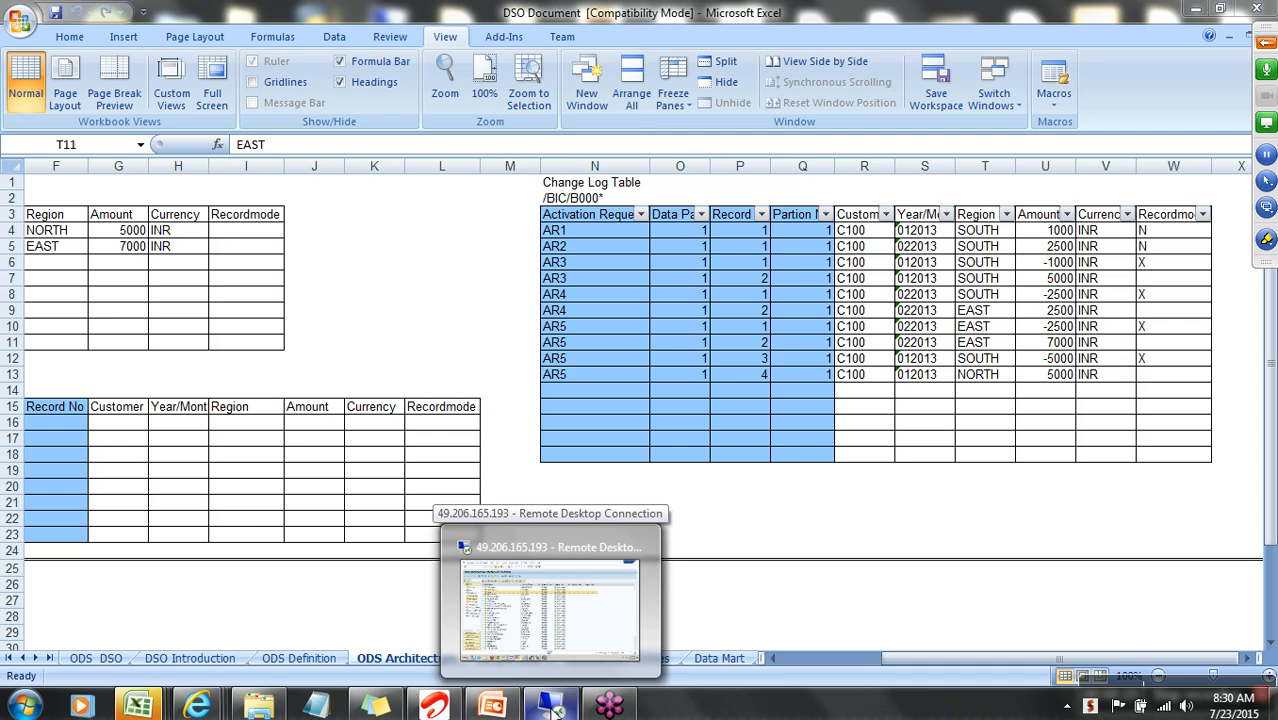
Step: Switch to the SAP remote session and display the YO_SALES DataStore object from DSO Objects under Breverien Motor Works Munich, Germany
{"action": "left_click", "coordinate": [557, 711]}
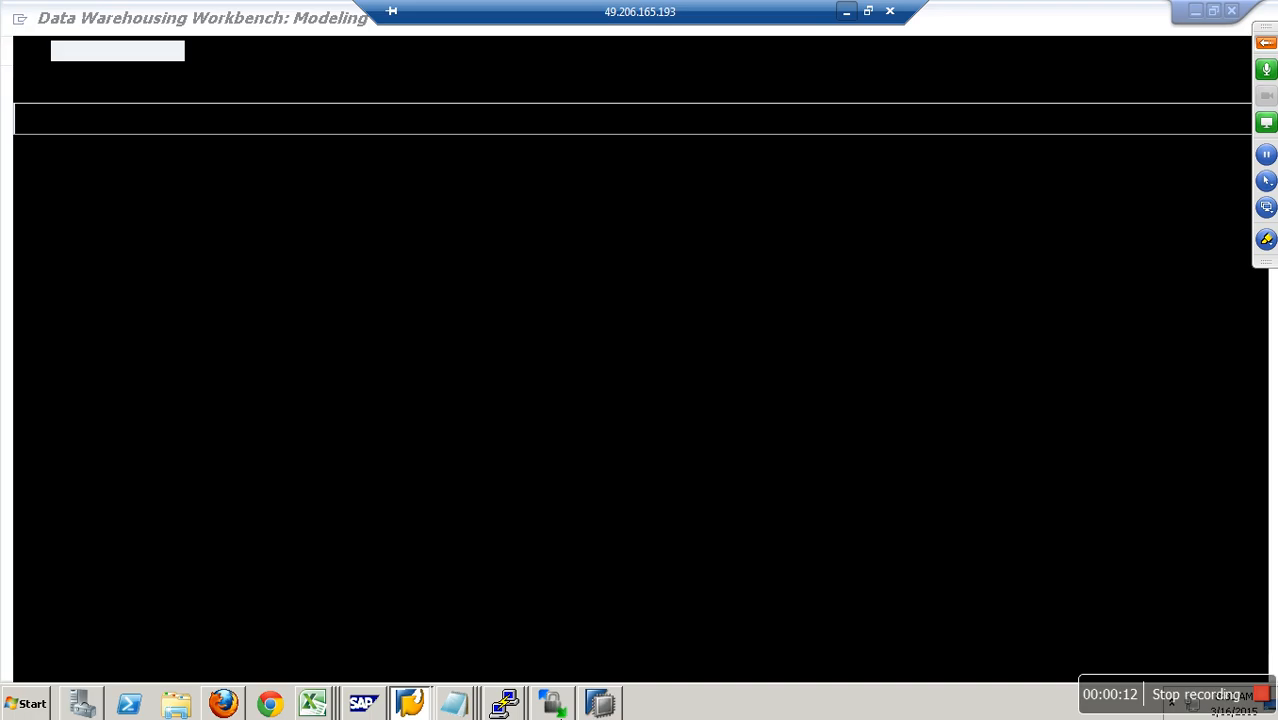
{"action": "left_click", "coordinate": [79, 198]}
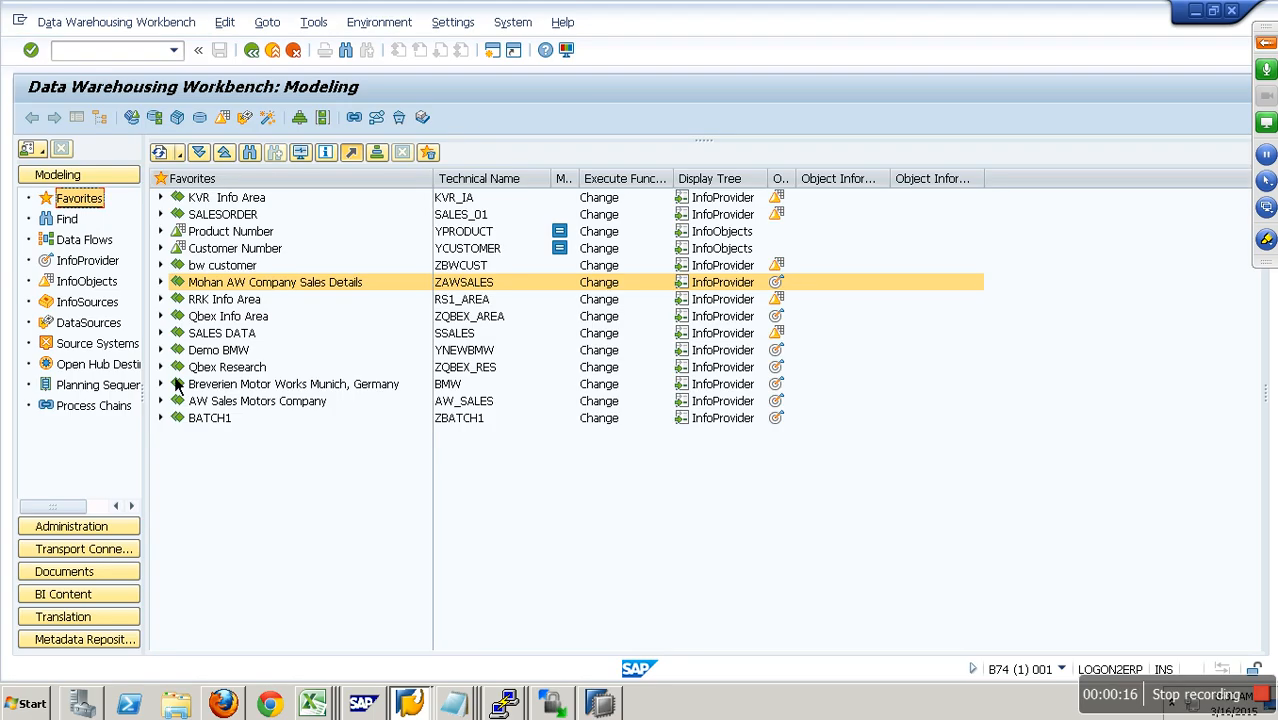
{"action": "left_click", "coordinate": [166, 389]}
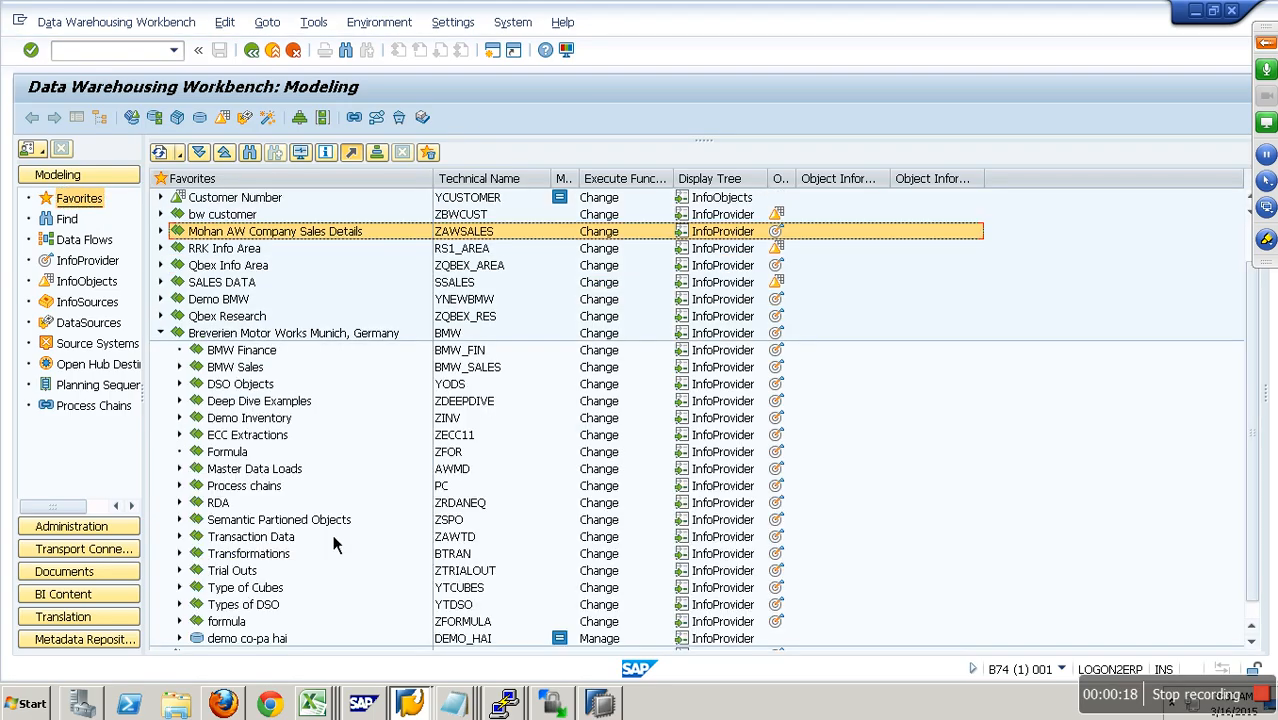
{"action": "left_click", "coordinate": [189, 392]}
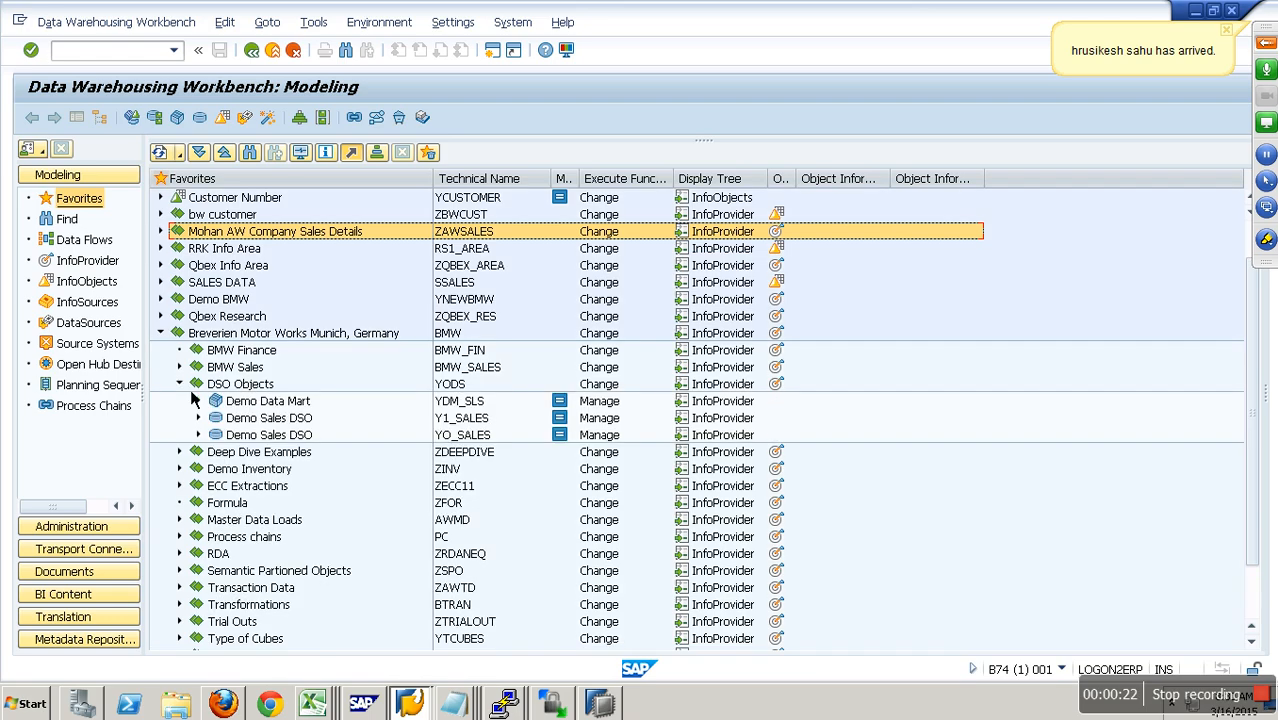
{"action": "right_click", "coordinate": [466, 440]}
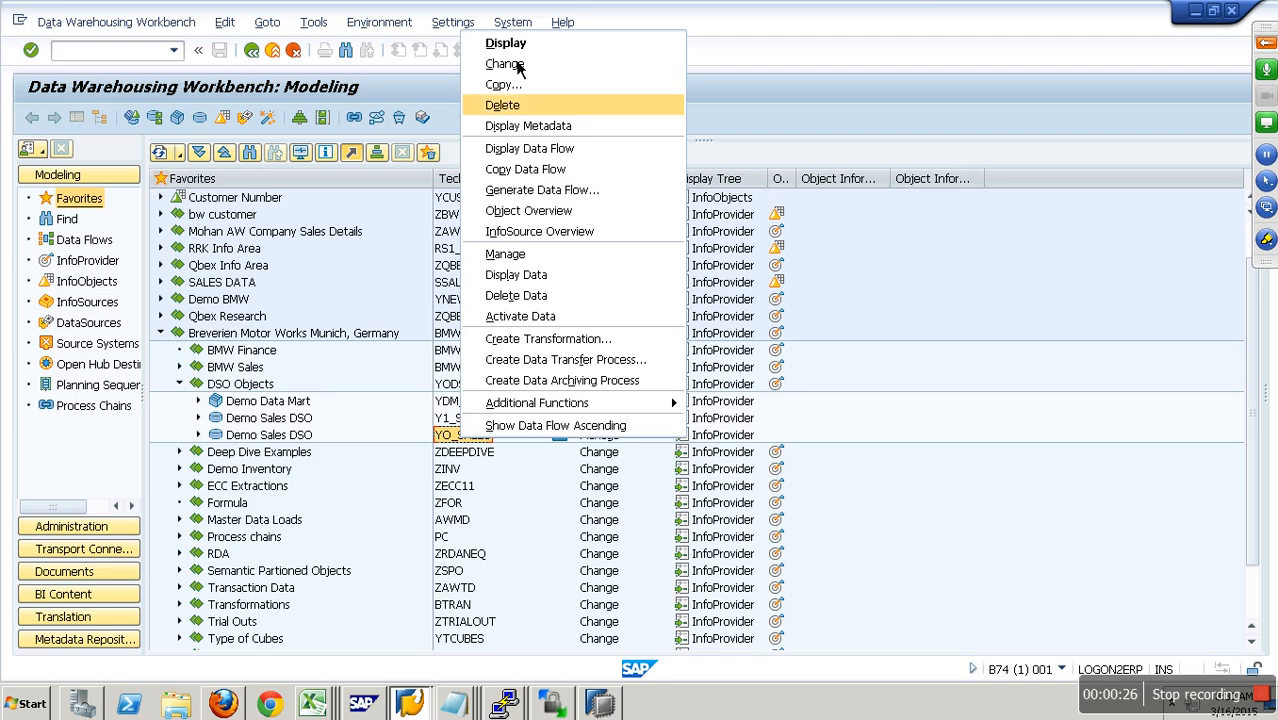
{"action": "left_click", "coordinate": [519, 50]}
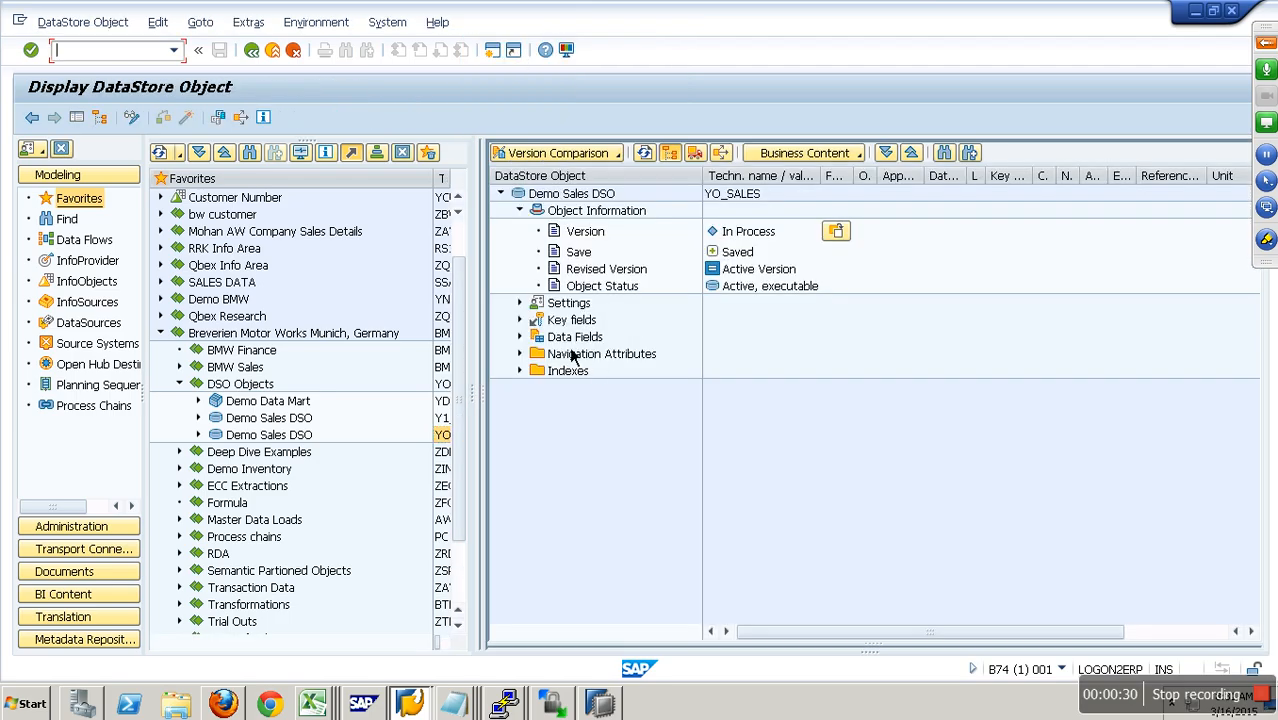
Step: Examine the key fields and data fields of the YO_SALES DataStore object, and return to the modeling overview
{"action": "left_click", "coordinate": [520, 320]}
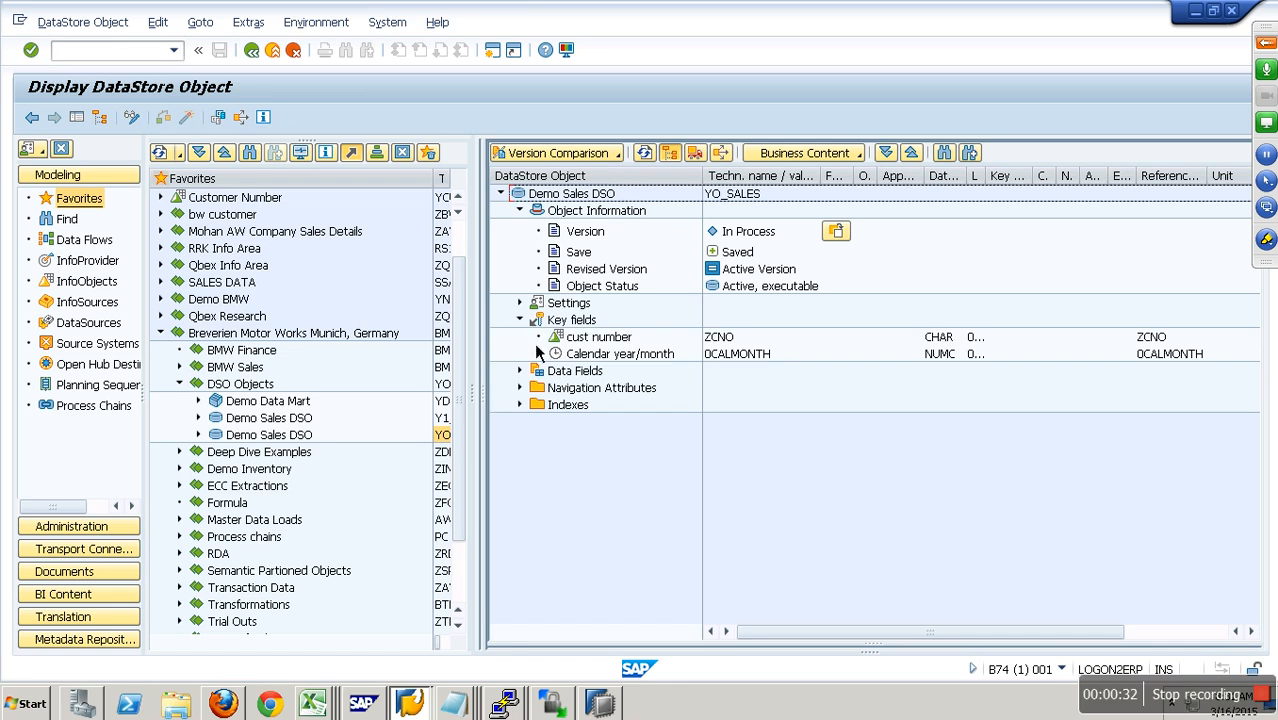
{"action": "left_click", "coordinate": [520, 371]}
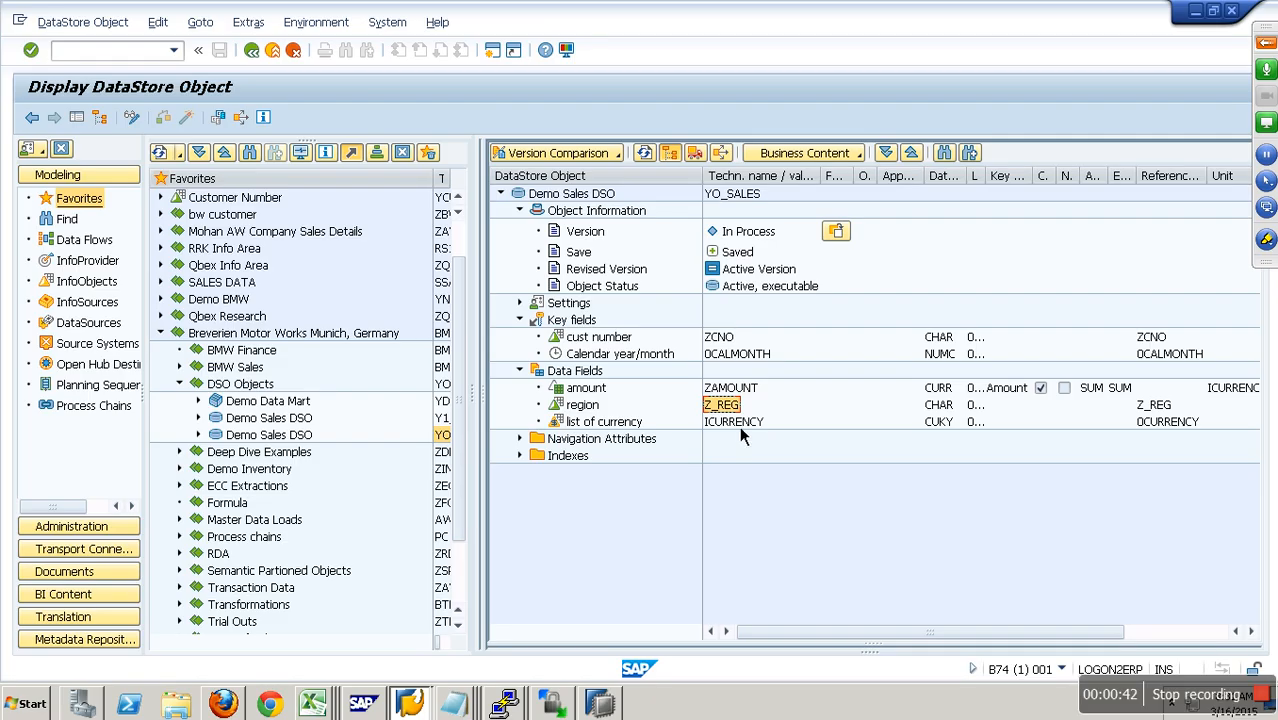
{"action": "left_click", "coordinate": [272, 50]}
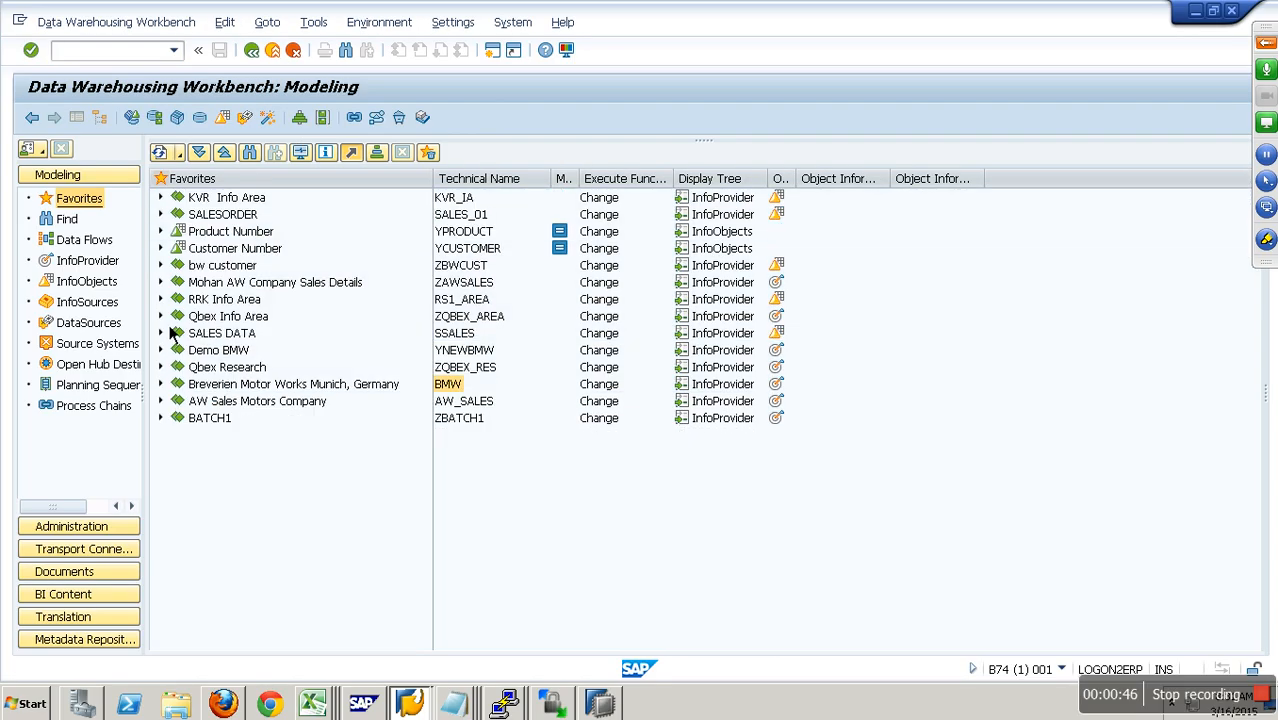
Step: Create the InfoArea zdso01 with the description "DSO Objects" under Qbex Info Area, accepting the proposed workbench request
{"action": "left_click", "coordinate": [163, 318]}
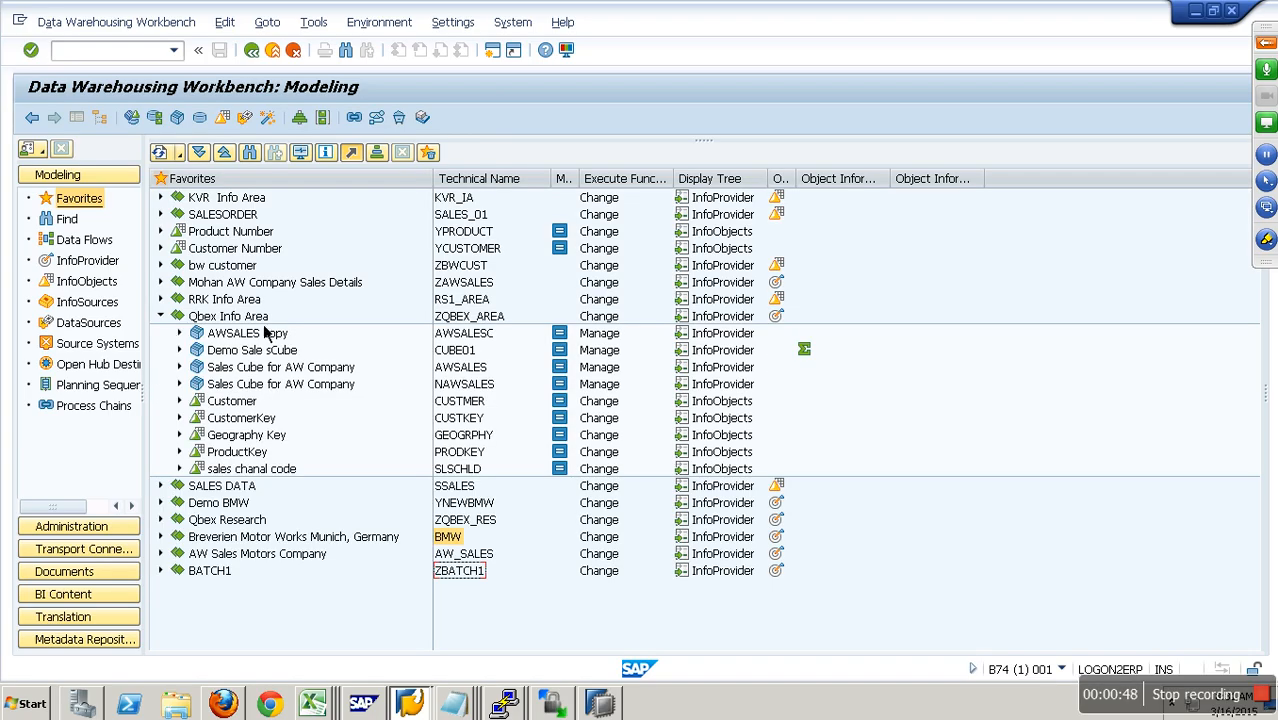
{"action": "right_click", "coordinate": [256, 318]}
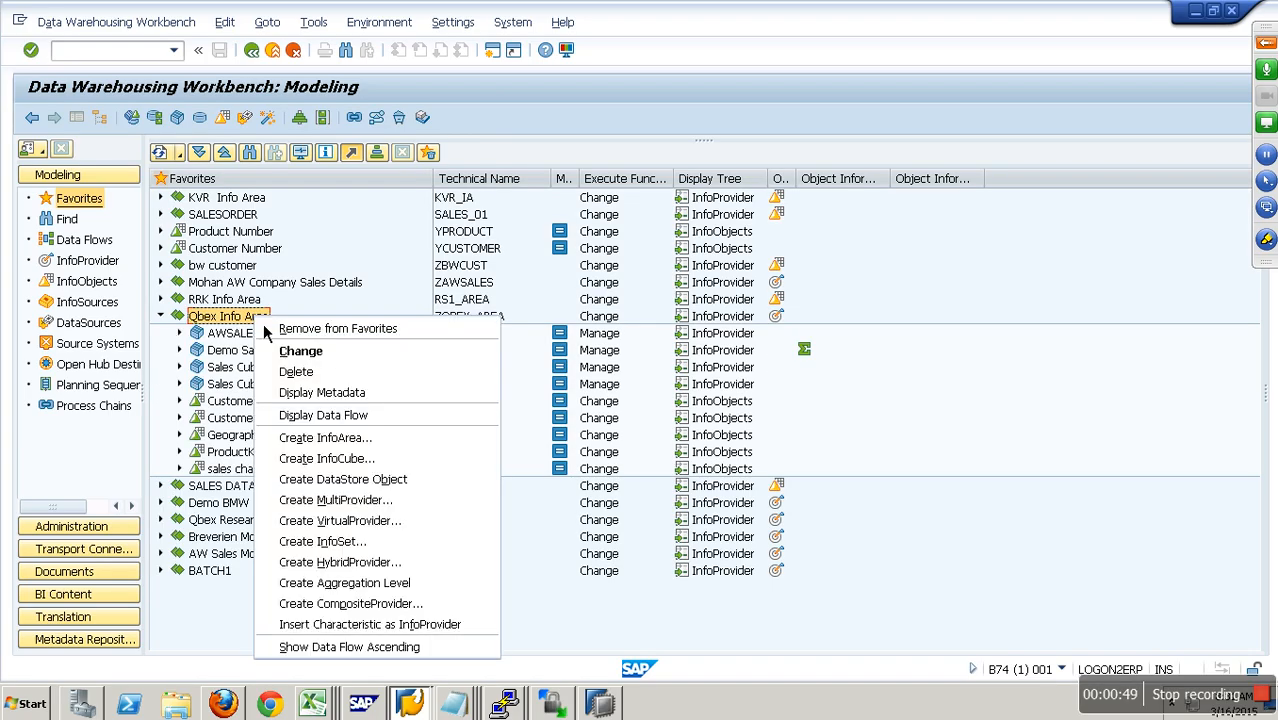
{"action": "left_click", "coordinate": [392, 452]}
{"action": "type", "text": "zdso"}
{"action": "key", "text": "Tab"}
{"action": "type", "text": "DSO Objects"}
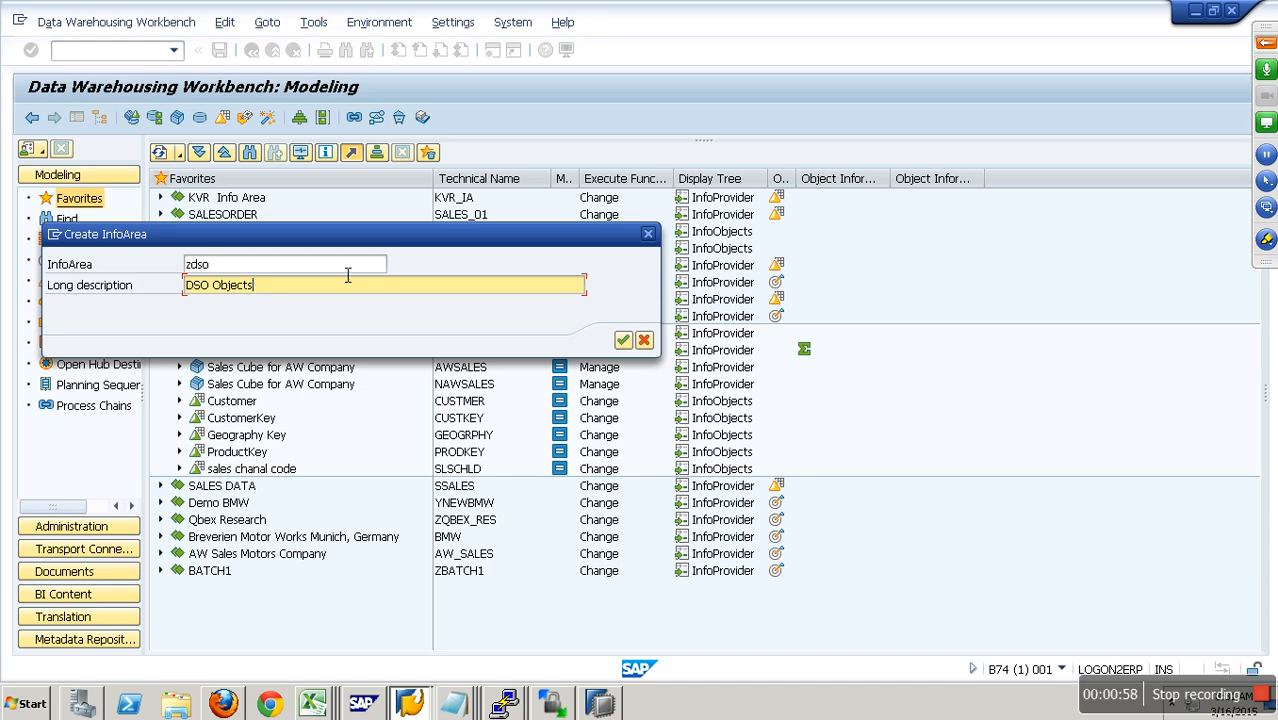
{"action": "left_click", "coordinate": [345, 265]}
{"action": "type", "text": "01"}
{"action": "key", "text": "Return"}
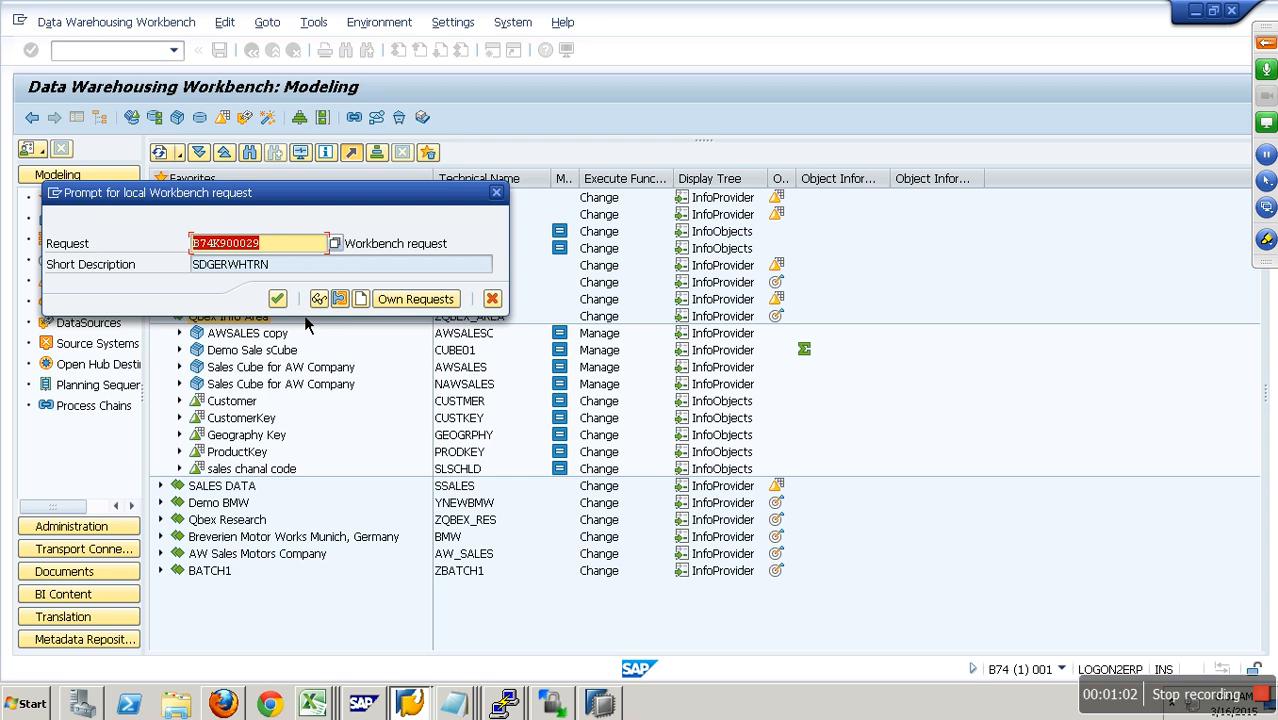
{"action": "left_click", "coordinate": [285, 304]}
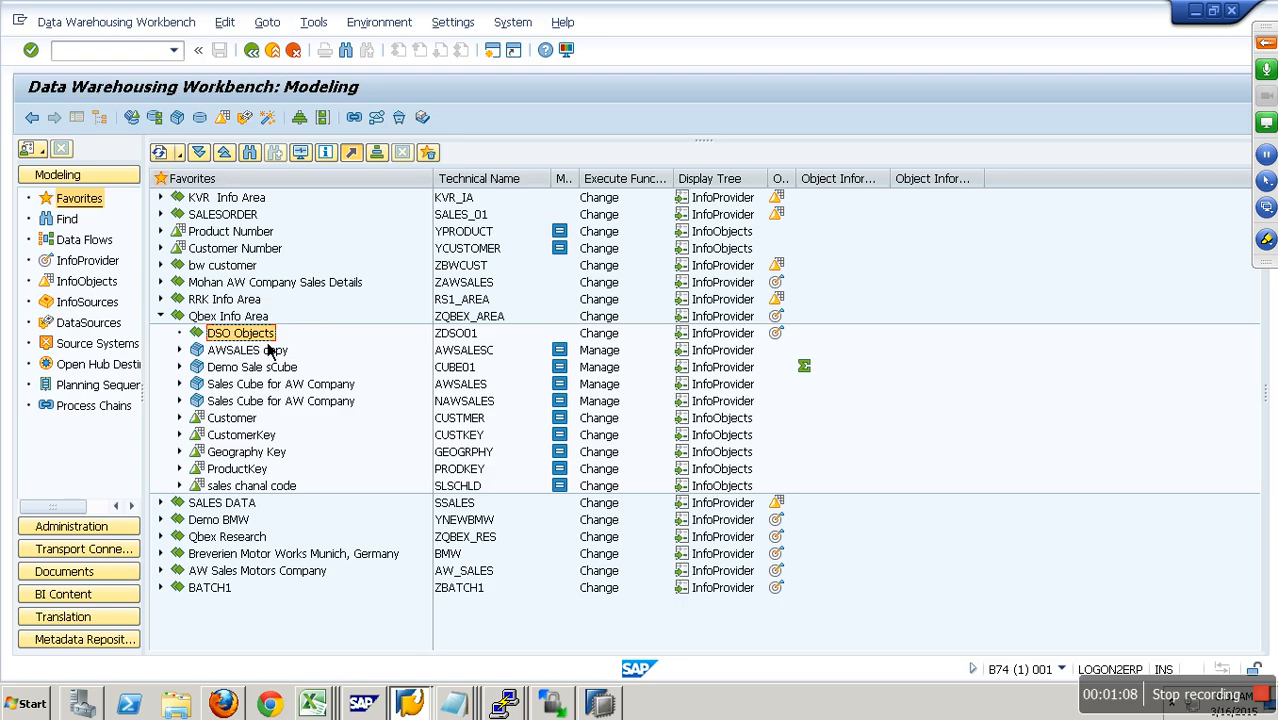
Step: Create a DataStore object zz_sales with the description "Demo Standard DSO" in the DSO Objects InfoArea
{"action": "right_click", "coordinate": [274, 341]}
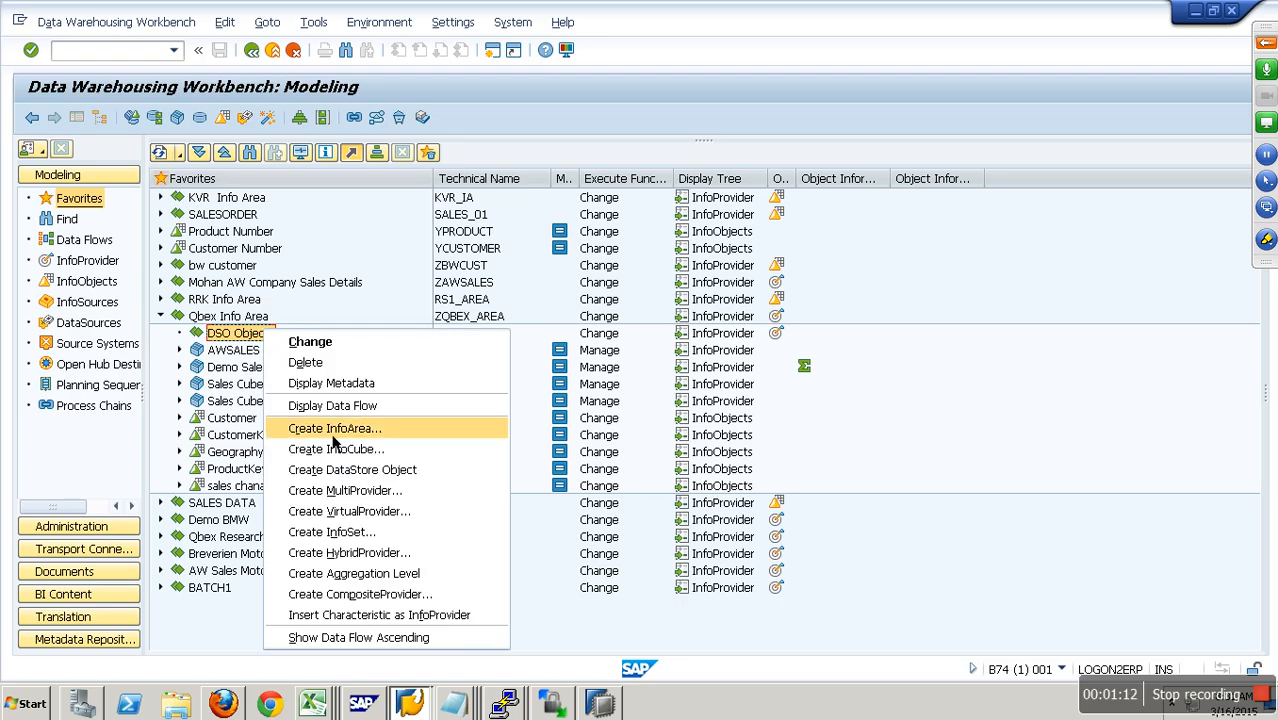
{"action": "left_click", "coordinate": [341, 306]}
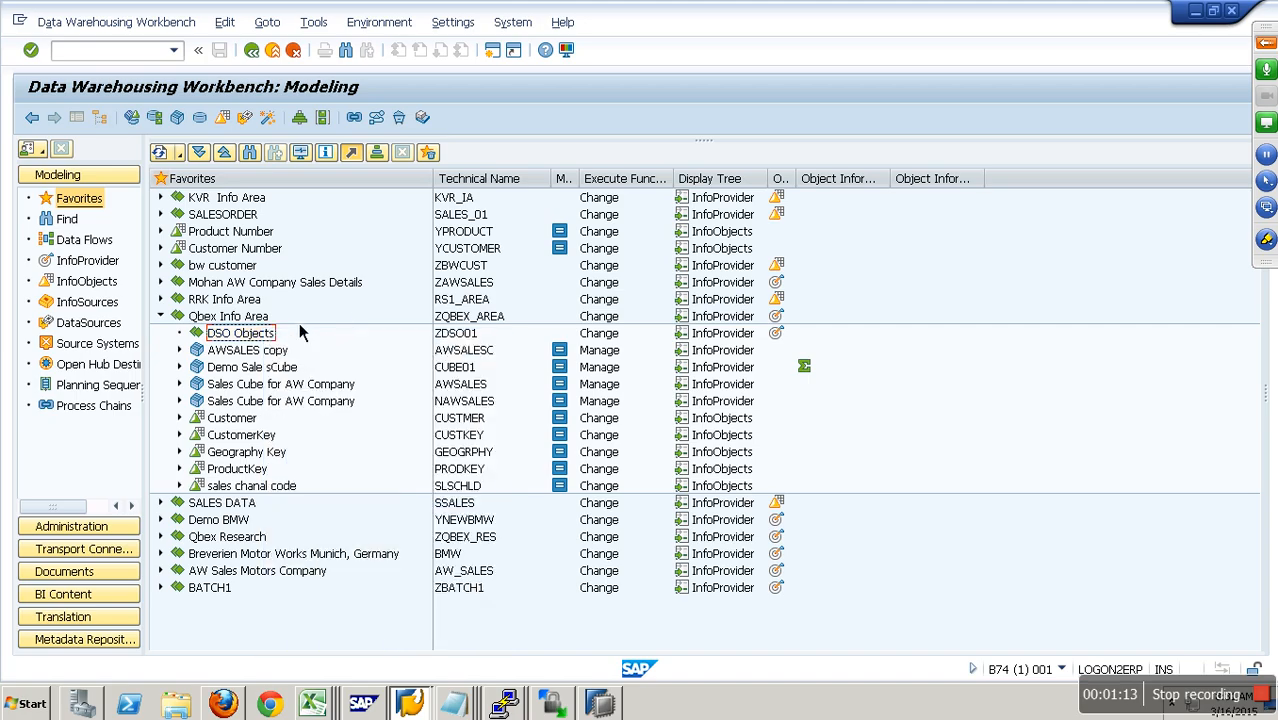
{"action": "right_click", "coordinate": [268, 340]}
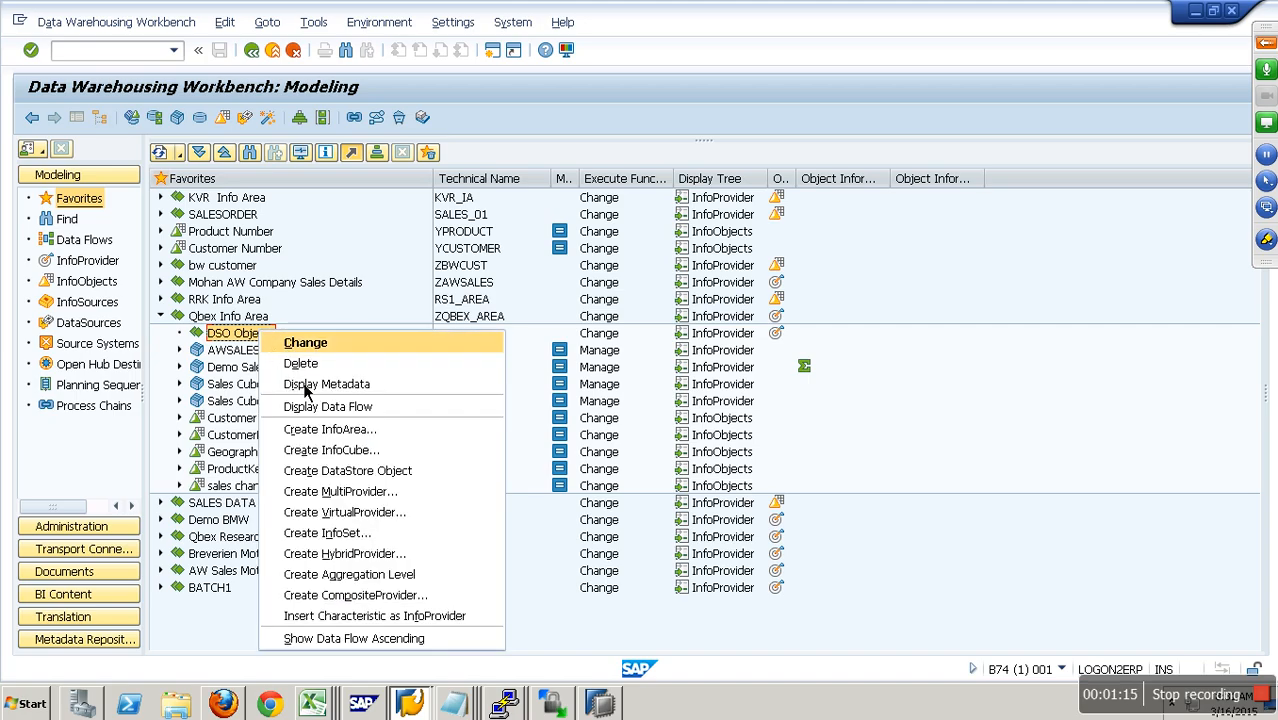
{"action": "left_click", "coordinate": [367, 476]}
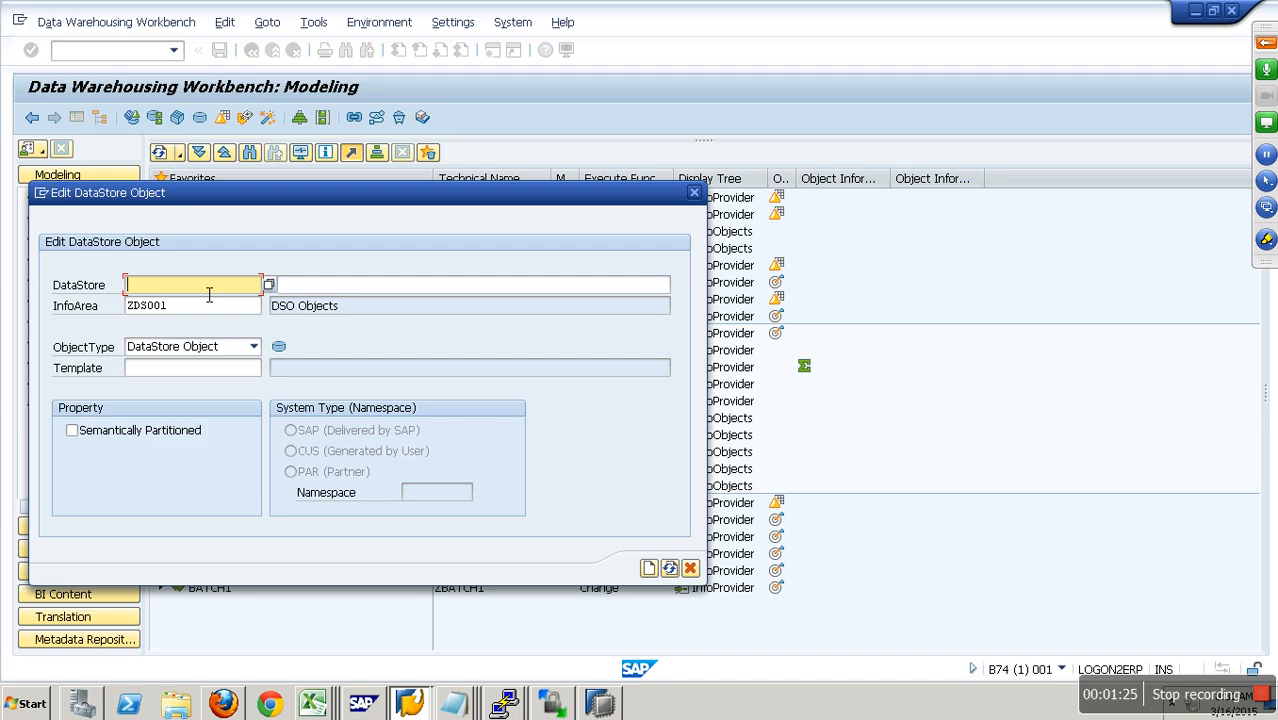
{"action": "left_click", "coordinate": [209, 294]}
{"action": "type", "text": "zz_sales"}
{"action": "left_click", "coordinate": [311, 289]}
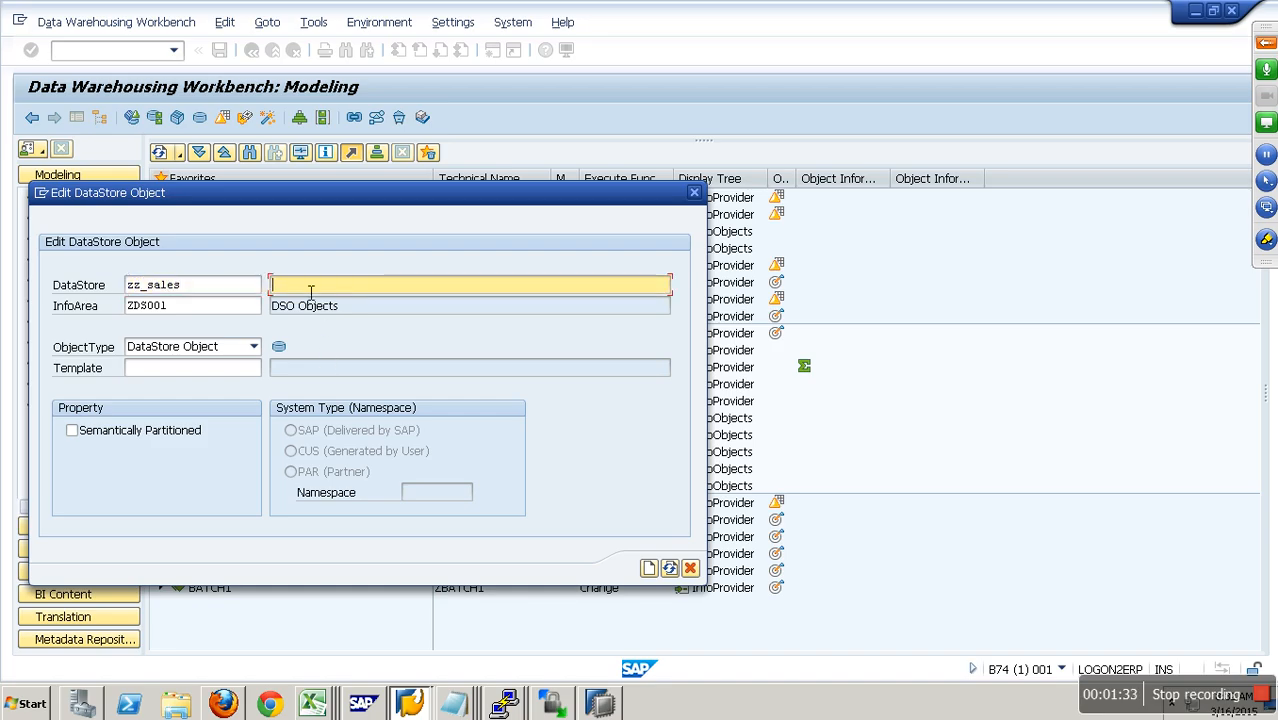
{"action": "type", "text": "Demo Standard "}
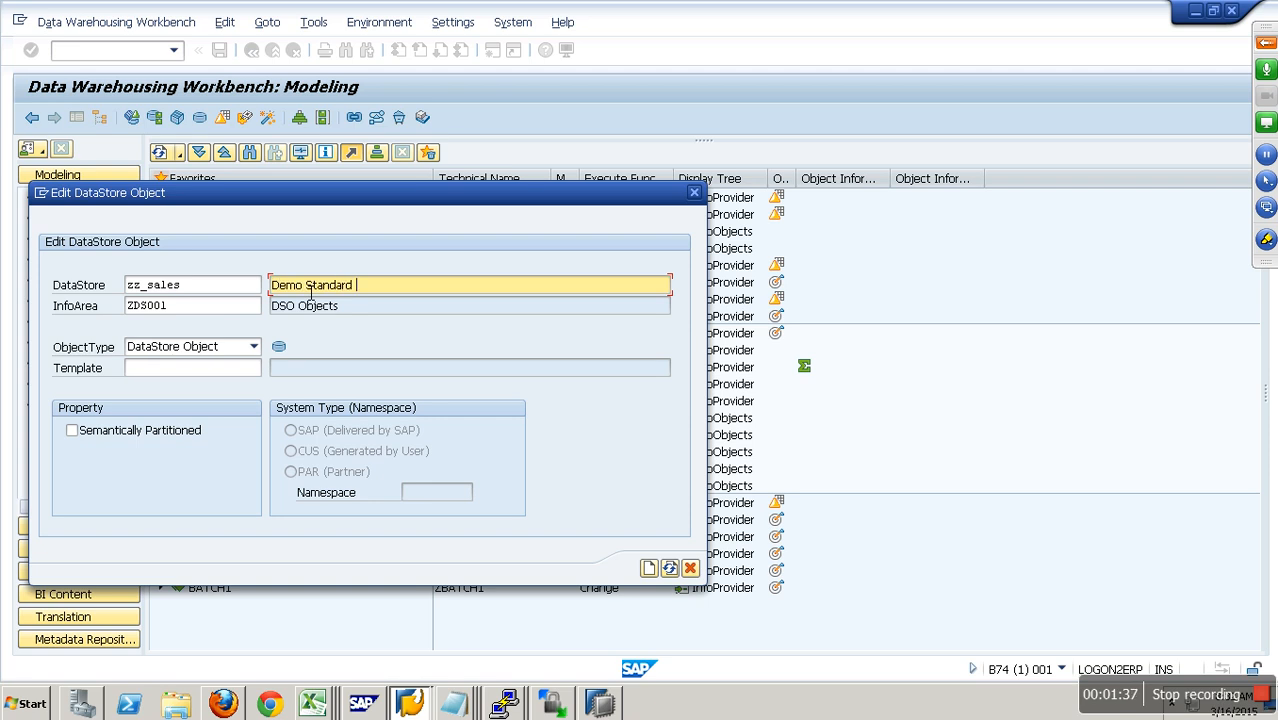
{"action": "type", "text": "DSO"}
{"action": "left_click", "coordinate": [650, 569]}
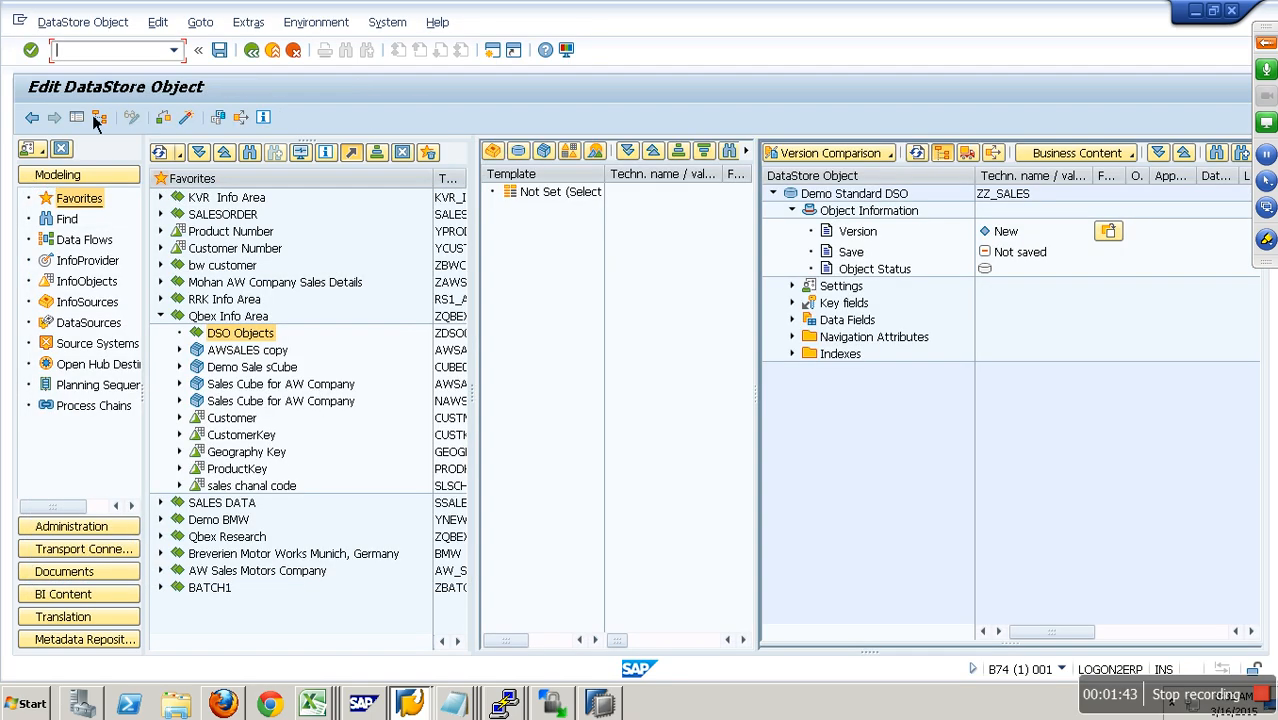
Step: Hide the navigation area and collapse the Object Information section so only the main sections of ZZ_SALES are listed
{"action": "left_click", "coordinate": [85, 121]}
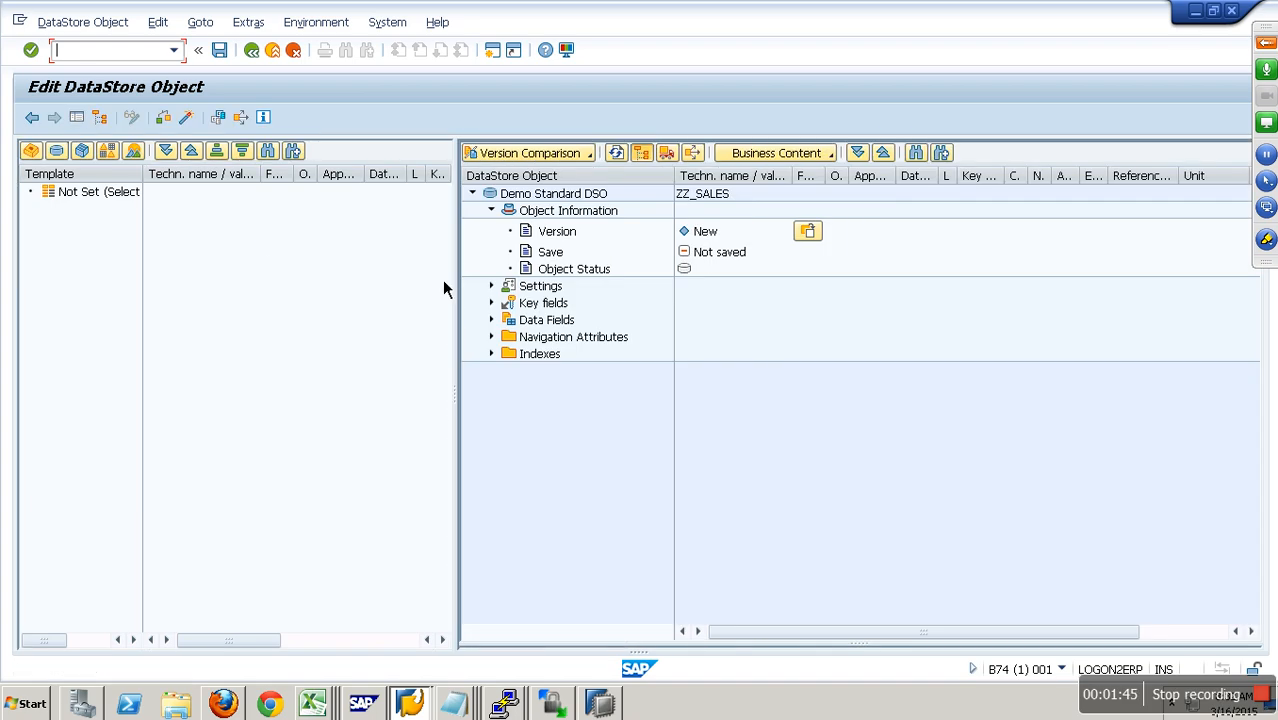
{"action": "left_click", "coordinate": [496, 214]}
{"action": "left_click", "coordinate": [497, 216]}
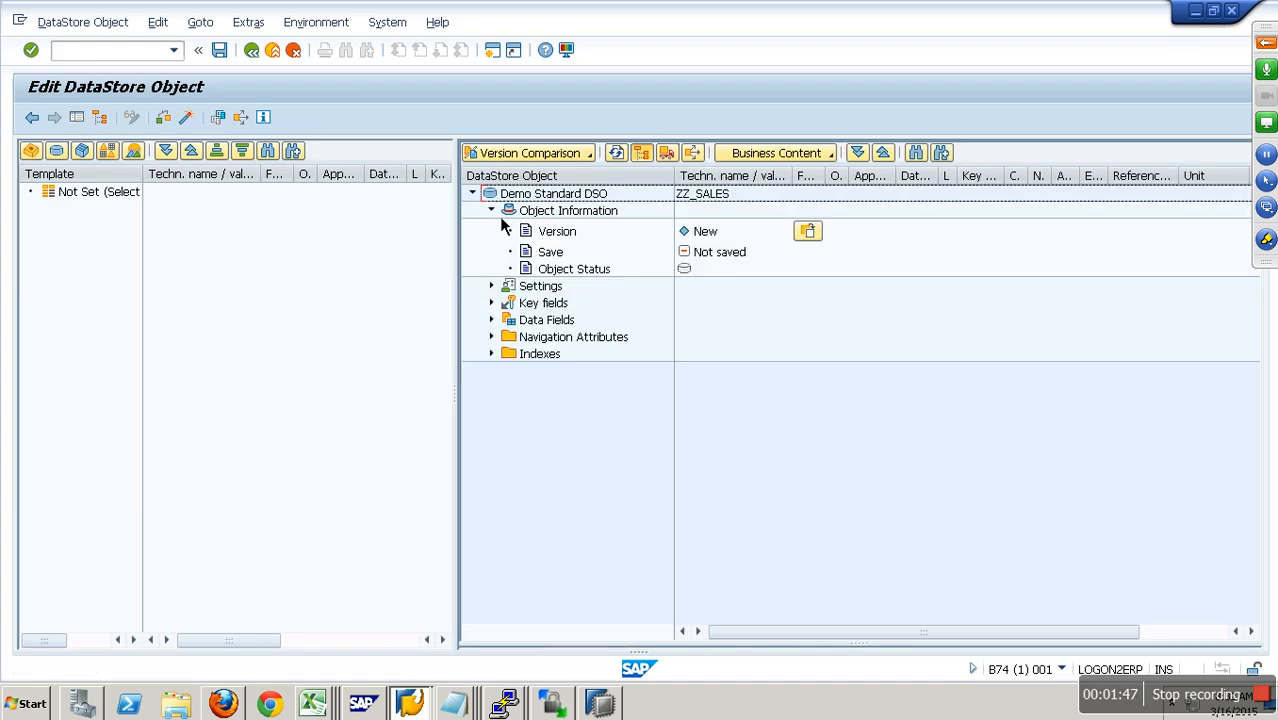
{"action": "left_click", "coordinate": [491, 211]}
{"action": "left_click", "coordinate": [474, 195]}
{"action": "left_click", "coordinate": [569, 200]}
{"action": "left_click", "coordinate": [710, 200]}
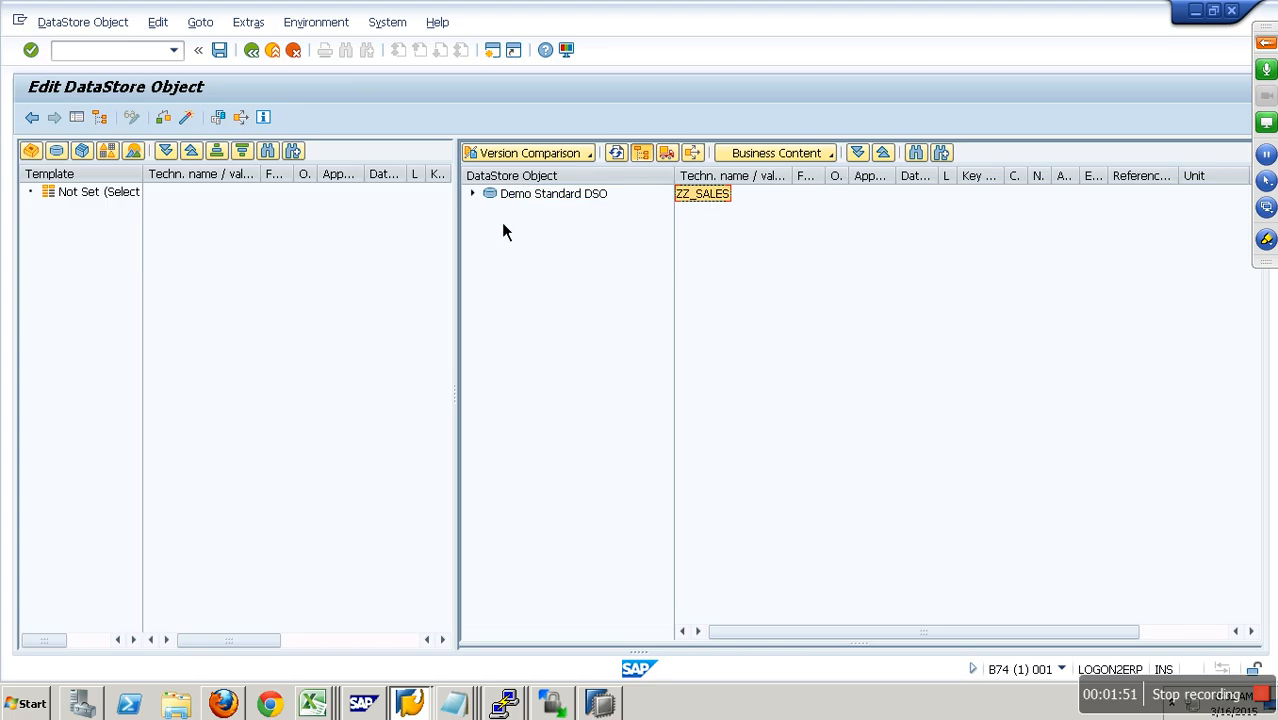
{"action": "left_click", "coordinate": [473, 194]}
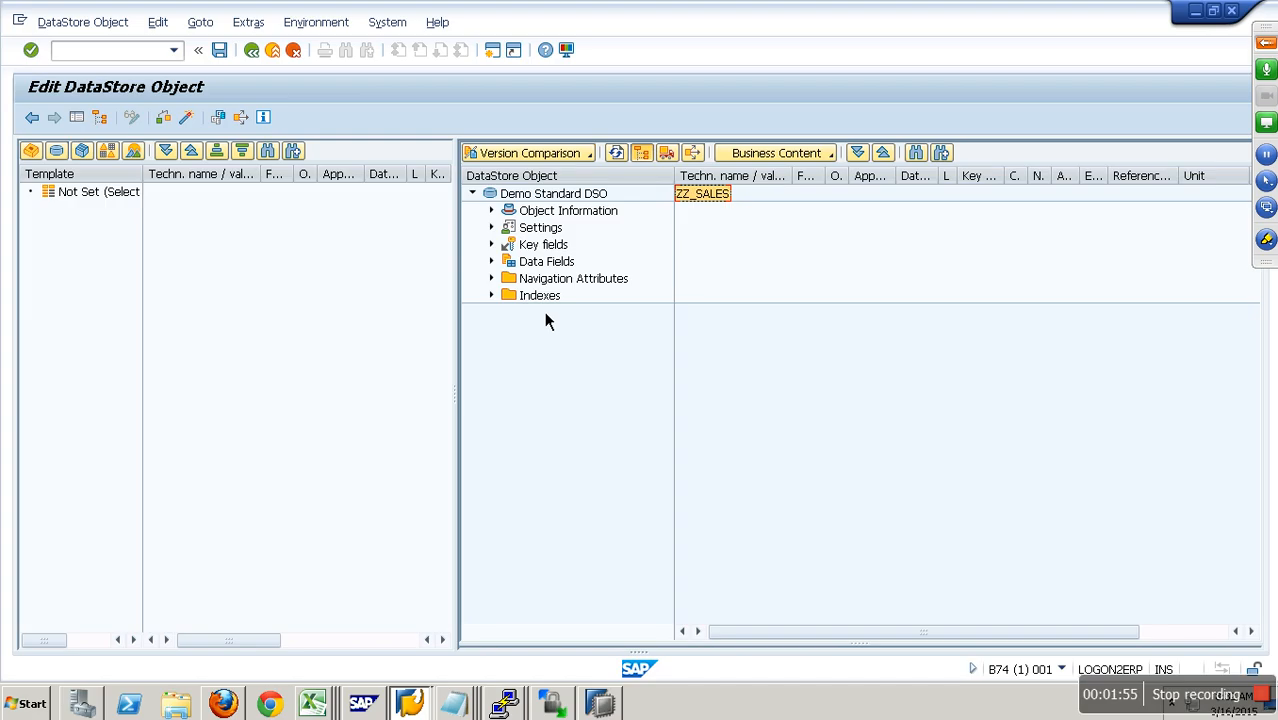
Step: Examine the version, save state and object status in the Object Information of ZZ_SALES
{"action": "left_click", "coordinate": [553, 214]}
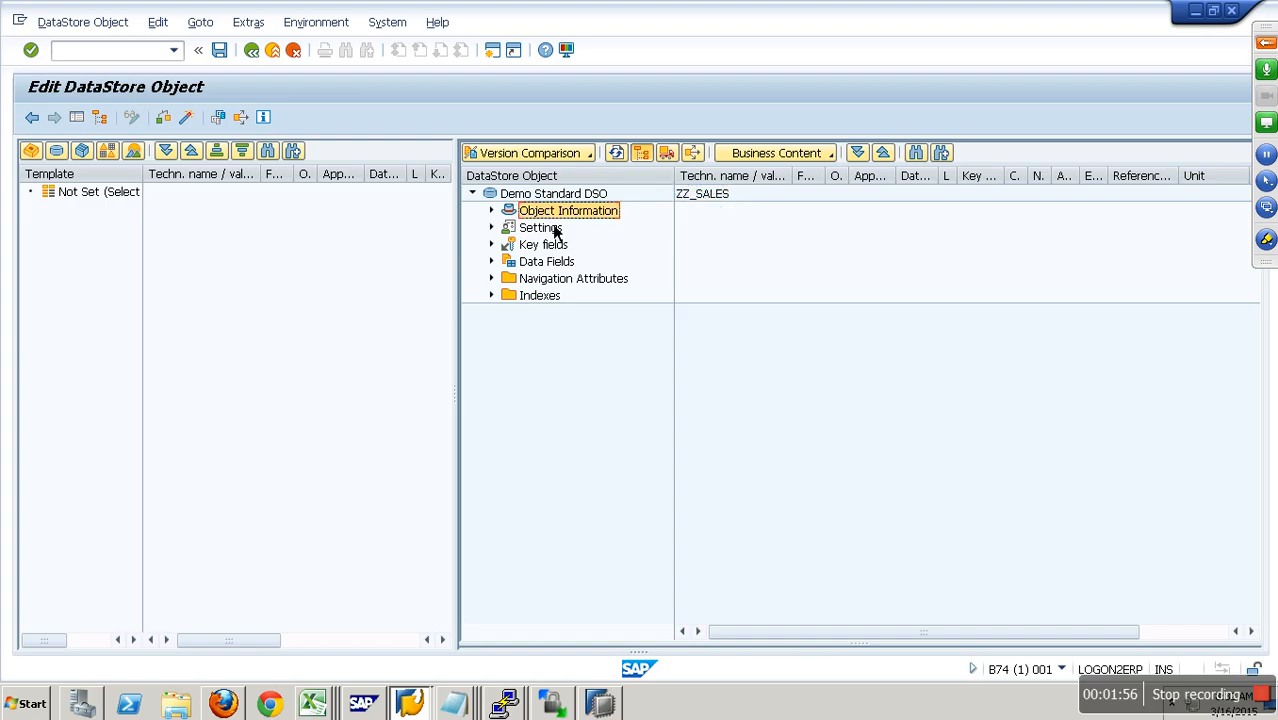
{"action": "left_click", "coordinate": [493, 214]}
{"action": "left_click", "coordinate": [718, 240]}
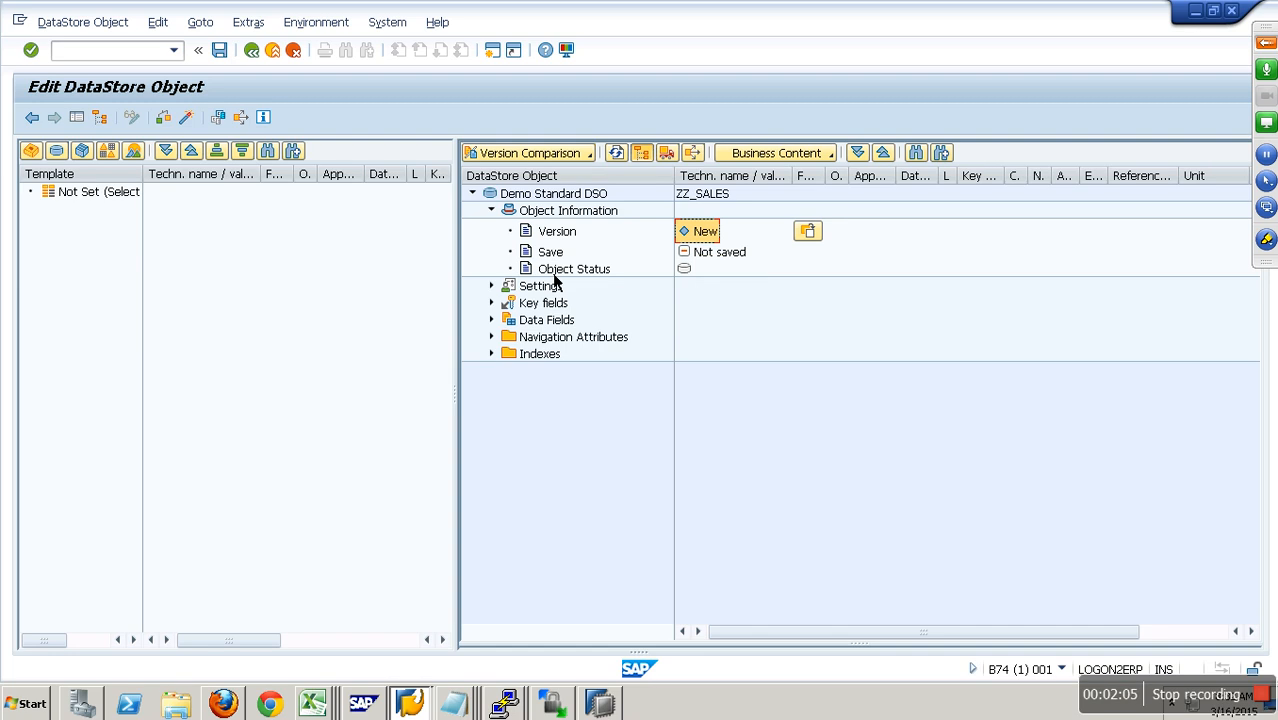
{"action": "double_click", "coordinate": [504, 219]}
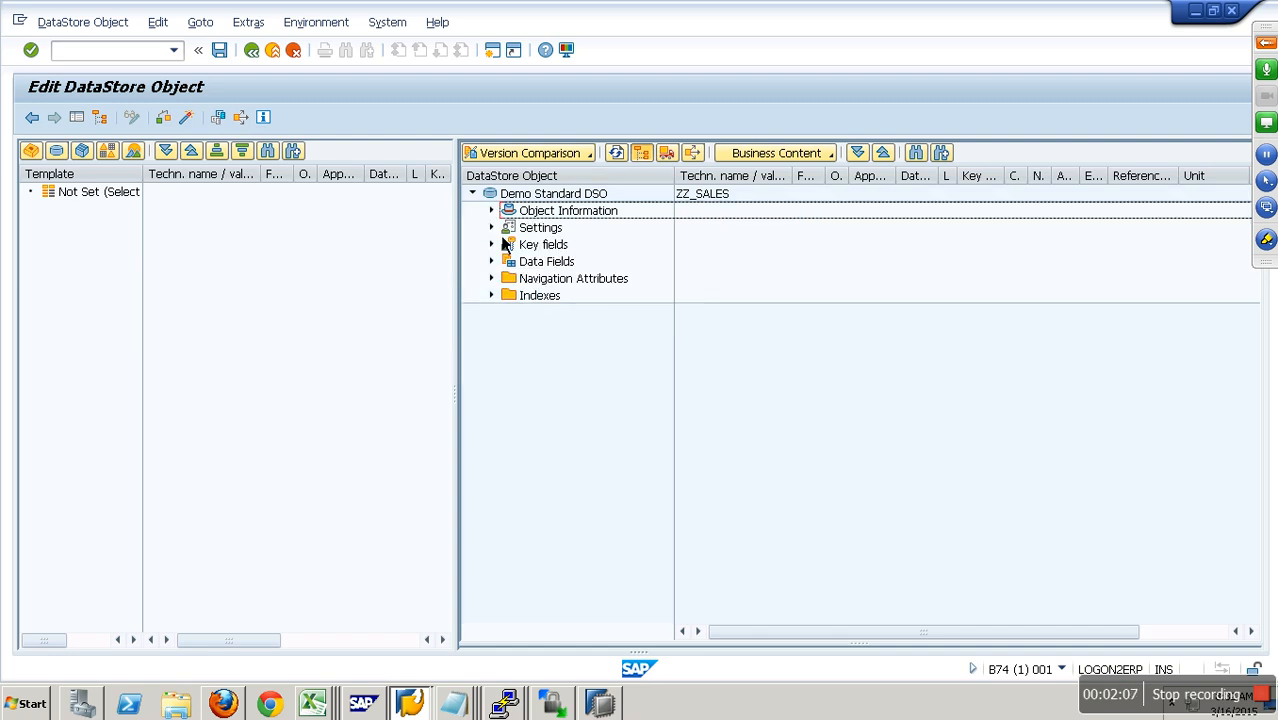
Step: Expand the Settings of ZZ_SALES in a wider object pane and confirm Standard as the type of DataStore object
{"action": "double_click", "coordinate": [505, 233]}
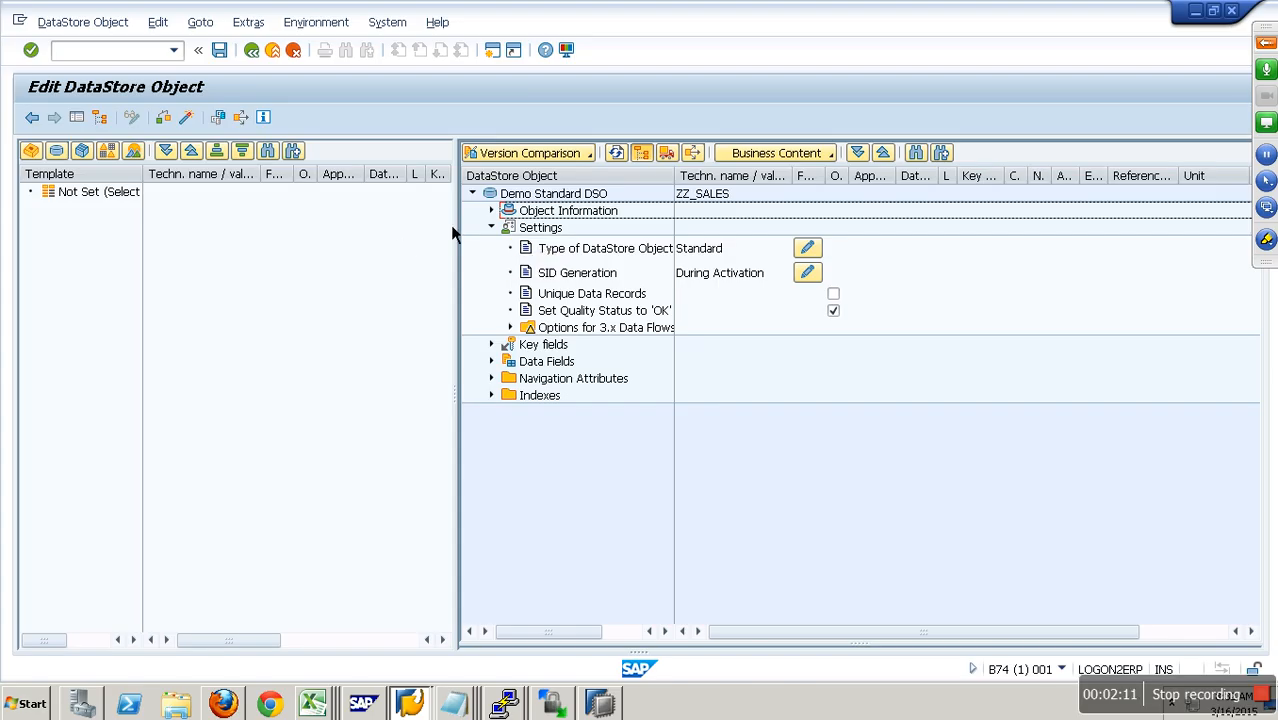
{"action": "left_click_drag", "start_coordinate": [457, 227], "coordinate": [308, 224]}
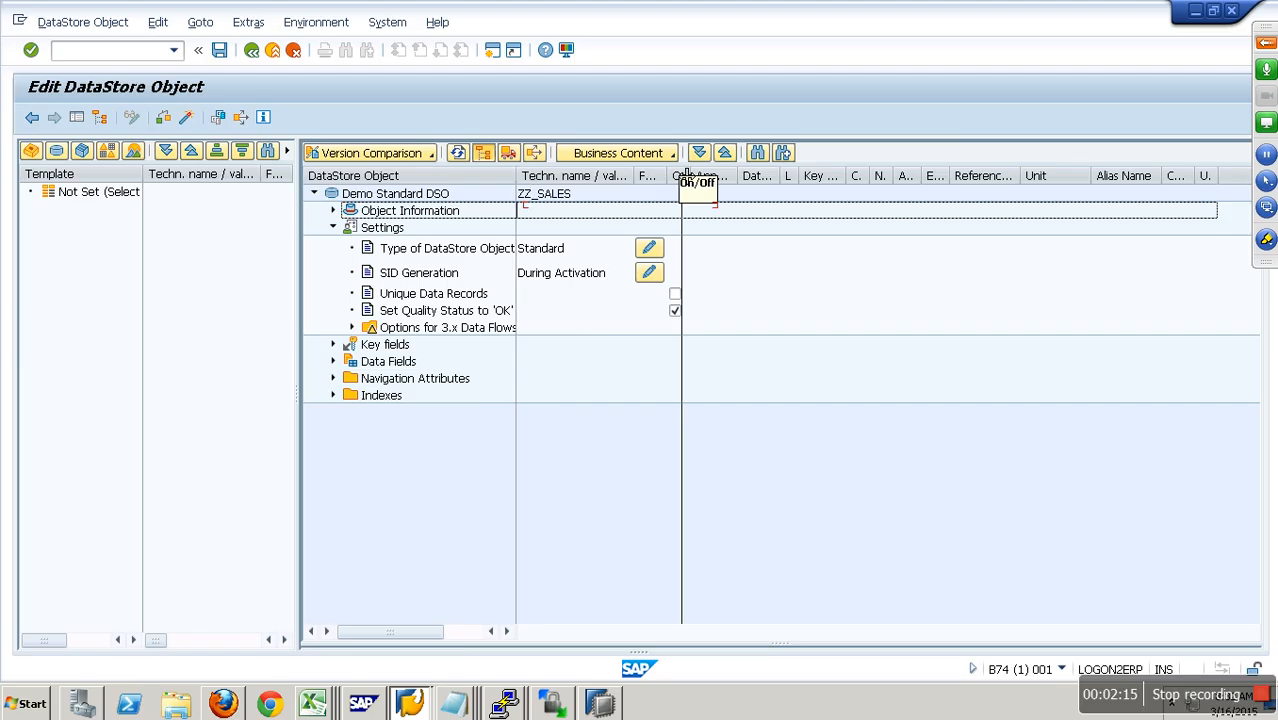
{"action": "left_click", "coordinate": [505, 252]}
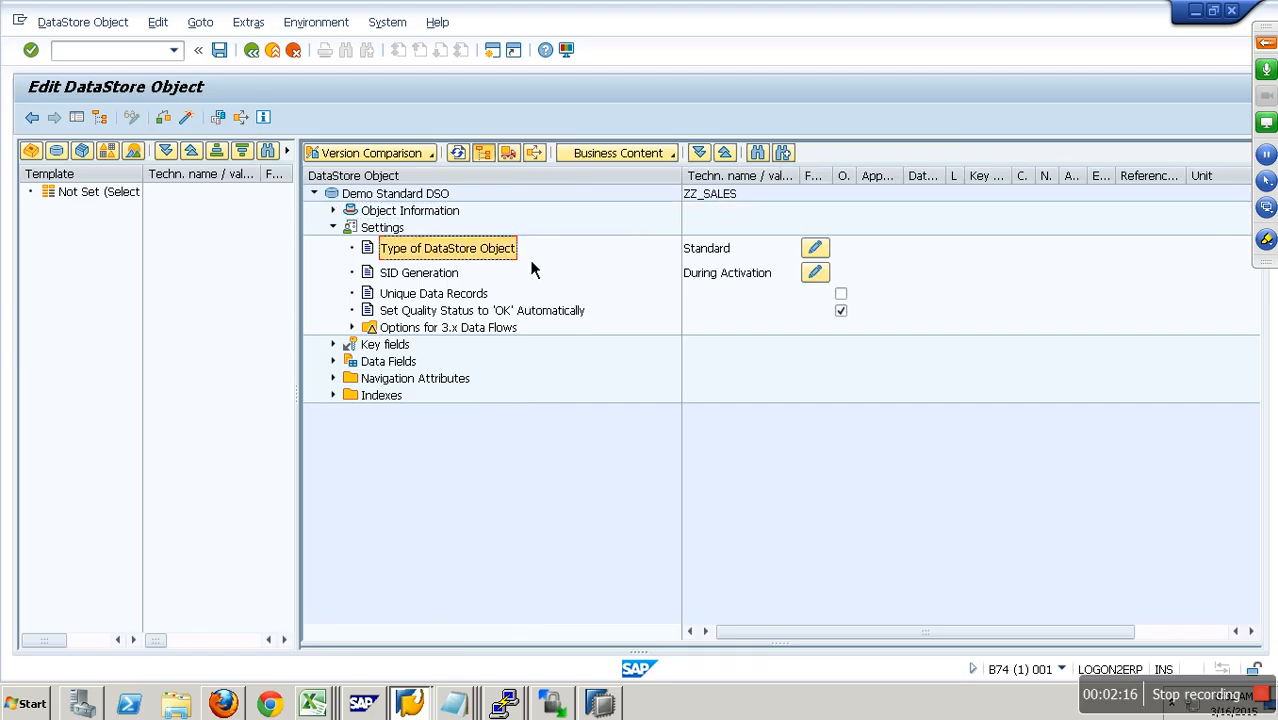
{"action": "left_click", "coordinate": [828, 257]}
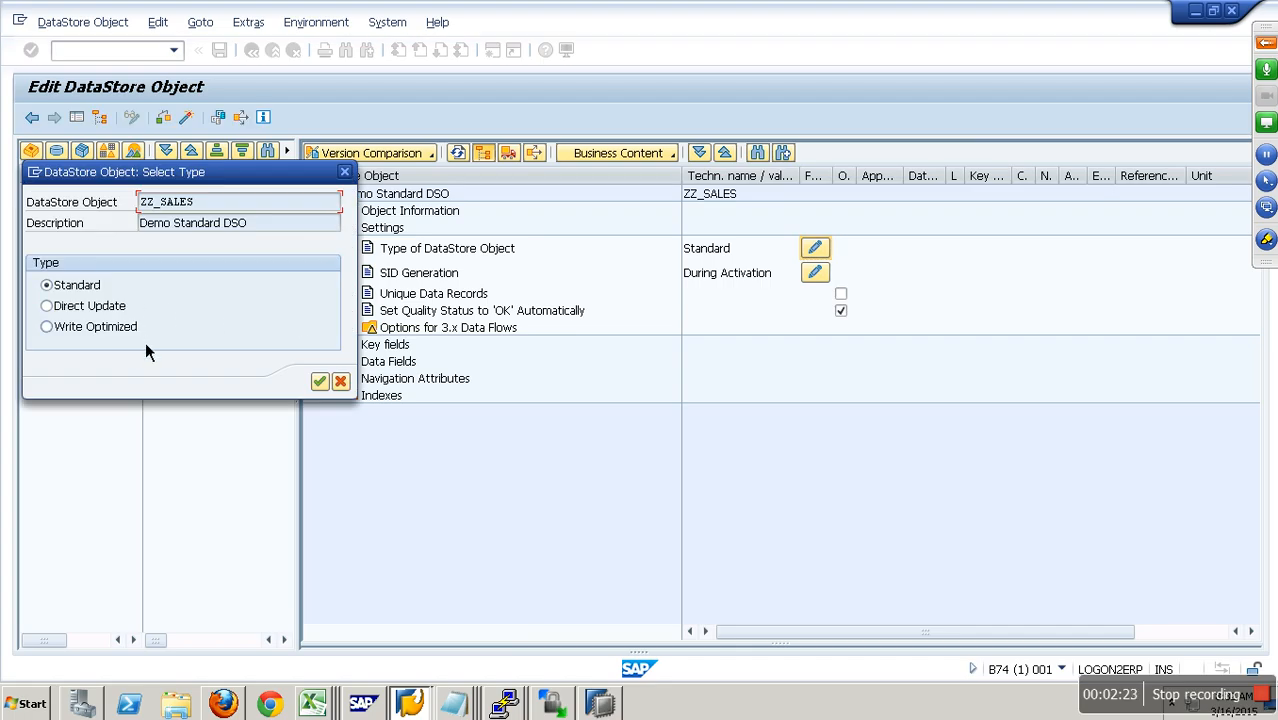
{"action": "left_click", "coordinate": [319, 381]}
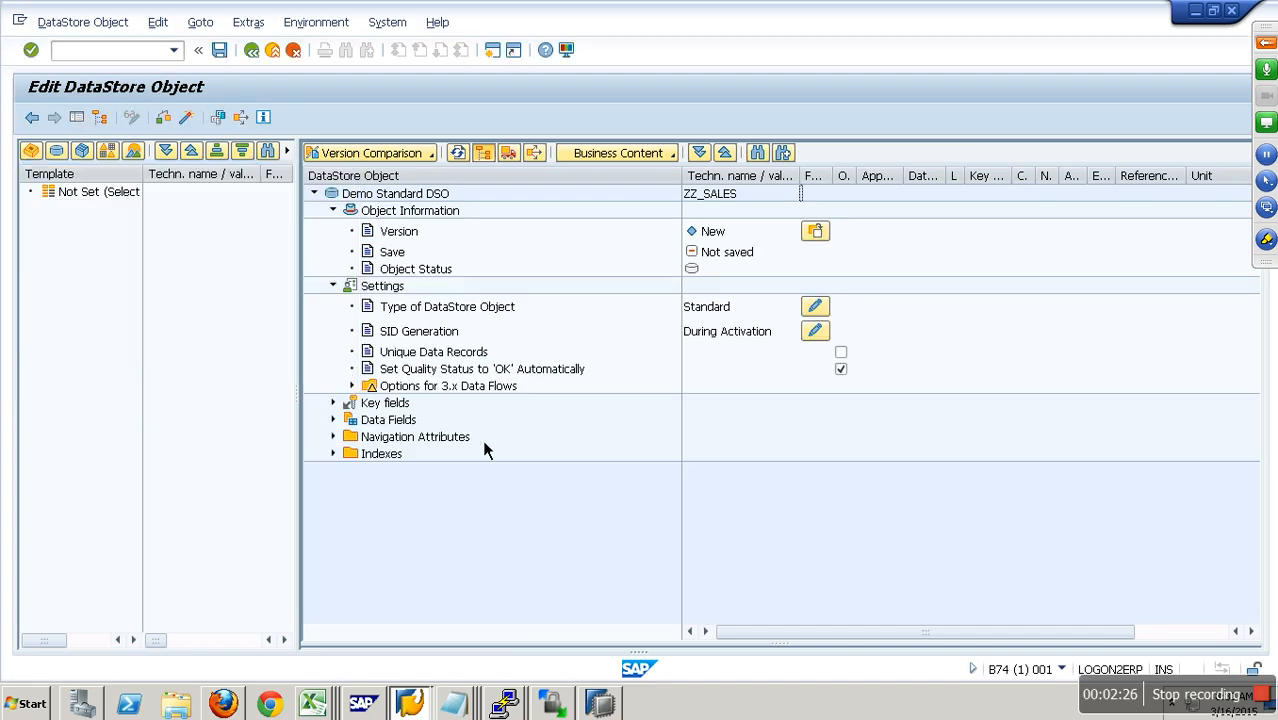
Step: Set the SID Generation of ZZ_SALES to During Reporting
{"action": "left_click", "coordinate": [443, 340]}
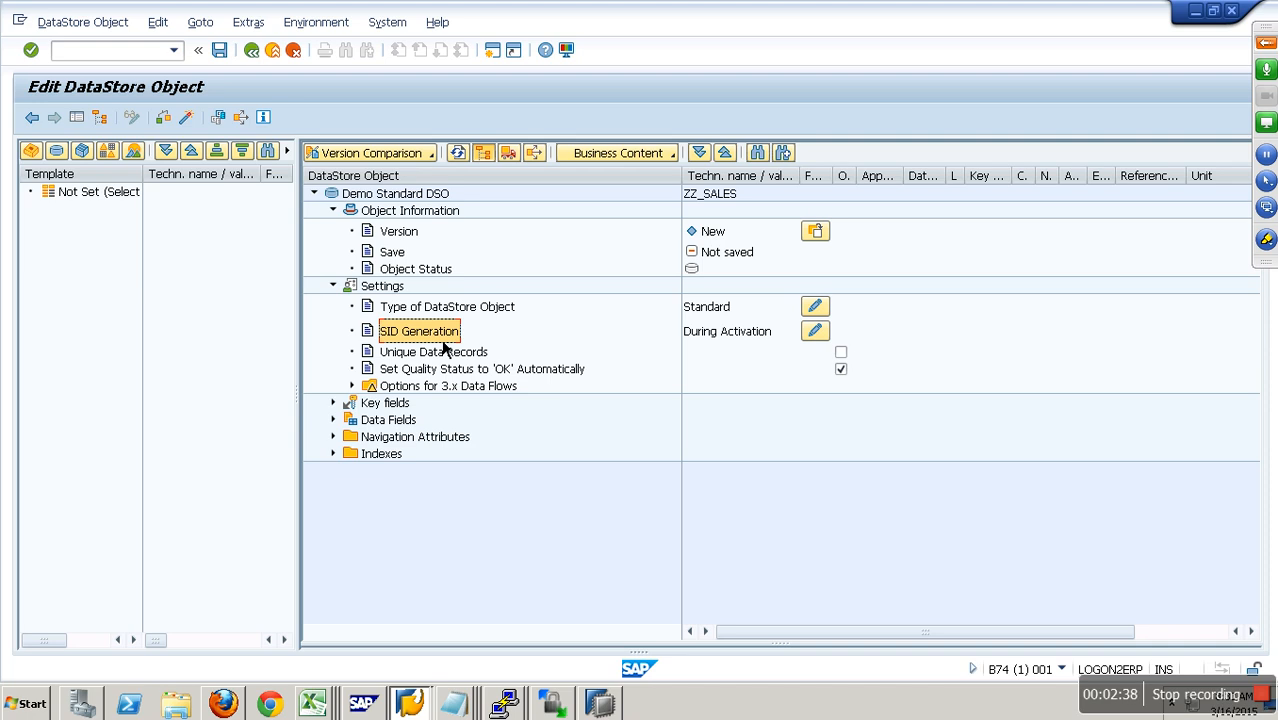
{"action": "left_click", "coordinate": [815, 338]}
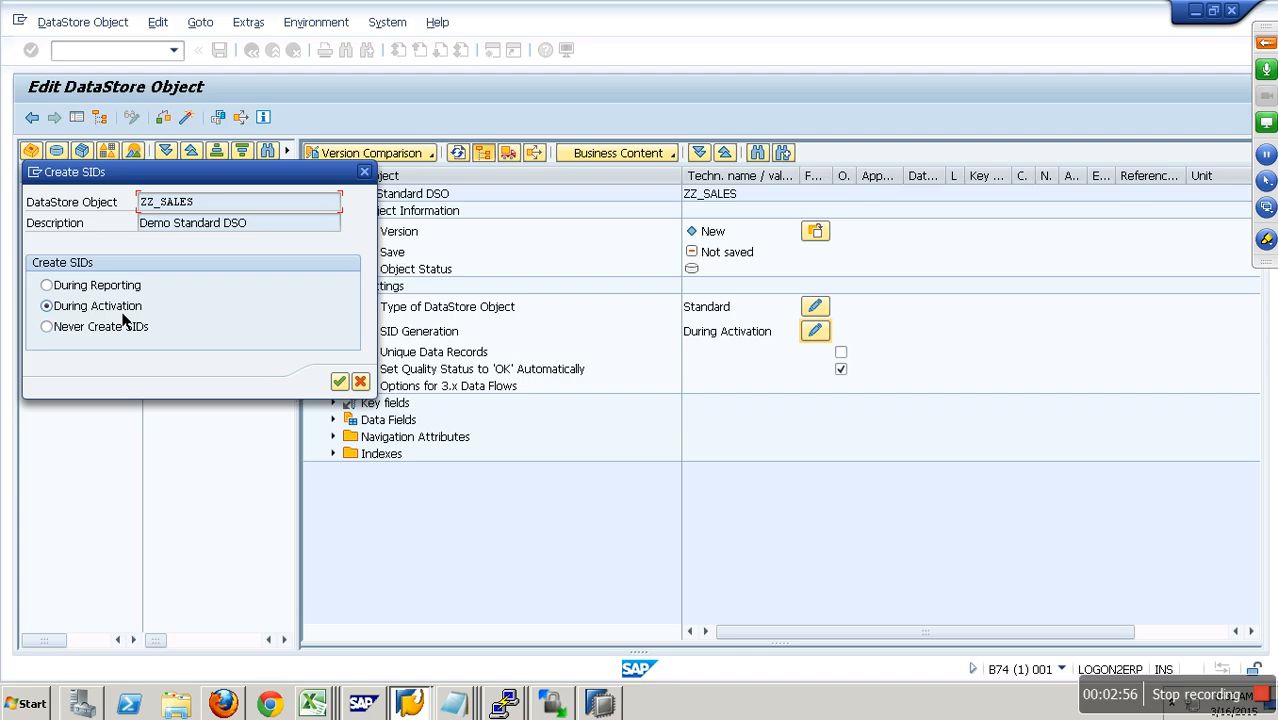
{"action": "left_click", "coordinate": [120, 287]}
{"action": "left_click", "coordinate": [72, 309]}
{"action": "key", "text": "Up"}
{"action": "key", "text": "Return"}
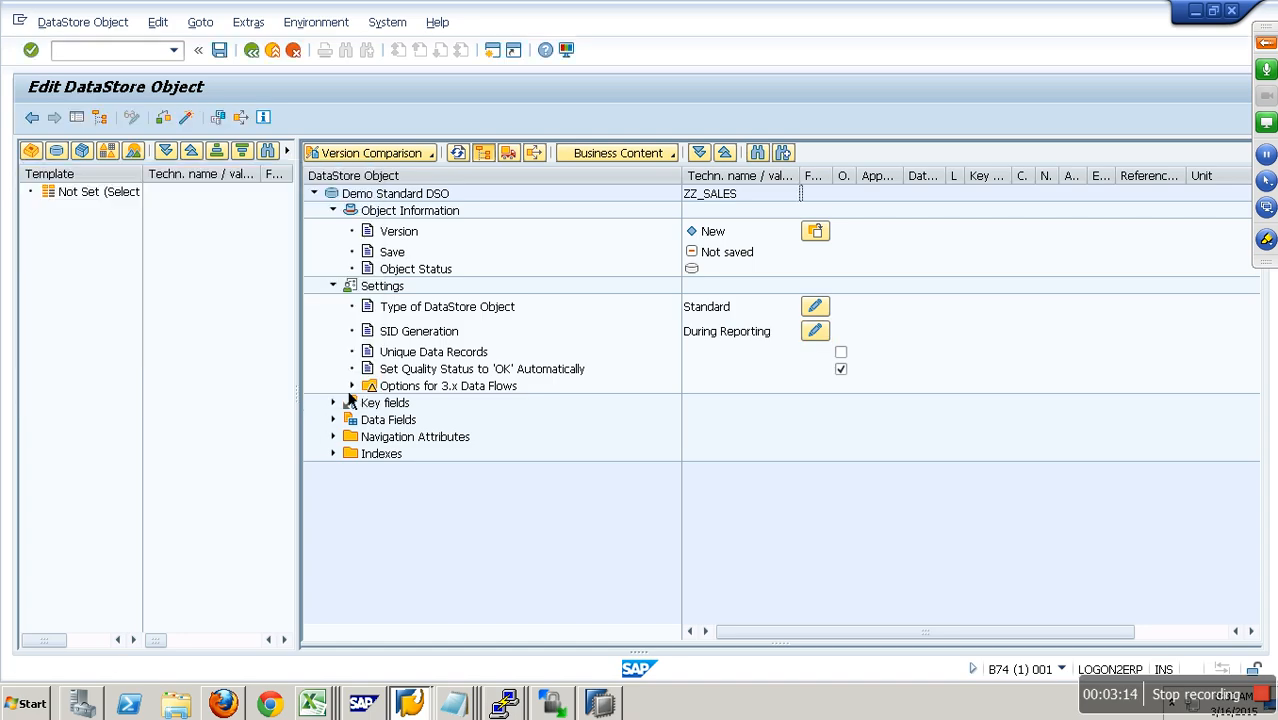
Step: Examine the Unique Data Records and automatic quality status settings, and the Options for 3.x Data Flows
{"action": "left_click", "coordinate": [472, 364]}
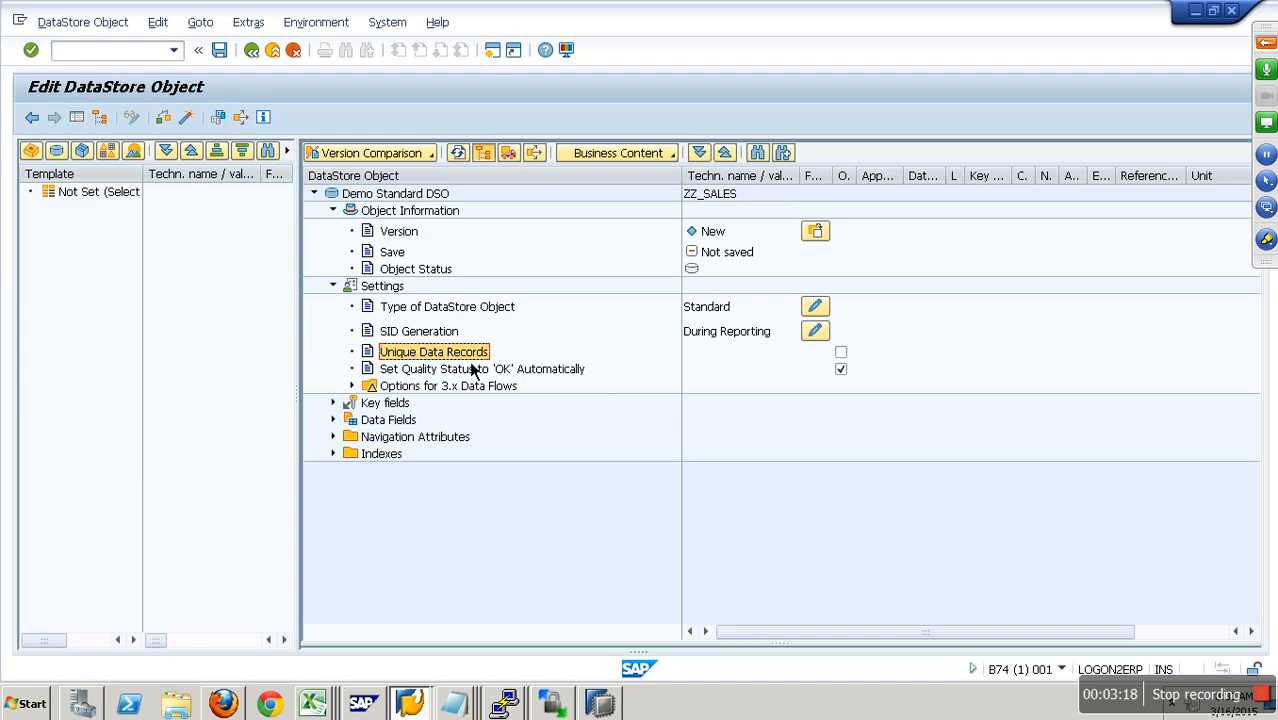
{"action": "left_click", "coordinate": [840, 369]}
{"action": "left_click", "coordinate": [551, 376]}
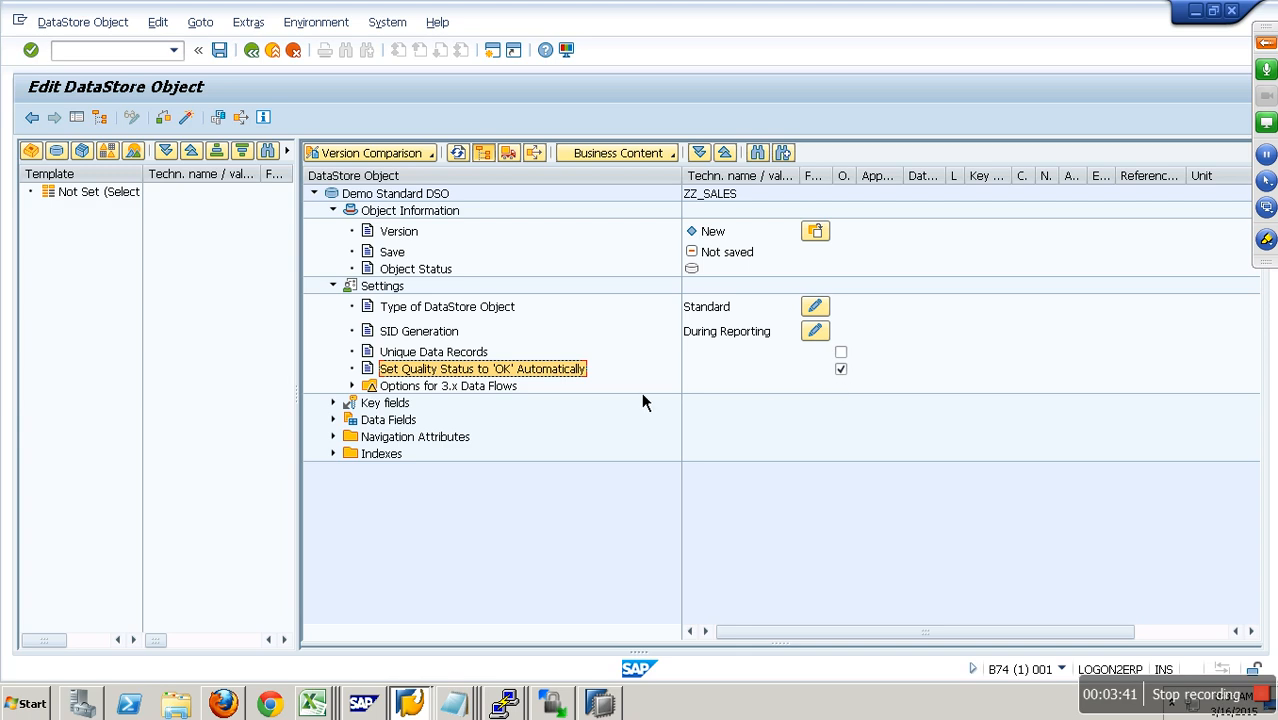
{"action": "left_click", "coordinate": [352, 387]}
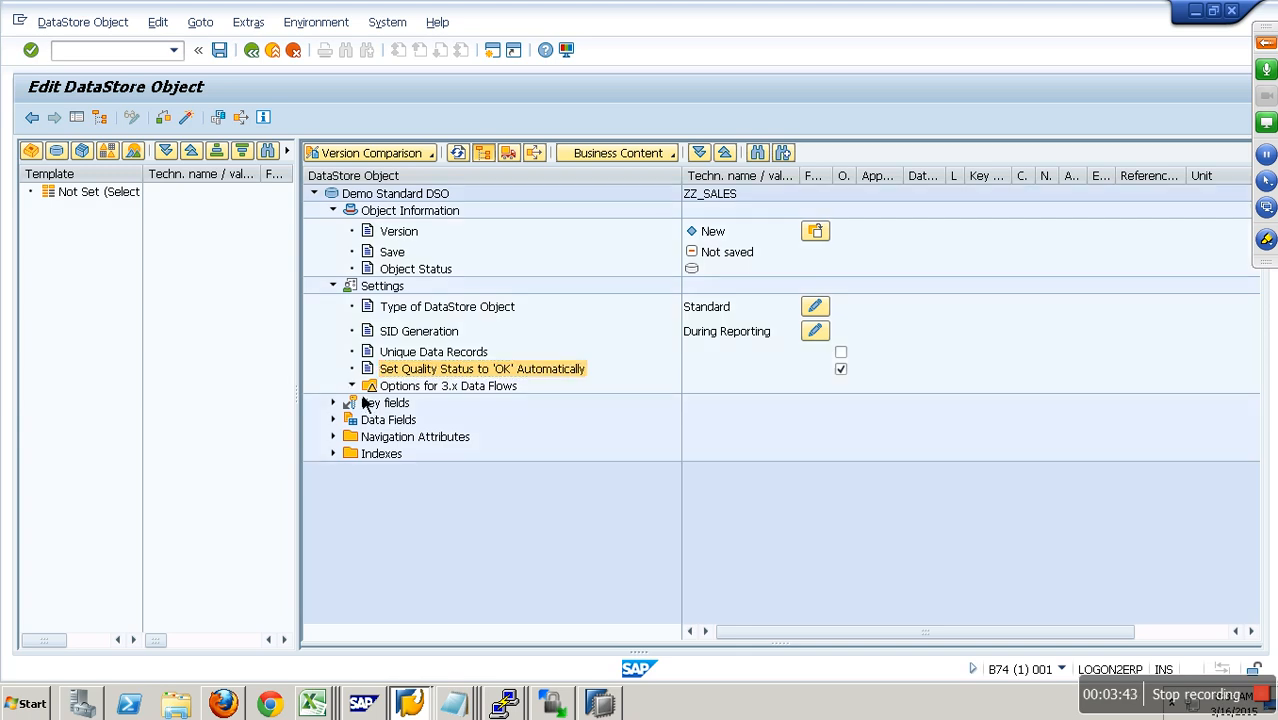
{"action": "left_click", "coordinate": [486, 409]}
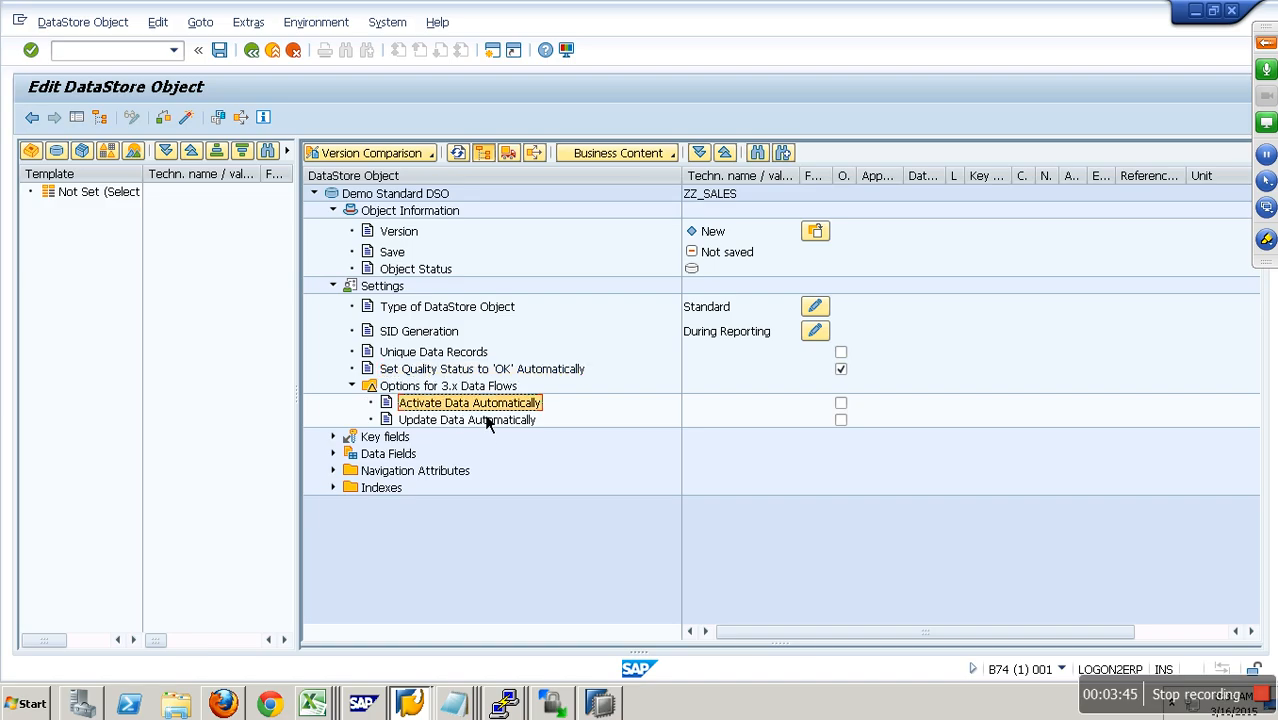
{"action": "left_click", "coordinate": [352, 386]}
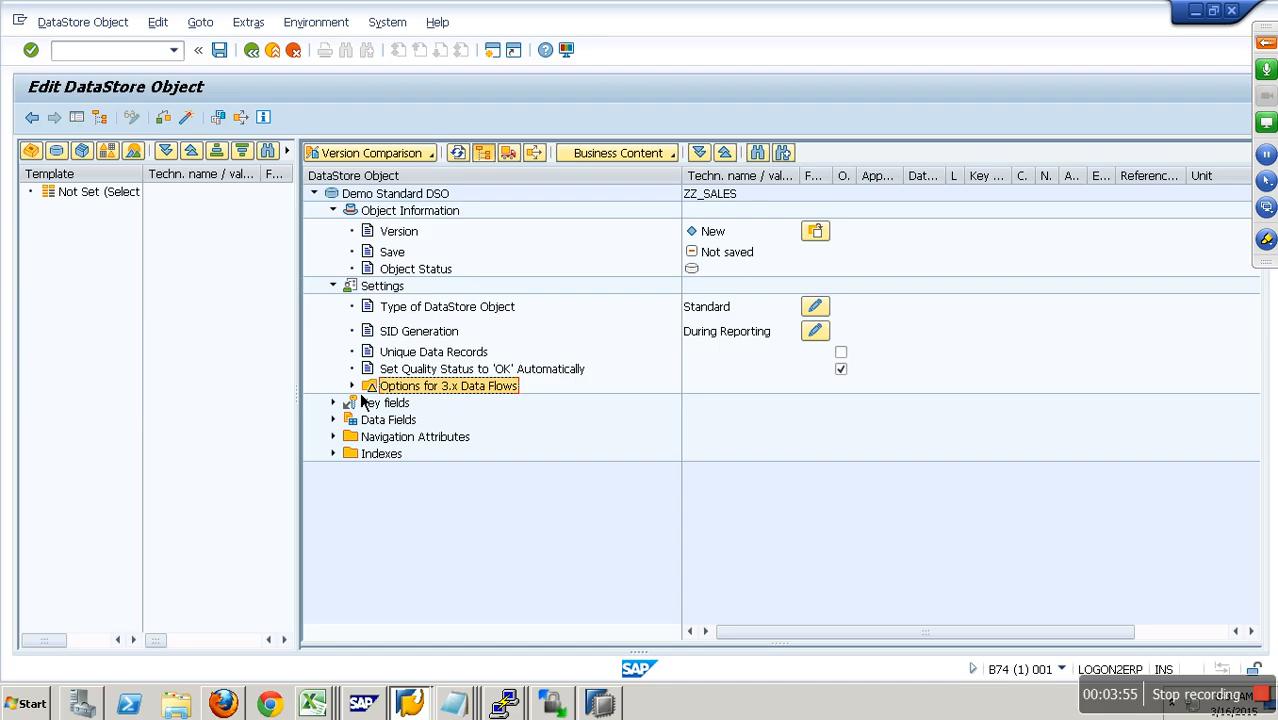
Step: Collapse the Settings and Object Information sections and expand the Key fields and Data Fields of ZZ_SALES
{"action": "left_click", "coordinate": [336, 289]}
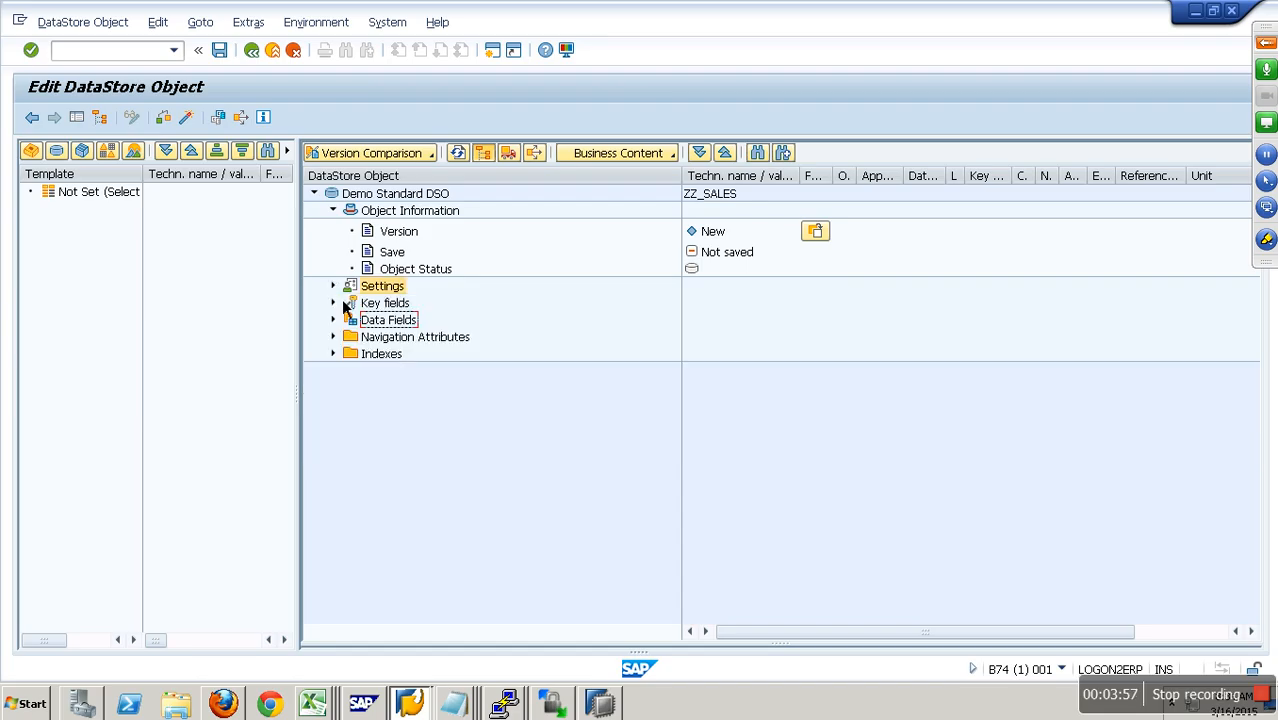
{"action": "left_click", "coordinate": [400, 305]}
{"action": "left_click", "coordinate": [336, 304]}
{"action": "left_click", "coordinate": [336, 319]}
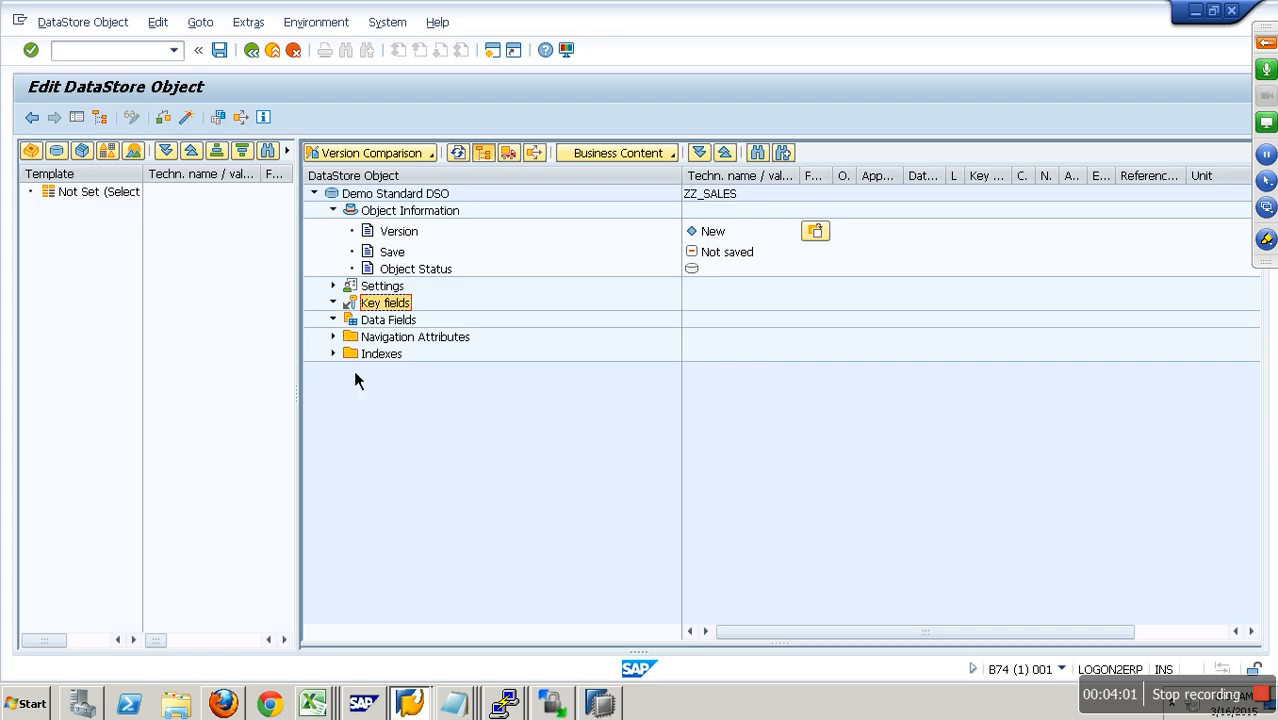
{"action": "left_click", "coordinate": [336, 212]}
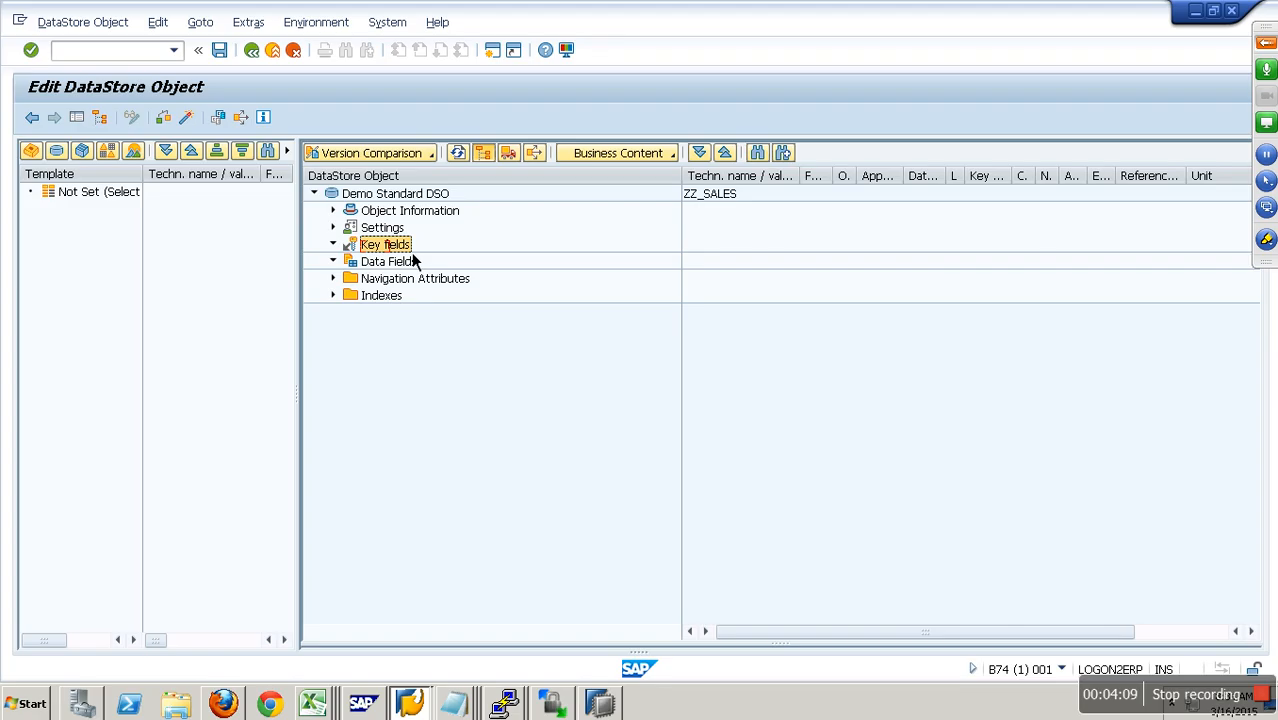
Step: Insert the InfoObjects z_cno and 0CALMONTH into the Key fields of ZZ_SALES through InfoObject Direct Input
{"action": "right_click", "coordinate": [408, 248]}
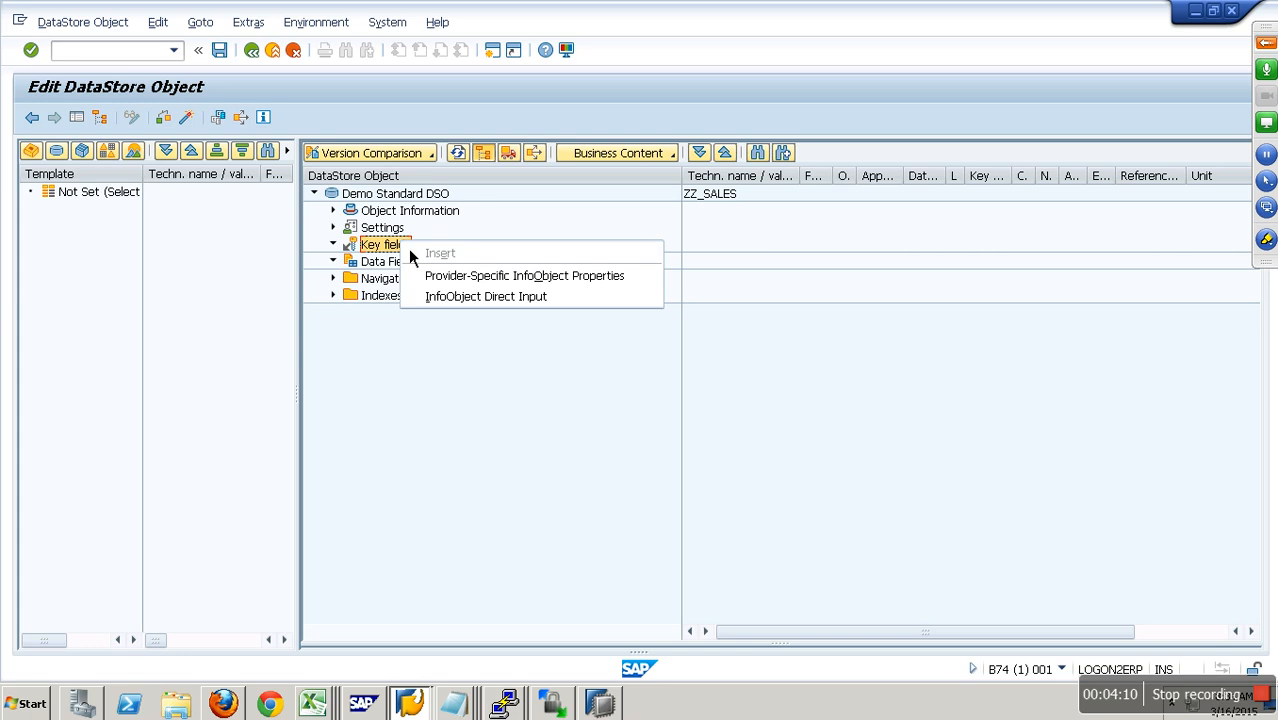
{"action": "left_click", "coordinate": [488, 300]}
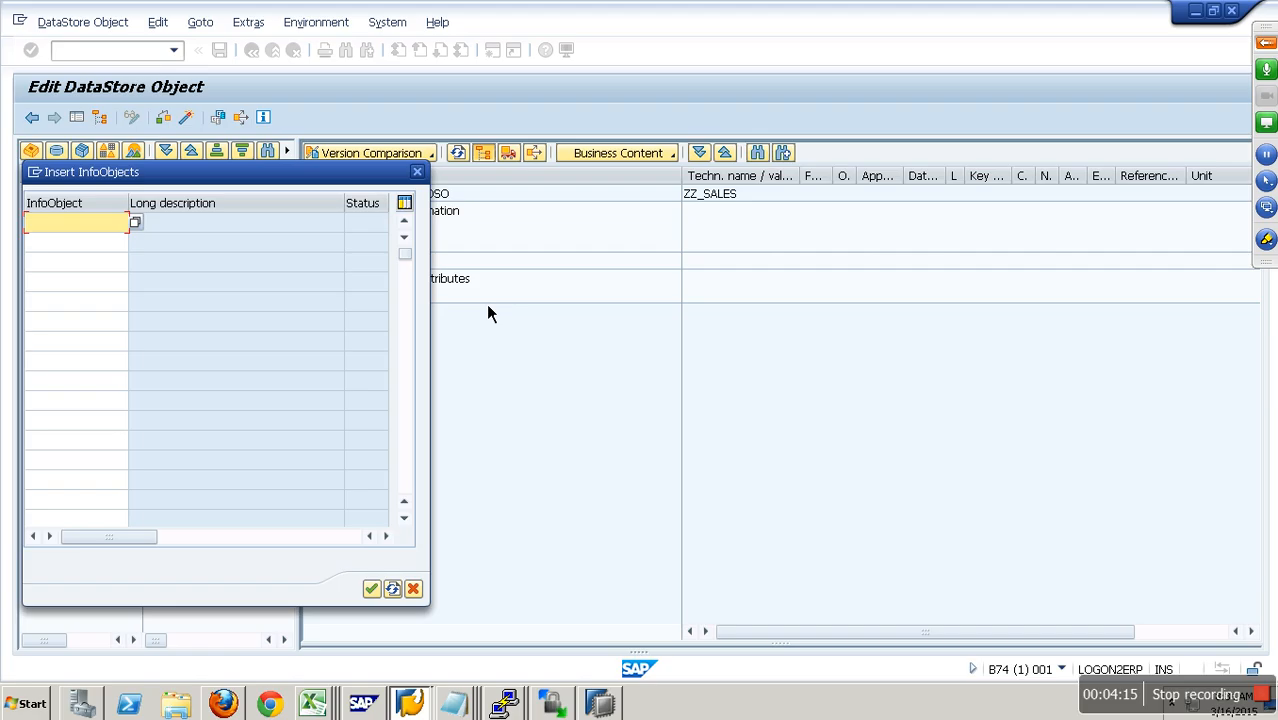
{"action": "type", "text": "z_cno"}
{"action": "left_click", "coordinate": [124, 250]}
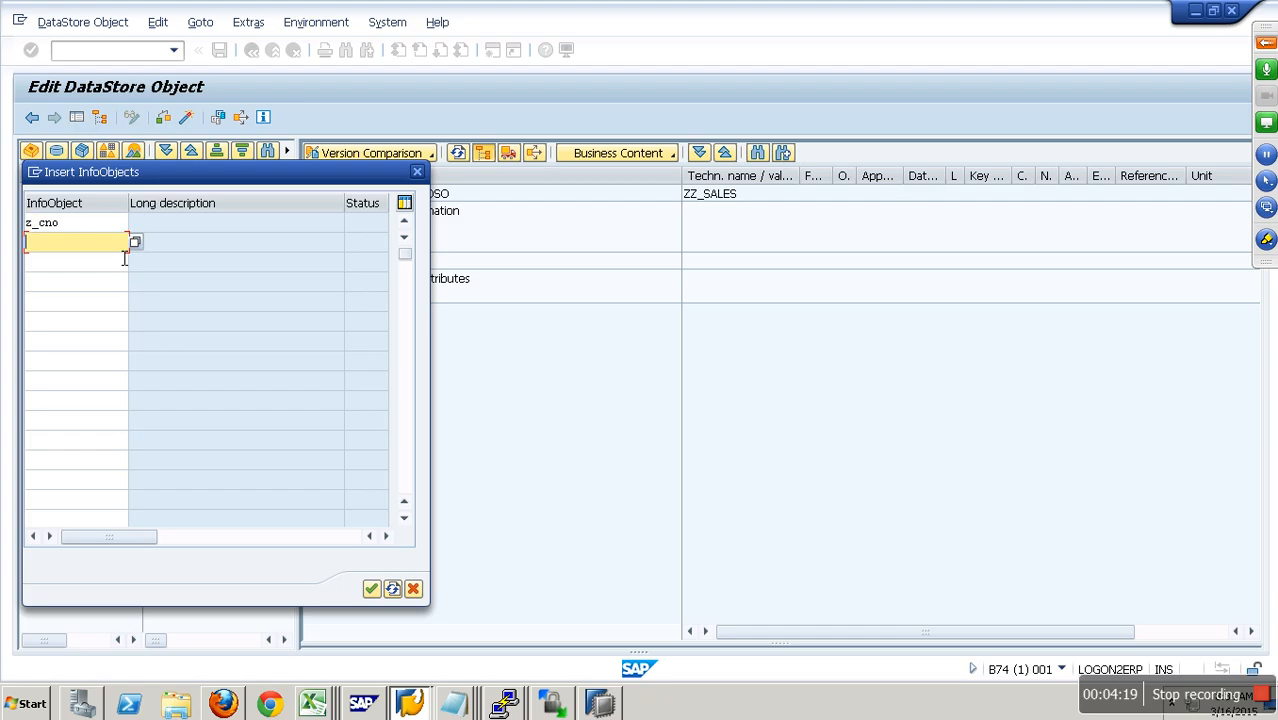
{"action": "type", "text": "0"}
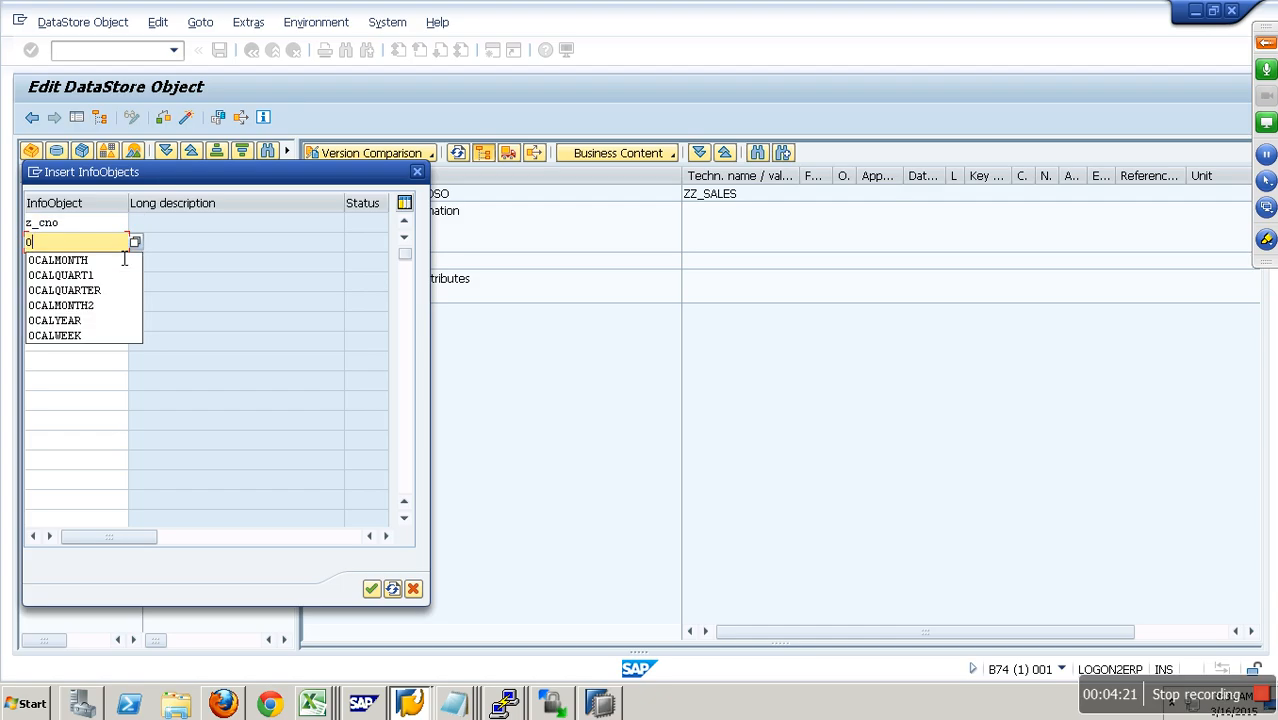
{"action": "type", "text": "cal"}
{"action": "key", "text": "Down"}
{"action": "key", "text": "Return"}
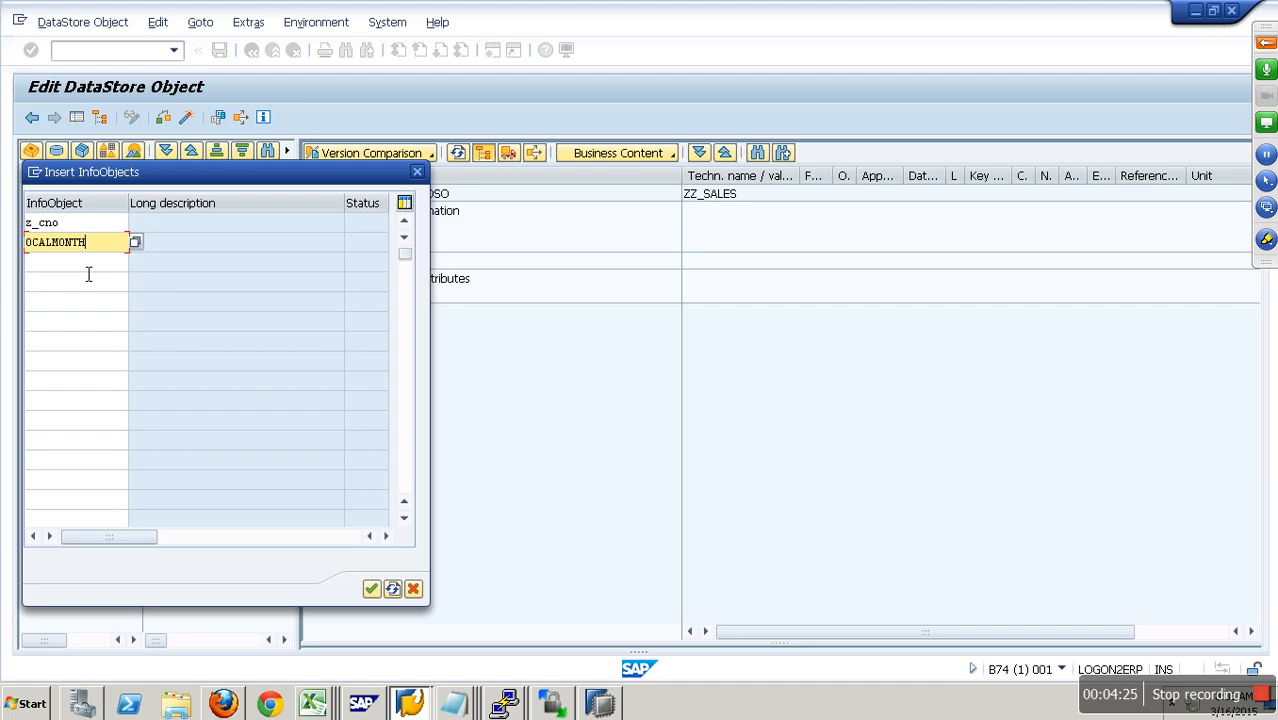
{"action": "key", "text": "Return"}
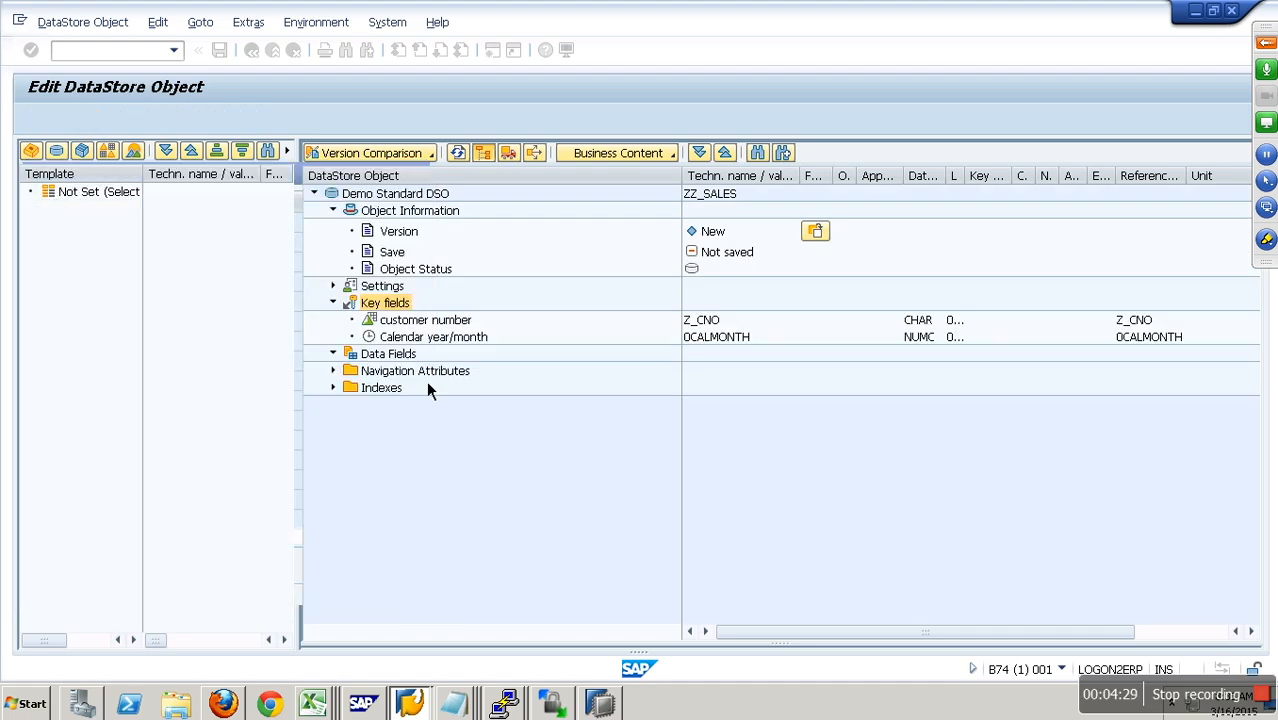
{"action": "right_click", "coordinate": [395, 354]}
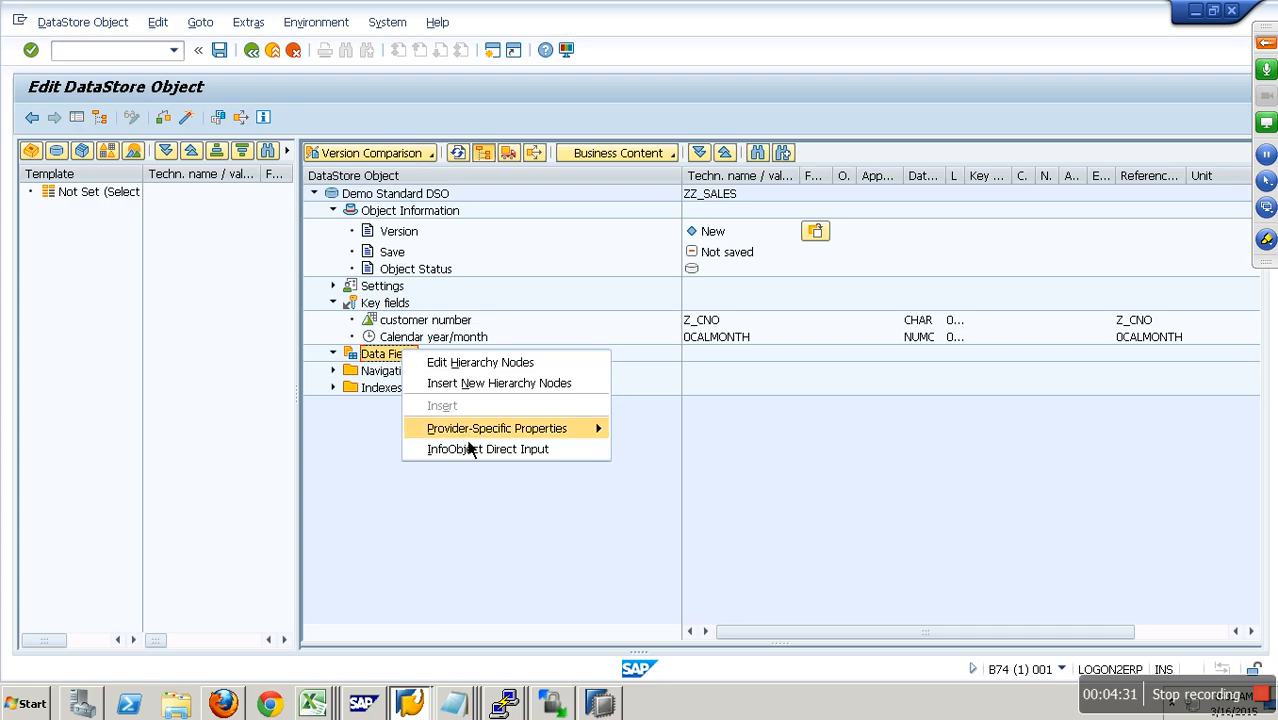
{"action": "left_click", "coordinate": [482, 453]}
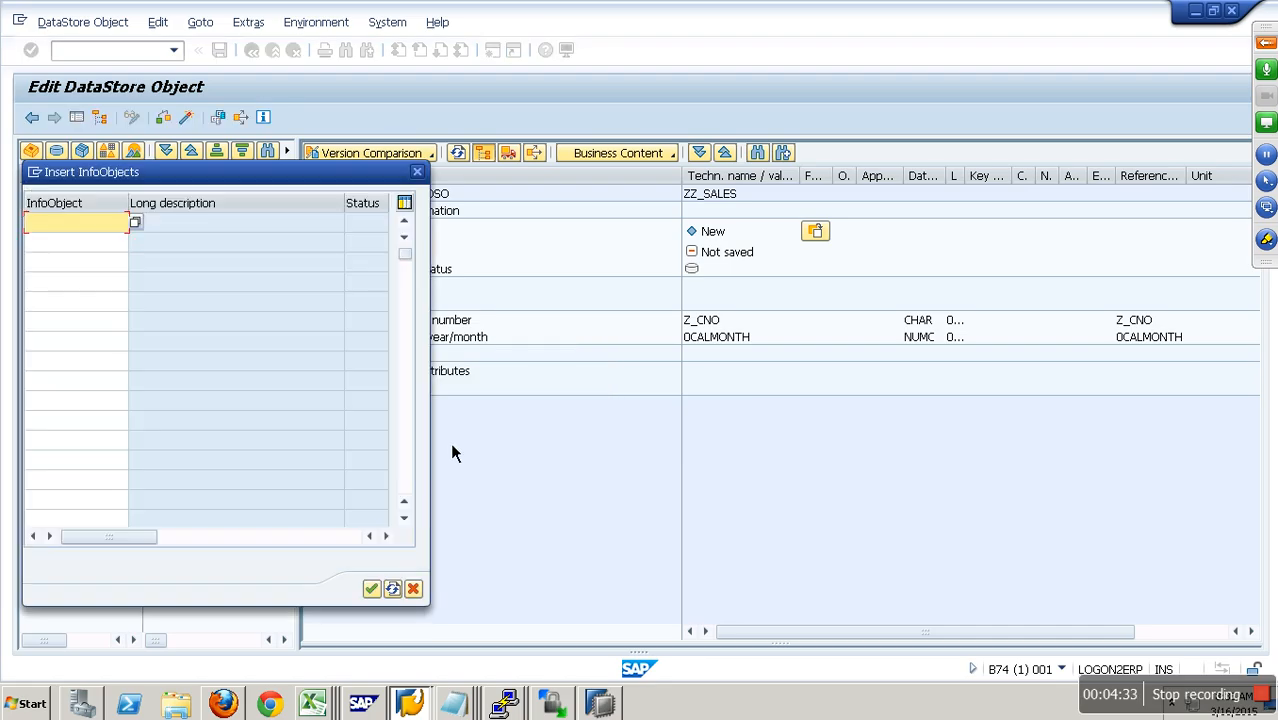
{"action": "type", "text": "z_amt"}
{"action": "left_click", "coordinate": [413, 589]}
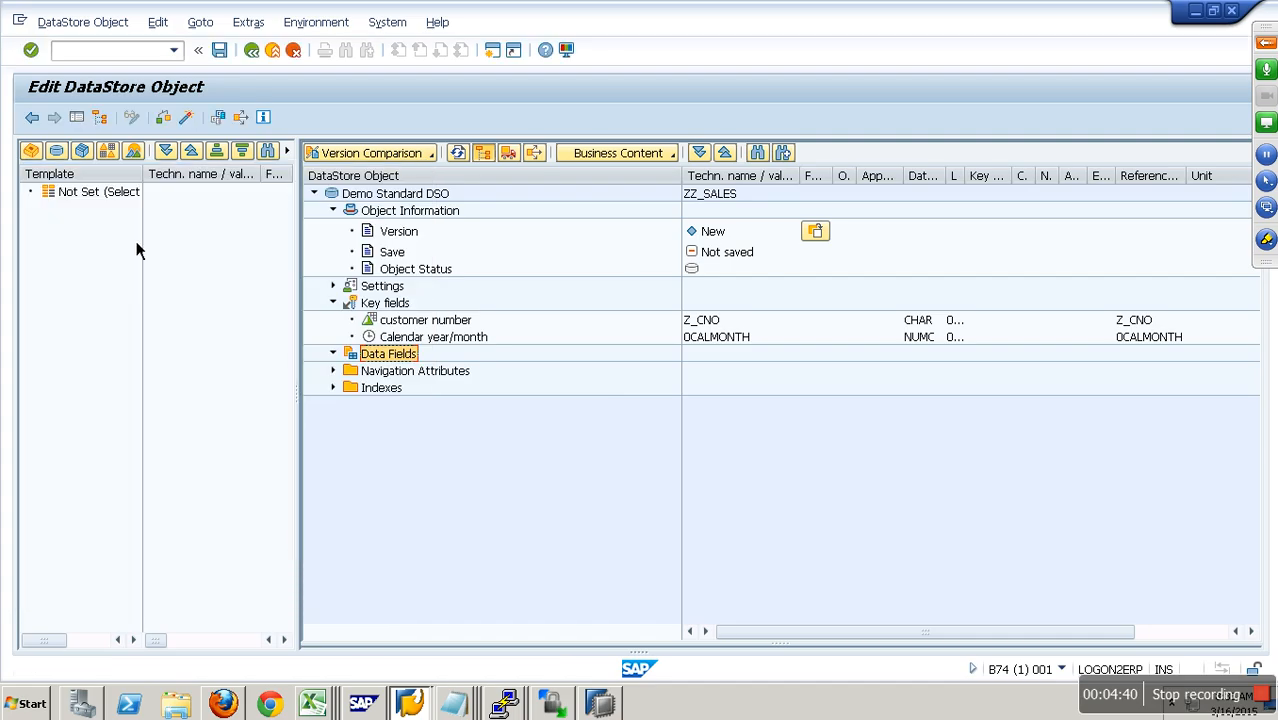
Step: Find the DataStore object yo_sales across all InfoAreas and choose it as the template for ZZ_SALES
{"action": "left_click", "coordinate": [72, 155]}
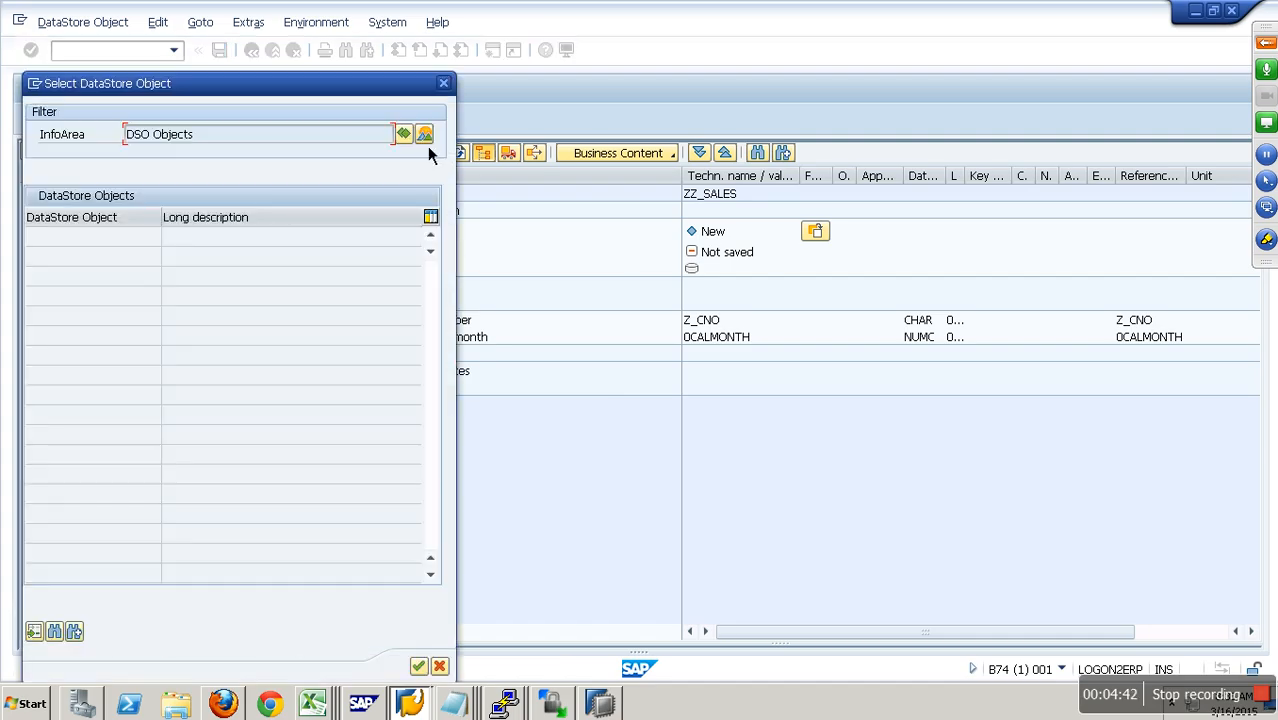
{"action": "left_click", "coordinate": [424, 137]}
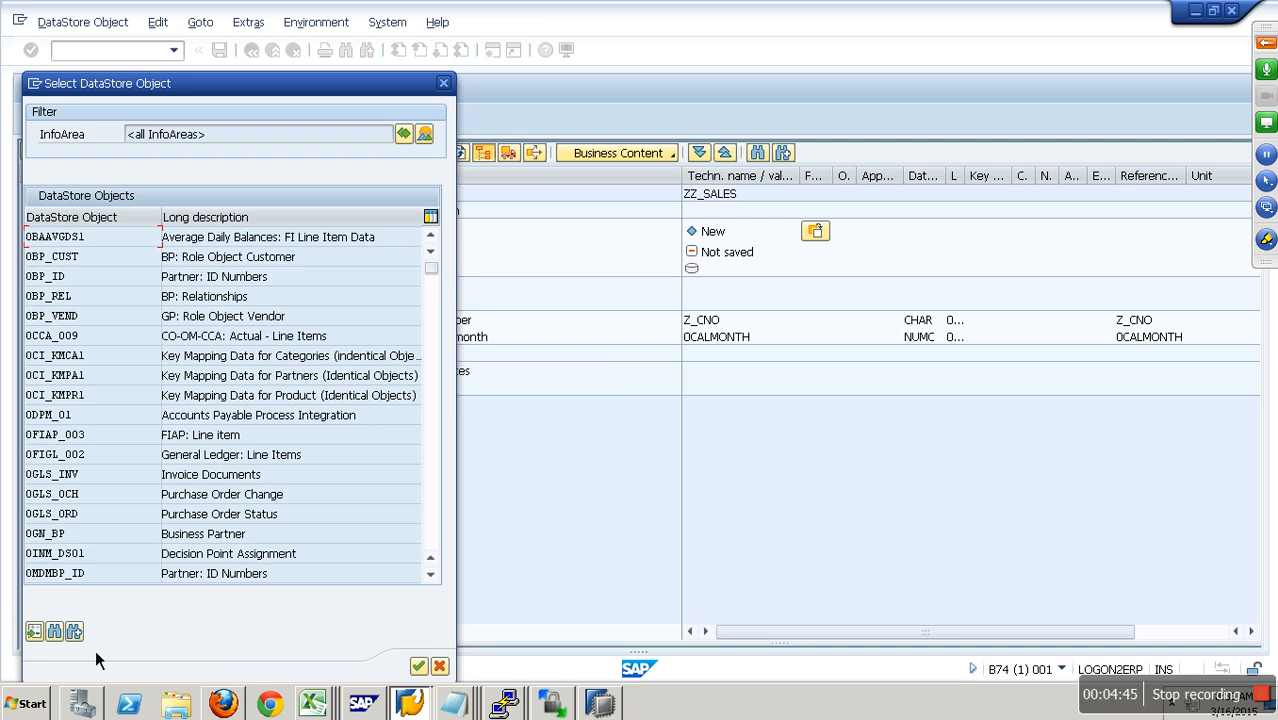
{"action": "left_click", "coordinate": [58, 636]}
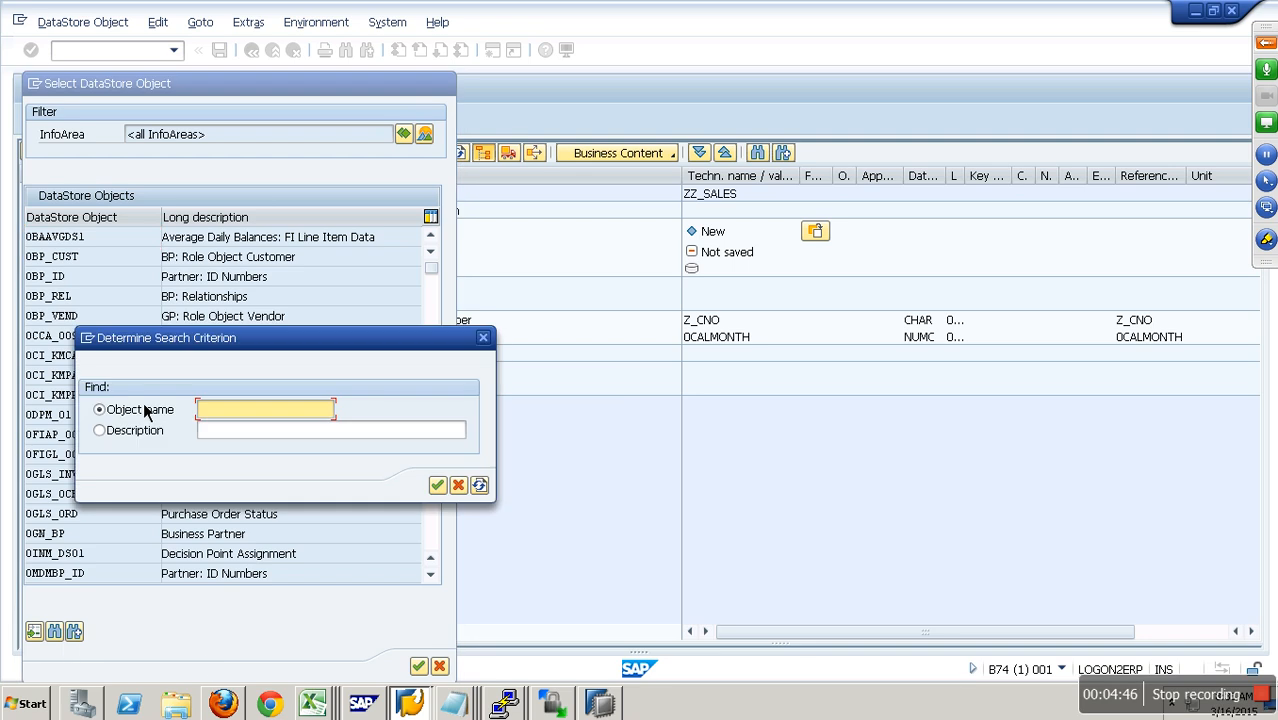
{"action": "type", "text": "yo_sales"}
{"action": "key", "text": "Return"}
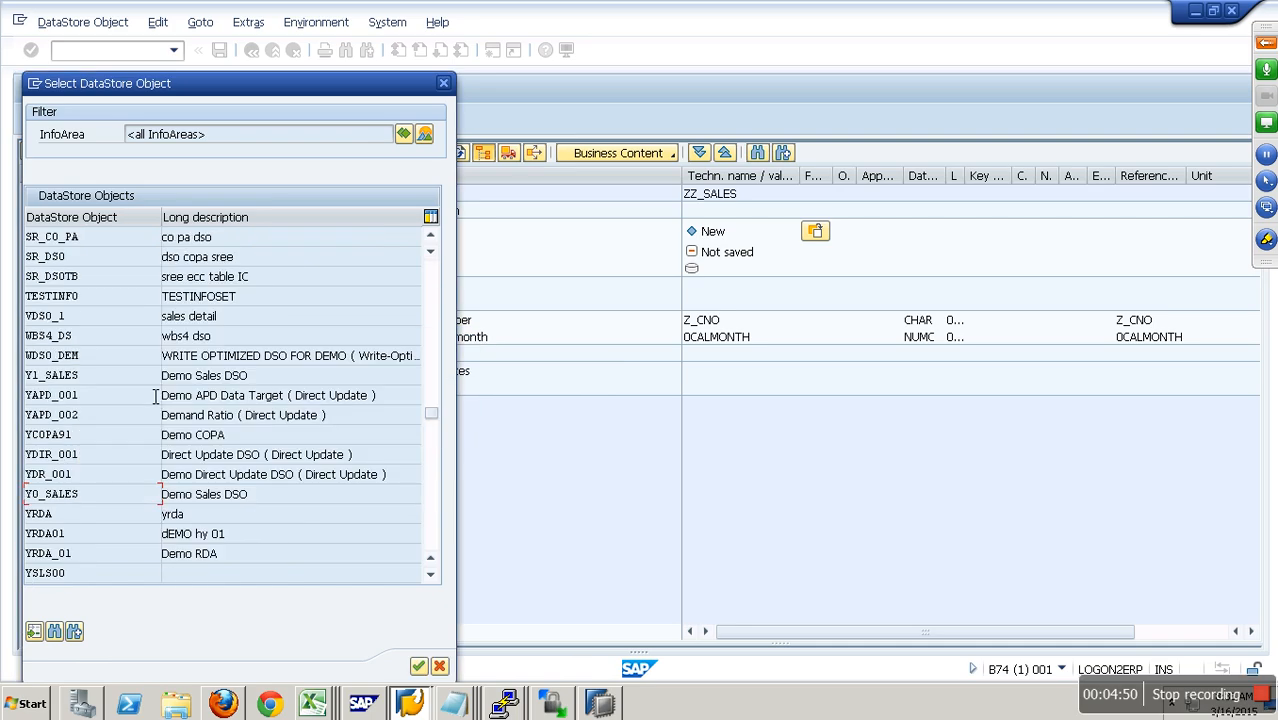
{"action": "double_click", "coordinate": [86, 494]}
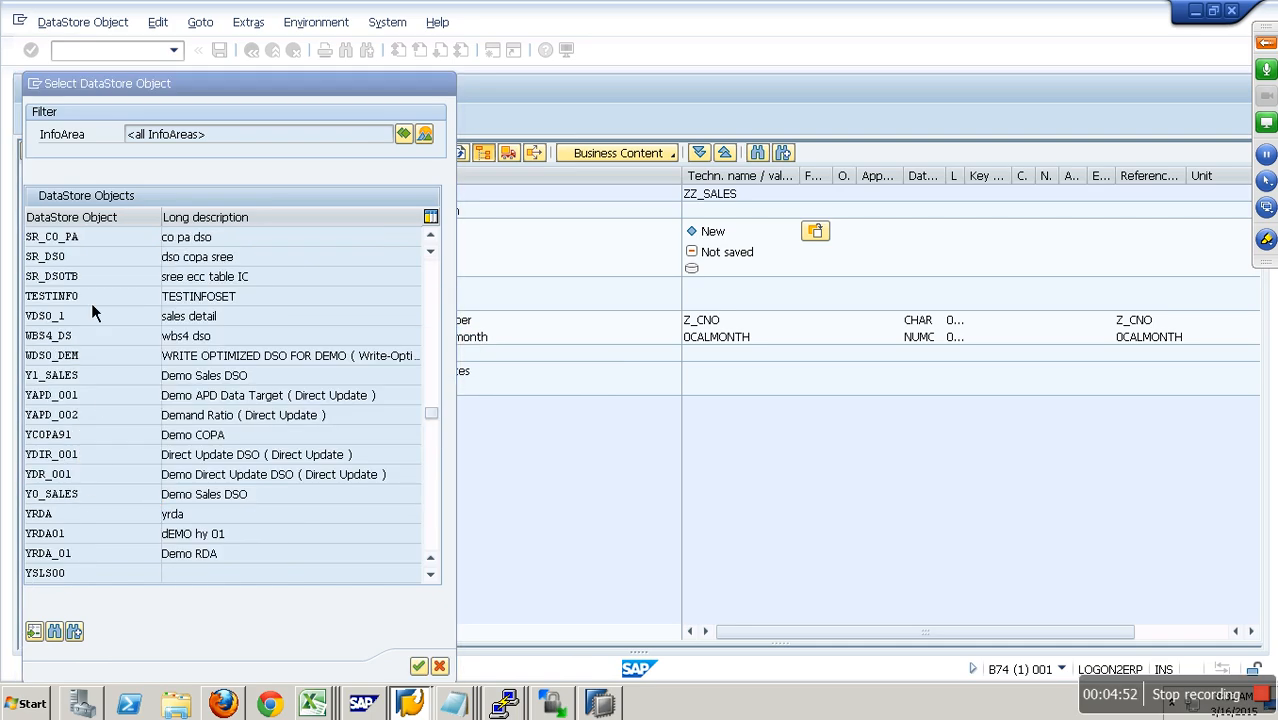
Step: Copy the amount and region fields from the template's Data Fields into the Data Fields of ZZ_SALES
{"action": "left_click", "coordinate": [50, 226]}
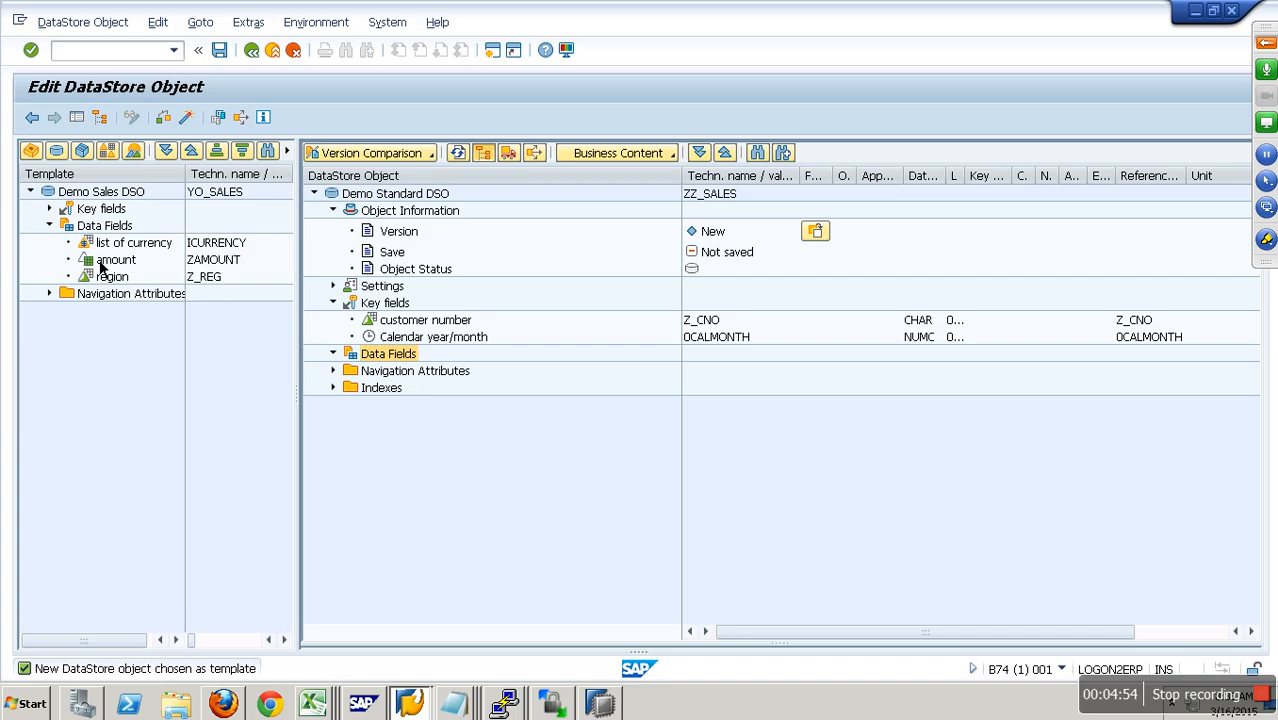
{"action": "left_click_drag", "start_coordinate": [118, 260], "coordinate": [390, 358]}
{"action": "left_click_drag", "start_coordinate": [112, 277], "coordinate": [370, 366]}
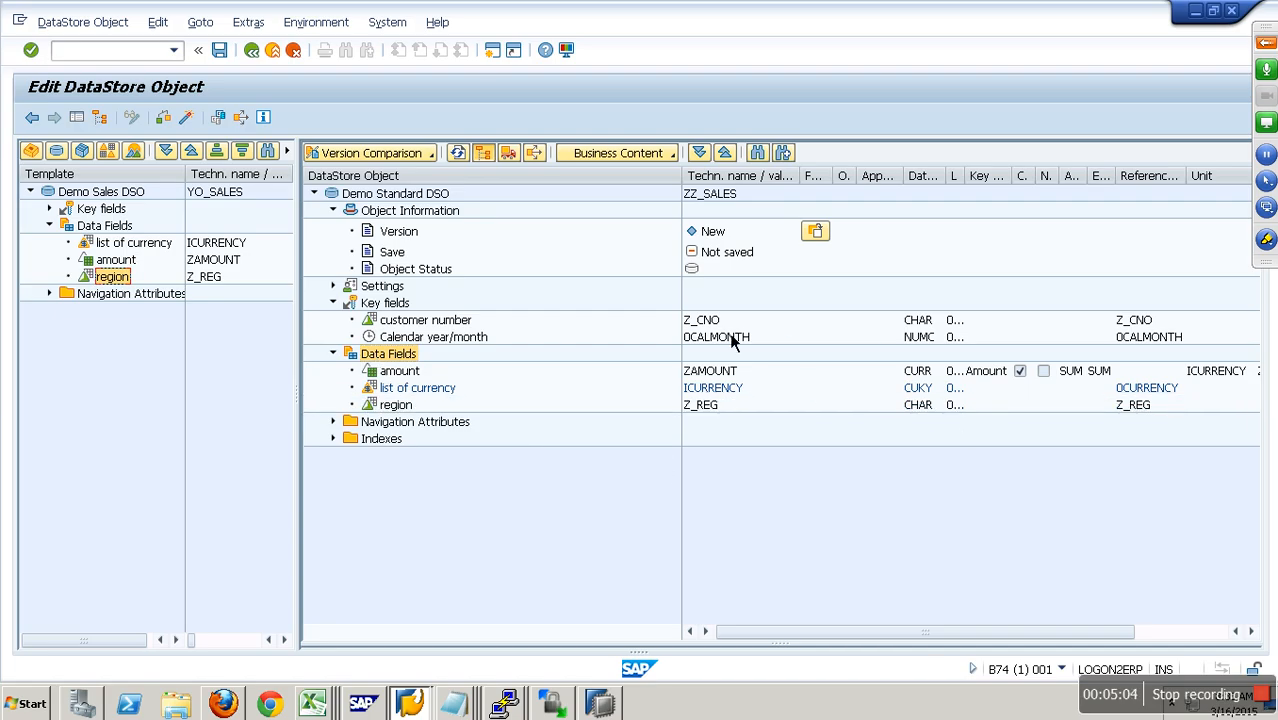
Step: Try to activate the DataStore object ZZ_SALES and acknowledge the information message
{"action": "left_click", "coordinate": [194, 125]}
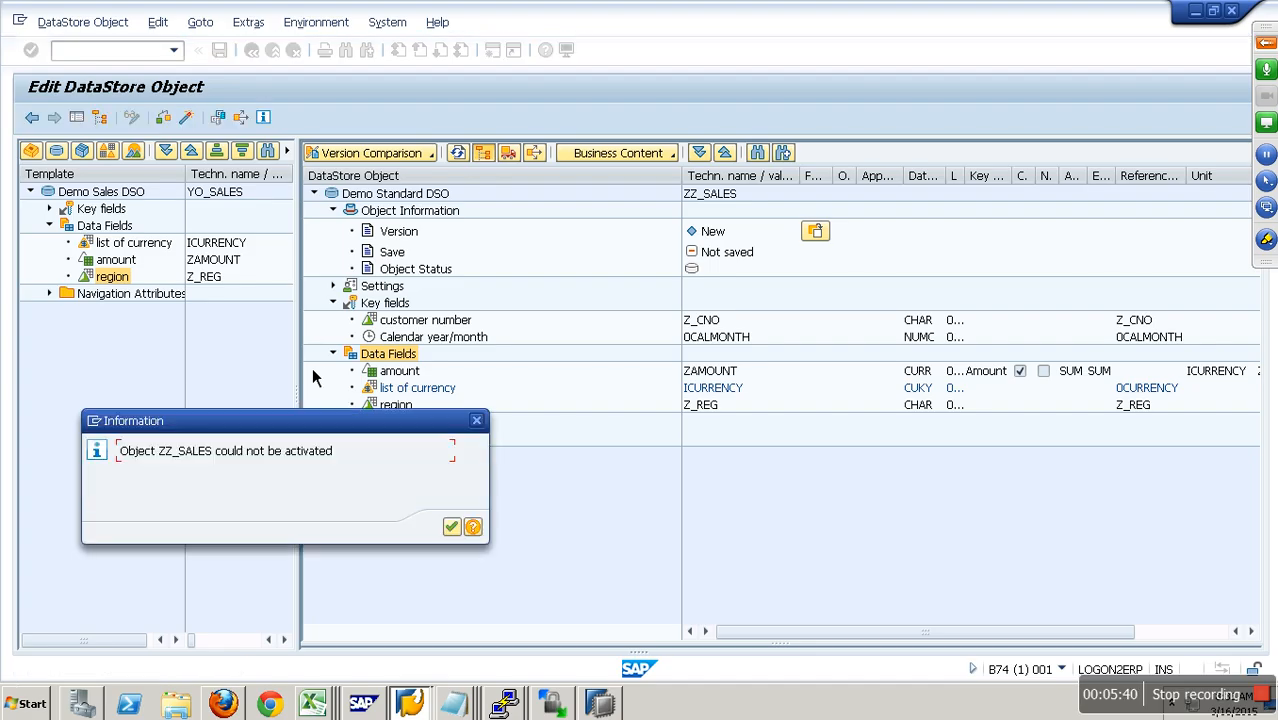
{"action": "left_click", "coordinate": [455, 530]}
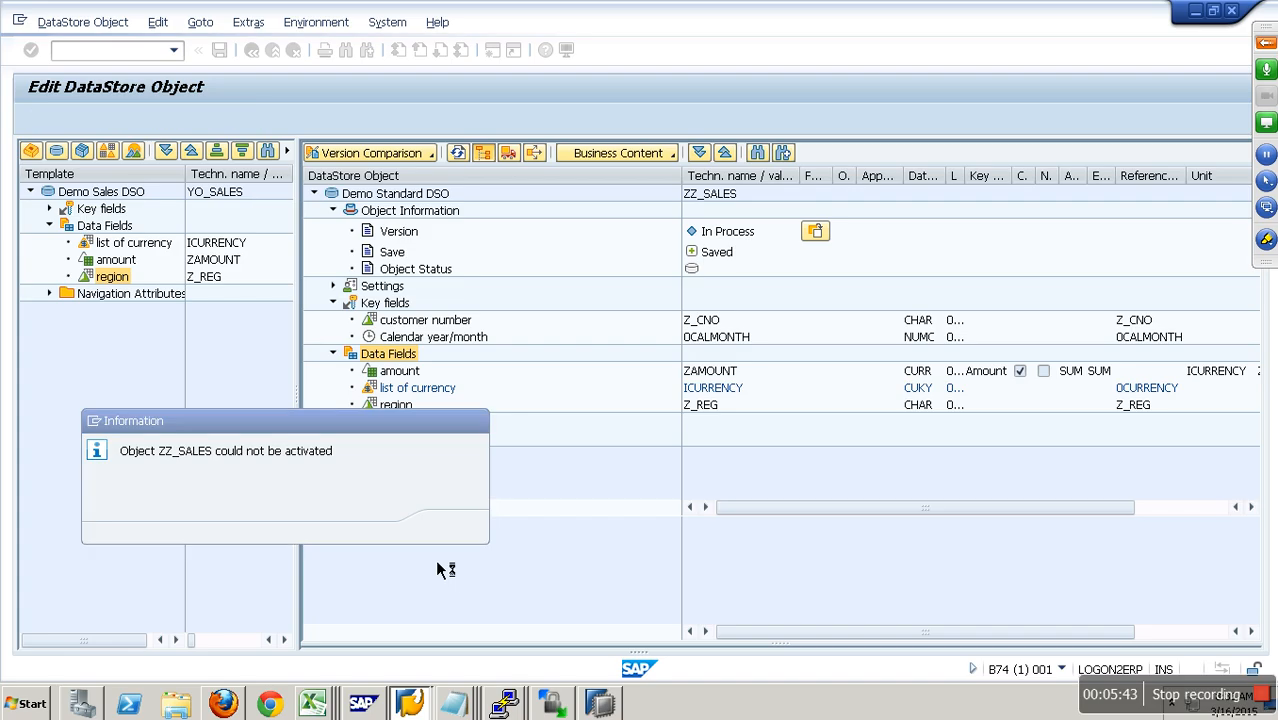
Step: Expand the activation log of ZZ_SALES through Internal Activation down to its Post Processing/Checking entries
{"action": "left_click", "coordinate": [316, 552]}
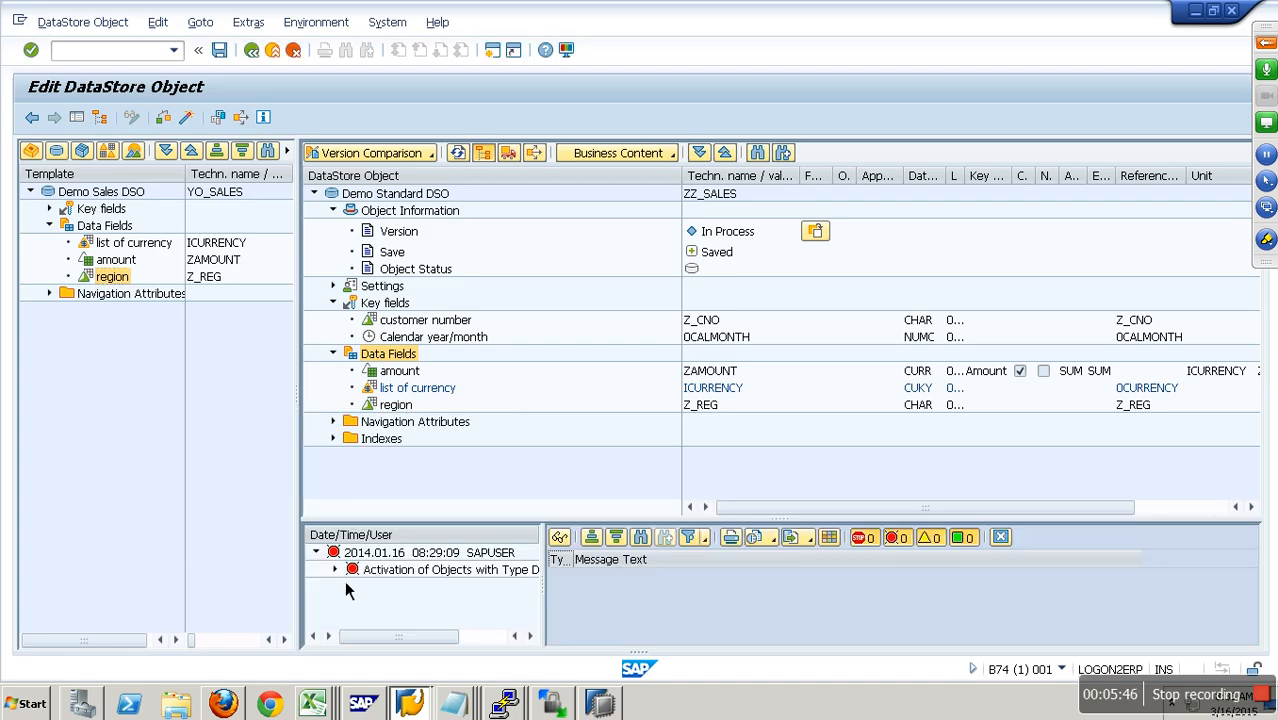
{"action": "left_click", "coordinate": [336, 569]}
{"action": "scroll", "coordinate": [403, 607], "scroll_direction": "down", "scroll_amount": 1}
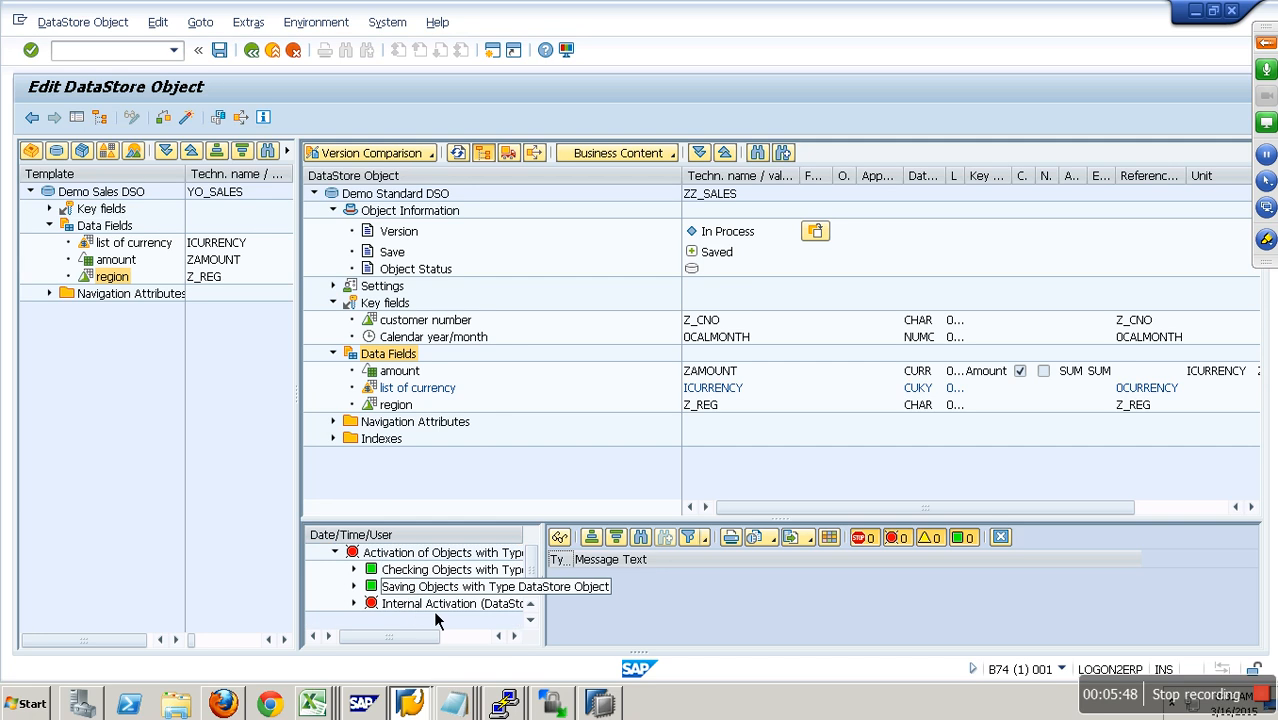
{"action": "left_click", "coordinate": [353, 603]}
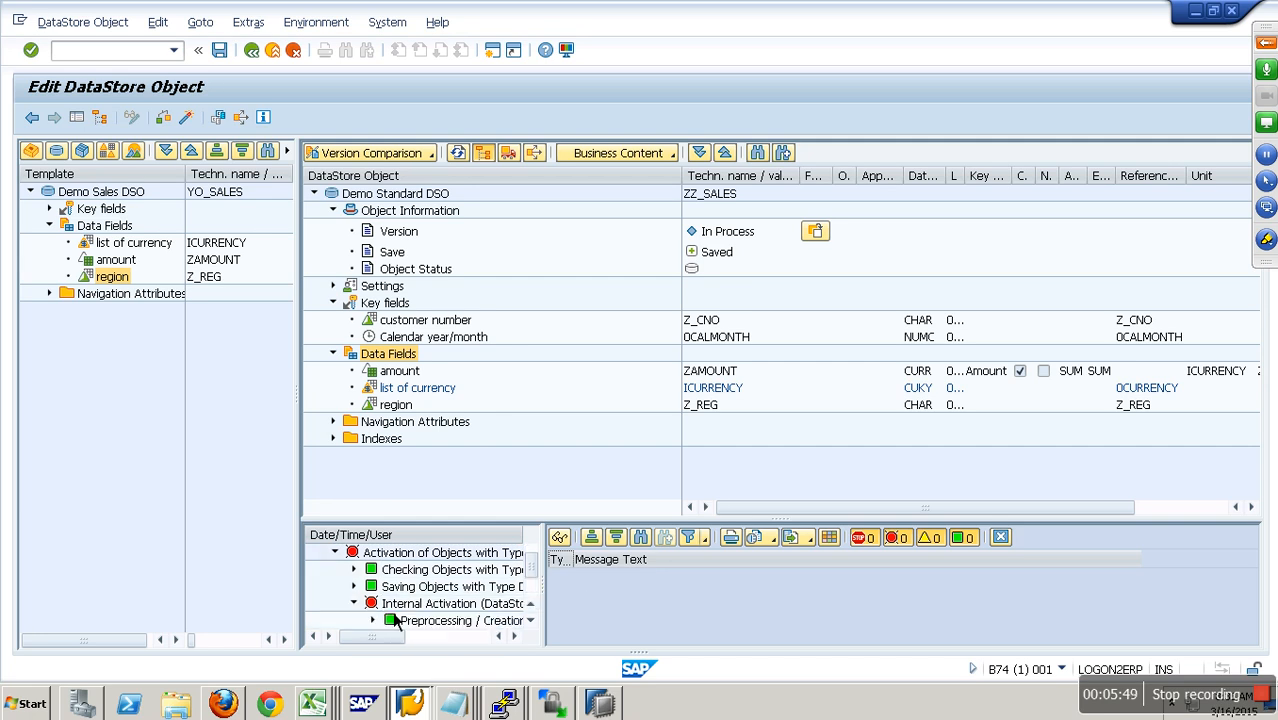
{"action": "left_click", "coordinate": [373, 603]}
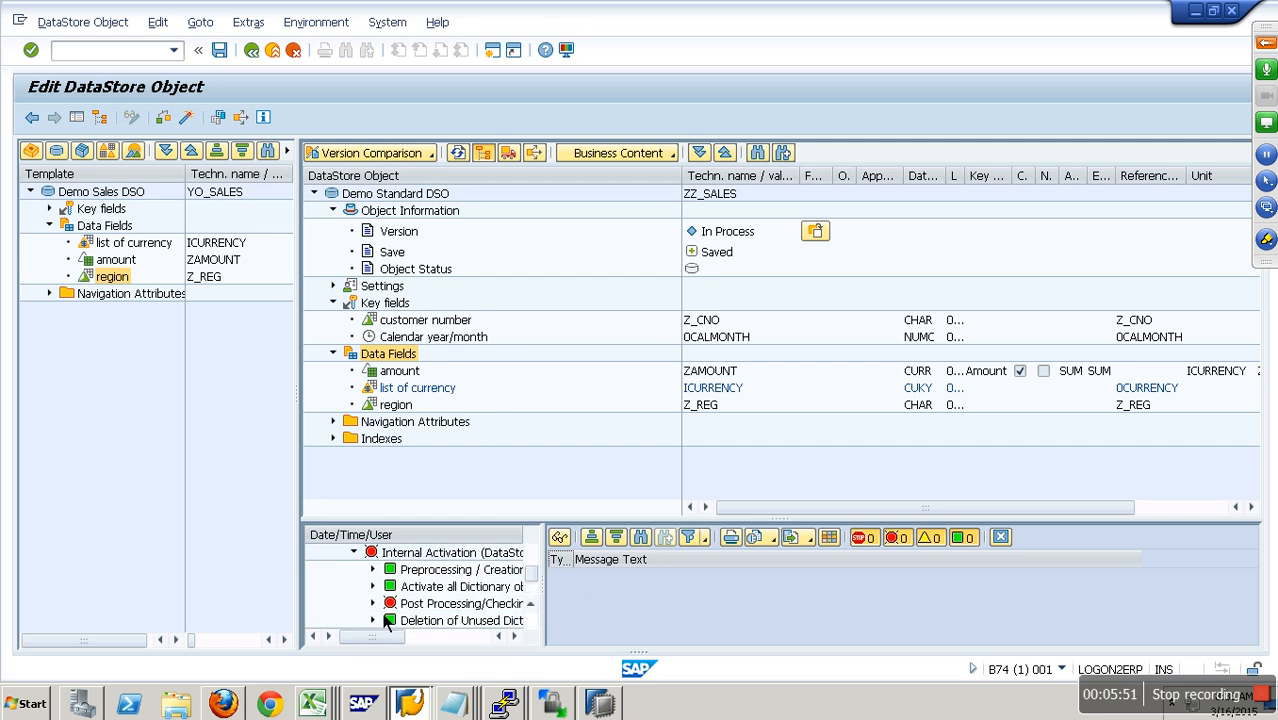
{"action": "scroll", "coordinate": [429, 609], "scroll_direction": "down", "scroll_amount": 2}
{"action": "scroll", "coordinate": [462, 590], "scroll_direction": "up", "scroll_amount": 2}
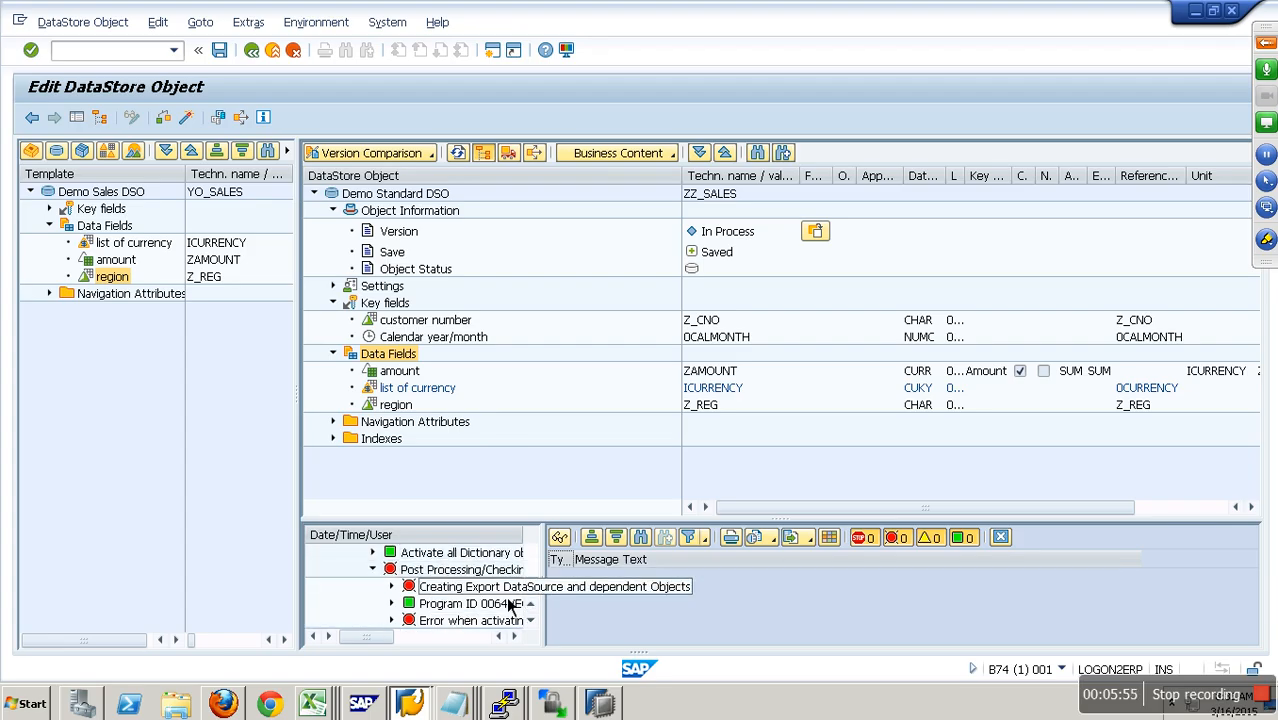
Step: Examine the error entries for activating ZZ_SALES and for creating the export DataSource and dependent objects
{"action": "left_click", "coordinate": [448, 622]}
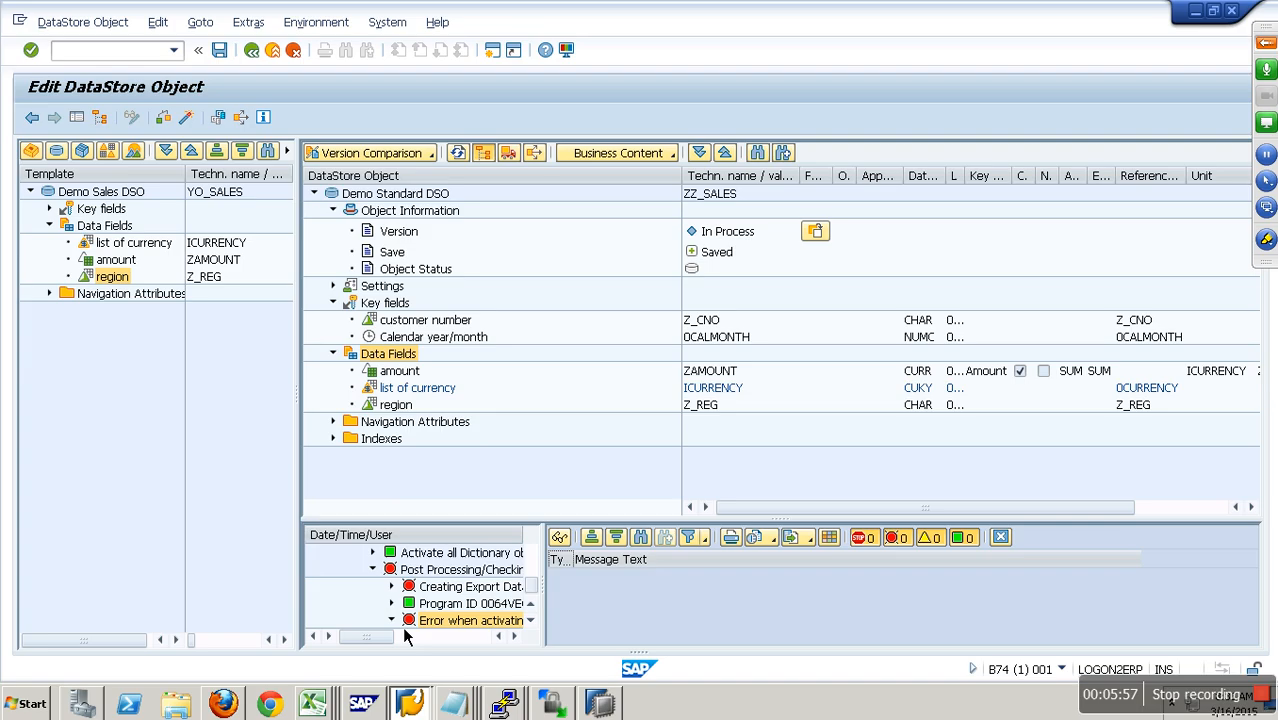
{"action": "scroll", "coordinate": [463, 628], "scroll_direction": "down", "scroll_amount": 2}
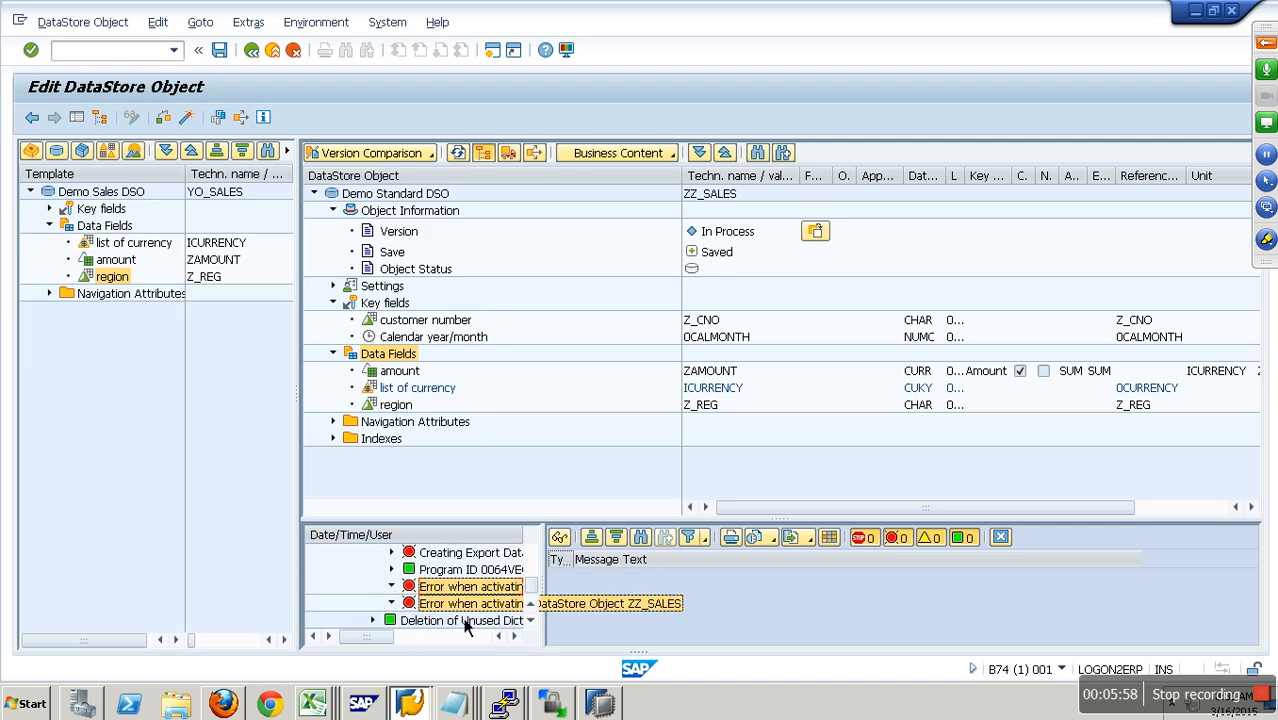
{"action": "left_click", "coordinate": [423, 559]}
{"action": "left_click", "coordinate": [392, 553]}
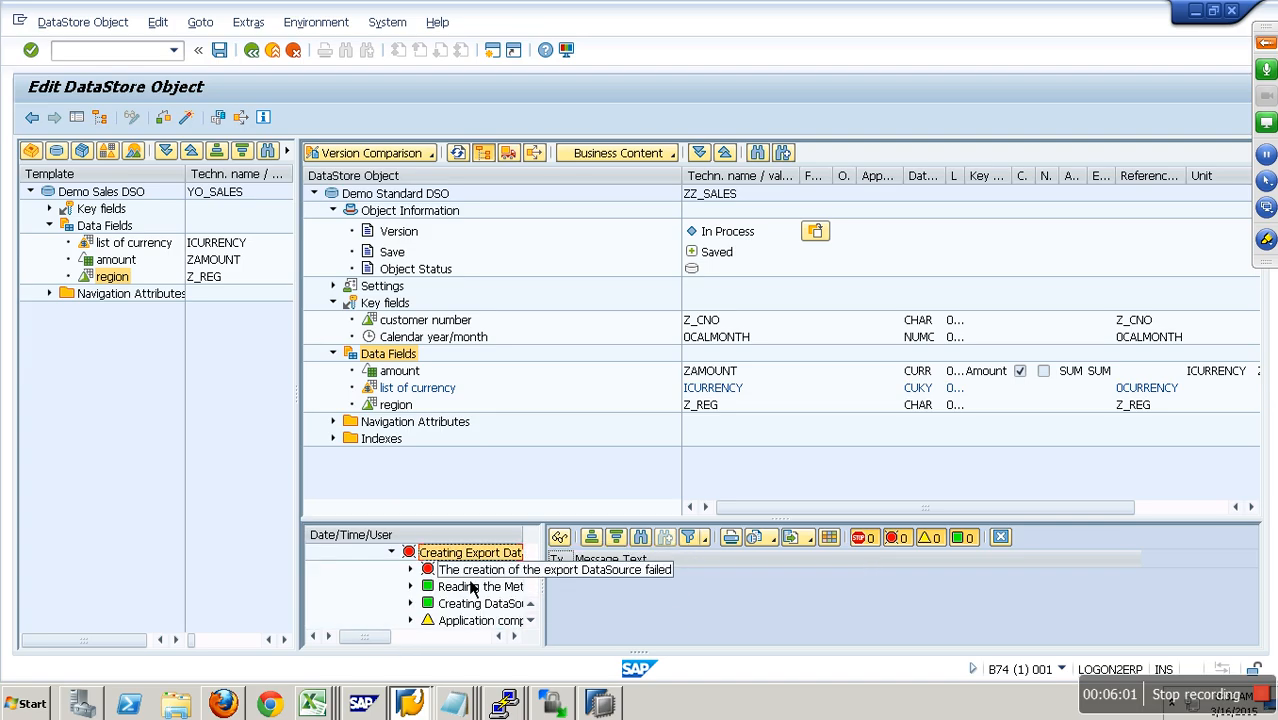
{"action": "left_click", "coordinate": [412, 570]}
{"action": "scroll", "coordinate": [449, 591], "scroll_direction": "down", "scroll_amount": 1}
{"action": "scroll", "coordinate": [449, 591], "scroll_direction": "down", "scroll_amount": 2}
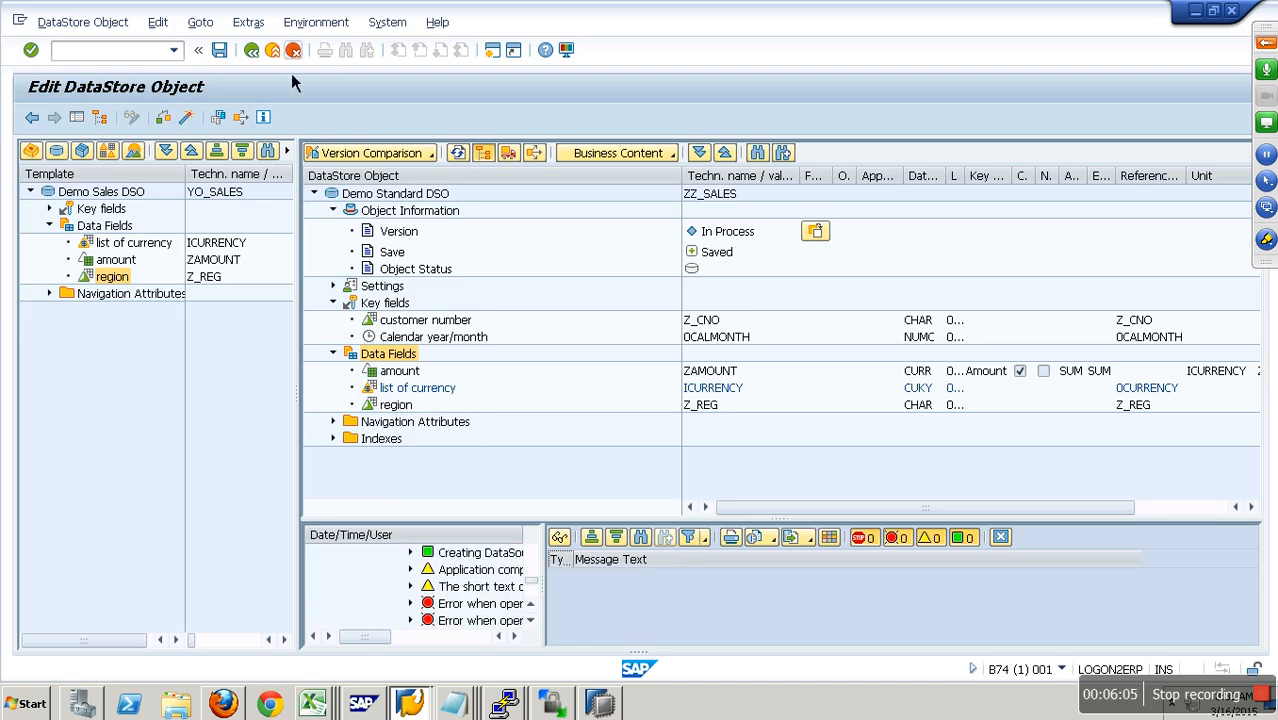
Step: Keep ZZ_SALES open and start transaction rsa1 in a new session to show the Source Systems
{"action": "left_click", "coordinate": [288, 64]}
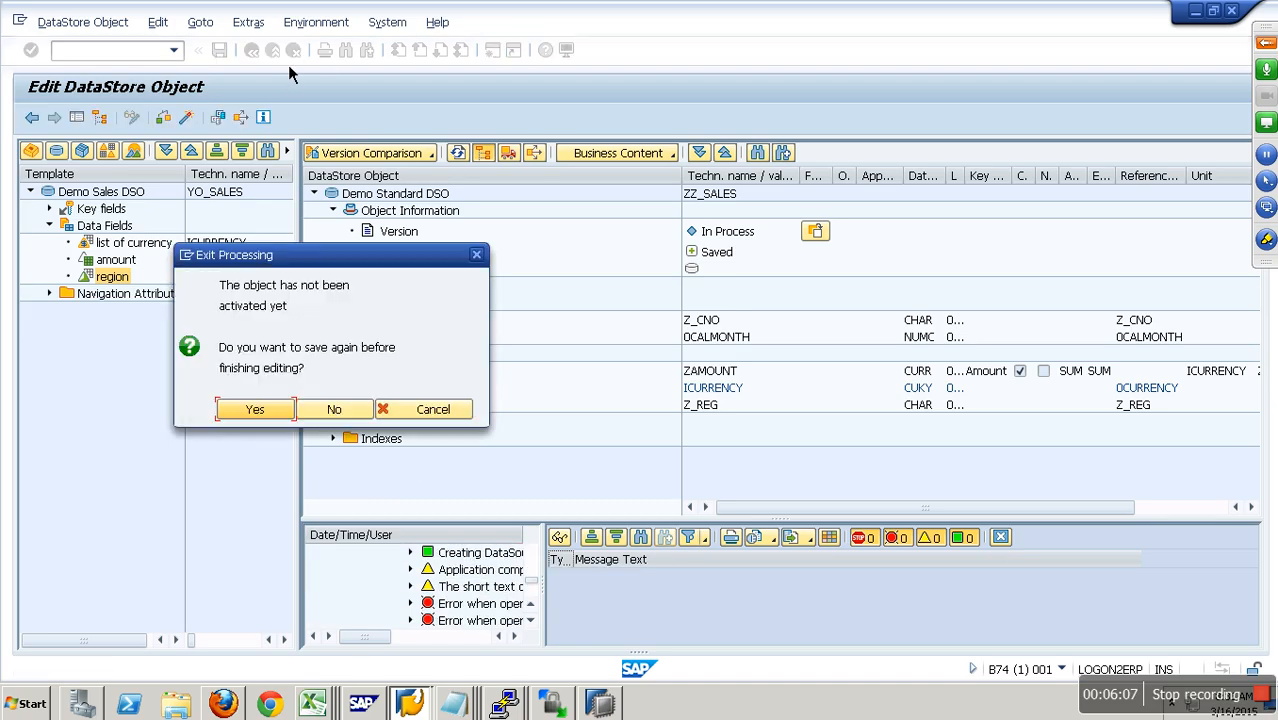
{"action": "left_click", "coordinate": [425, 409]}
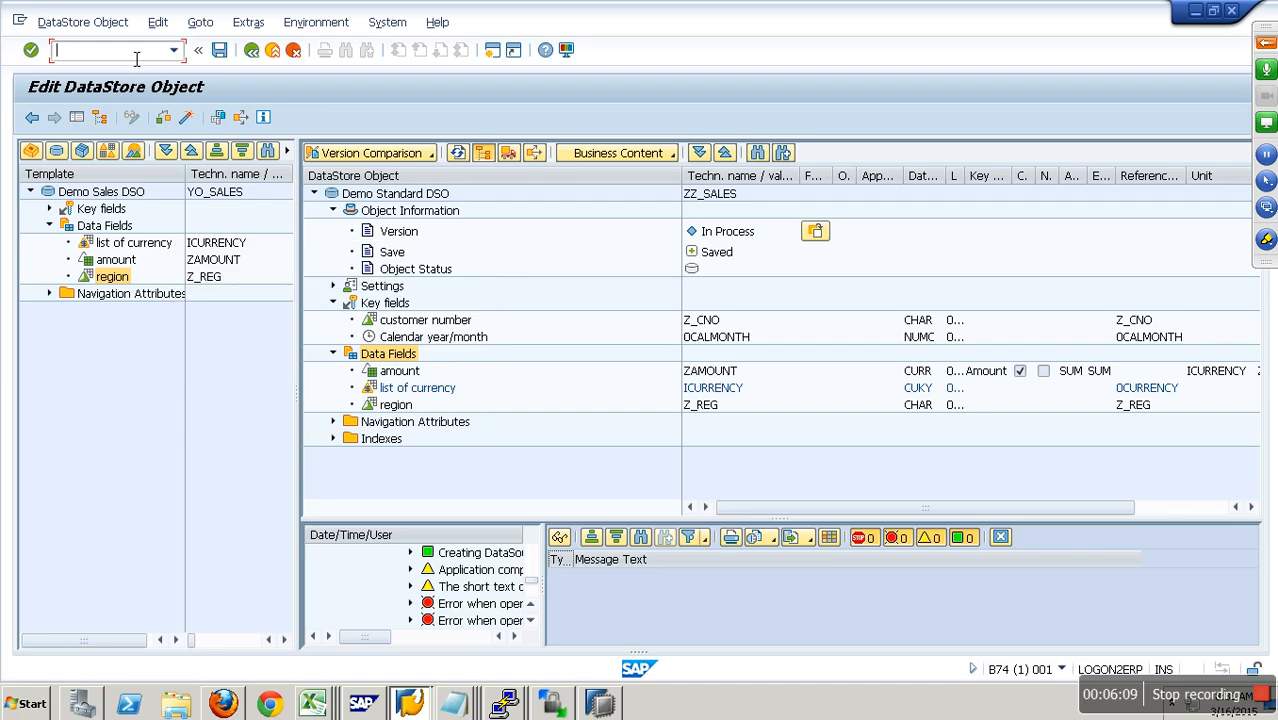
{"action": "type", "text": "/orsa1"}
{"action": "key", "text": "Return"}
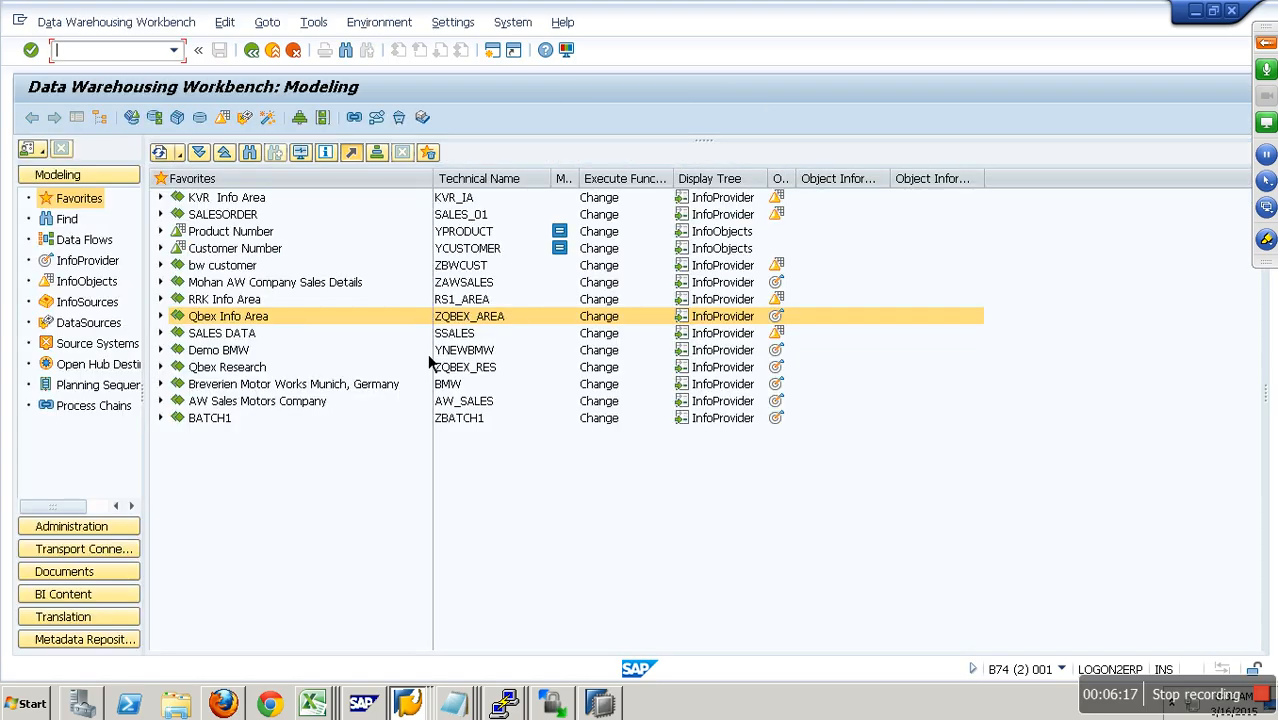
{"action": "left_click", "coordinate": [112, 345]}
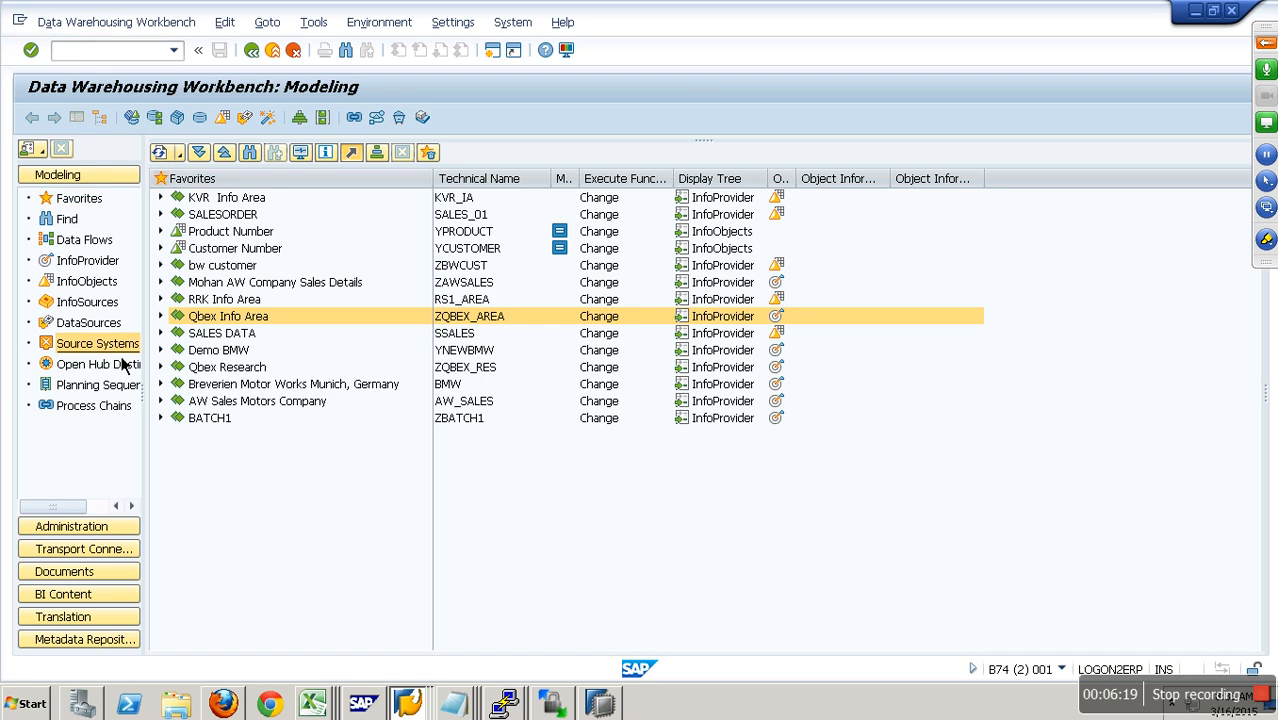
Step: Run the source system check for the BW source system B74CLNT001 and close the check log
{"action": "left_click", "coordinate": [166, 206]}
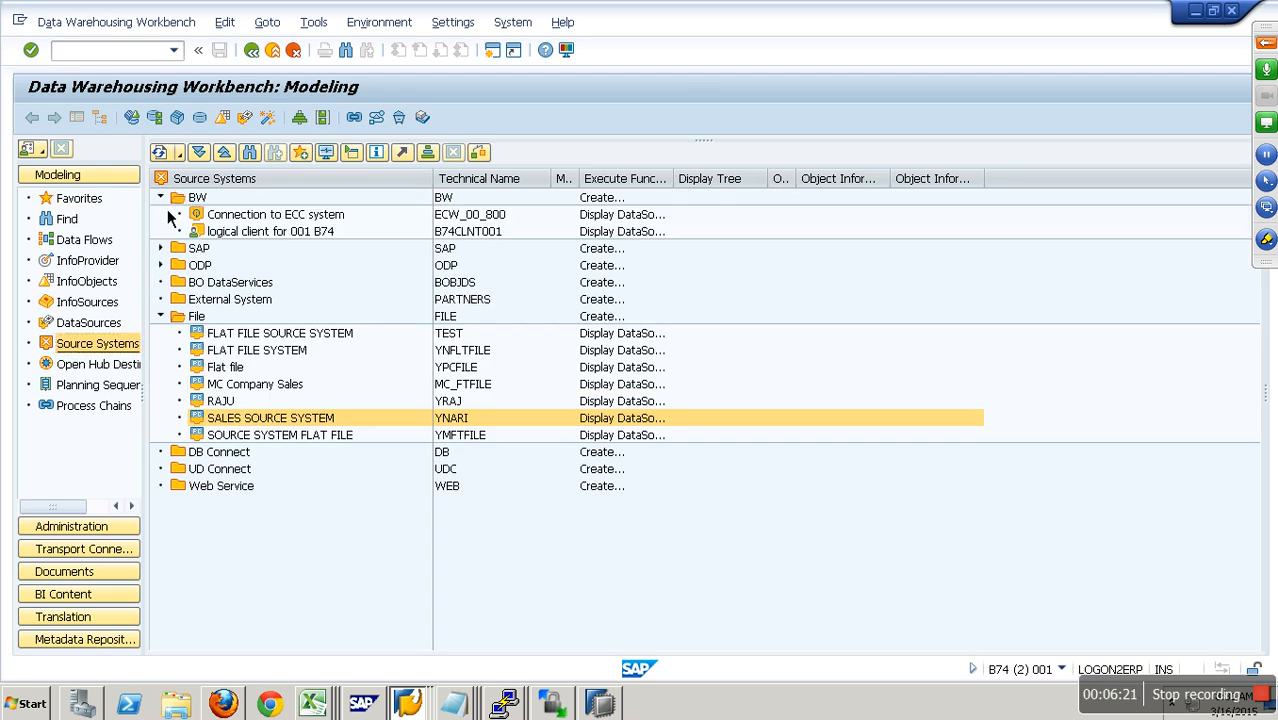
{"action": "left_click", "coordinate": [438, 237]}
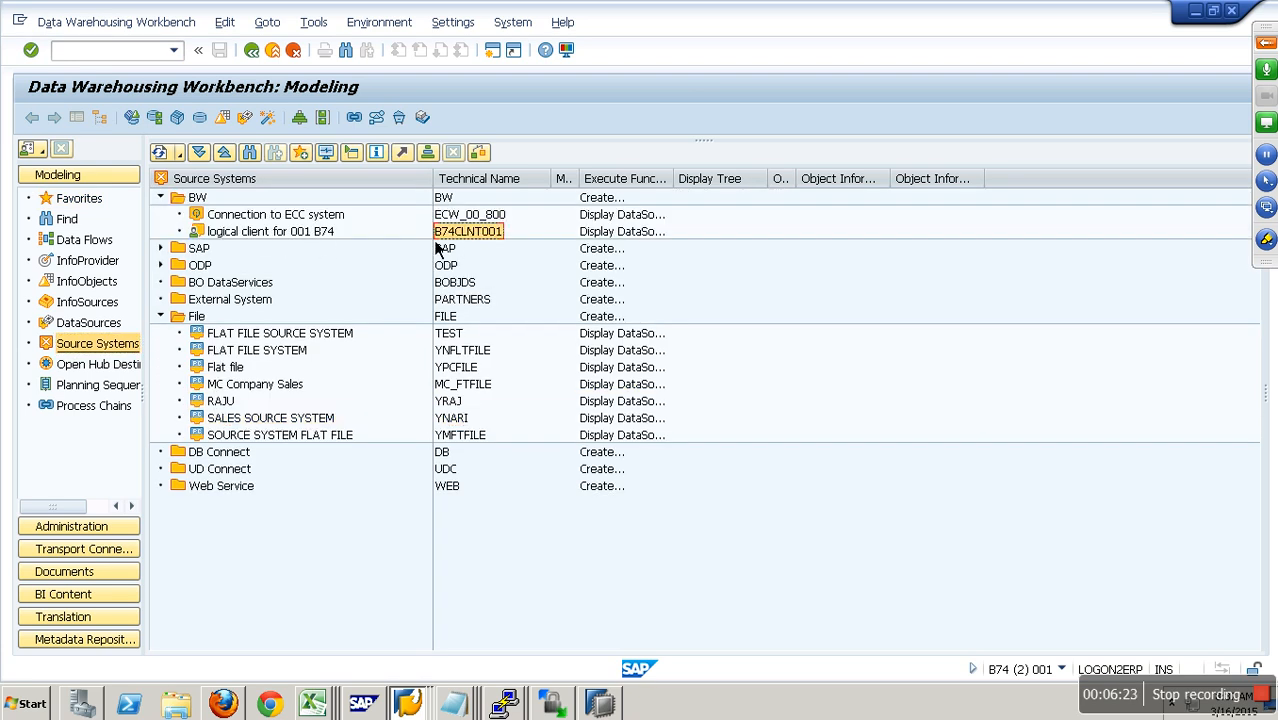
{"action": "left_click", "coordinate": [302, 236]}
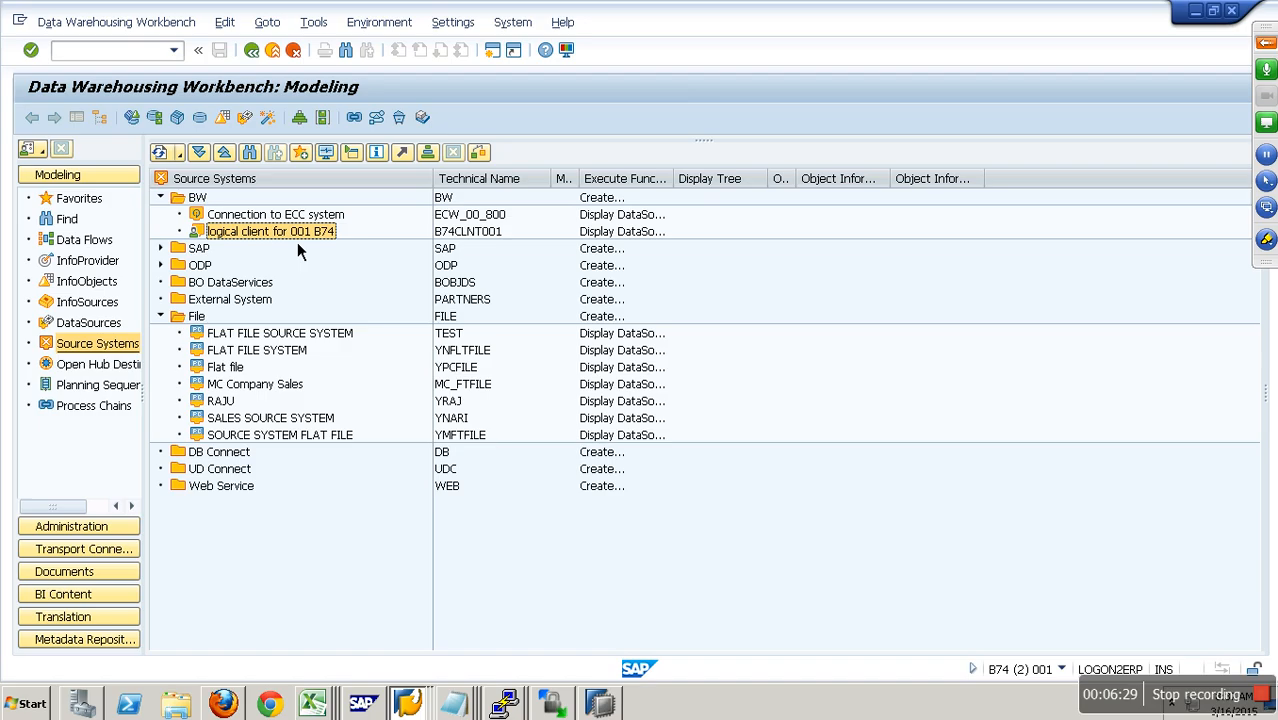
{"action": "right_click", "coordinate": [297, 242]}
{"action": "left_click", "coordinate": [341, 319]}
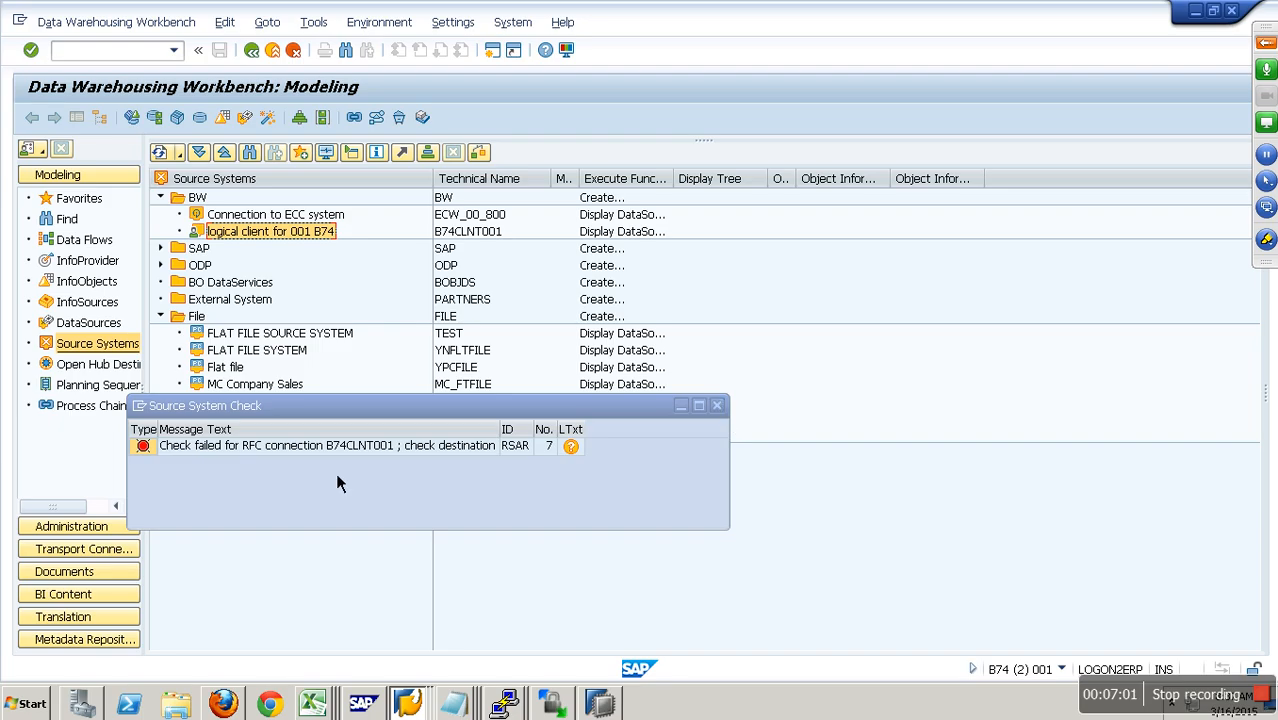
{"action": "left_click", "coordinate": [717, 405]}
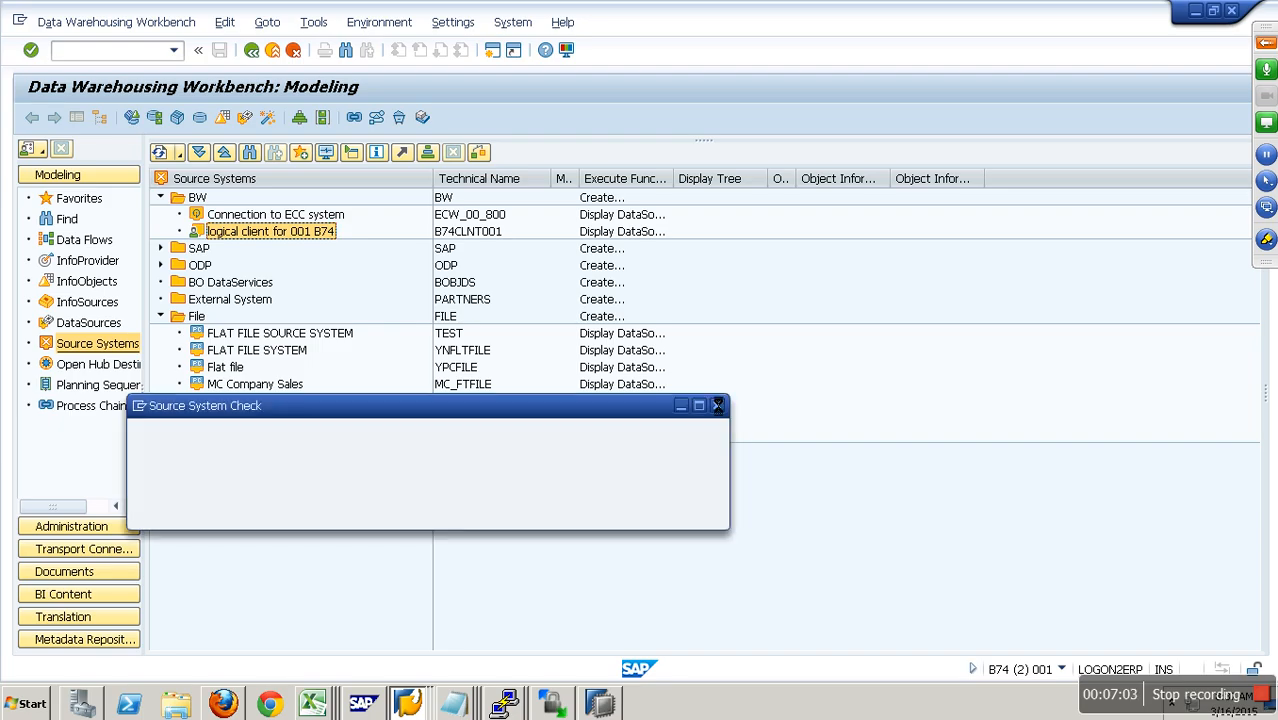
Step: Open the Configuration of RFC Connections in a new session and display the ABAP connection B74CLNT001
{"action": "left_click", "coordinate": [477, 240]}
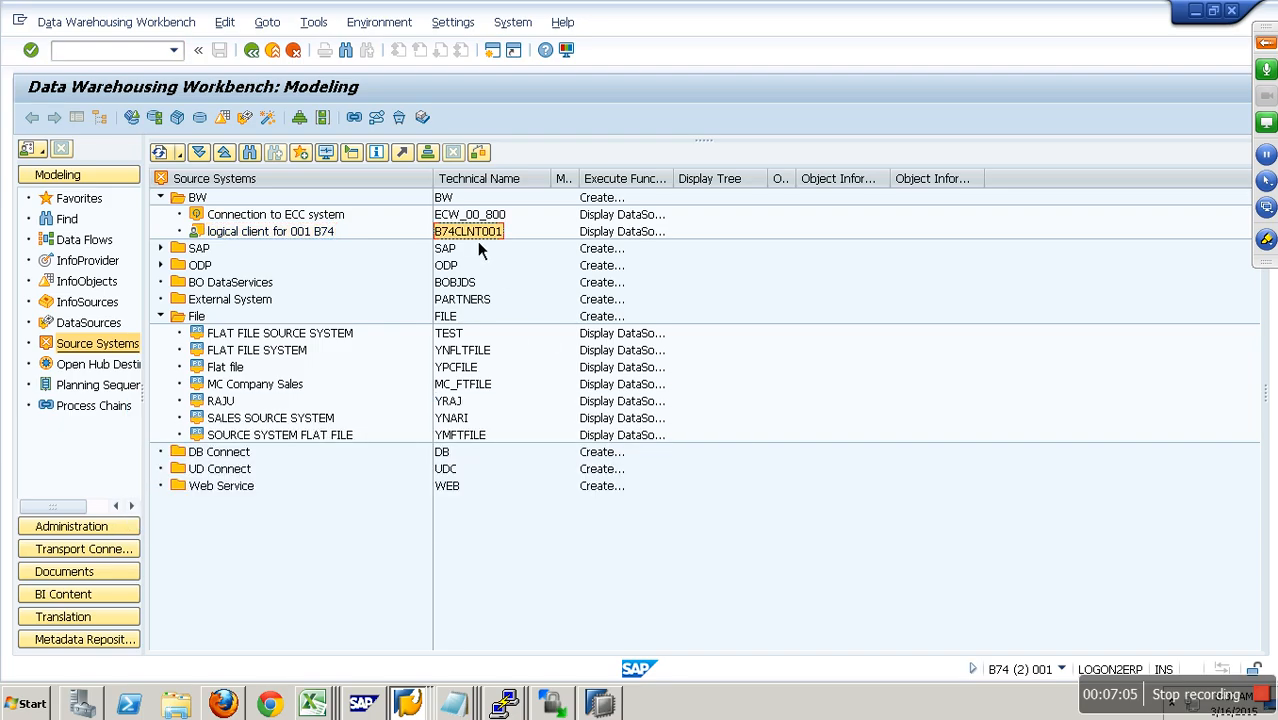
{"action": "left_click", "coordinate": [118, 56]}
{"action": "type", "text": "/oSM5"}
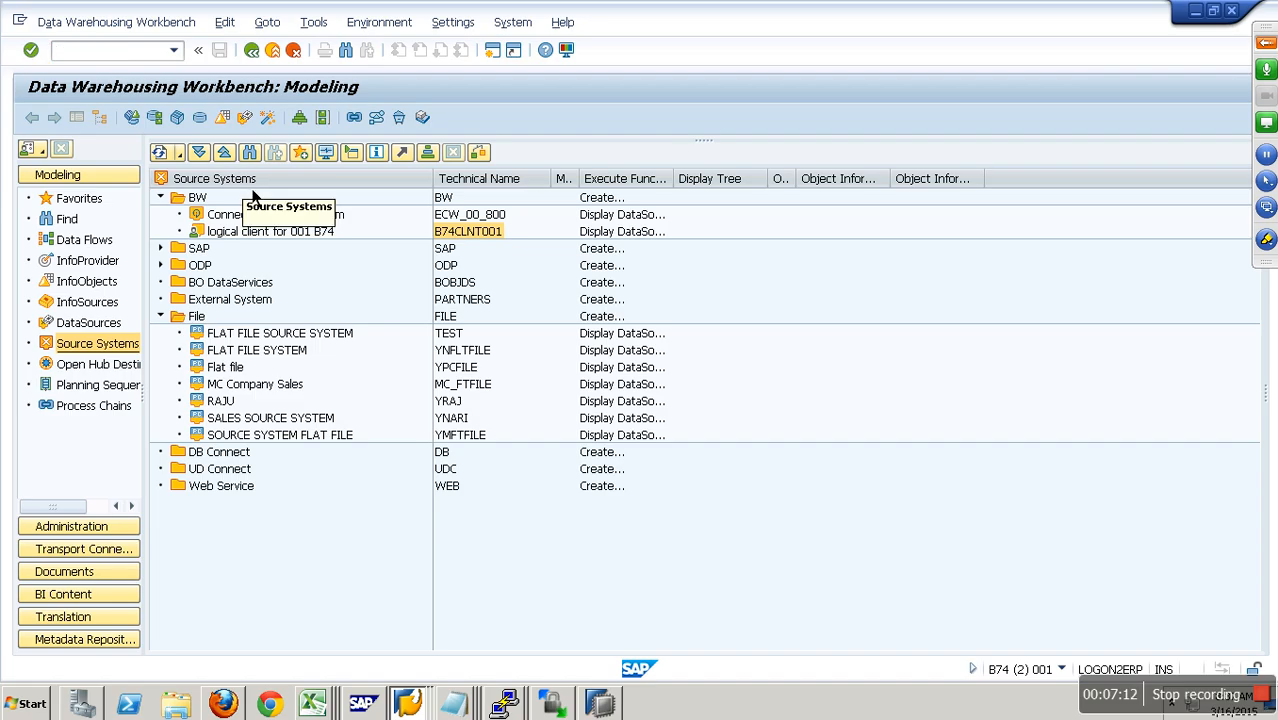
{"action": "double_click", "coordinate": [40, 200]}
{"action": "left_click", "coordinate": [126, 235]}
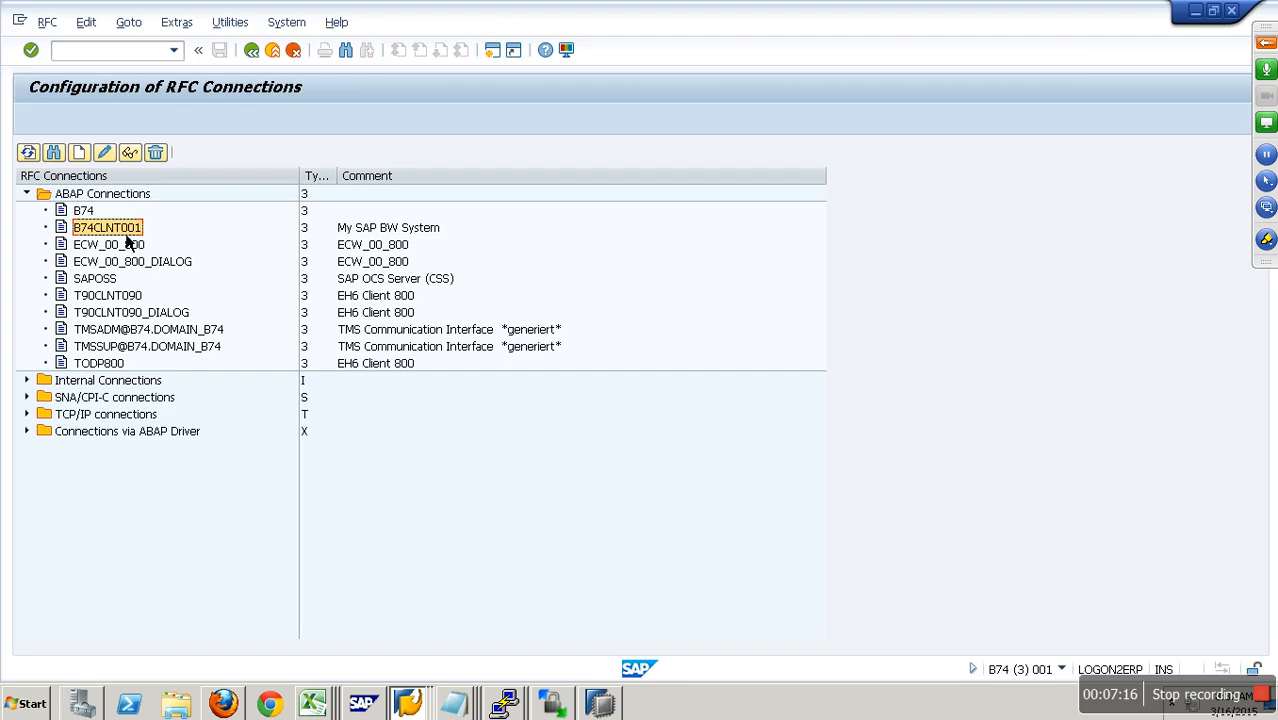
{"action": "left_click", "coordinate": [129, 153]}
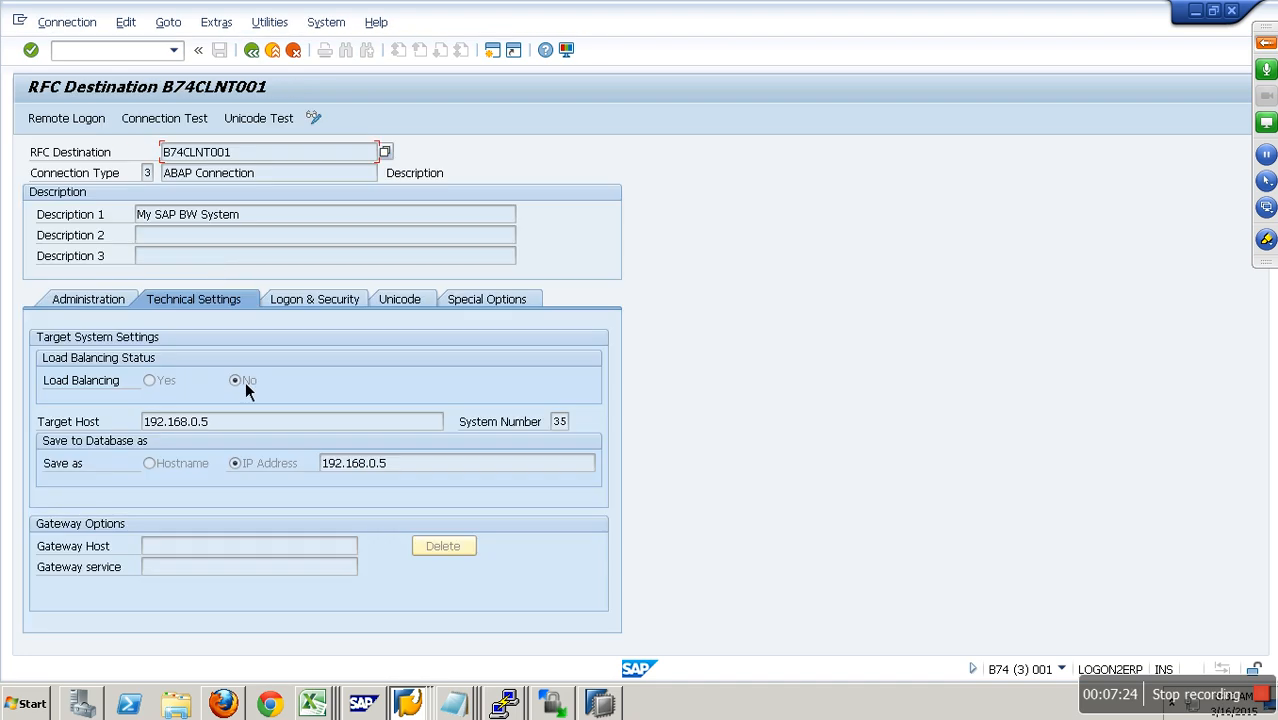
Step: Review the target host of RFC destination B74CLNT001 and start a connection test
{"action": "left_click_drag", "start_coordinate": [238, 428], "coordinate": [113, 421]}
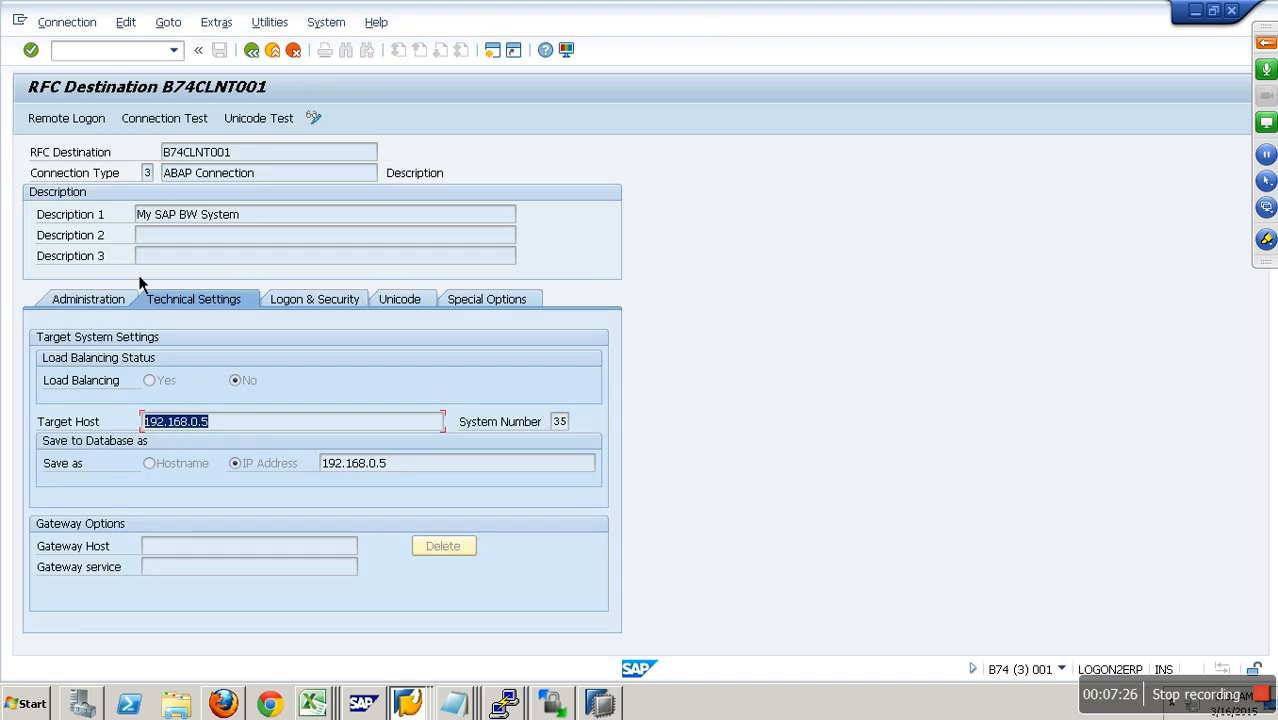
{"action": "left_click", "coordinate": [176, 122]}
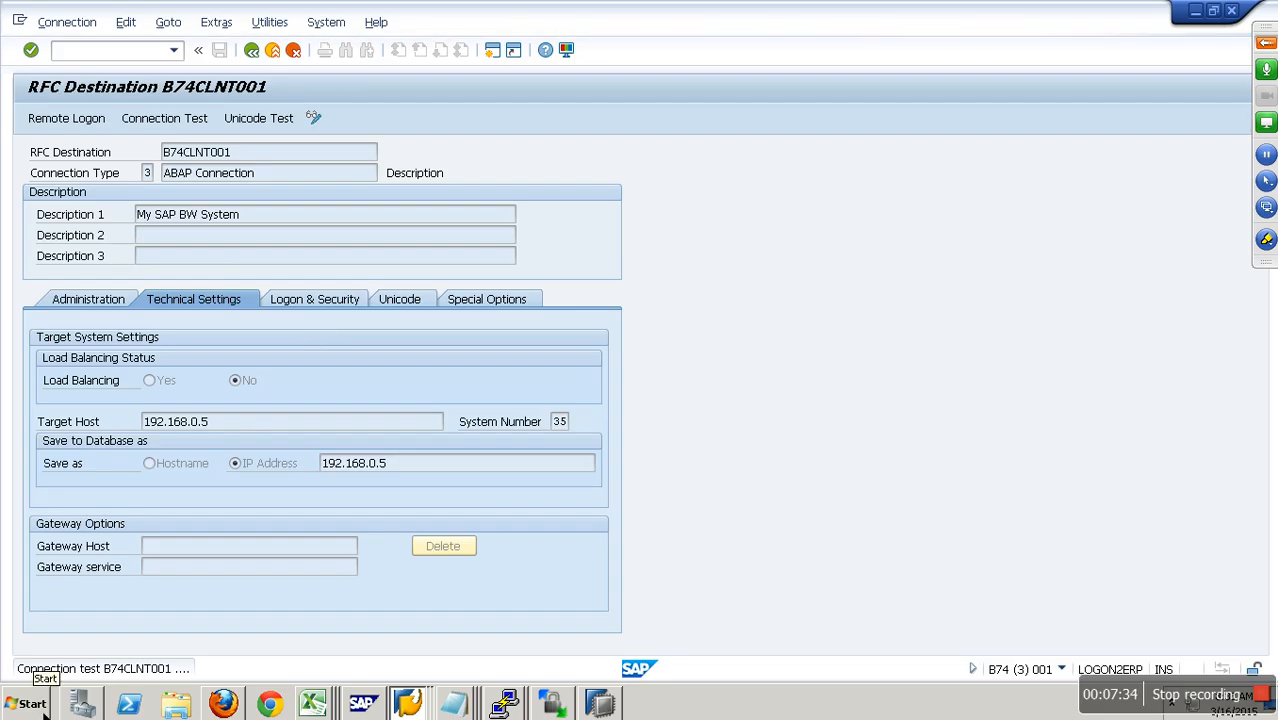
{"action": "left_click", "coordinate": [428, 704]}
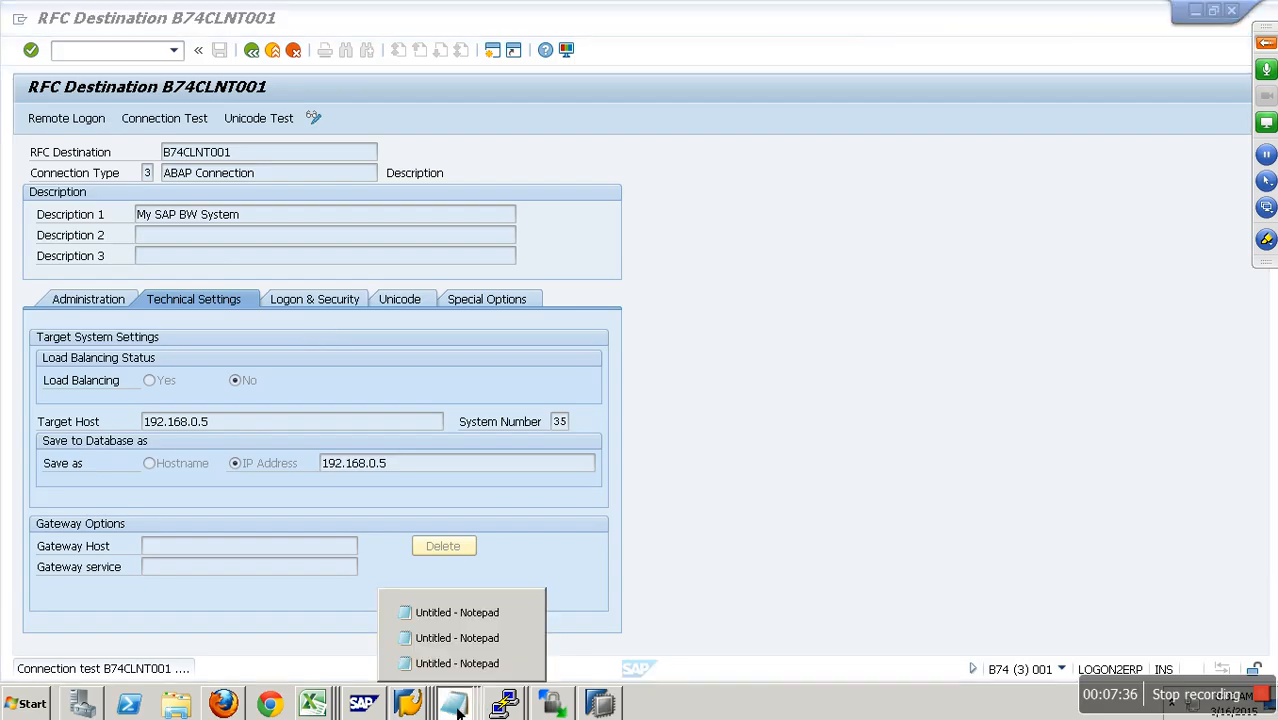
Step: Open the Windows DRIVERS folder through Run and open the hosts file from its etc subfolder in Notepad
{"action": "left_click", "coordinate": [32, 706]}
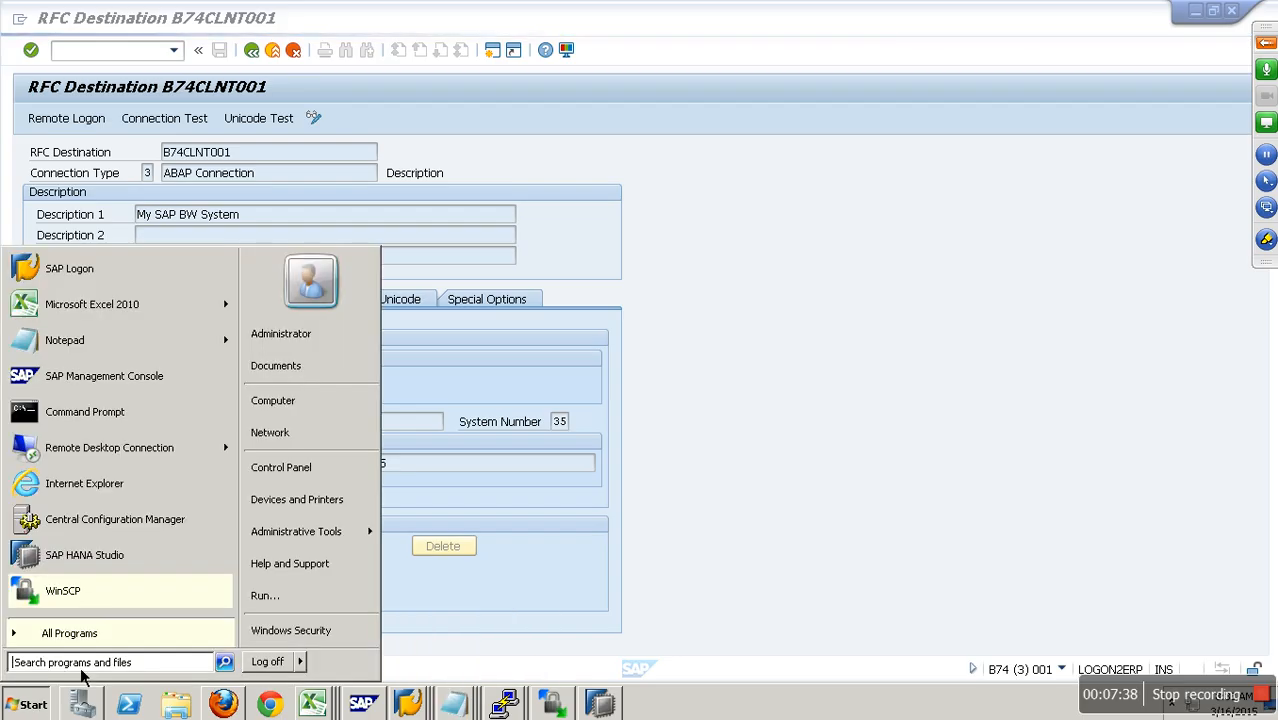
{"action": "left_click", "coordinate": [305, 597]}
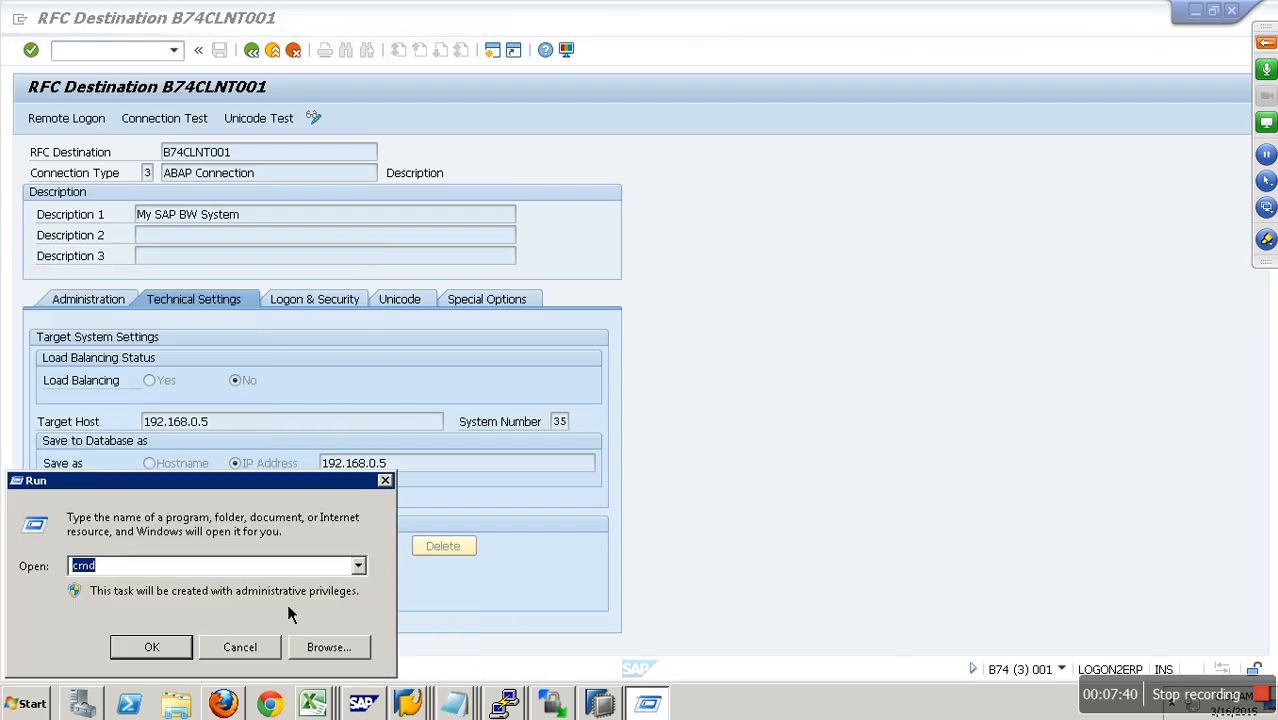
{"action": "type", "text": "DRIVERS"}
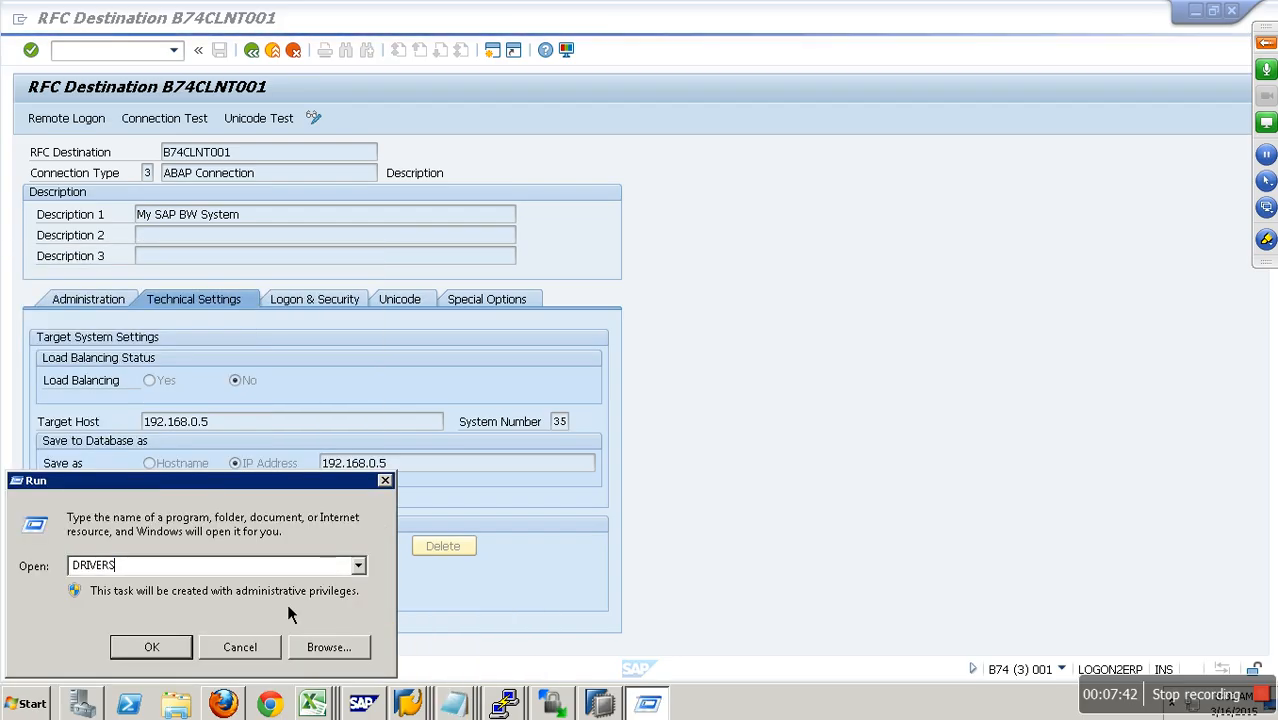
{"action": "key", "text": "Return"}
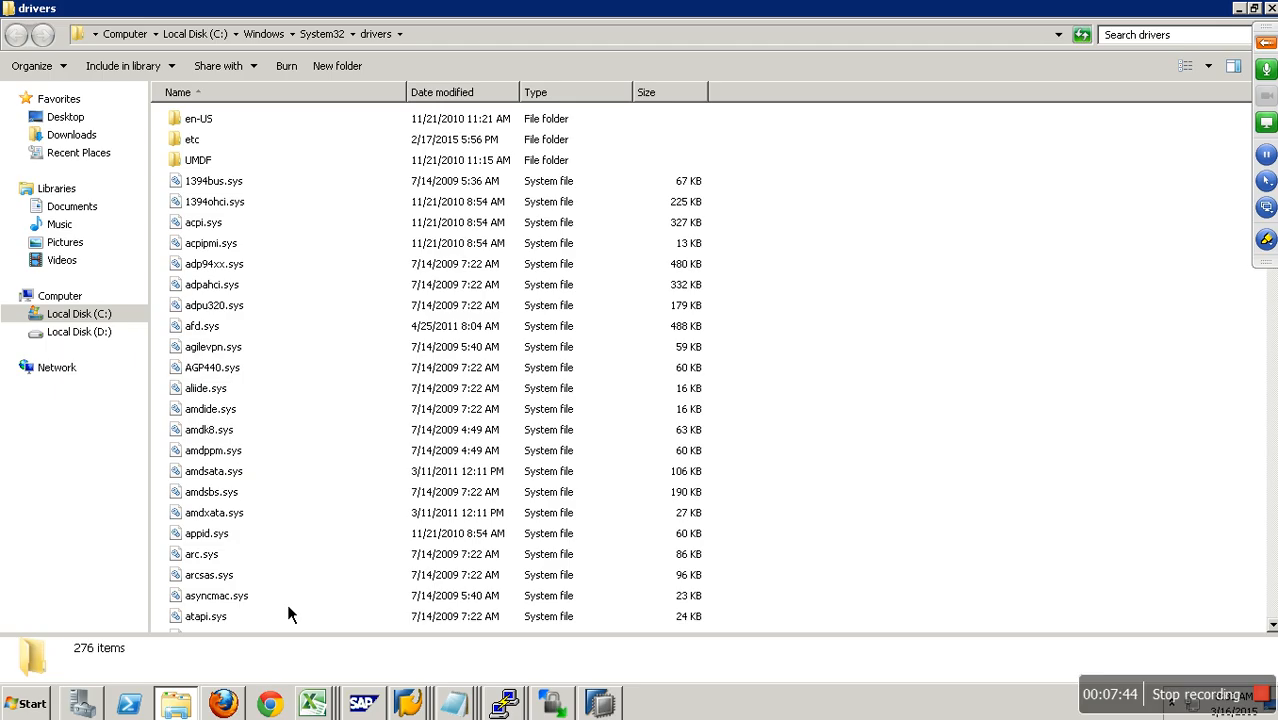
{"action": "double_click", "coordinate": [200, 140]}
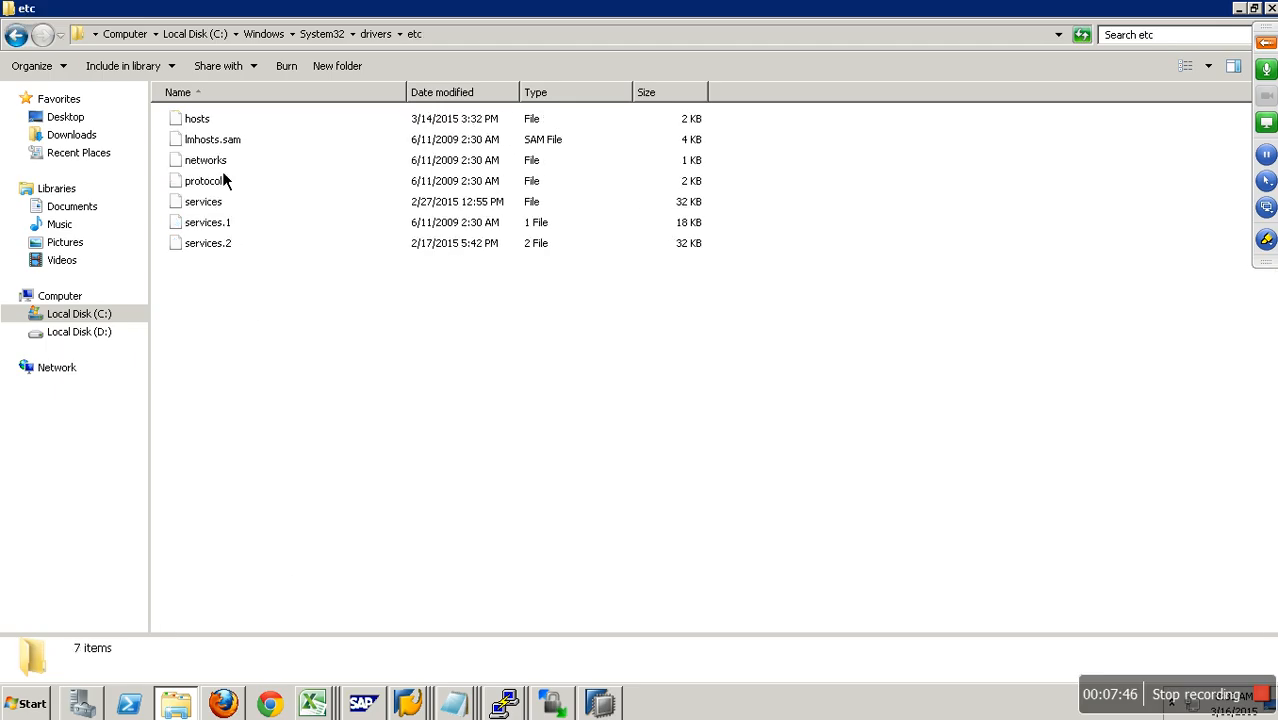
{"action": "double_click", "coordinate": [210, 124]}
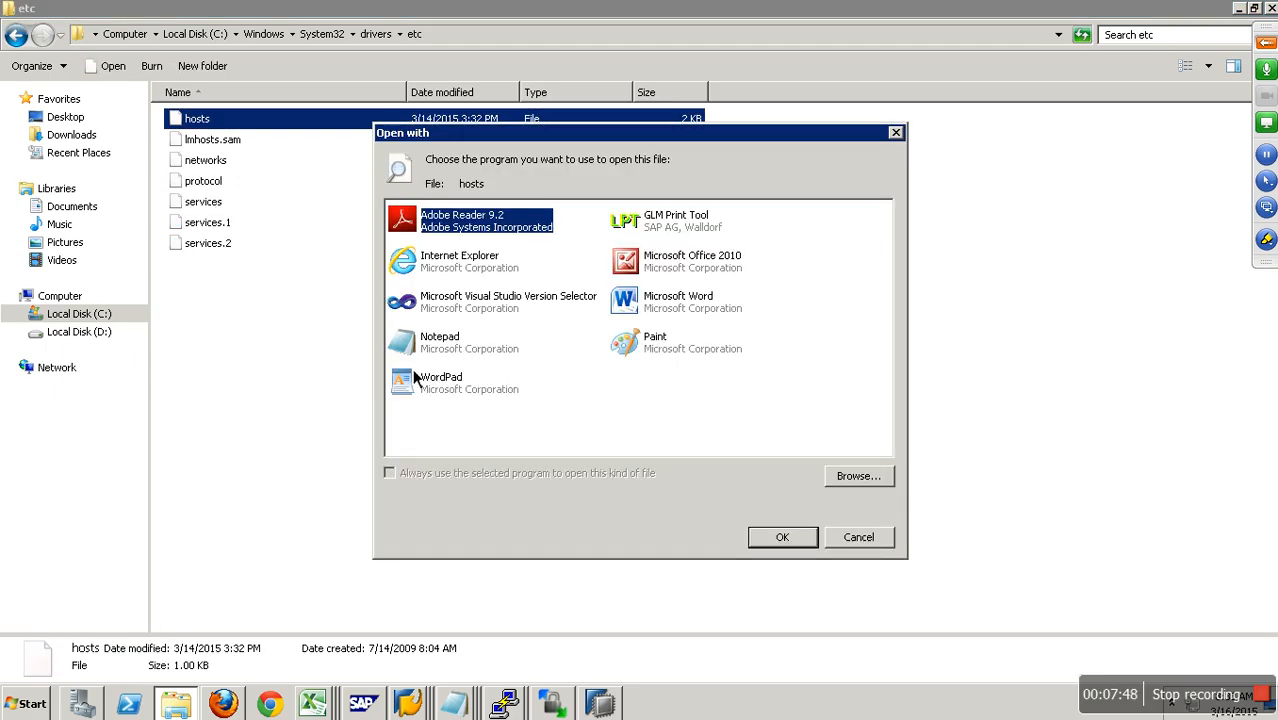
{"action": "left_click", "coordinate": [475, 340]}
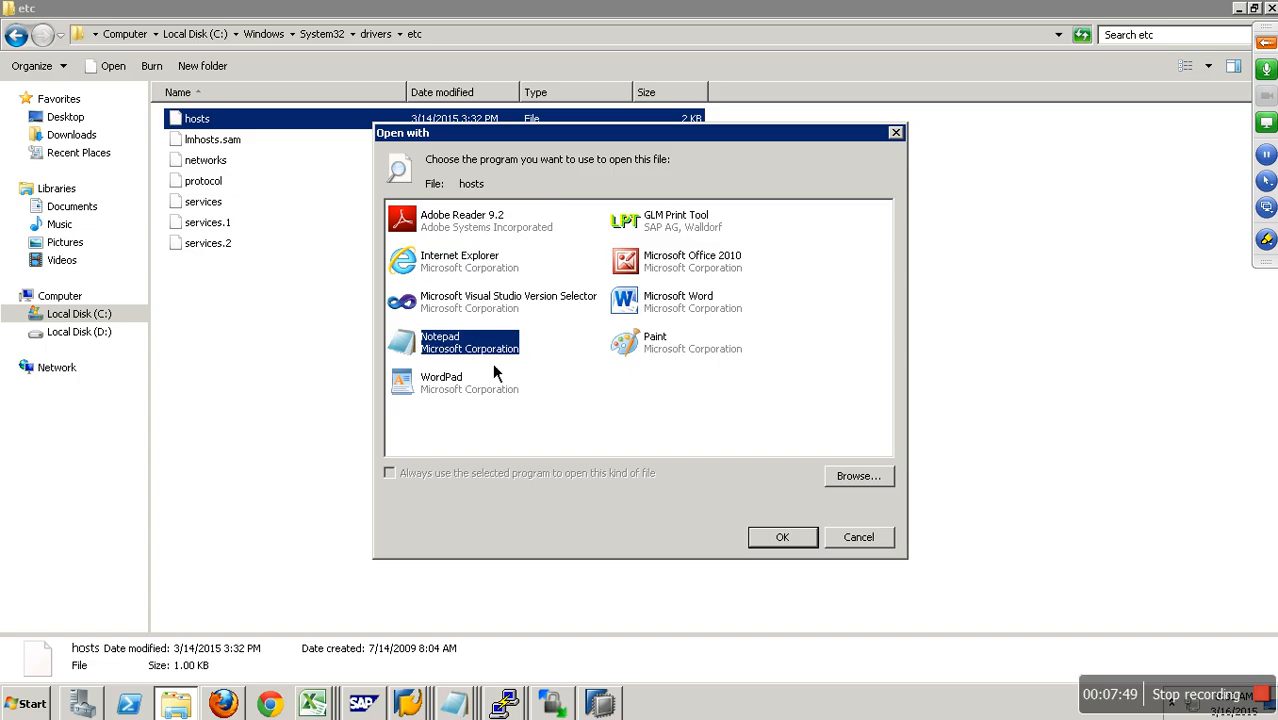
{"action": "left_click", "coordinate": [790, 548]}
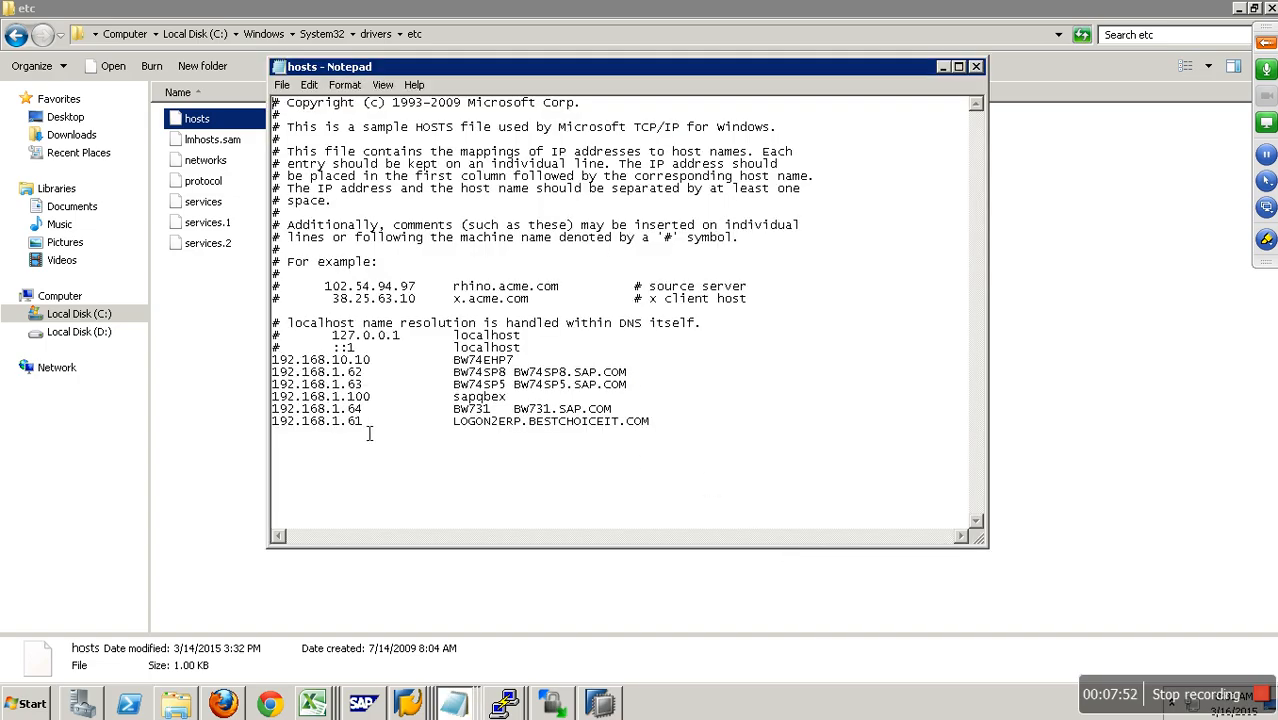
Step: Copy the IP address 192.168.1.61 of LOGON2ERP.BESTCHOICEIT.COM from the hosts file and switch back to SAP
{"action": "key", "text": "shift+Left"}
{"action": "key", "text": "shift+Left"}
{"action": "key", "text": "shift+Left"}
{"action": "key", "text": "shift+Left"}
{"action": "key", "text": "shift+Left"}
{"action": "key", "text": "shift+Left"}
{"action": "key", "text": "shift+Left"}
{"action": "key", "text": "shift+Left"}
{"action": "key", "text": "shift+Left"}
{"action": "key", "text": "shift+Left"}
{"action": "key", "text": "shift+Left"}
{"action": "key", "text": "shift+Left"}
{"action": "key", "text": "ctrl+c"}
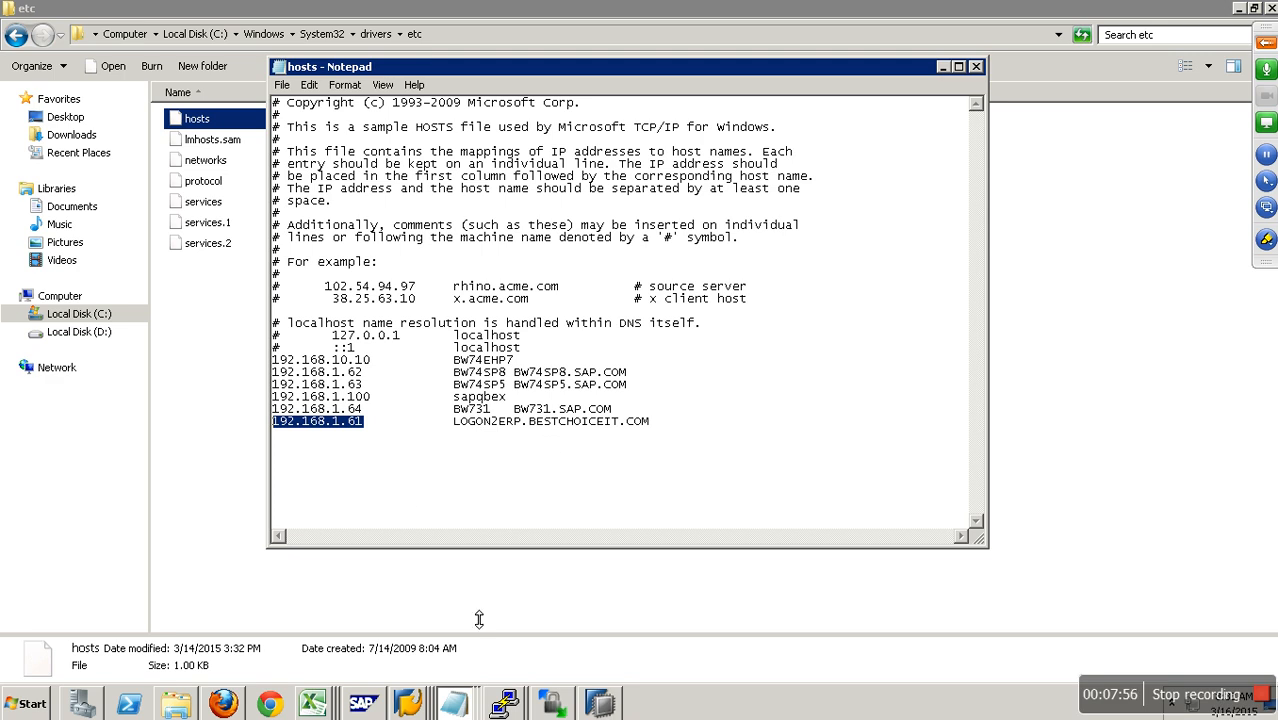
{"action": "right_click", "coordinate": [417, 712]}
{"action": "left_click", "coordinate": [418, 668]}
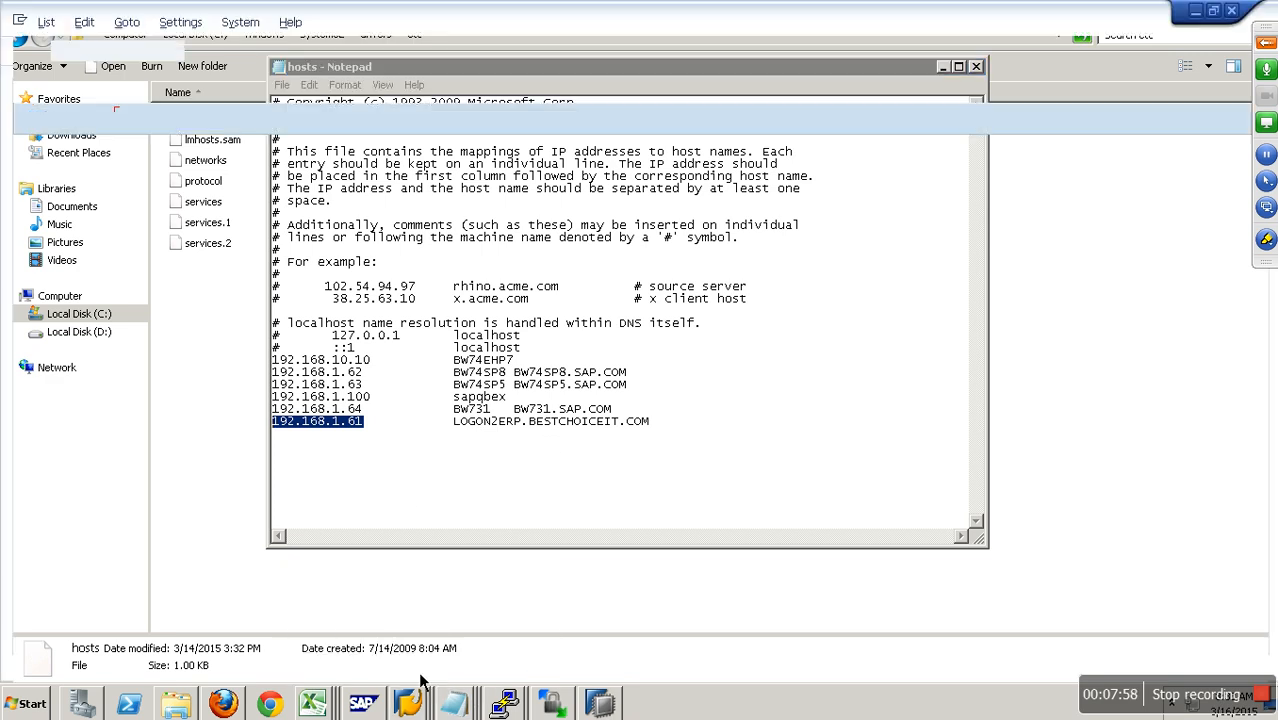
Step: Set the target host of RFC destination B74CLNT001 to 192.168.1.61 in change mode and save the connection
{"action": "left_click", "coordinate": [251, 50]}
{"action": "left_click", "coordinate": [314, 119]}
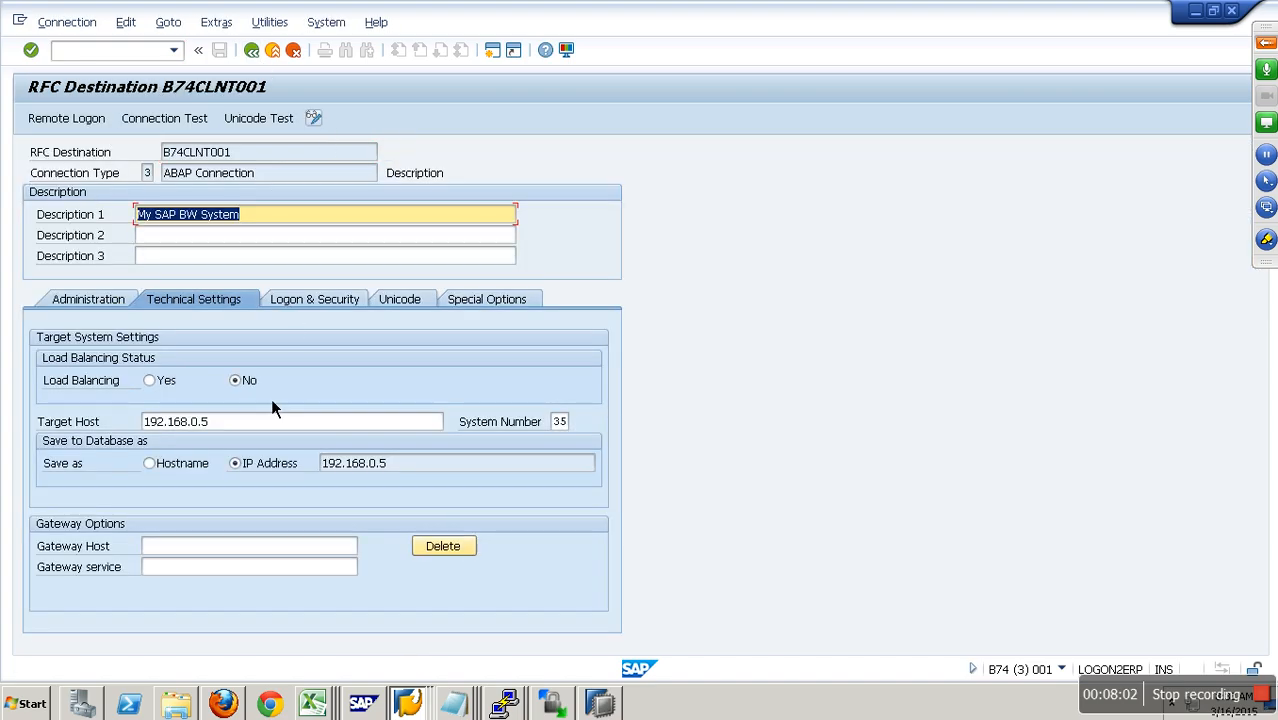
{"action": "left_click_drag", "start_coordinate": [258, 420], "coordinate": [91, 425]}
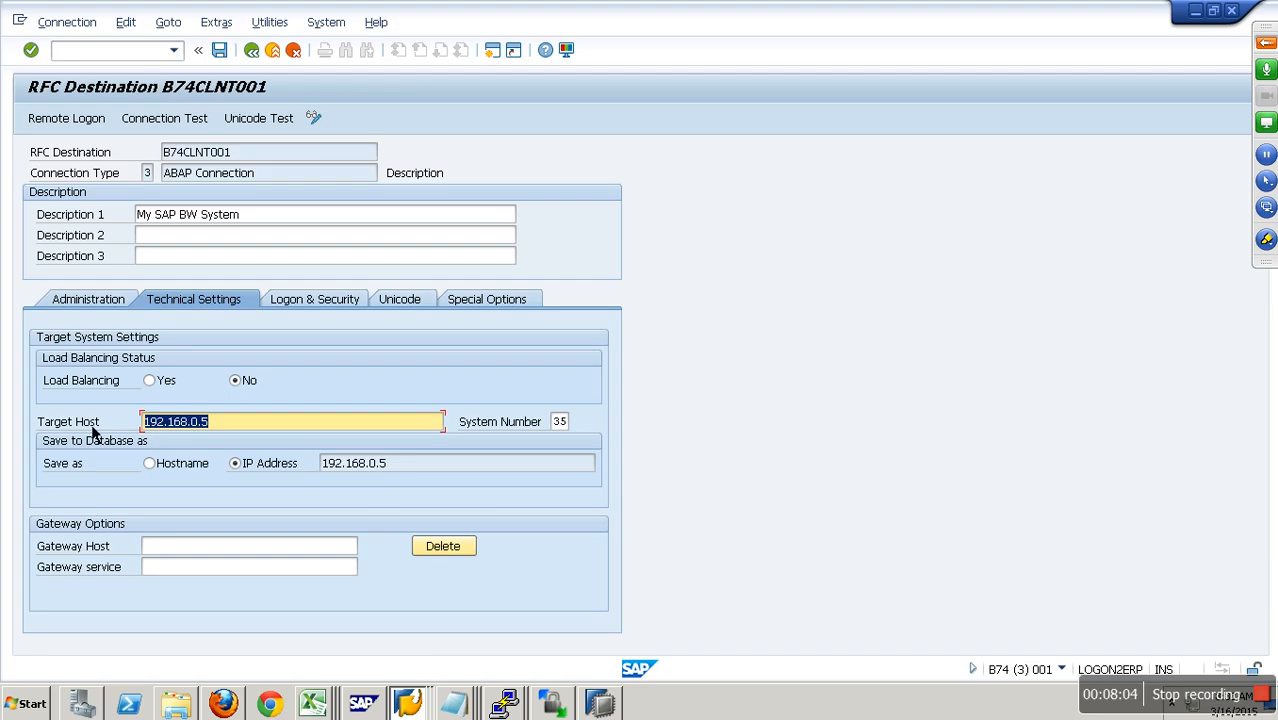
{"action": "key", "text": "ctrl+v"}
{"action": "left_click", "coordinate": [230, 51]}
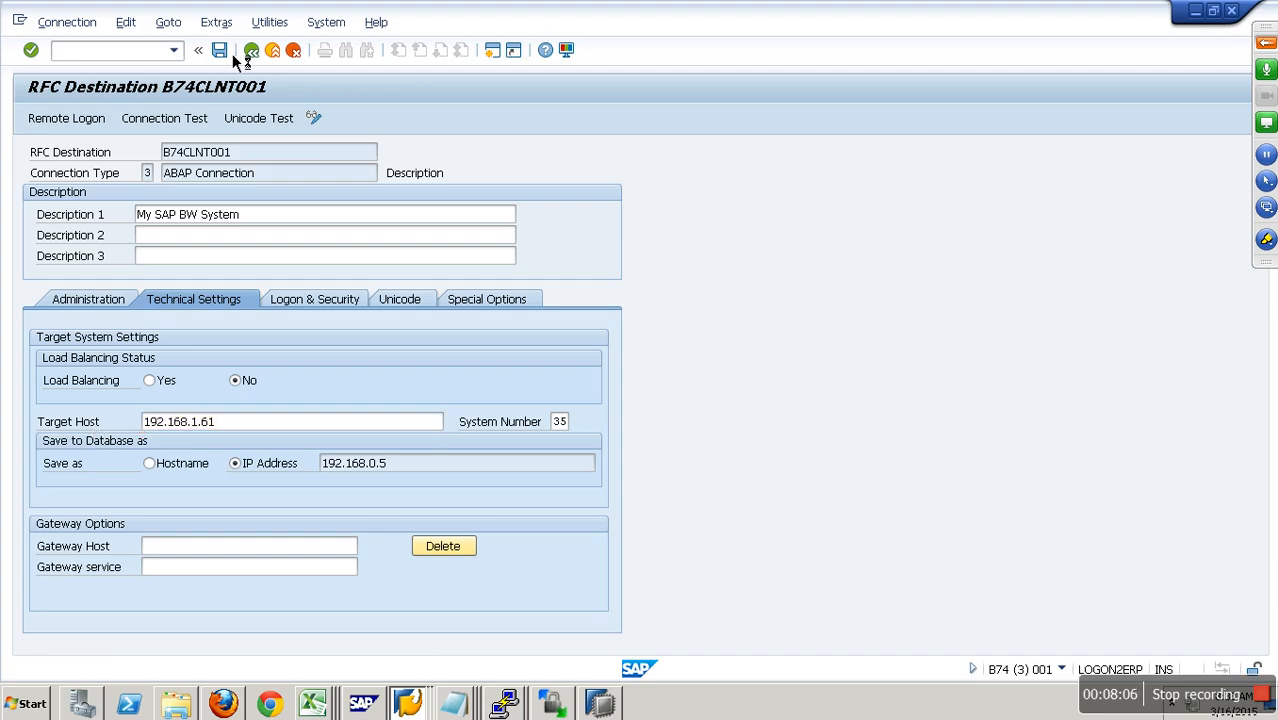
{"action": "left_click", "coordinate": [288, 400]}
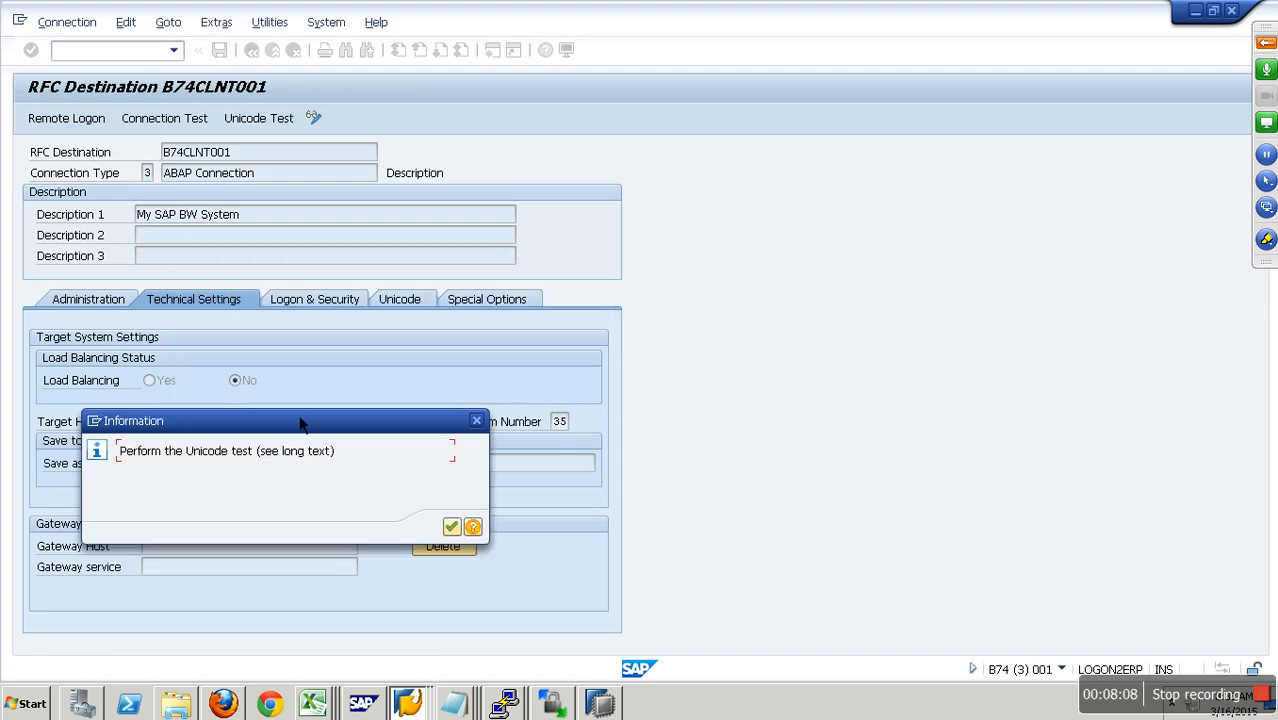
{"action": "left_click", "coordinate": [451, 527]}
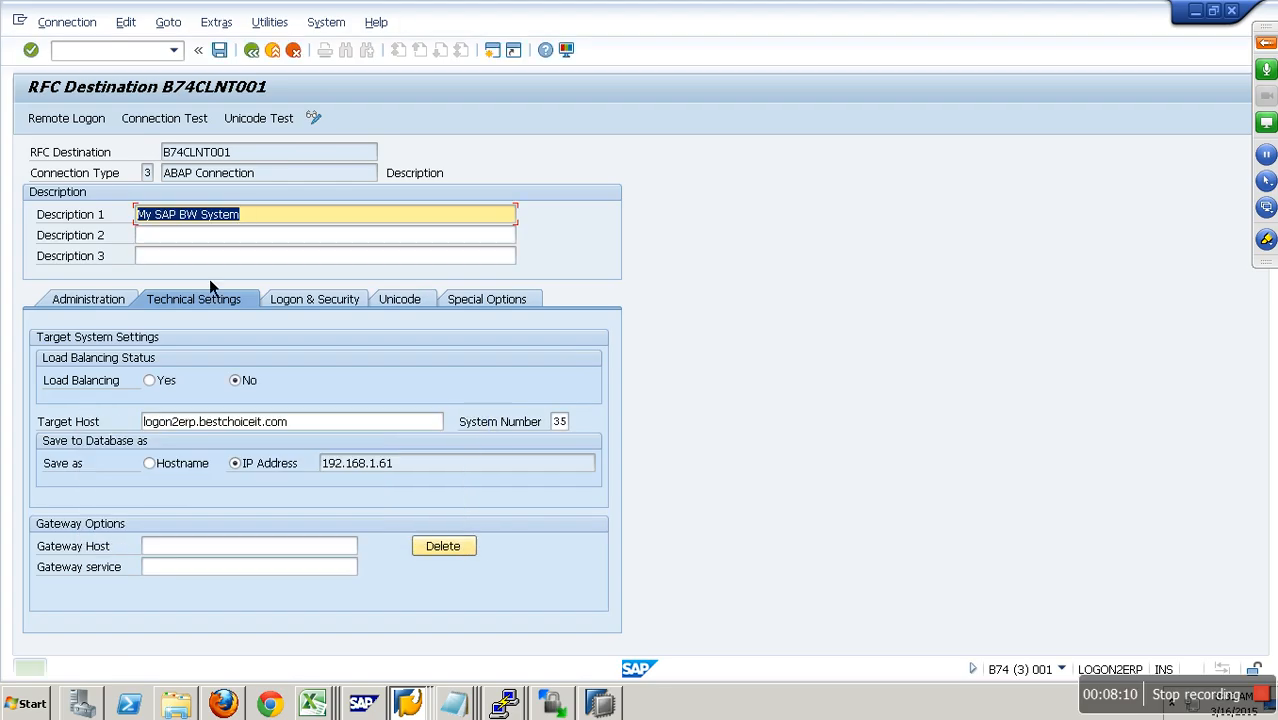
Step: Run the connection test for RFC destination B74CLNT001, return to the destination and start a remote logon
{"action": "left_click", "coordinate": [185, 119]}
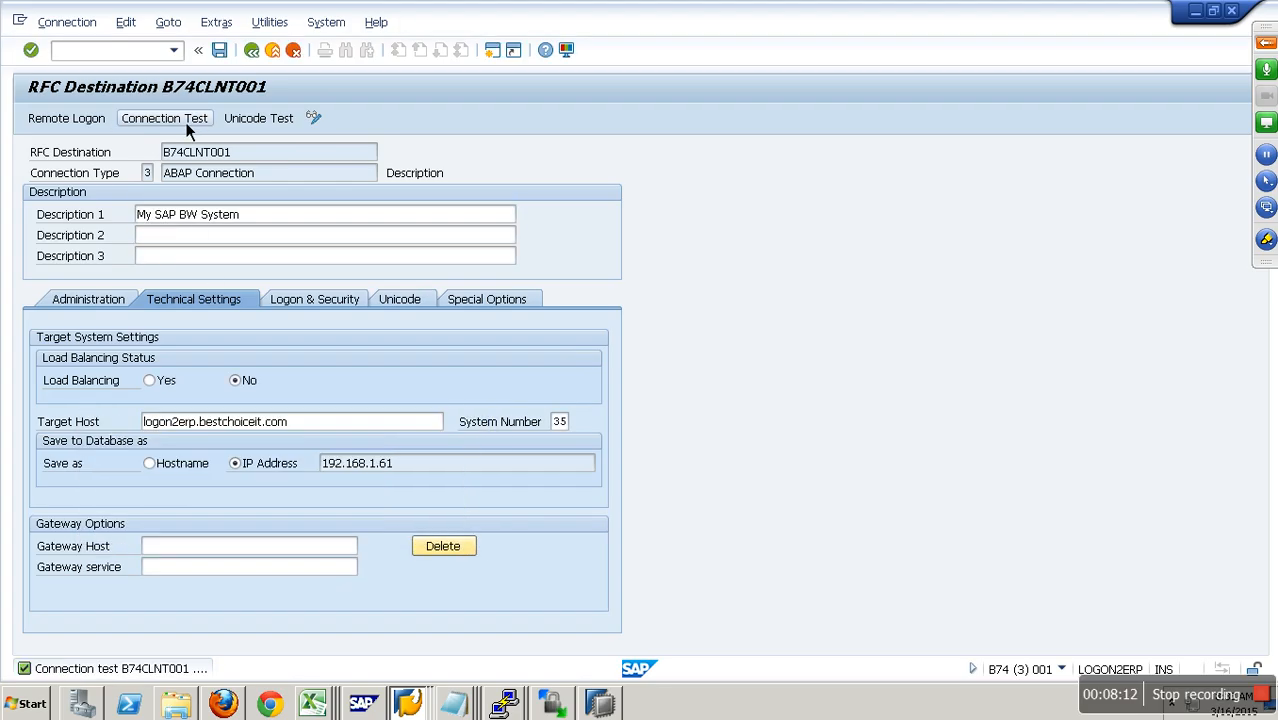
{"action": "left_click", "coordinate": [271, 55]}
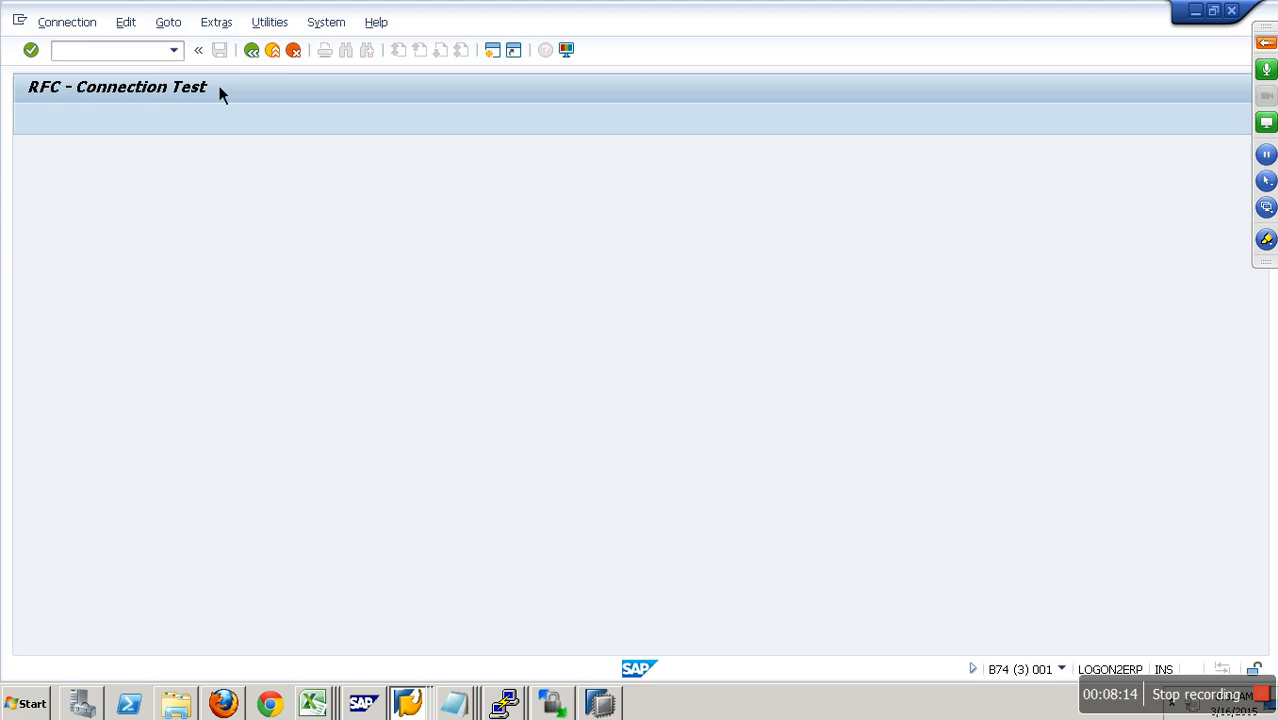
{"action": "left_click", "coordinate": [103, 127]}
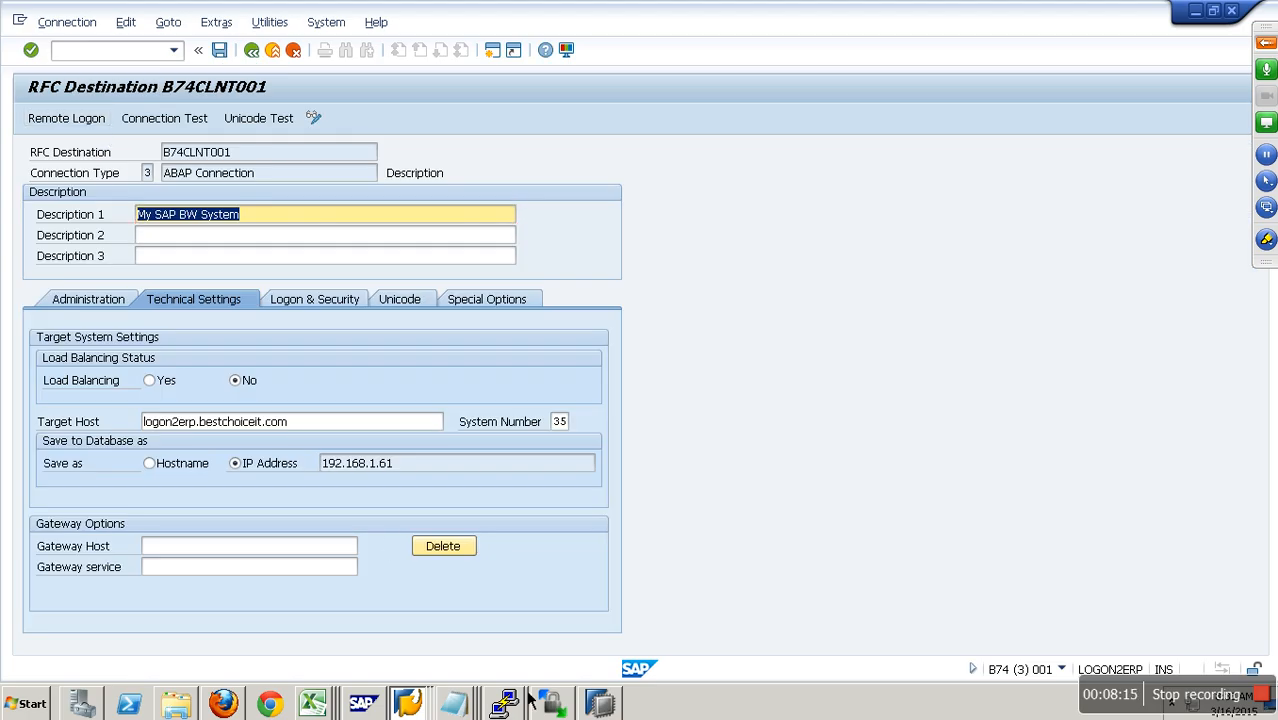
Step: Activate the source system logical client for 001 B74 in the Data Warehousing Workbench without replicating its metadata
{"action": "left_click", "coordinate": [408, 704]}
{"action": "left_click", "coordinate": [400, 612]}
{"action": "right_click", "coordinate": [257, 239]}
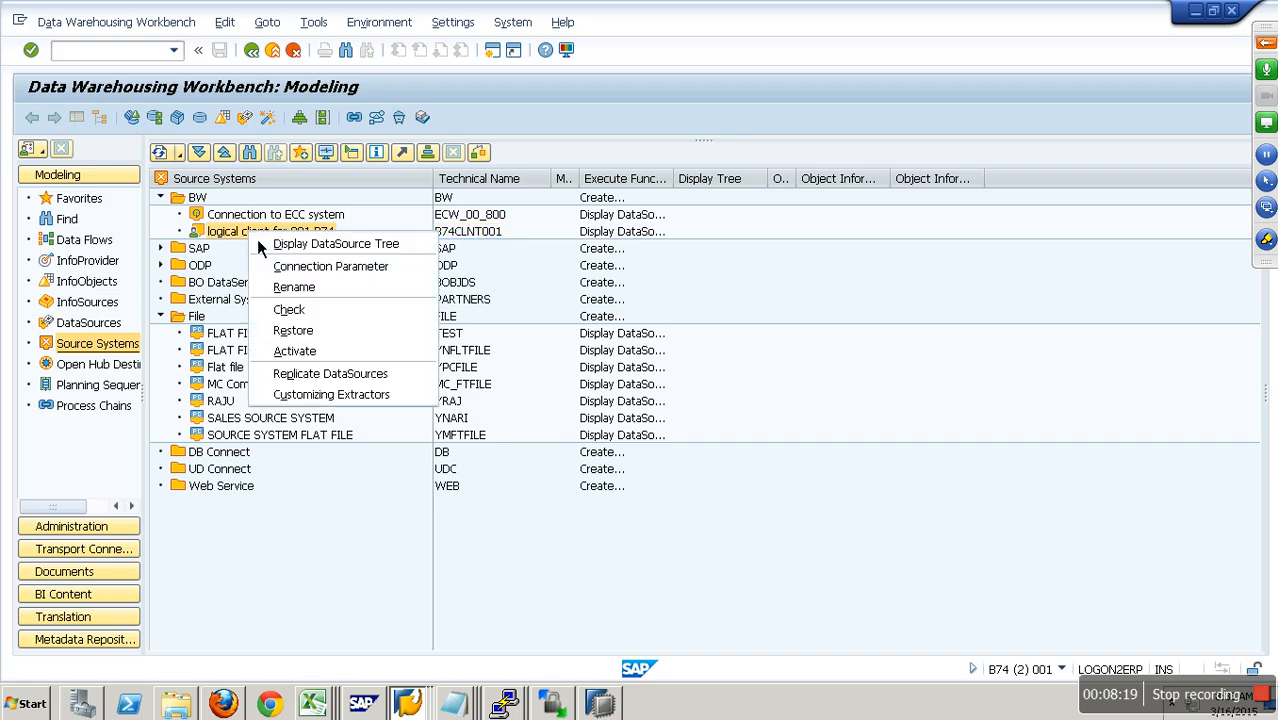
{"action": "left_click", "coordinate": [323, 351]}
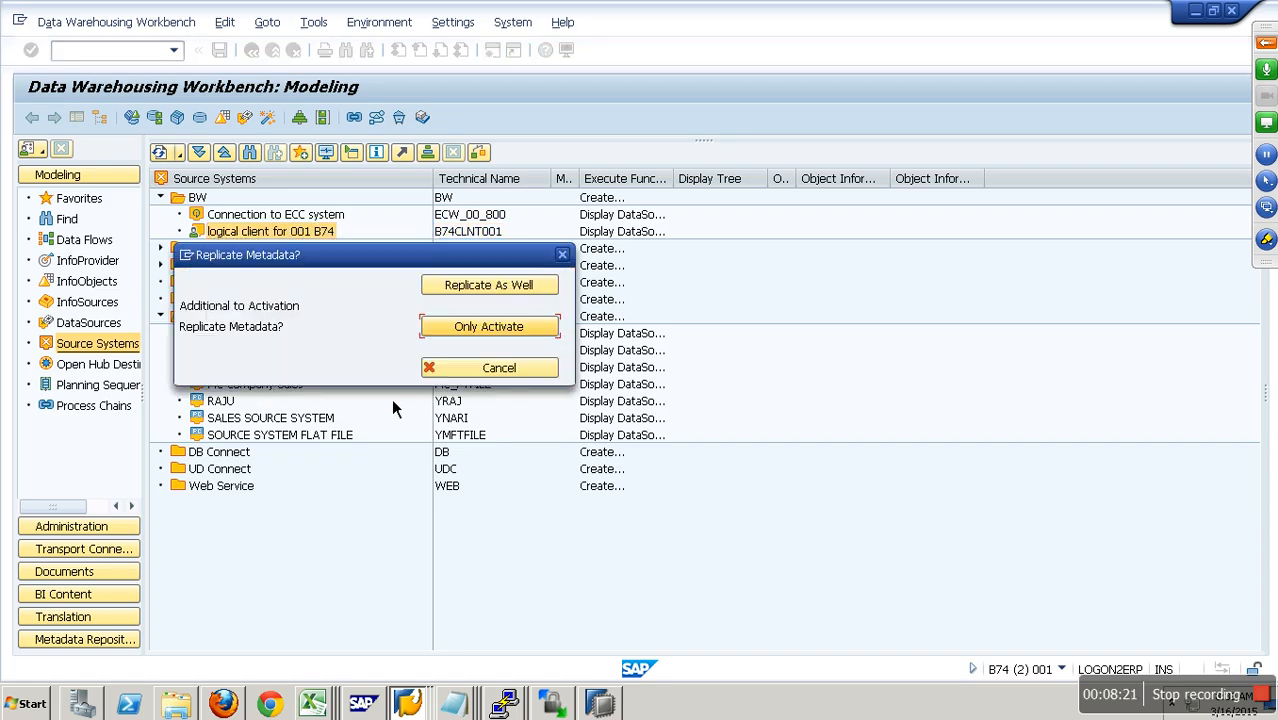
{"action": "left_click", "coordinate": [503, 329]}
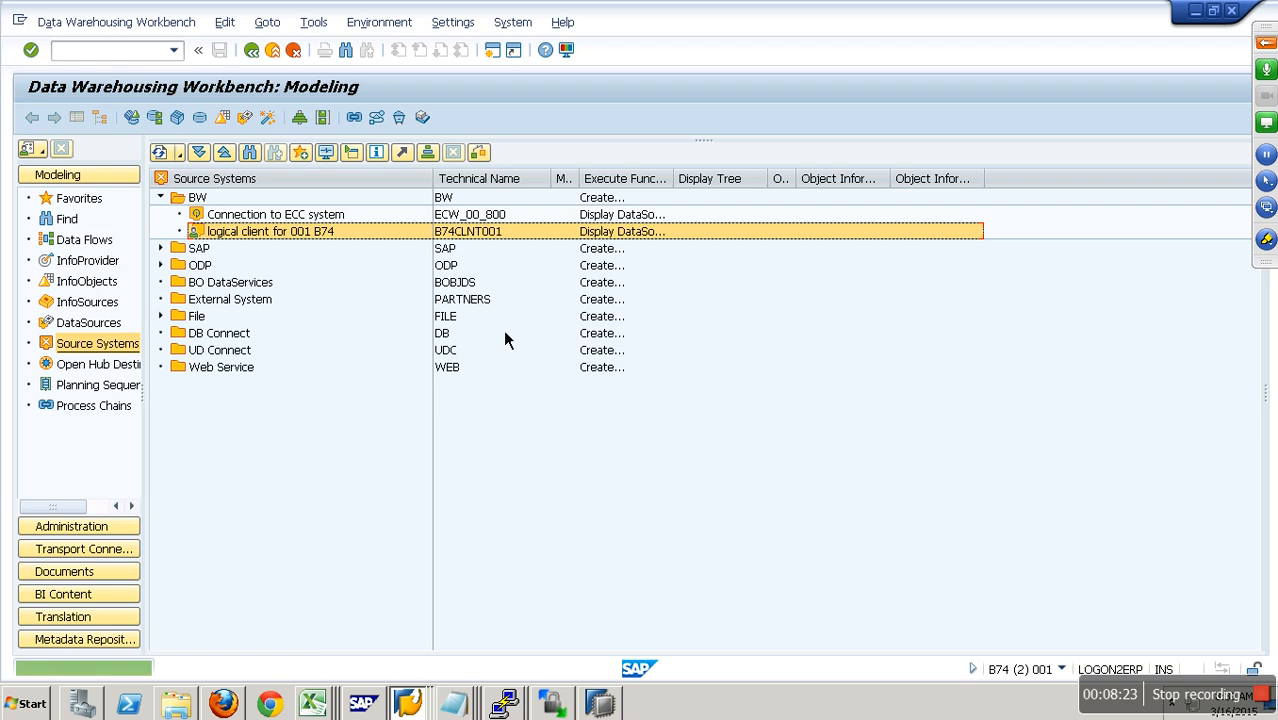
Step: Activate the DataStore object ZZ_SALES in its editing session, return to the Modeling tree and select its technical name
{"action": "left_click", "coordinate": [422, 704]}
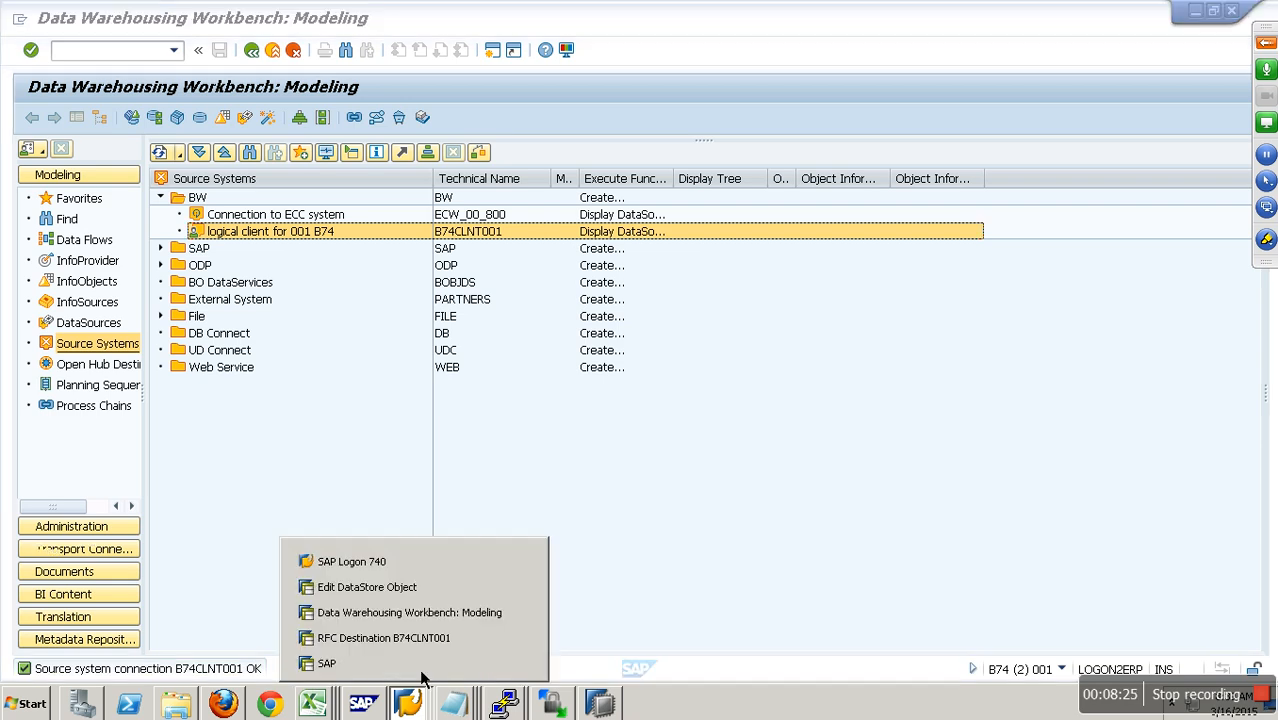
{"action": "left_click", "coordinate": [412, 588]}
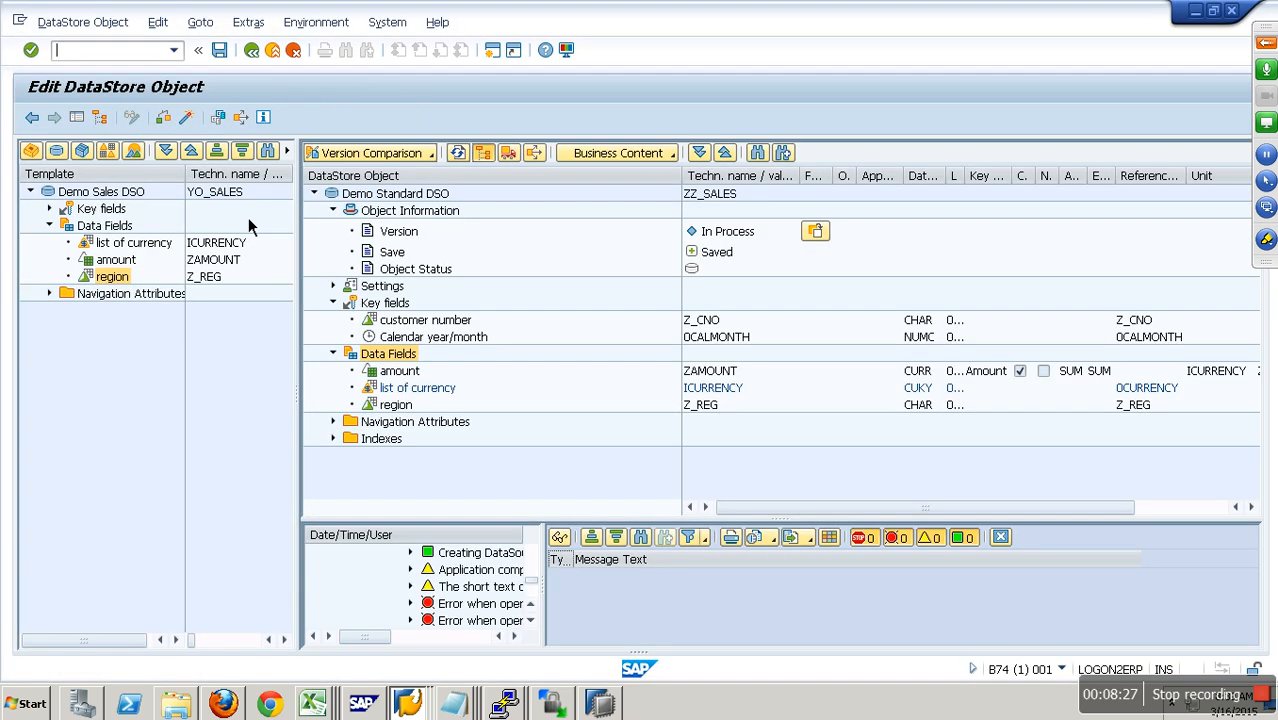
{"action": "left_click", "coordinate": [194, 124]}
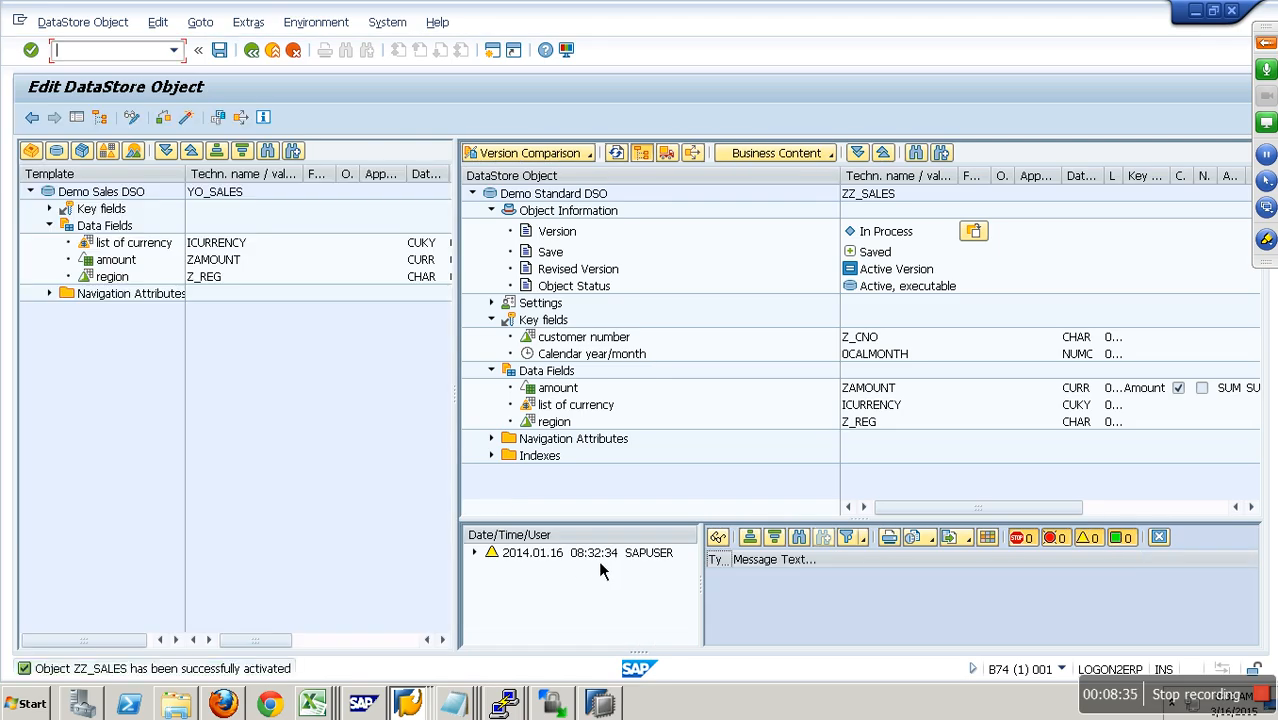
{"action": "left_click", "coordinate": [279, 58]}
{"action": "left_click", "coordinate": [466, 356]}
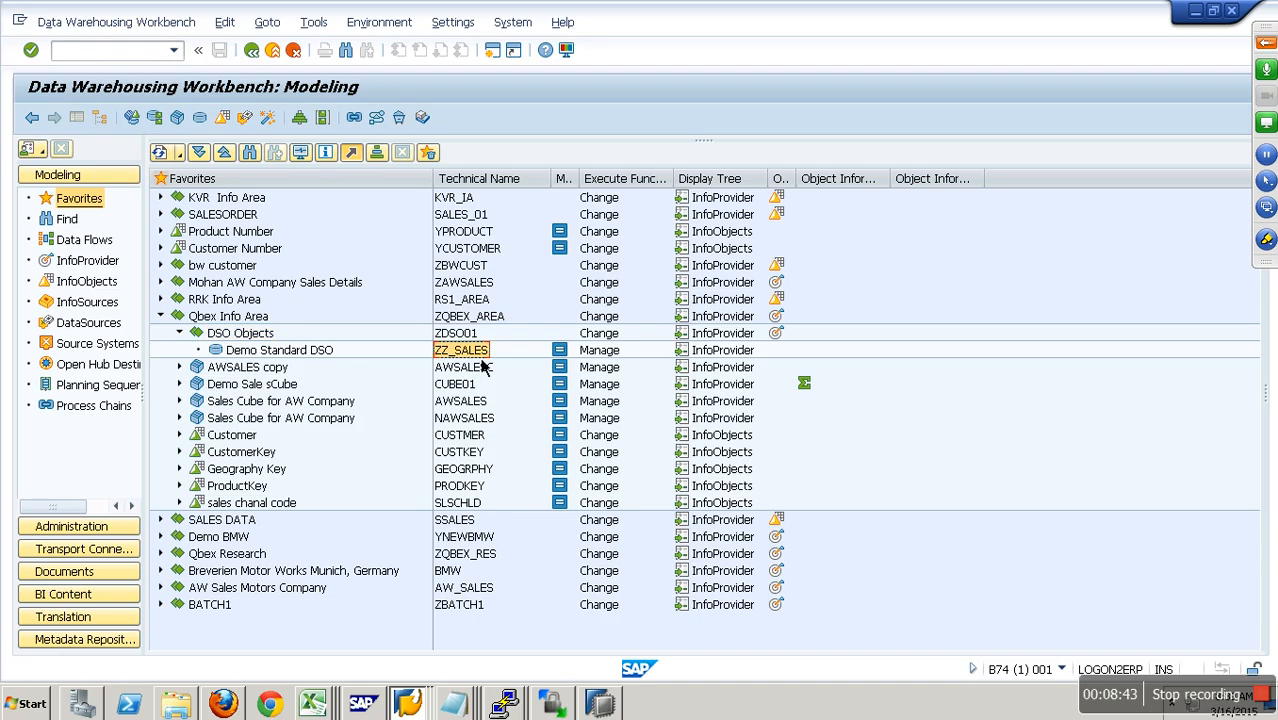
Step: Minimize the remote session and copy the header row and Set 1 record from the Sample Data sheet of the DSO Document workbook
{"action": "mouse_move", "coordinate": [600, 2]}
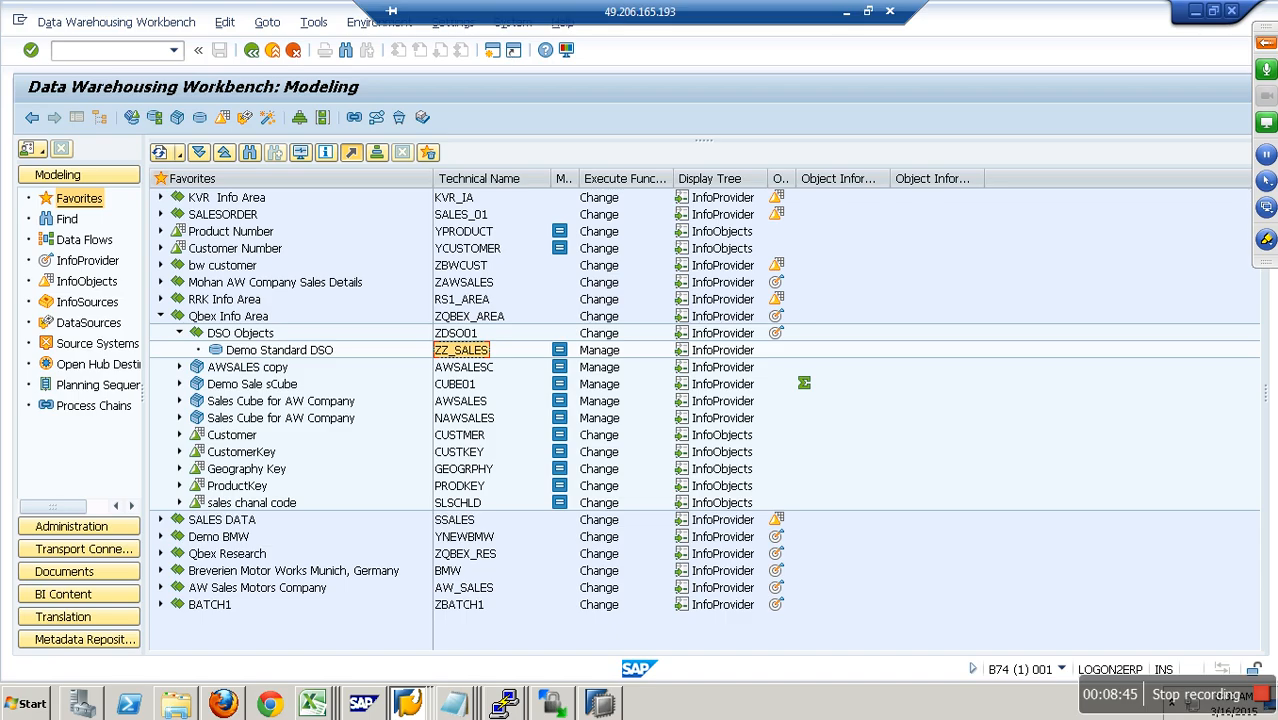
{"action": "left_click", "coordinate": [847, 11]}
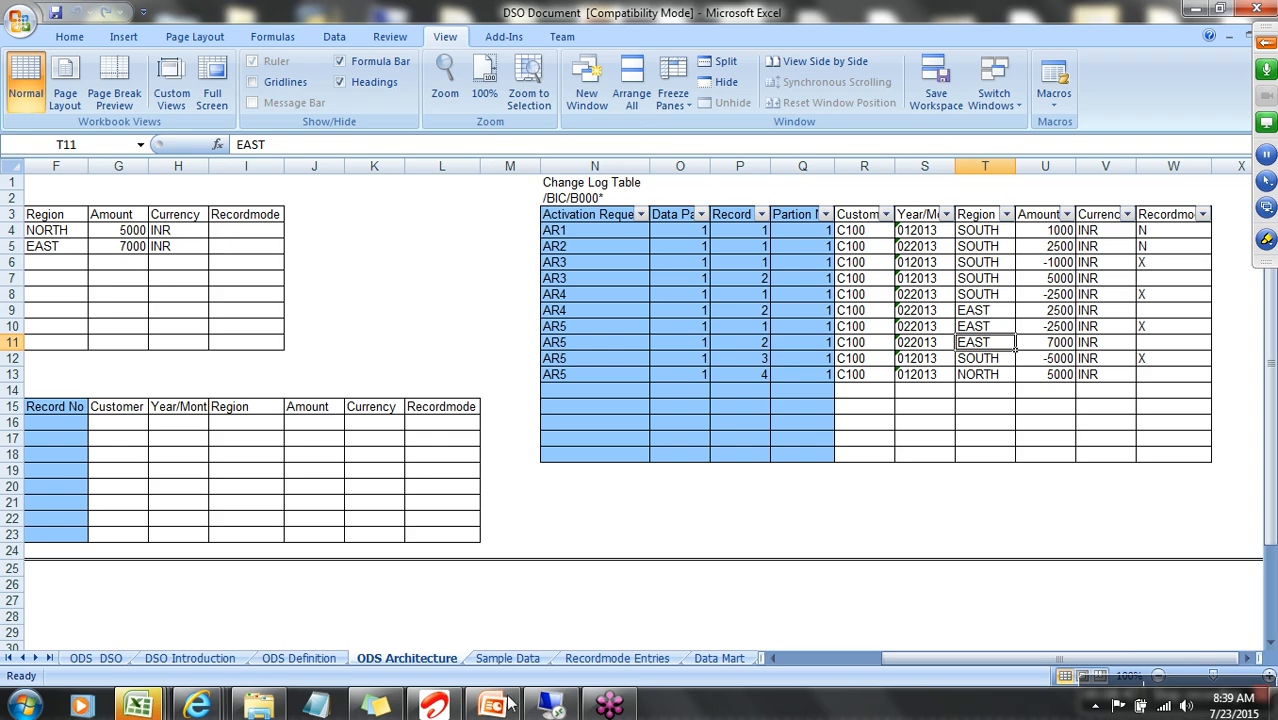
{"action": "left_click", "coordinate": [507, 658]}
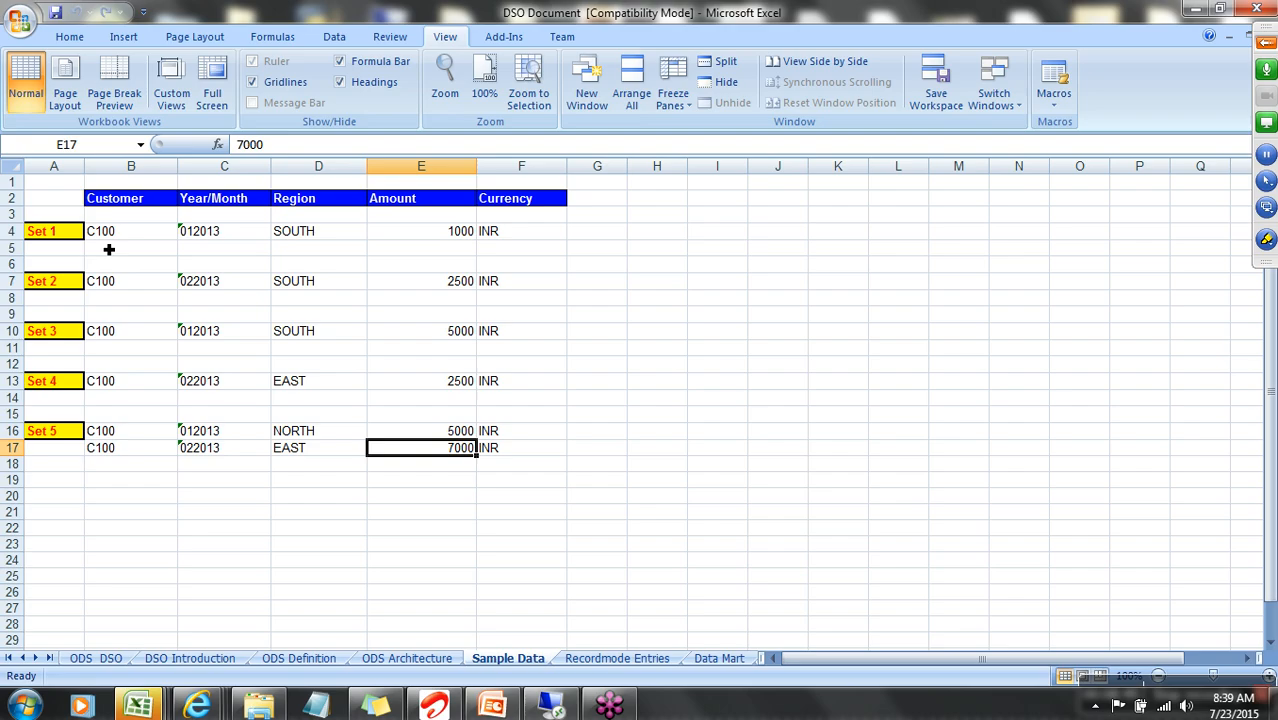
{"action": "left_click_drag", "start_coordinate": [113, 205], "coordinate": [525, 240]}
{"action": "key", "text": "ctrl+c"}
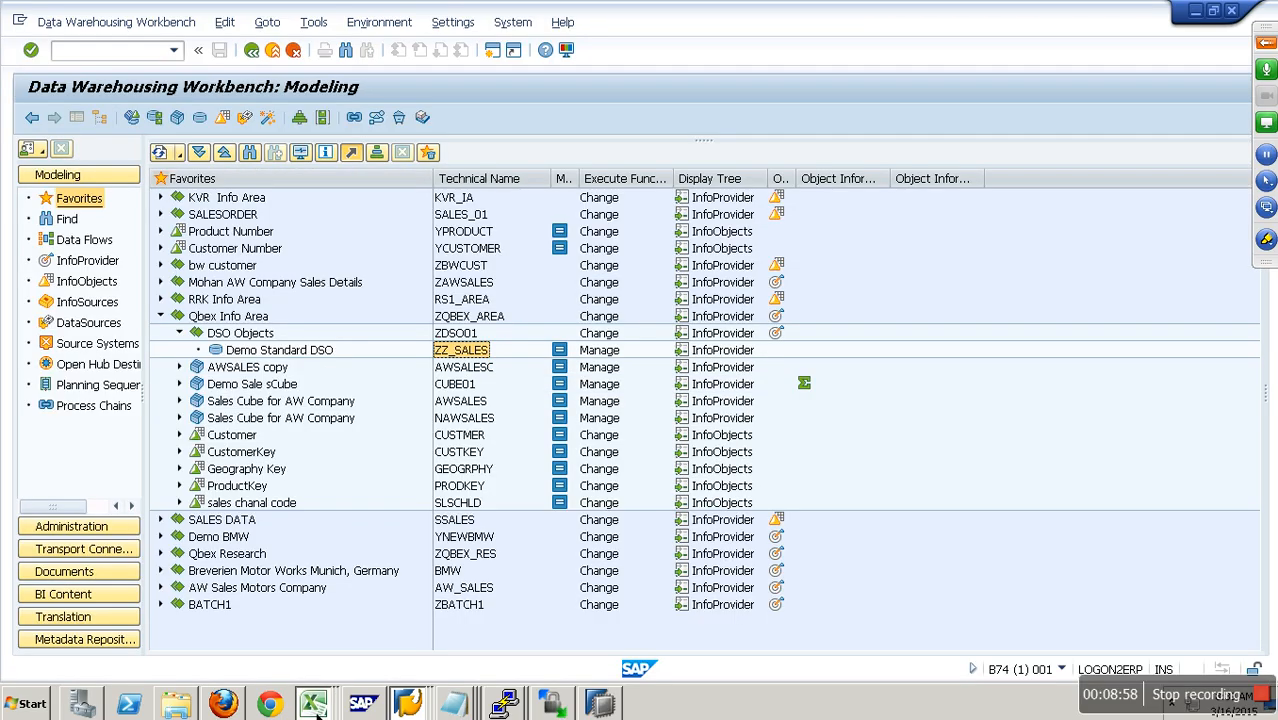
Step: Switch to the remote Excel with the TABLED file, create a blank workbook and paste the copied sample data at A1
{"action": "left_click", "coordinate": [313, 705]}
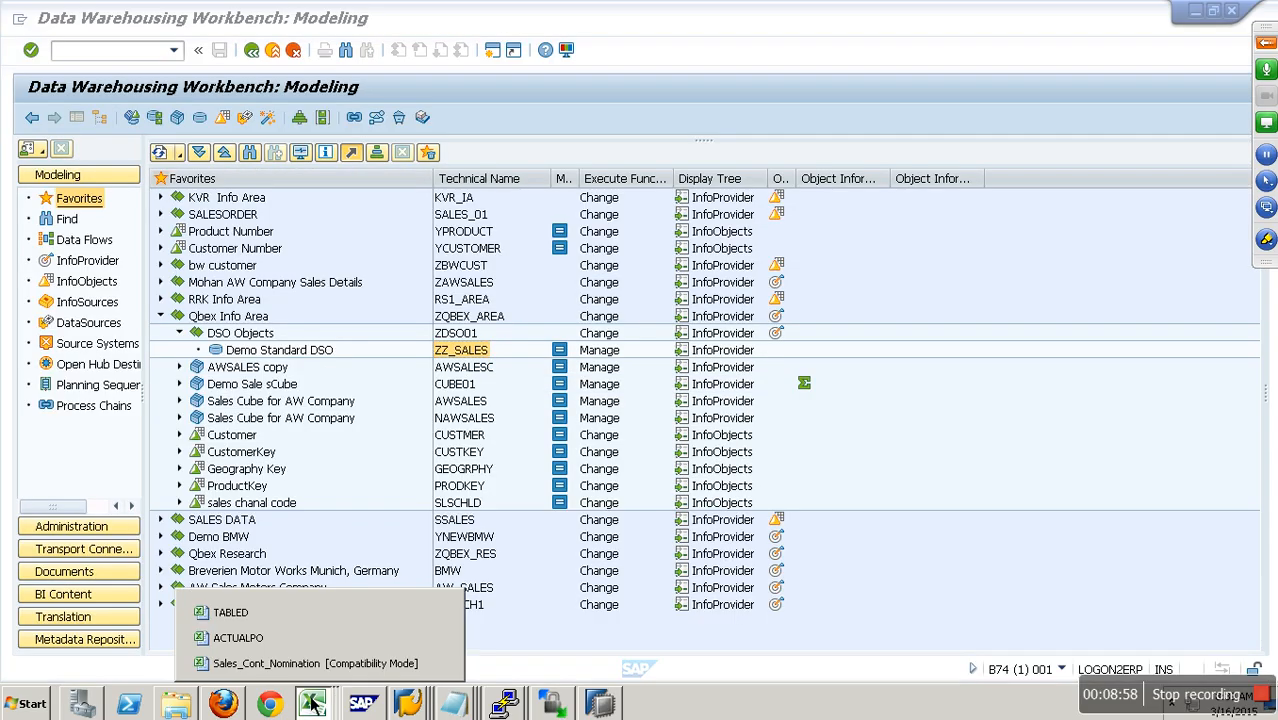
{"action": "left_click", "coordinate": [307, 614]}
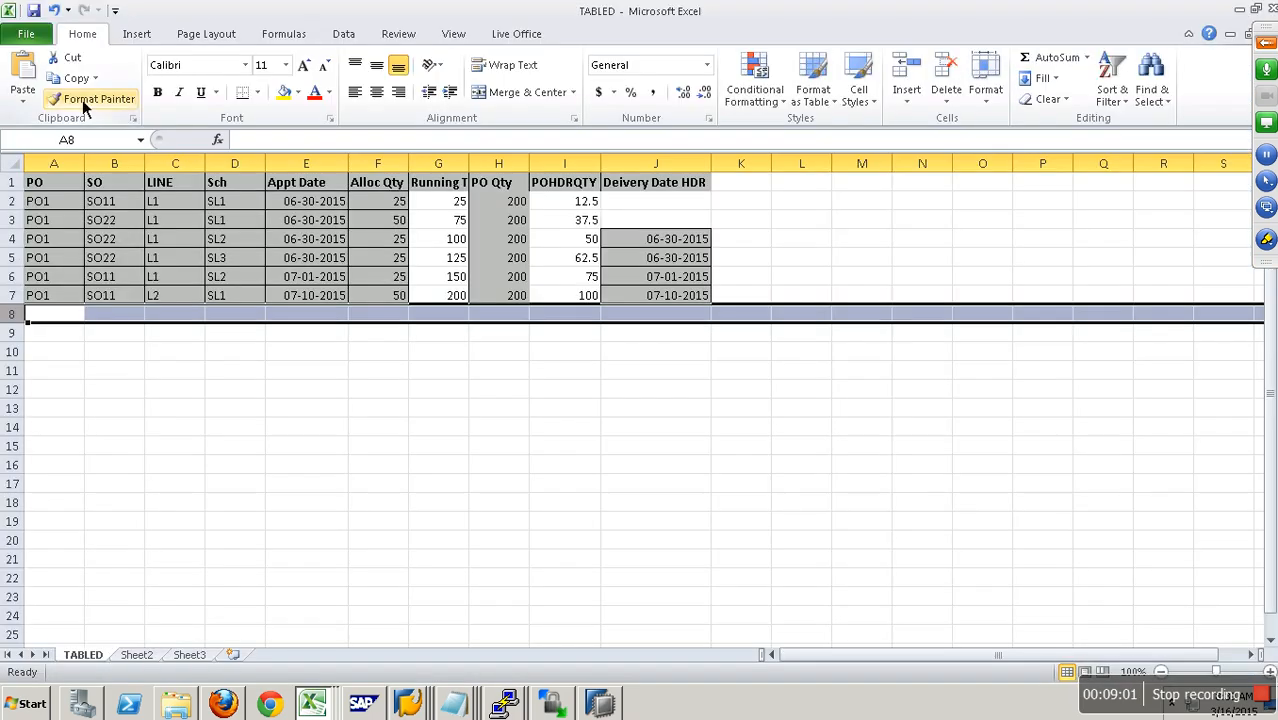
{"action": "left_click", "coordinate": [26, 34]}
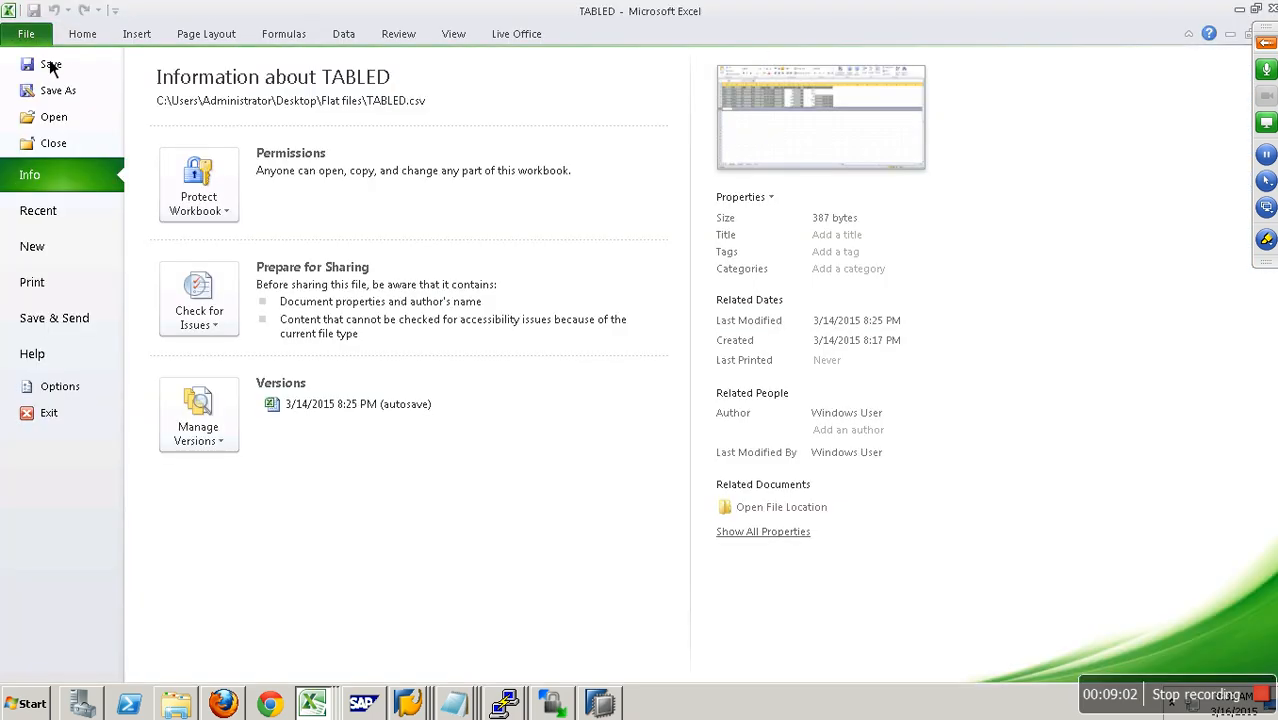
{"action": "left_click", "coordinate": [45, 249]}
{"action": "double_click", "coordinate": [183, 188]}
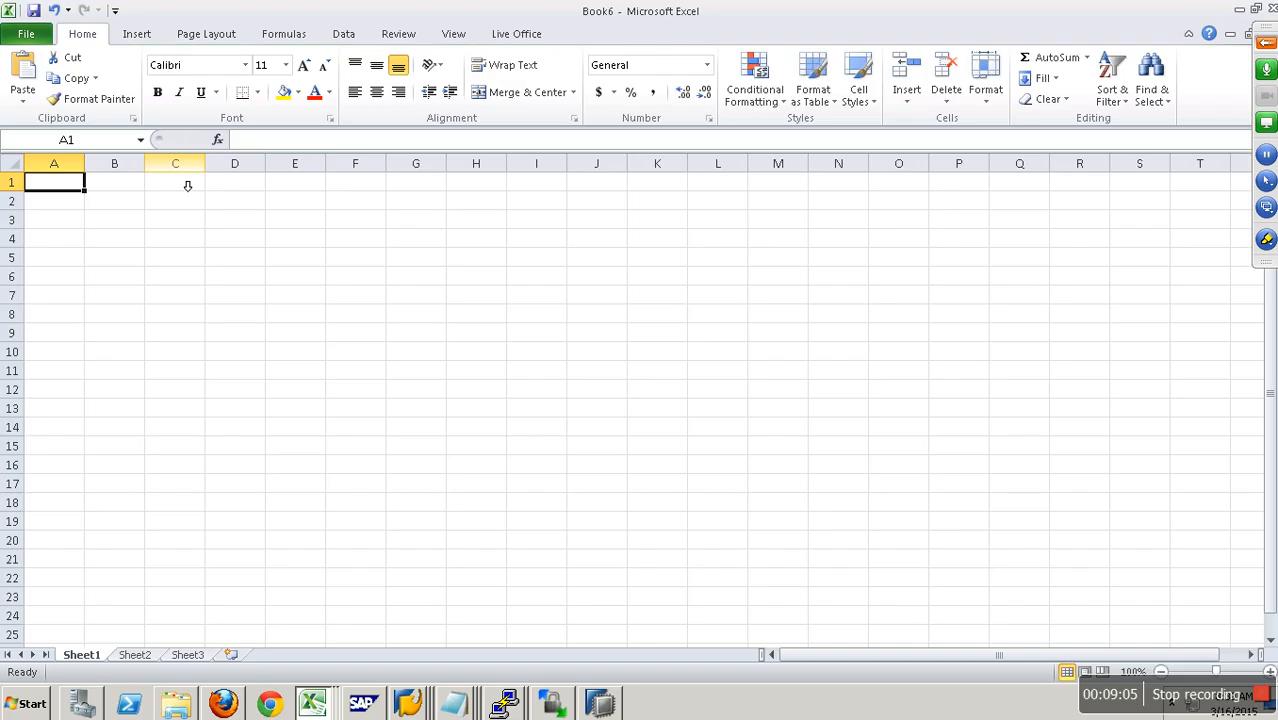
{"action": "key", "text": "ctrl+v"}
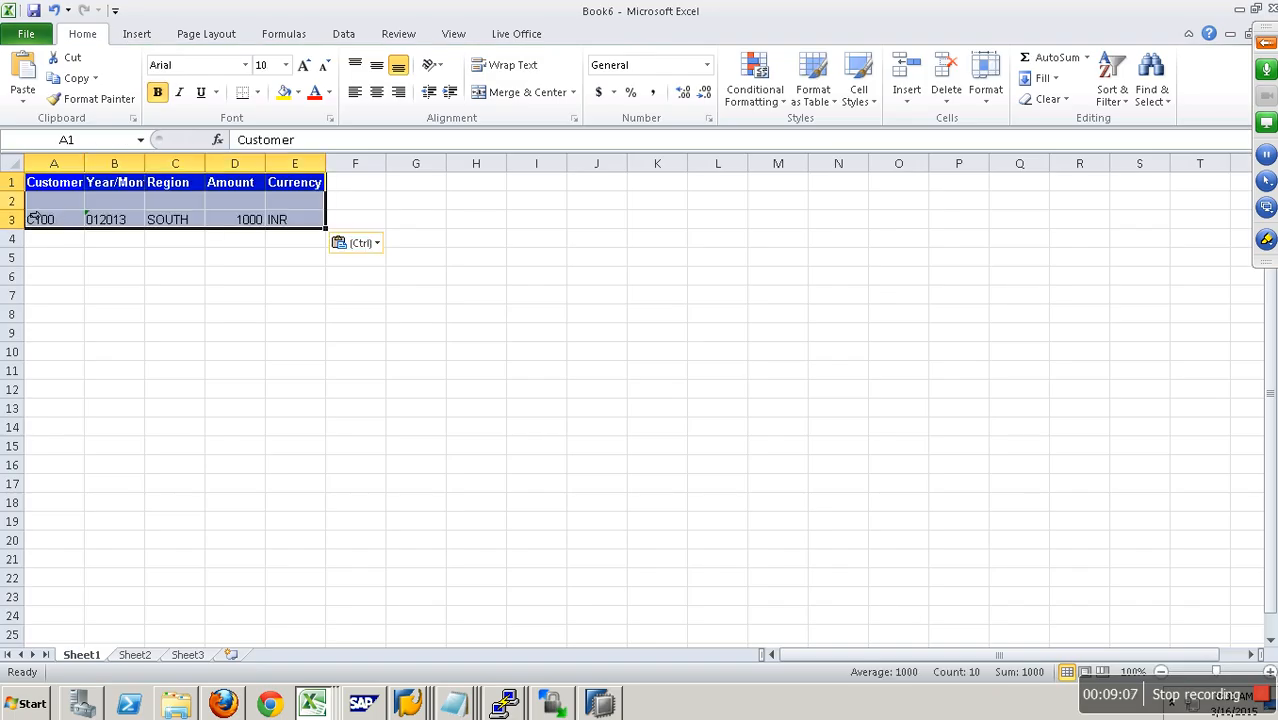
Step: Delete the empty row between the header and the C100 record
{"action": "left_click", "coordinate": [12, 201]}
{"action": "right_click", "coordinate": [18, 201]}
{"action": "left_click", "coordinate": [95, 341]}
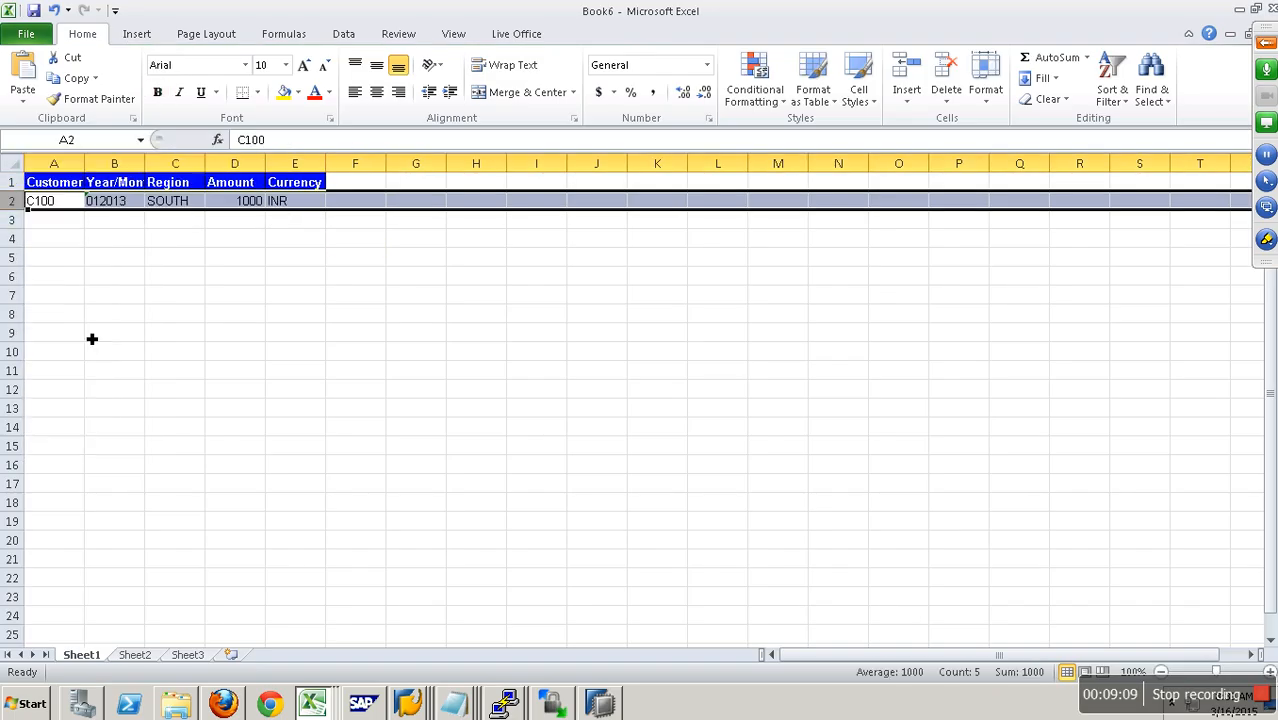
{"action": "left_click", "coordinate": [301, 207]}
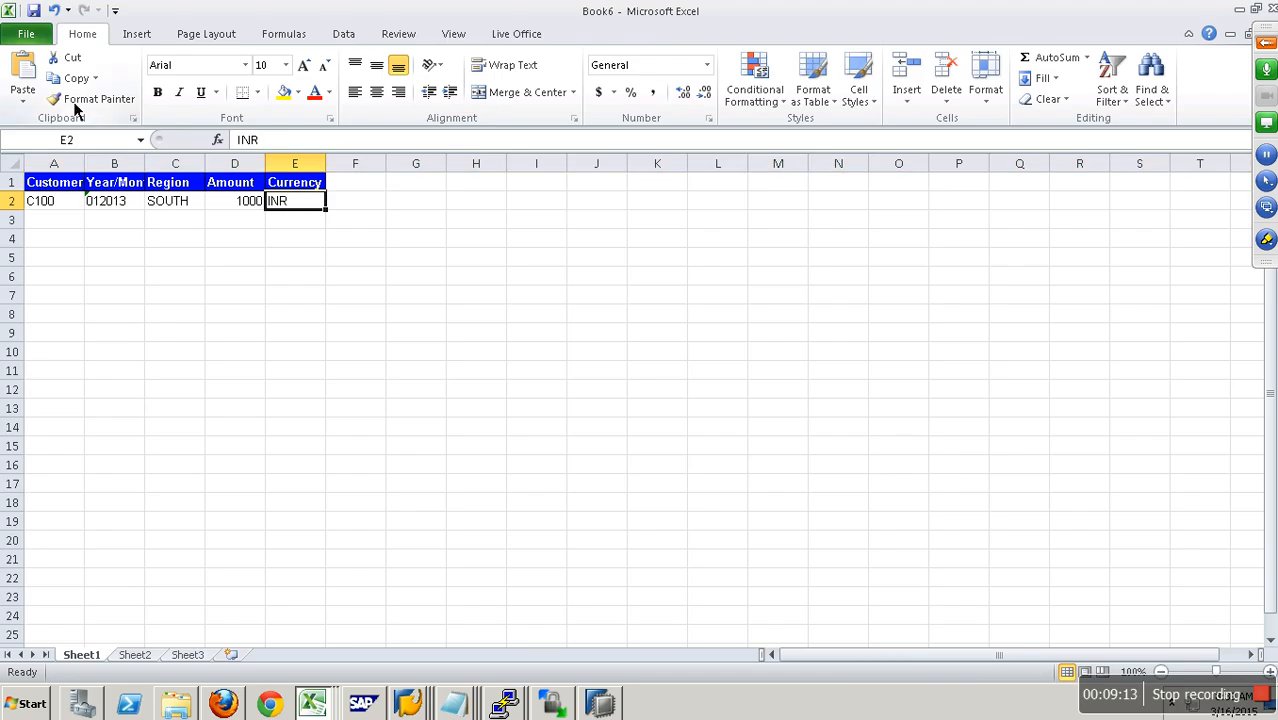
Step: Start saving the new workbook and choose the Flat files folder on the Desktop as its location
{"action": "key", "text": "ctrl+s"}
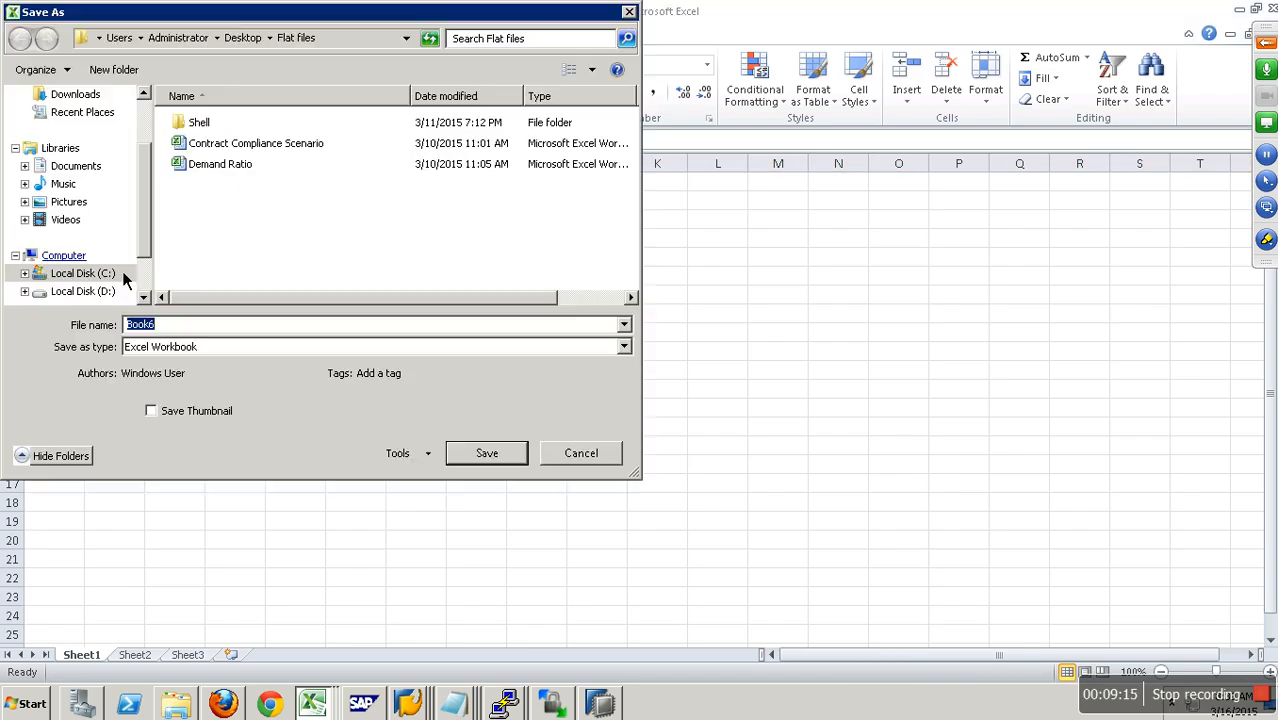
{"action": "scroll", "coordinate": [143, 147], "scroll_direction": "up", "scroll_amount": 2}
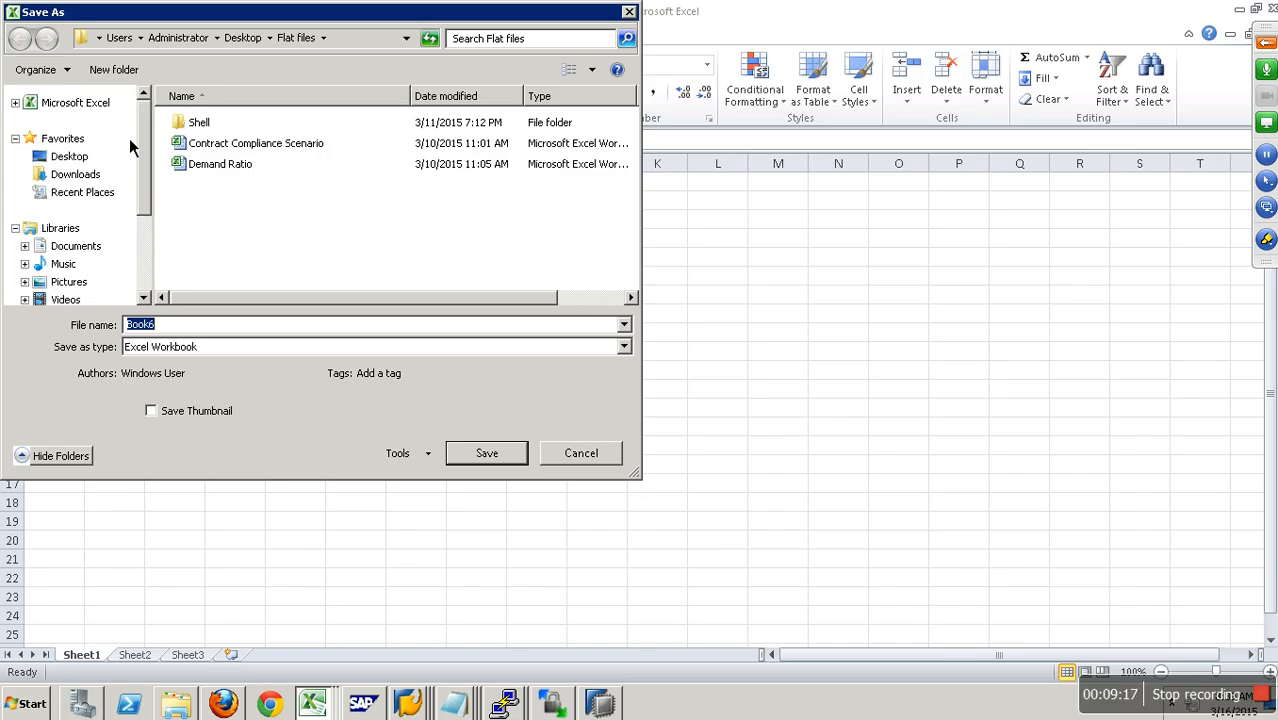
{"action": "left_click", "coordinate": [69, 156]}
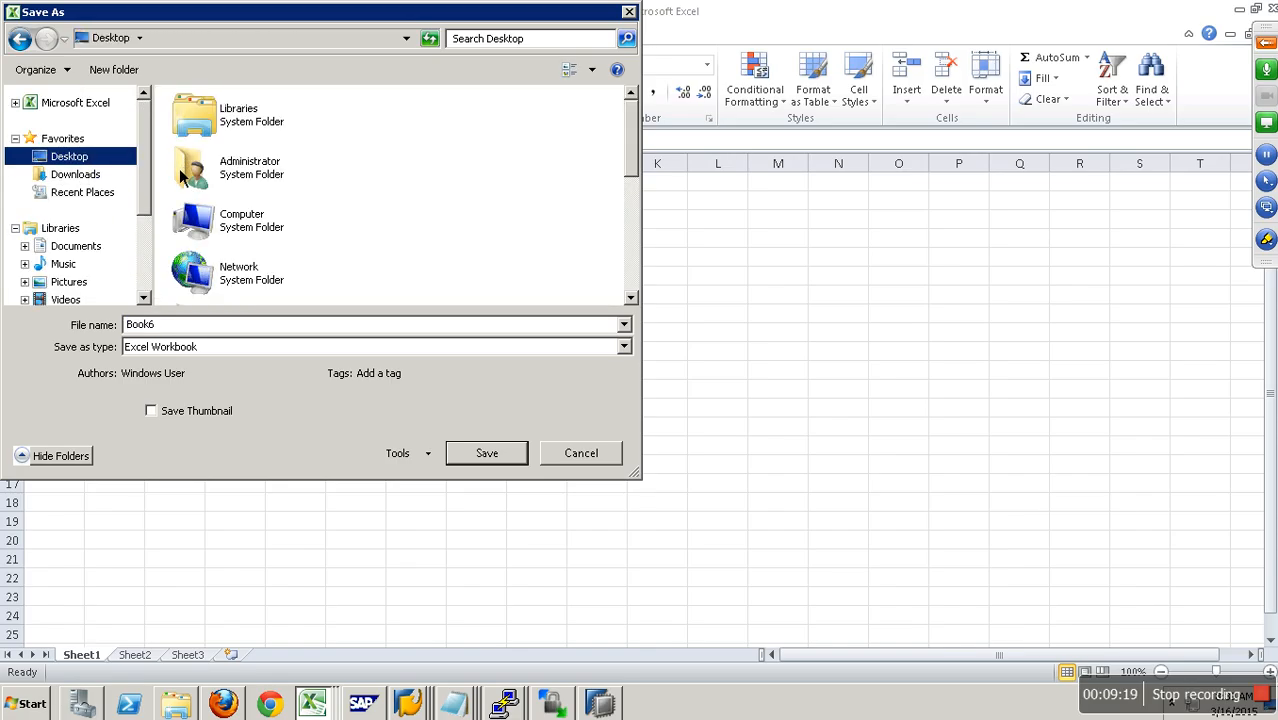
{"action": "left_click", "coordinate": [266, 240]}
{"action": "key", "text": "f"}
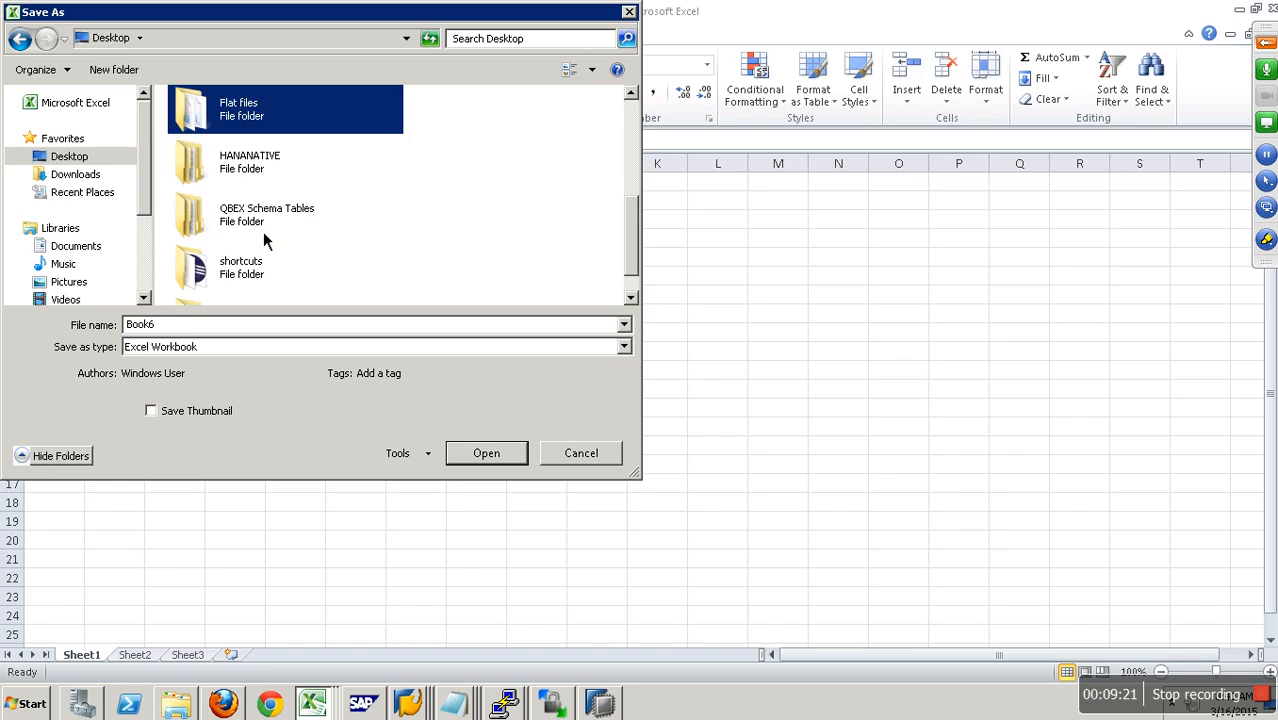
{"action": "key", "text": "Return"}
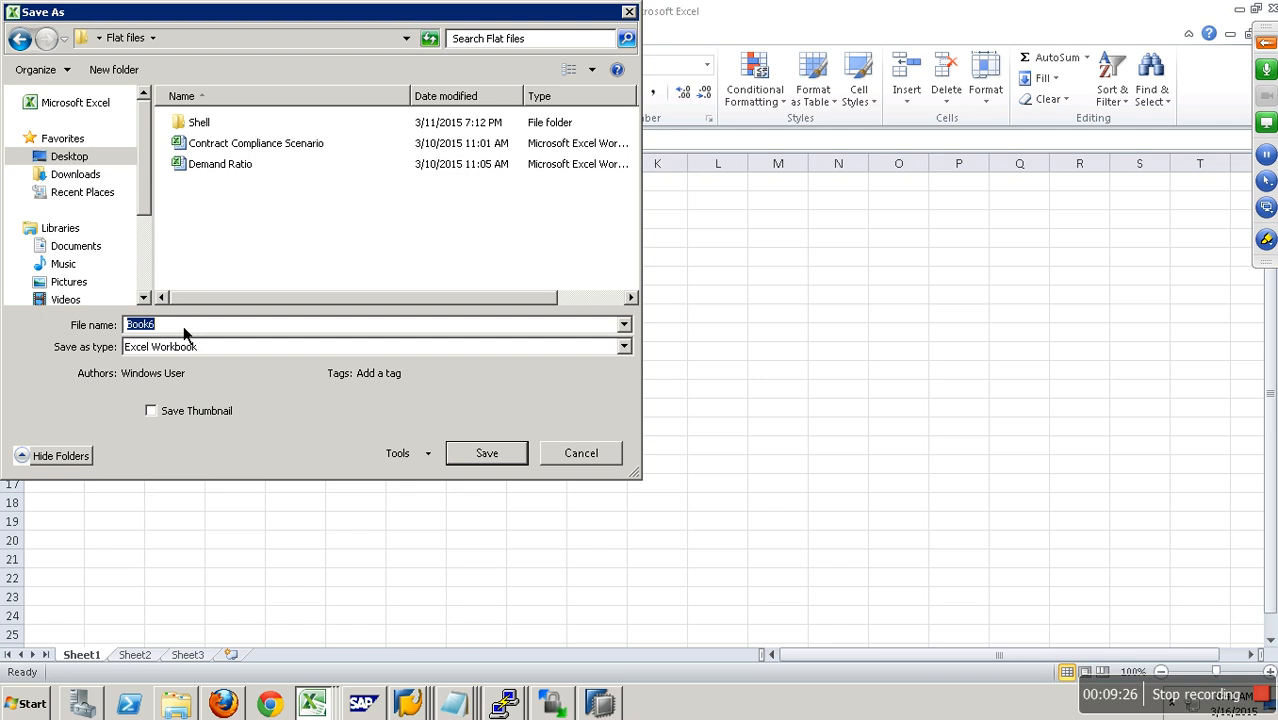
Step: Save only the active sheet as the CSV file DSODataFile and switch back to the Data Warehousing Workbench in SAP
{"action": "type", "text": "DSODataFile"}
{"action": "left_click", "coordinate": [185, 349]}
{"action": "key", "text": "c"}
{"action": "left_click", "coordinate": [224, 540]}
{"action": "left_click", "coordinate": [482, 428]}
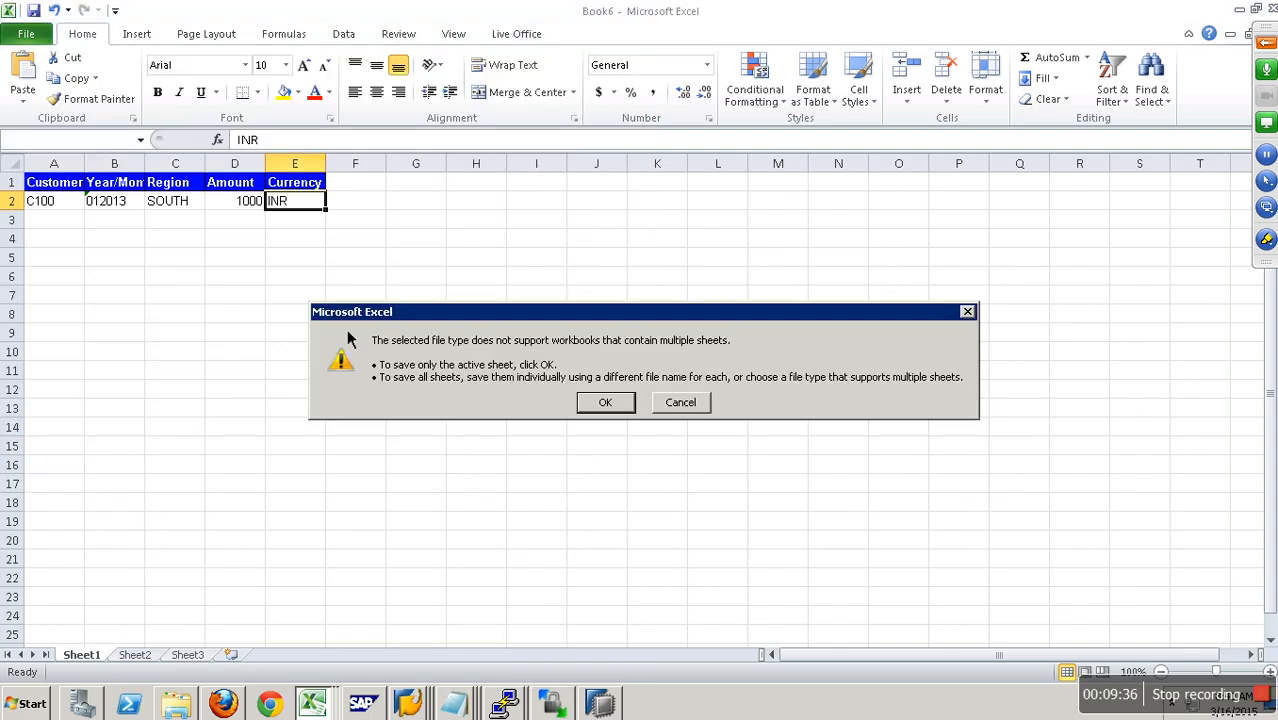
{"action": "left_click", "coordinate": [607, 410]}
{"action": "left_click", "coordinate": [556, 410]}
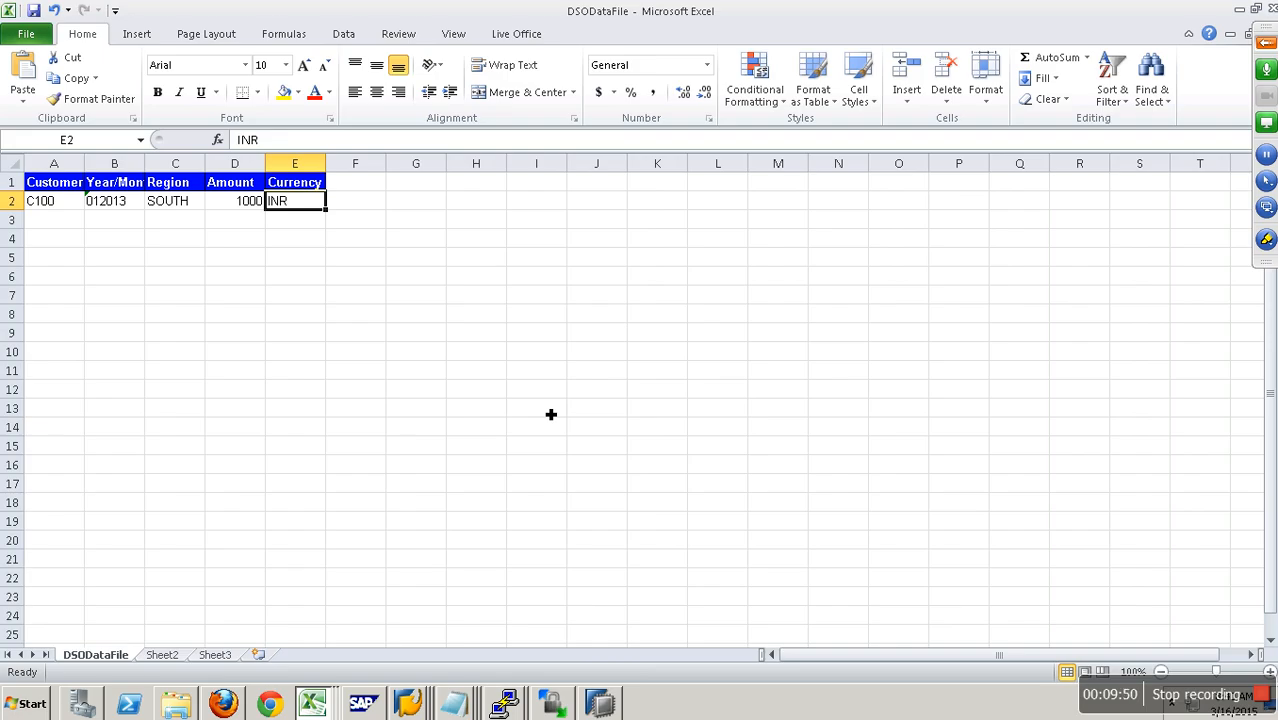
{"action": "left_click", "coordinate": [410, 704]}
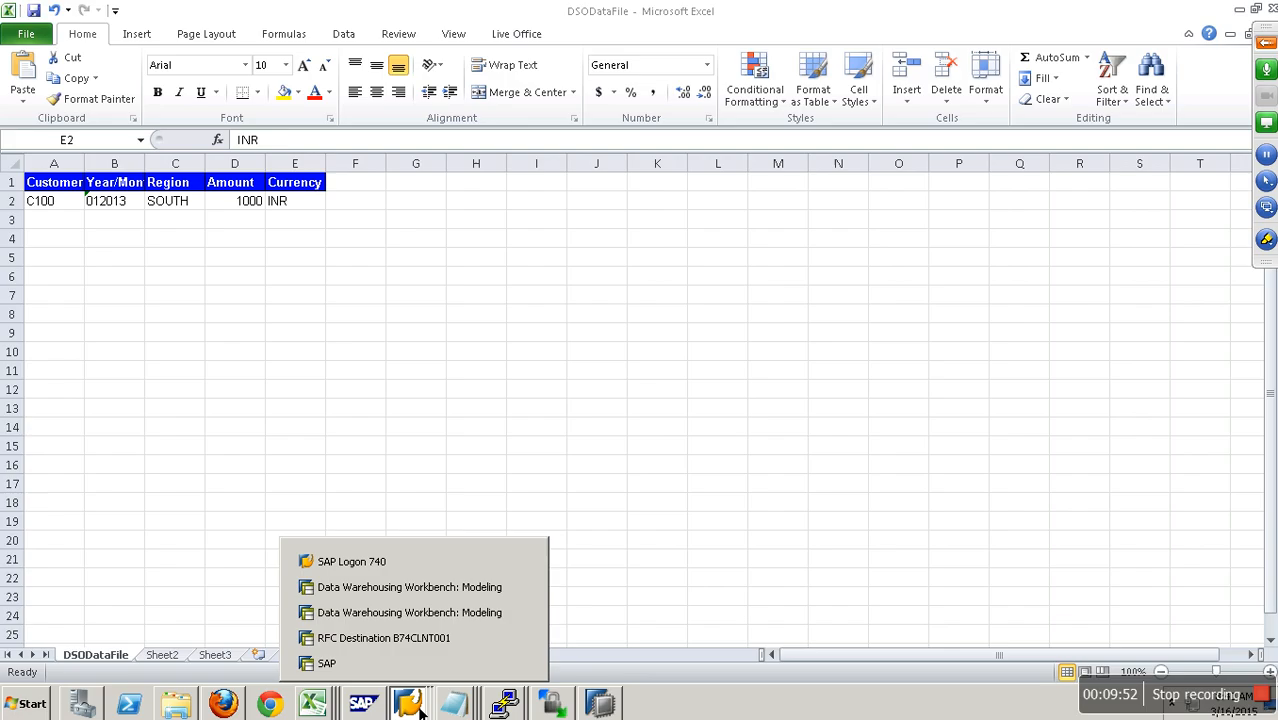
{"action": "left_click", "coordinate": [412, 595]}
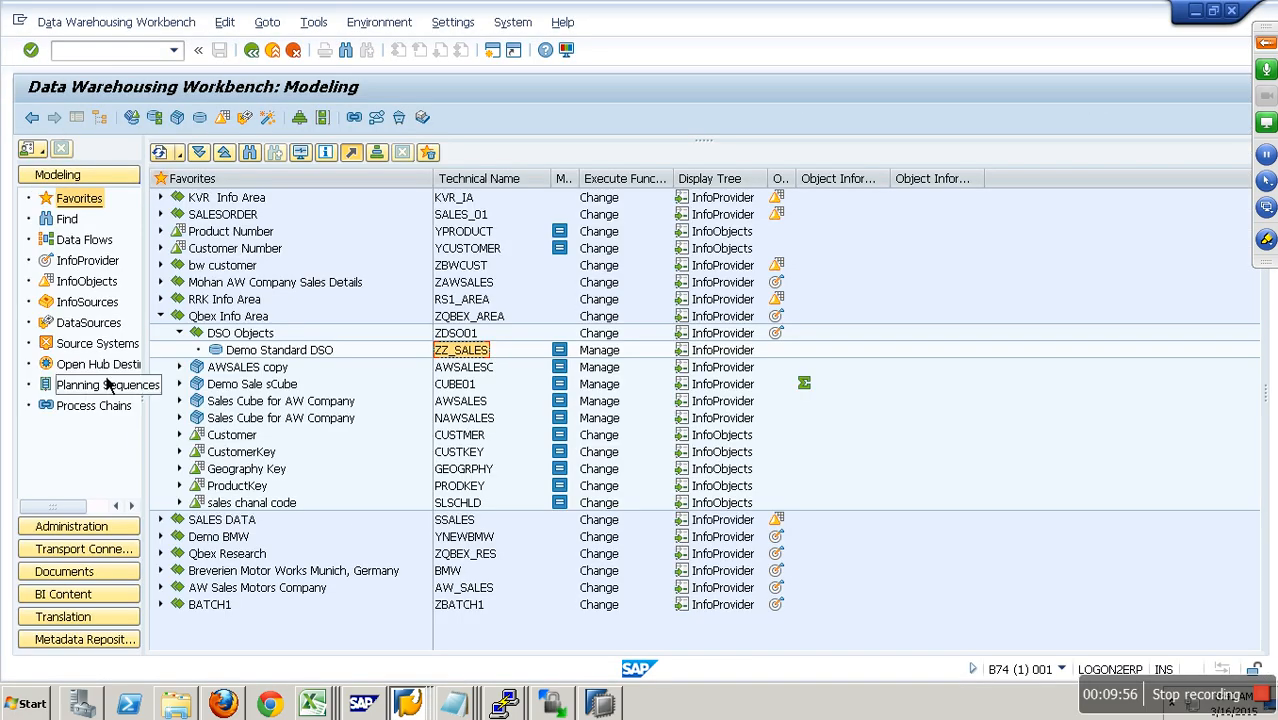
Step: Create a transaction data DataSource named ZDS_DSO for source system YPCFILE under the MAHE application component
{"action": "left_click", "coordinate": [100, 326]}
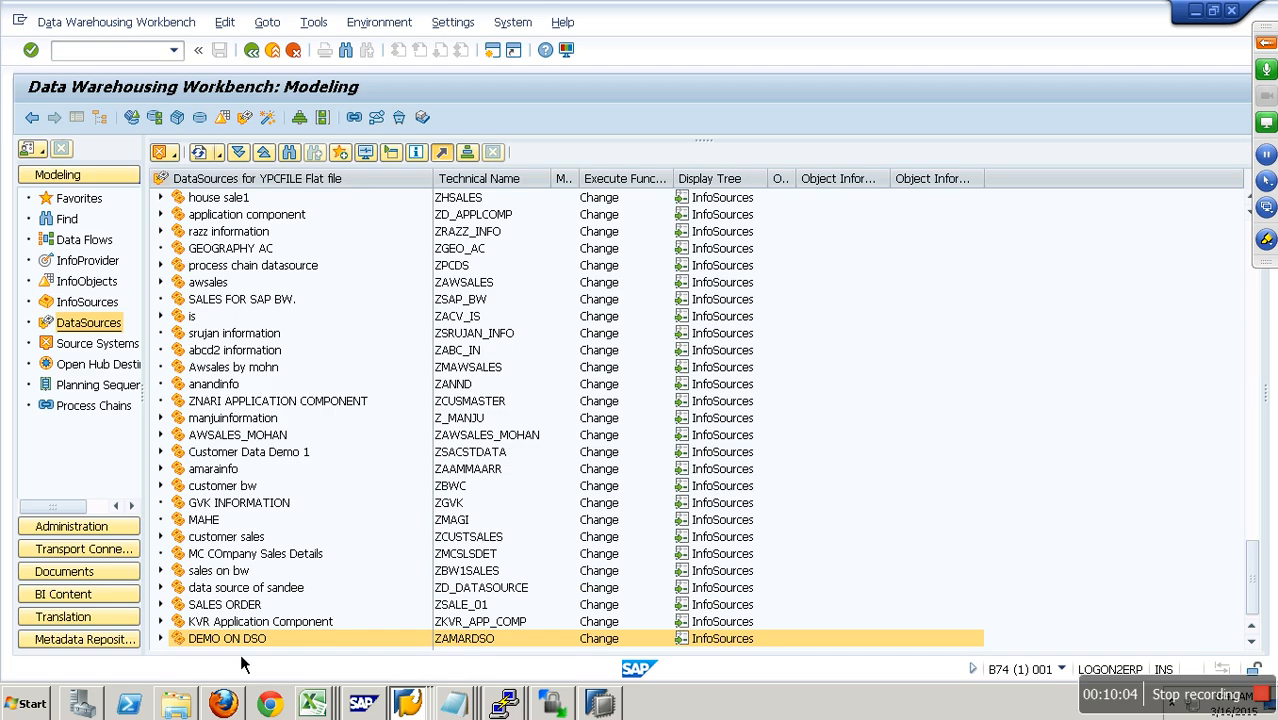
{"action": "left_click", "coordinate": [178, 157]}
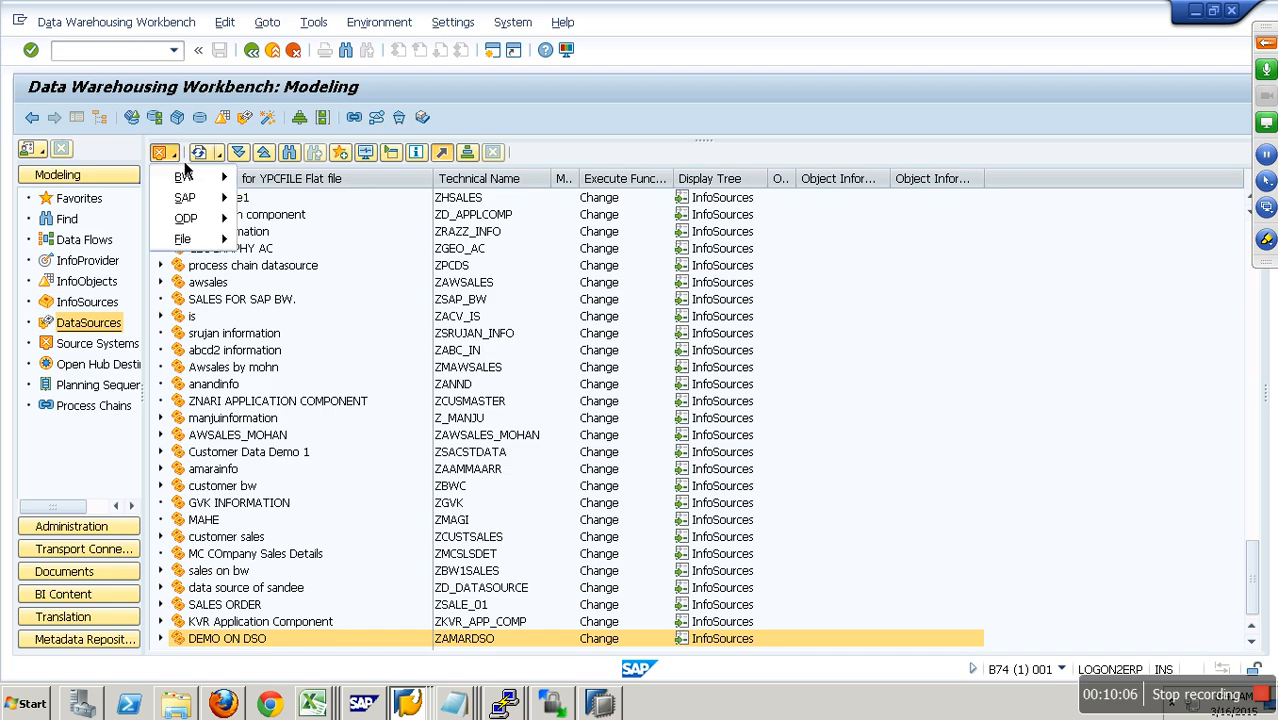
{"action": "left_click", "coordinate": [338, 488]}
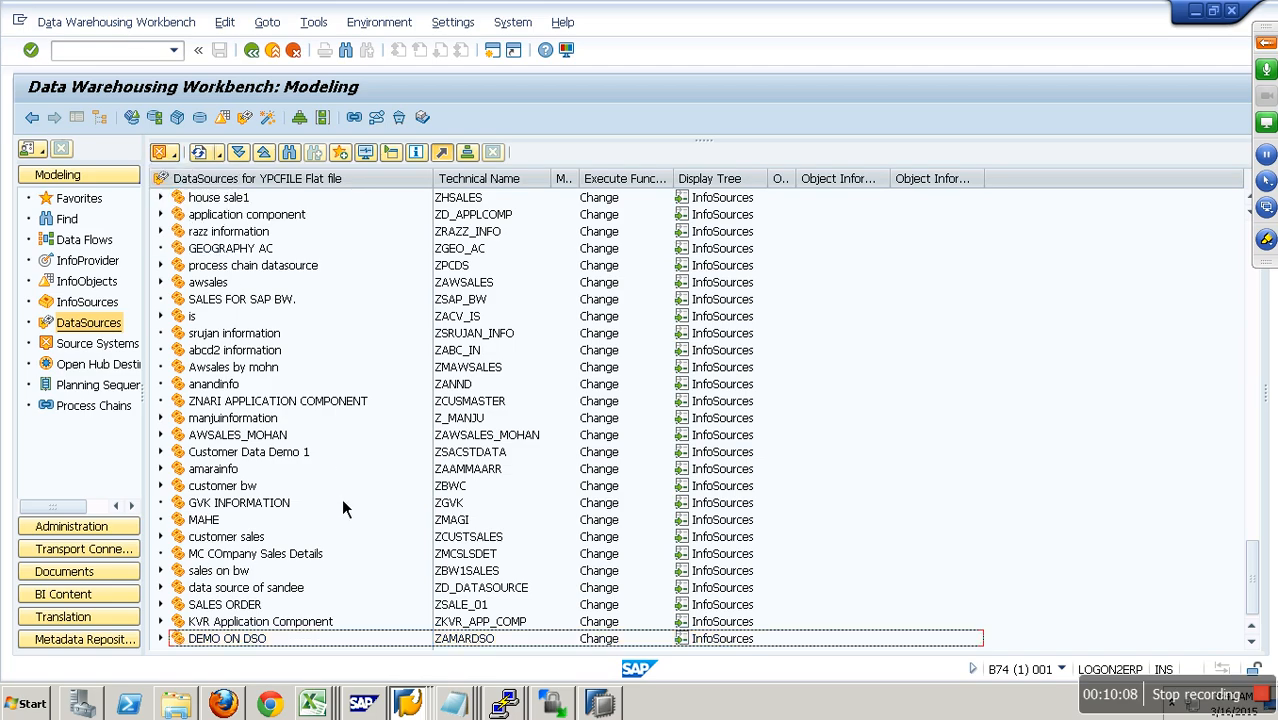
{"action": "left_click", "coordinate": [226, 526]}
{"action": "right_click", "coordinate": [228, 533]}
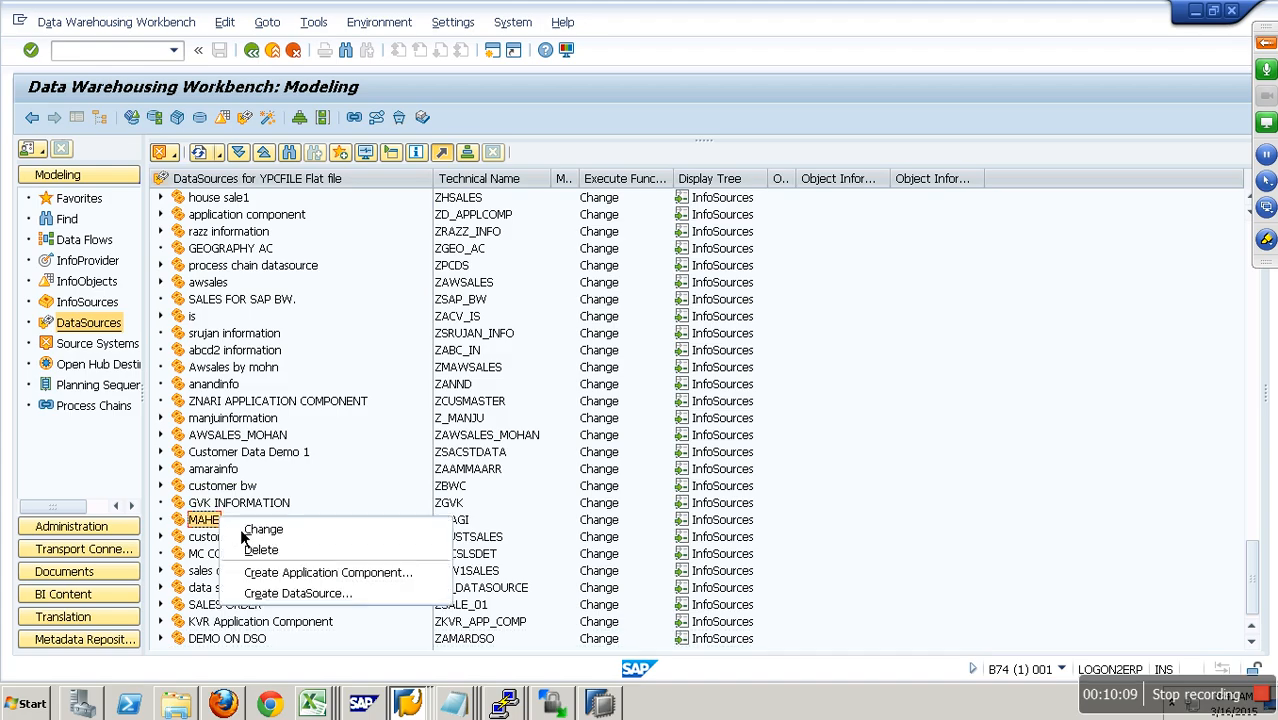
{"action": "left_click", "coordinate": [334, 598]}
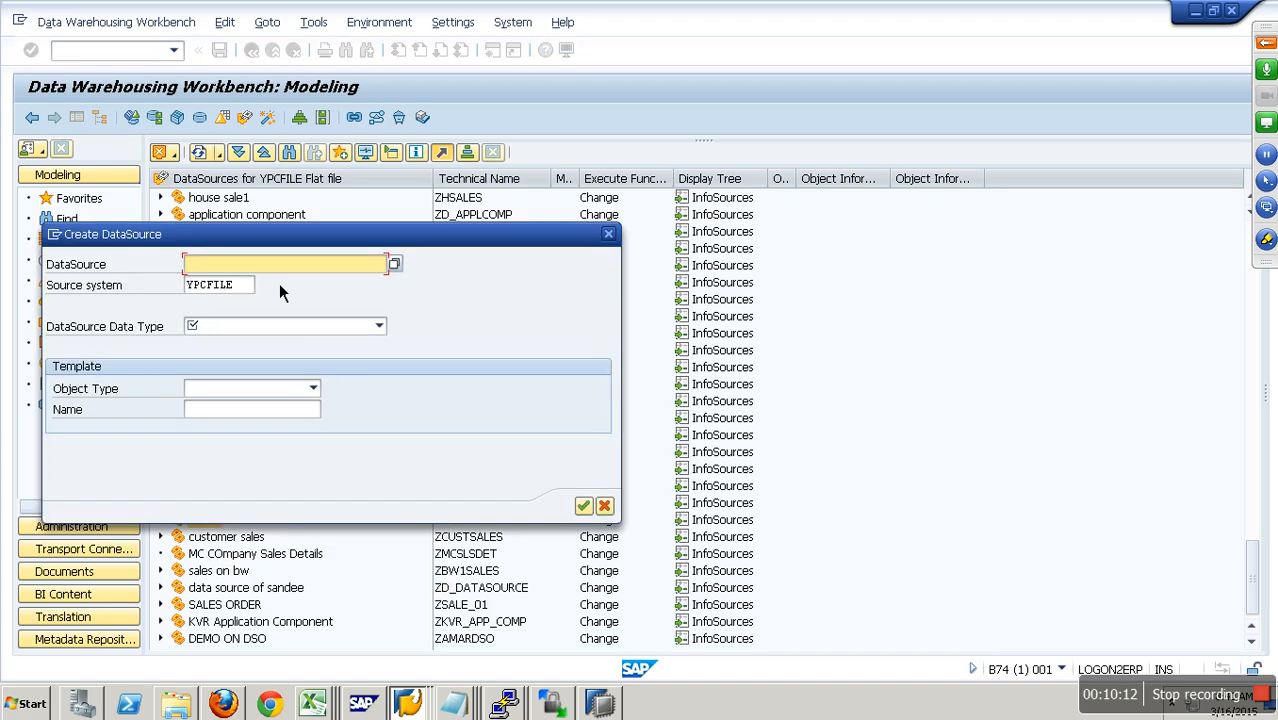
{"action": "type", "text": "zds_dso"}
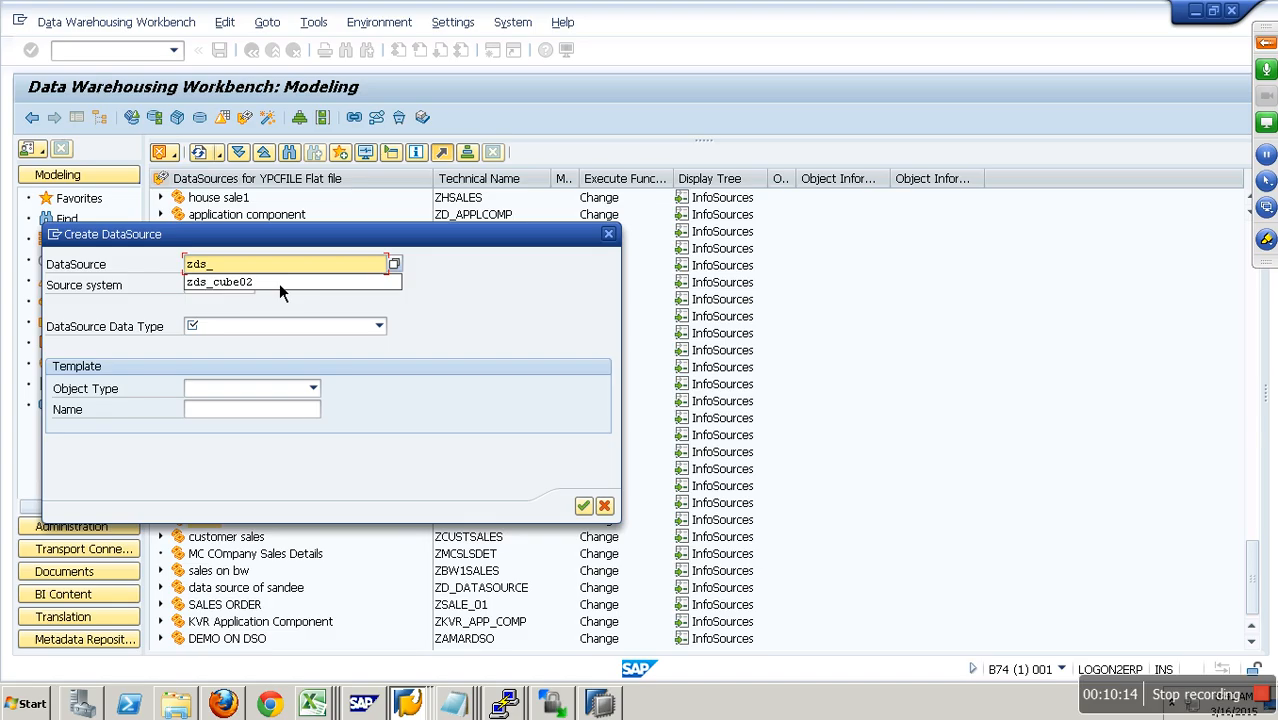
{"action": "left_click", "coordinate": [290, 328]}
{"action": "left_click", "coordinate": [271, 346]}
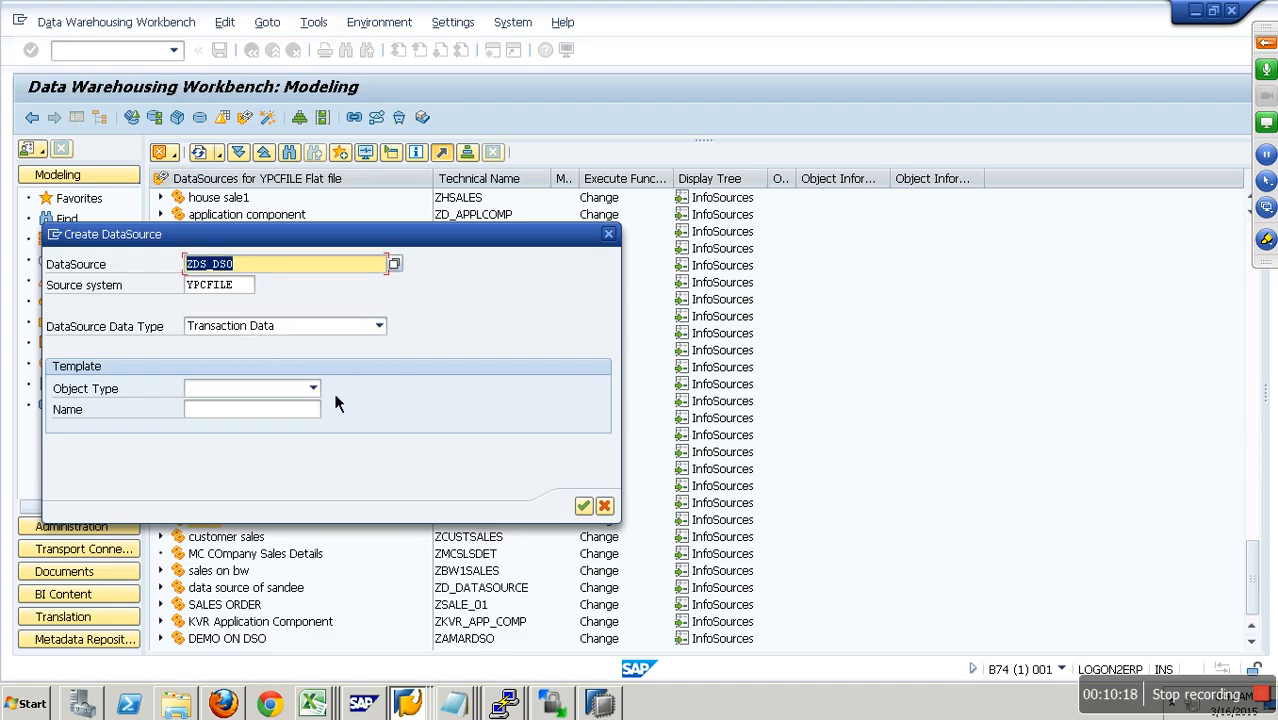
{"action": "left_click", "coordinate": [582, 506]}
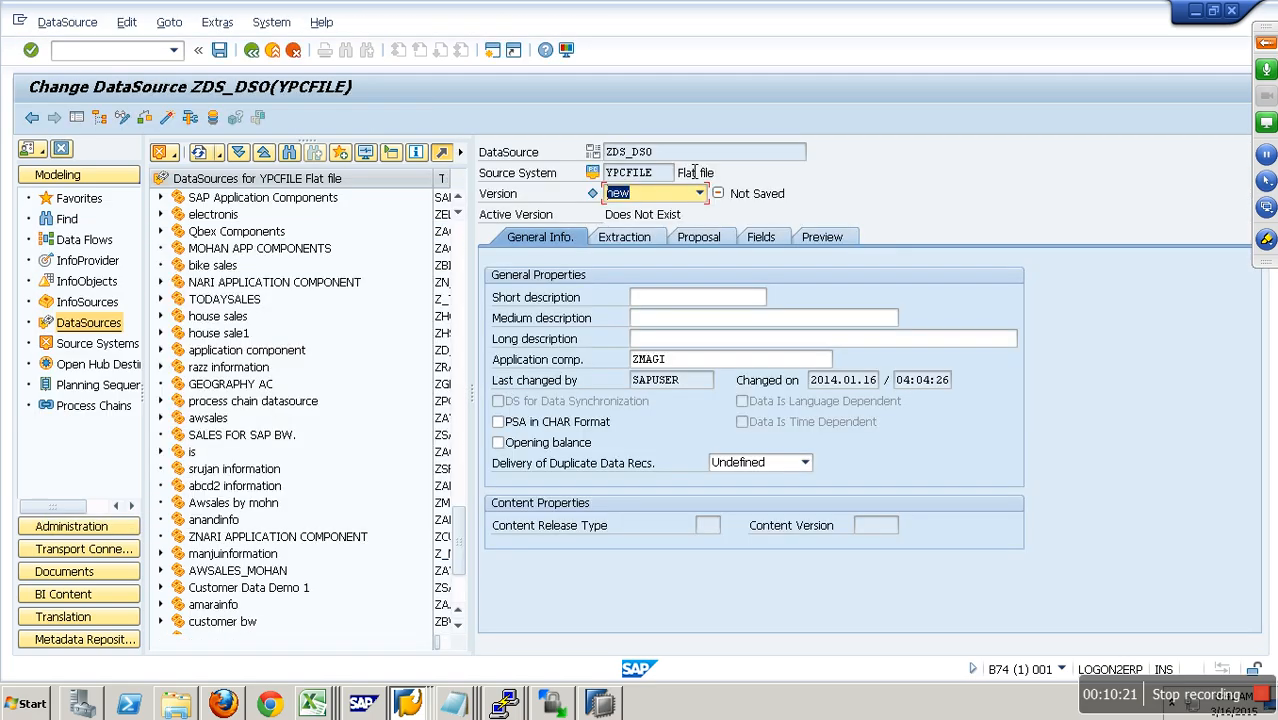
Step: Fill the DataSource's short, medium and long descriptions with its own technical name, ZDS_DSO
{"action": "left_click_drag", "start_coordinate": [662, 154], "coordinate": [611, 167]}
{"action": "key", "text": "ctrl+c"}
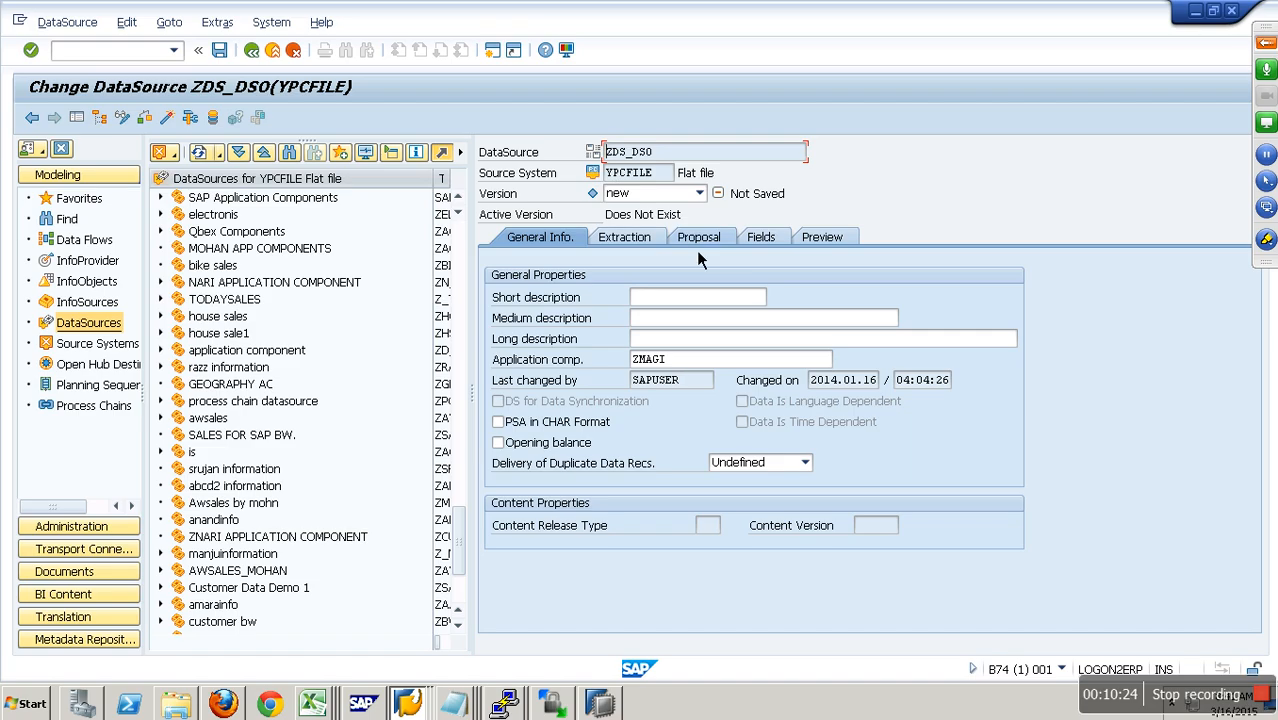
{"action": "left_click", "coordinate": [705, 295]}
{"action": "key", "text": "ctrl+v"}
{"action": "left_click", "coordinate": [702, 320]}
{"action": "key", "text": "ctrl+v"}
{"action": "left_click", "coordinate": [690, 344]}
{"action": "type", "text": "ZDS_DS0"}
Step: In the extraction settings, choose DSODataFile.csv from Flat files as the source file and ignore 1 header row
{"action": "left_click", "coordinate": [649, 244]}
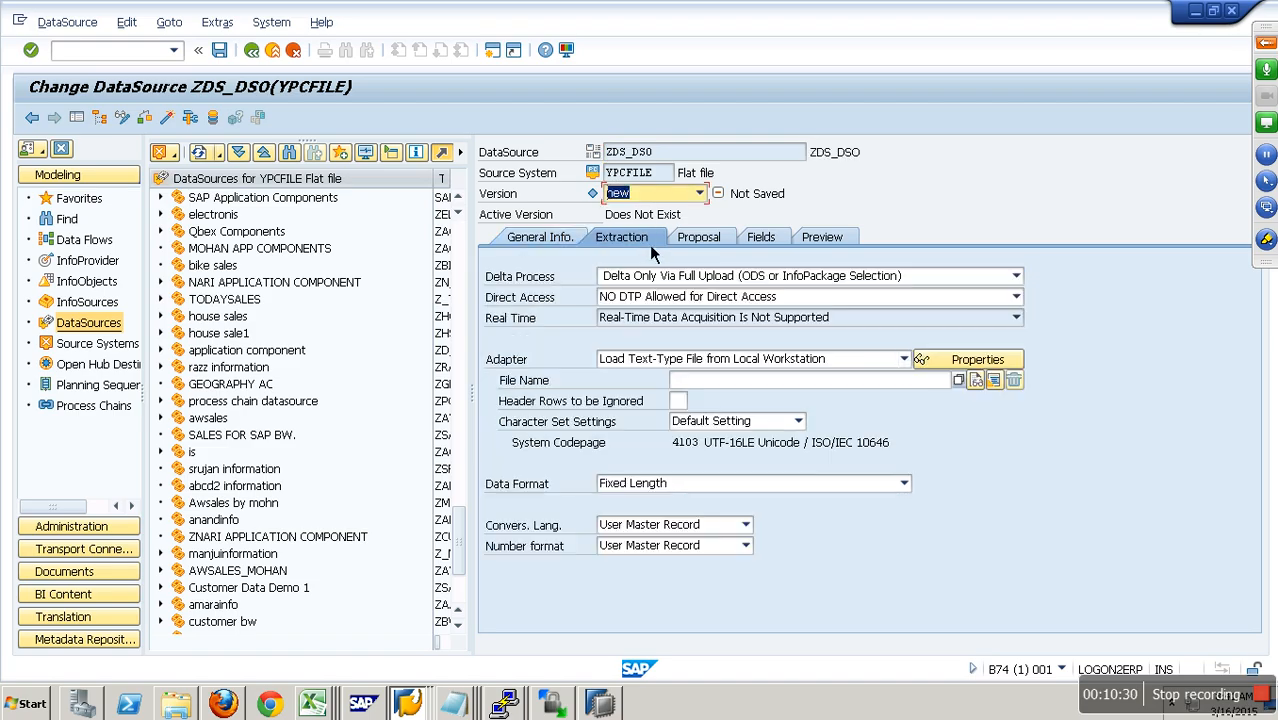
{"action": "left_click", "coordinate": [975, 381]}
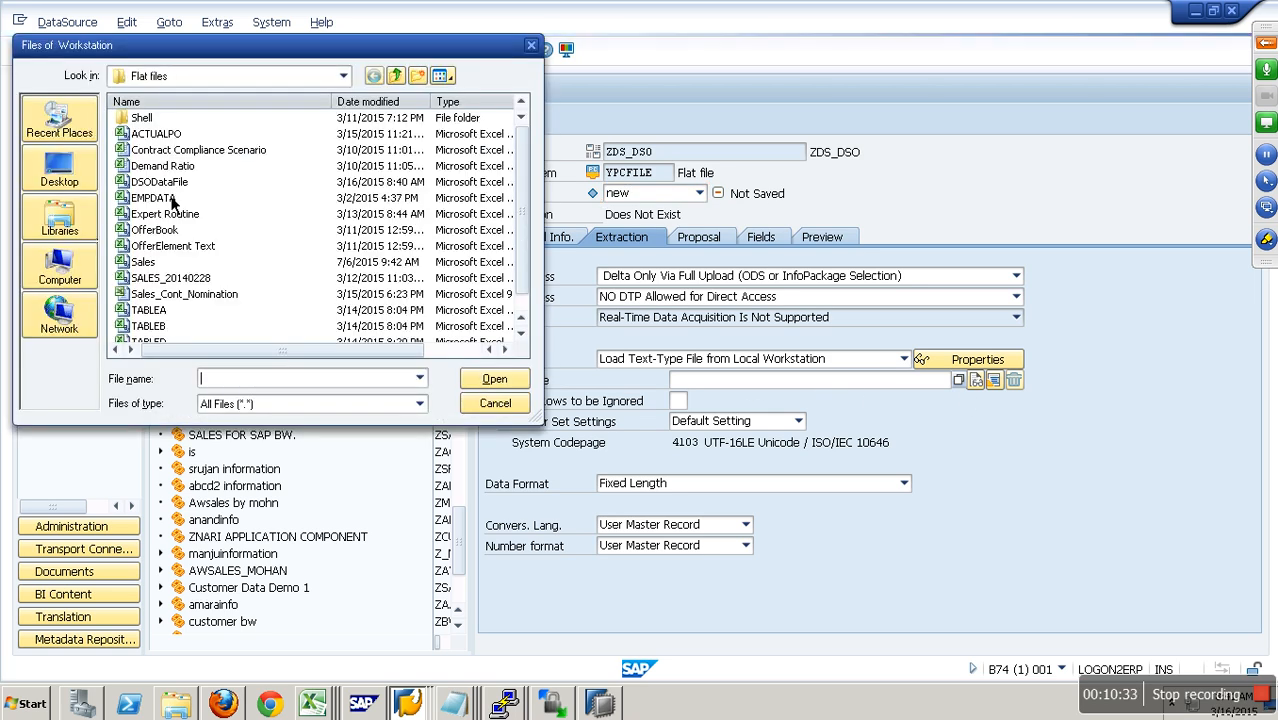
{"action": "double_click", "coordinate": [160, 183]}
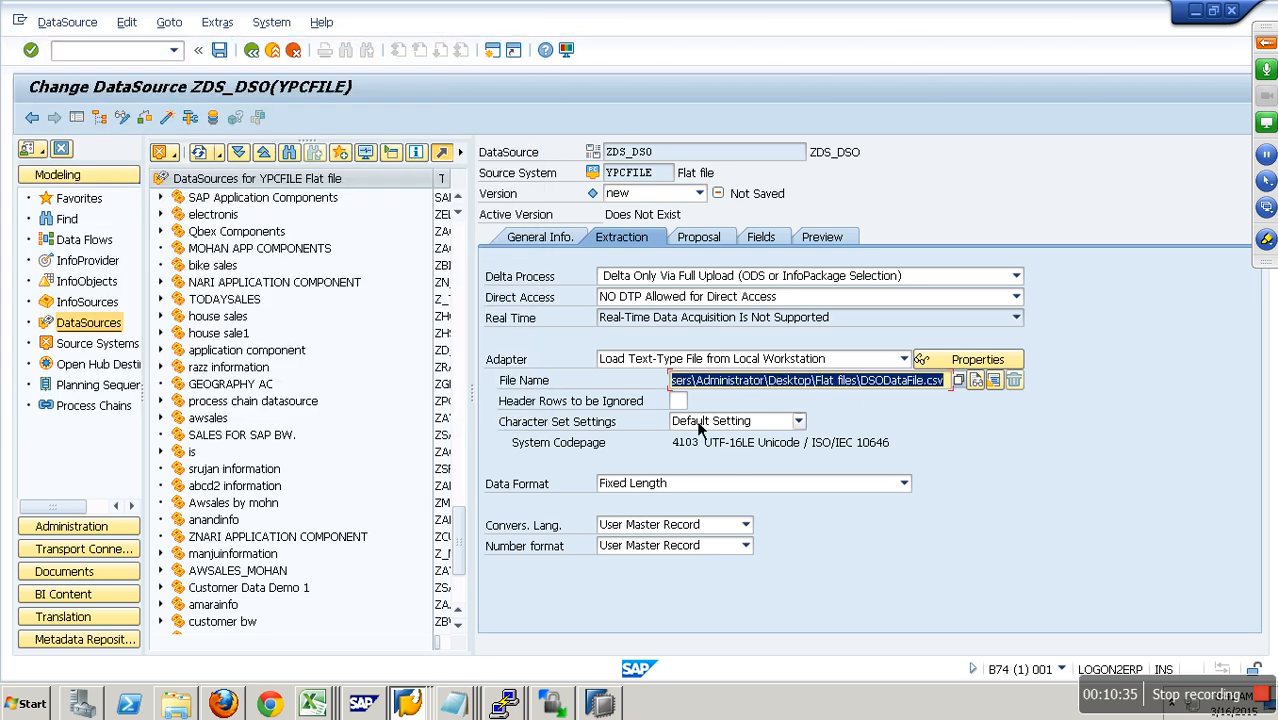
{"action": "left_click_drag", "start_coordinate": [744, 381], "coordinate": [1005, 398]}
{"action": "left_click", "coordinate": [678, 401]}
{"action": "type", "text": "1"}
Step: Set the data format to Separated with Separator (for Example, CSV) with a comma as data separator
{"action": "left_click", "coordinate": [725, 489]}
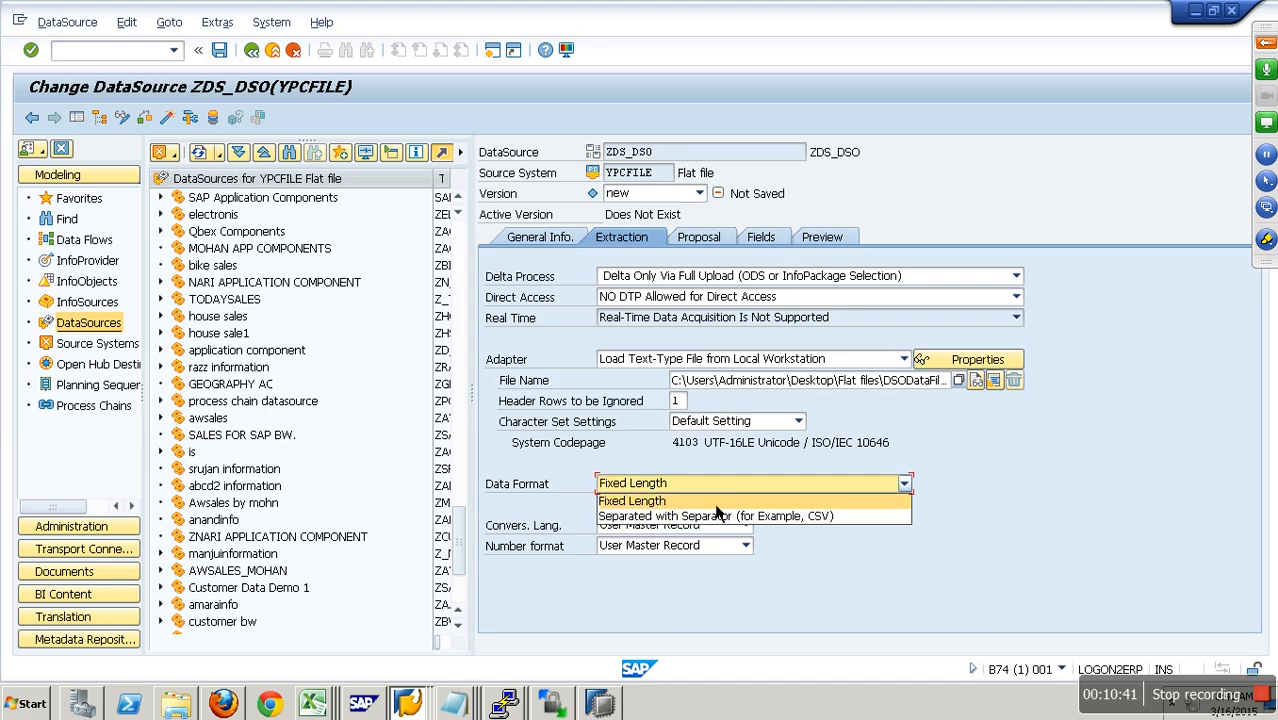
{"action": "left_click", "coordinate": [716, 515]}
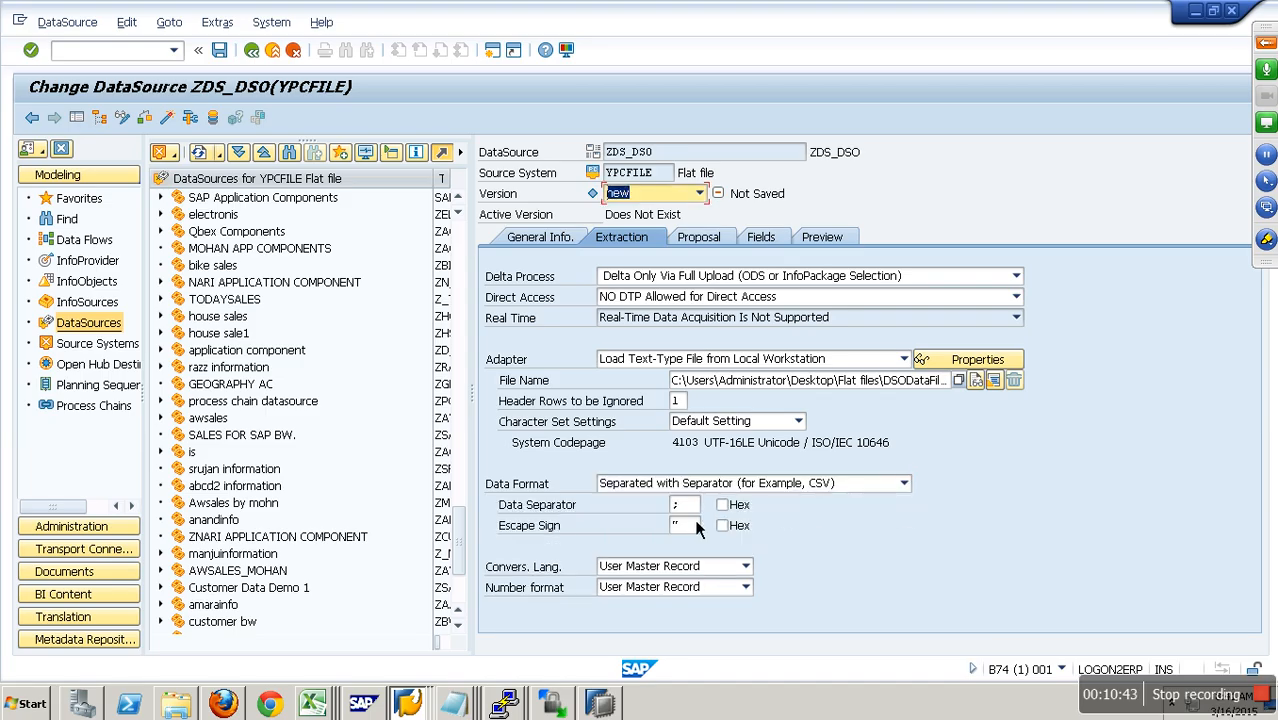
{"action": "left_click", "coordinate": [698, 507]}
{"action": "type", "text": ","}
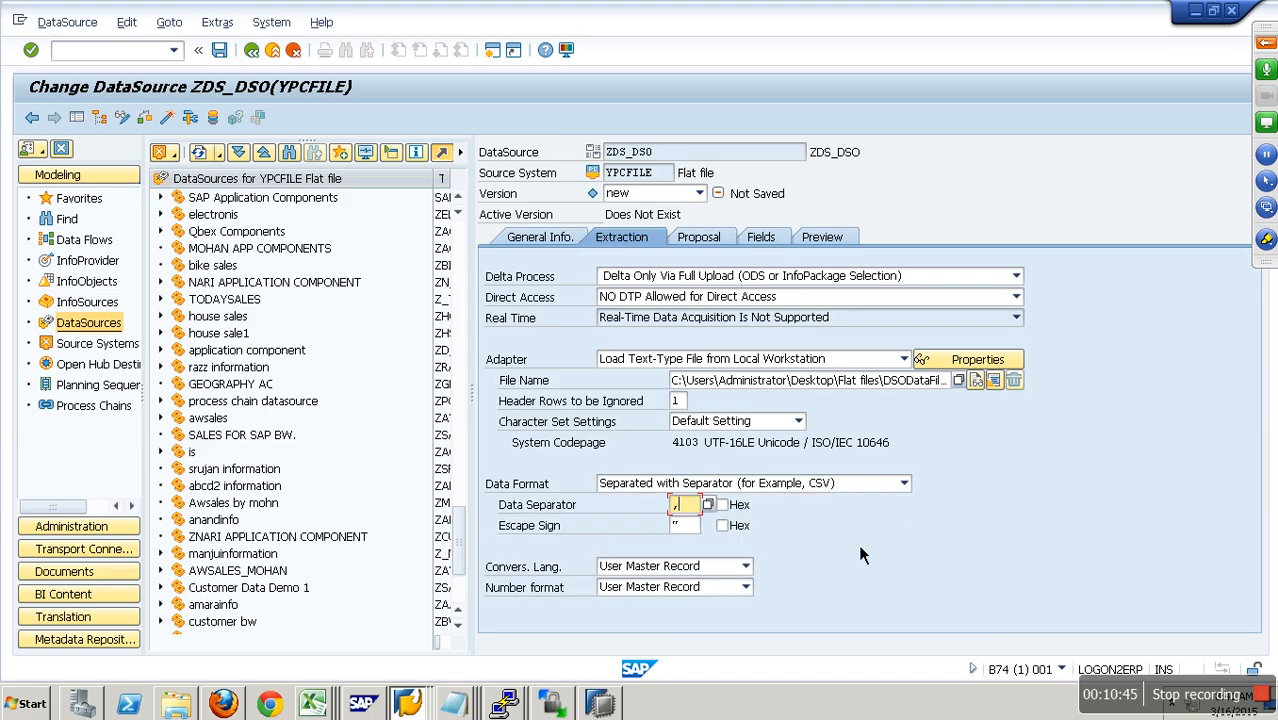
Step: Switch to the DSODataFile workbook in Excel, close it while saving its changes, and return to the DataSource in SAP
{"action": "right_click", "coordinate": [313, 704]}
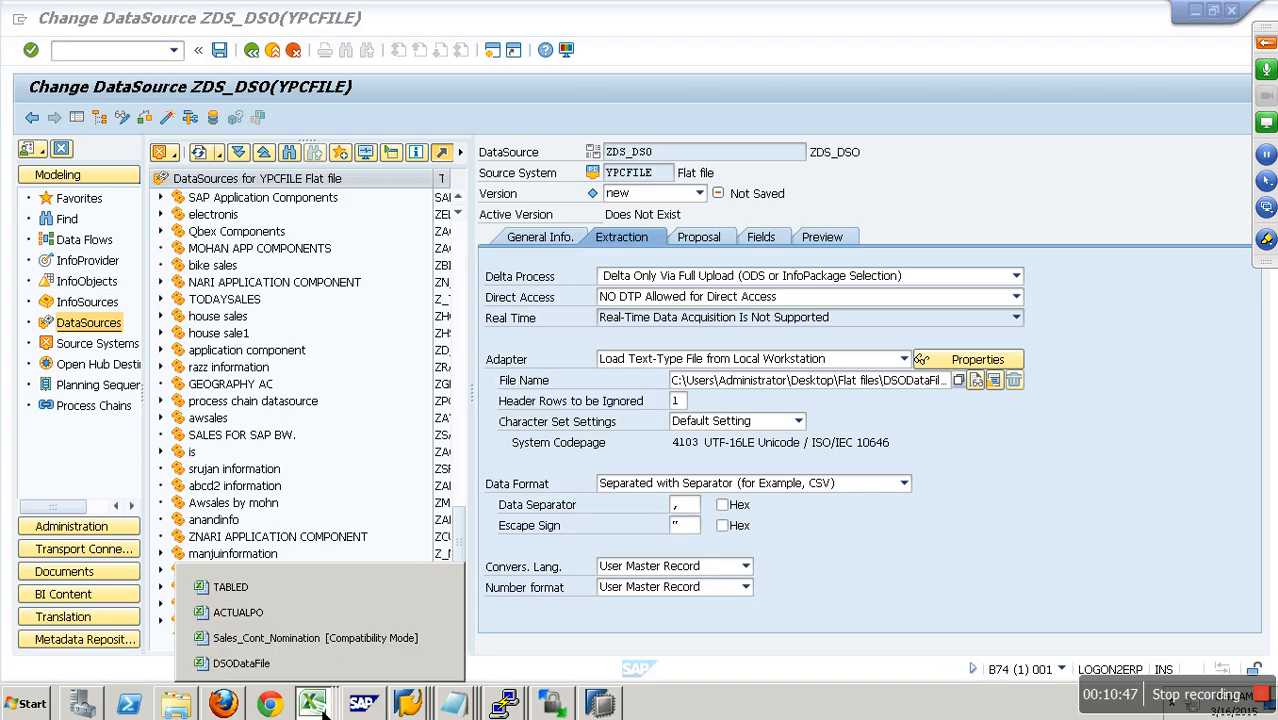
{"action": "left_click", "coordinate": [316, 668]}
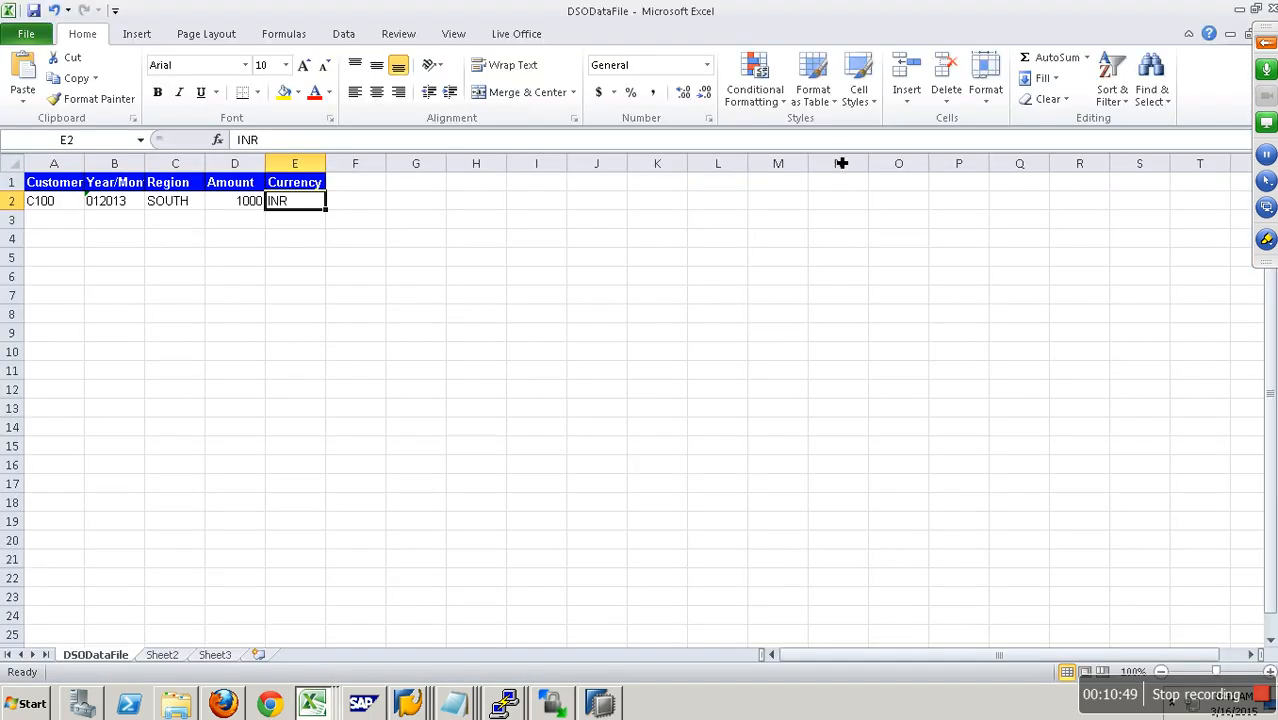
{"action": "double_click", "coordinate": [1112, 22]}
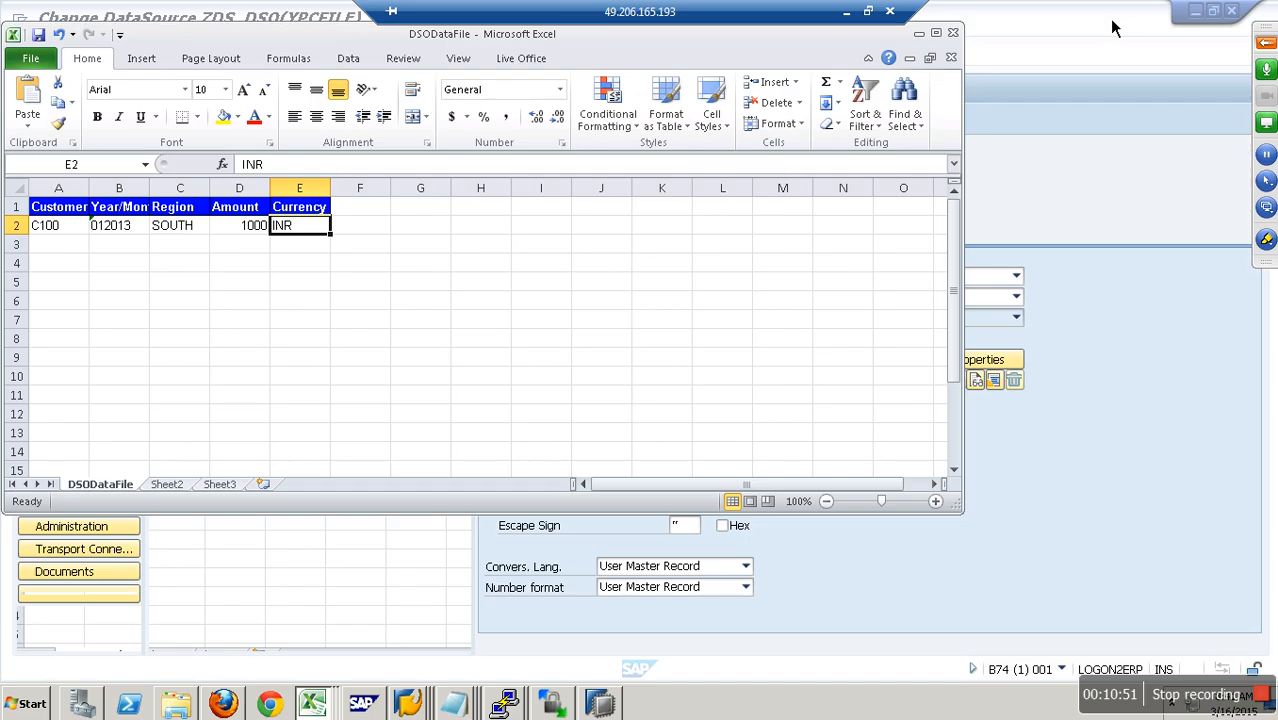
{"action": "left_click", "coordinate": [955, 62]}
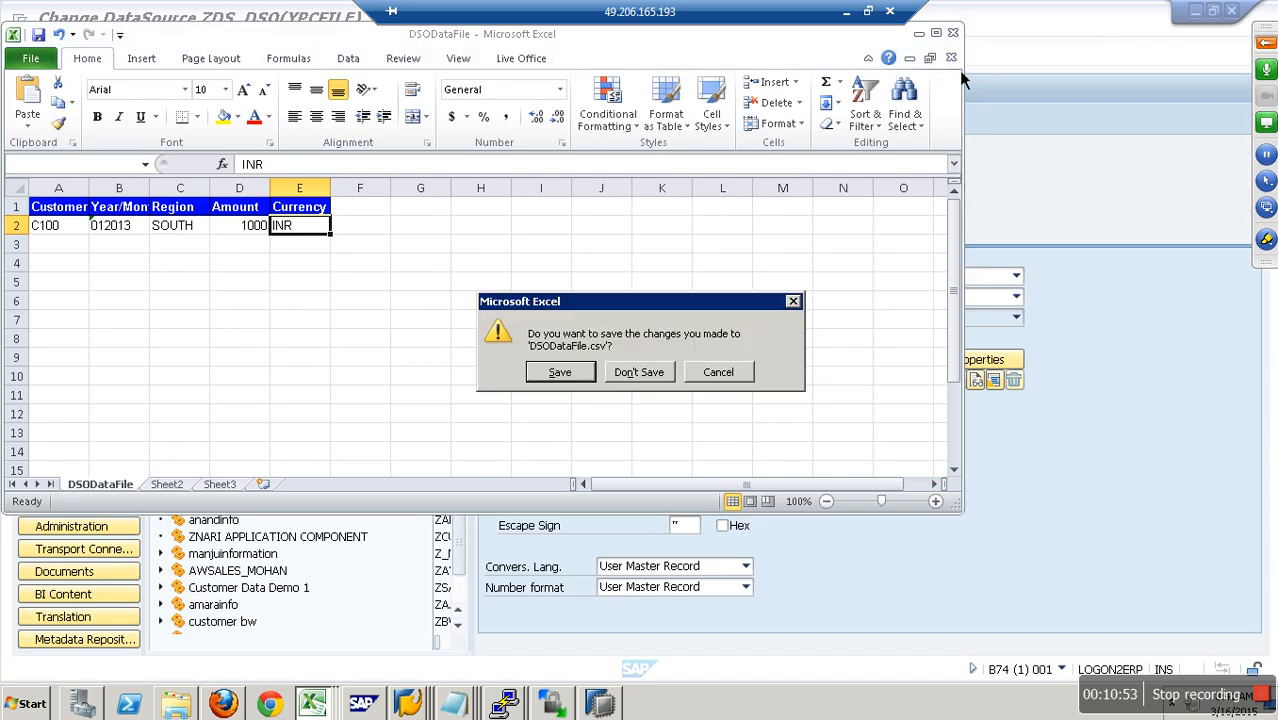
{"action": "left_click", "coordinate": [594, 373]}
{"action": "left_click", "coordinate": [570, 409]}
{"action": "left_click", "coordinate": [1034, 475]}
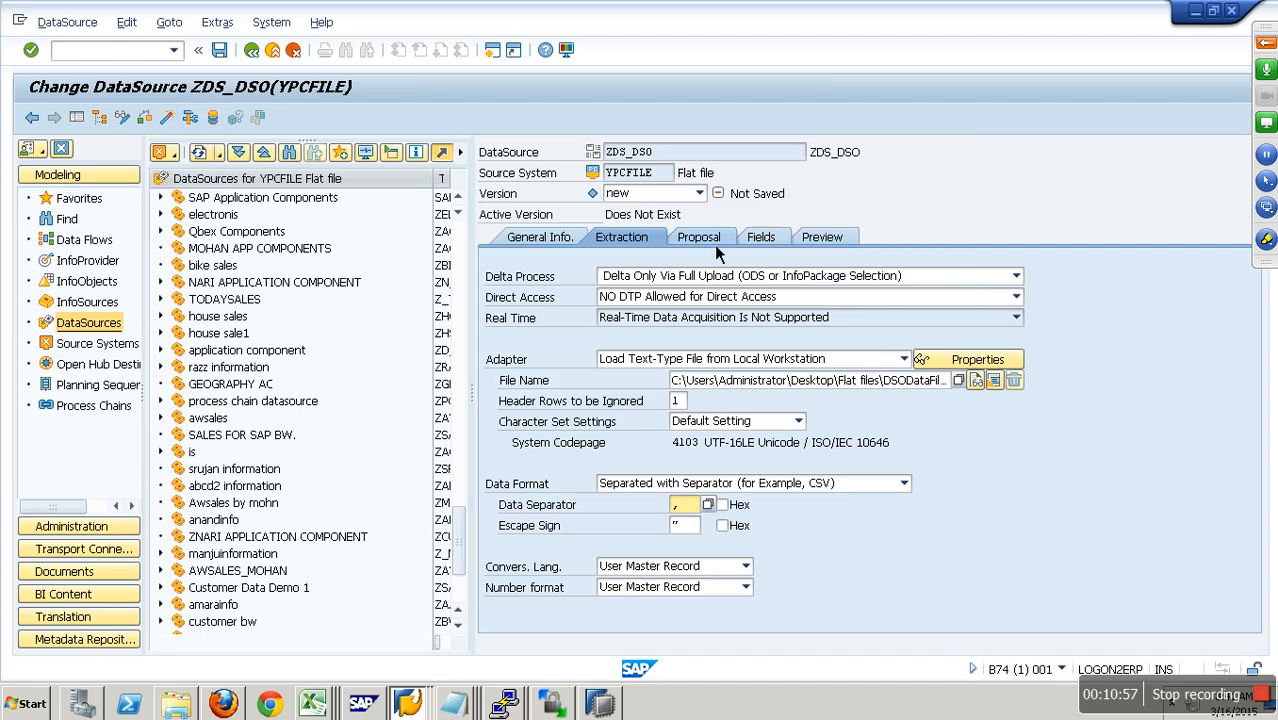
Step: Load the example data for the field proposal and allow SAP GUI to access DSODataFile.csv
{"action": "left_click", "coordinate": [714, 244]}
{"action": "left_click", "coordinate": [768, 298]}
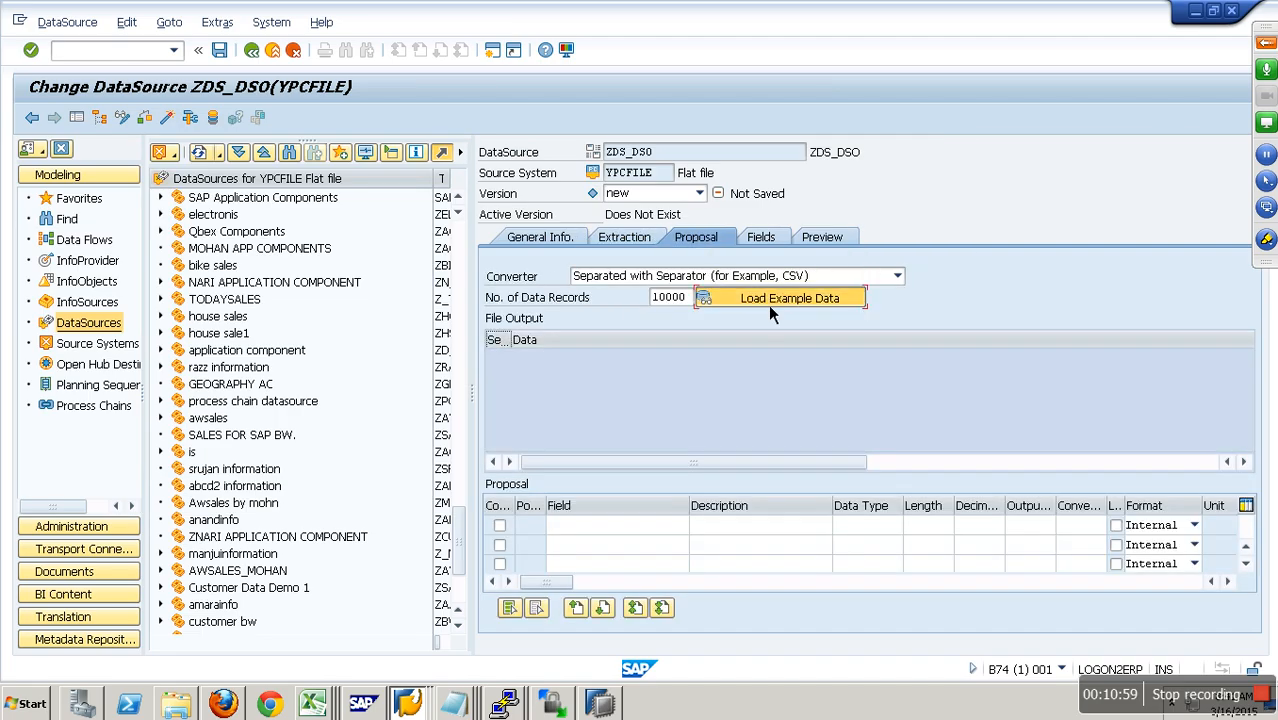
{"action": "left_click", "coordinate": [426, 349]}
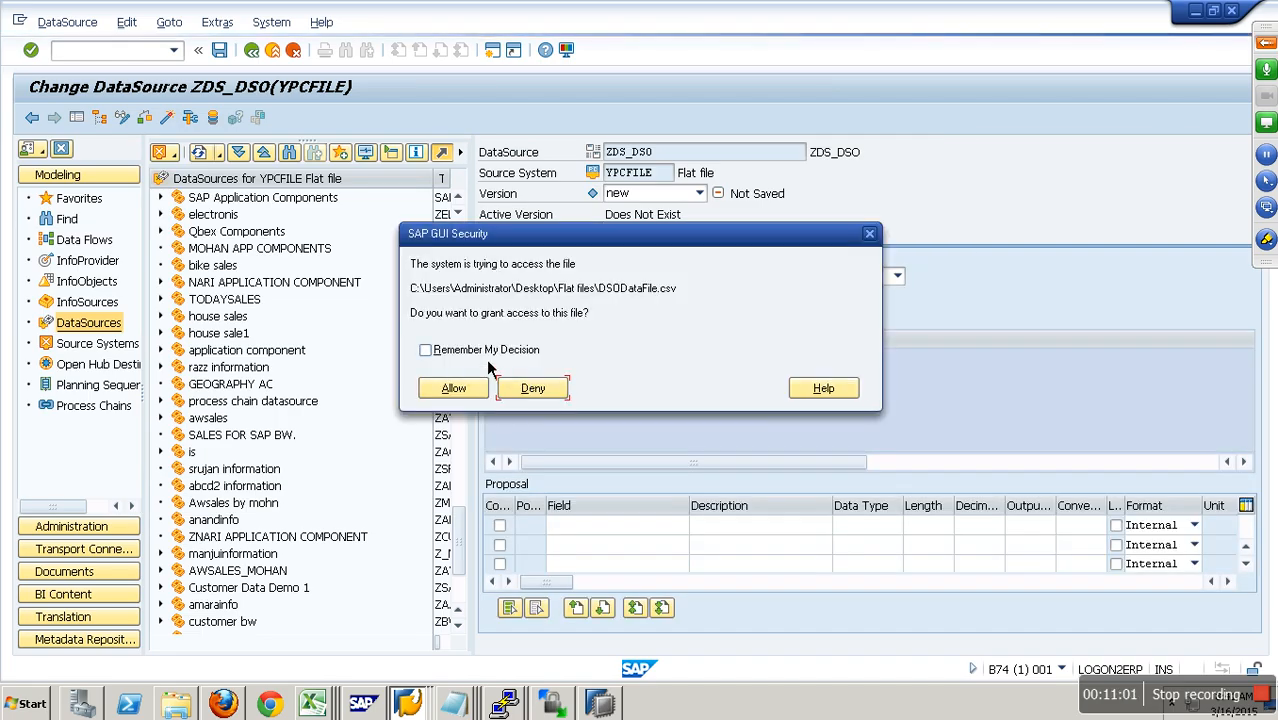
{"action": "left_click", "coordinate": [453, 388]}
Step: Set the data type of the YEARMONTH field to NUMC in the DataSource's field list
{"action": "left_click", "coordinate": [769, 247]}
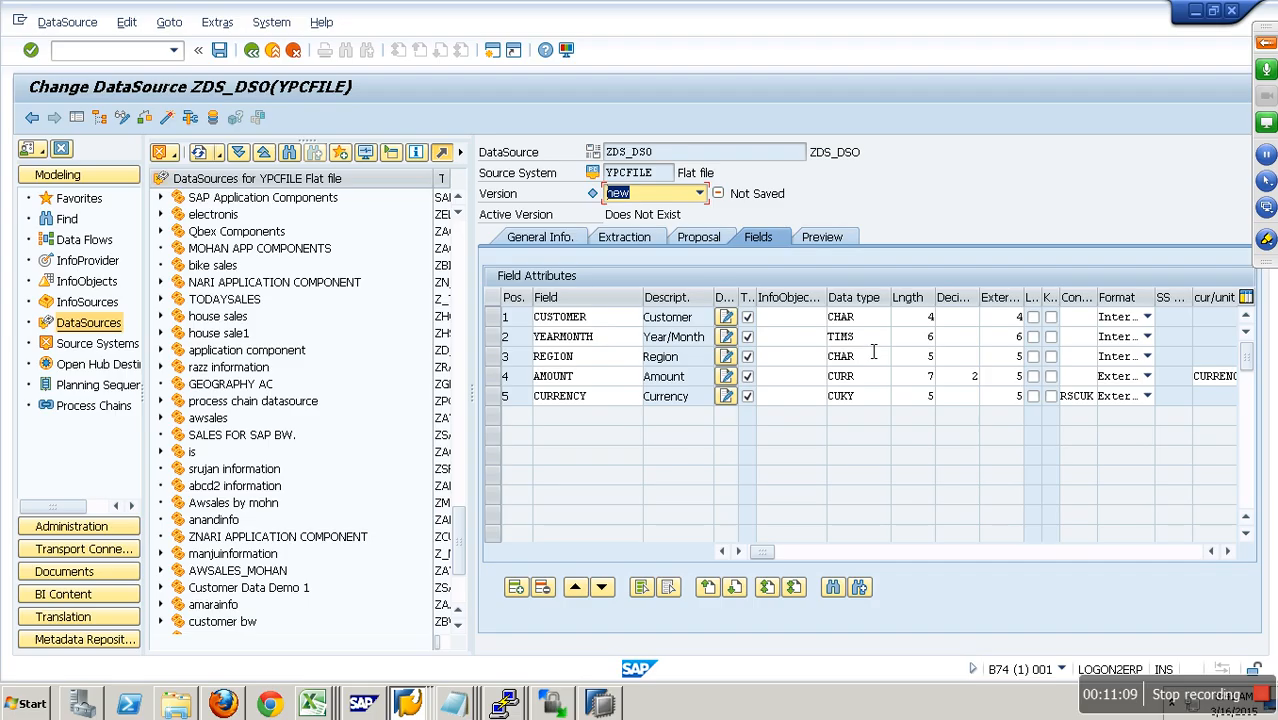
{"action": "double_click", "coordinate": [837, 338]}
{"action": "type", "text": "NUMC"}
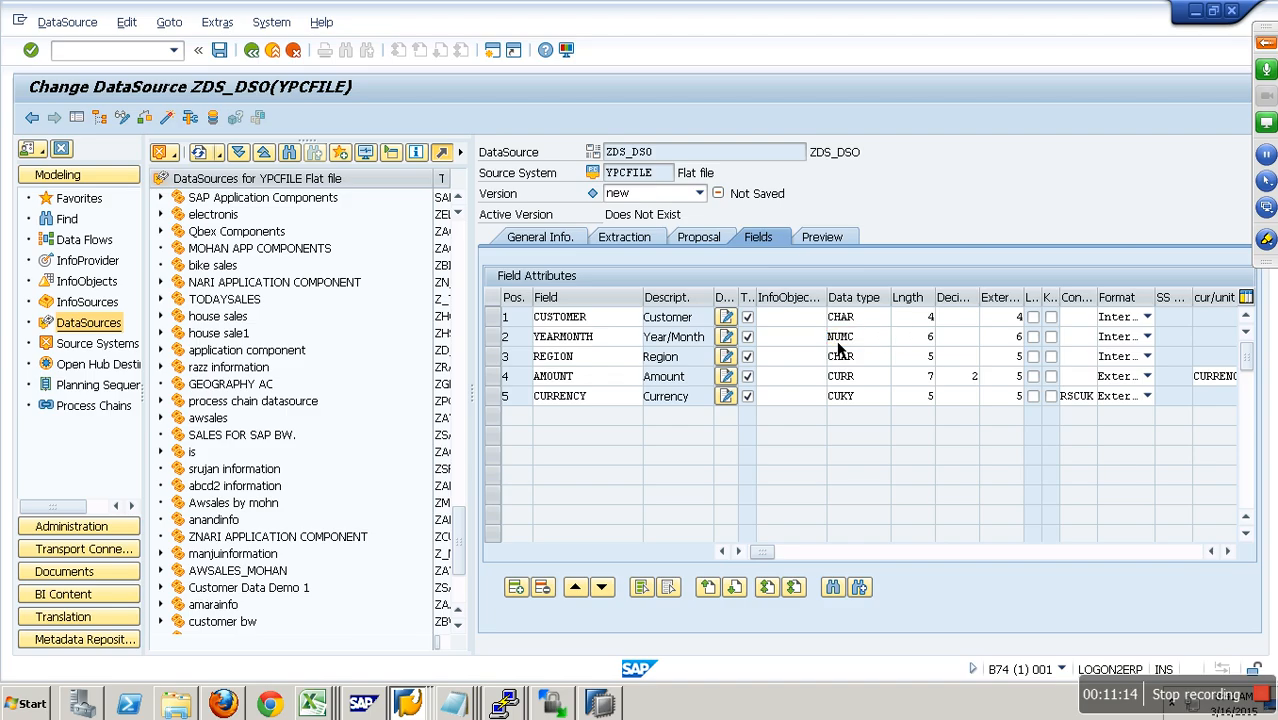
{"action": "key", "text": "Return"}
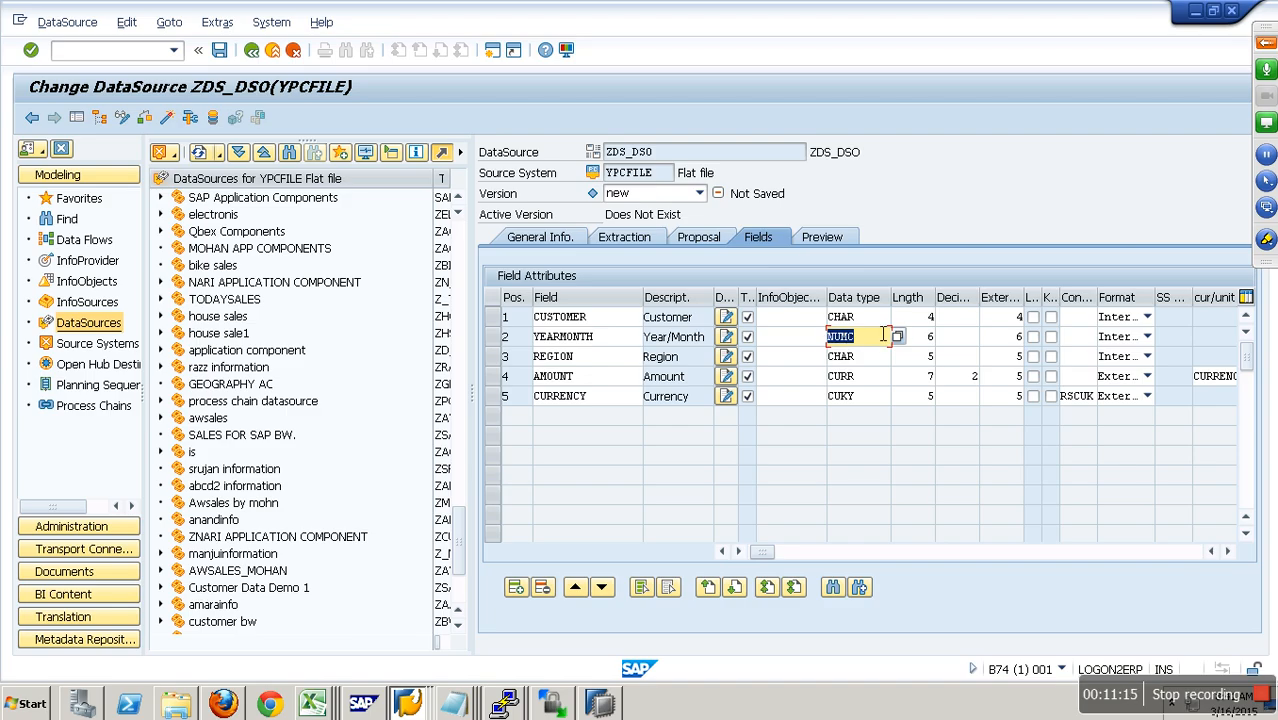
Step: Check the AMOUNT field's currency assignment against the CURRENCY field and activate the DataSource
{"action": "left_click", "coordinate": [883, 324]}
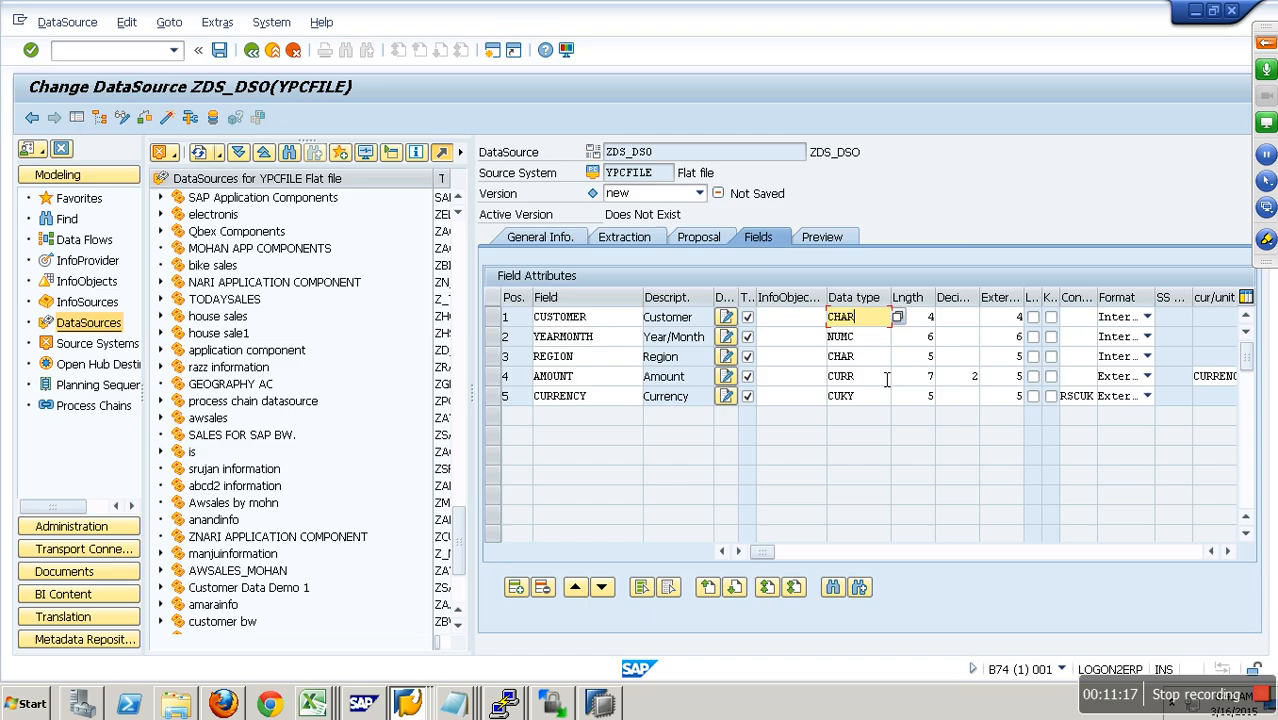
{"action": "left_click", "coordinate": [1231, 553]}
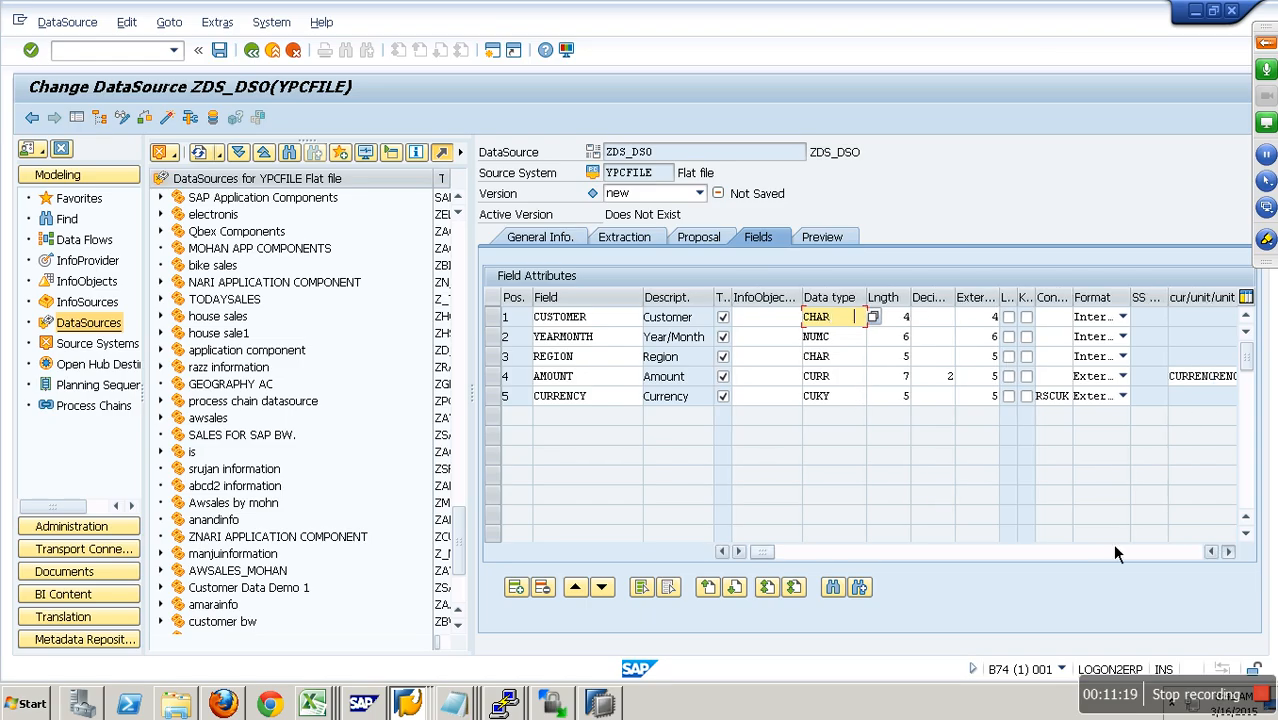
{"action": "left_click", "coordinate": [492, 376]}
{"action": "left_click", "coordinate": [1205, 382]}
{"action": "left_click", "coordinate": [601, 401]}
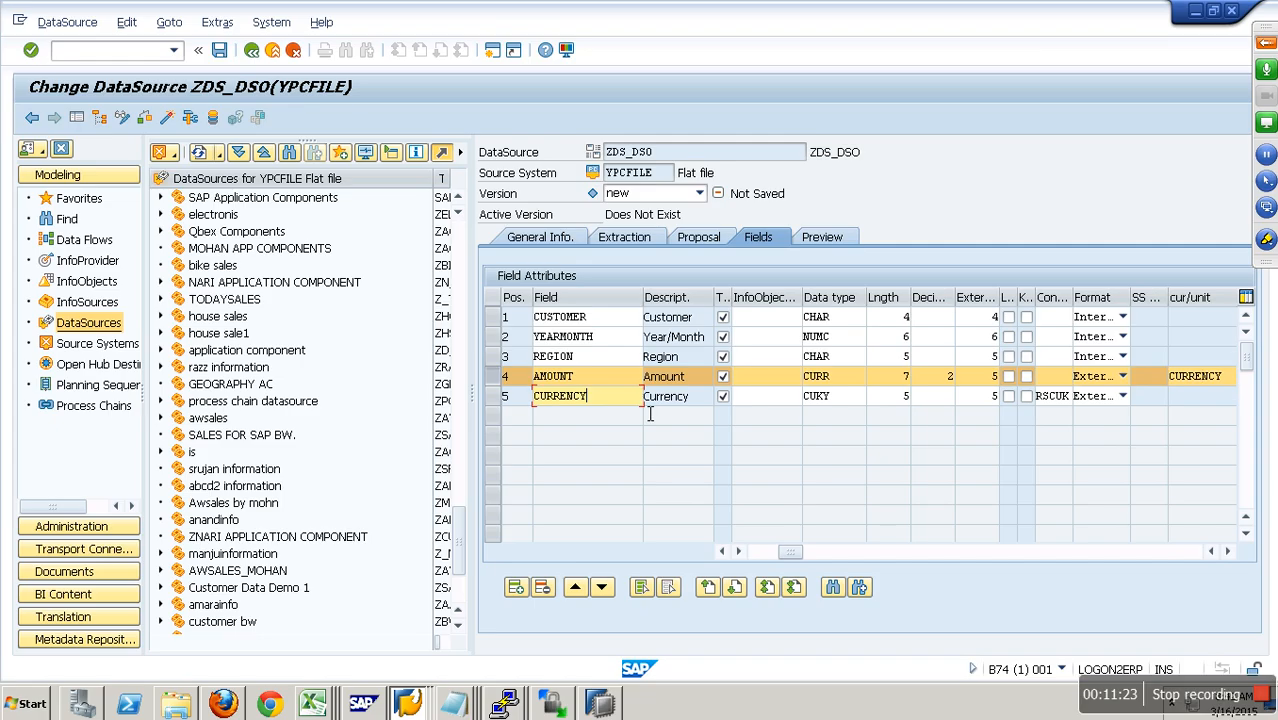
{"action": "left_click", "coordinate": [170, 118]}
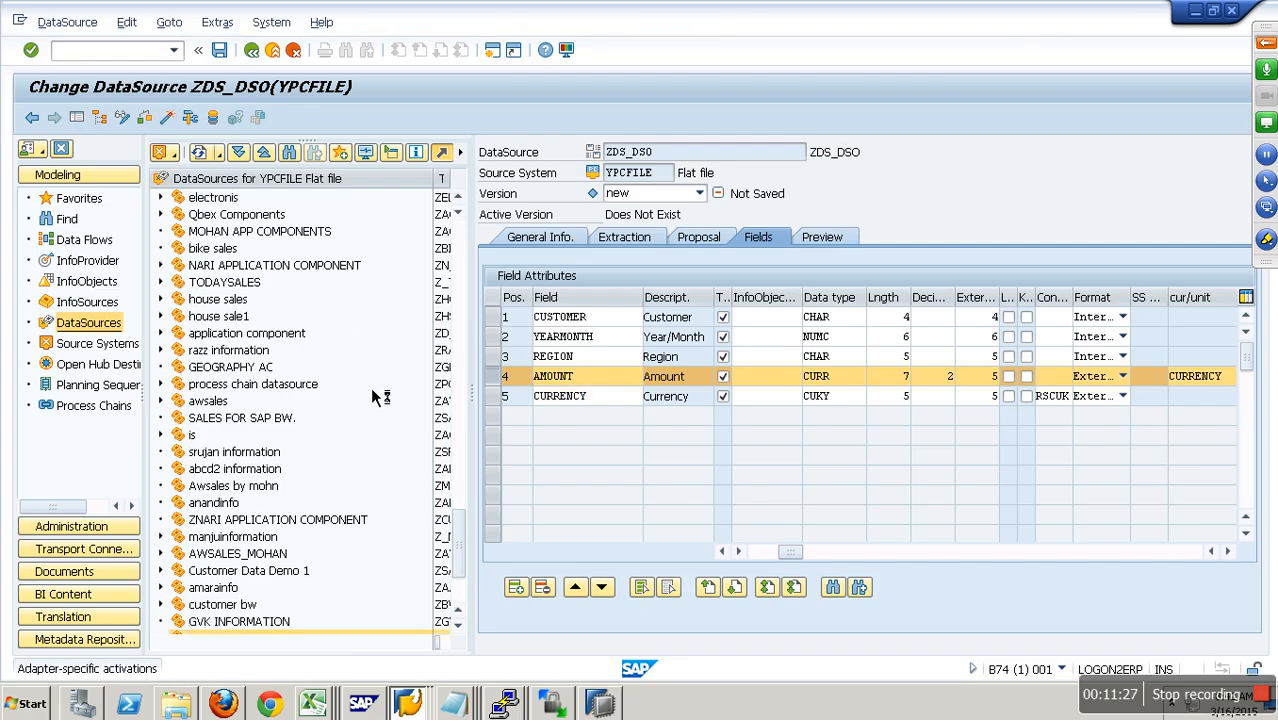
Step: Read the preview data of DataSource ZDS_DSO and return to the DataSources overview
{"action": "left_click", "coordinate": [833, 246]}
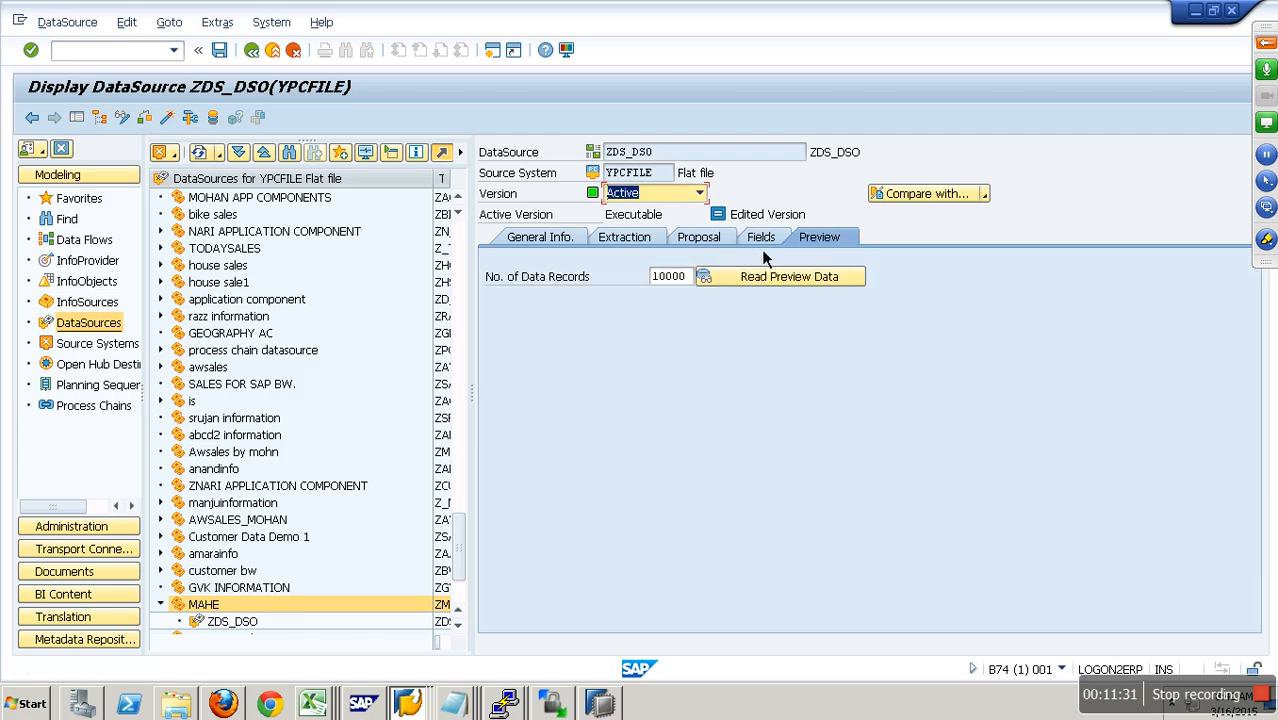
{"action": "left_click", "coordinate": [782, 280]}
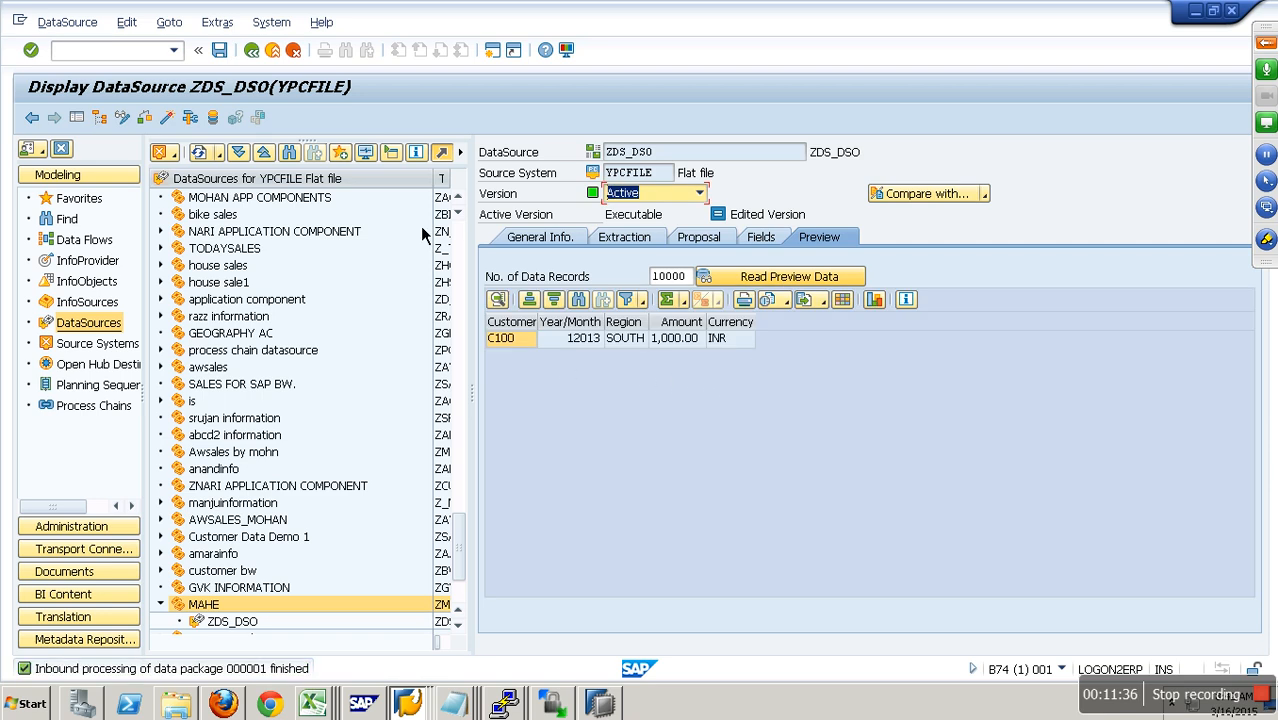
{"action": "left_click", "coordinate": [272, 50]}
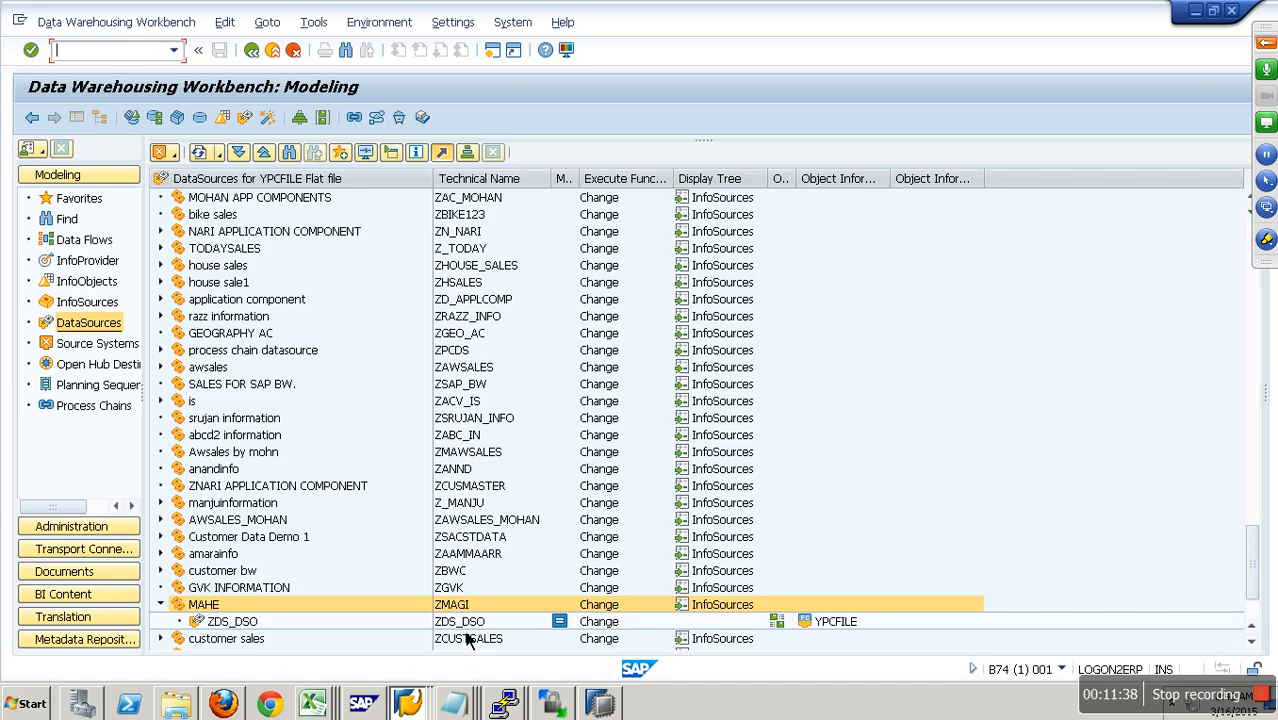
Step: Create a transformation for Demo Standard DSO (ZZ_SALES) from favorites, with DataSource ZDS_DSO of source system YPCFILE as its source
{"action": "left_click", "coordinate": [82, 201]}
{"action": "right_click", "coordinate": [285, 350]}
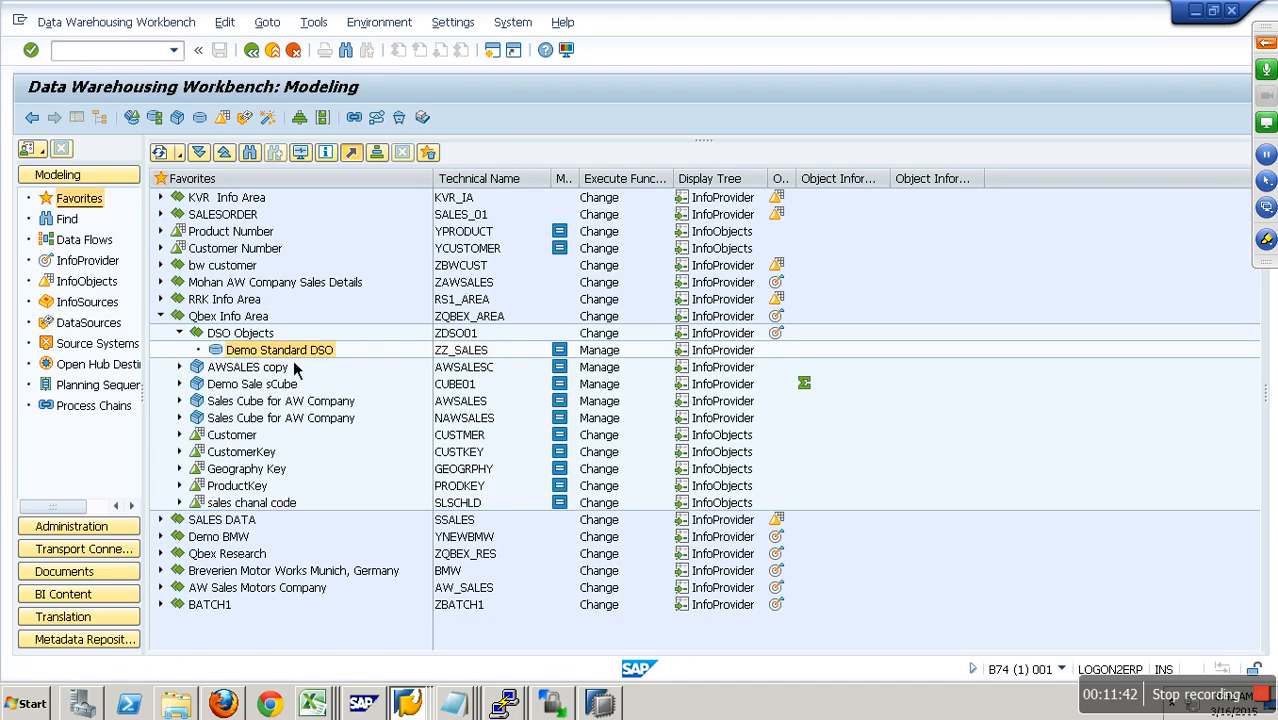
{"action": "left_click", "coordinate": [372, 582]}
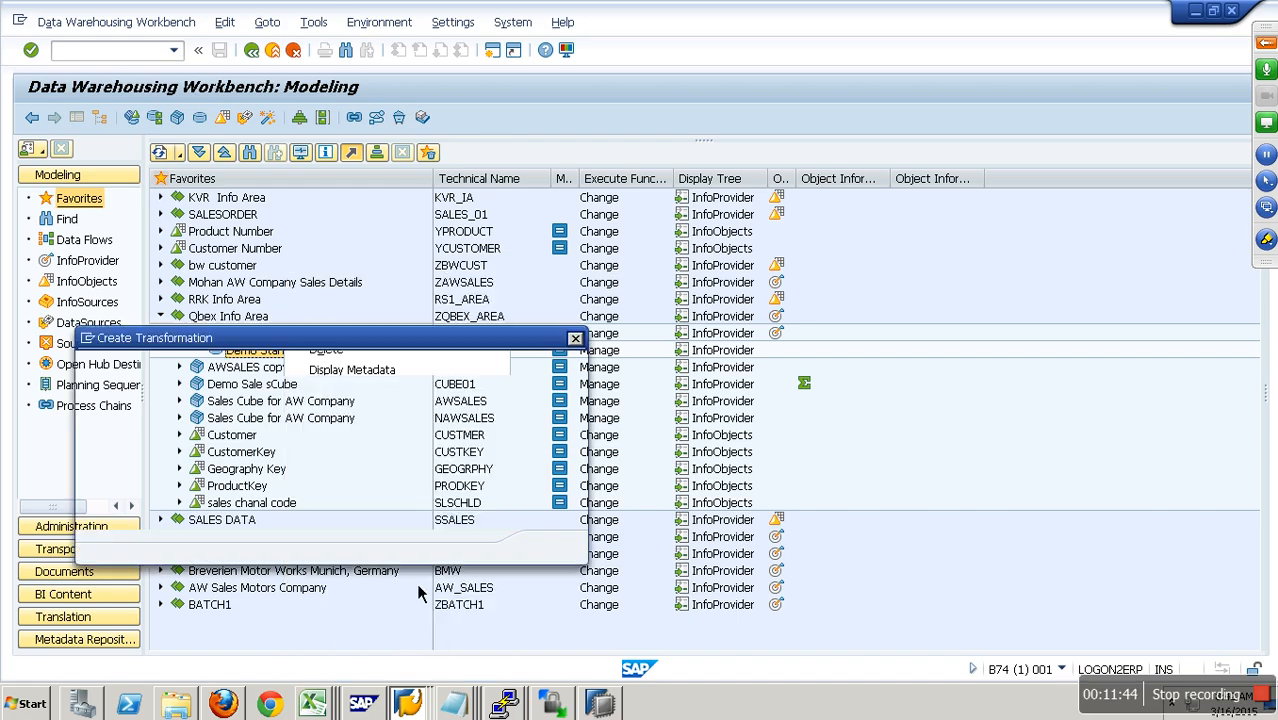
{"action": "left_click", "coordinate": [320, 471]}
{"action": "left_click", "coordinate": [270, 486]}
{"action": "type", "text": "ZDS_DSO"}
{"action": "left_click", "coordinate": [260, 515]}
{"action": "left_click", "coordinate": [252, 548]}
{"action": "left_click", "coordinate": [552, 570]}
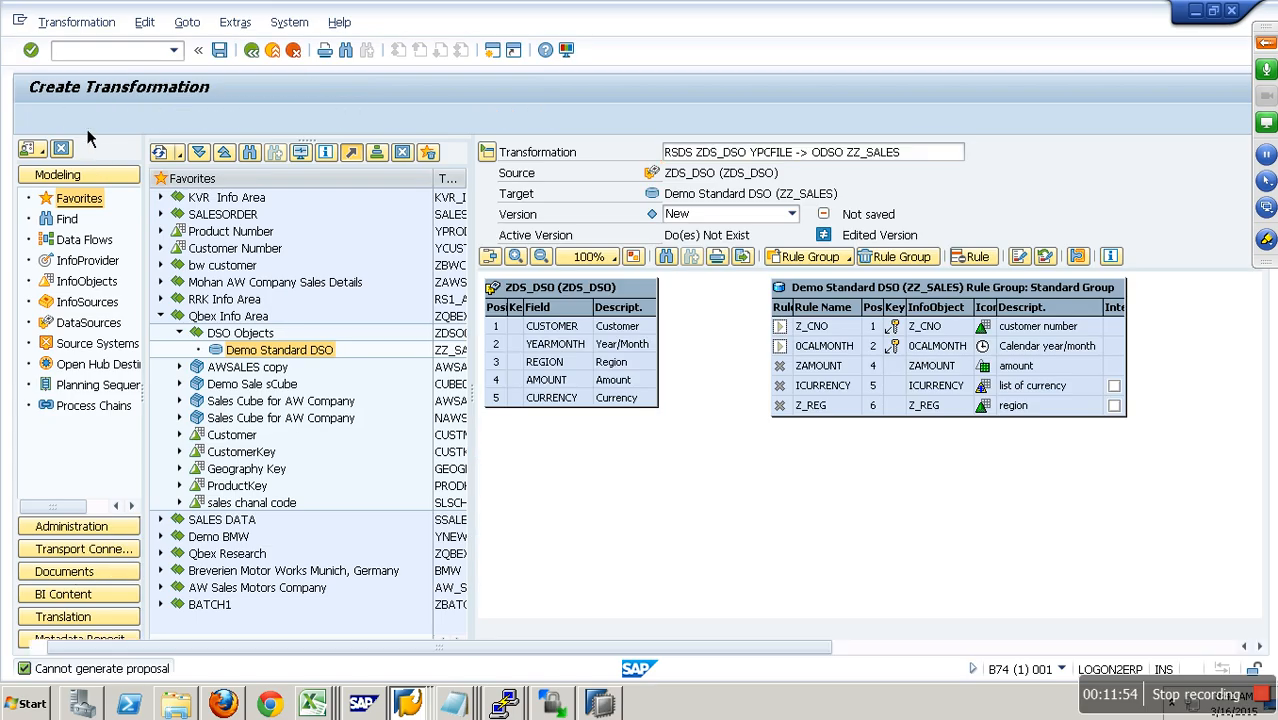
Step: Map CUSTOMER to Z_CNO, YEARMONTH to 0CALMONTH, REGION to Z_REG, AMOUNT to ZAMOUNT and CURRENCY to ICURRENCY in the transformation
{"action": "left_click_drag", "start_coordinate": [190, 331], "coordinate": [375, 341]}
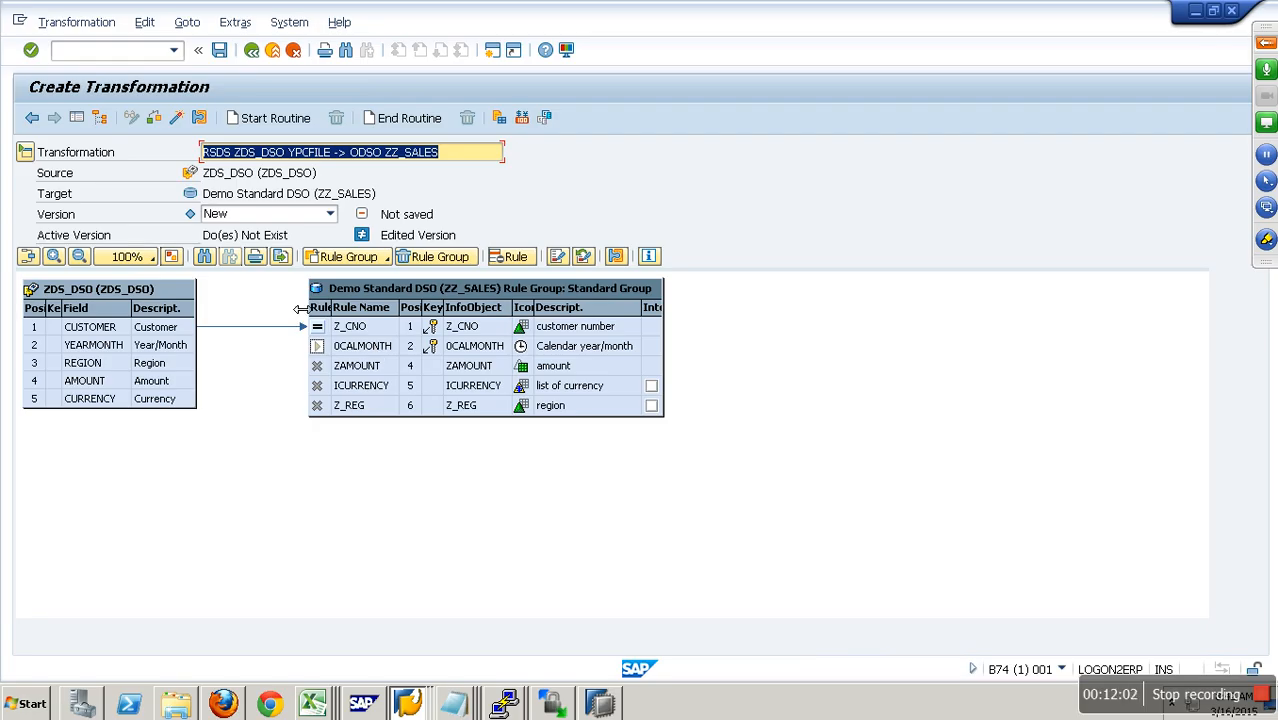
{"action": "left_click_drag", "start_coordinate": [190, 345], "coordinate": [345, 346]}
{"action": "left_click", "coordinate": [476, 420]}
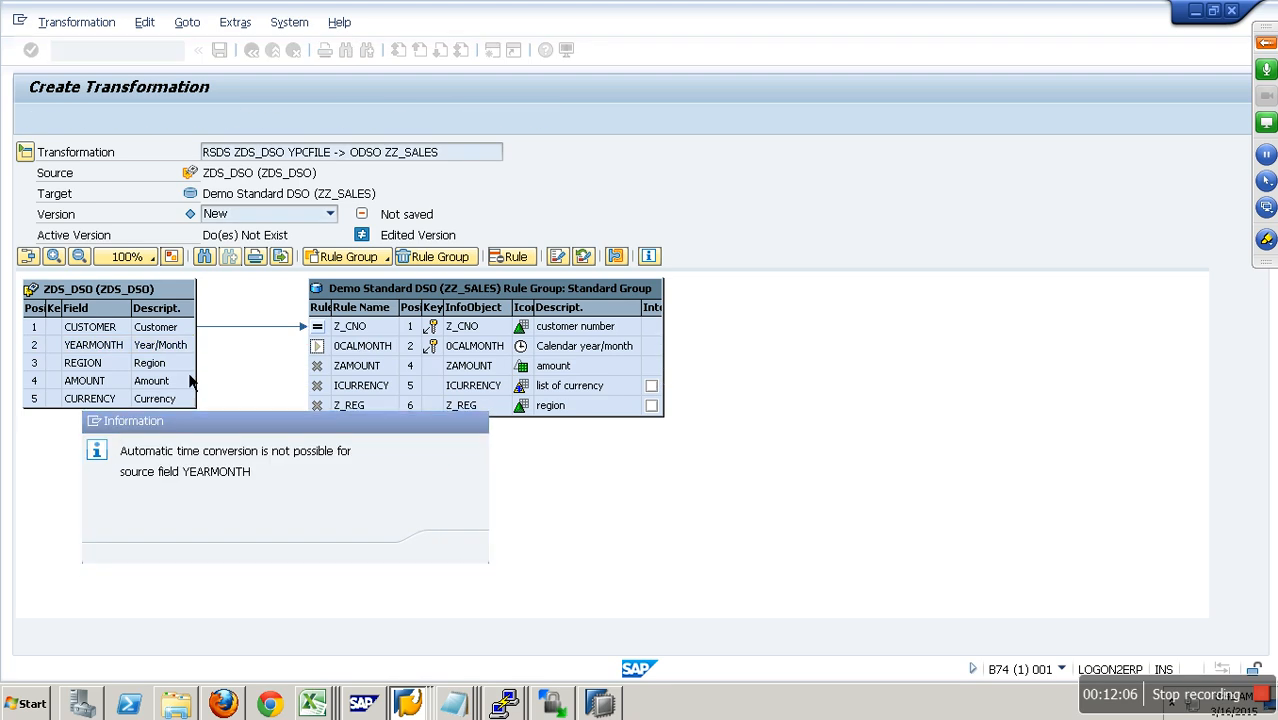
{"action": "left_click_drag", "start_coordinate": [190, 363], "coordinate": [373, 409]}
{"action": "left_click_drag", "start_coordinate": [188, 381], "coordinate": [372, 367]}
{"action": "left_click_drag", "start_coordinate": [188, 400], "coordinate": [366, 388]}
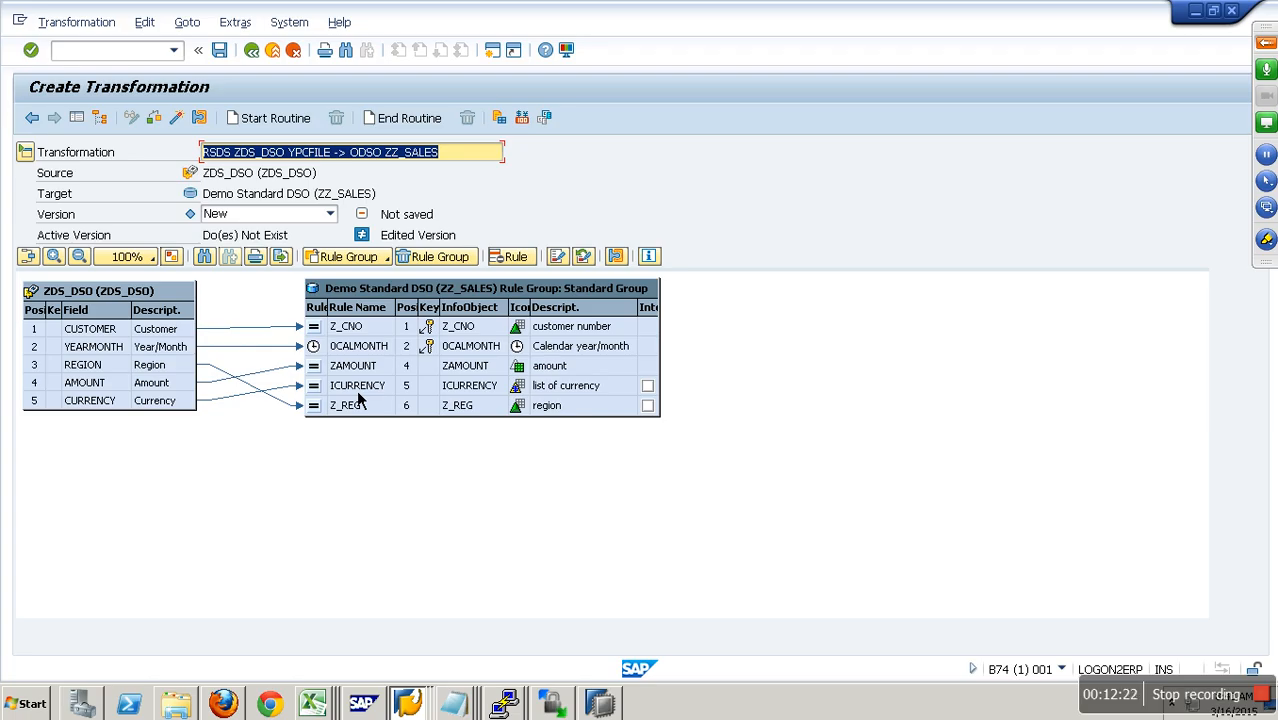
Step: Activate the transformation from ZDS_DSO to ZZ_SALES, dismiss the activation log and return to the favorites overview
{"action": "left_click", "coordinate": [184, 122]}
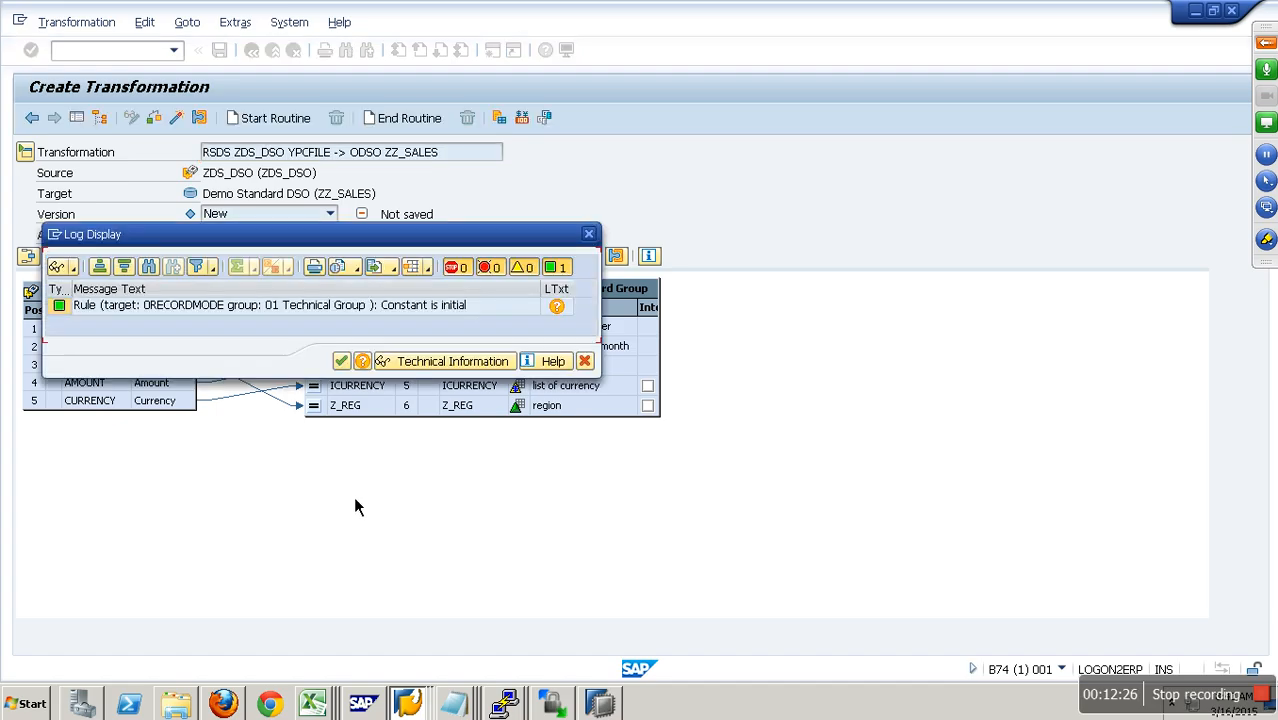
{"action": "left_click", "coordinate": [341, 361]}
{"action": "left_click", "coordinate": [251, 50]}
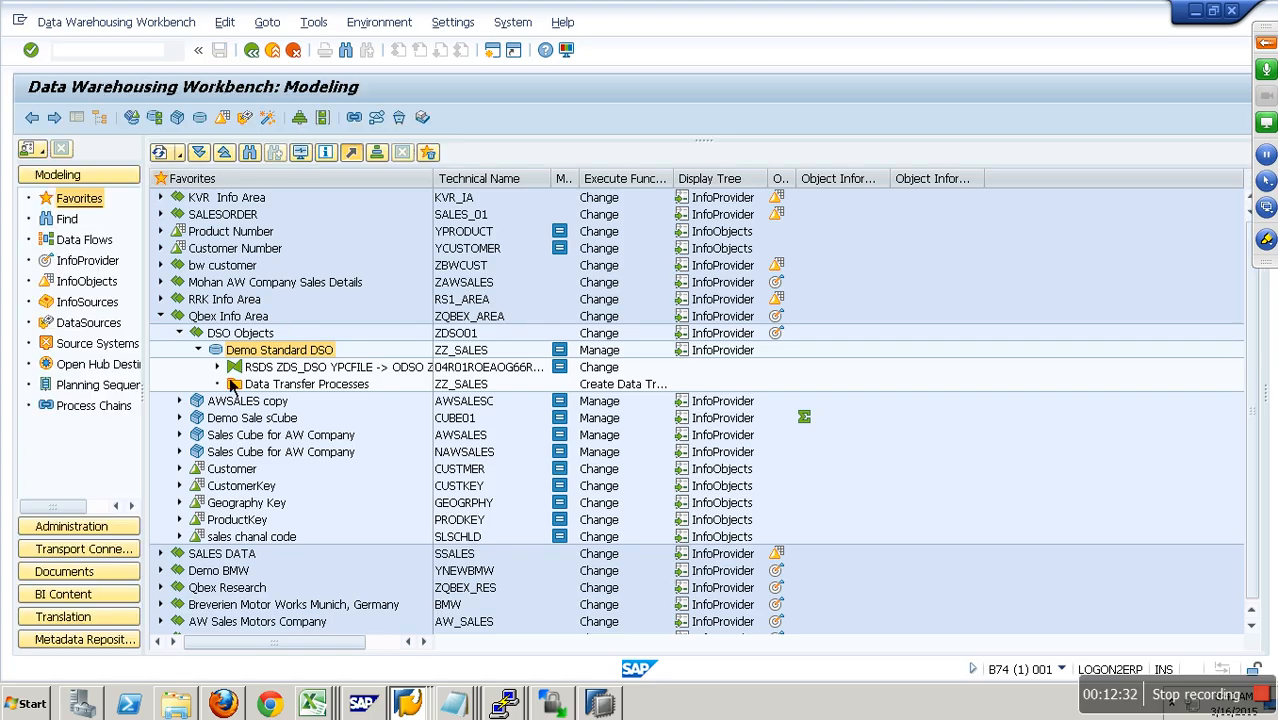
Step: Create and save an InfoPackage described as LOAD IP DSO DATA for DataSource ZDS_DSO under the ZZ_SALES transformation
{"action": "left_click", "coordinate": [217, 367]}
{"action": "right_click", "coordinate": [270, 390]}
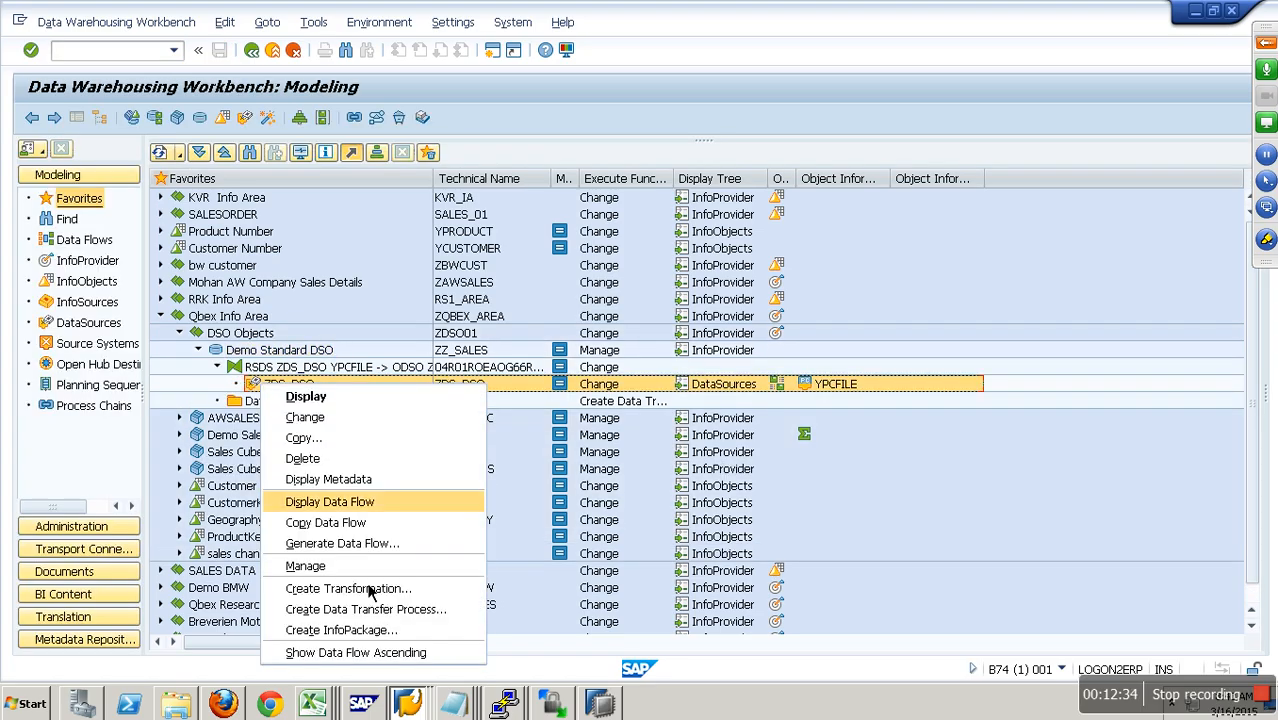
{"action": "left_click", "coordinate": [372, 630]}
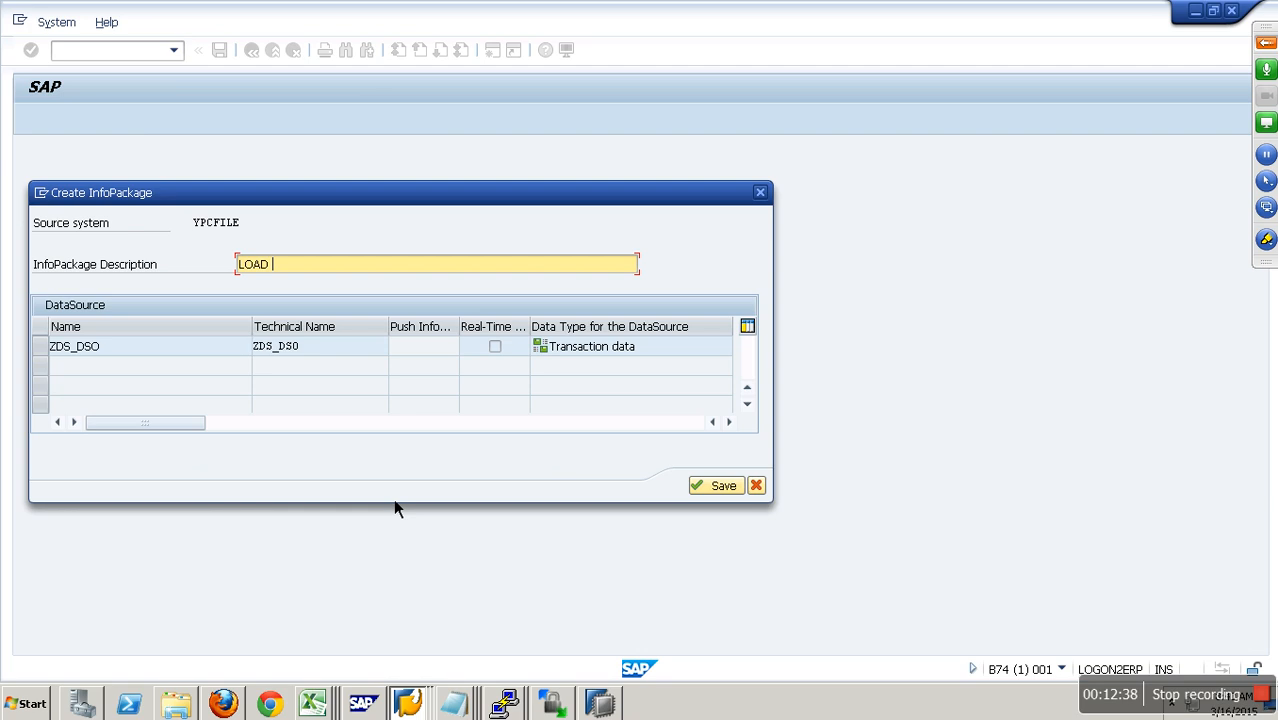
{"action": "type", "text": "LOAD IP DSO DATA"}
{"action": "key", "text": "Return"}
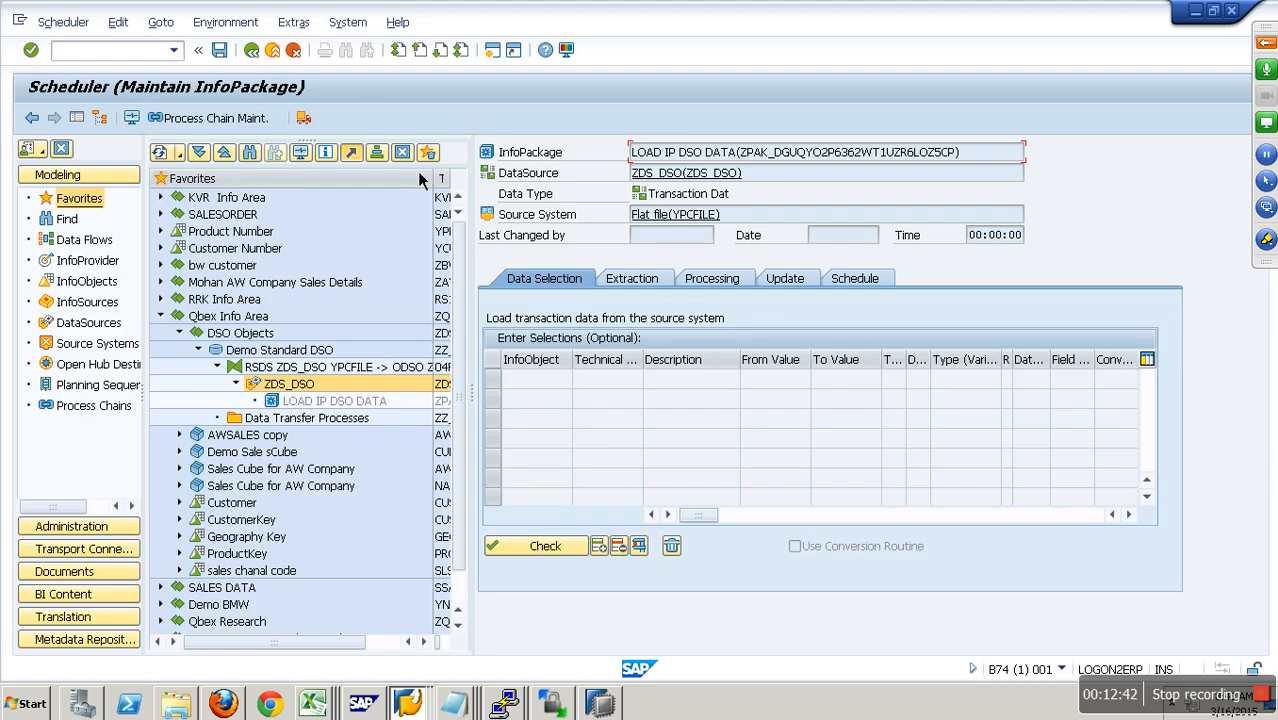
{"action": "left_click", "coordinate": [226, 55]}
{"action": "left_click", "coordinate": [276, 54]}
Step: Create a standard data transfer process from ZDS_DSO / YPCFILE to ZZ_SALES with the proposed settings and activate it
{"action": "right_click", "coordinate": [340, 420]}
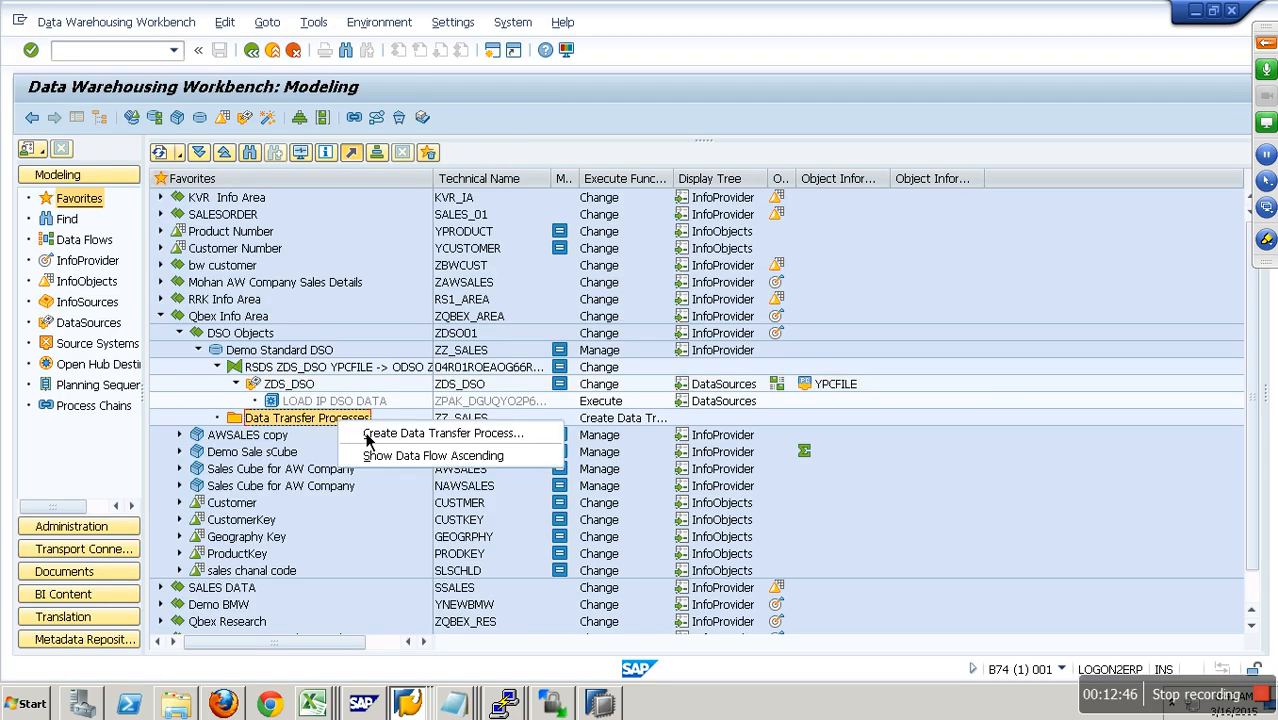
{"action": "left_click", "coordinate": [387, 437]}
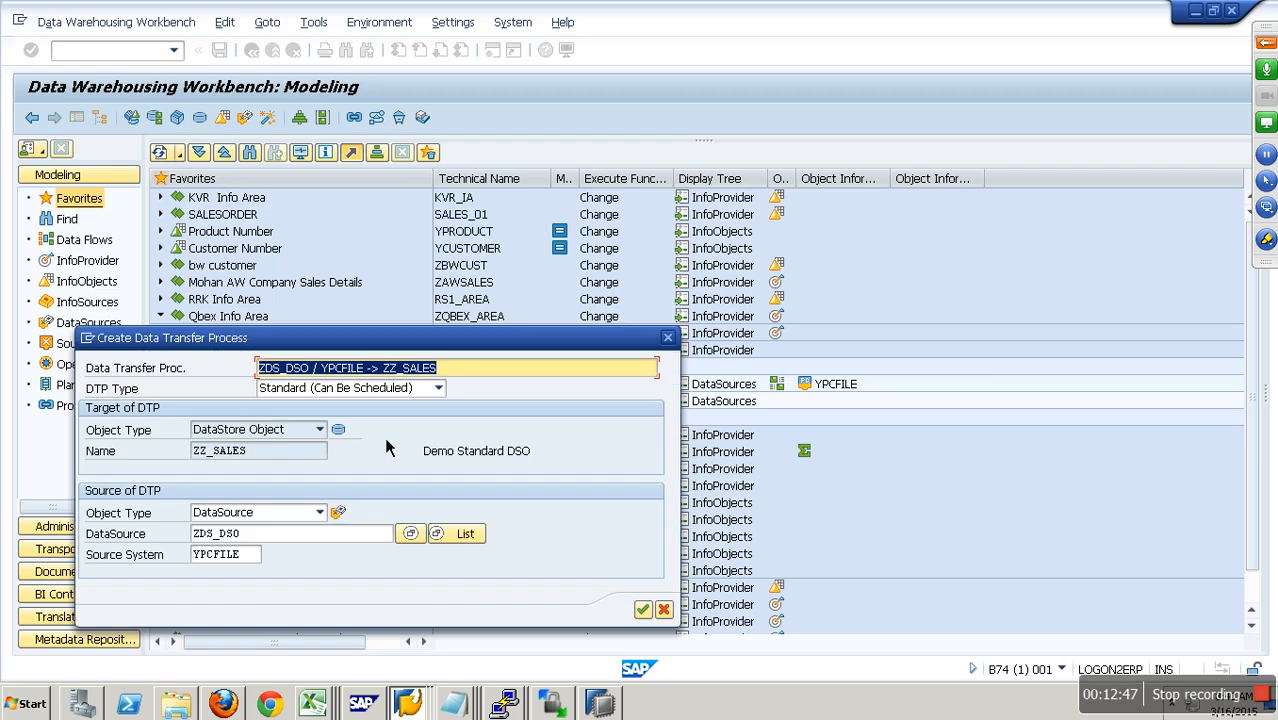
{"action": "key", "text": "Return"}
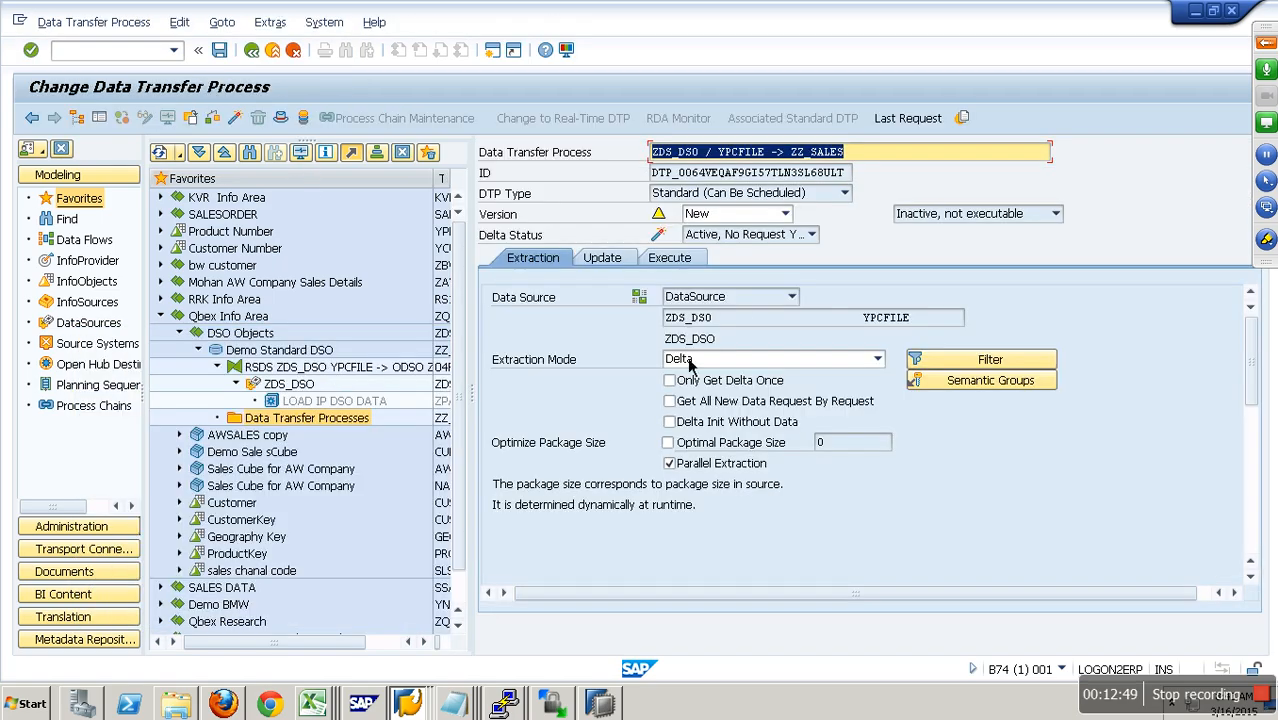
{"action": "left_click", "coordinate": [234, 118]}
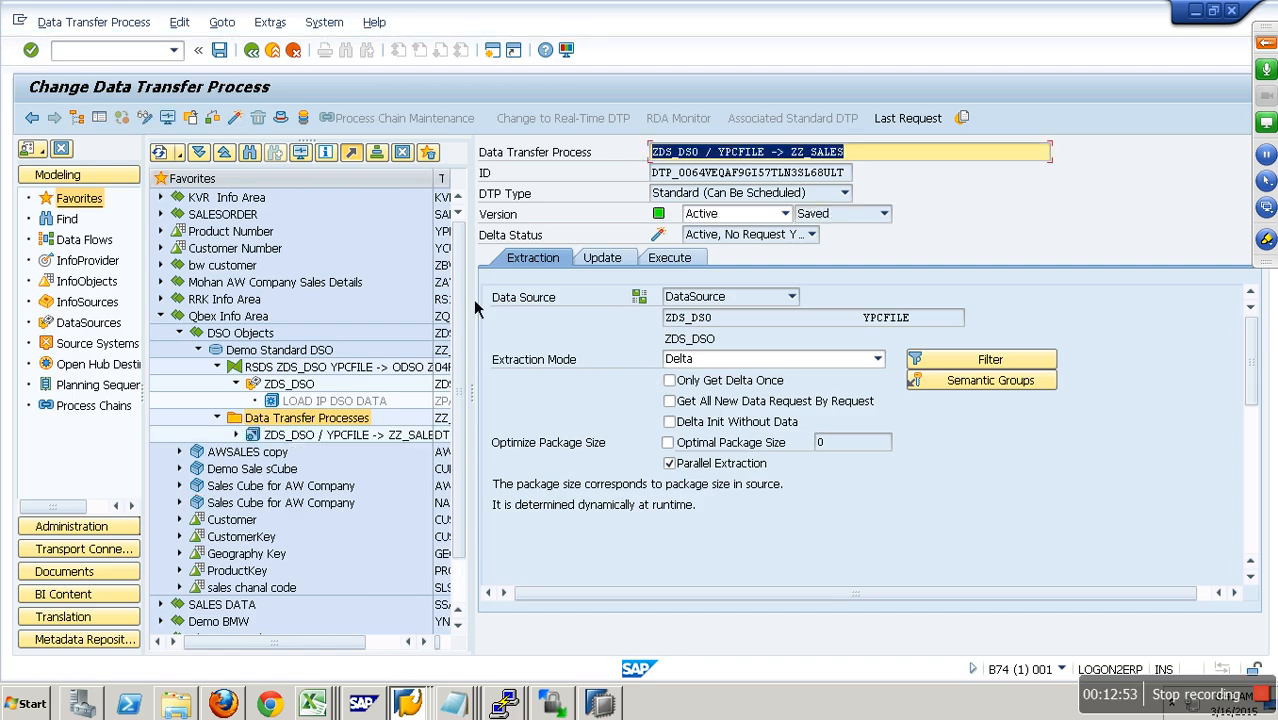
{"action": "left_click", "coordinate": [273, 51]}
Step: Start the data load of InfoPackage LOAD IP DSO DATA immediately, allowing file access to DSODataFile.csv and remembering the decision
{"action": "double_click", "coordinate": [366, 401]}
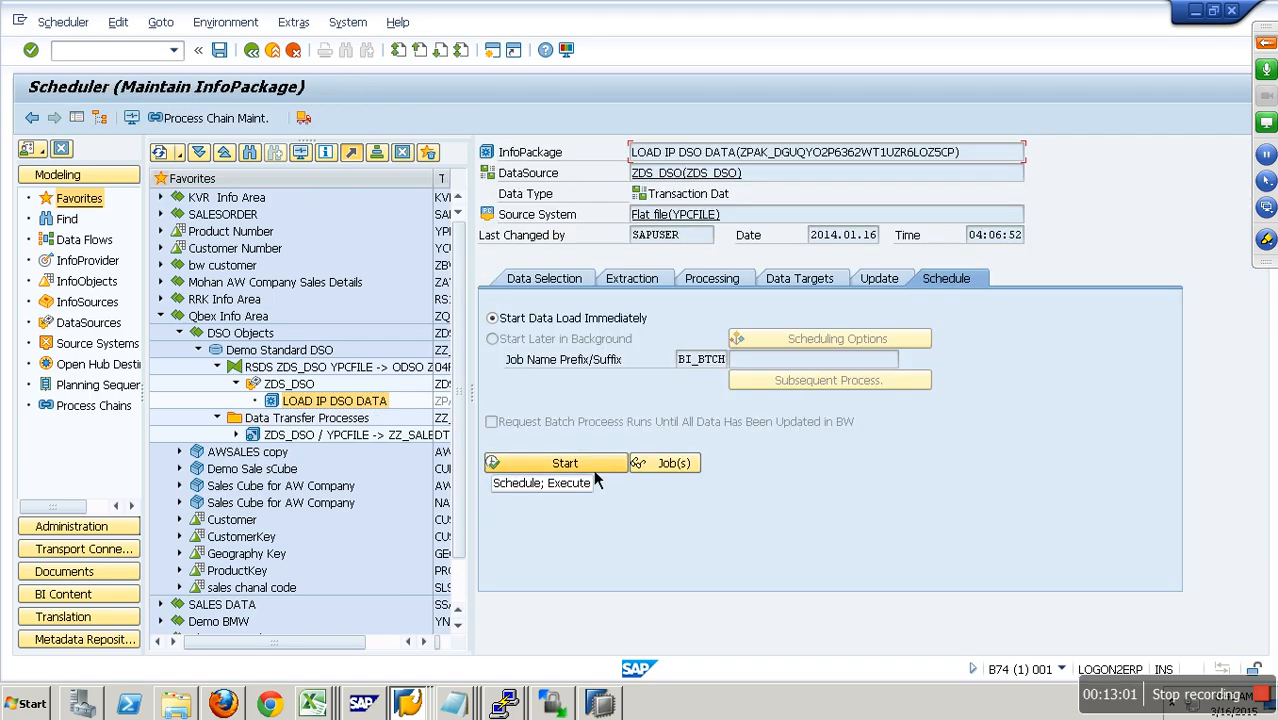
{"action": "left_click", "coordinate": [594, 469]}
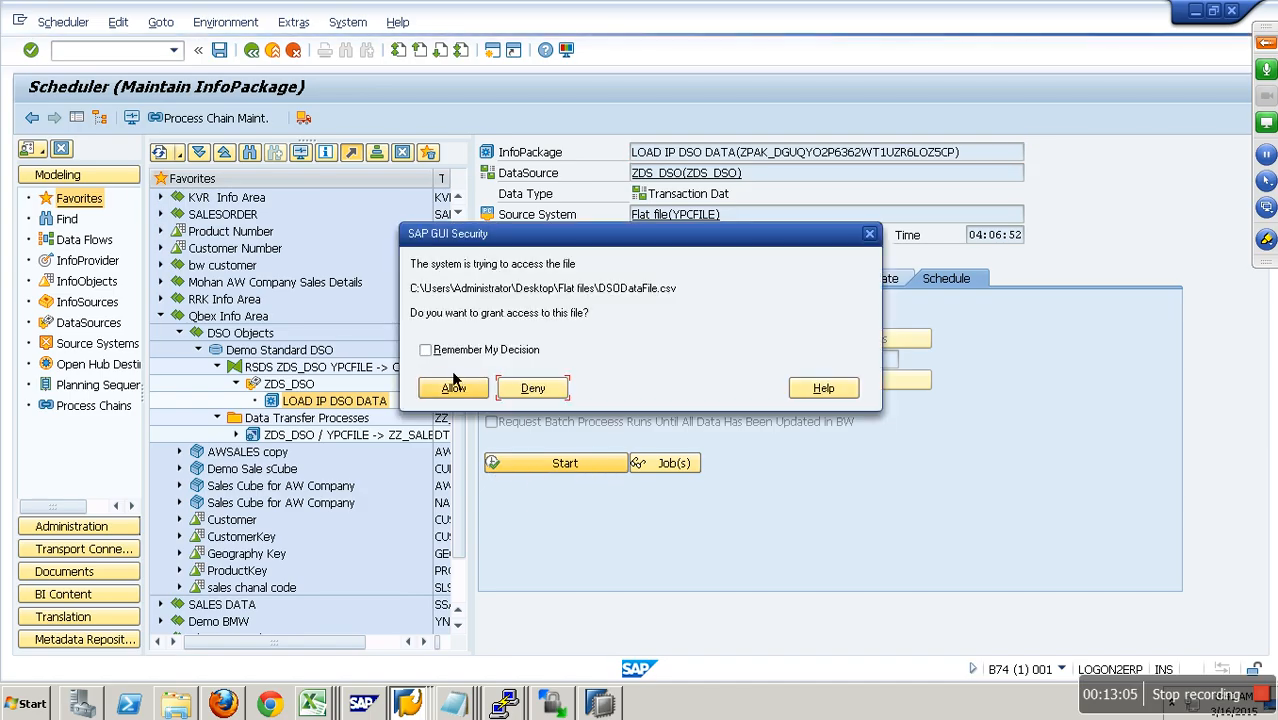
{"action": "left_click", "coordinate": [425, 350]}
{"action": "left_click", "coordinate": [453, 388]}
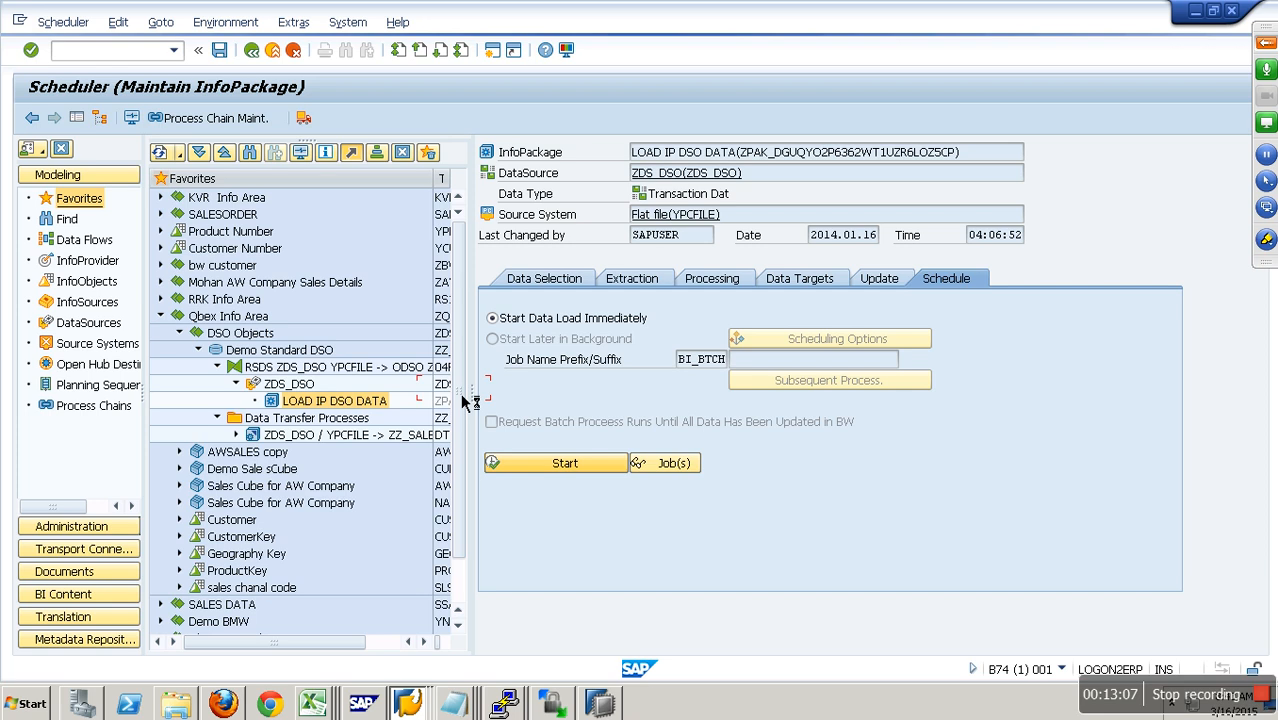
Step: Check the load status of LOAD IP DSO DATA in the InfoPackage monitor and return to the favorites overview
{"action": "left_click", "coordinate": [131, 117]}
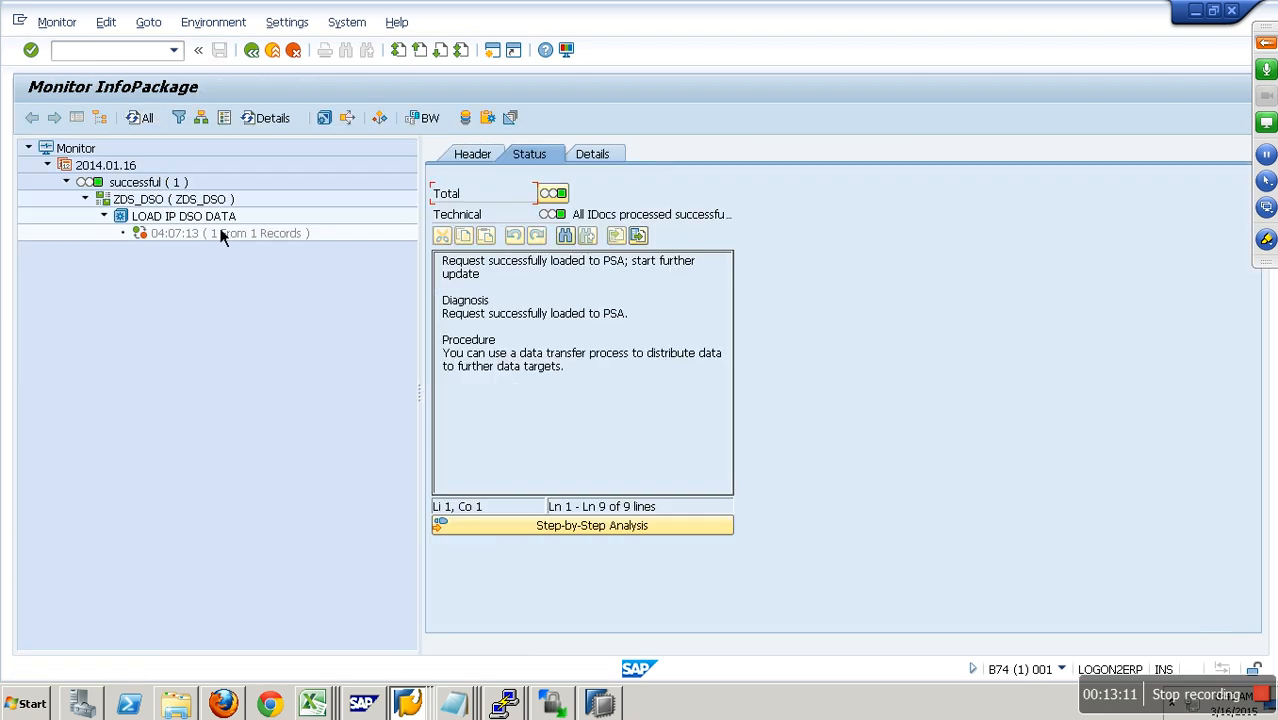
{"action": "left_click", "coordinate": [243, 238]}
{"action": "left_click", "coordinate": [272, 50]}
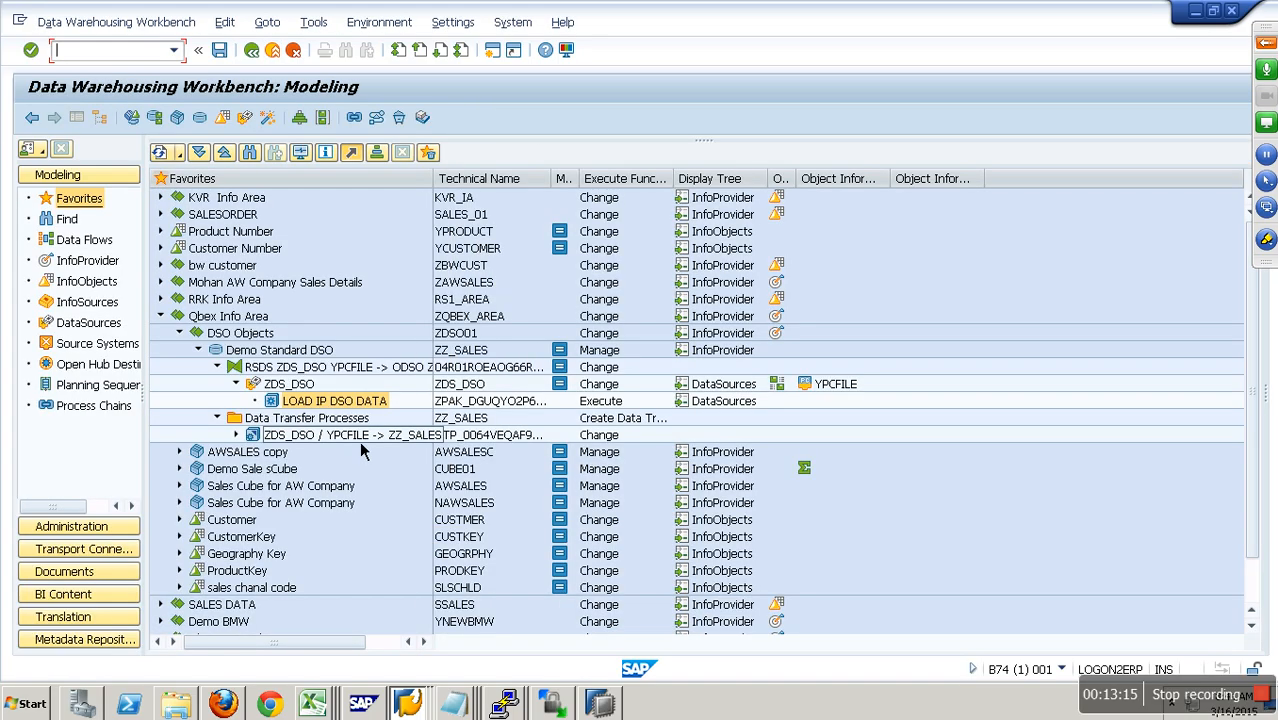
Step: Execute the data transfer process ZDS_DSO / YPCFILE -> ZZ_SALES, check its request monitor and return to the overview
{"action": "left_click", "coordinate": [359, 437]}
{"action": "double_click", "coordinate": [416, 437]}
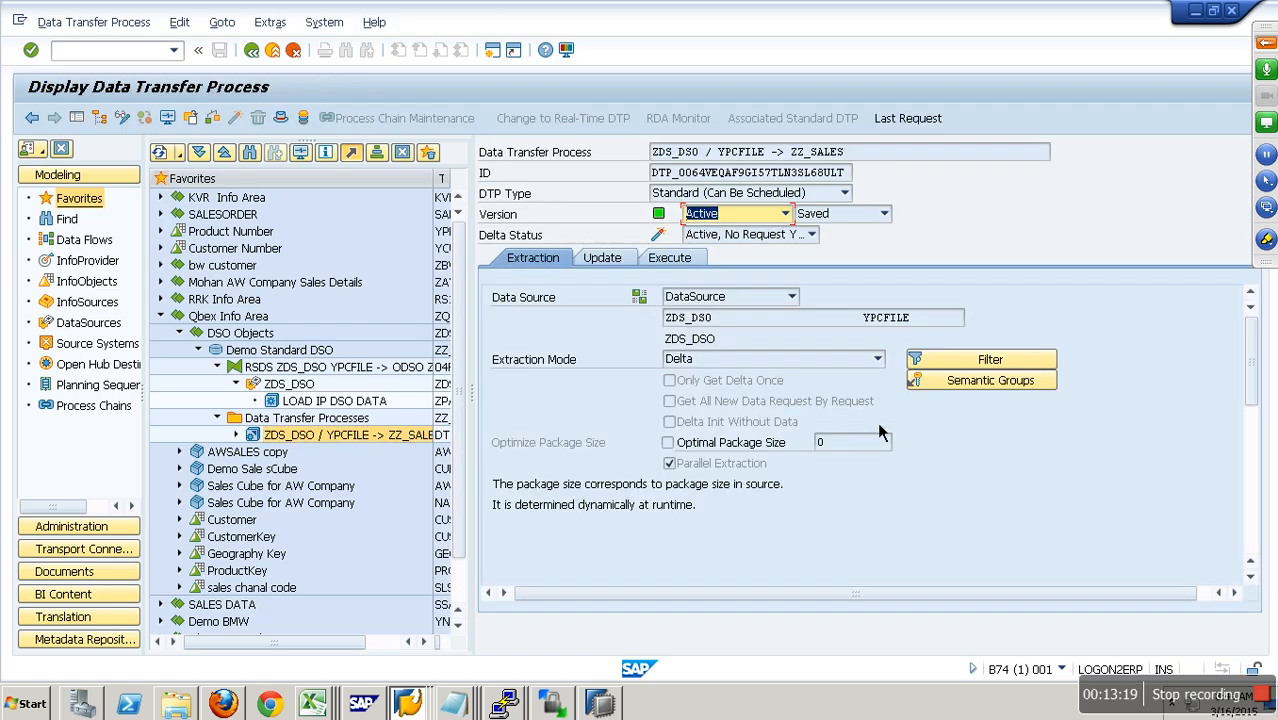
{"action": "left_click", "coordinate": [695, 262]}
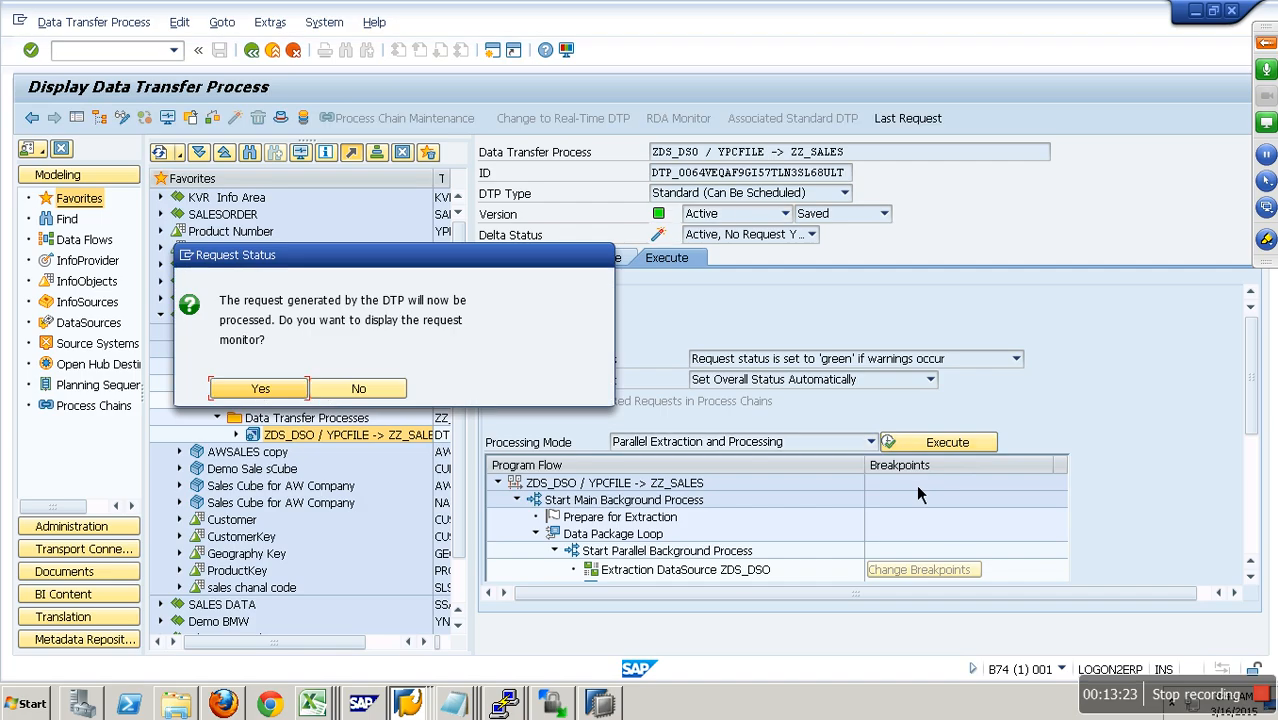
{"action": "left_click", "coordinate": [260, 389]}
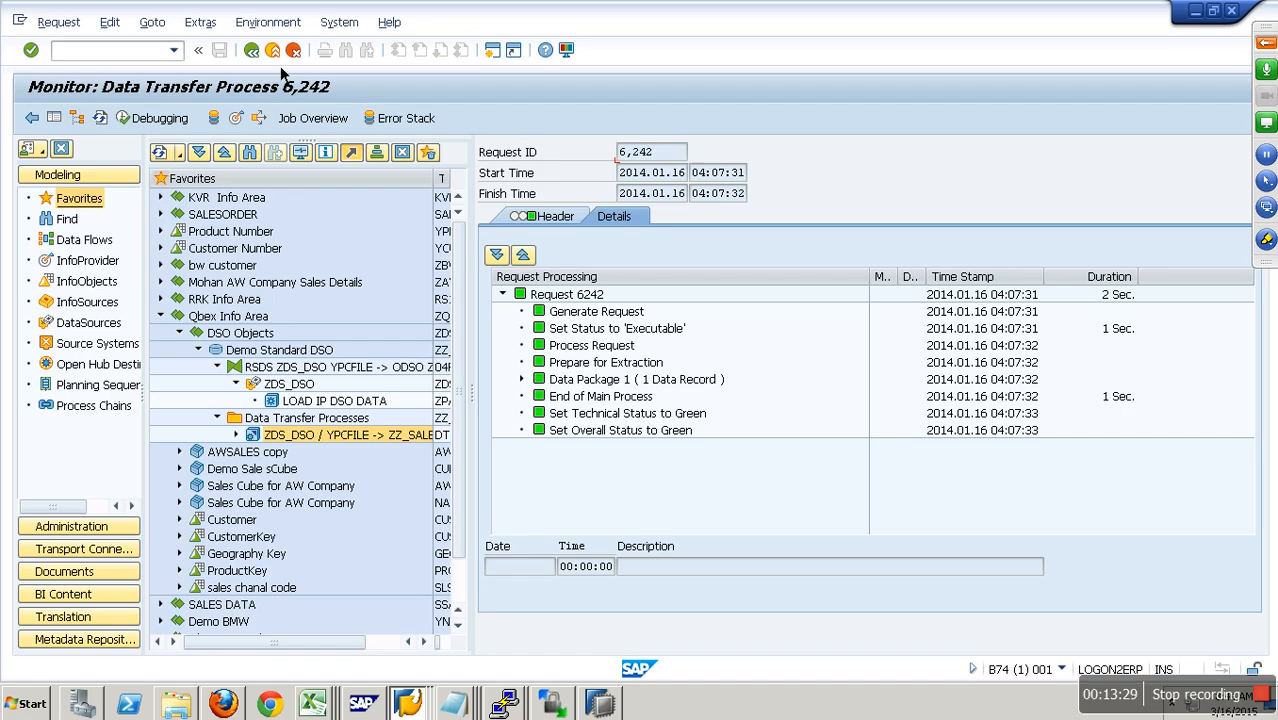
{"action": "left_click", "coordinate": [272, 50]}
Step: Examine the active table, change log and activation queue table names in the dictionary/database status of Demo Standard DSO
{"action": "right_click", "coordinate": [300, 352]}
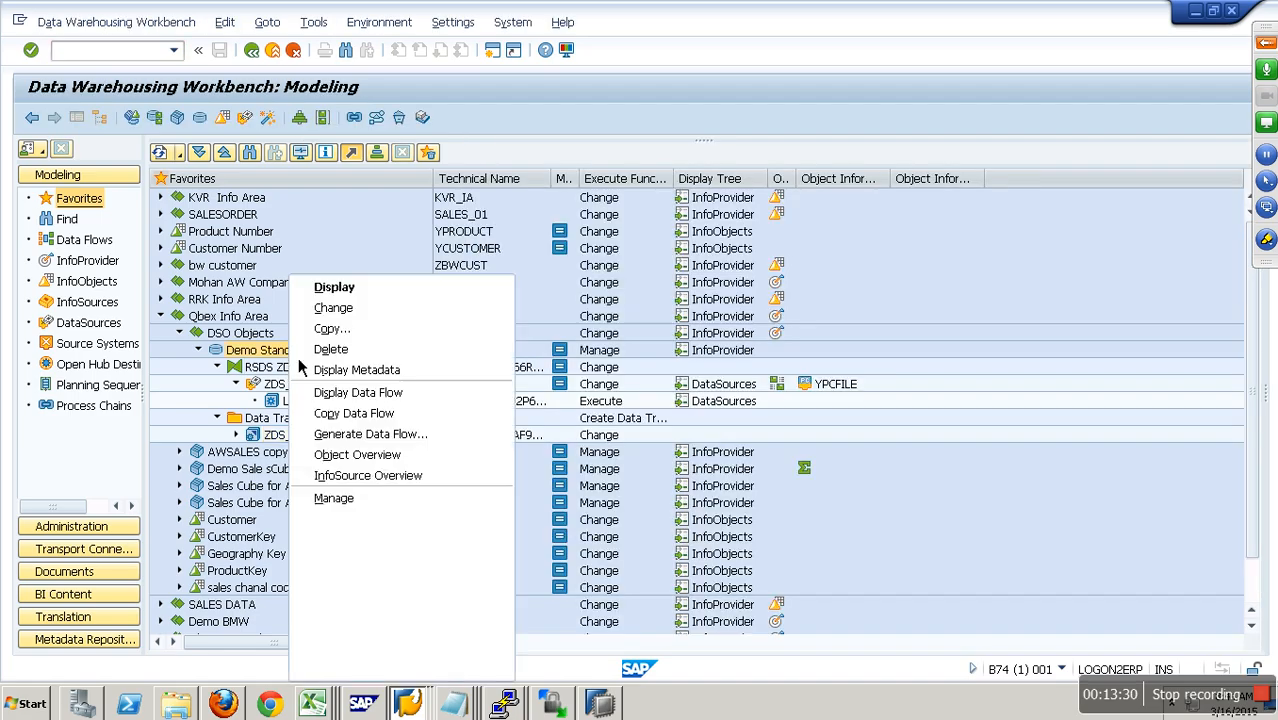
{"action": "left_click", "coordinate": [334, 287]}
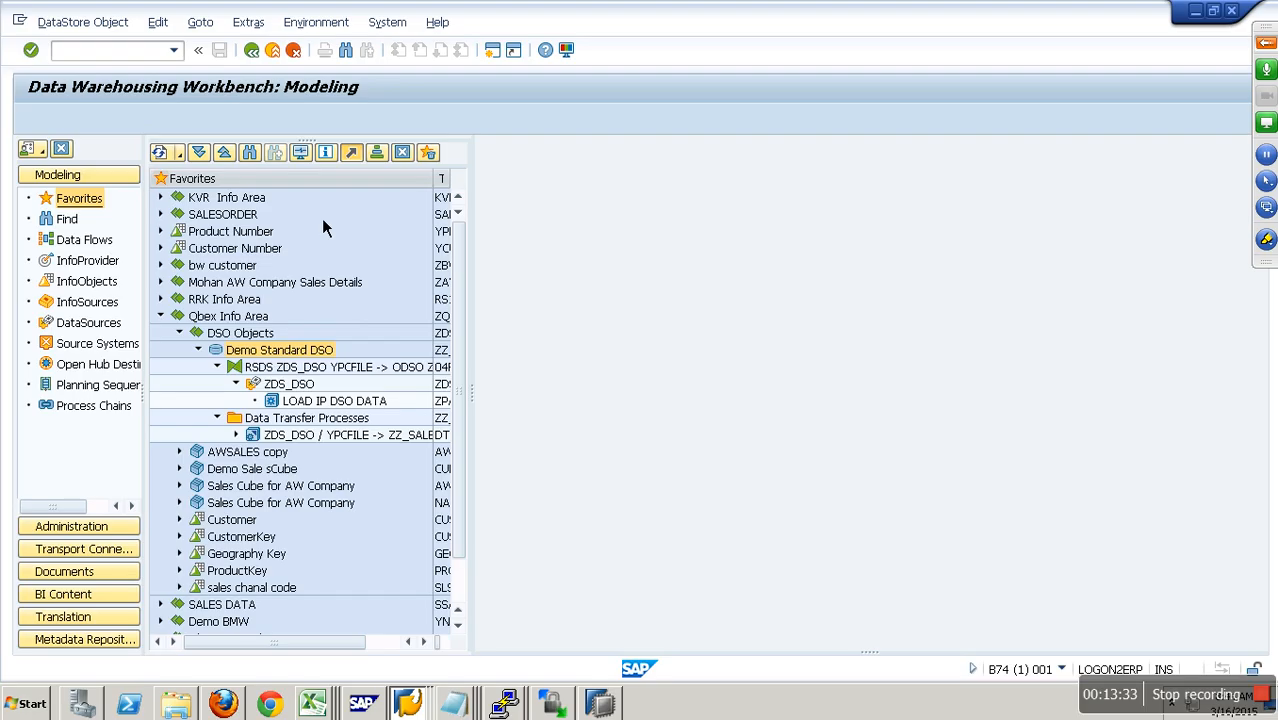
{"action": "left_click", "coordinate": [250, 22]}
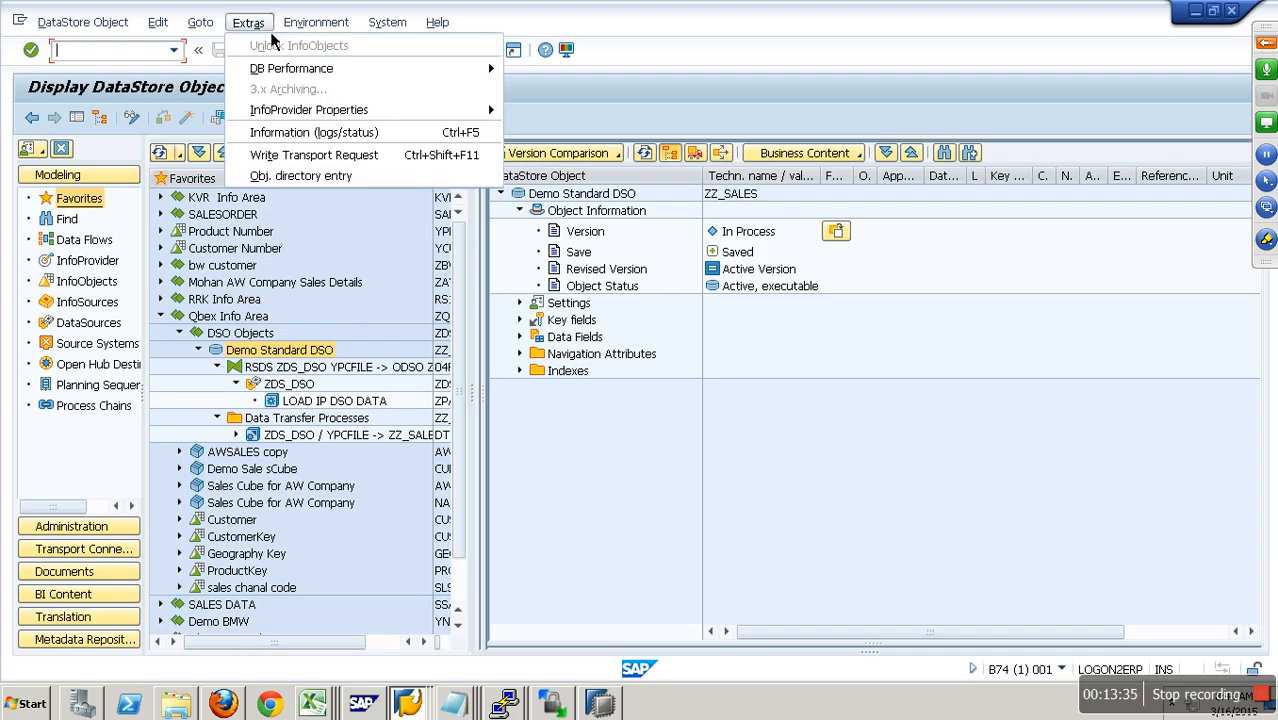
{"action": "left_click", "coordinate": [351, 140]}
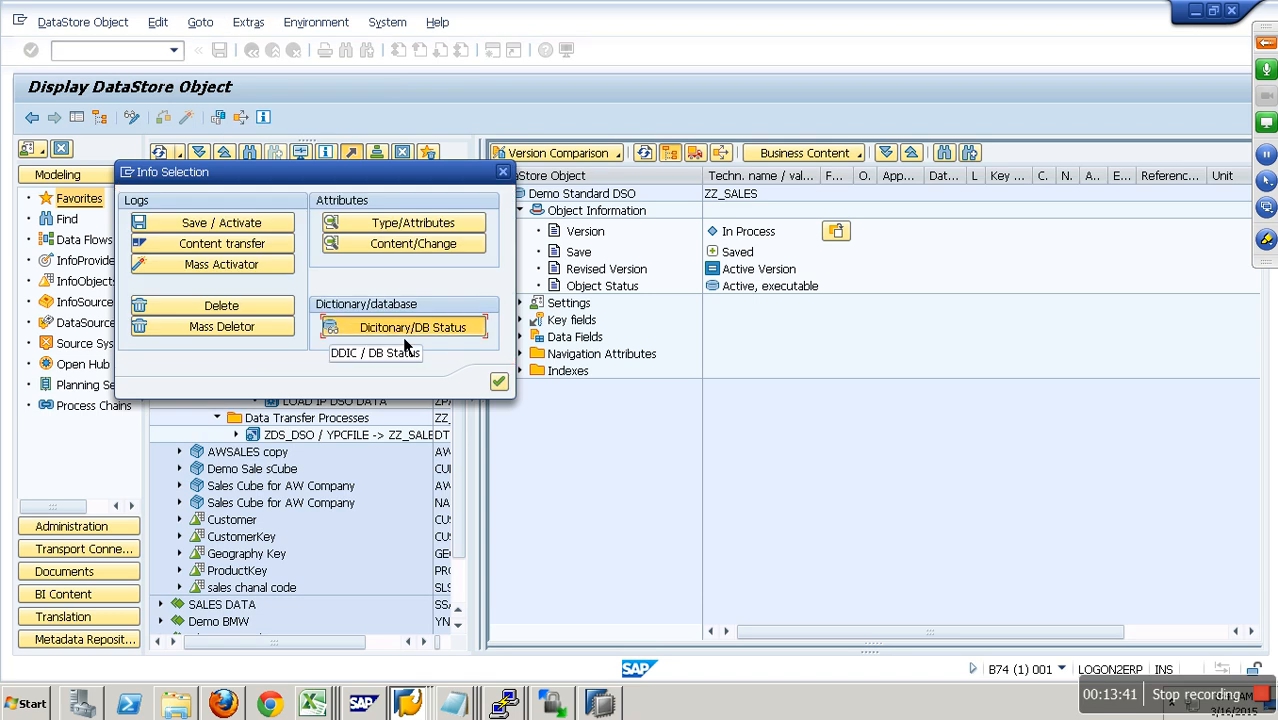
{"action": "left_click", "coordinate": [402, 336]}
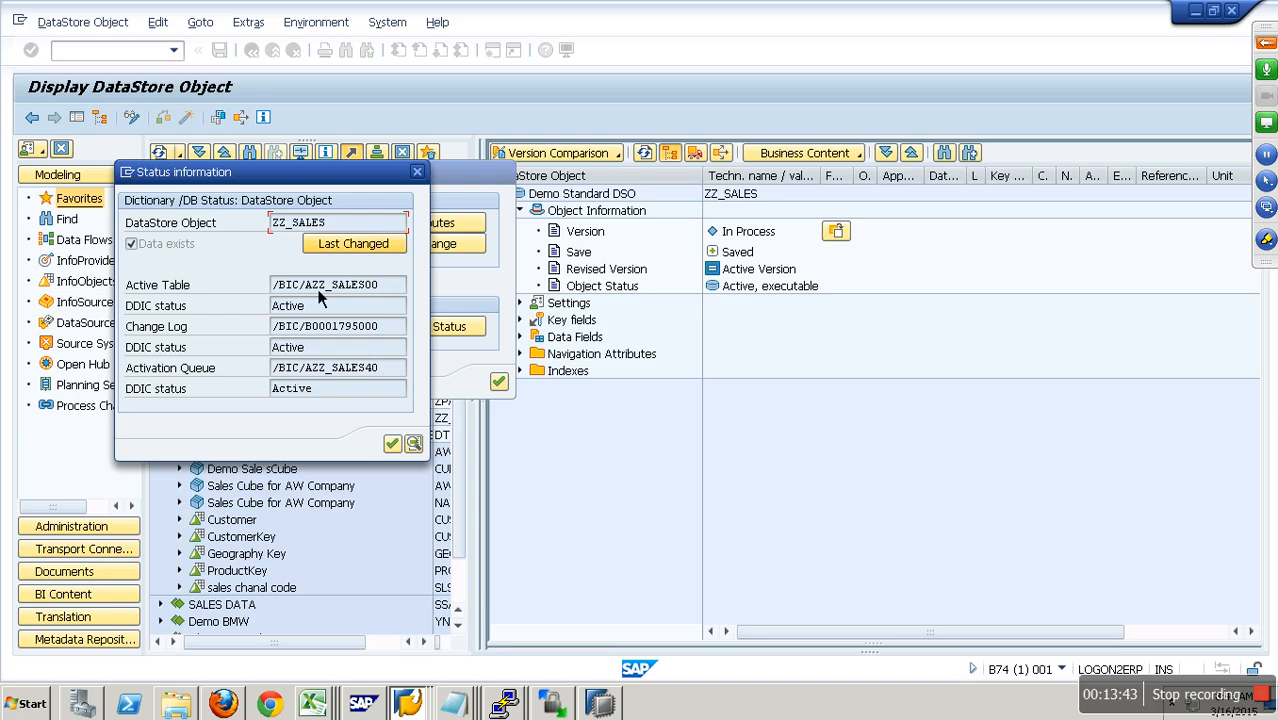
{"action": "left_click_drag", "start_coordinate": [362, 290], "coordinate": [393, 291]}
{"action": "left_click", "coordinate": [371, 334]}
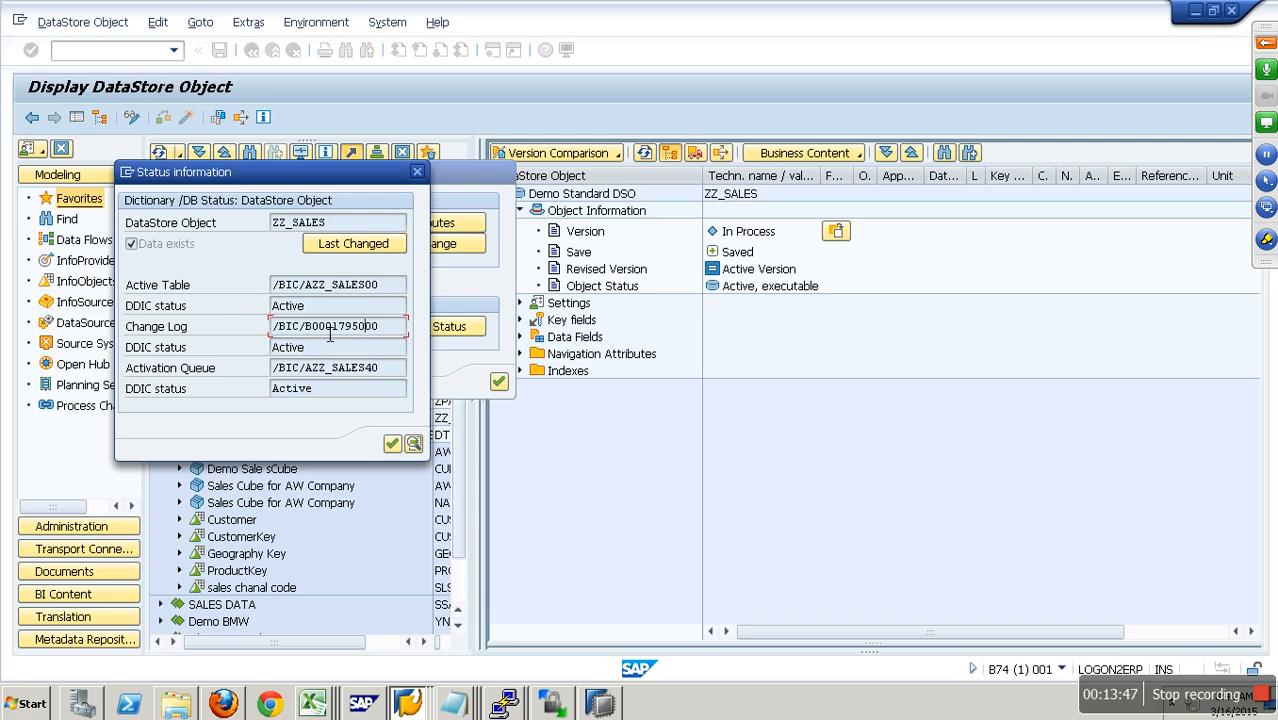
{"action": "left_click_drag", "start_coordinate": [313, 334], "coordinate": [392, 376]}
{"action": "left_click", "coordinate": [391, 443]}
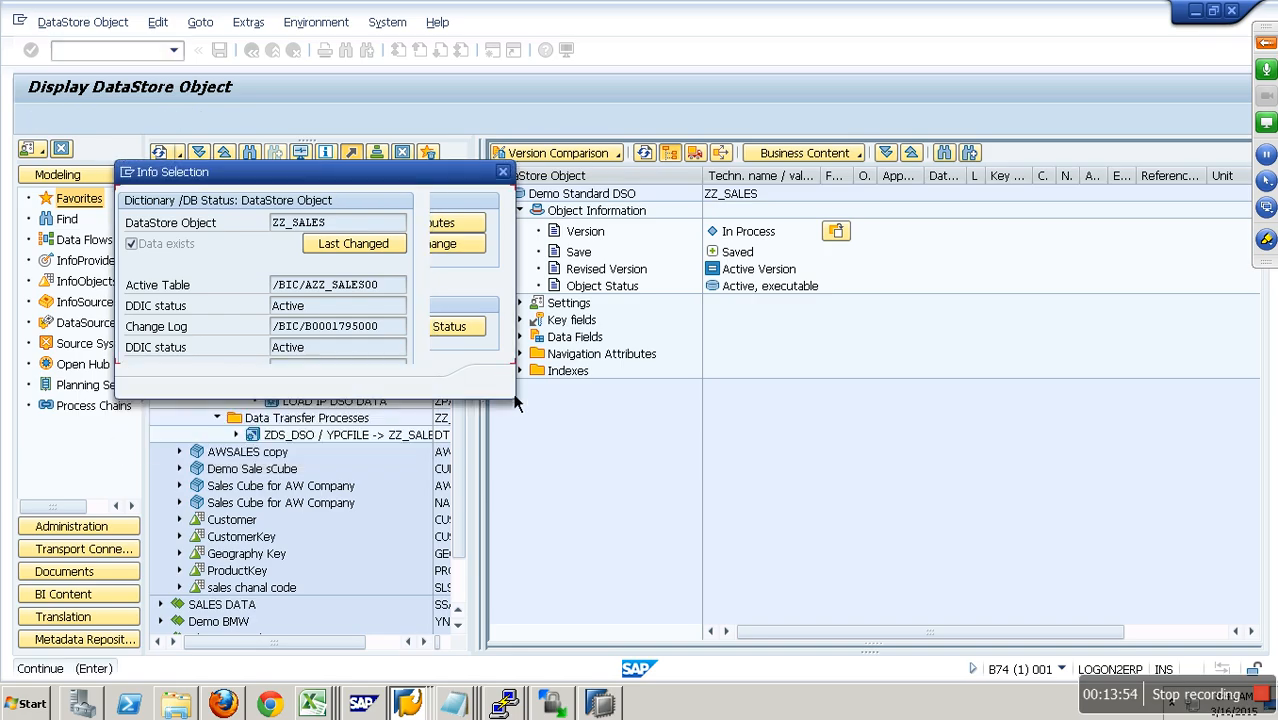
{"action": "left_click", "coordinate": [498, 381]}
{"action": "left_click", "coordinate": [273, 49]}
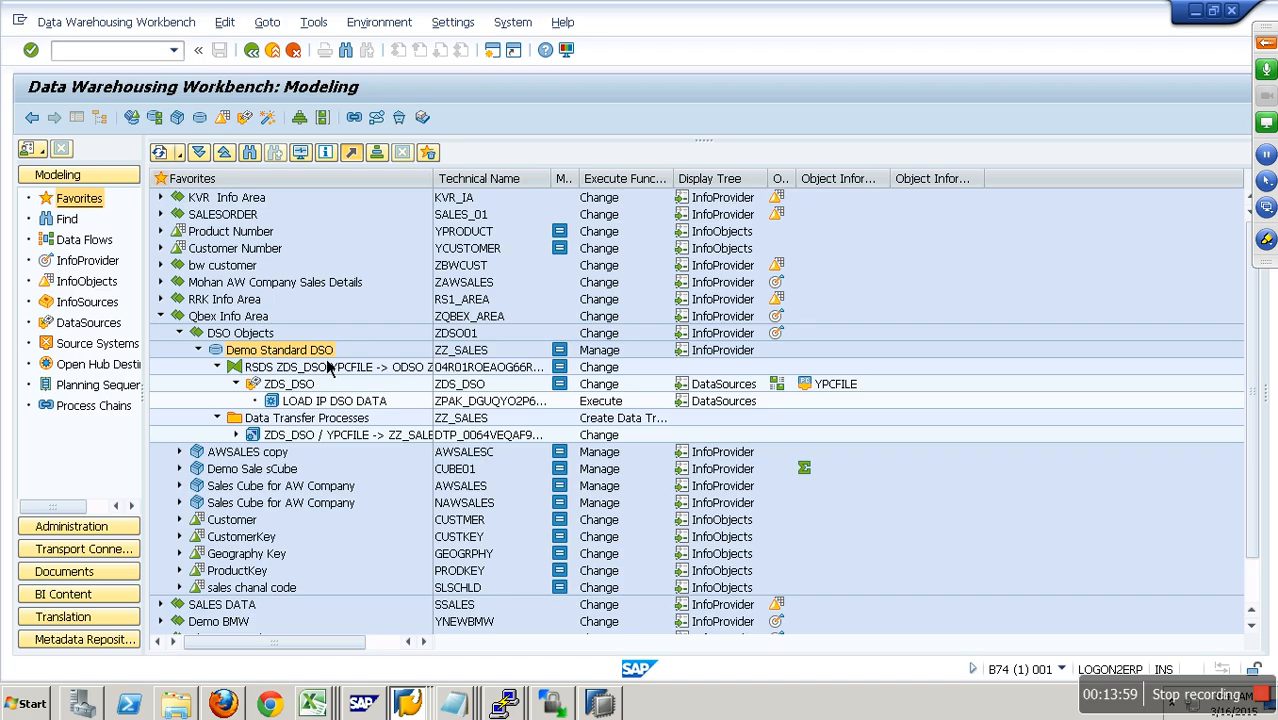
Step: Open Demo Standard DSO for management and examine the loaded request's ID, transferred records and added records
{"action": "right_click", "coordinate": [318, 351]}
{"action": "left_click", "coordinate": [414, 508]}
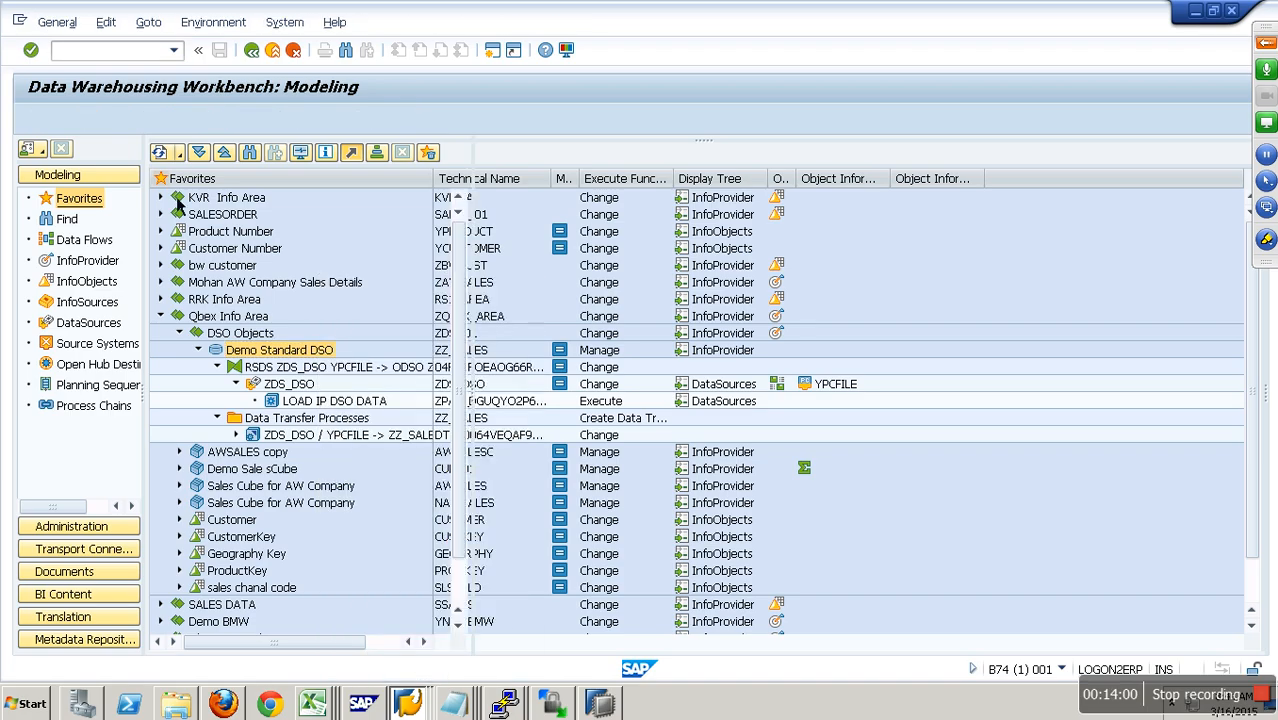
{"action": "left_click", "coordinate": [83, 125]}
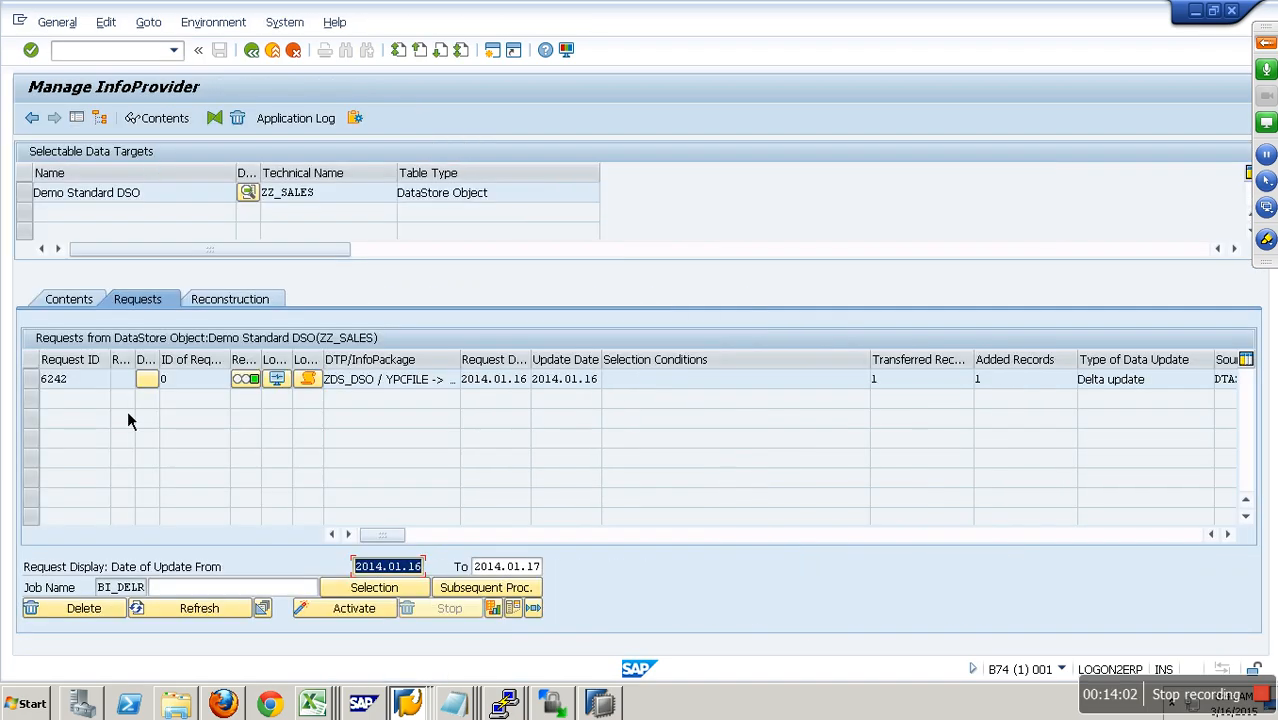
{"action": "left_click", "coordinate": [80, 385]}
{"action": "left_click", "coordinate": [996, 389]}
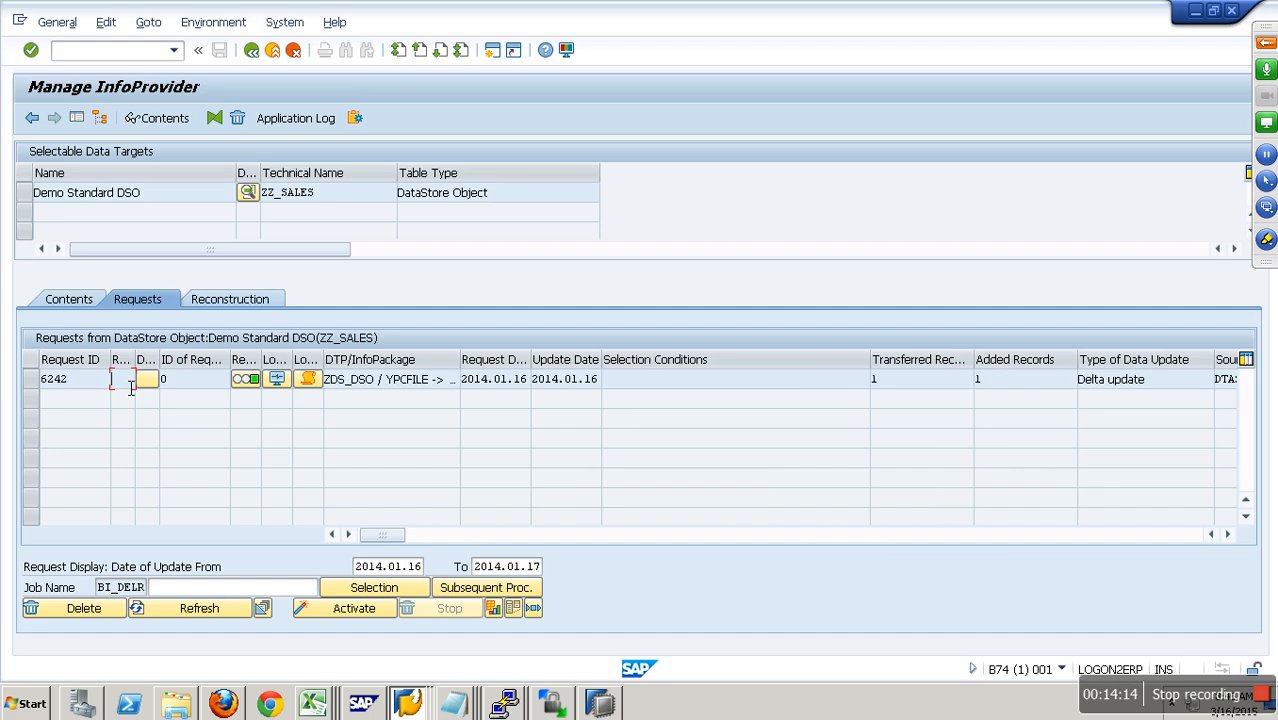
Step: Examine the loaded request's ID and request number, and show the InfoObject contents of Demo Standard DSO
{"action": "left_click", "coordinate": [64, 304]}
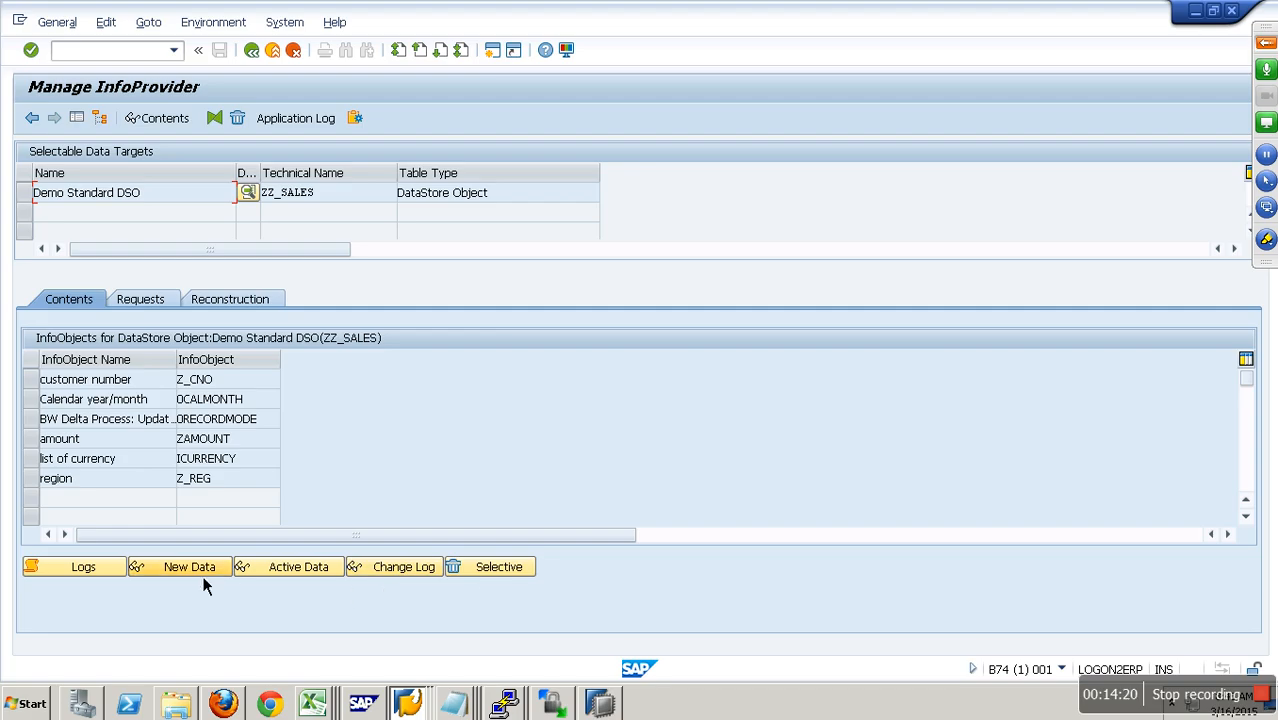
{"action": "left_click", "coordinate": [157, 302]}
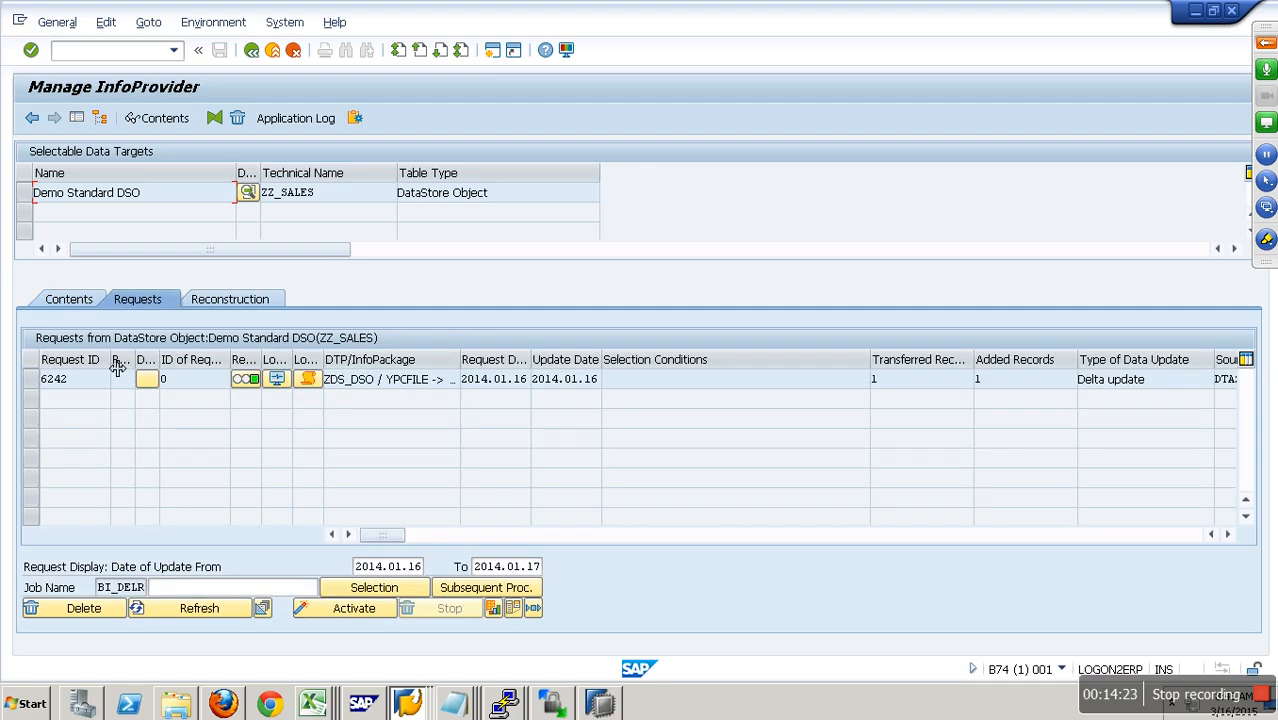
{"action": "left_click", "coordinate": [1192, 545]}
{"action": "left_click_drag", "start_coordinate": [353, 382], "coordinate": [562, 391]}
{"action": "left_click_drag", "start_coordinate": [76, 384], "coordinate": [41, 384]}
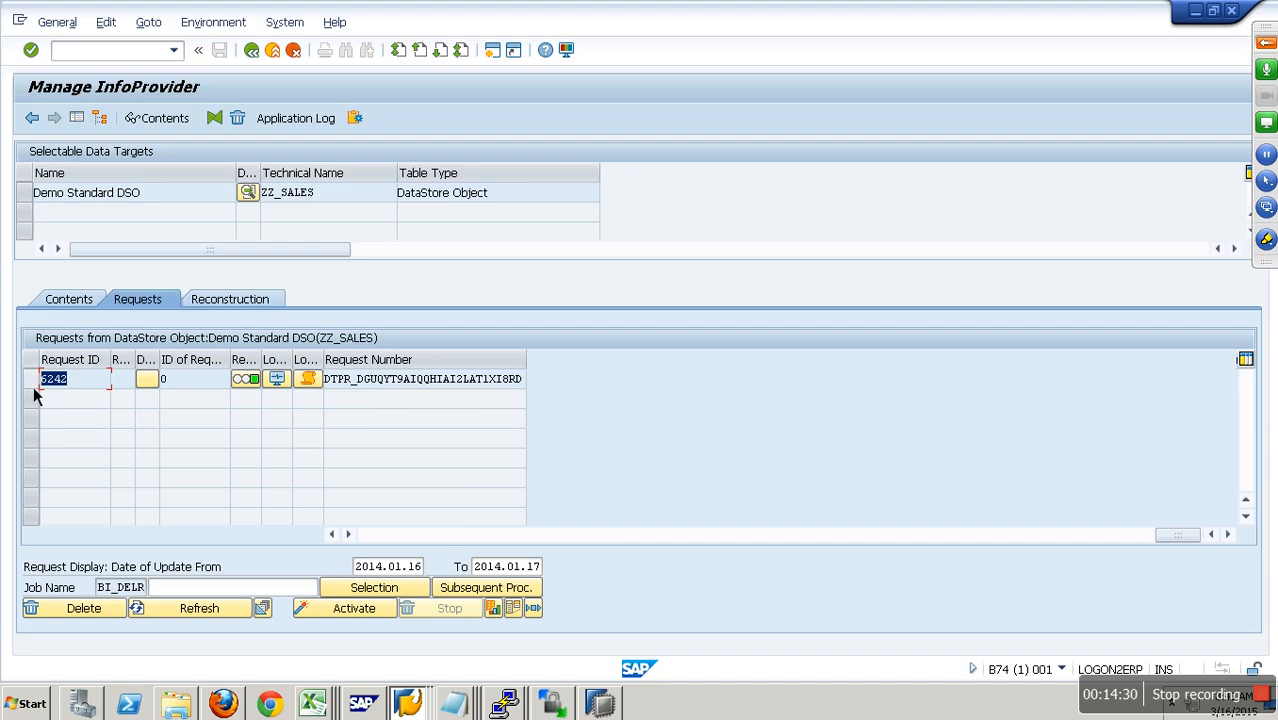
{"action": "left_click", "coordinate": [72, 306]}
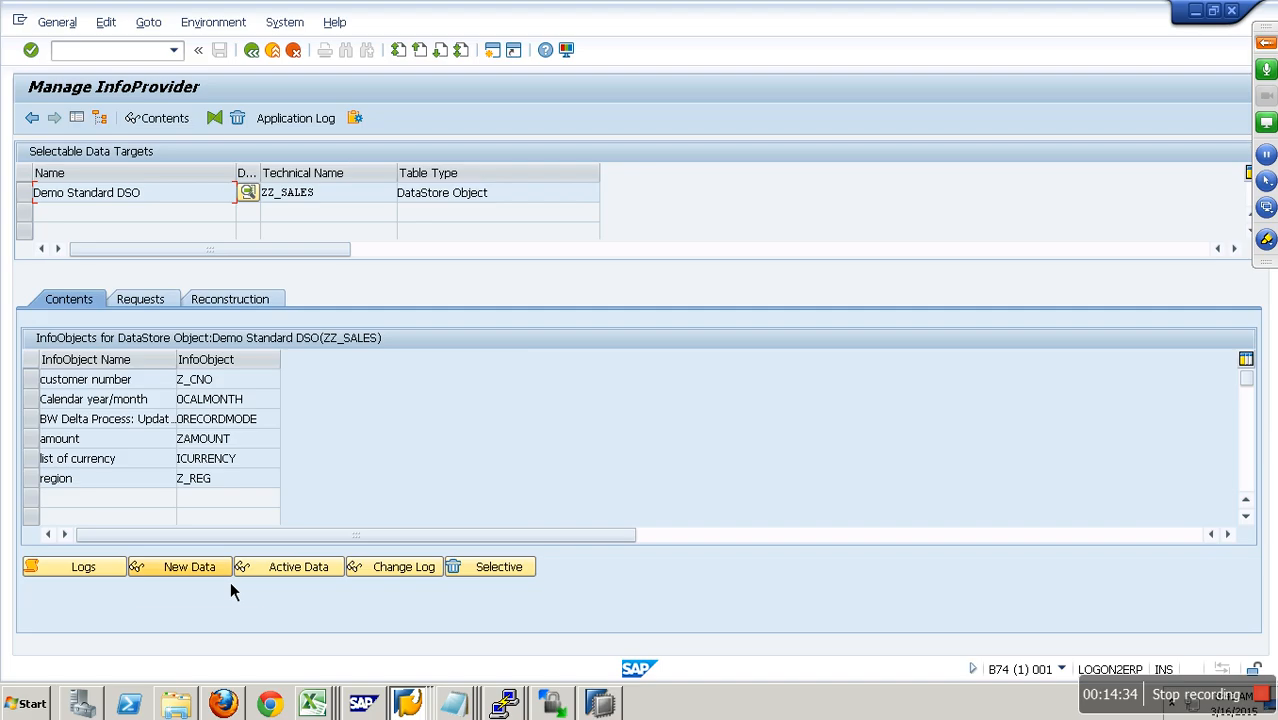
Step: Display the new data of Demo Standard DSO, examine the record's data package, record number and CALMONTH, and return to the Modeling overview
{"action": "left_click", "coordinate": [228, 577]}
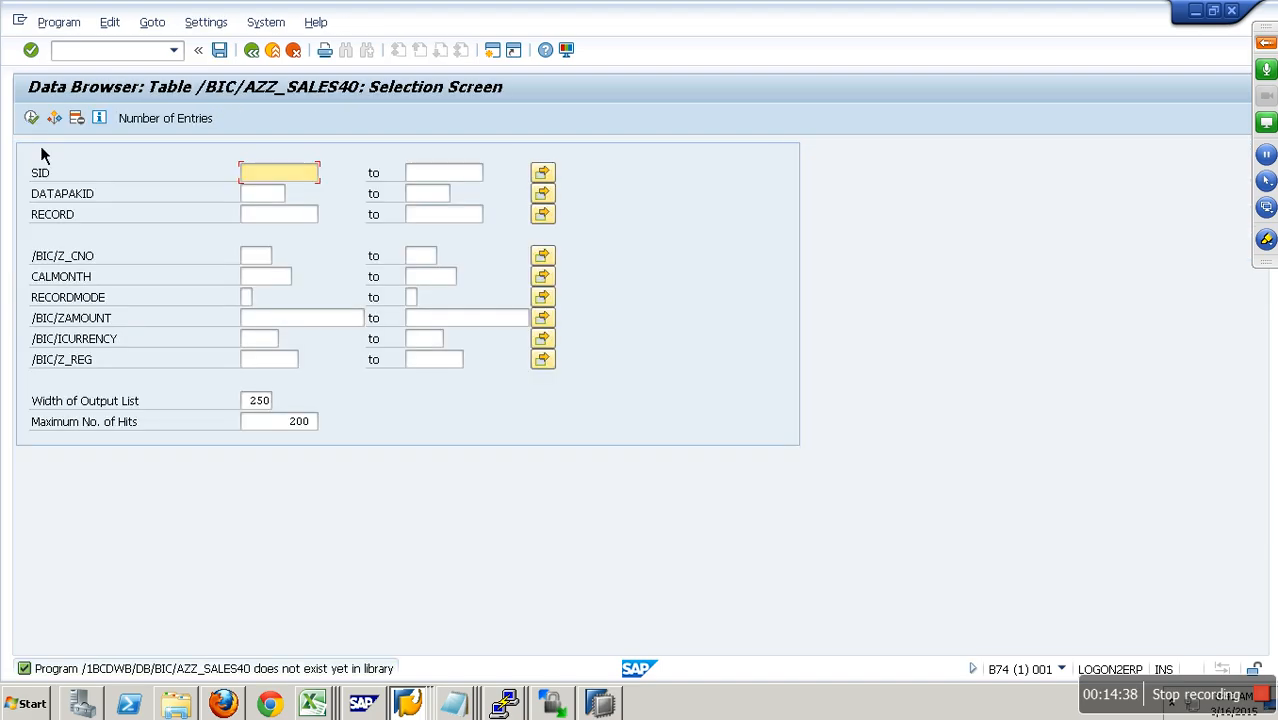
{"action": "key", "text": "F8"}
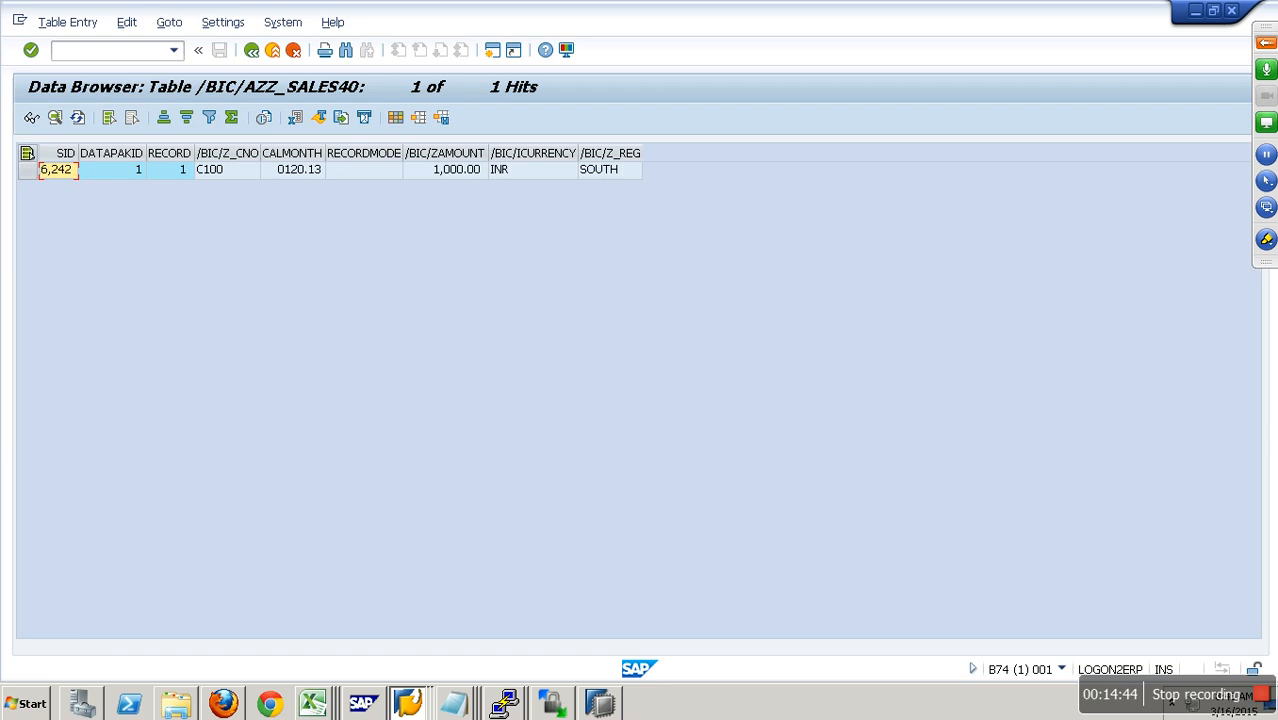
{"action": "left_click", "coordinate": [137, 171]}
{"action": "left_click", "coordinate": [168, 174]}
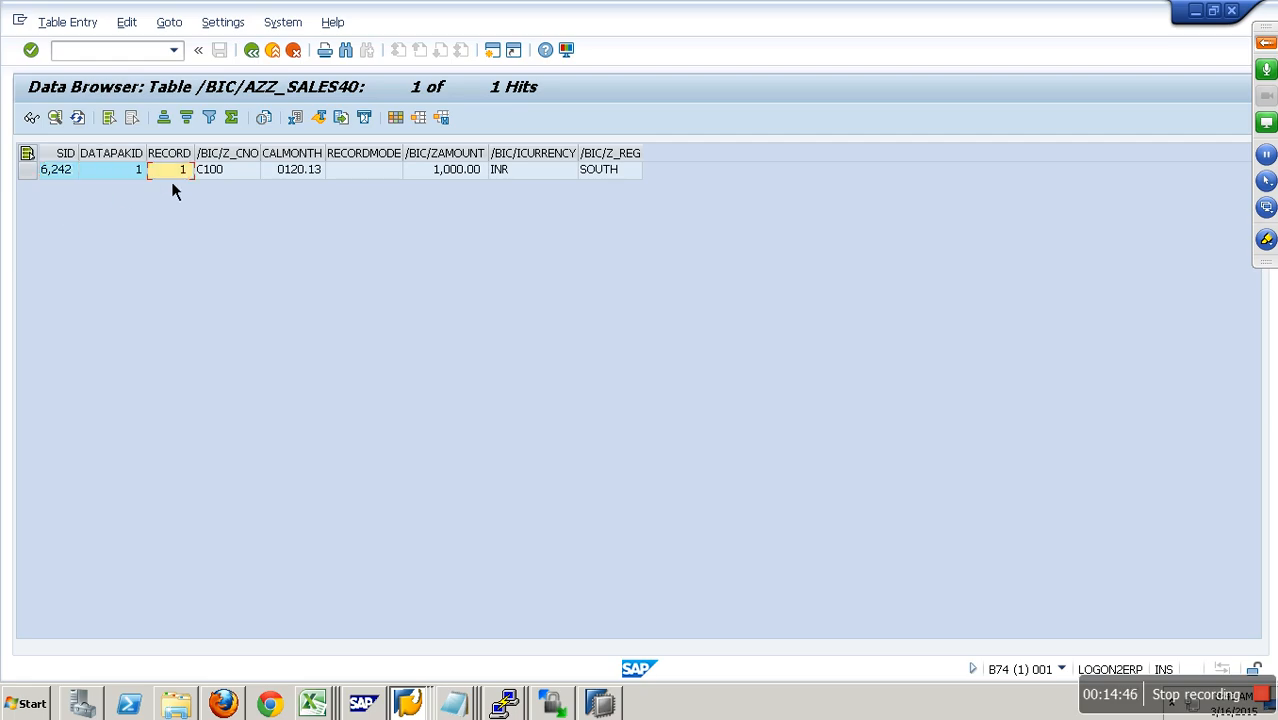
{"action": "left_click", "coordinate": [317, 179]}
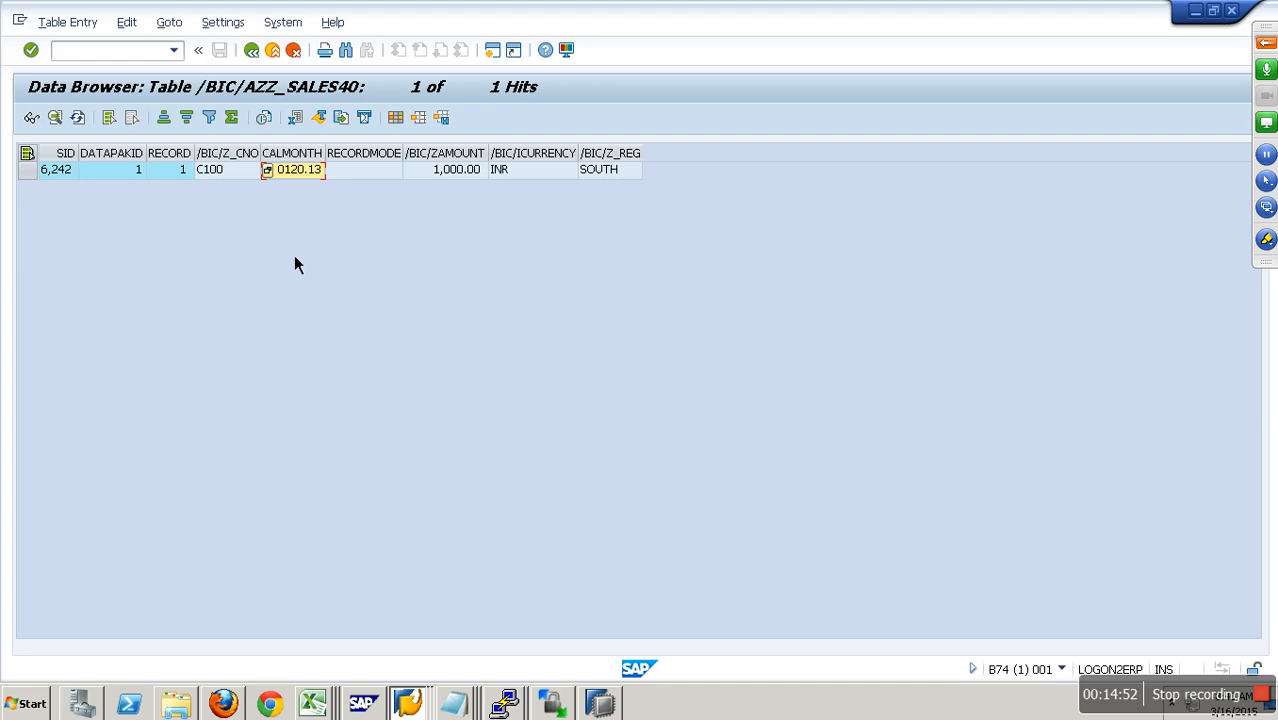
{"action": "left_click", "coordinate": [276, 55]}
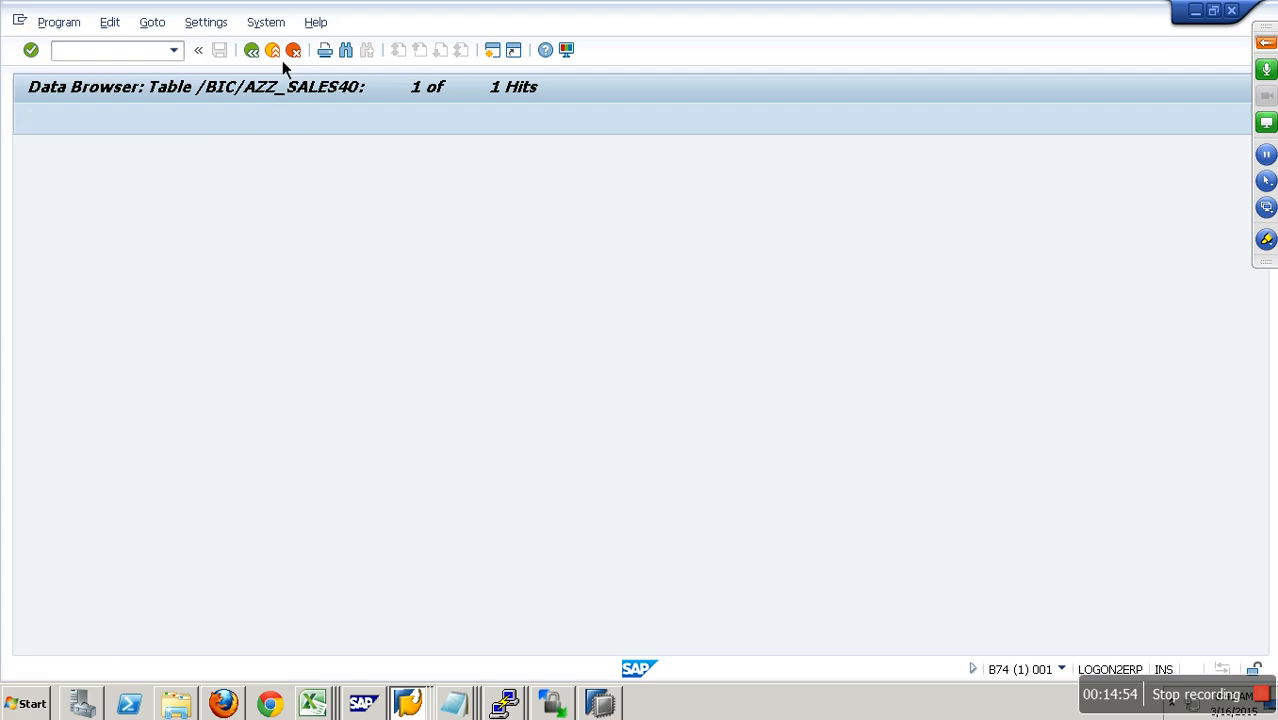
{"action": "left_click", "coordinate": [281, 60]}
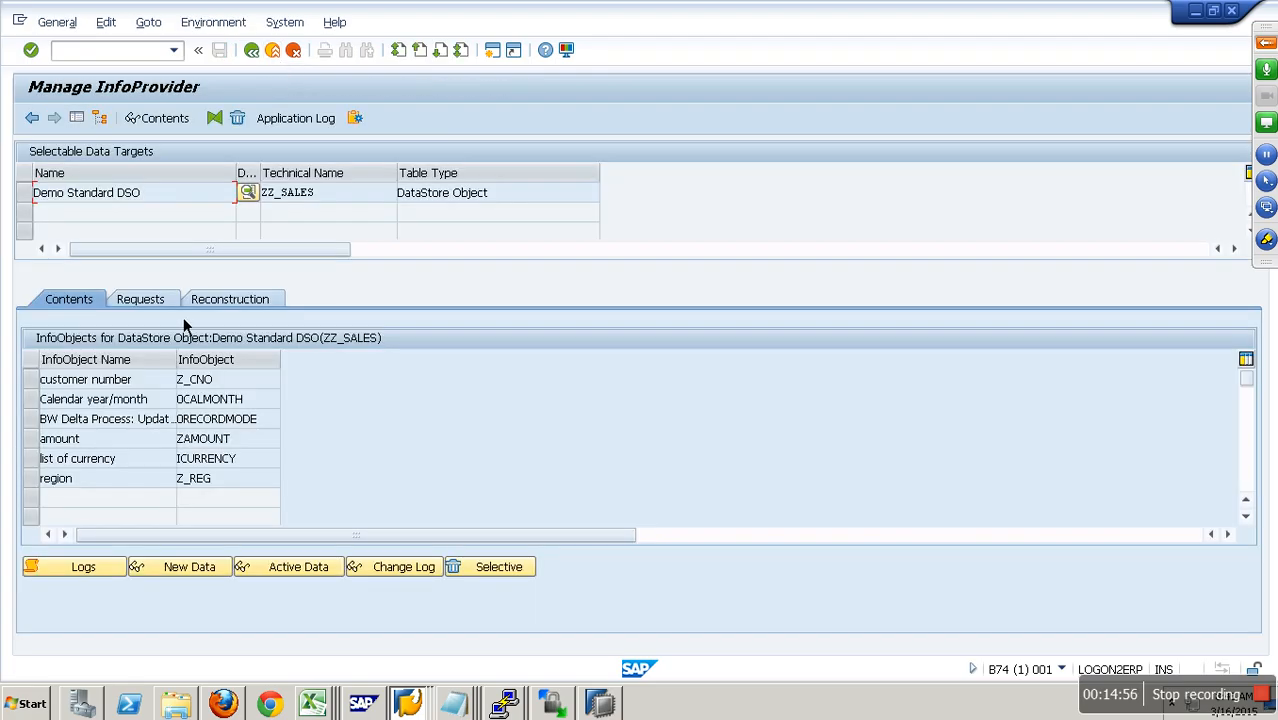
{"action": "left_click", "coordinate": [281, 56]}
Step: Delete the data contents of Demo Standard DSO (ZZ_SALES) and confirm the deletion
{"action": "right_click", "coordinate": [316, 352]}
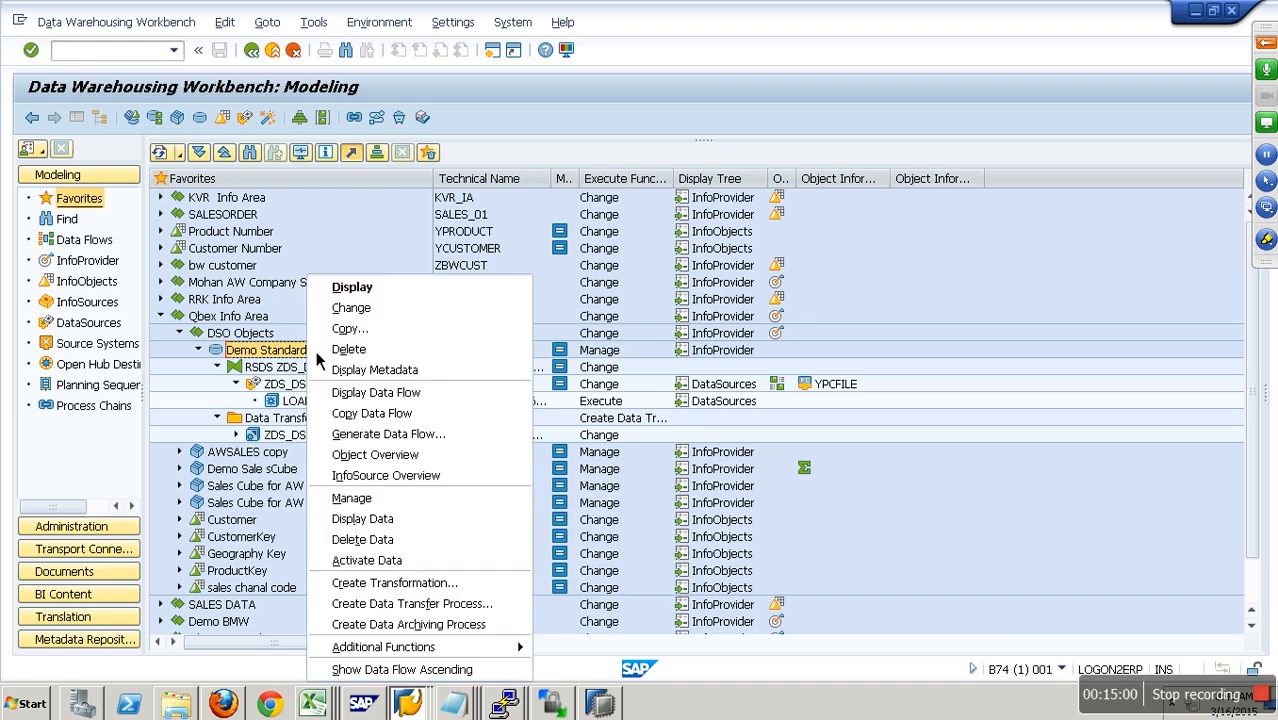
{"action": "left_click", "coordinate": [386, 540]}
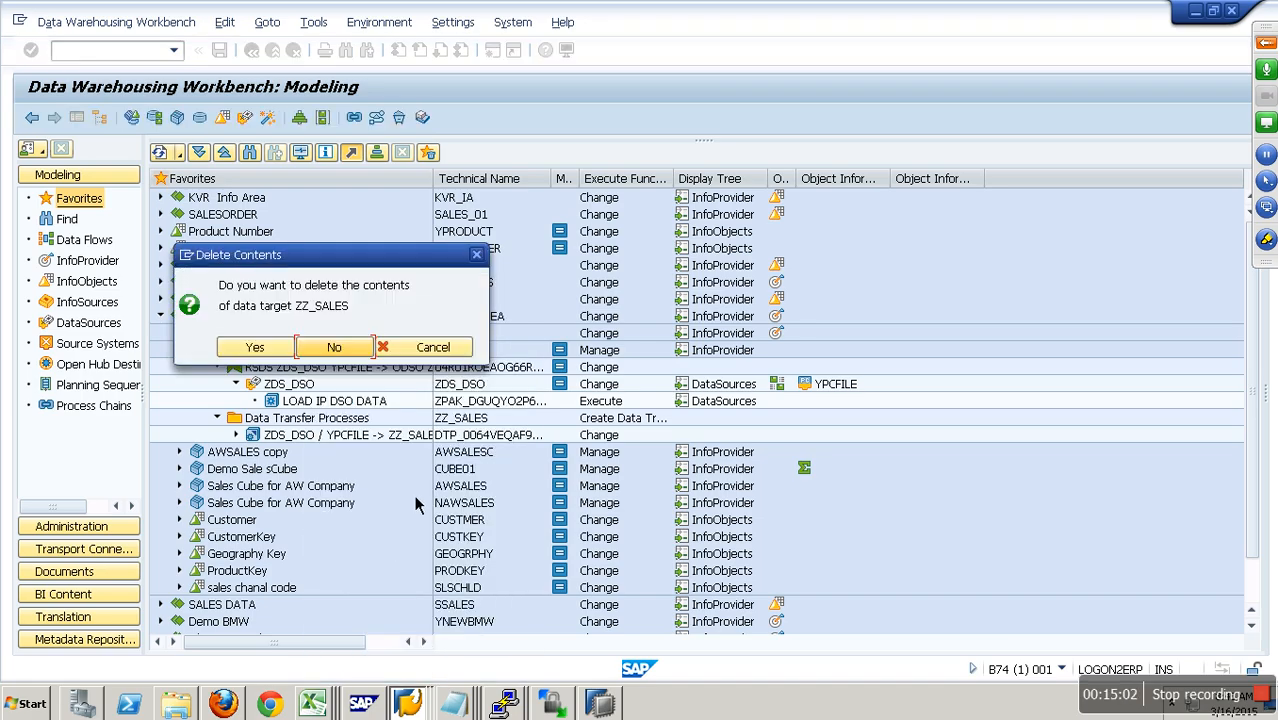
{"action": "left_click", "coordinate": [255, 347]}
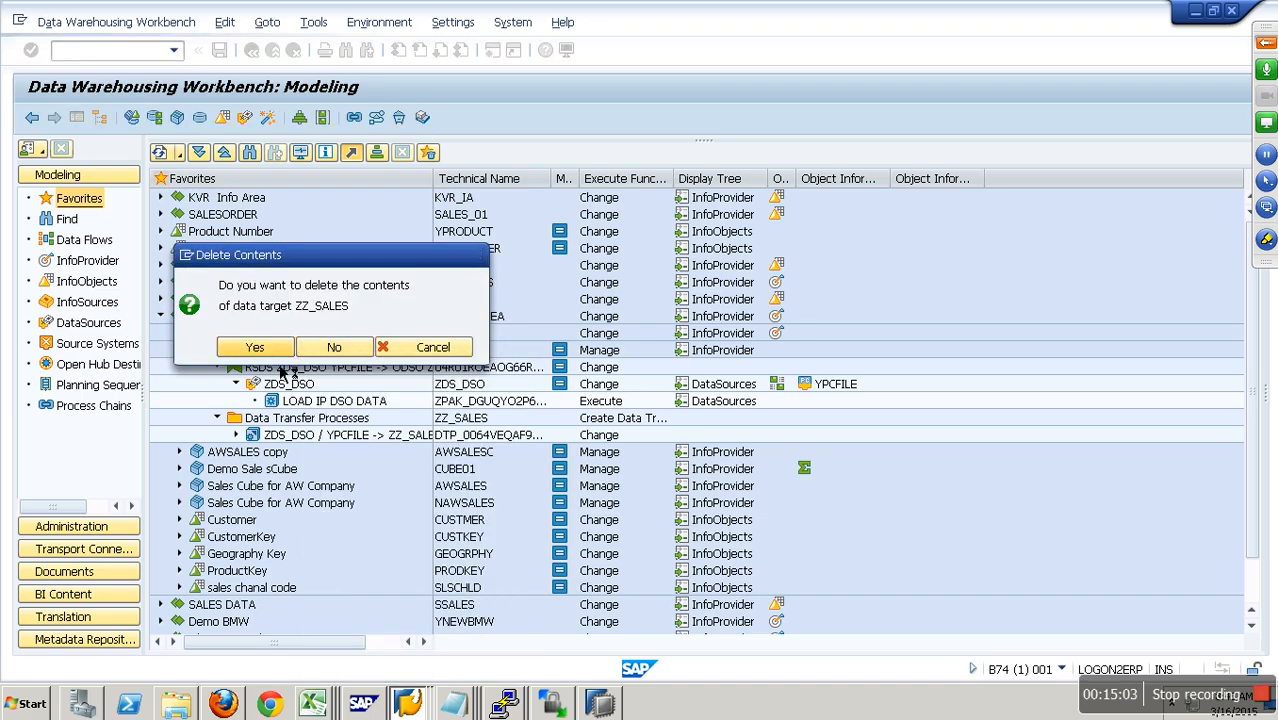
{"action": "left_click", "coordinate": [341, 424]}
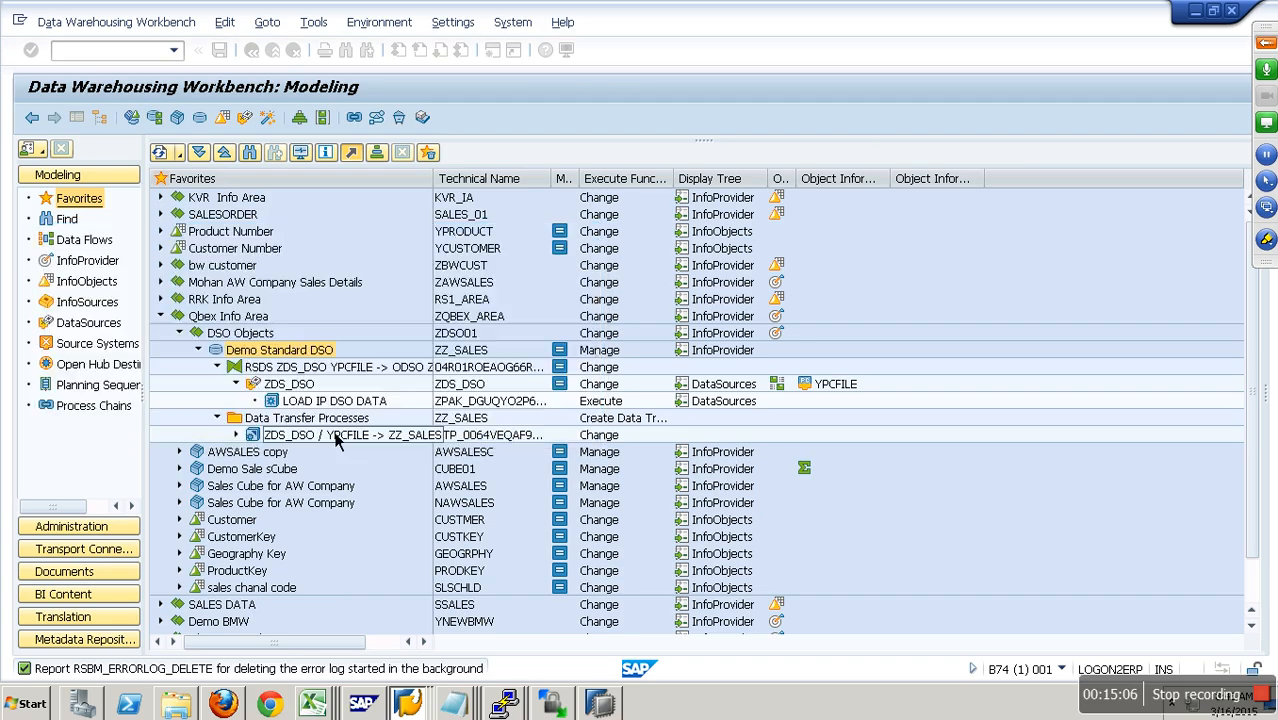
Step: Open the PSA requests of DataSource ZDS_DSO and delete the LOAD IP DSO DATA request
{"action": "right_click", "coordinate": [302, 389]}
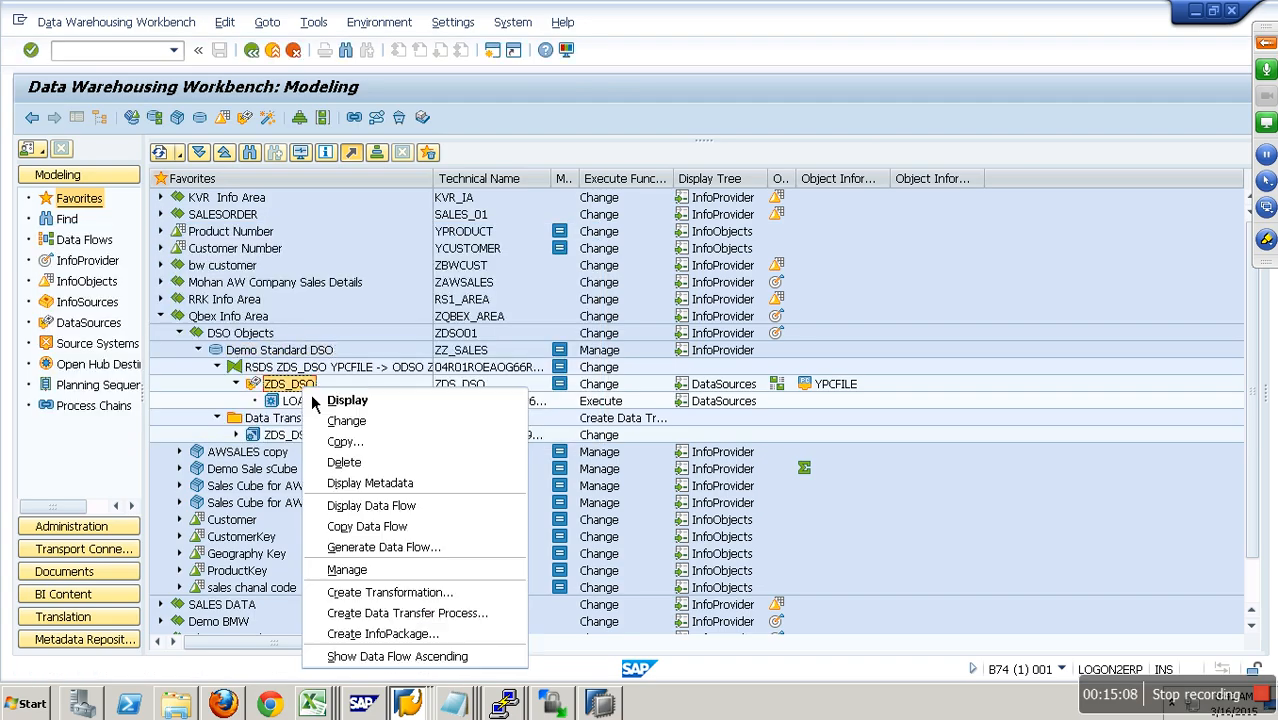
{"action": "left_click", "coordinate": [347, 569]}
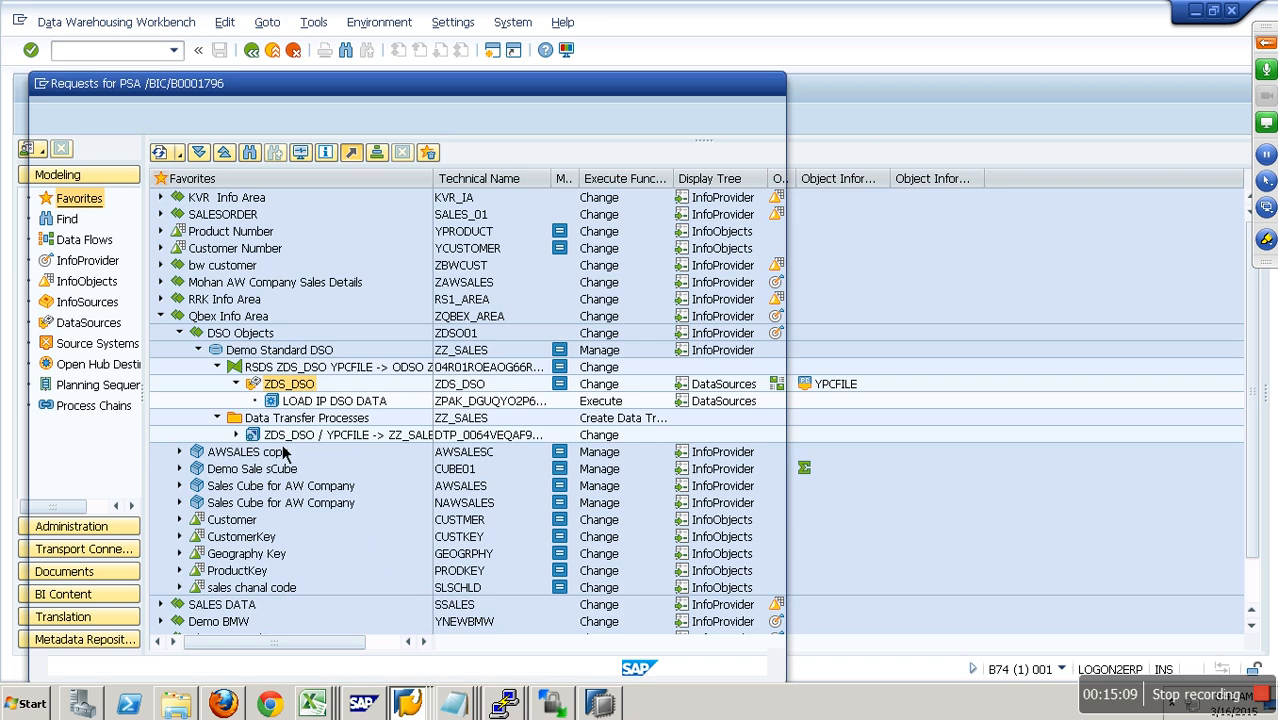
{"action": "left_click", "coordinate": [47, 176]}
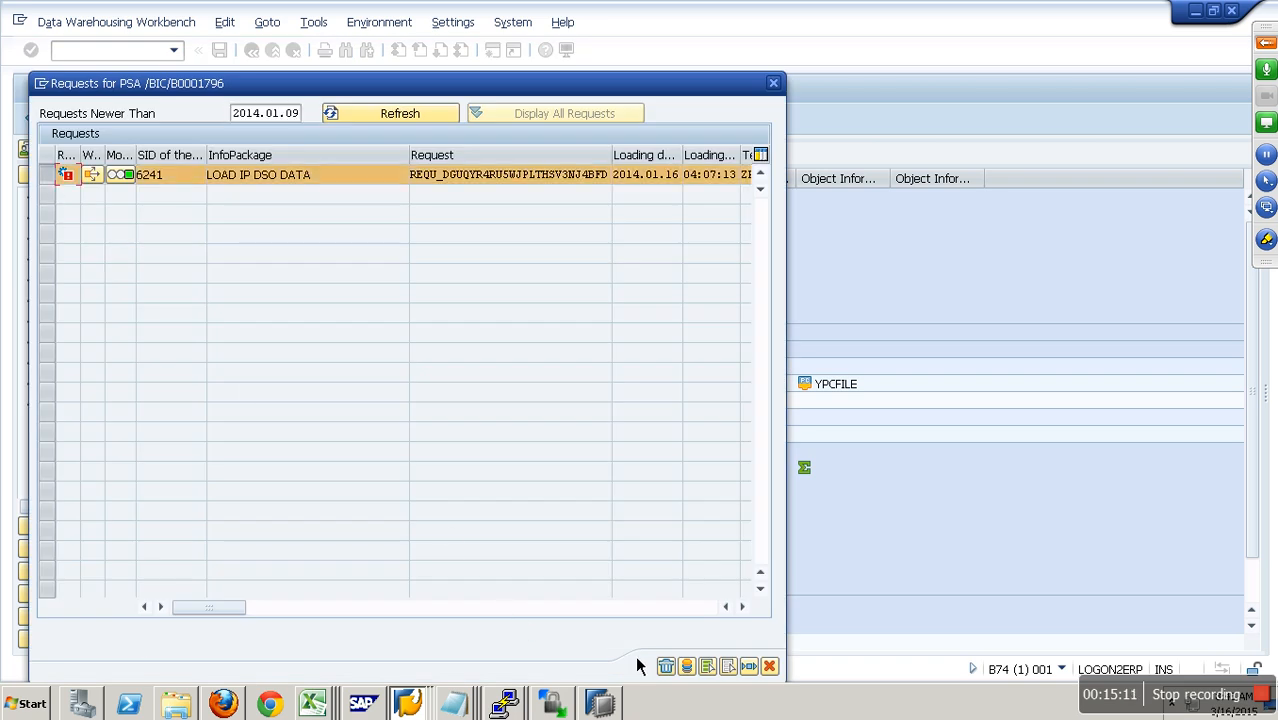
{"action": "left_click", "coordinate": [667, 667]}
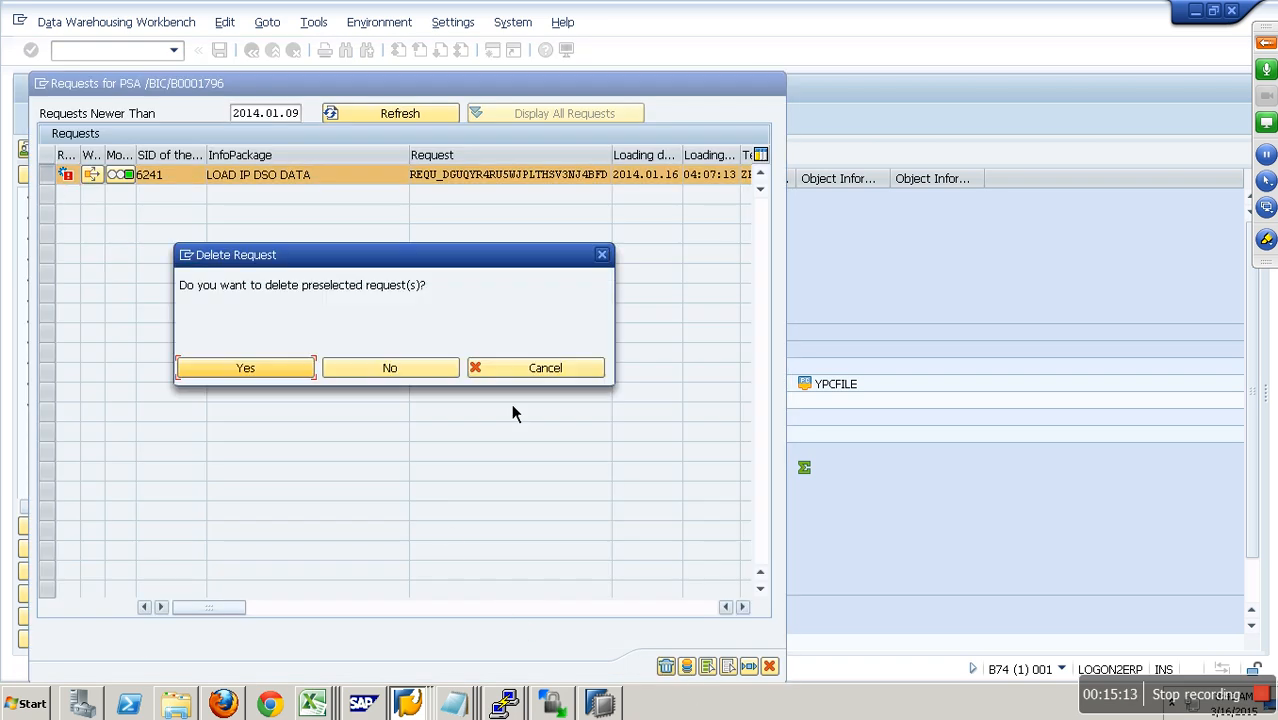
{"action": "left_click", "coordinate": [246, 368]}
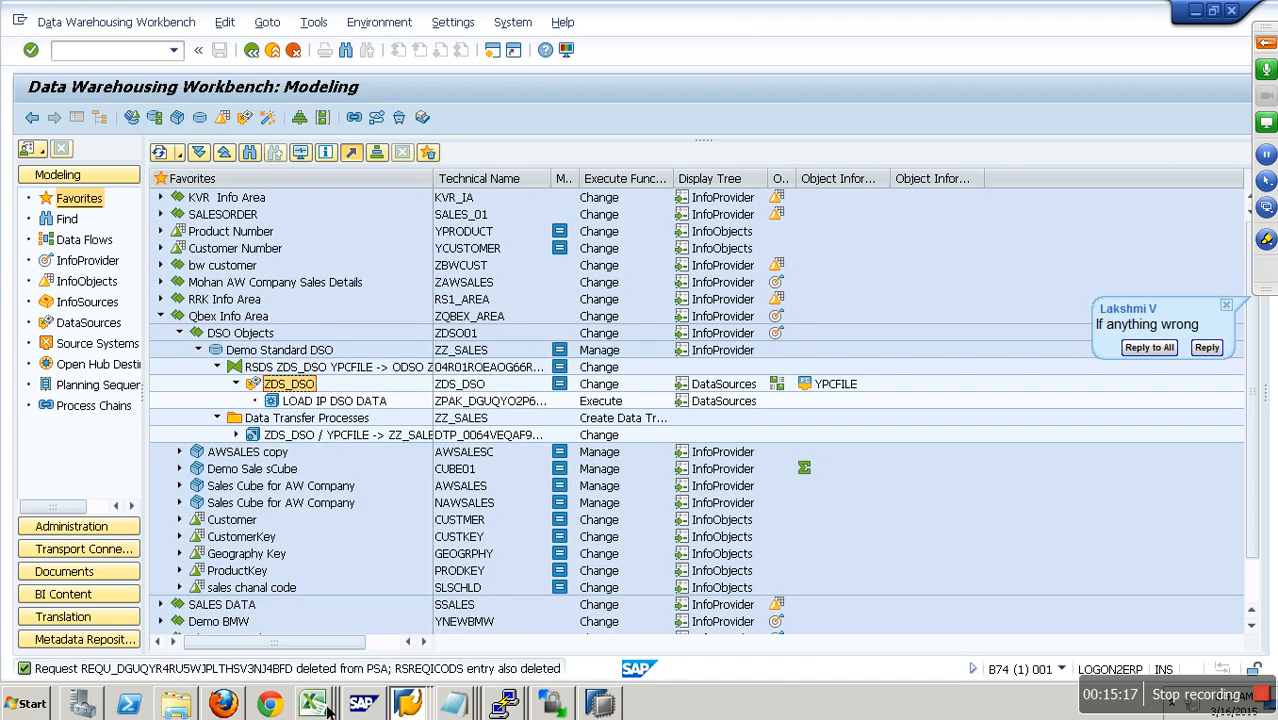
Step: Switch to Windows Explorer and open DSODataFile from the Flat files folder on the Desktop
{"action": "left_click", "coordinate": [197, 708]}
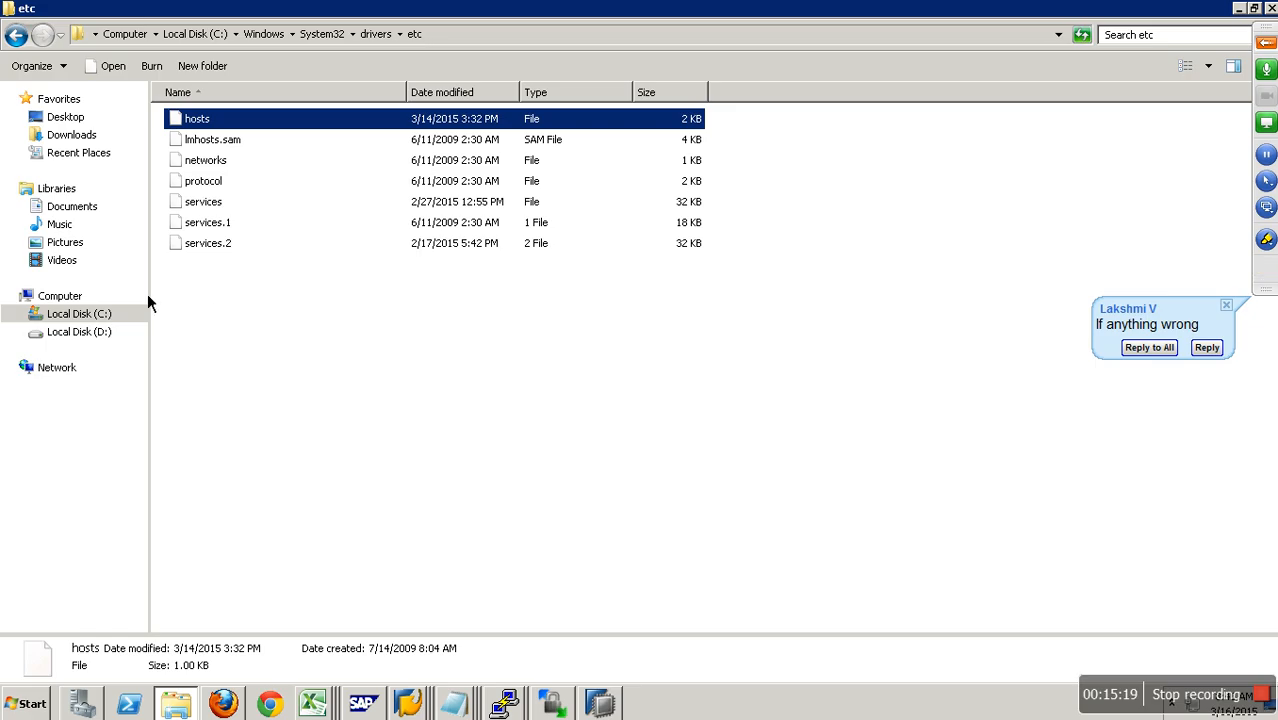
{"action": "left_click", "coordinate": [66, 117]}
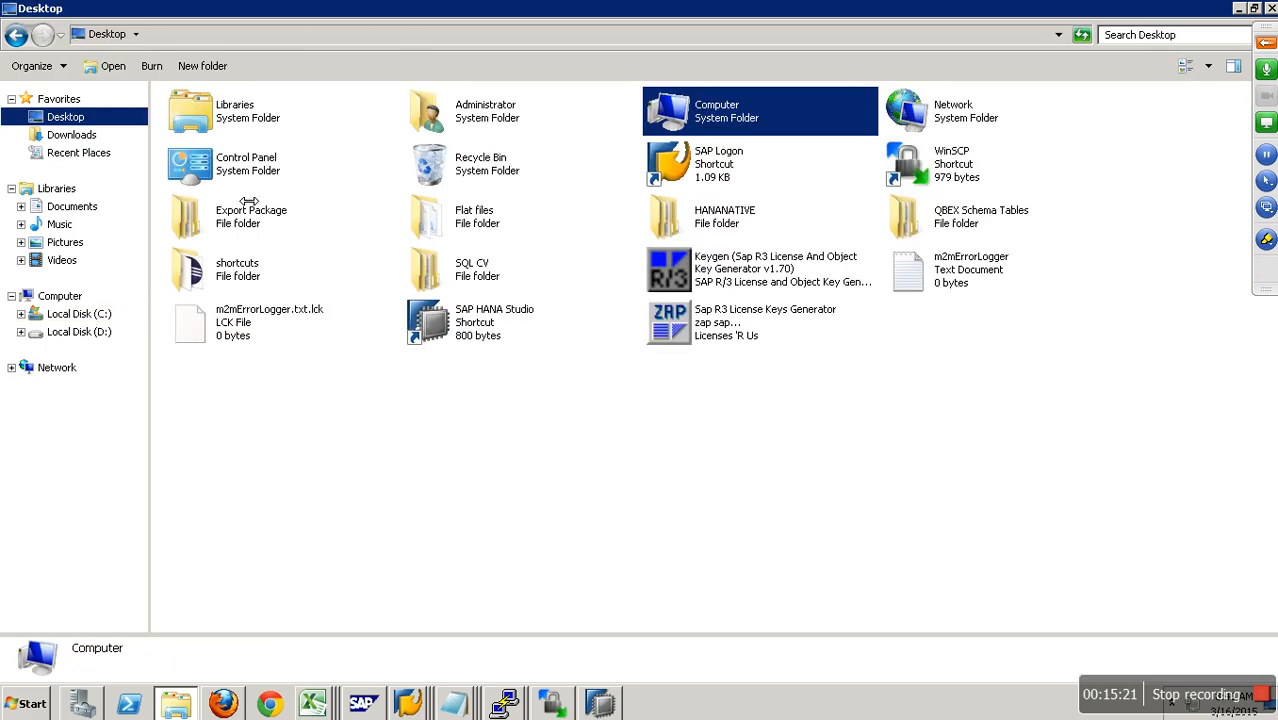
{"action": "double_click", "coordinate": [478, 220]}
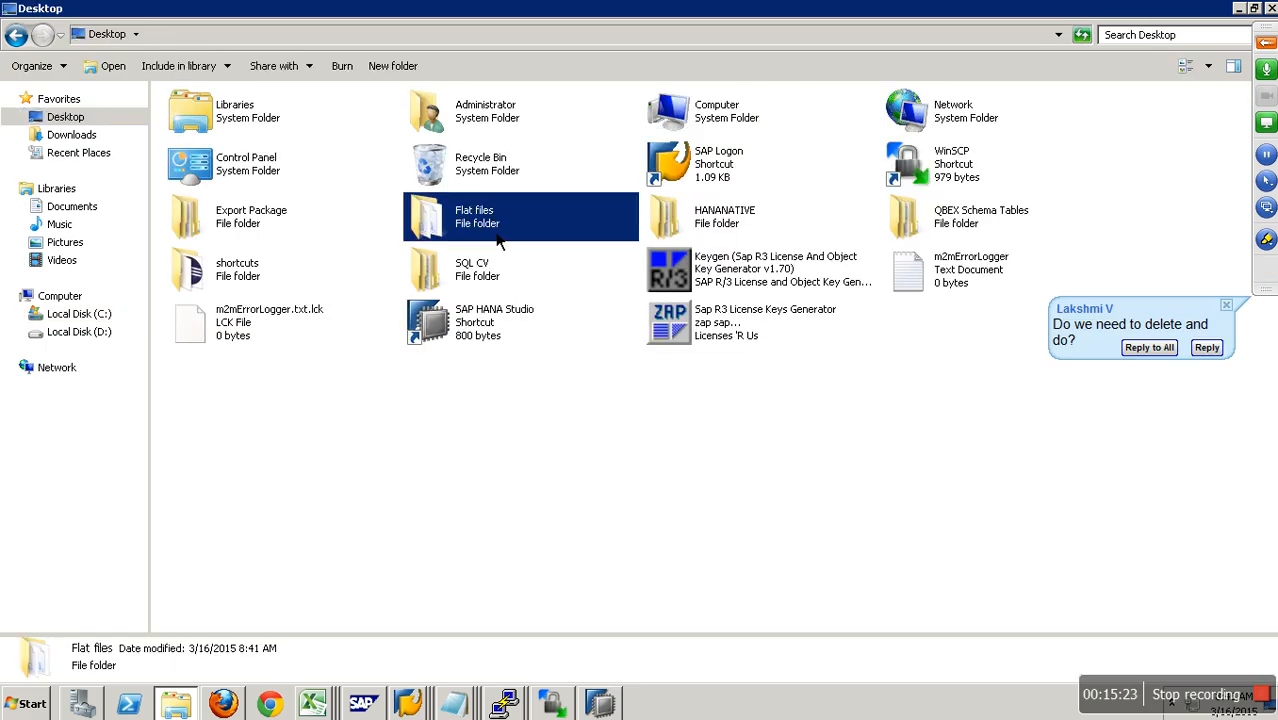
{"action": "double_click", "coordinate": [239, 212]}
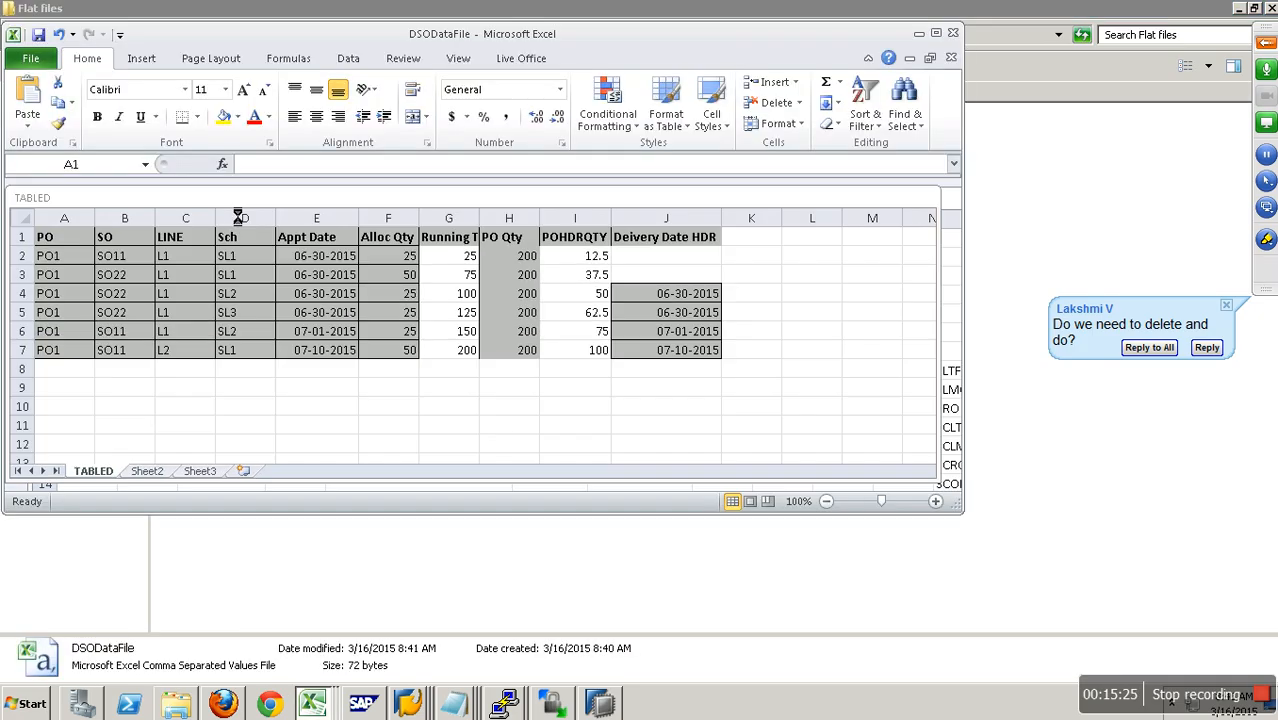
Step: Set the Year/Month value of customer C100 in cell B2 to 201301
{"action": "left_click", "coordinate": [143, 230]}
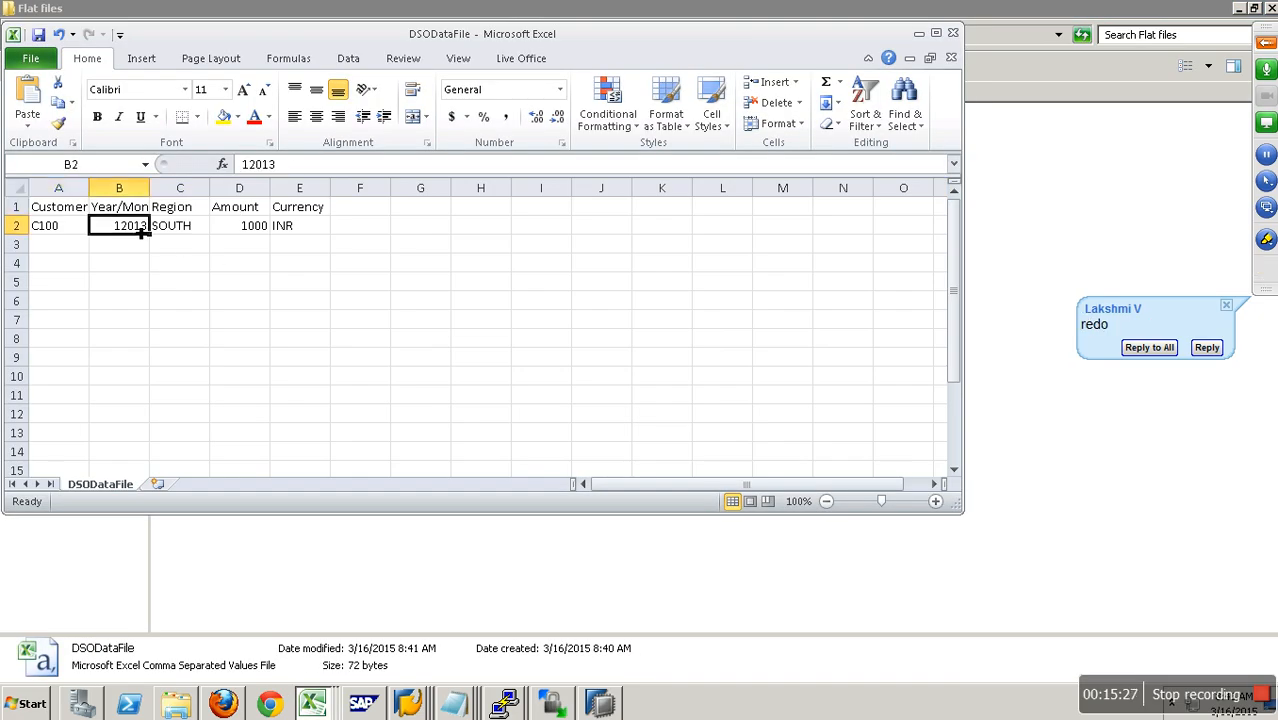
{"action": "type", "text": "2013"}
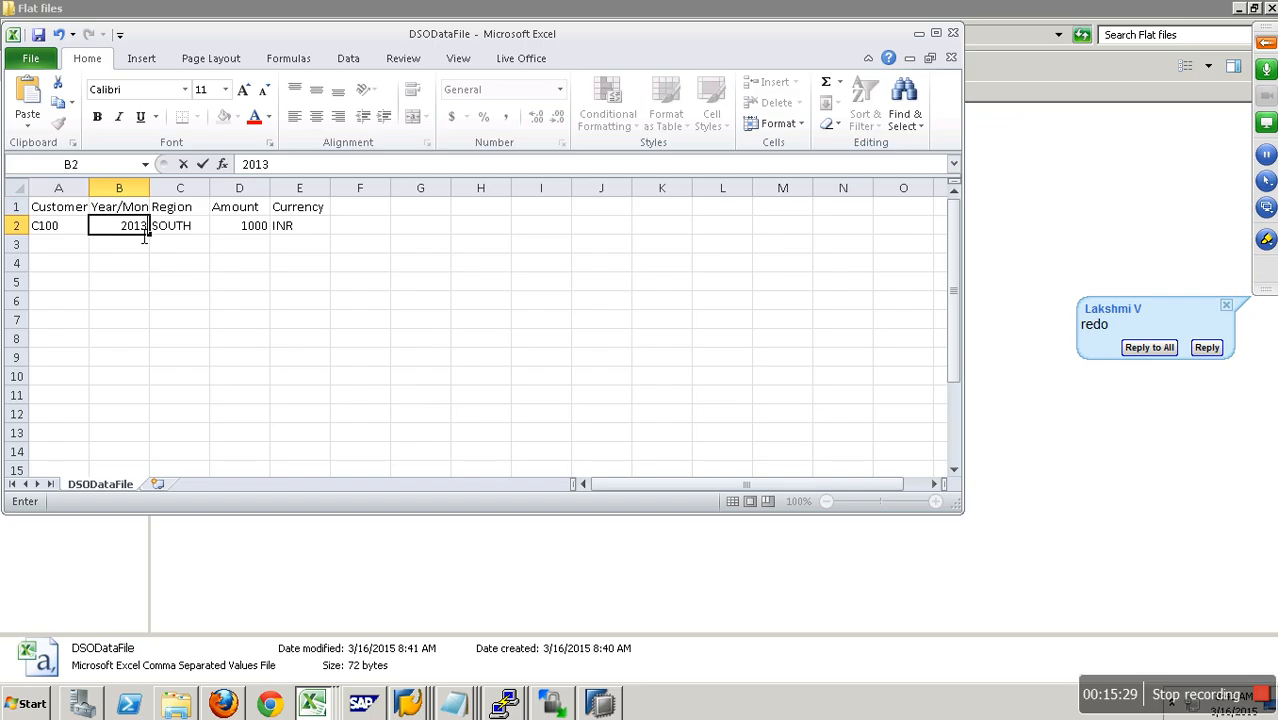
{"action": "type", "text": "01"}
{"action": "left_click", "coordinate": [189, 234]}
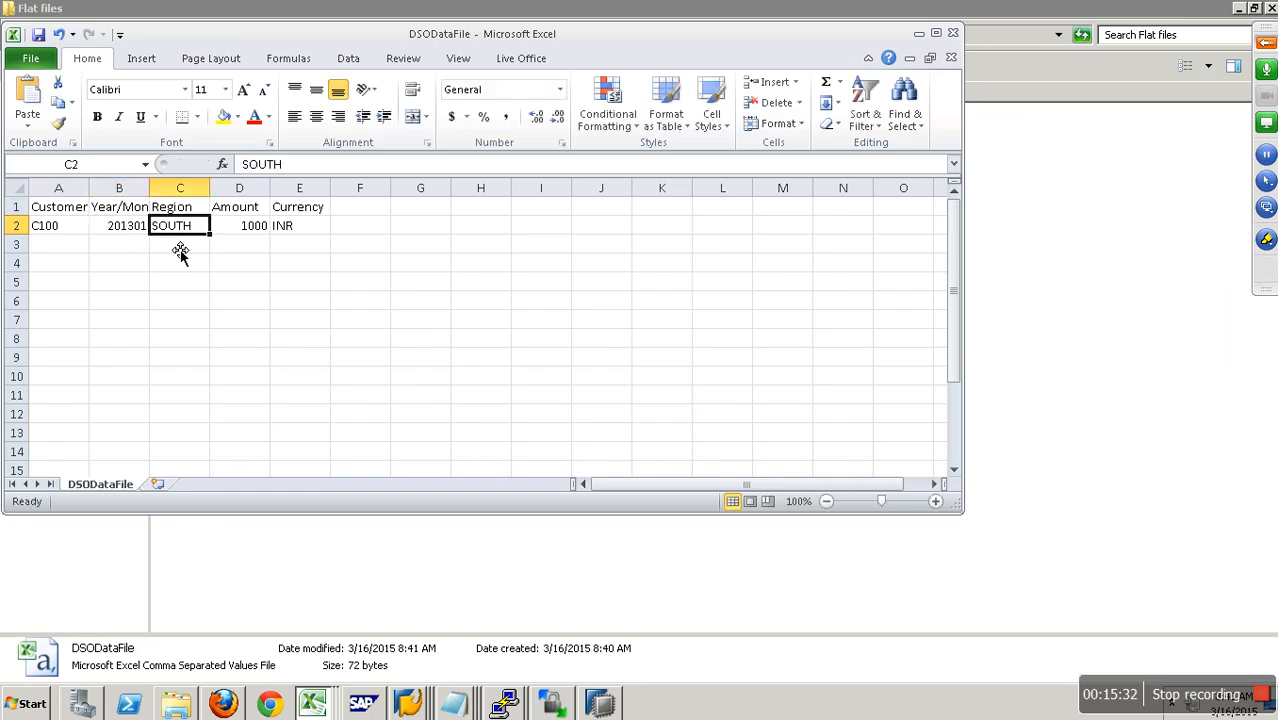
Step: Save DSODataFile in its CSV format and close it
{"action": "left_click", "coordinate": [40, 44]}
{"action": "left_click", "coordinate": [570, 412]}
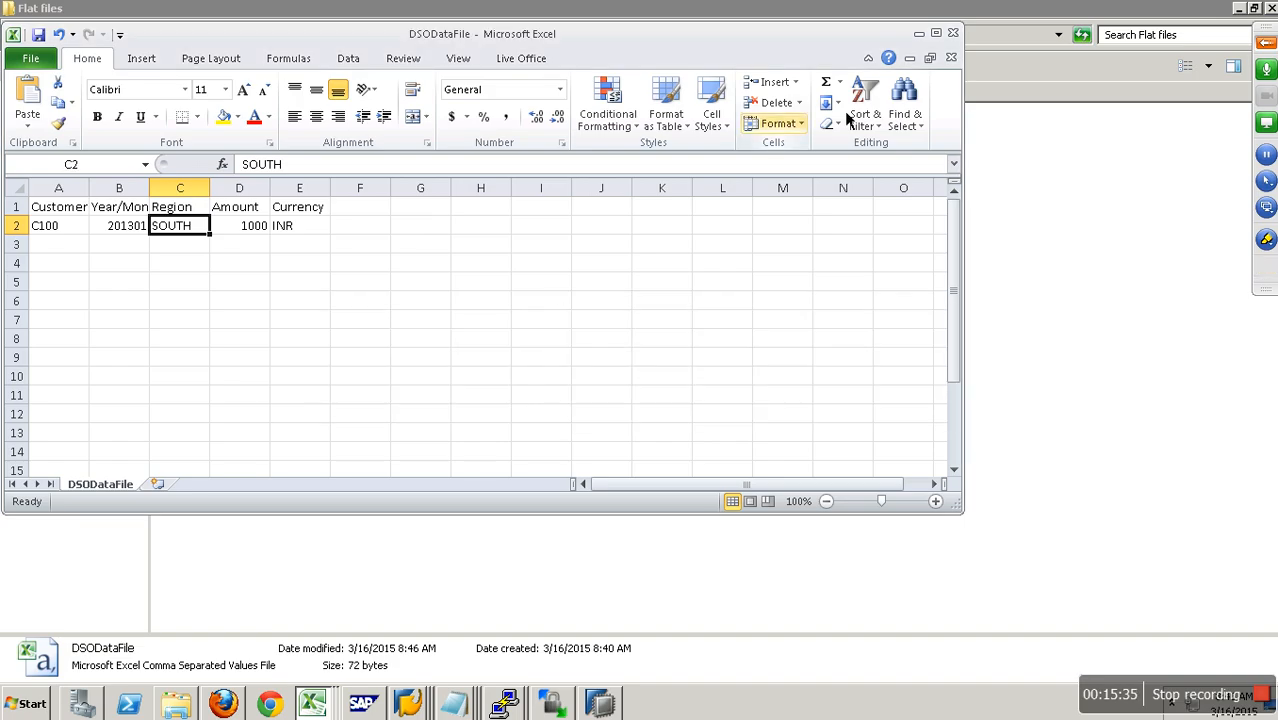
{"action": "left_click", "coordinate": [951, 57]}
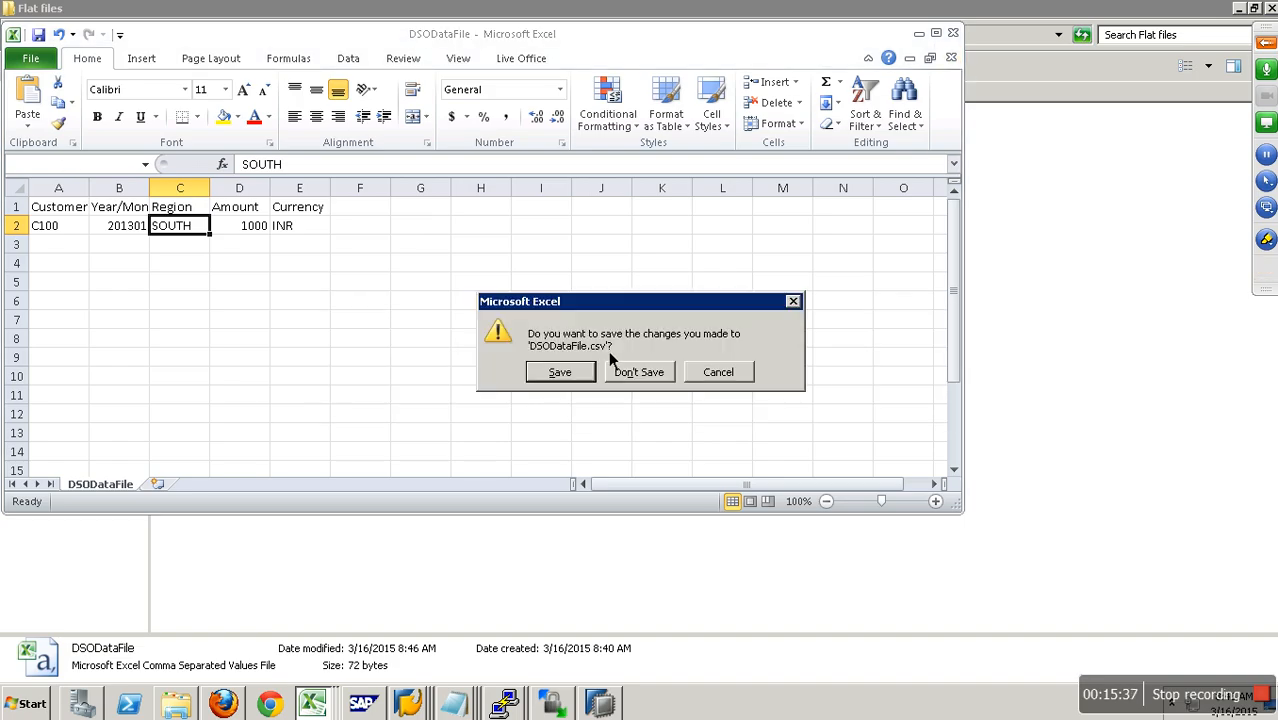
{"action": "left_click", "coordinate": [576, 378]}
{"action": "left_click", "coordinate": [588, 413]}
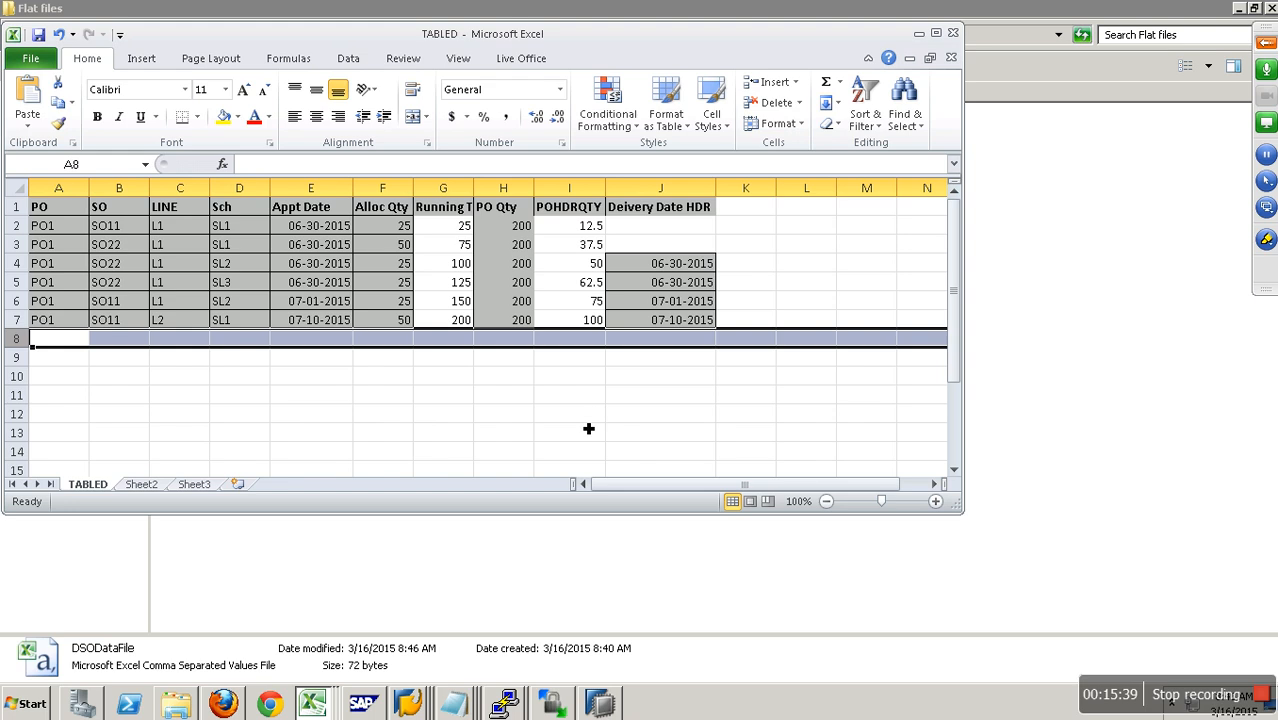
Step: Switch back to the SAP Data Warehousing Workbench, run InfoPackage LOAD IP DSO DATA immediately and check its load monitor
{"action": "left_click", "coordinate": [415, 705]}
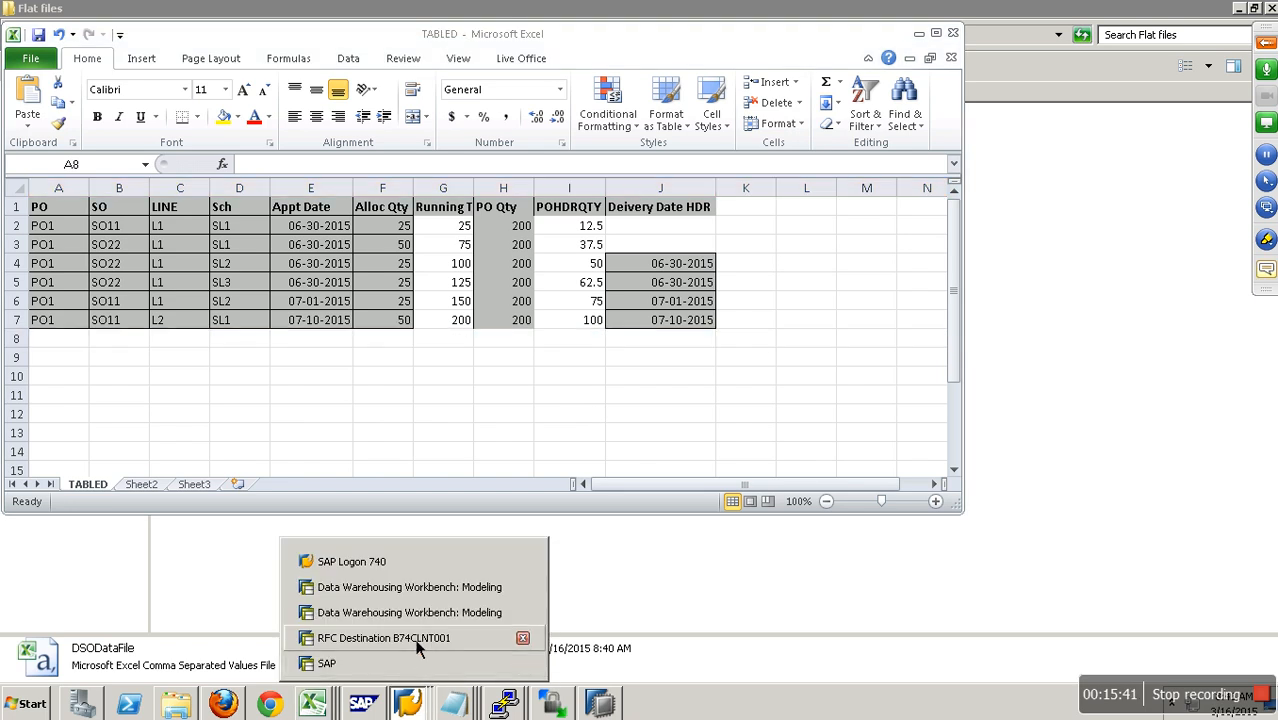
{"action": "left_click", "coordinate": [418, 596]}
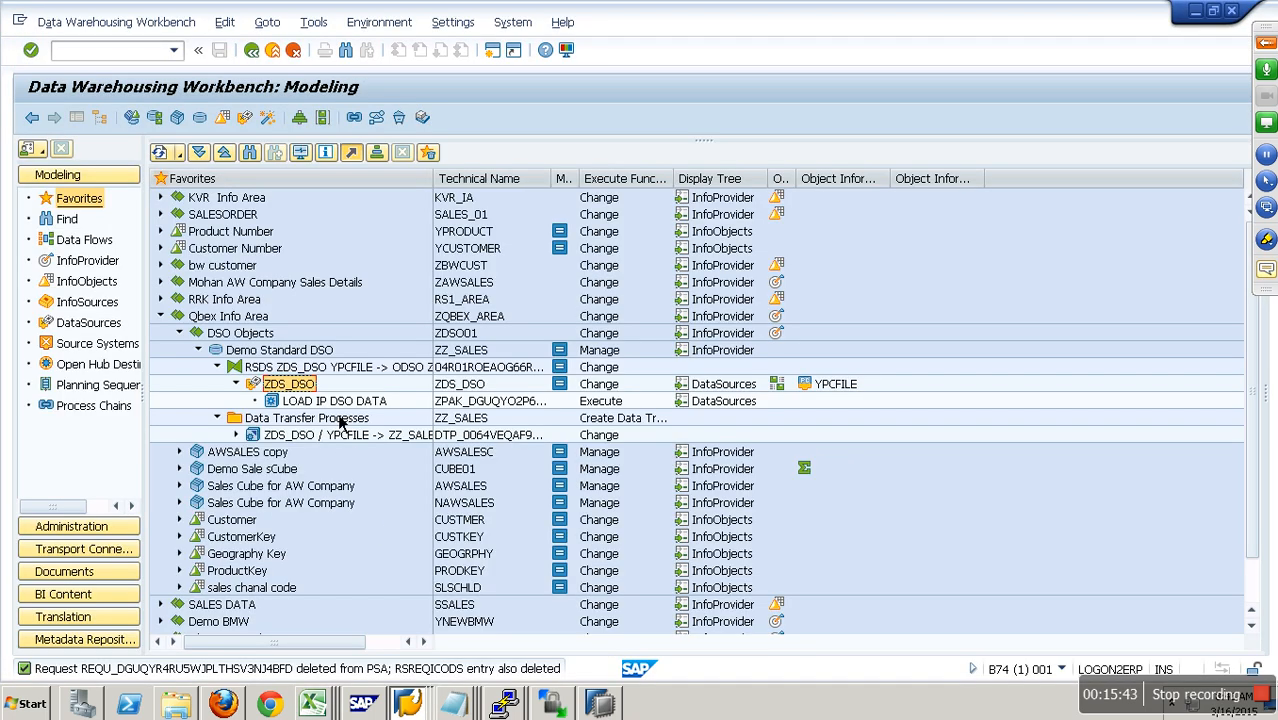
{"action": "double_click", "coordinate": [334, 401]}
{"action": "left_click", "coordinate": [584, 469]}
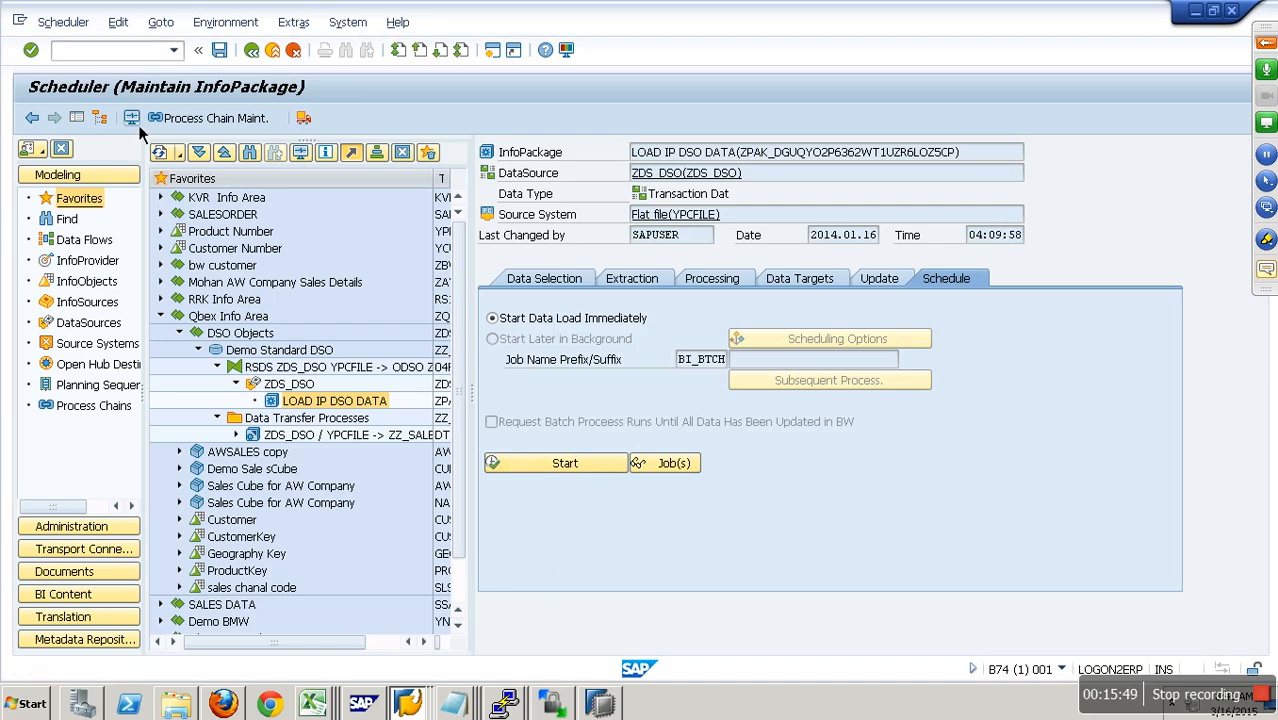
{"action": "left_click", "coordinate": [132, 119]}
{"action": "left_click", "coordinate": [243, 252]}
{"action": "left_click", "coordinate": [272, 53]}
Step: Open the PSA data of the new ZDS_DSO request, examine the record's Year/Month value and close the request list
{"action": "right_click", "coordinate": [320, 367]}
{"action": "right_click", "coordinate": [281, 383]}
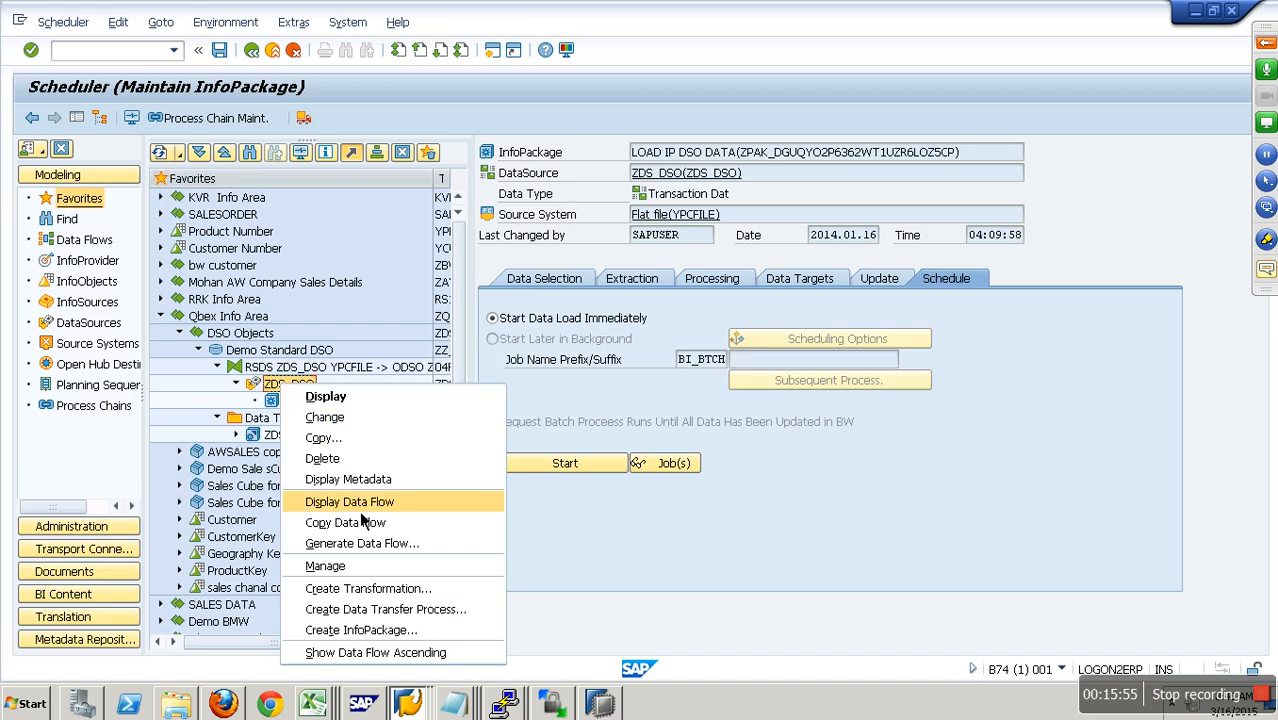
{"action": "left_click", "coordinate": [330, 566]}
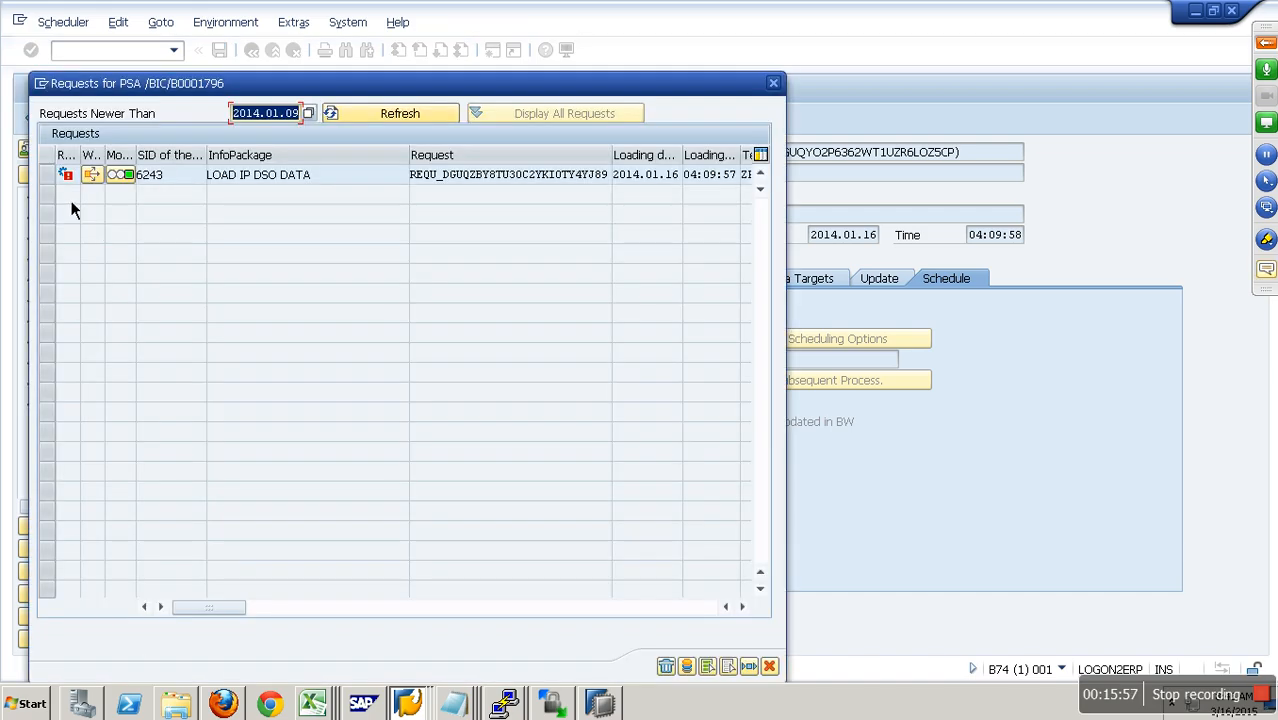
{"action": "left_click", "coordinate": [58, 176]}
{"action": "left_click", "coordinate": [687, 666]}
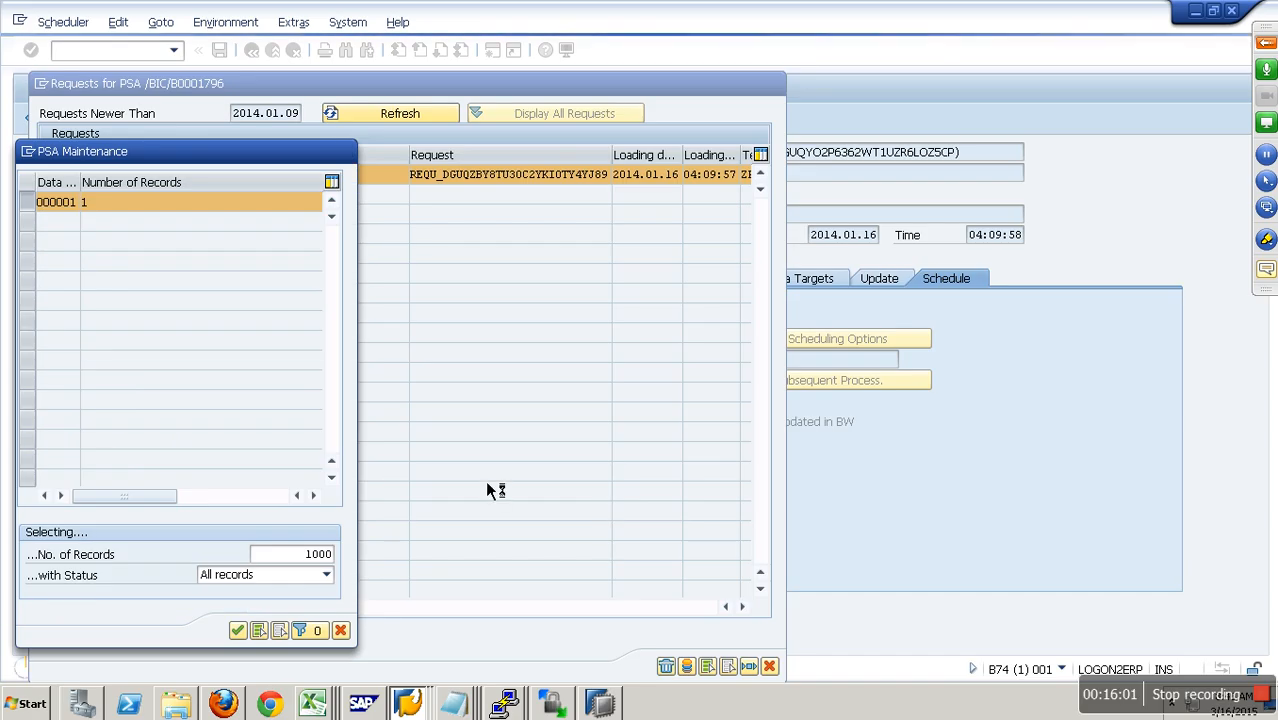
{"action": "key", "text": "Return"}
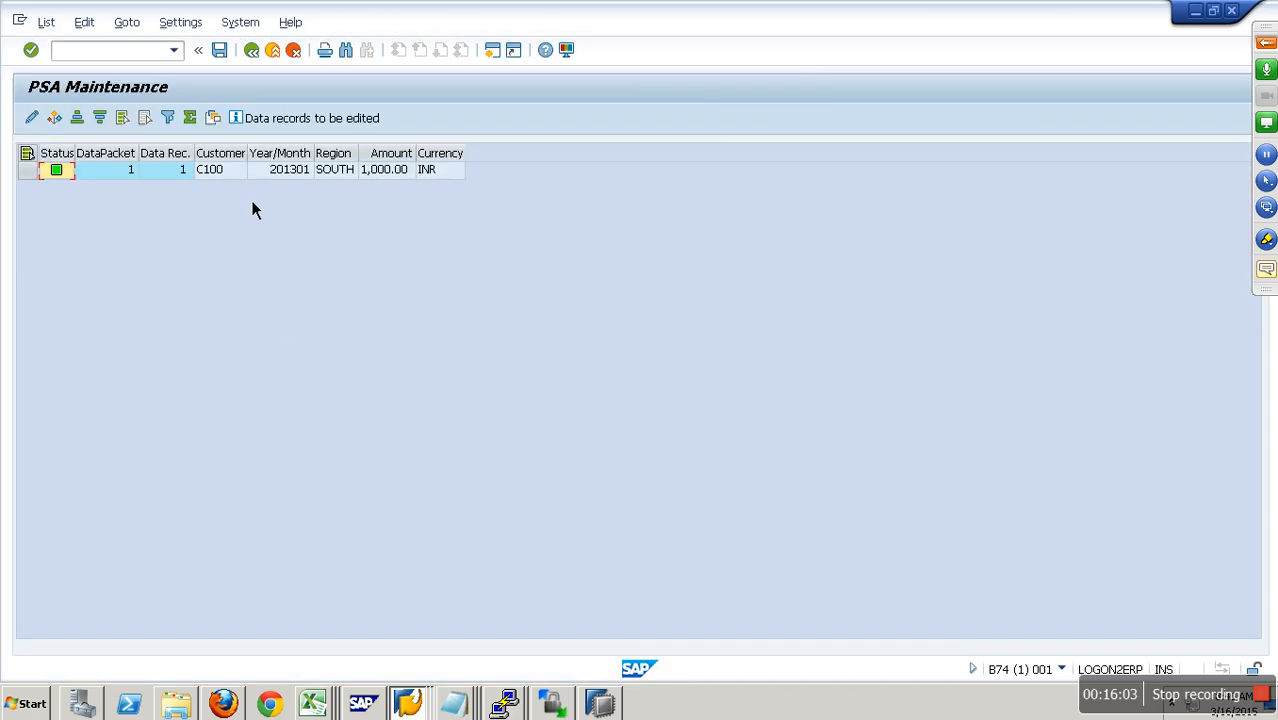
{"action": "left_click", "coordinate": [300, 177]}
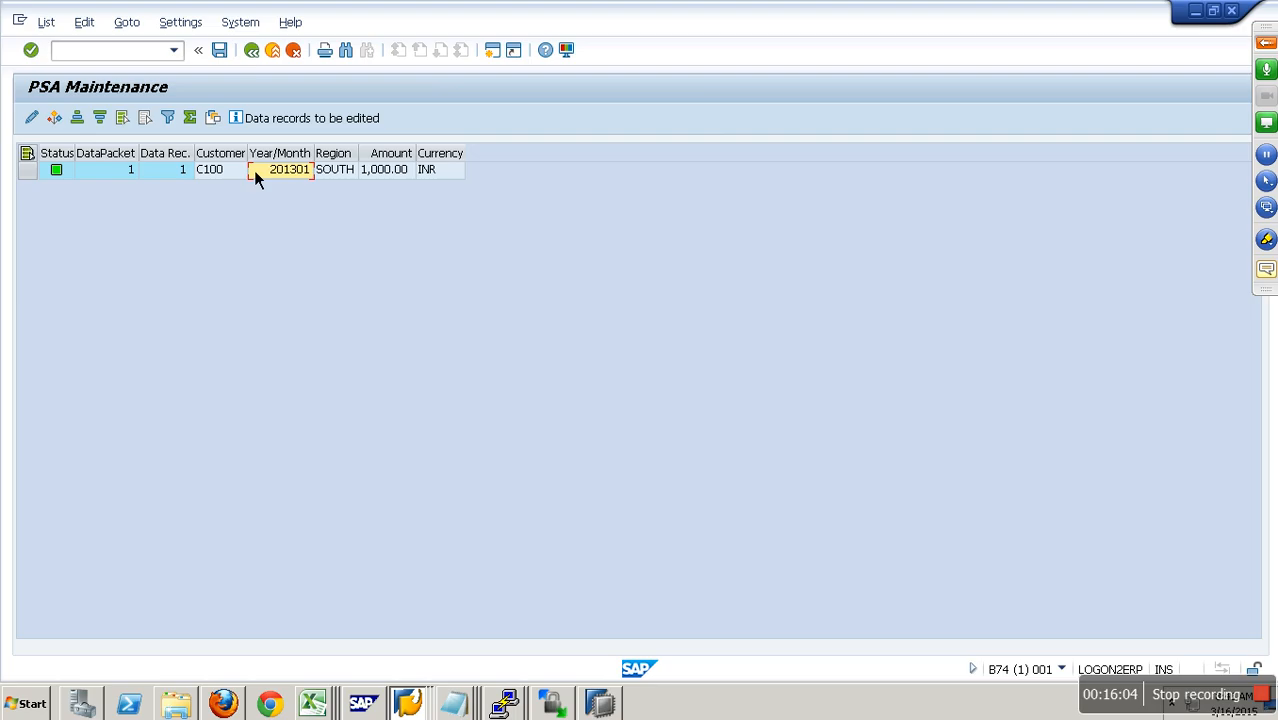
{"action": "left_click", "coordinate": [284, 64]}
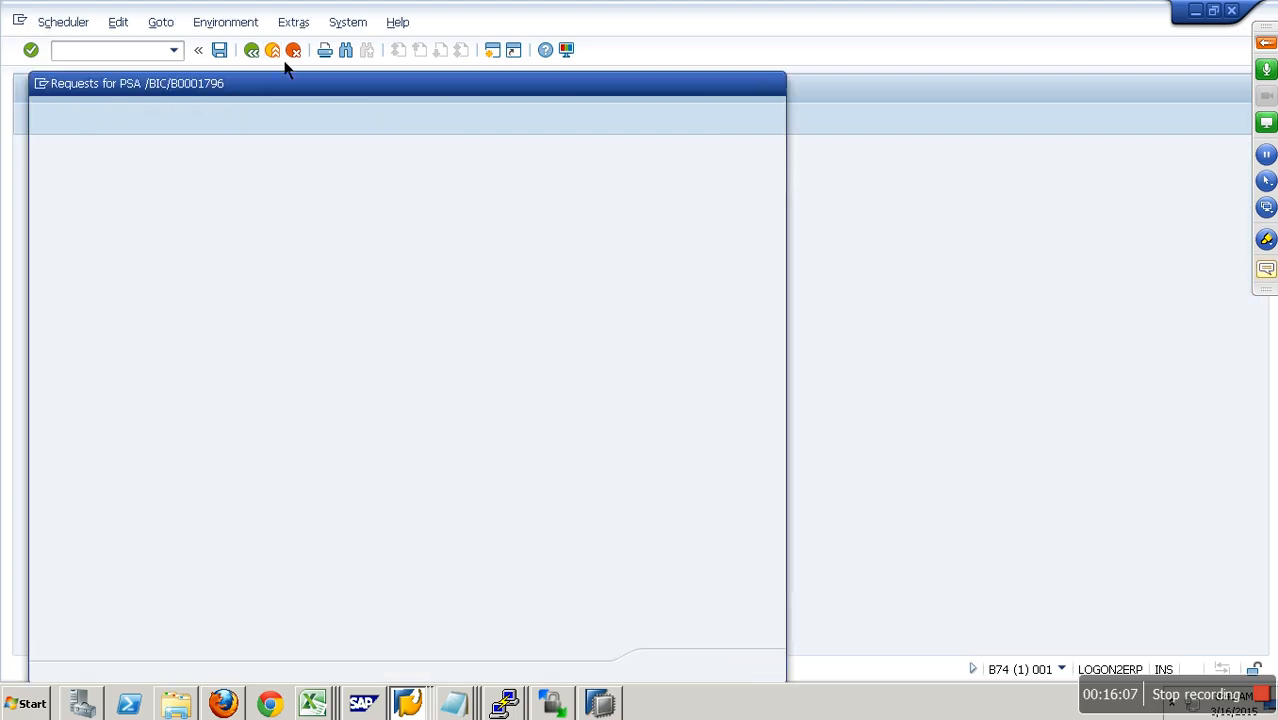
{"action": "left_click", "coordinate": [769, 666]}
Step: Run the data transfer process ZDS_DSO / YPCFILE -> ZZ_SALES and return to the modeling tree
{"action": "left_click", "coordinate": [279, 56]}
{"action": "double_click", "coordinate": [335, 437]}
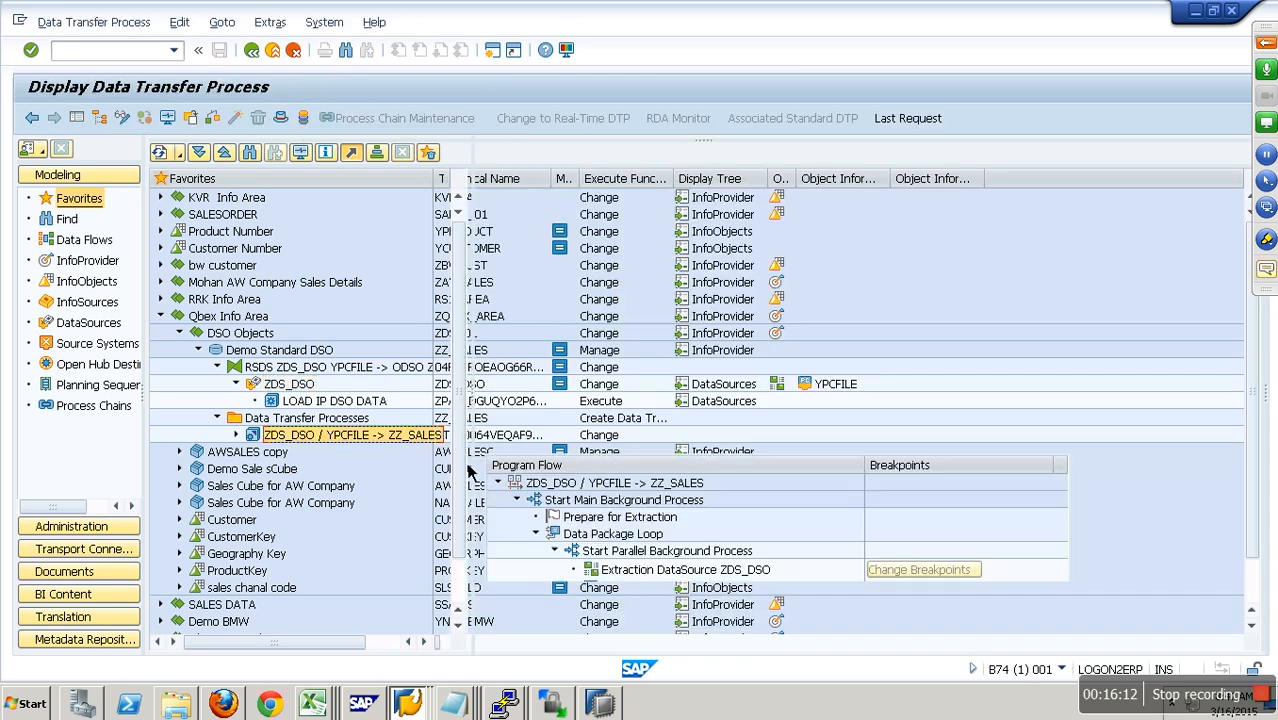
{"action": "left_click", "coordinate": [920, 449]}
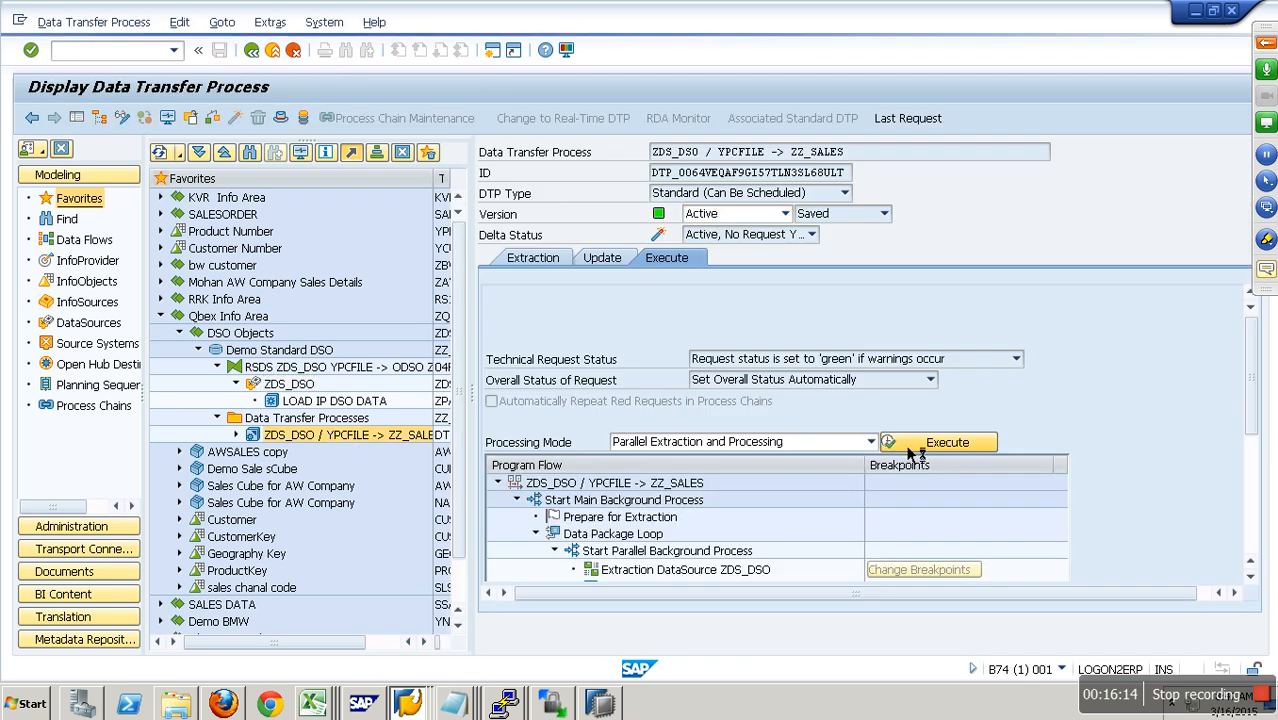
{"action": "left_click", "coordinate": [305, 391]}
{"action": "left_click", "coordinate": [285, 62]}
Step: Open the management view of Demo Standard DSO, check its loaded request and show the DataStore object's contents
{"action": "right_click", "coordinate": [299, 350]}
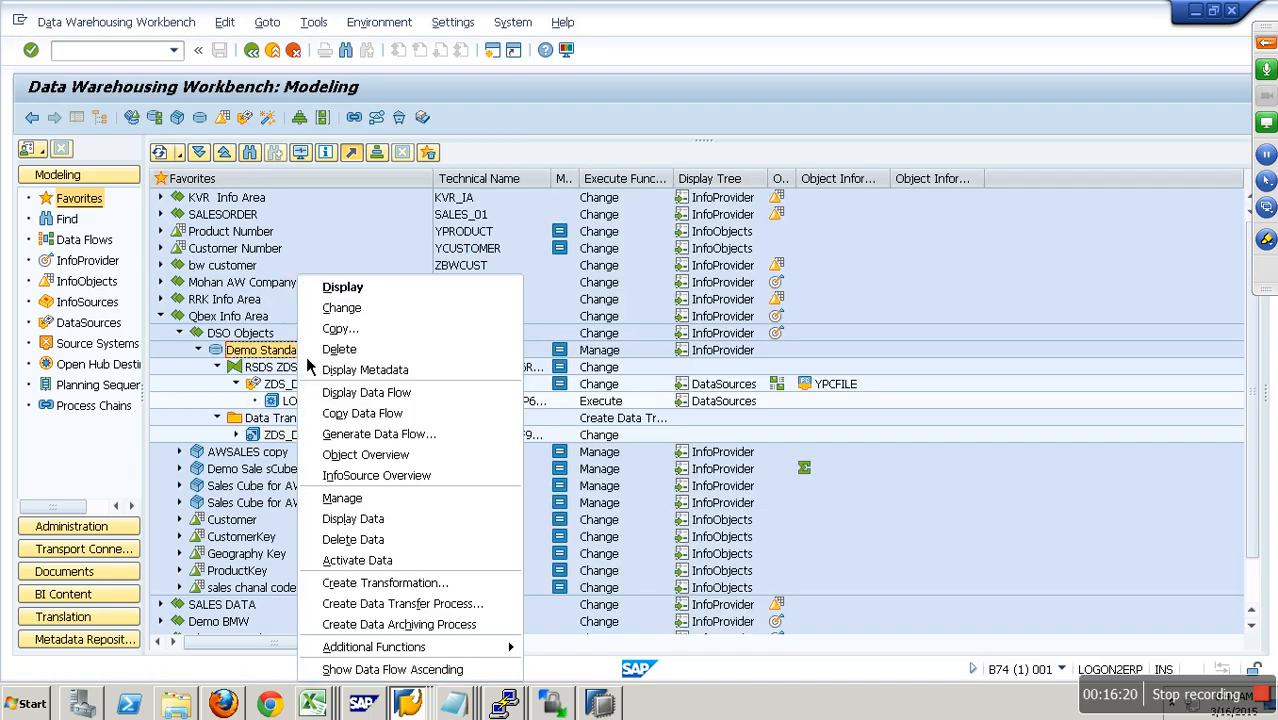
{"action": "left_click", "coordinate": [363, 498]}
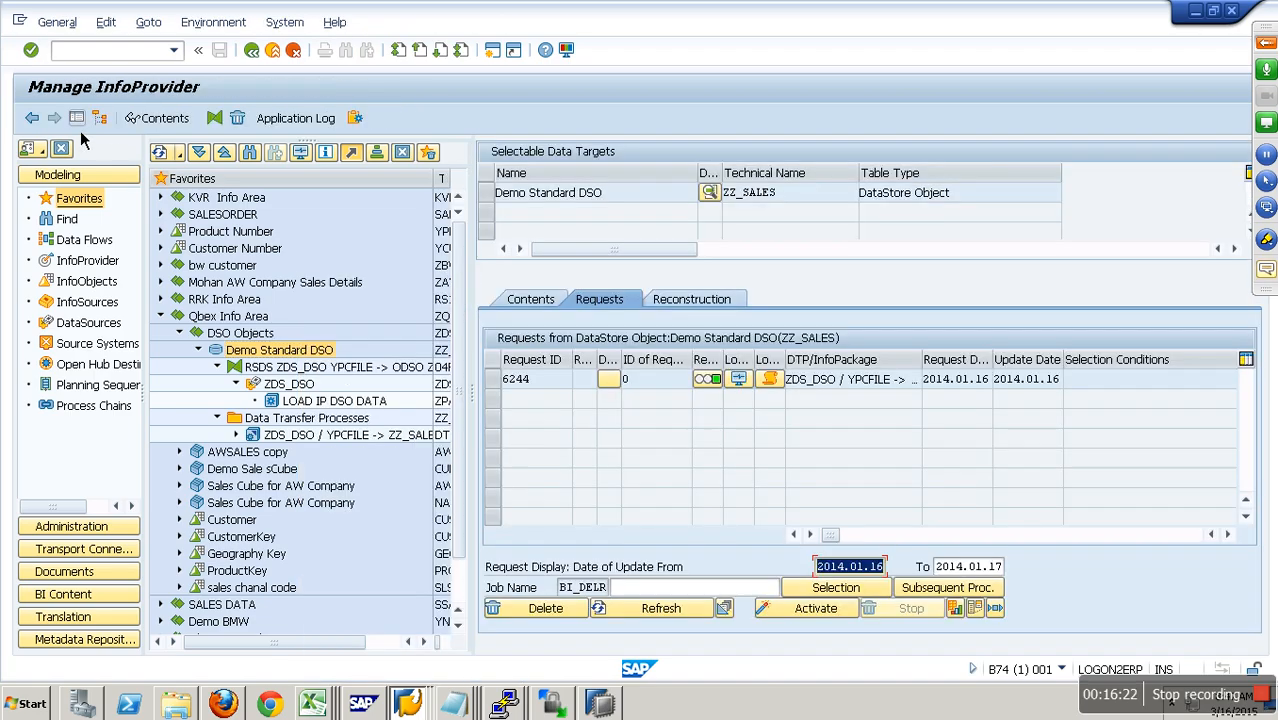
{"action": "left_click", "coordinate": [97, 381]}
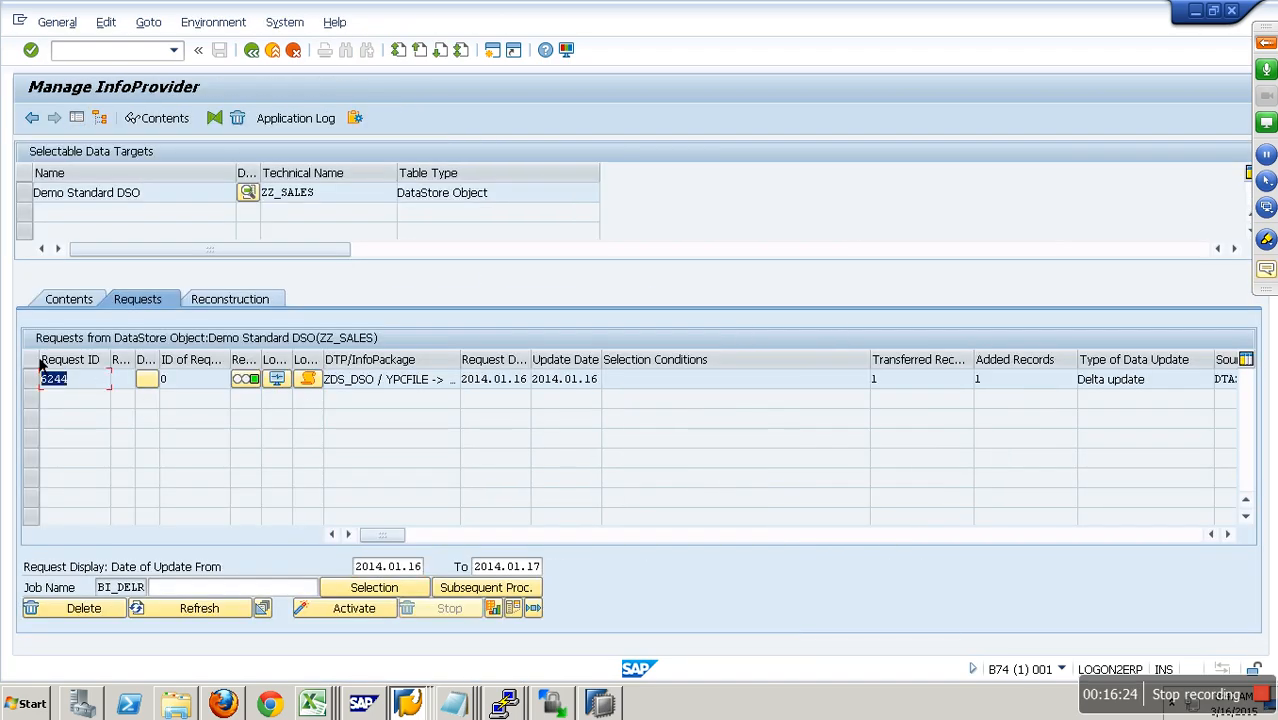
{"action": "left_click", "coordinate": [86, 304]}
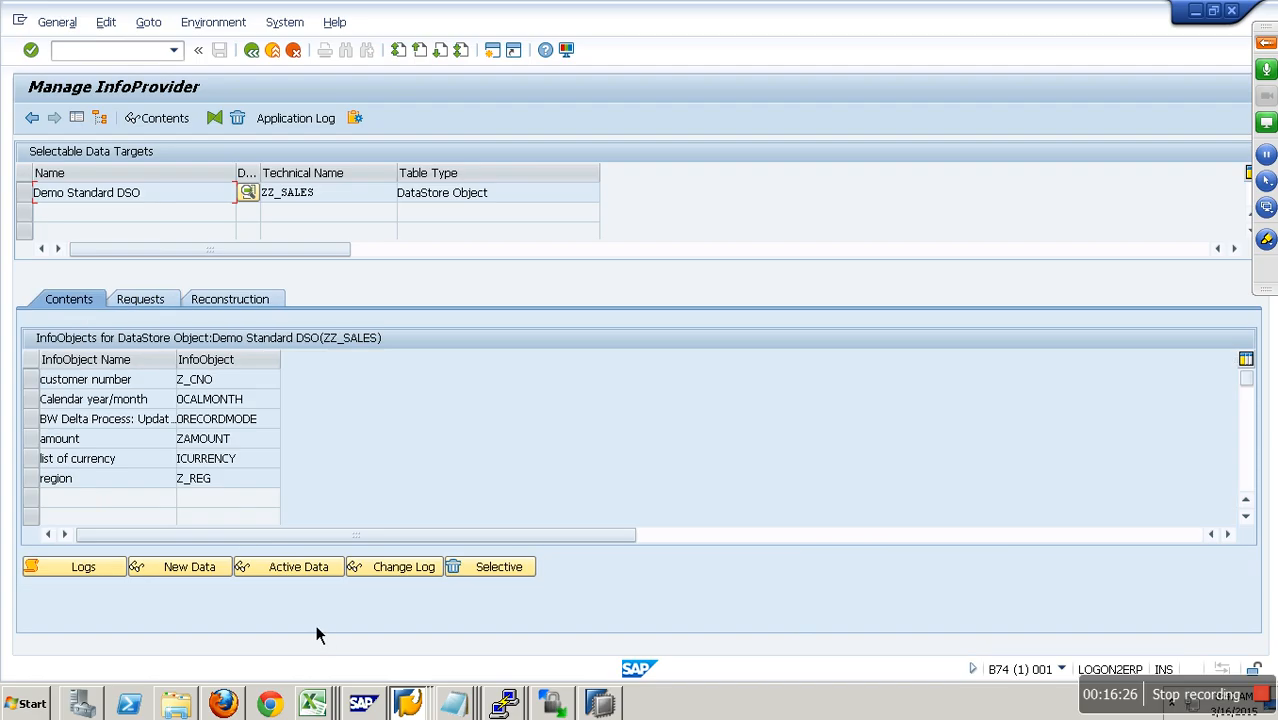
Step: Display the new-data table records of ZZ_SALES without selection criteria and widen the SID column to show the full request ID
{"action": "left_click", "coordinate": [217, 574]}
{"action": "left_click", "coordinate": [43, 121]}
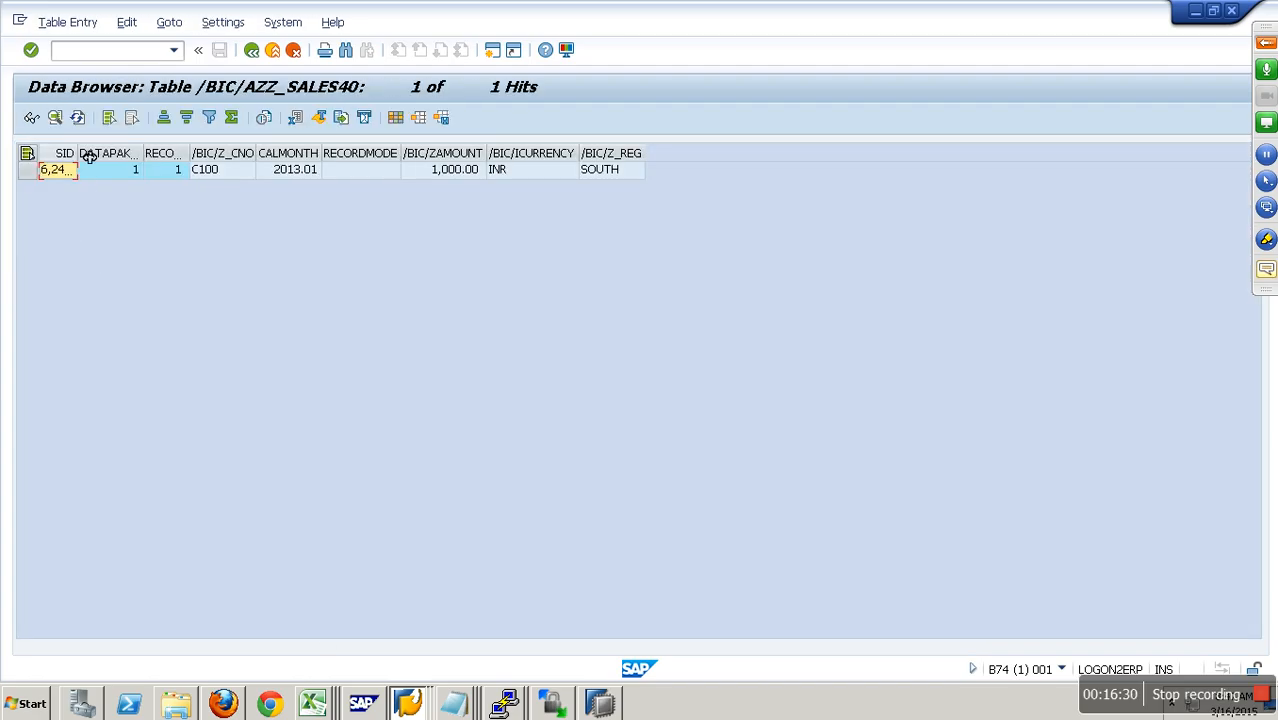
{"action": "double_click", "coordinate": [81, 155]}
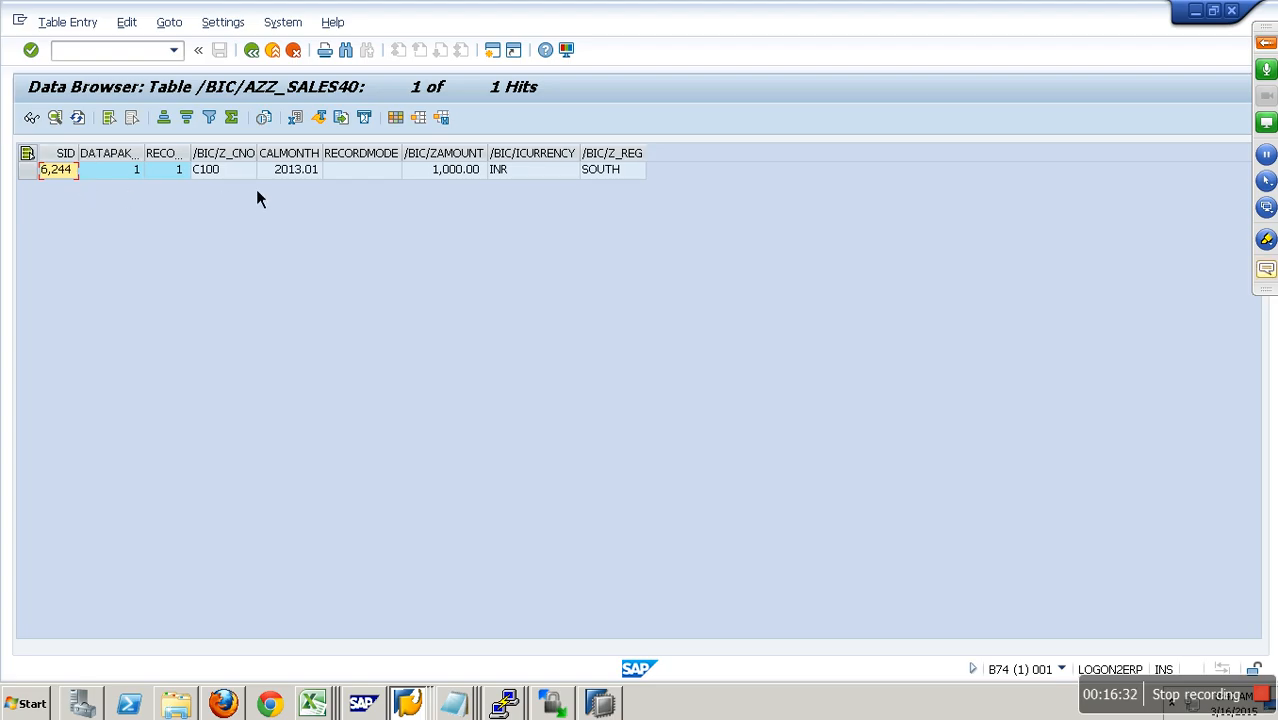
Step: Examine the new record's month, customer, amount, currency and region fields, and return to the contents of ZZ_SALES
{"action": "left_click", "coordinate": [297, 177]}
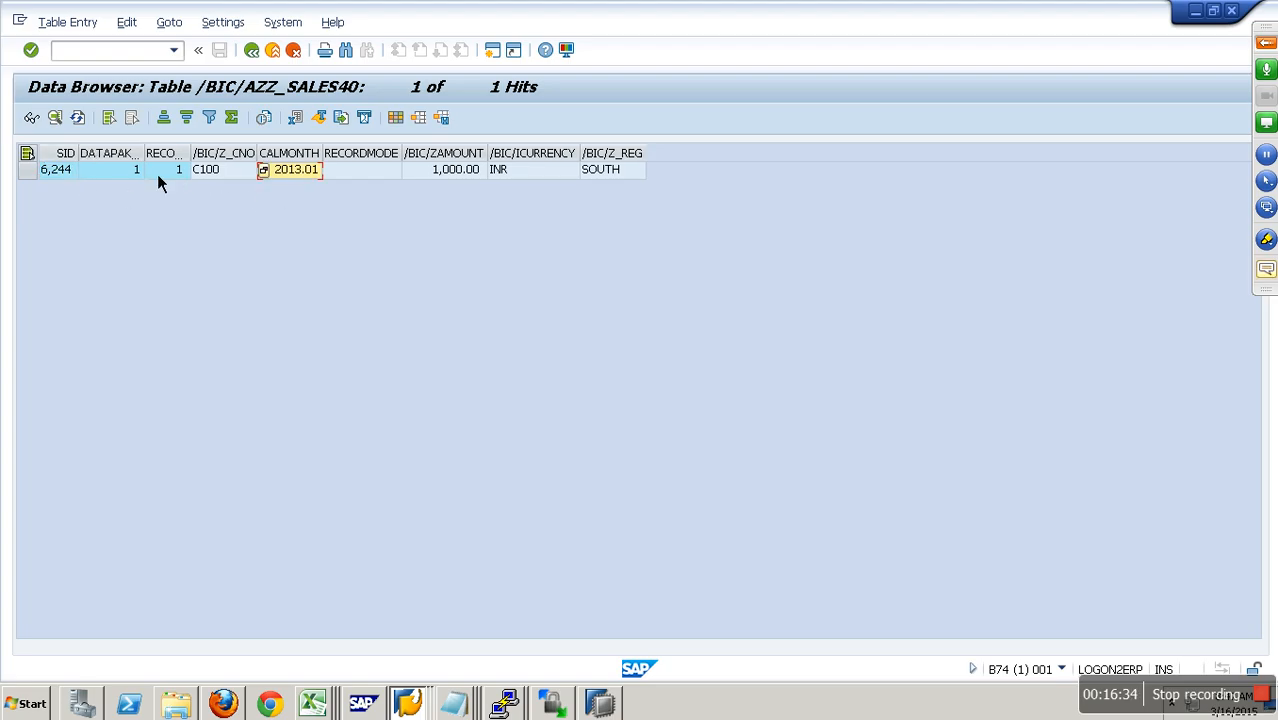
{"action": "left_click", "coordinate": [217, 176]}
{"action": "left_click", "coordinate": [463, 175]}
{"action": "left_click", "coordinate": [514, 174]}
{"action": "left_click", "coordinate": [622, 172]}
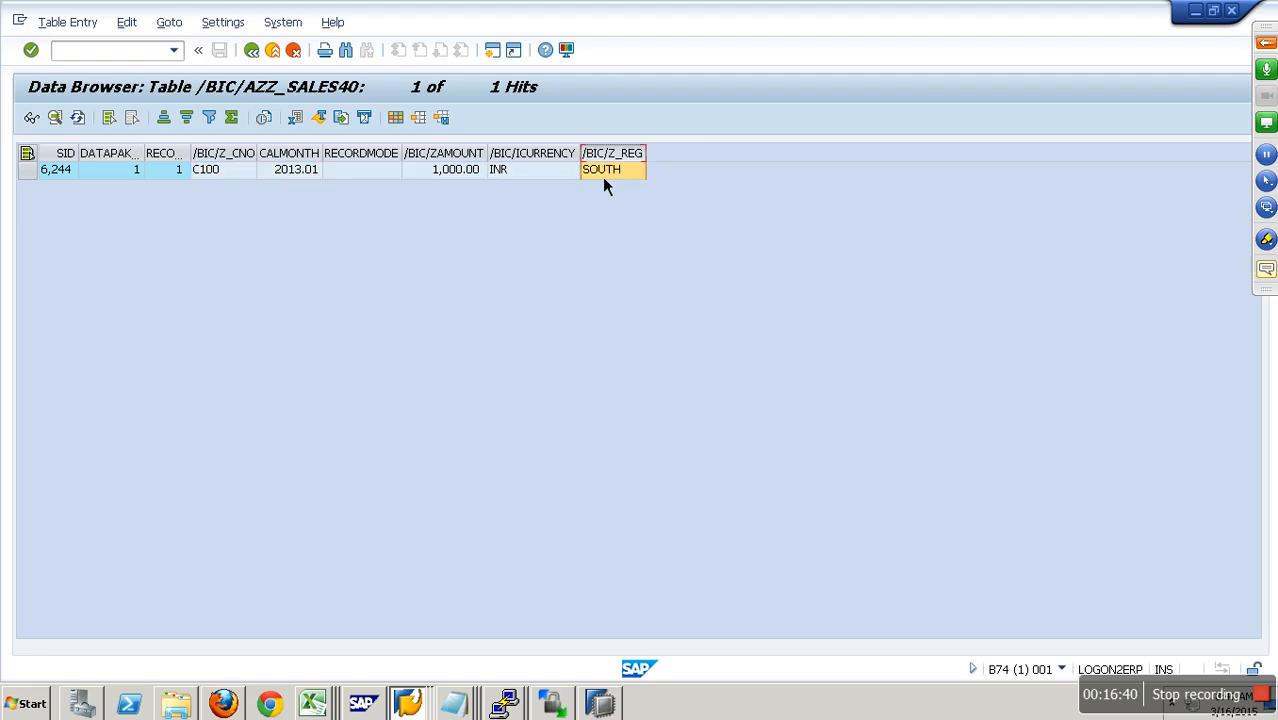
{"action": "left_click", "coordinate": [281, 60]}
{"action": "left_click", "coordinate": [281, 60]}
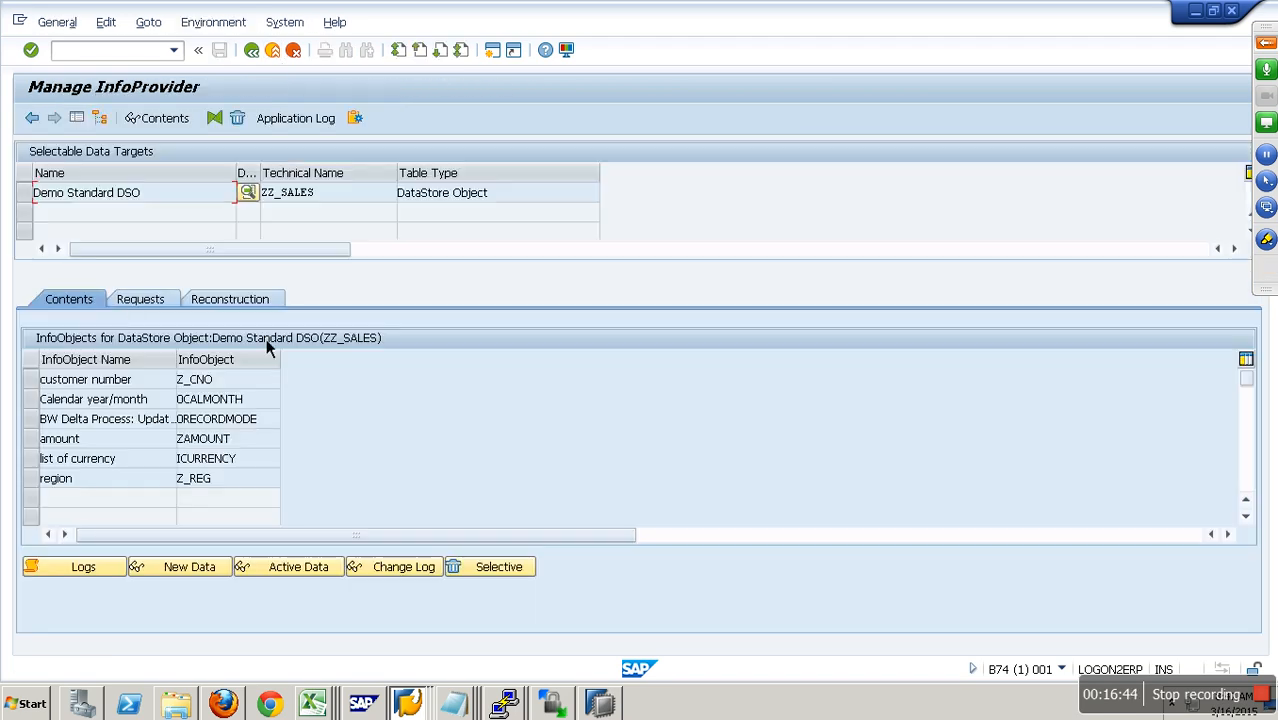
Step: Open the selection screen for the active data of ZZ_SALES
{"action": "left_click", "coordinate": [287, 574]}
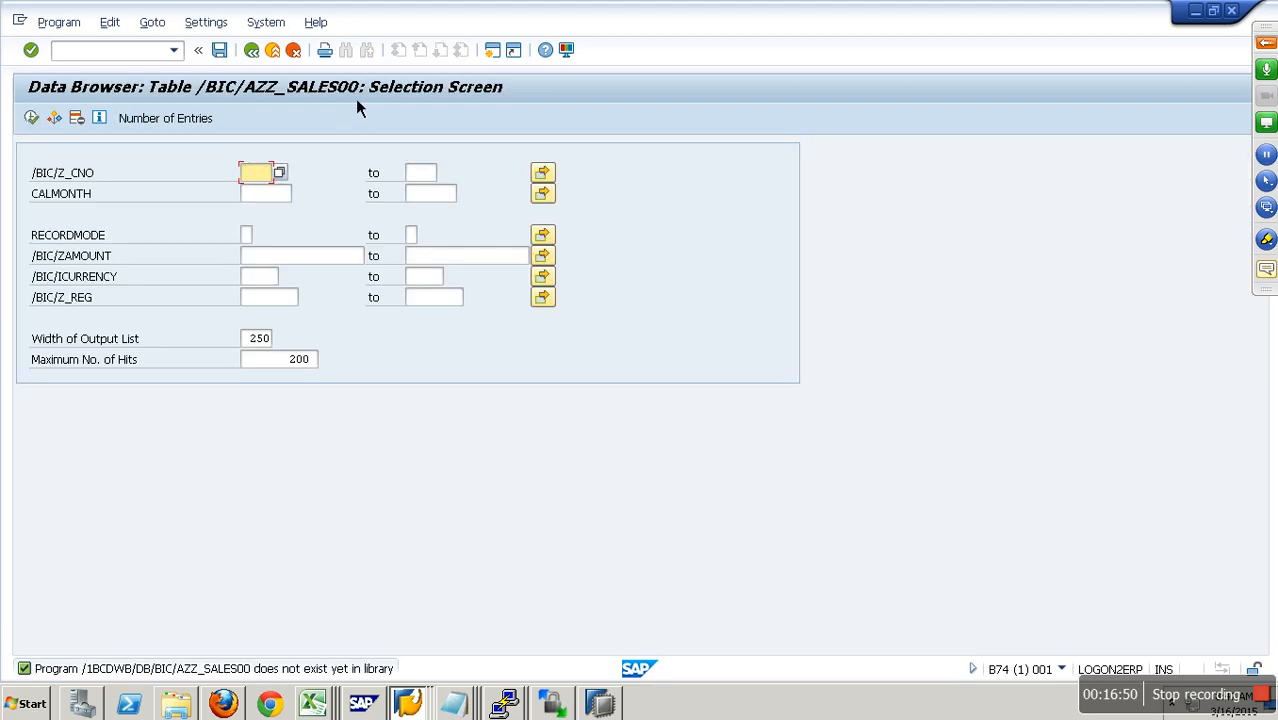
Step: Check the active data table and the change log table of the ZZ_SALES DataStore object for entries
{"action": "left_click", "coordinate": [39, 122]}
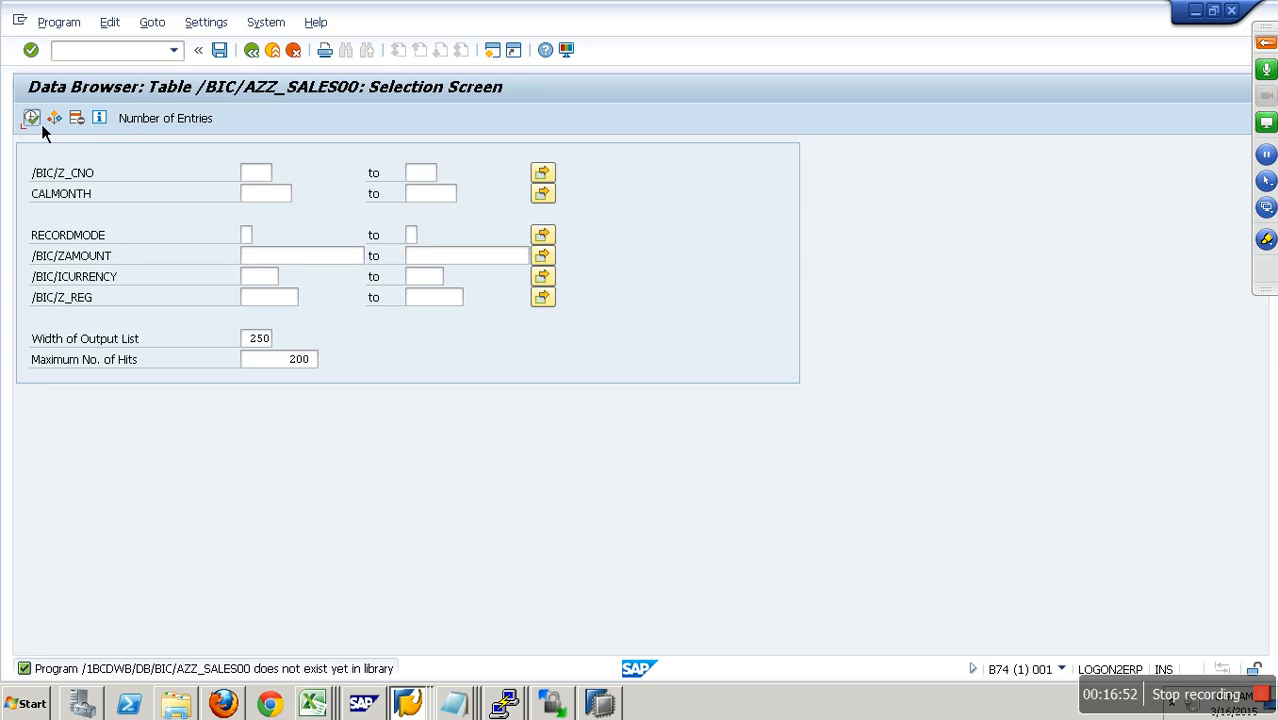
{"action": "left_click", "coordinate": [261, 60]}
{"action": "left_click", "coordinate": [370, 567]}
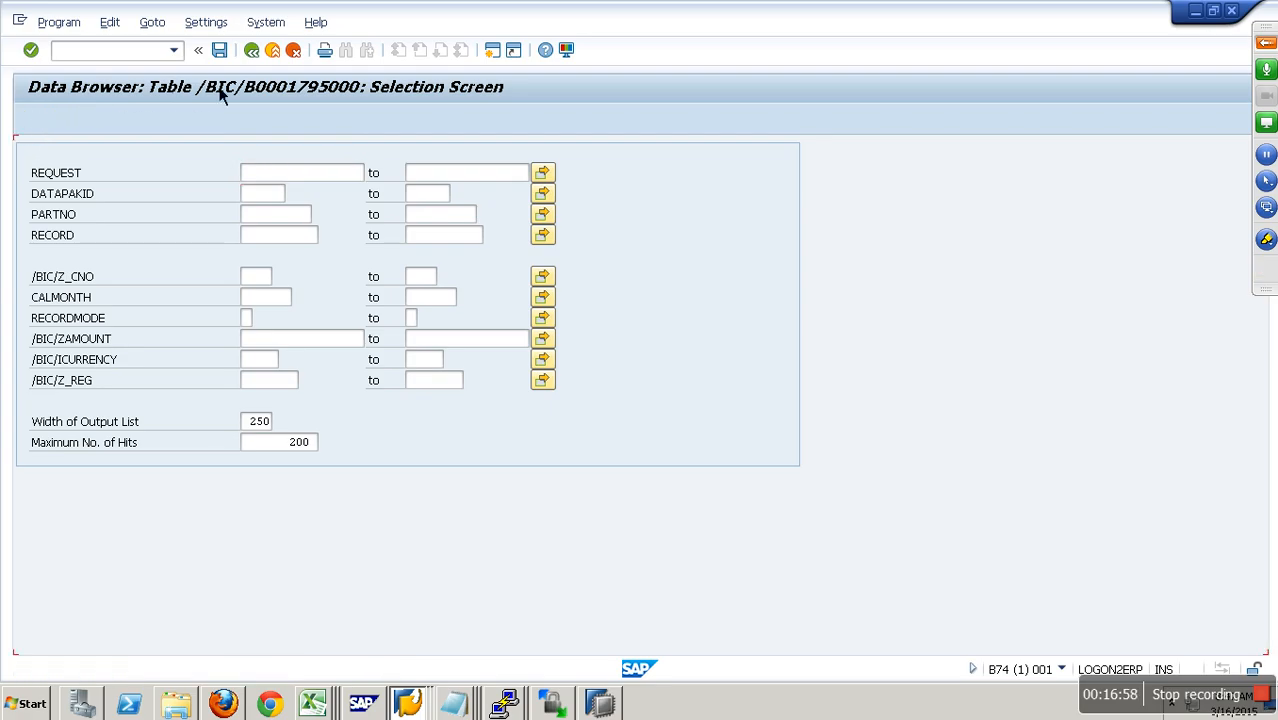
{"action": "left_click", "coordinate": [267, 58]}
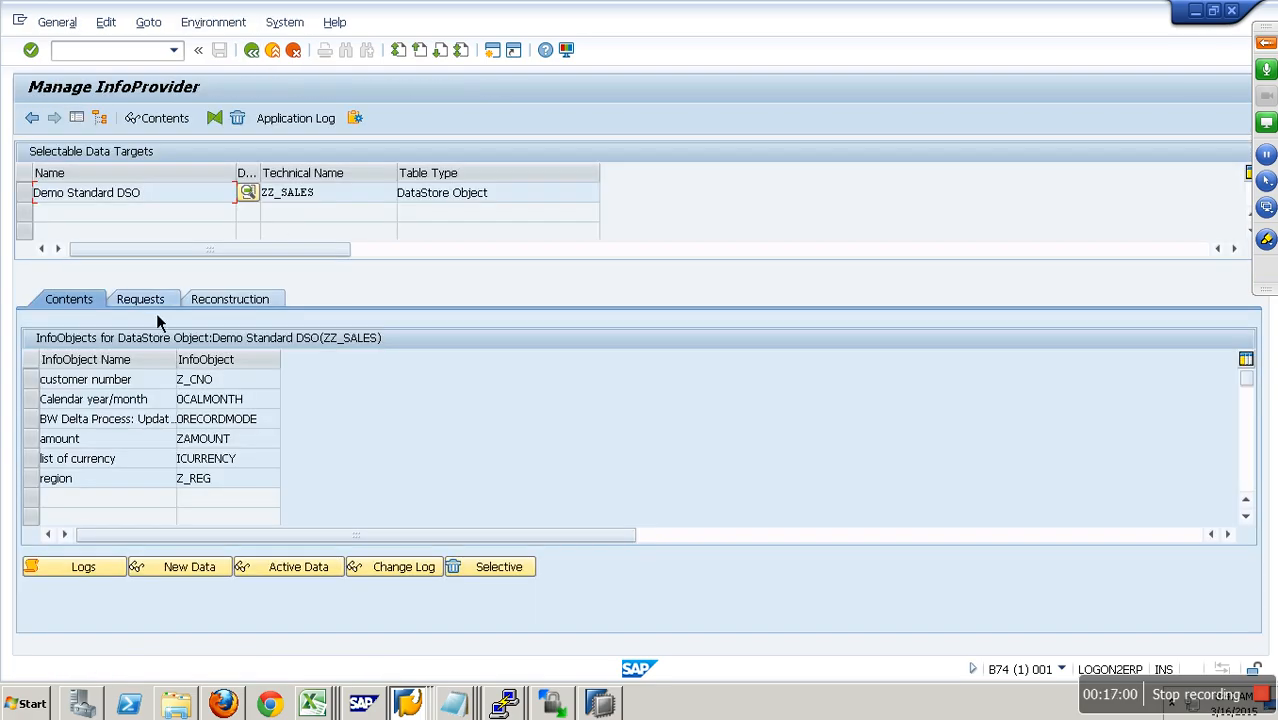
Step: Start the activation of request 6244 in the Demo Standard DSO (ZZ_SALES)
{"action": "left_click", "coordinate": [156, 313]}
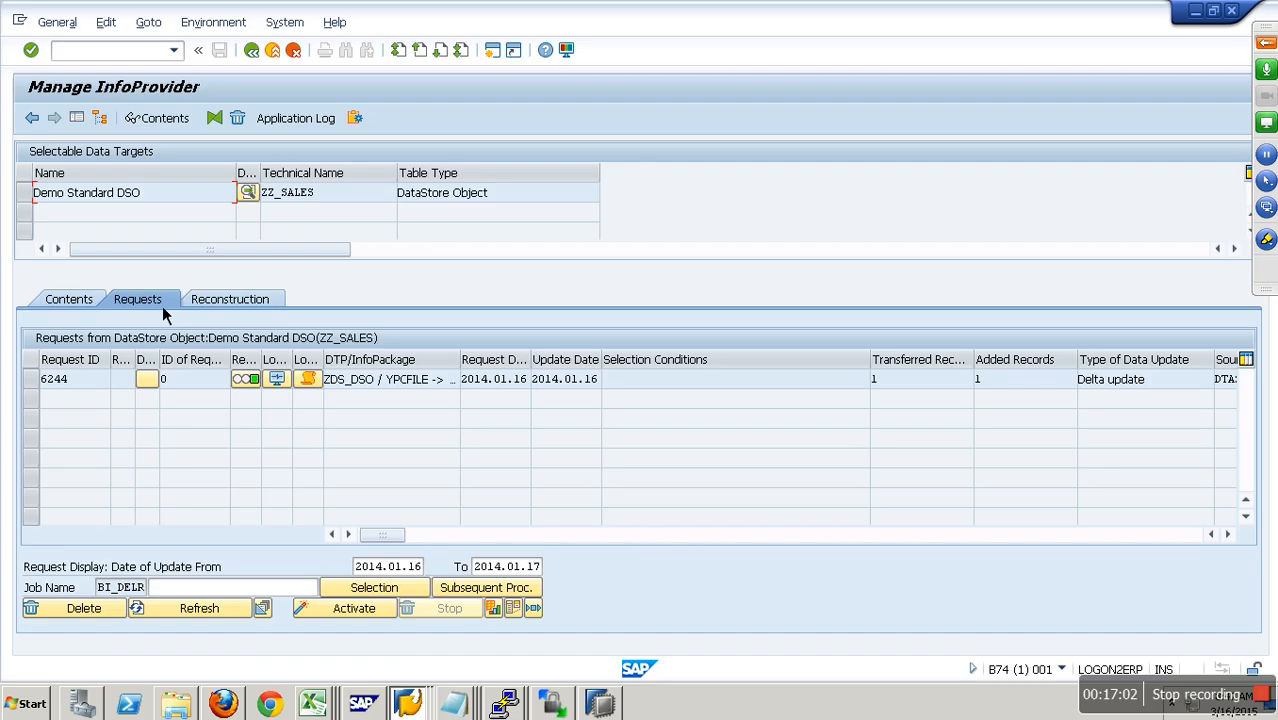
{"action": "left_click", "coordinate": [45, 383]}
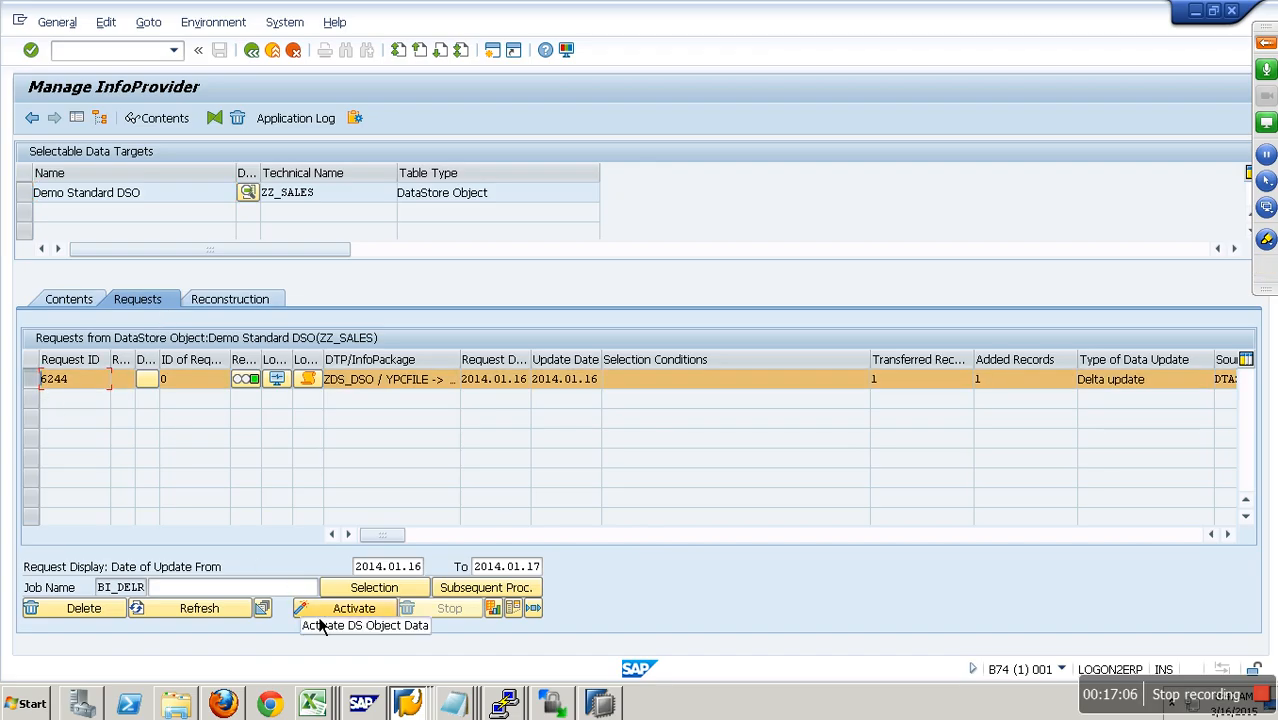
{"action": "left_click", "coordinate": [315, 612]}
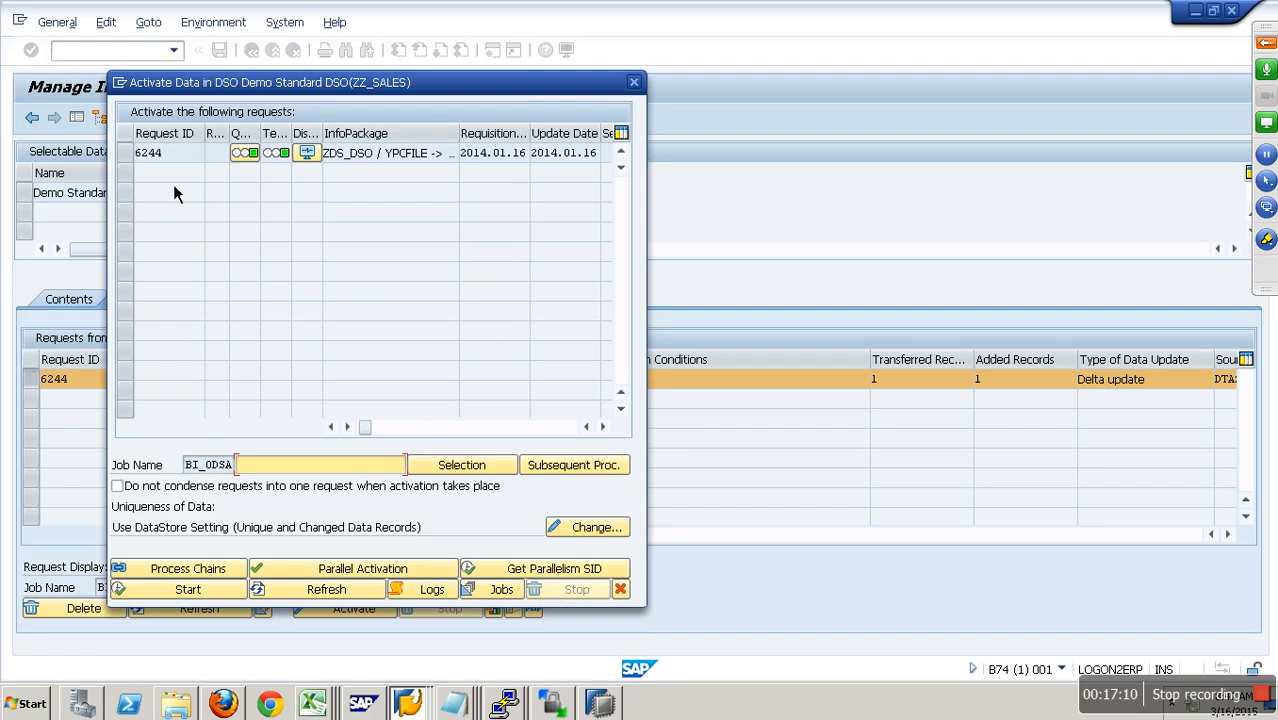
{"action": "left_click", "coordinate": [137, 155]}
{"action": "left_click", "coordinate": [215, 590]}
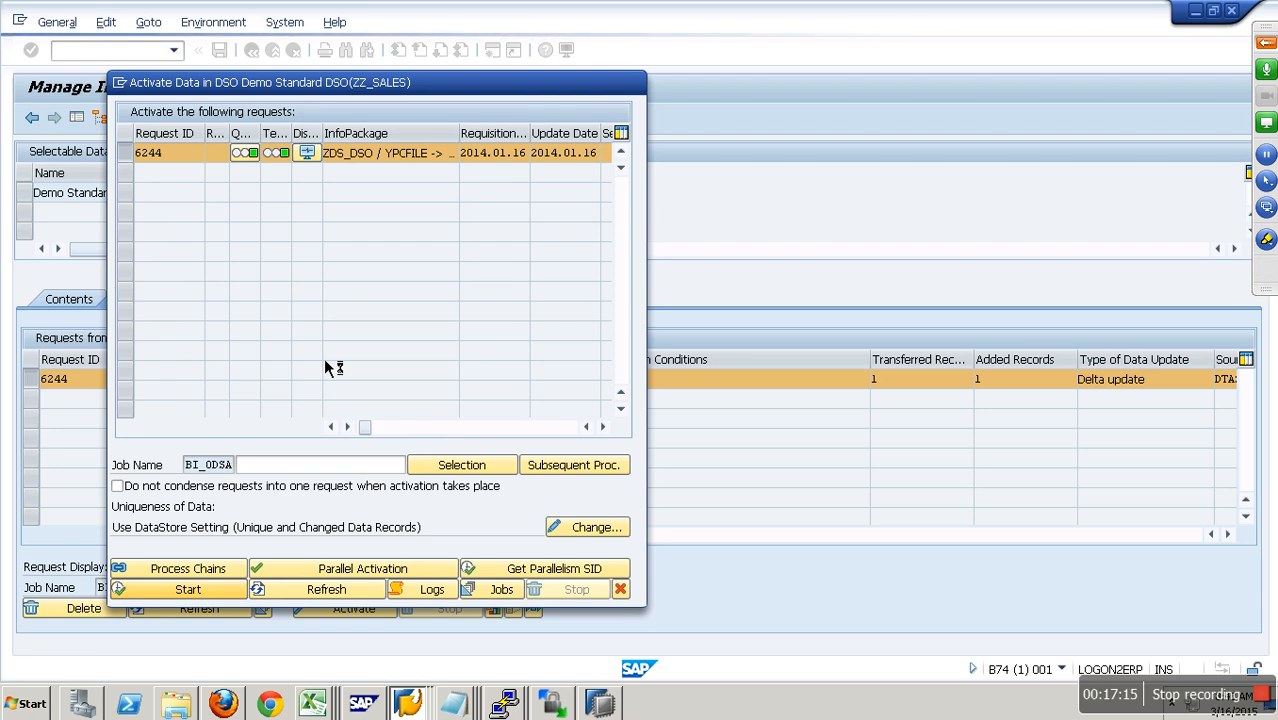
Step: Refresh the activation status of request 6244, close the activation dialog and refresh the DSO's request list
{"action": "left_click", "coordinate": [327, 590]}
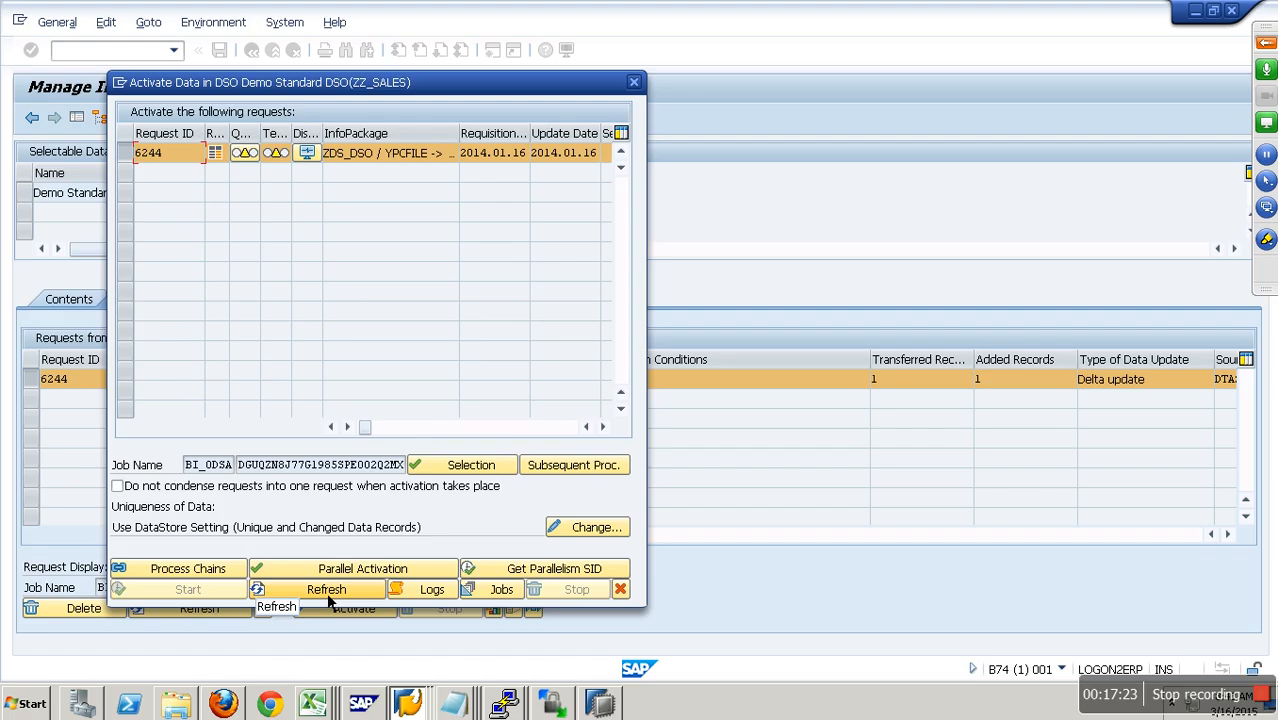
{"action": "left_click", "coordinate": [327, 594]}
{"action": "left_click", "coordinate": [620, 589]}
{"action": "left_click", "coordinate": [197, 610]}
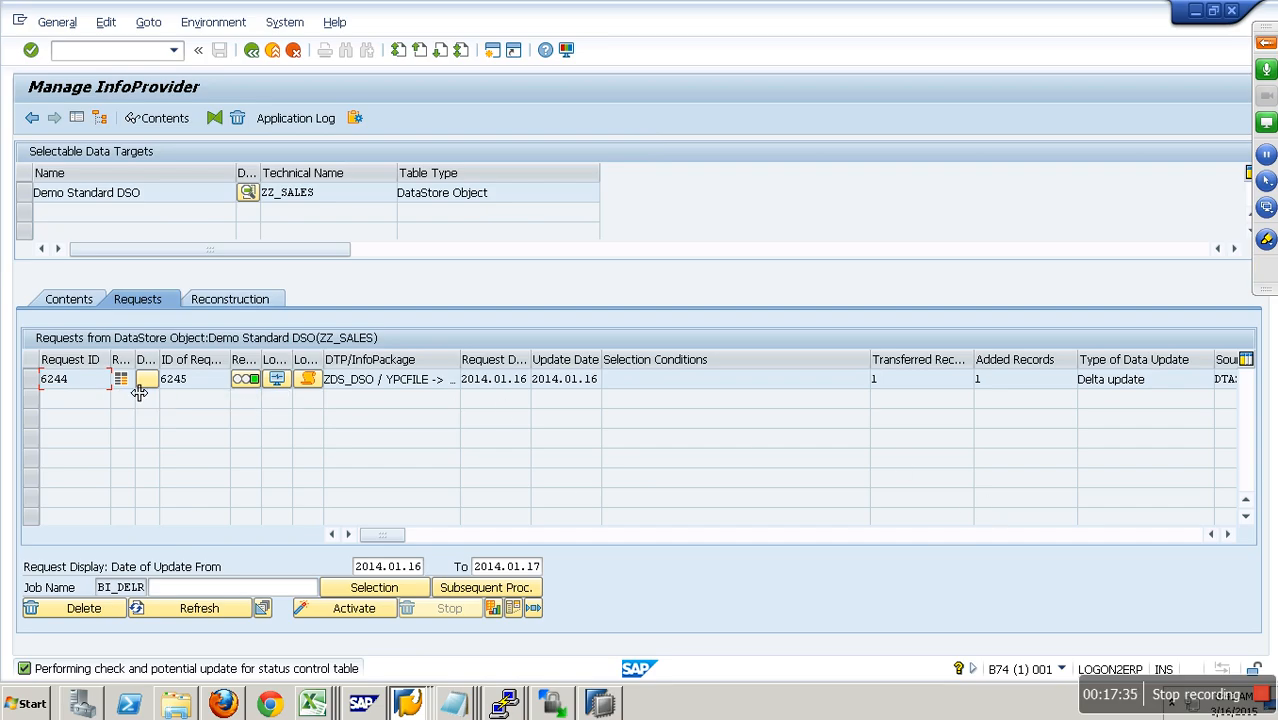
Step: Compare the request ID and activation ID, and examine the PSA request number and request number of the activated load
{"action": "left_click_drag", "start_coordinate": [72, 382], "coordinate": [42, 388]}
{"action": "left_click_drag", "start_coordinate": [186, 391], "coordinate": [167, 393]}
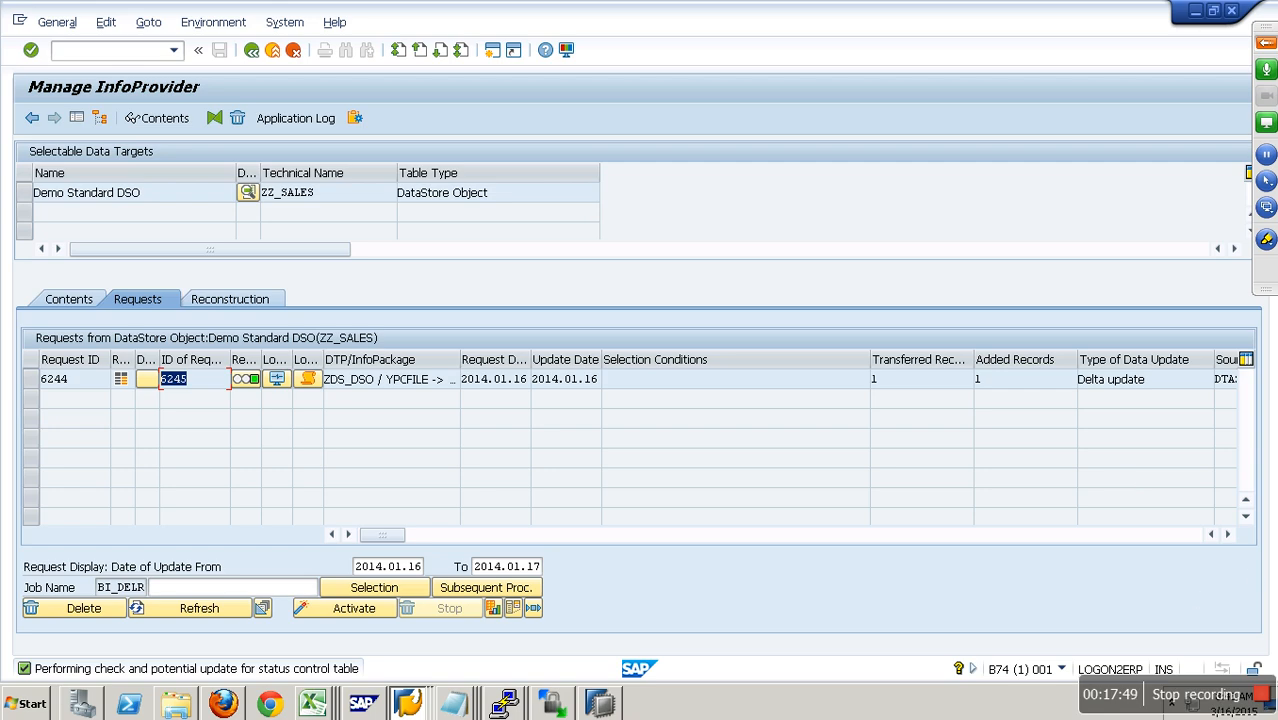
{"action": "left_click", "coordinate": [1229, 535]}
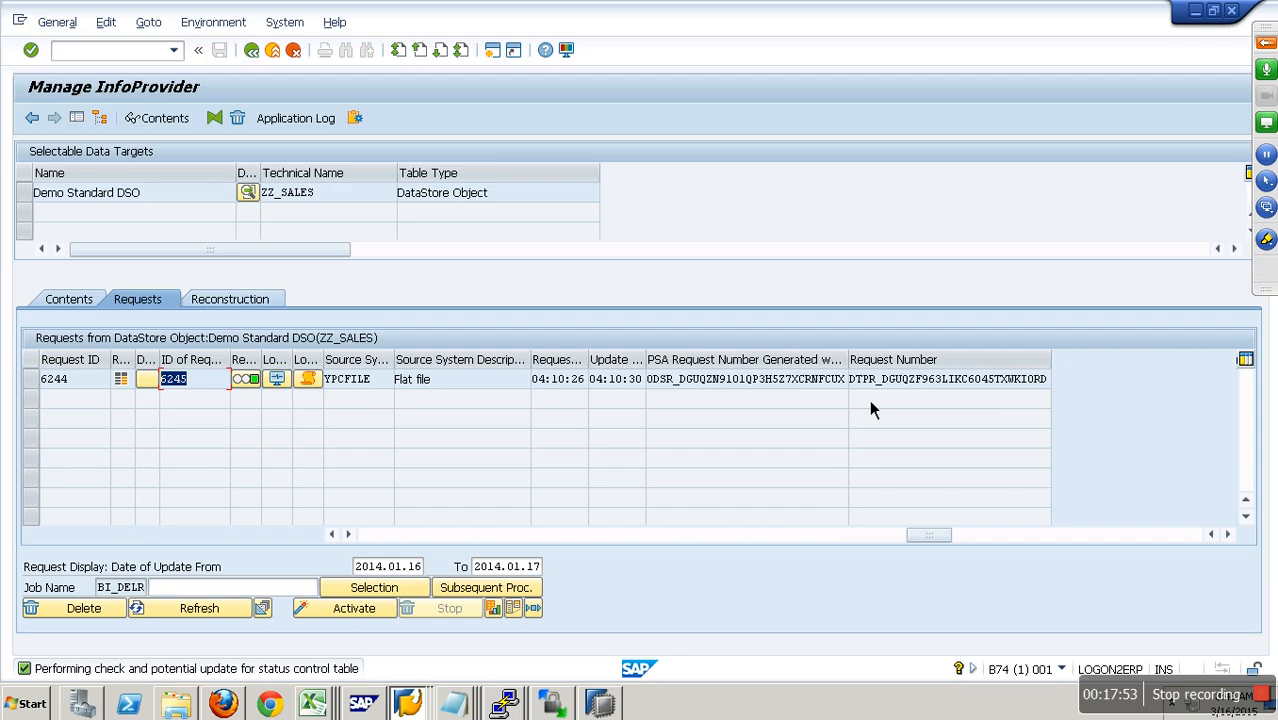
{"action": "left_click_drag", "start_coordinate": [856, 381], "coordinate": [1055, 386]}
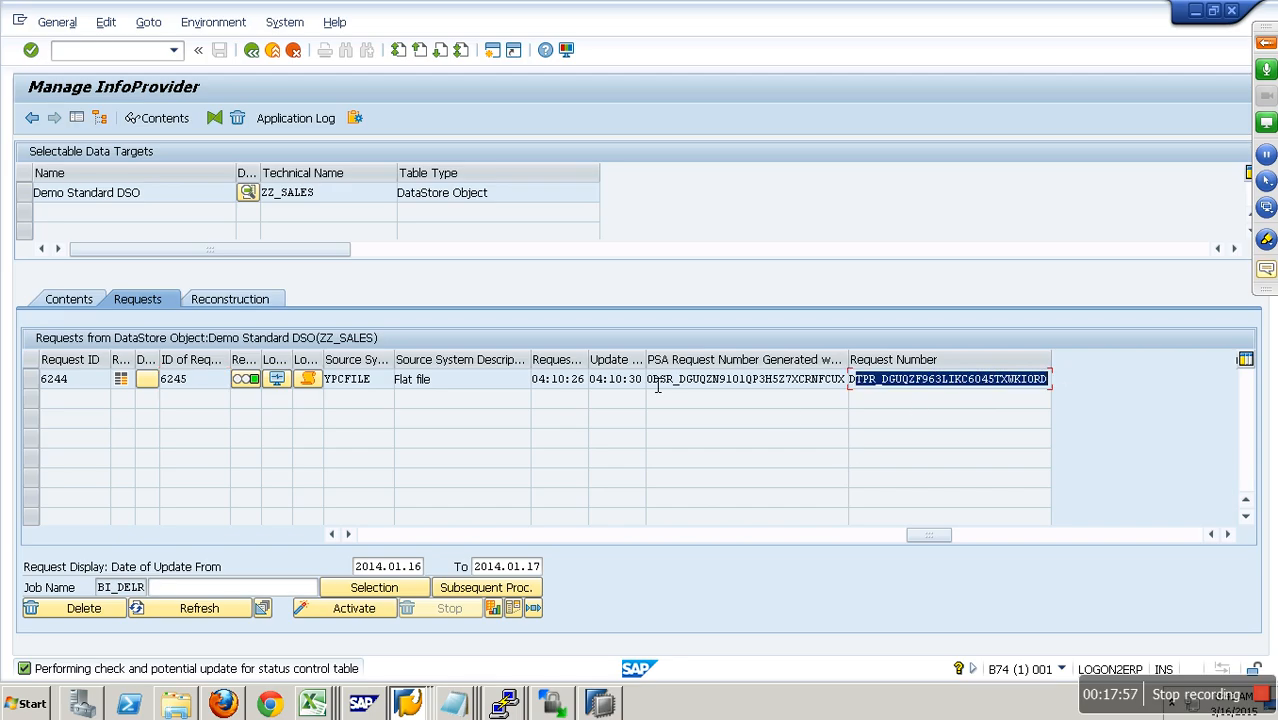
{"action": "left_click_drag", "start_coordinate": [647, 381], "coordinate": [869, 390]}
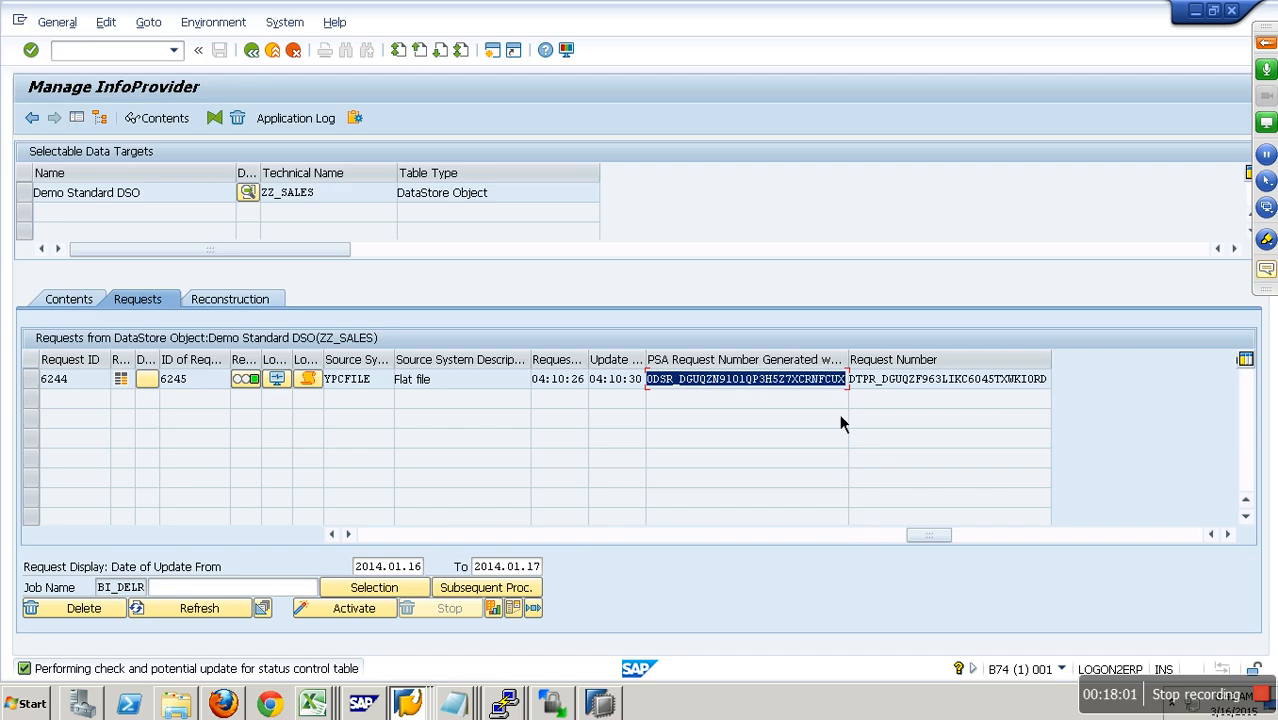
{"action": "left_click", "coordinate": [819, 381]}
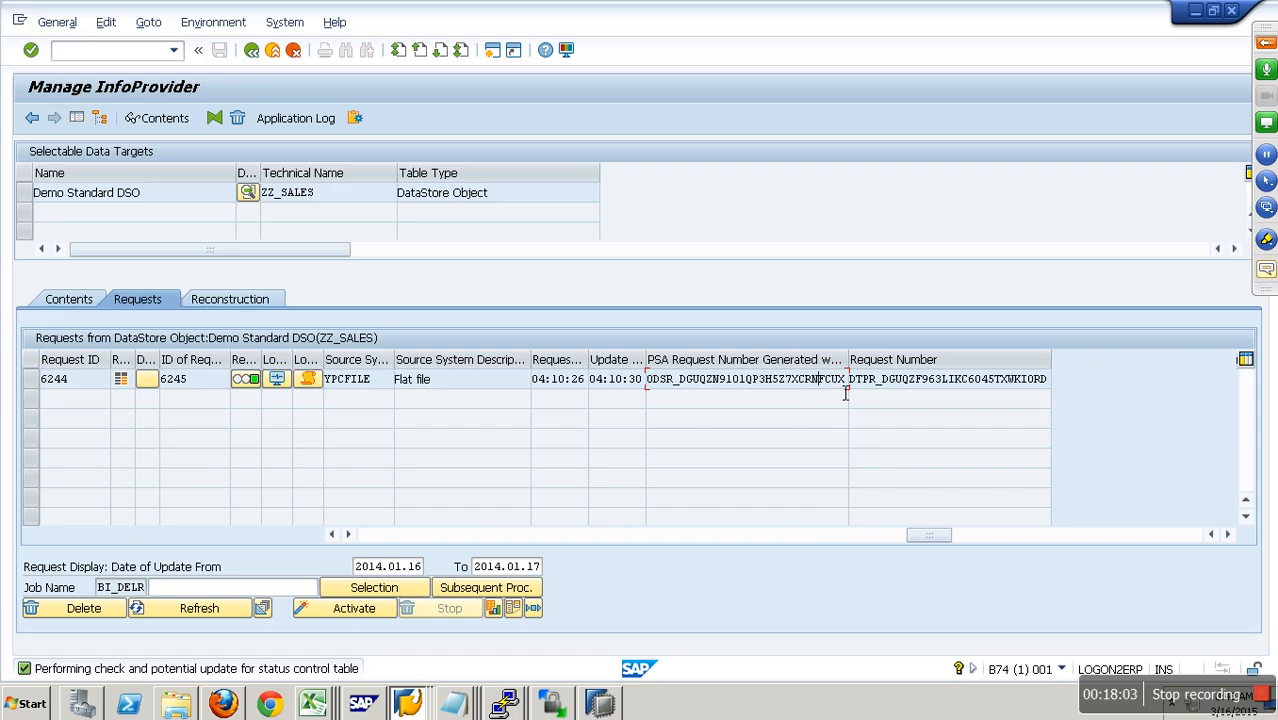
Step: Query the DSO's new data table /BIC/AZZ_SALES40 for remaining records after activation
{"action": "left_click", "coordinate": [66, 304]}
{"action": "left_click", "coordinate": [200, 574]}
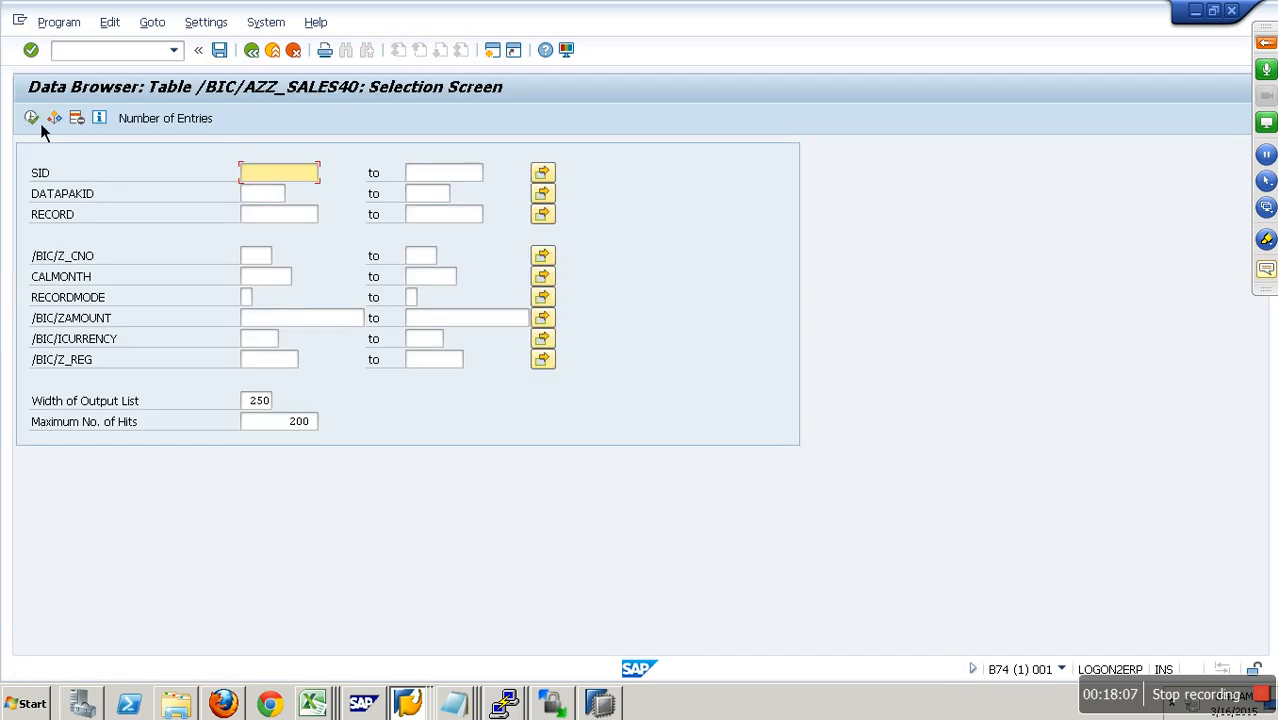
{"action": "left_click", "coordinate": [41, 123]}
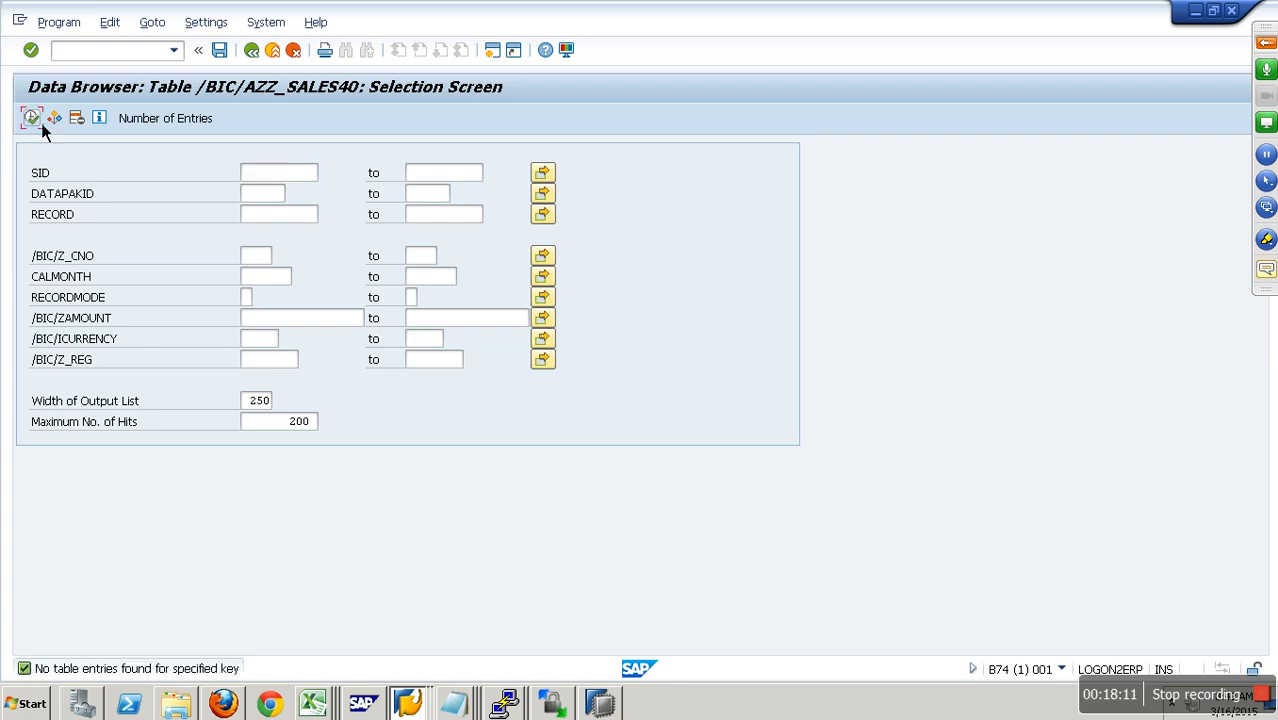
{"action": "left_click", "coordinate": [41, 123]}
{"action": "left_click", "coordinate": [41, 123]}
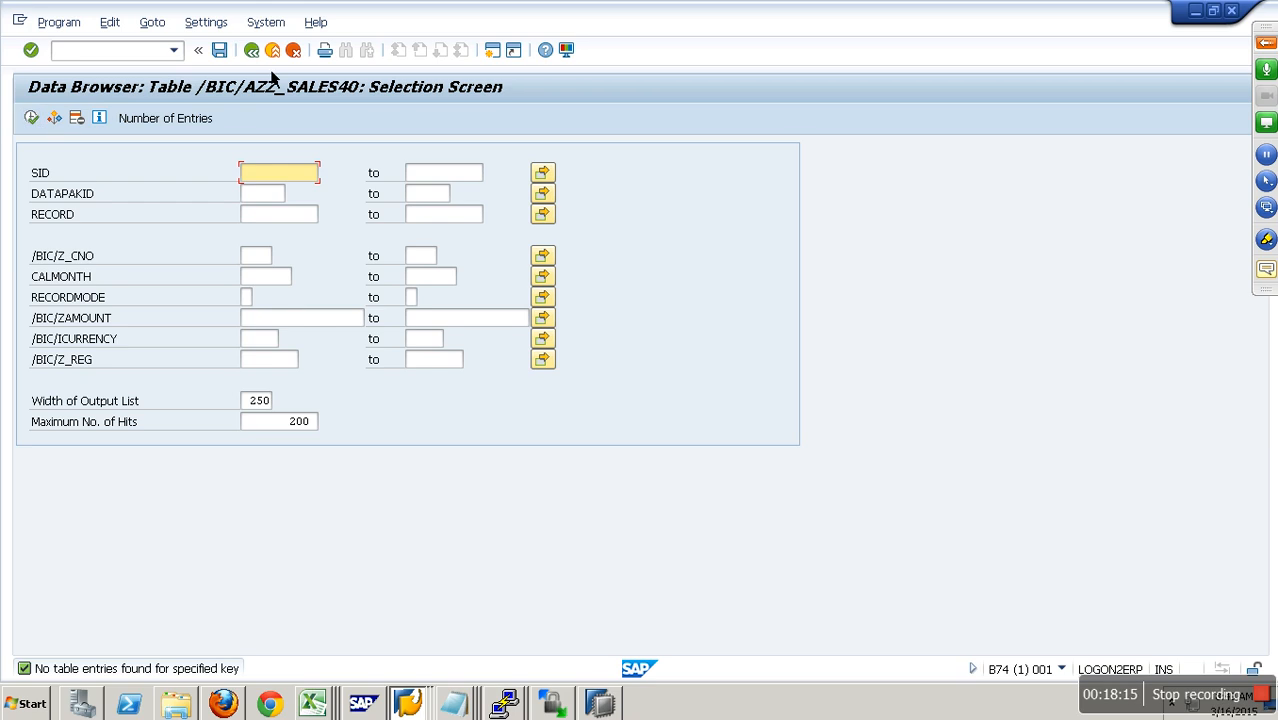
{"action": "left_click", "coordinate": [253, 51]}
Step: Display the records of the active data table /BIC/AZZ_SALES00, inspect the amount, and return to the InfoProvider management screen
{"action": "left_click", "coordinate": [298, 568]}
{"action": "left_click", "coordinate": [32, 118]}
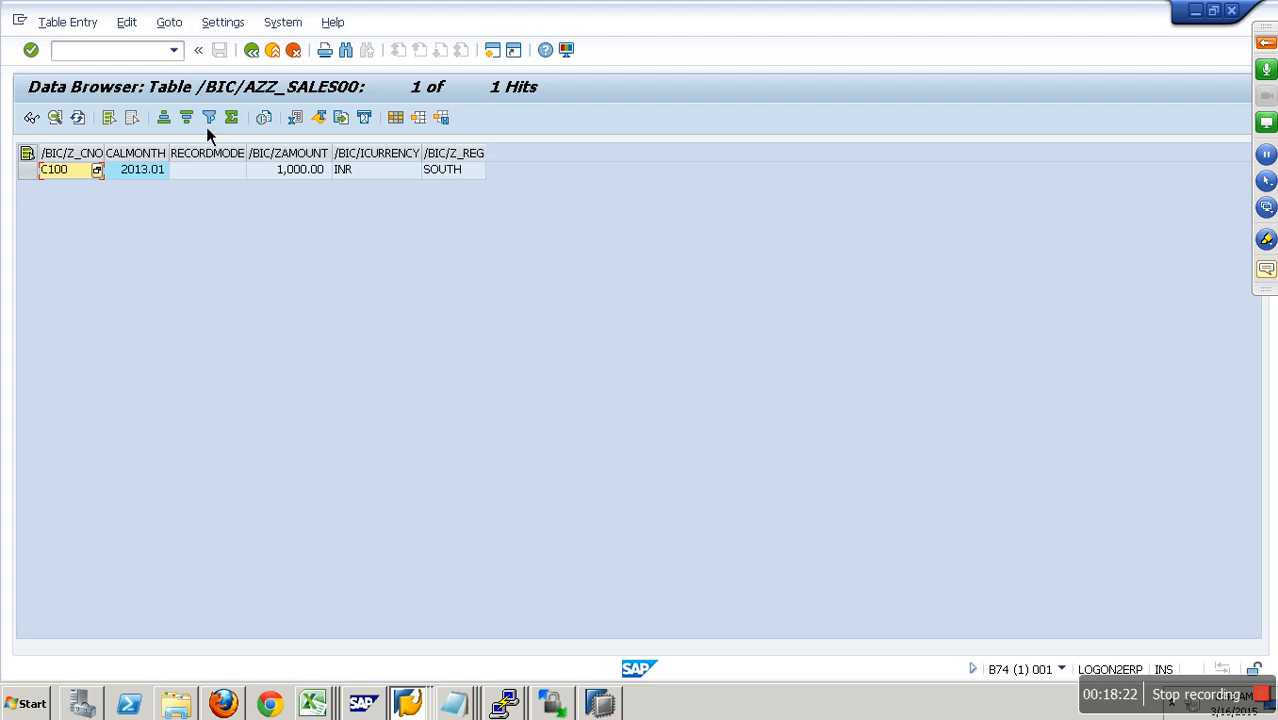
{"action": "left_click", "coordinate": [288, 172]}
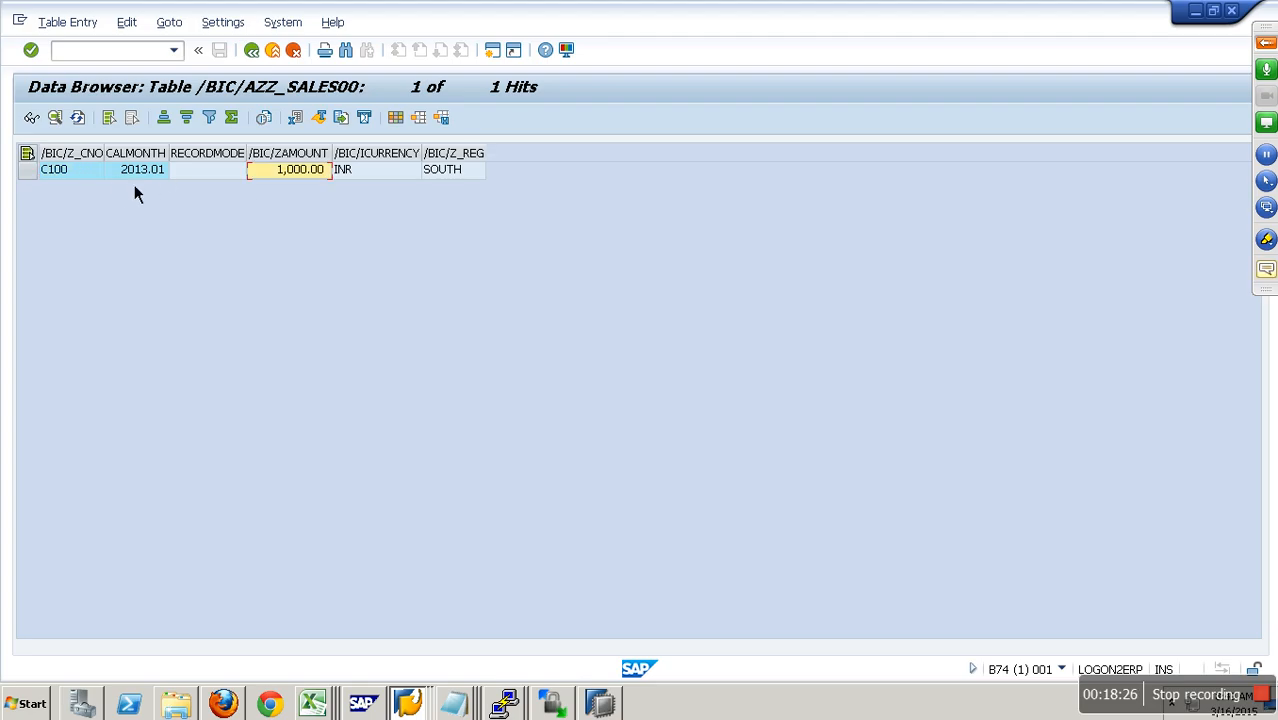
{"action": "left_click", "coordinate": [252, 51]}
{"action": "left_click", "coordinate": [252, 51]}
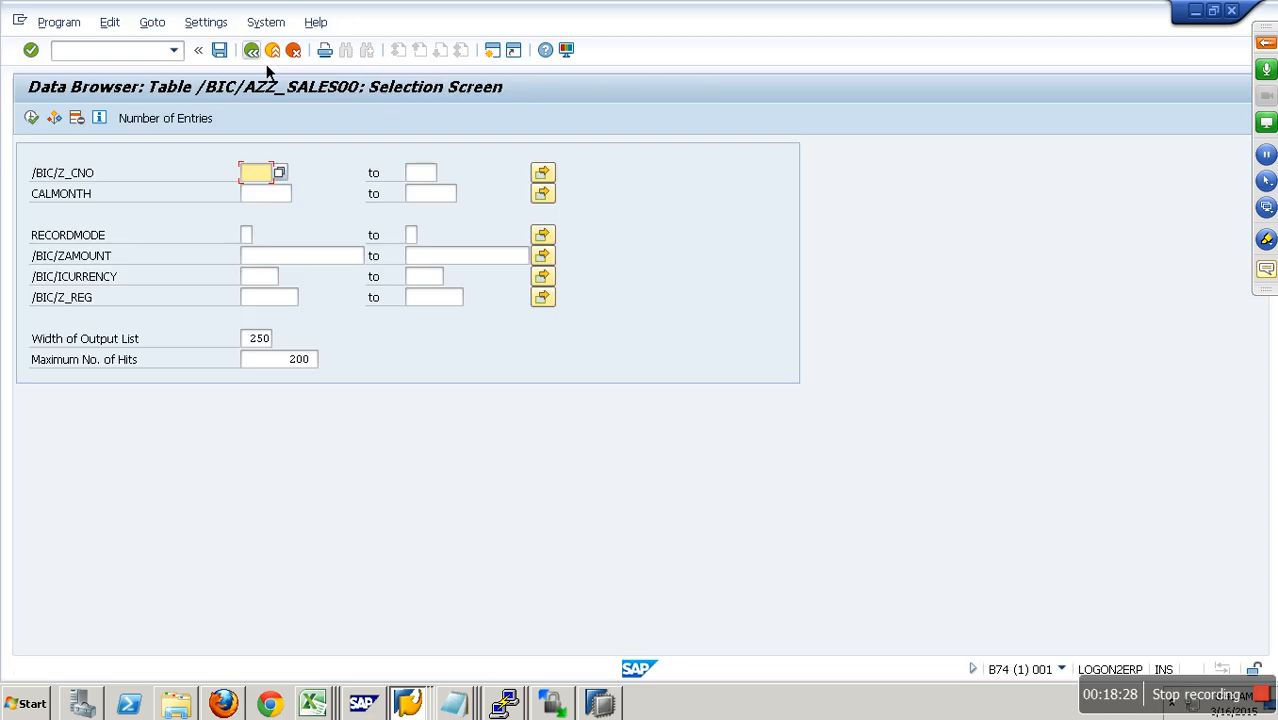
{"action": "left_click", "coordinate": [377, 568]}
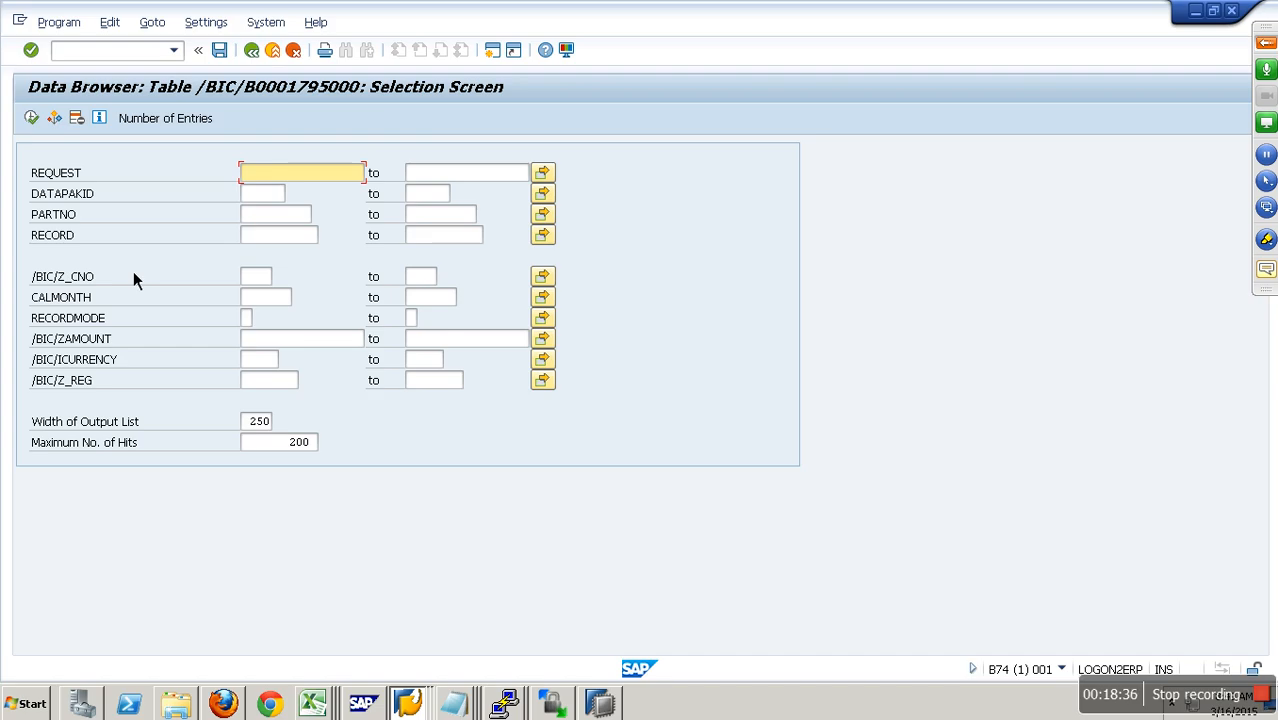
{"action": "left_click", "coordinate": [39, 120]}
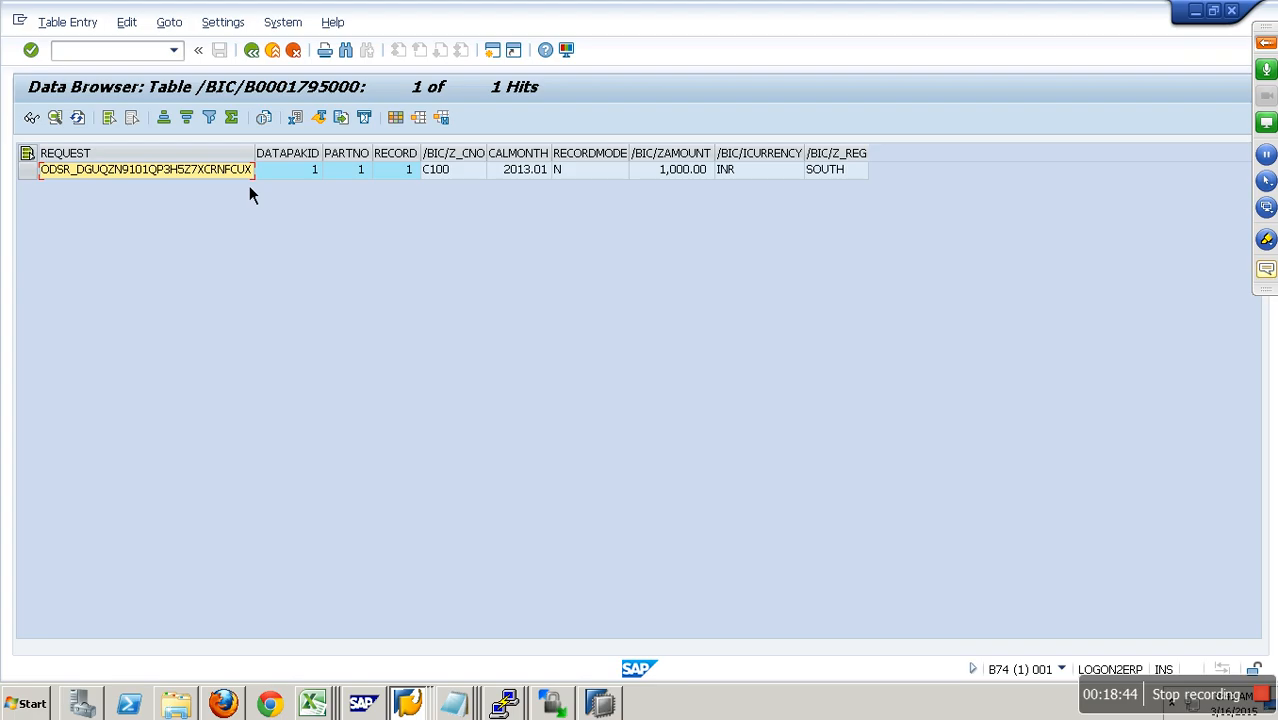
{"action": "left_click", "coordinate": [305, 178]}
{"action": "left_click", "coordinate": [366, 176]}
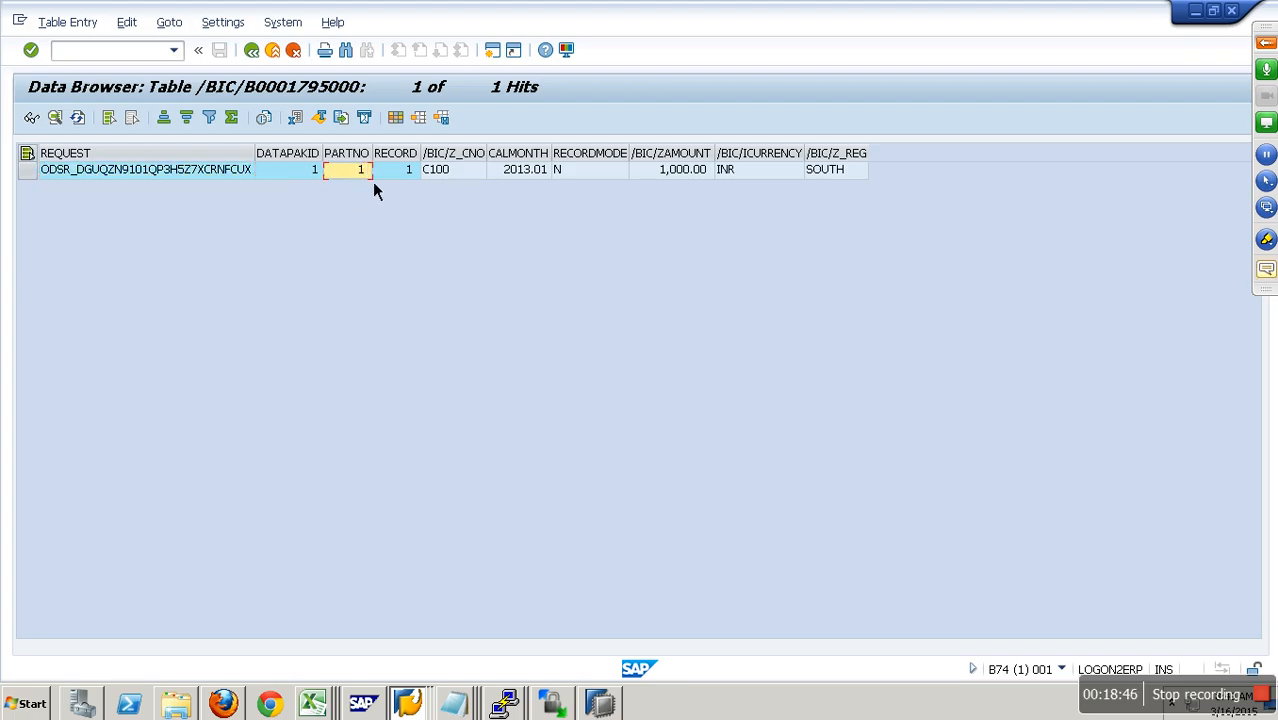
{"action": "left_click", "coordinate": [454, 181]}
{"action": "left_click", "coordinate": [550, 182]}
{"action": "left_click", "coordinate": [698, 178]}
{"action": "left_click", "coordinate": [776, 177]}
{"action": "left_click", "coordinate": [816, 177]}
{"action": "left_click", "coordinate": [613, 178]}
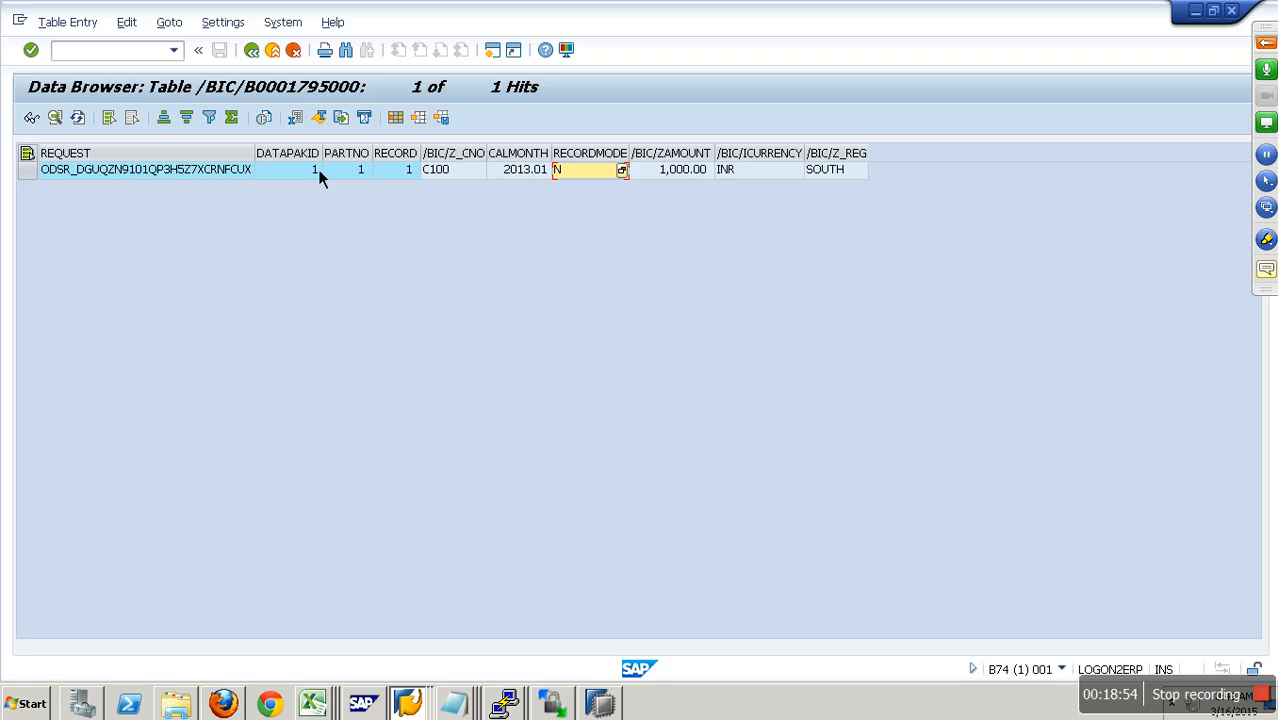
Step: Return to the Modeling workbench and open the LOAD IP DSO DATA InfoPackage under the ZDS_DSO DataSource
{"action": "left_click", "coordinate": [280, 55]}
{"action": "left_click", "coordinate": [282, 55]}
{"action": "left_click", "coordinate": [282, 55]}
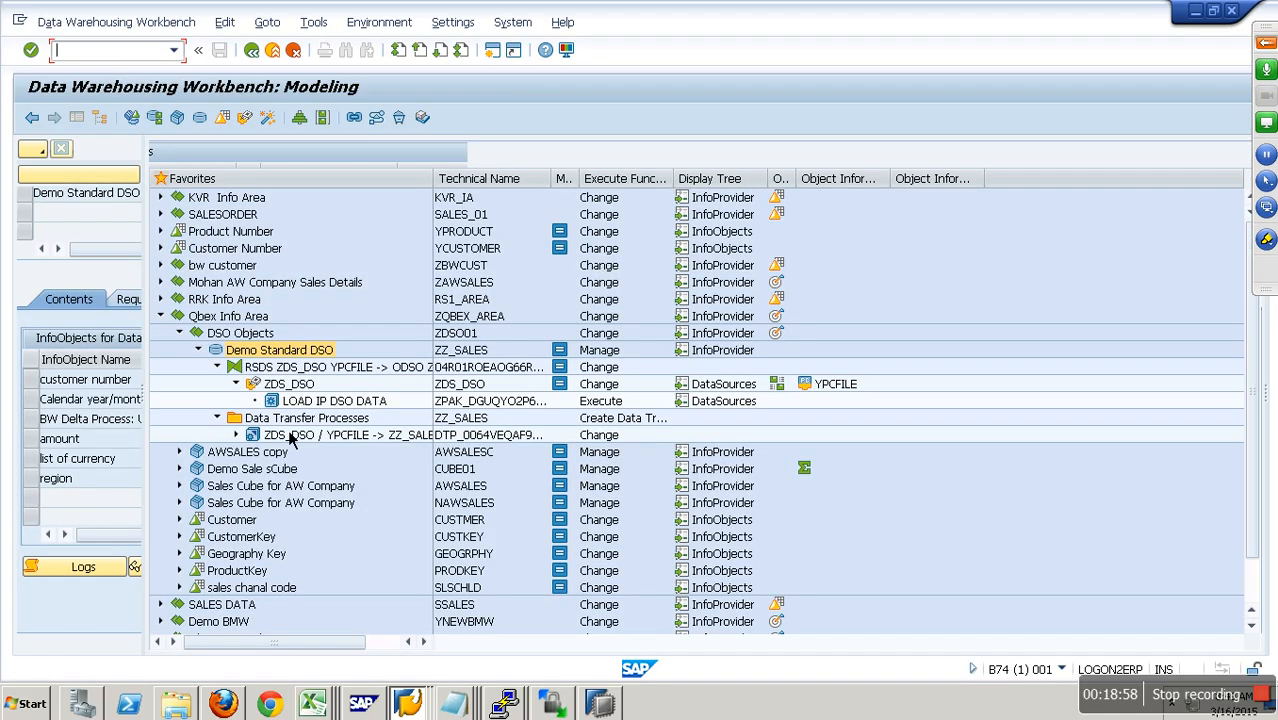
{"action": "double_click", "coordinate": [330, 401]}
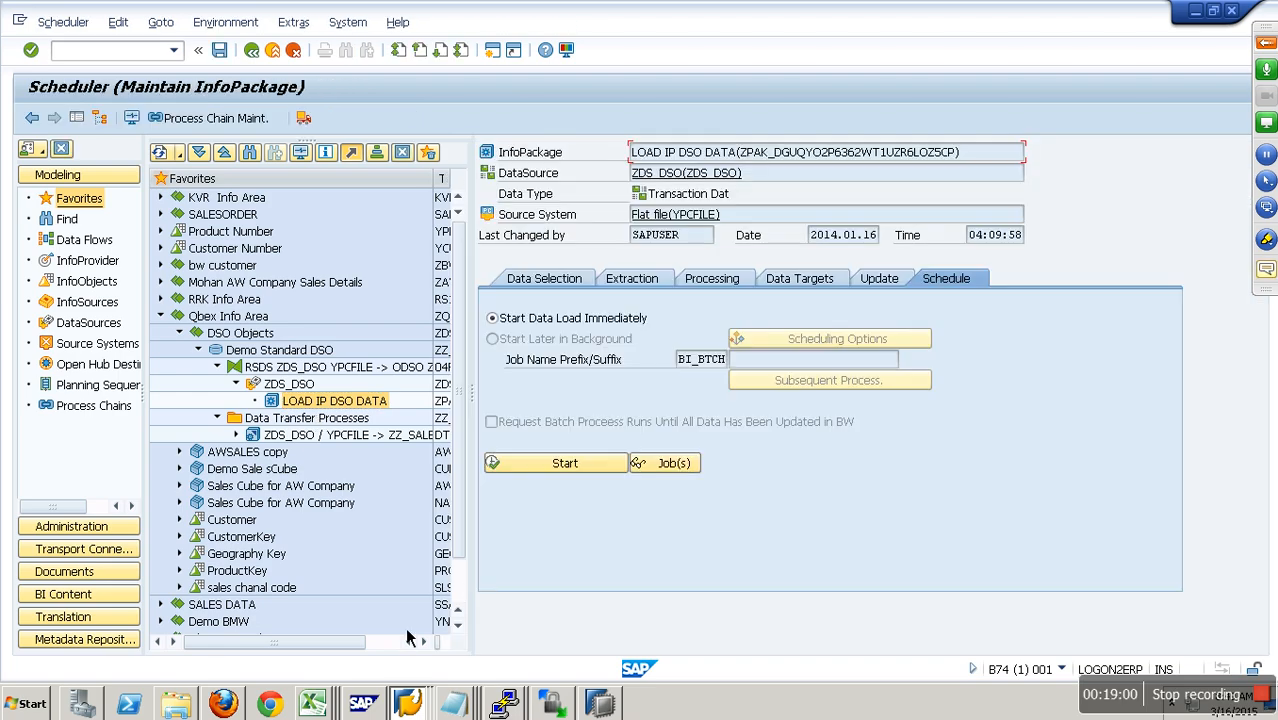
Step: Switch to the local DSO Document workbook in Excel and copy the Set 2 record from the Sample Data sheet
{"action": "mouse_move", "coordinate": [860, 10]}
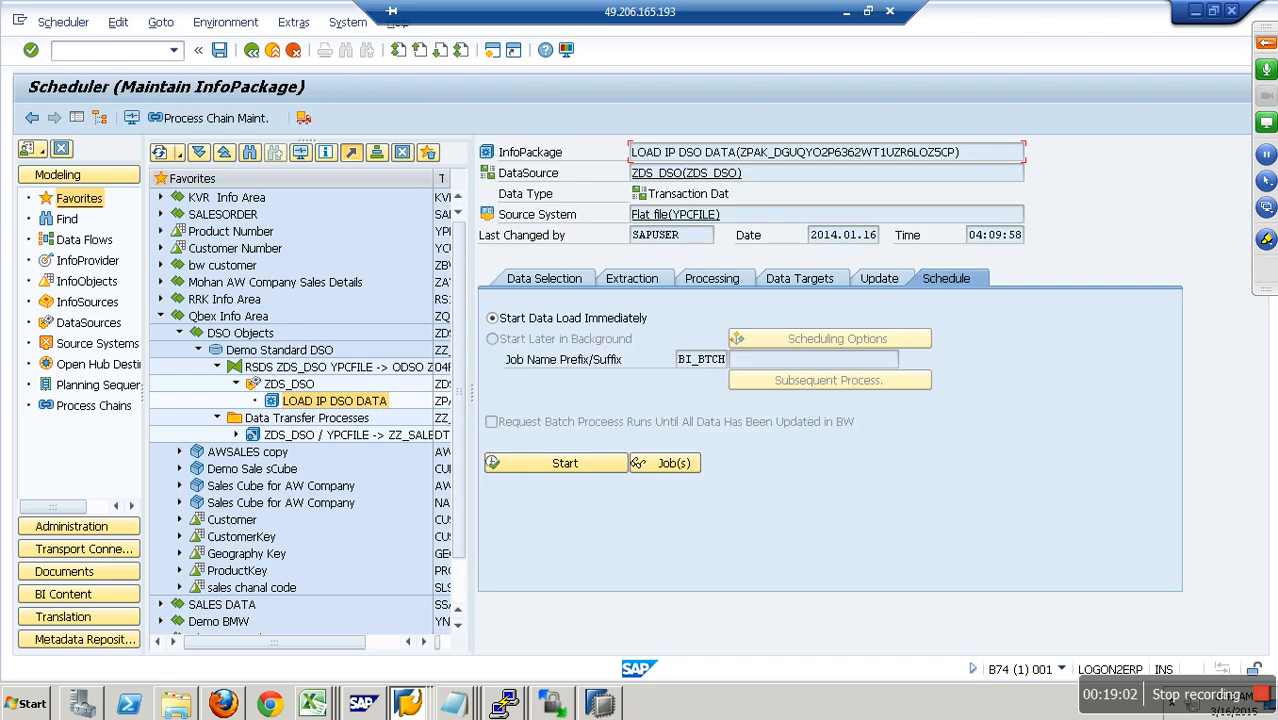
{"action": "left_click", "coordinate": [846, 11]}
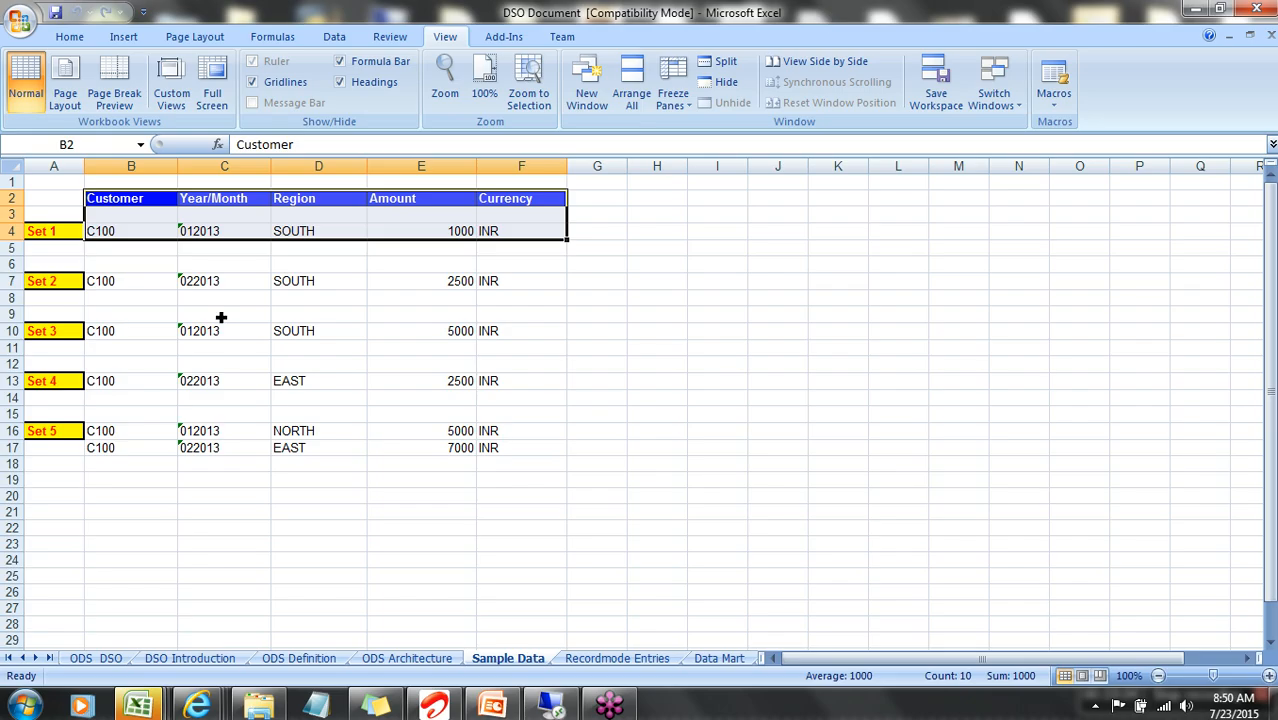
{"action": "left_click_drag", "start_coordinate": [143, 281], "coordinate": [502, 282]}
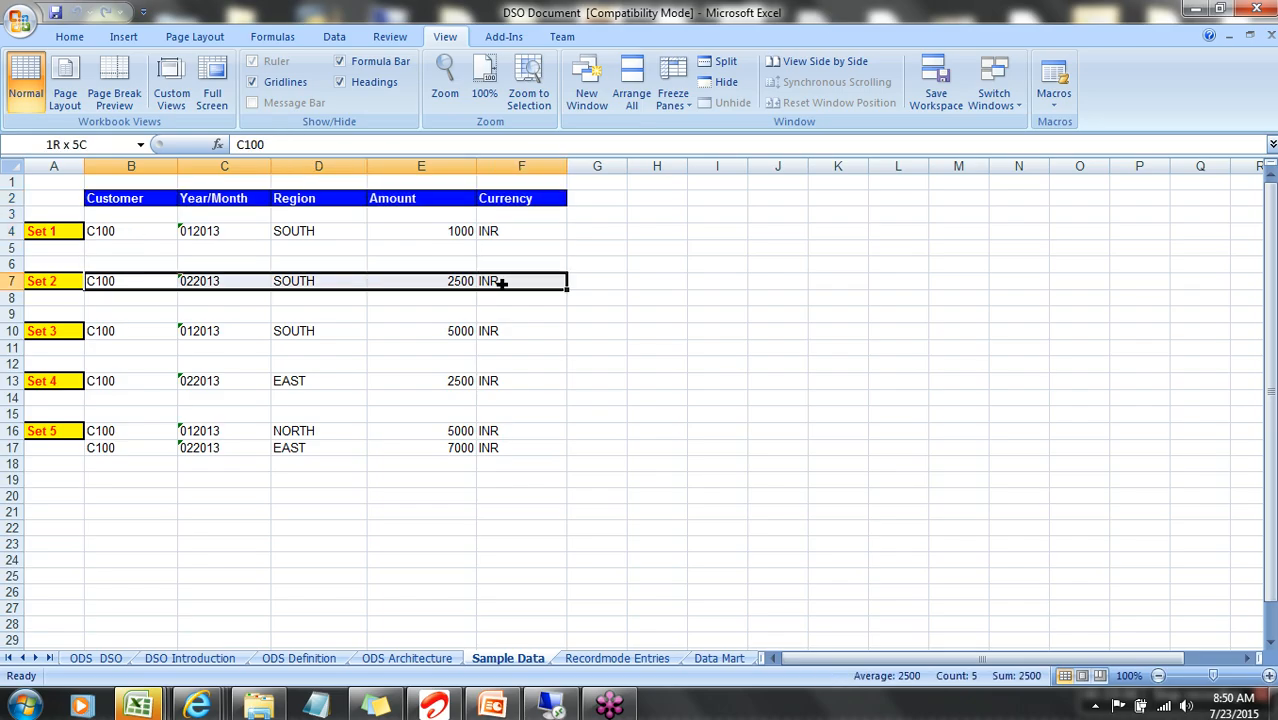
{"action": "key", "text": "ctrl+c"}
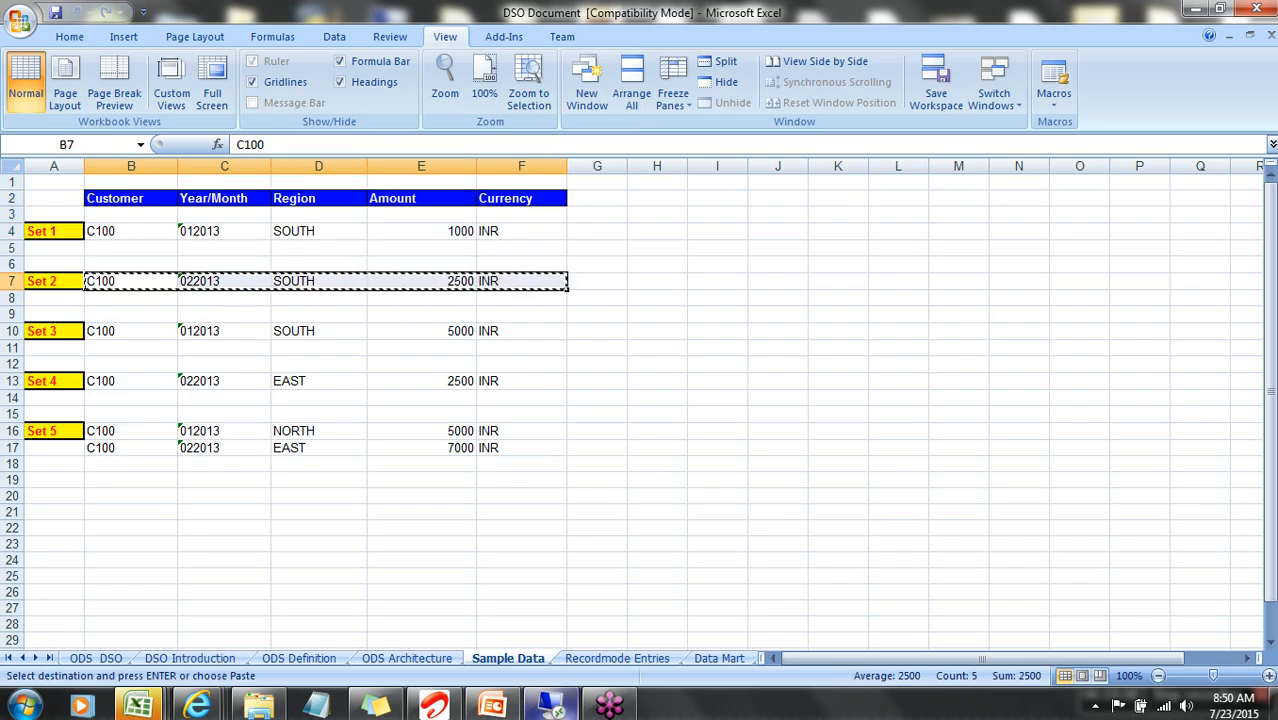
Step: Switch back to the remote desktop, open DSODataFile in the Flat files folder and paste the copied record over row 2
{"action": "left_click", "coordinate": [545, 703]}
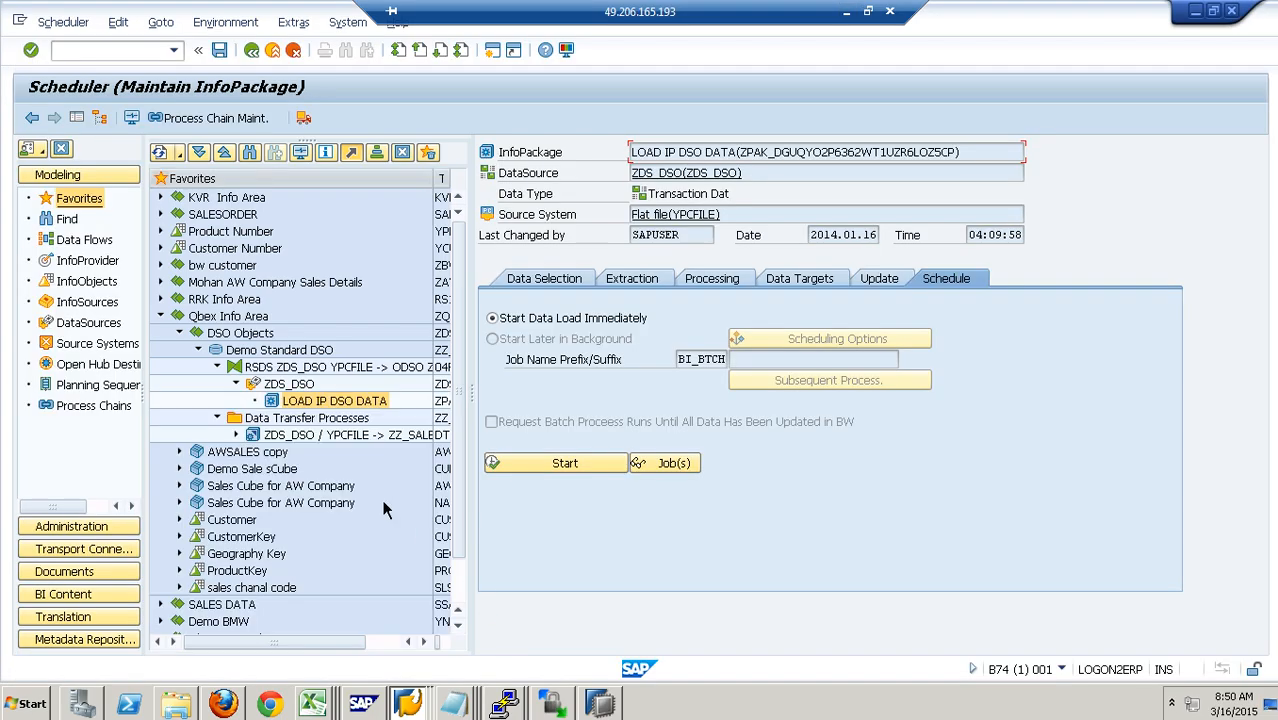
{"action": "left_click", "coordinate": [175, 703]}
{"action": "double_click", "coordinate": [215, 205]}
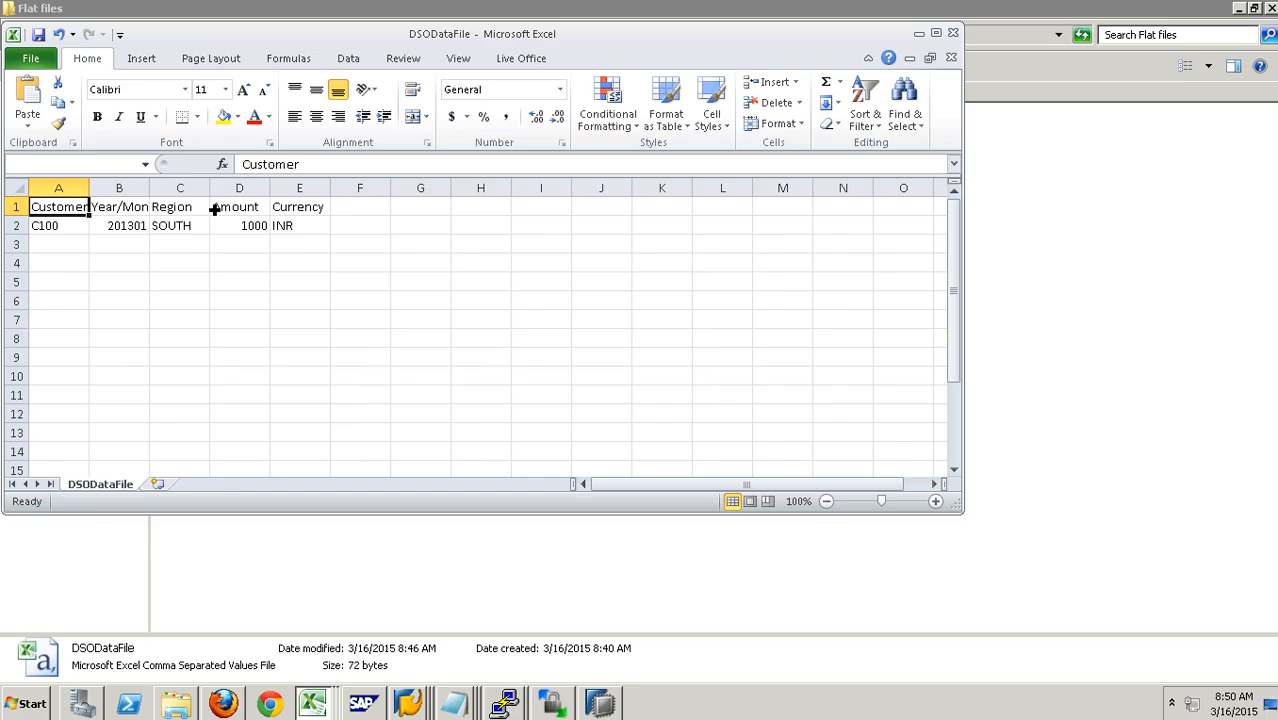
{"action": "left_click", "coordinate": [53, 228]}
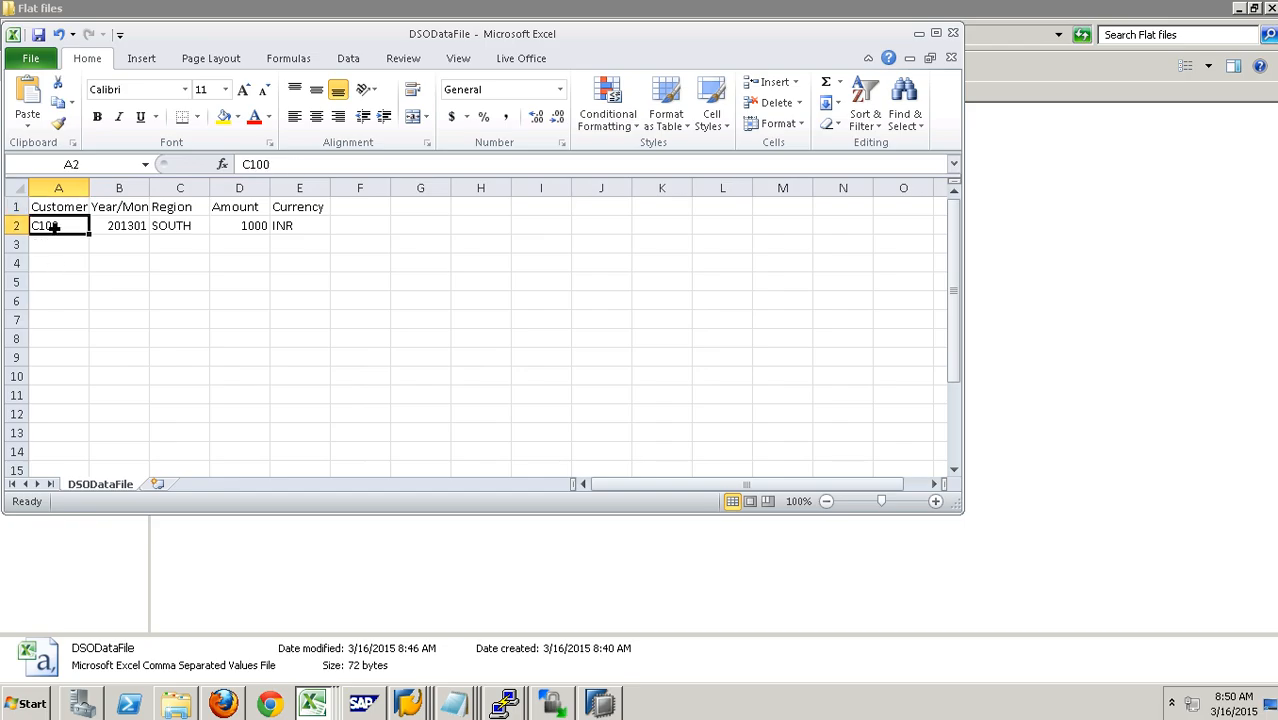
{"action": "key", "text": "ctrl+v"}
Step: Set the Year/Month value in cell B2 to 201302
{"action": "left_click", "coordinate": [120, 230]}
{"action": "type", "text": "201"}
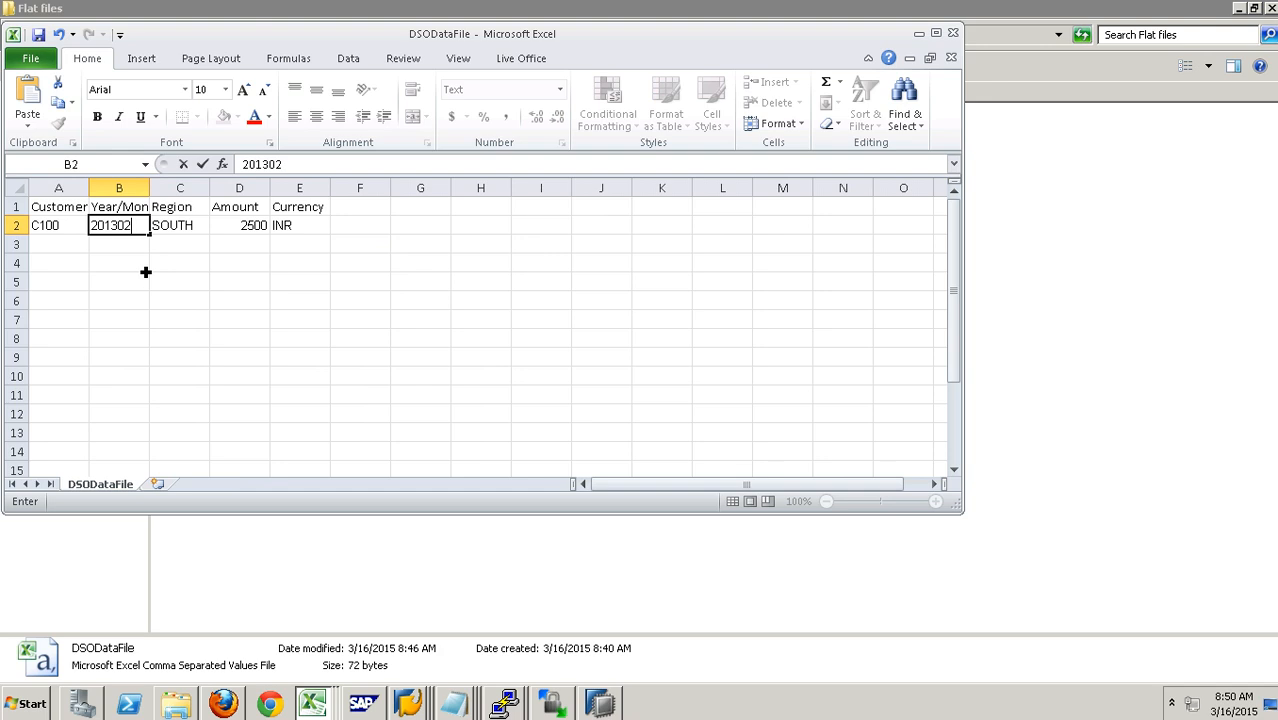
{"action": "type", "text": "302"}
{"action": "key", "text": "Tab"}
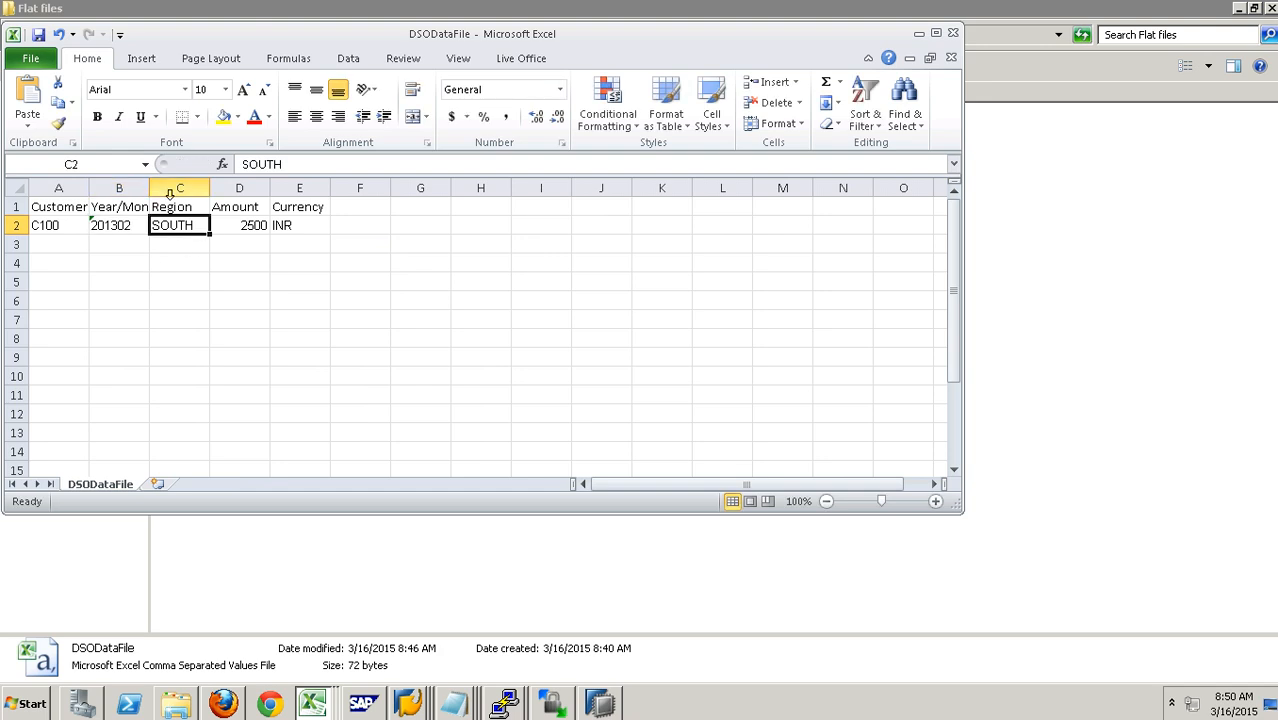
Step: Save DSODataFile keeping the CSV format and close the workbook
{"action": "left_click", "coordinate": [38, 34]}
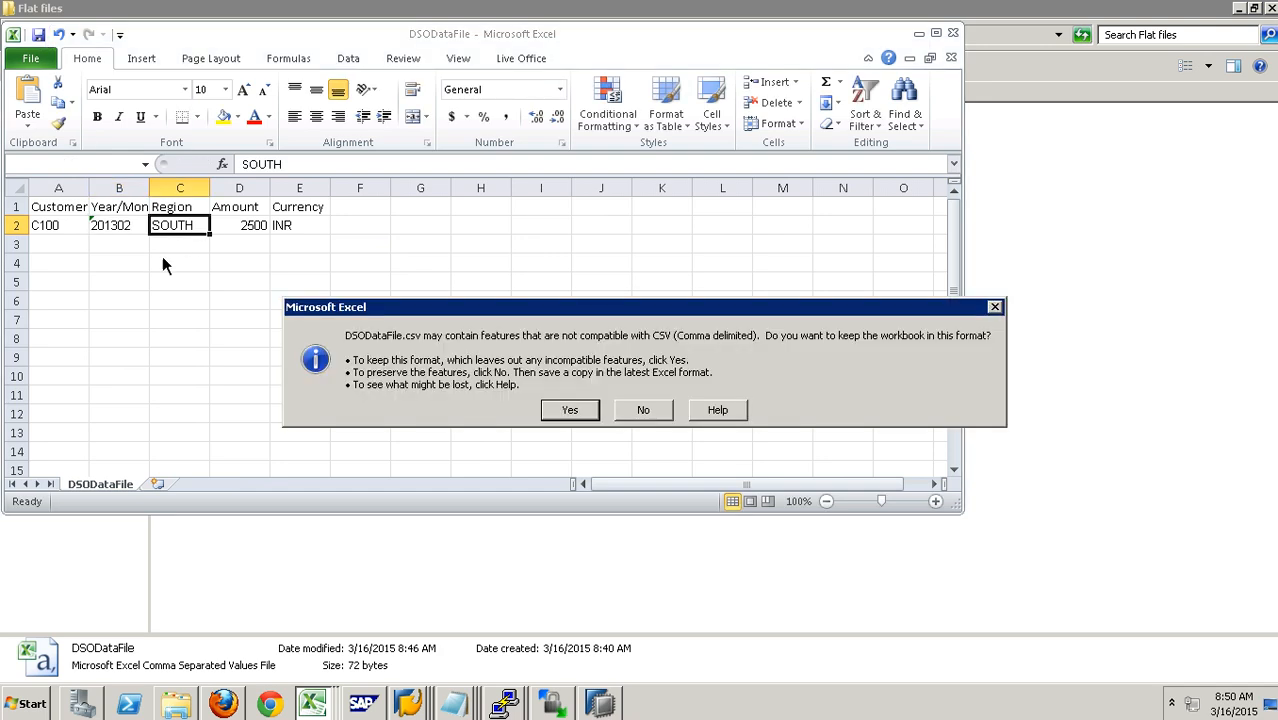
{"action": "left_click", "coordinate": [566, 416]}
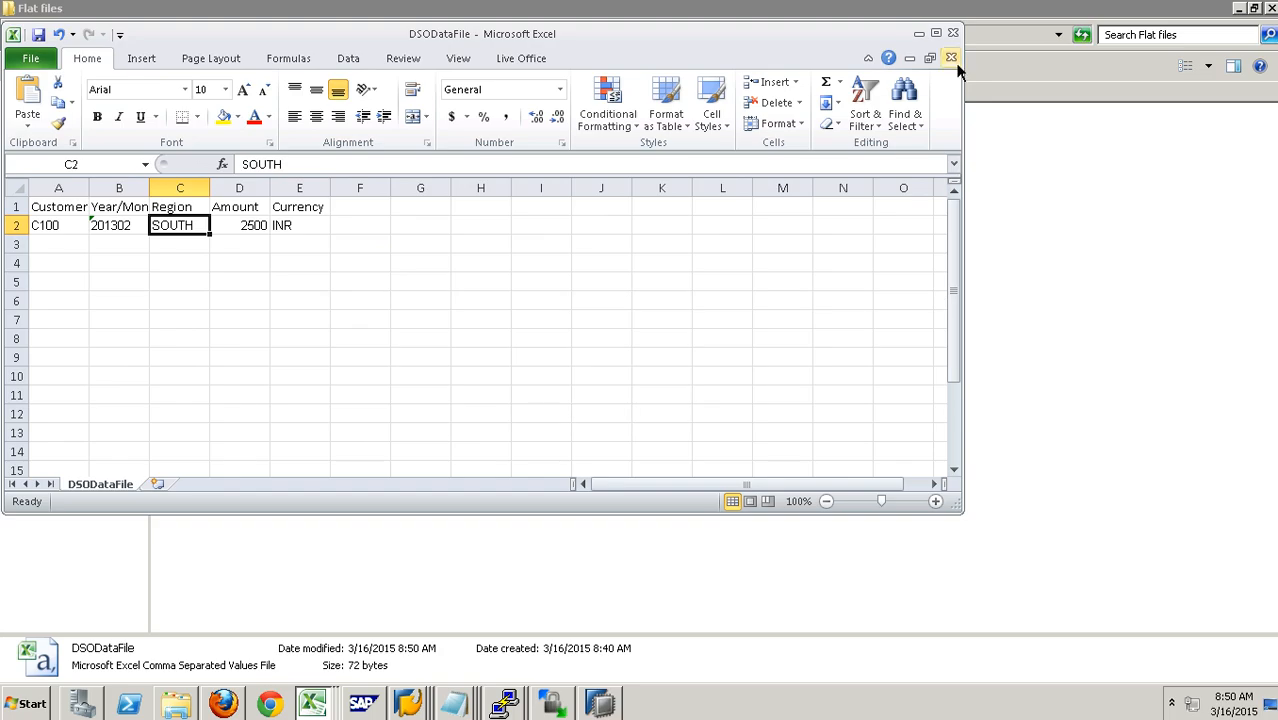
{"action": "left_click", "coordinate": [955, 38]}
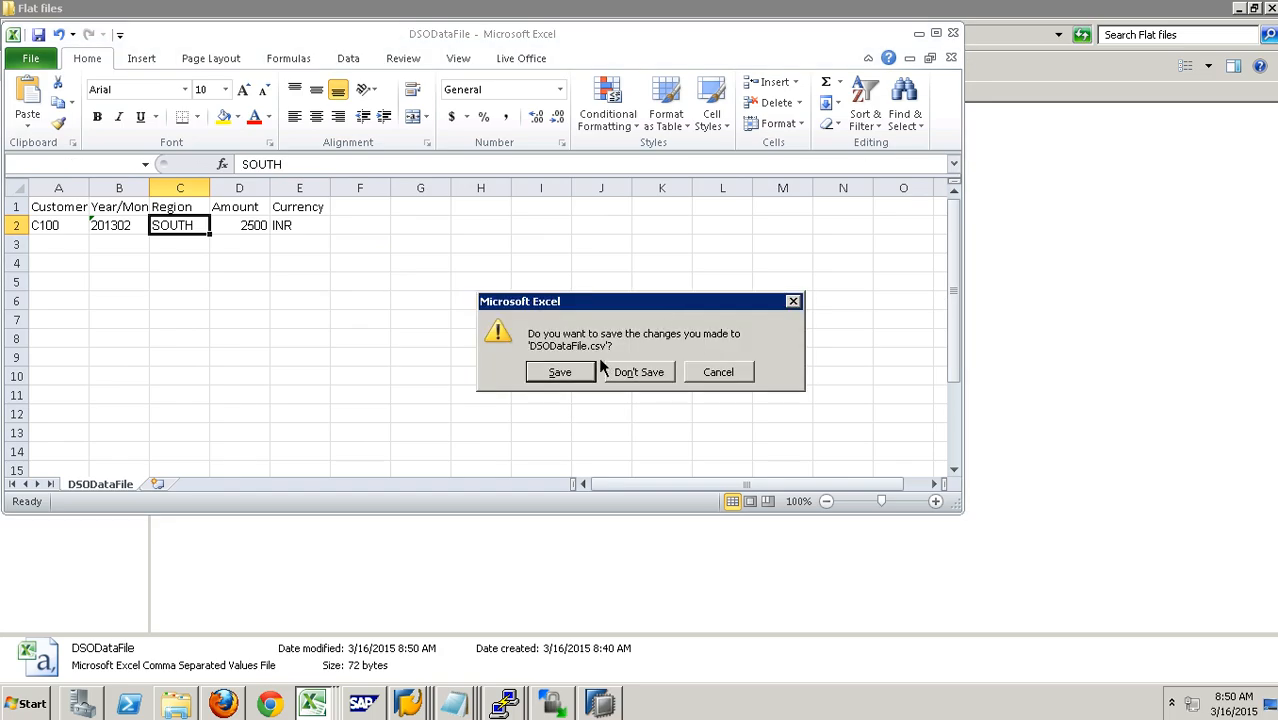
{"action": "left_click", "coordinate": [563, 376]}
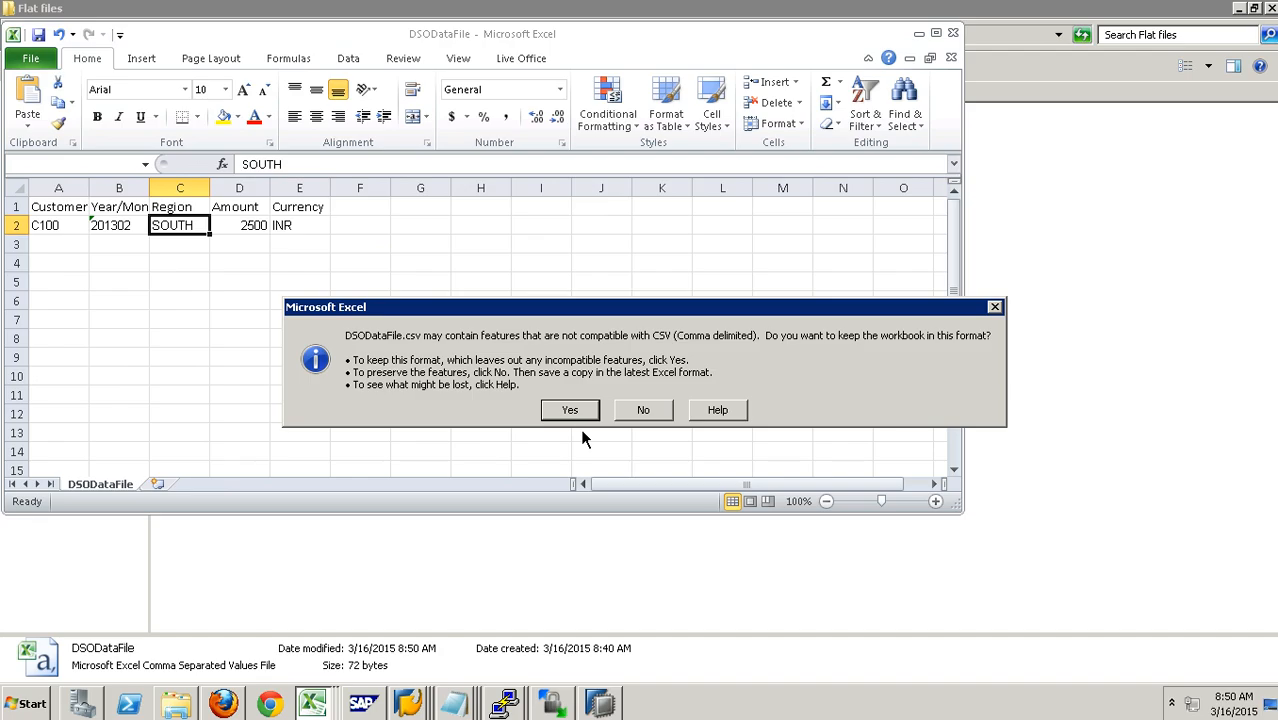
{"action": "left_click", "coordinate": [575, 412]}
{"action": "left_click", "coordinate": [531, 625]}
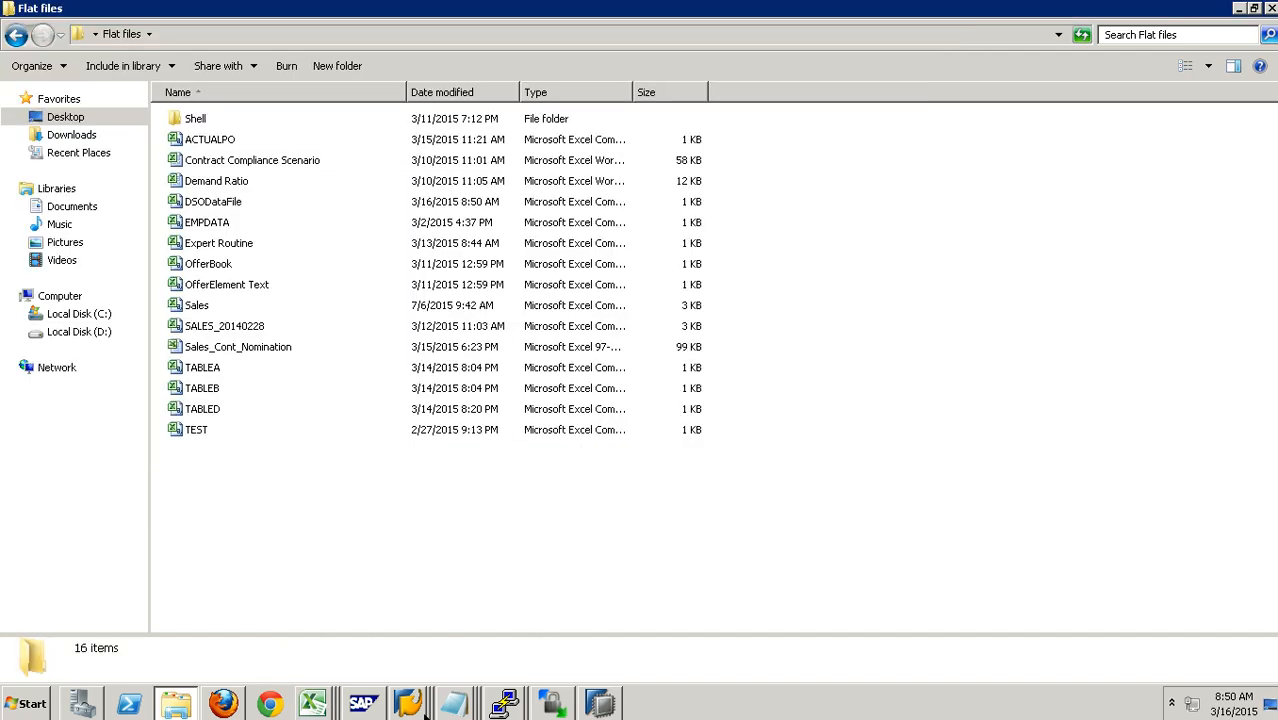
Step: Switch back to the SAP scheduler and start the LOAD IP DSO DATA InfoPackage load immediately
{"action": "left_click", "coordinate": [408, 703]}
{"action": "left_click", "coordinate": [415, 592]}
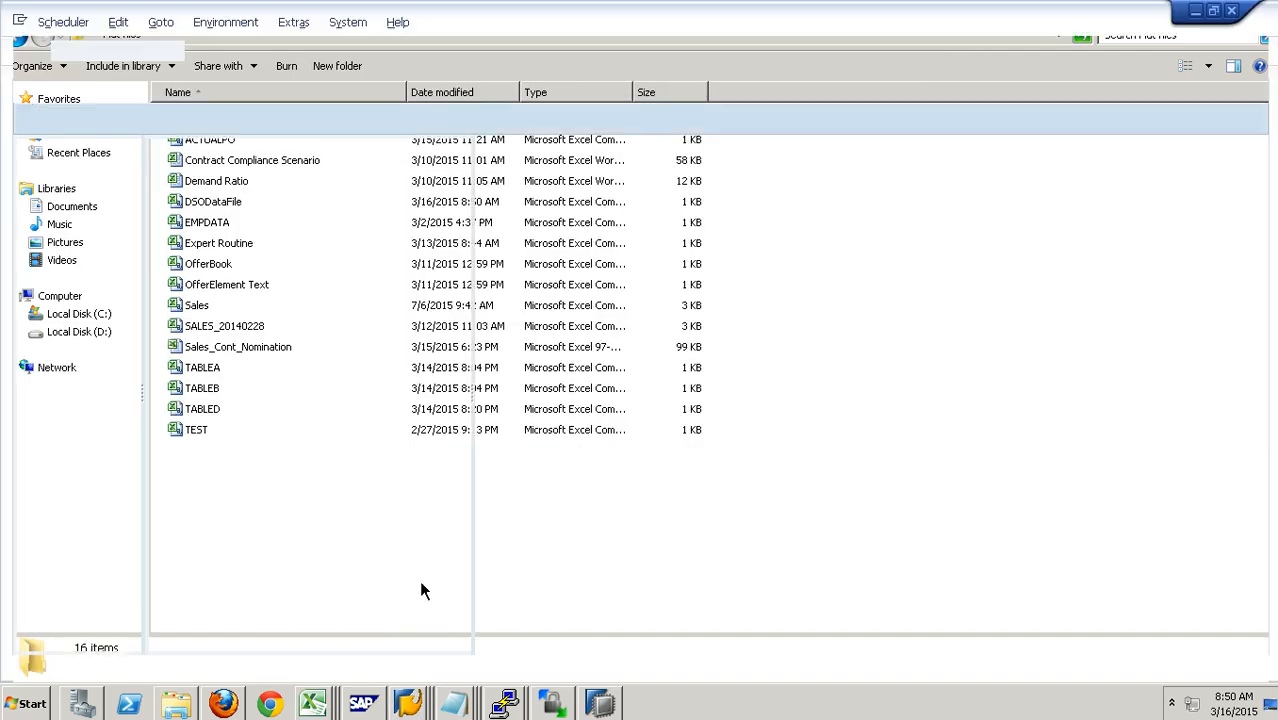
{"action": "left_click", "coordinate": [580, 470]}
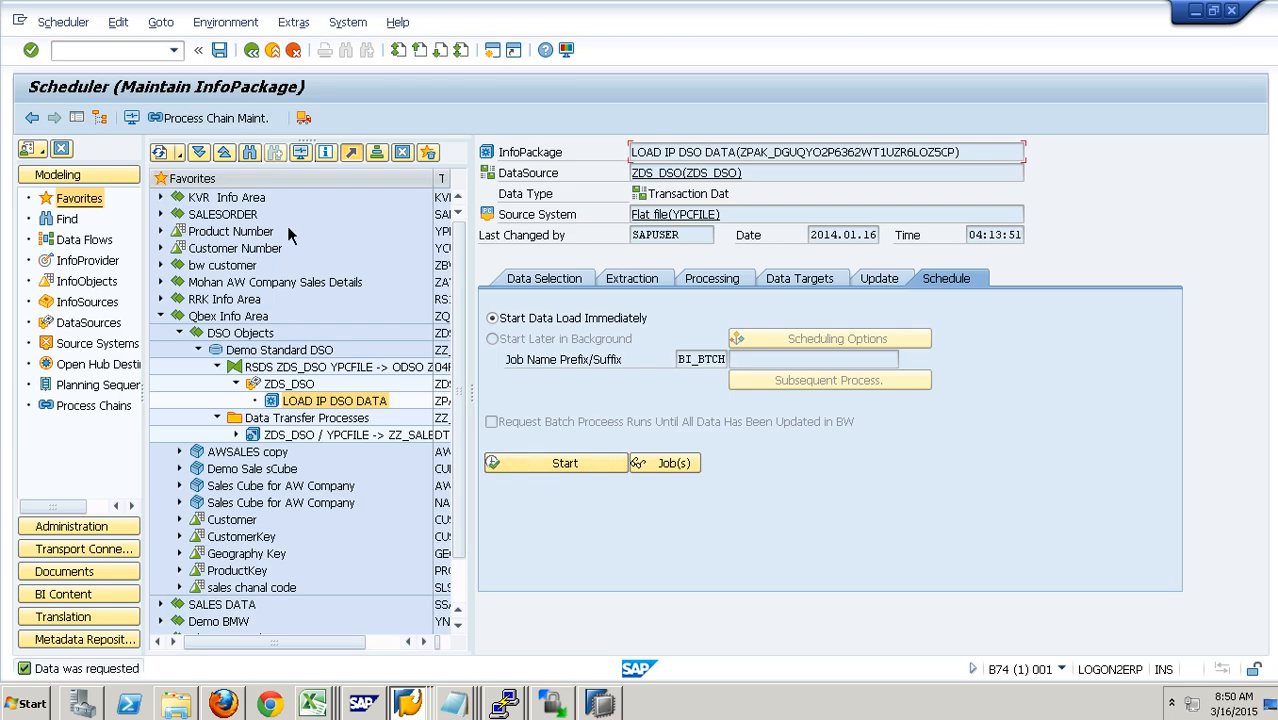
Step: Check the newest LOAD IP DSO DATA request in the InfoPackage monitor and return to the Modeling workbench
{"action": "left_click", "coordinate": [141, 122]}
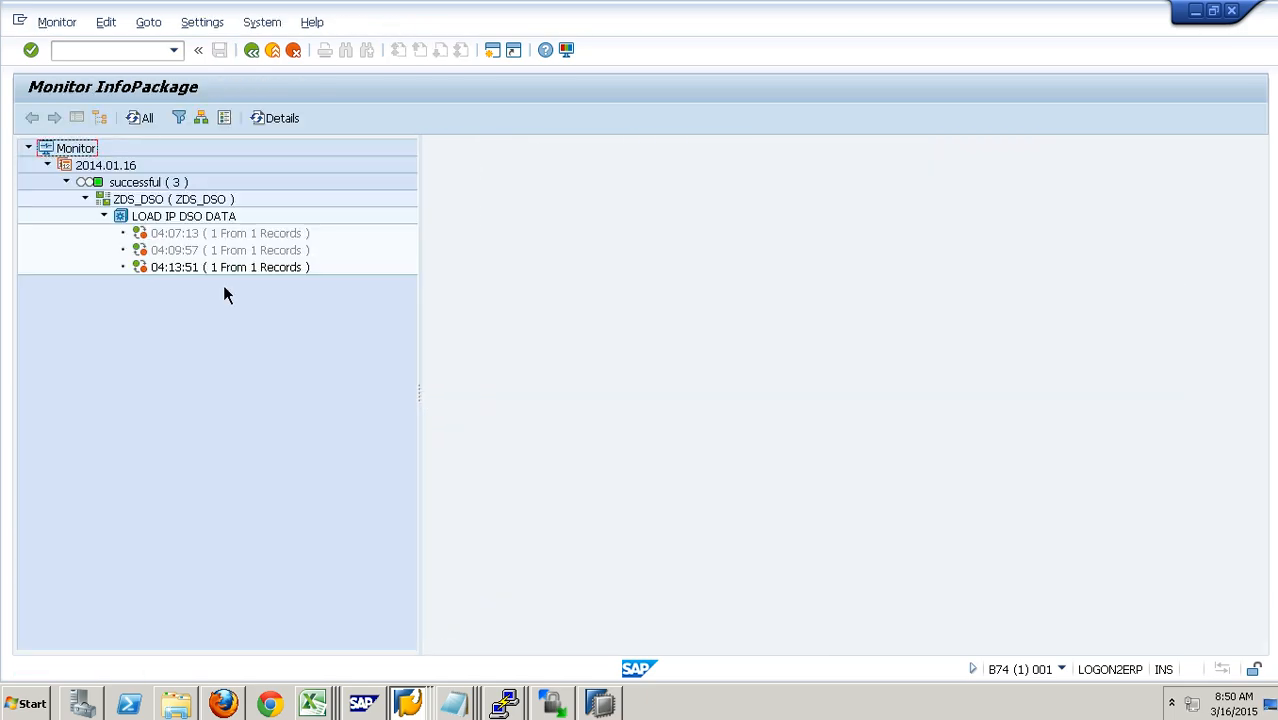
{"action": "left_click", "coordinate": [240, 267]}
{"action": "left_click", "coordinate": [289, 58]}
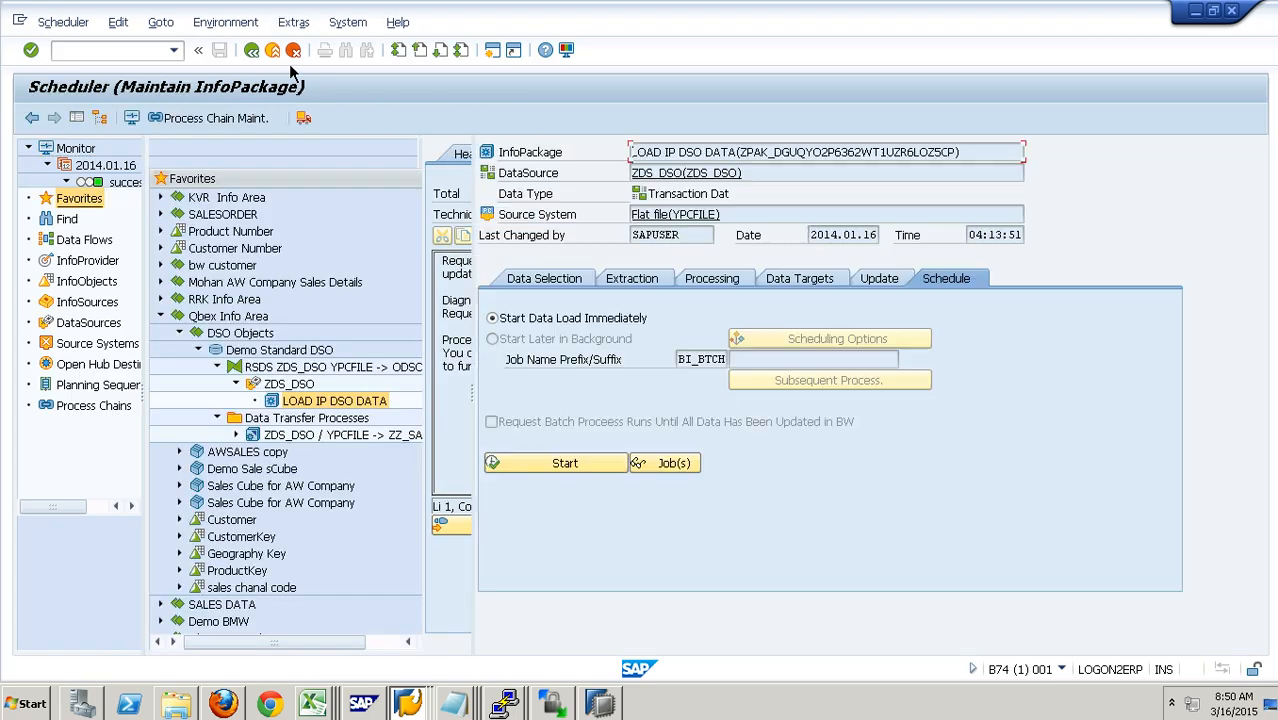
{"action": "left_click", "coordinate": [293, 50]}
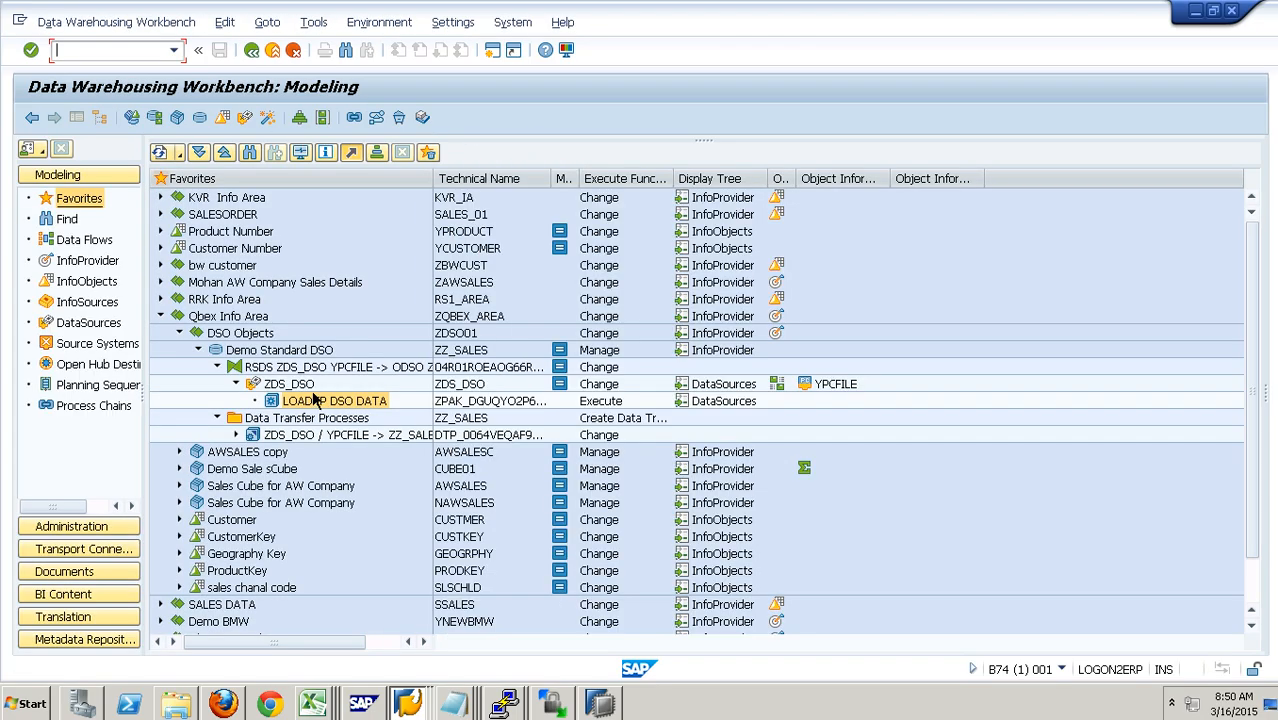
Step: Display the newest PSA request of the ZDS_DSO DataSource, inspect its customer and Year/Month fields, and close the request list
{"action": "right_click", "coordinate": [305, 386]}
{"action": "left_click", "coordinate": [395, 566]}
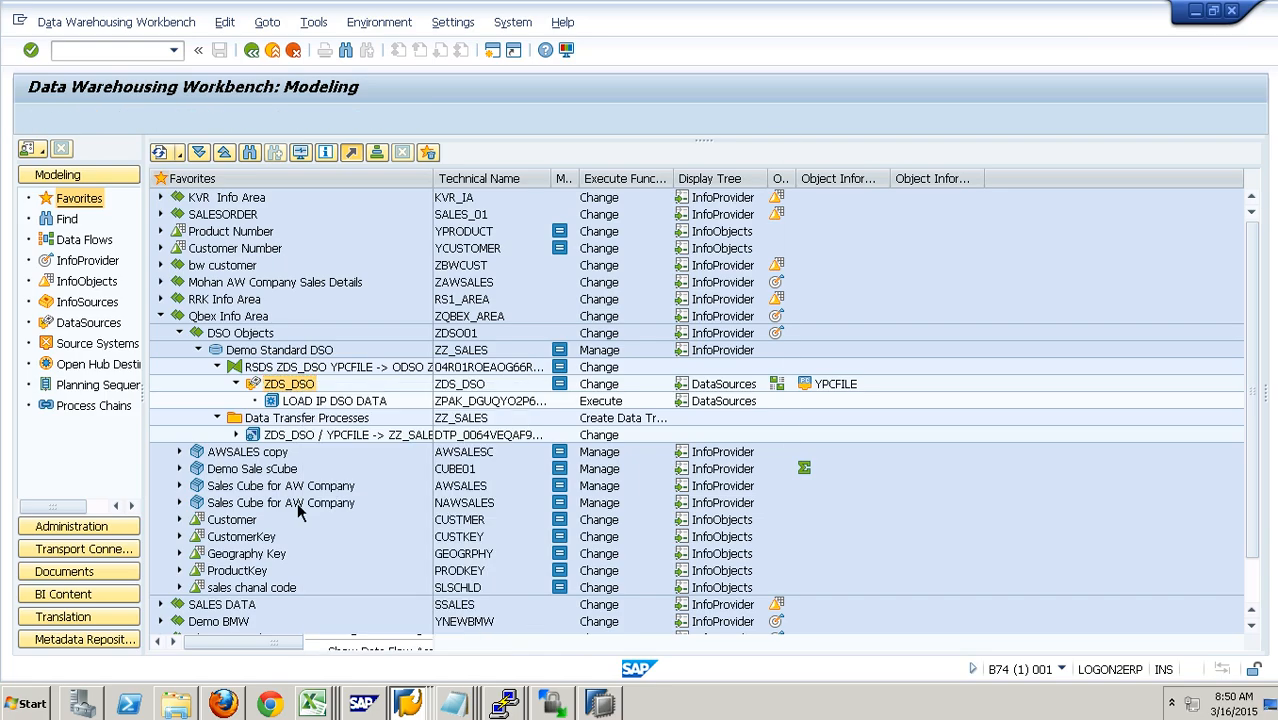
{"action": "left_click", "coordinate": [48, 176]}
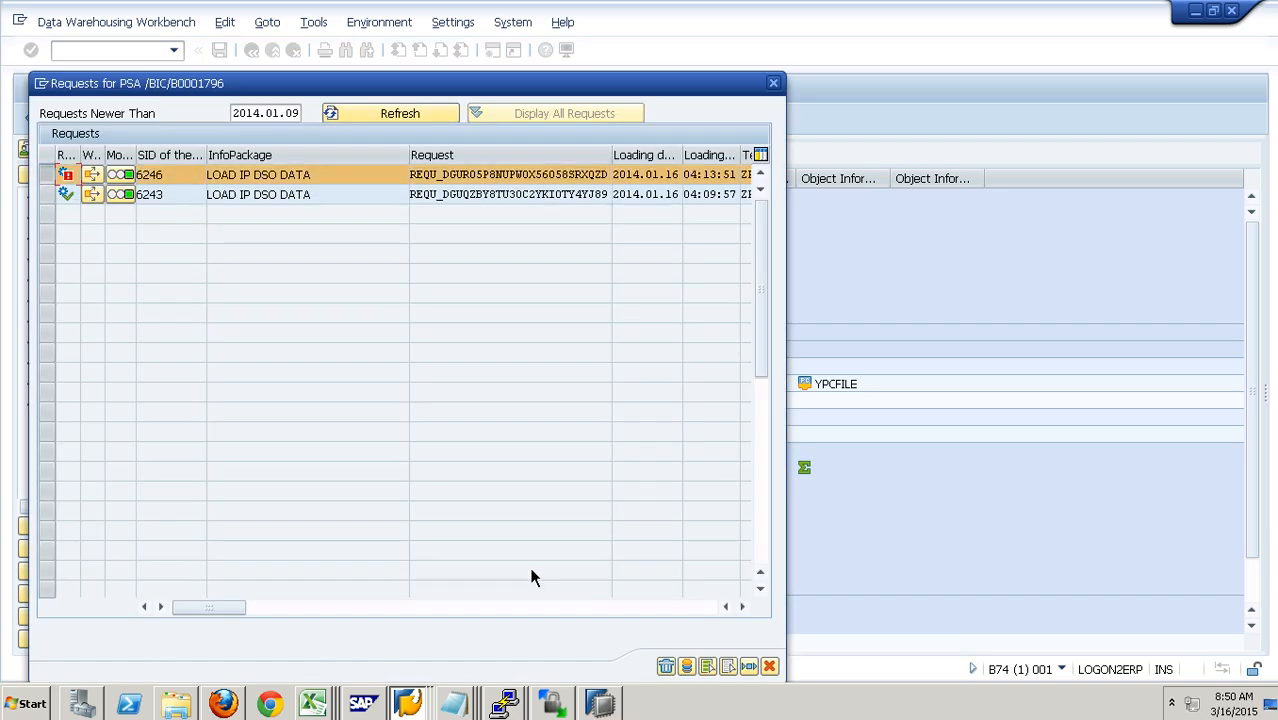
{"action": "left_click", "coordinate": [692, 669]}
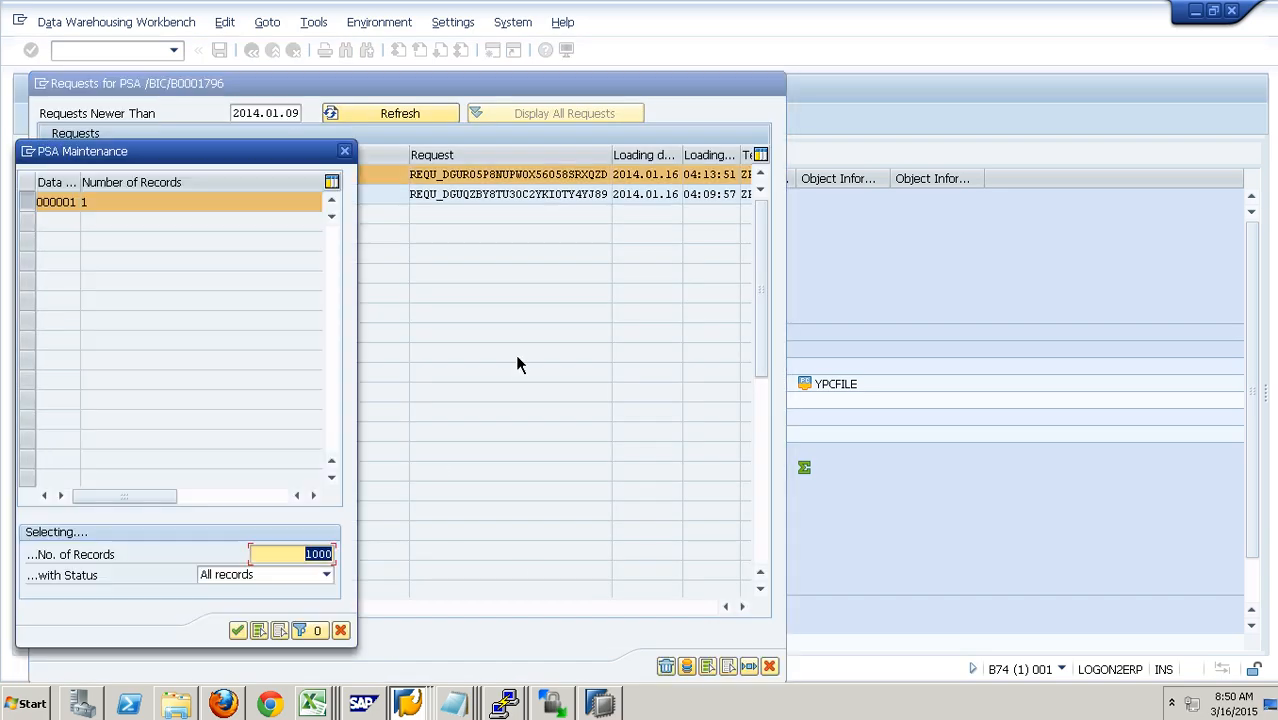
{"action": "key", "text": "Return"}
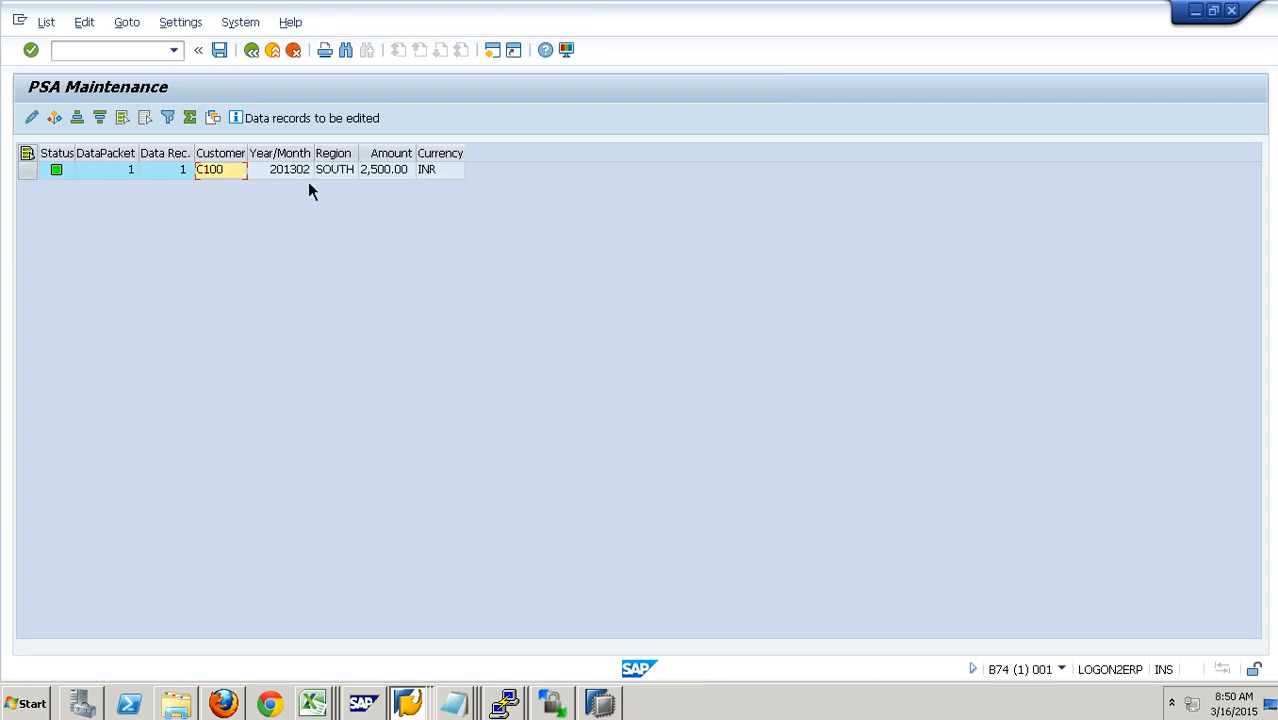
{"action": "key", "text": "Tab"}
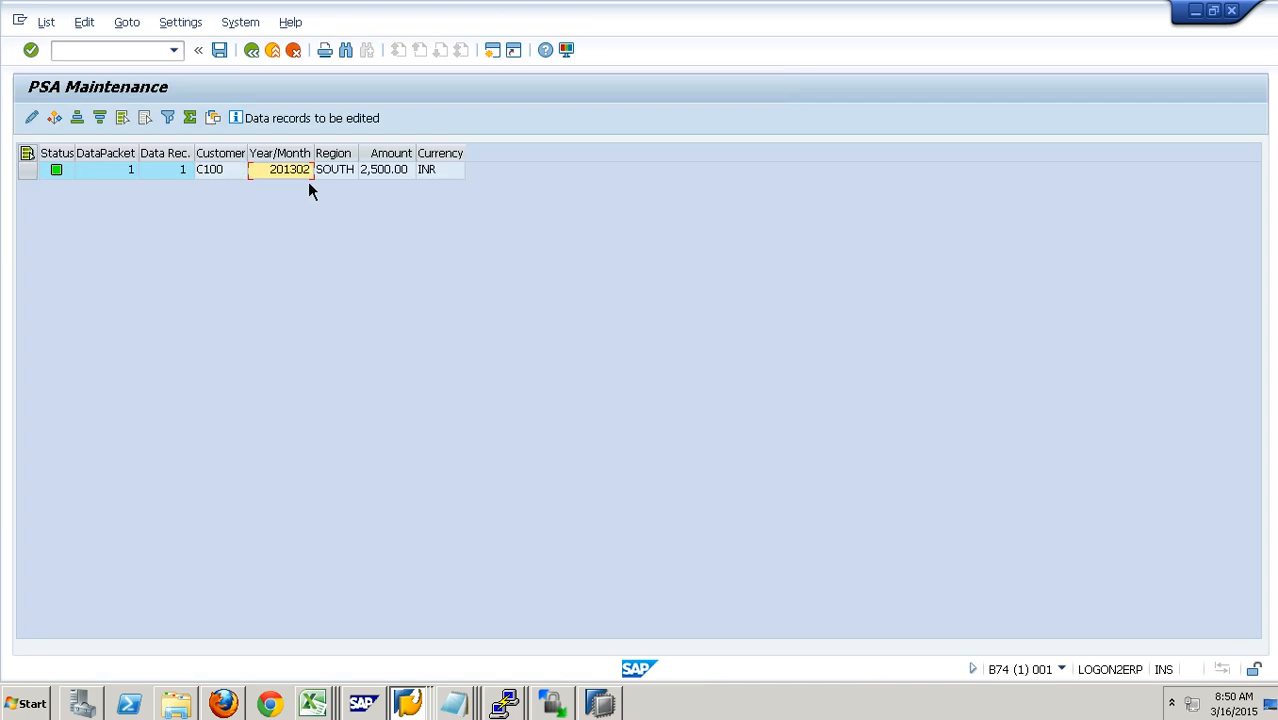
{"action": "left_click", "coordinate": [291, 60]}
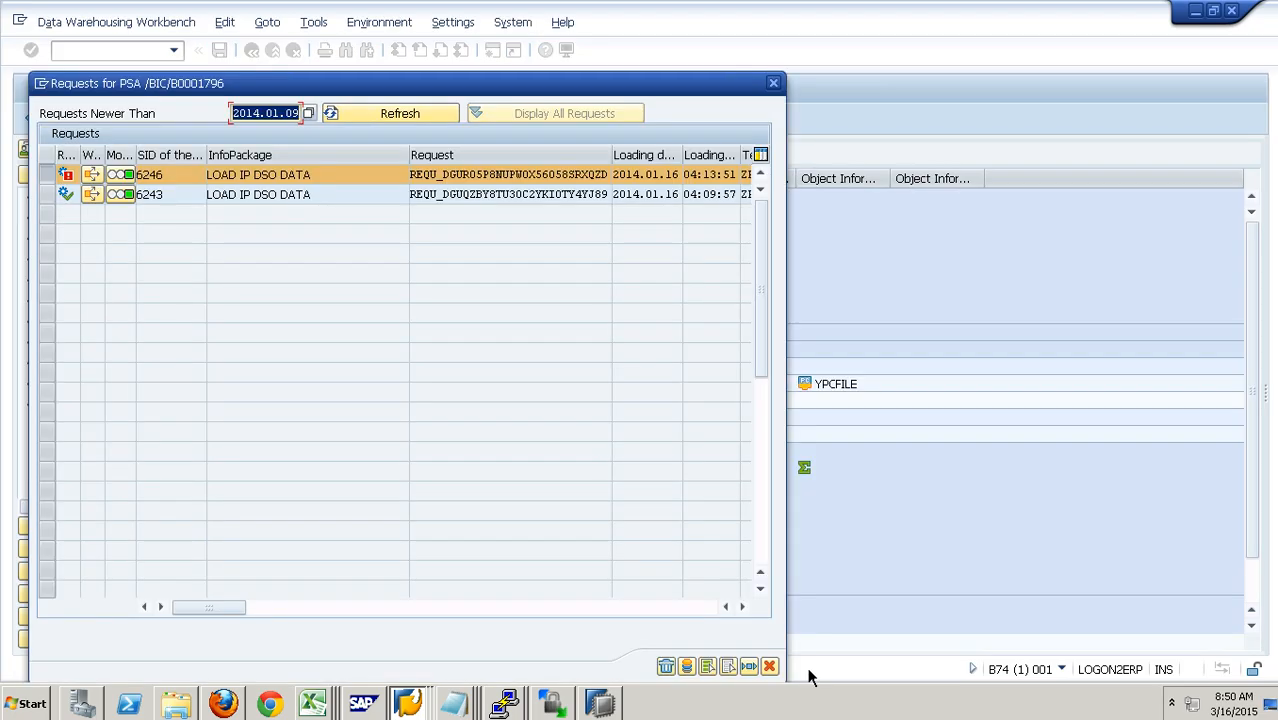
{"action": "left_click", "coordinate": [769, 666]}
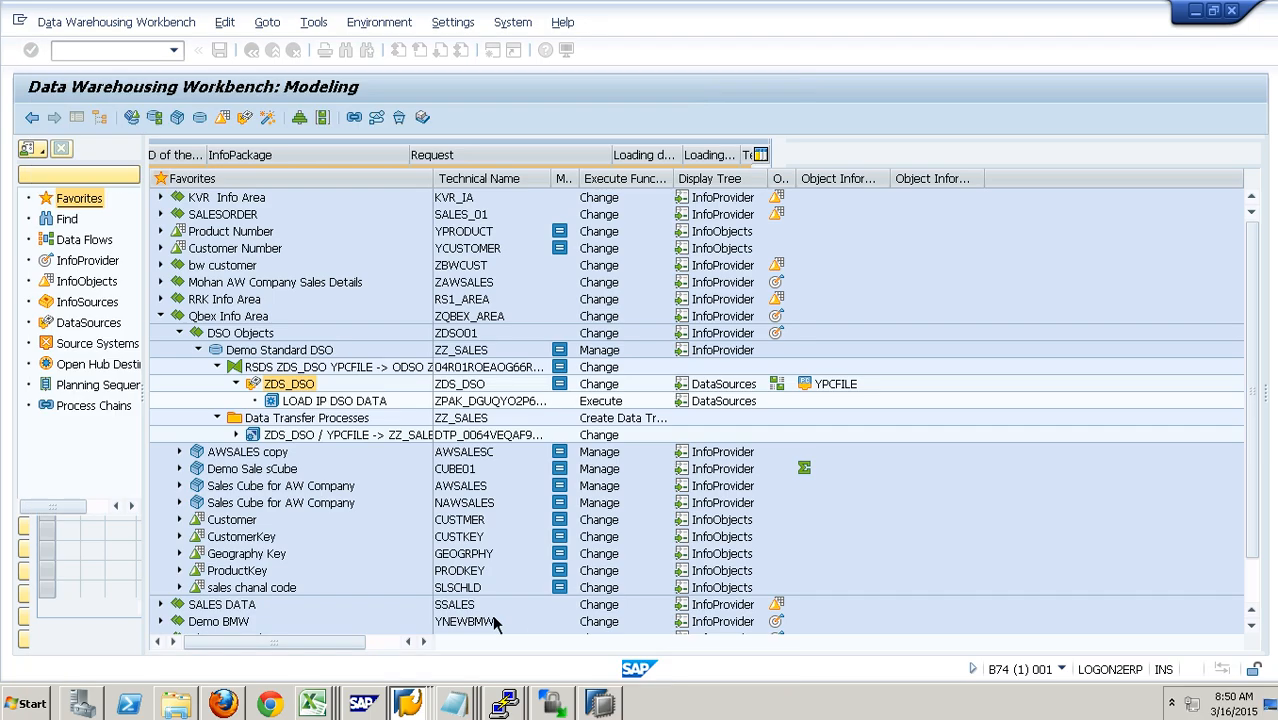
Step: Execute the ZDS_DSO / YPCFILE -> ZZ_SALES data transfer process and open its request monitor
{"action": "double_click", "coordinate": [348, 438]}
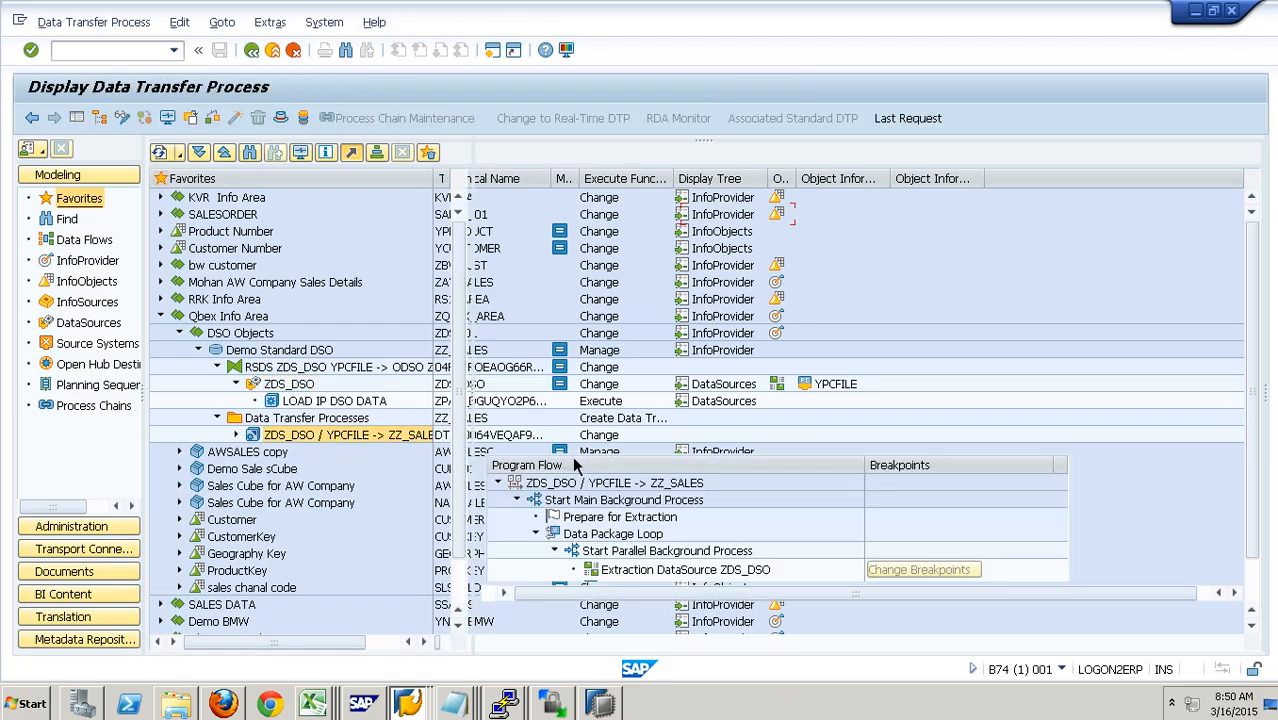
{"action": "left_click", "coordinate": [918, 447]}
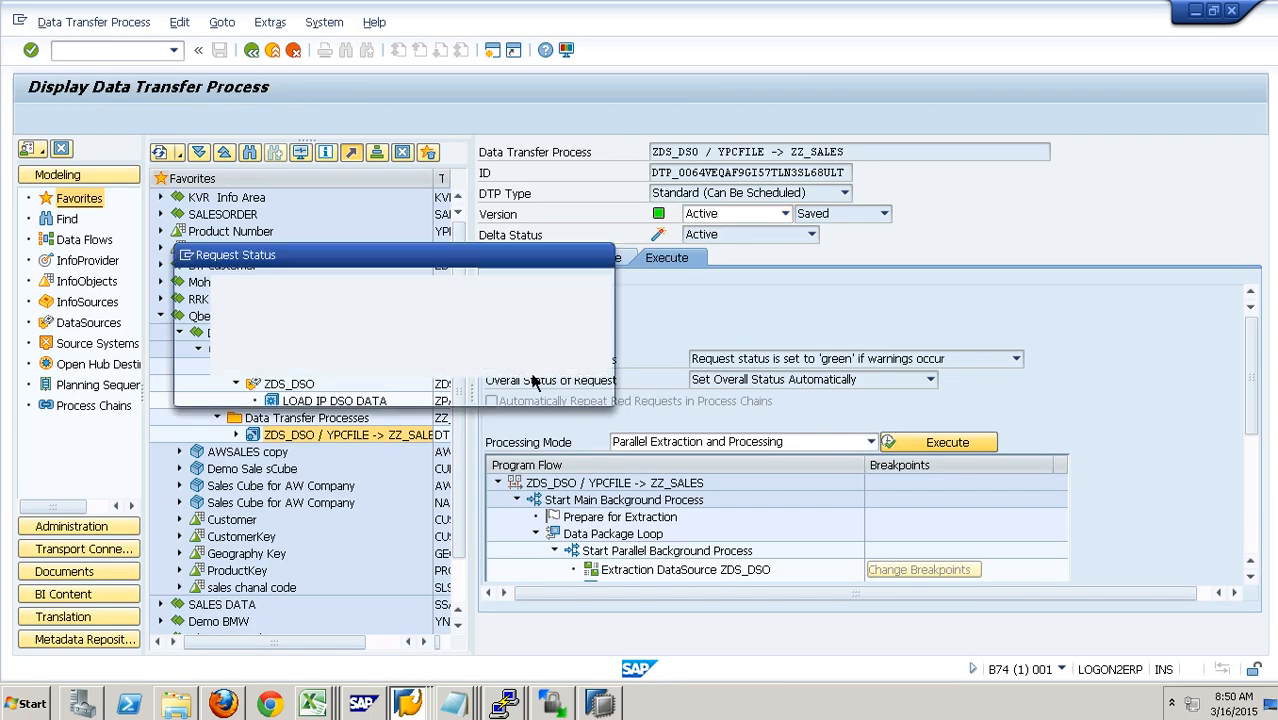
{"action": "left_click", "coordinate": [260, 389]}
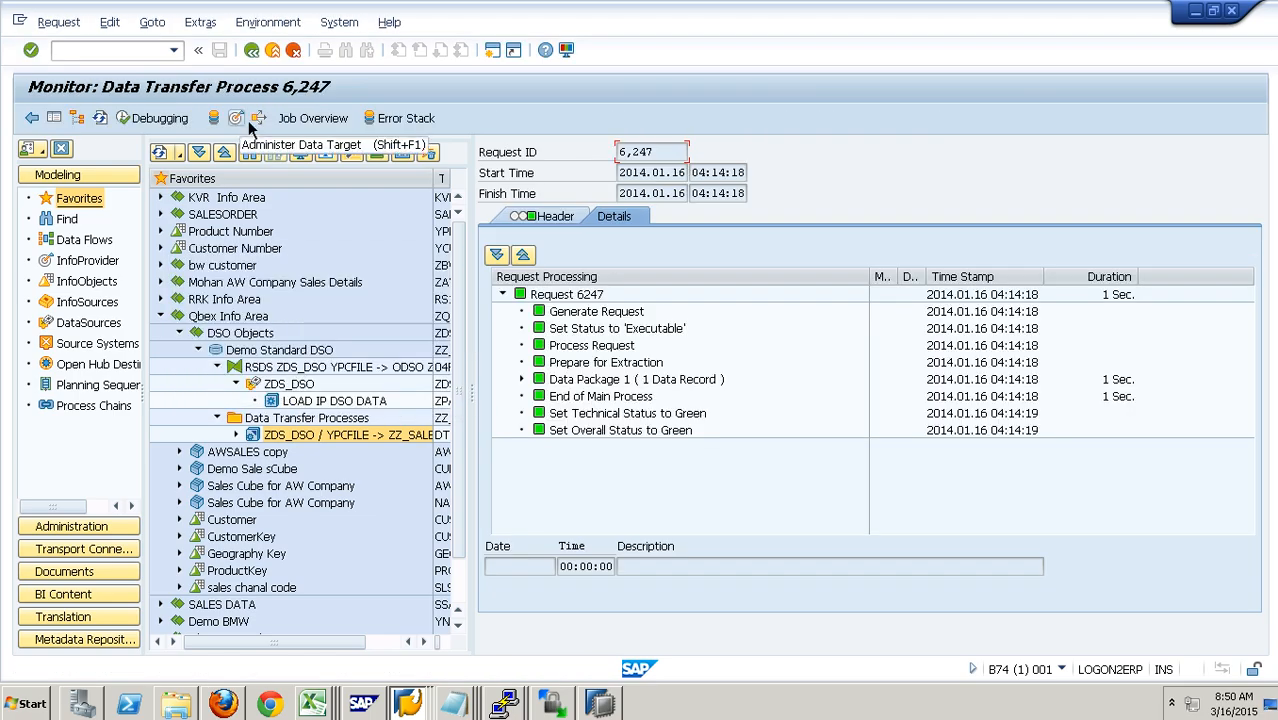
Step: Examine the transfer request's numeric ID and the technical request ID in its header details
{"action": "left_click_drag", "start_coordinate": [655, 153], "coordinate": [608, 168]}
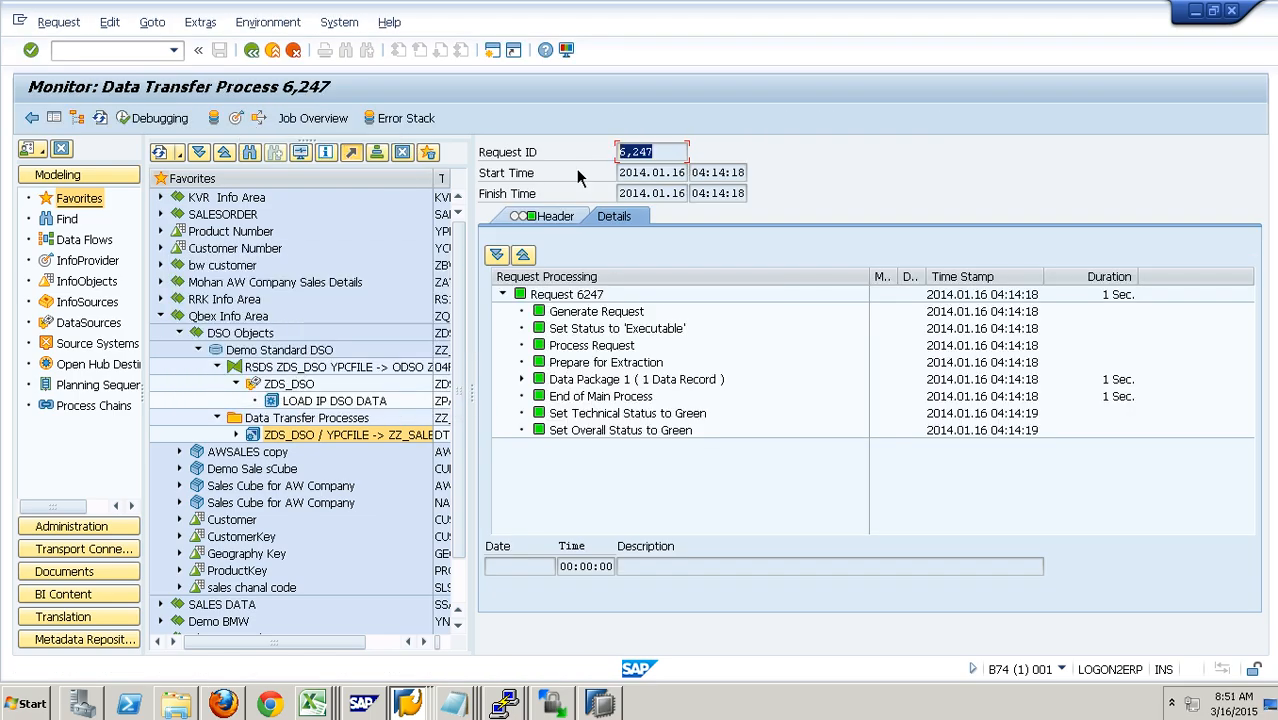
{"action": "left_click", "coordinate": [523, 217]}
{"action": "left_click_drag", "start_coordinate": [659, 557], "coordinate": [891, 574]}
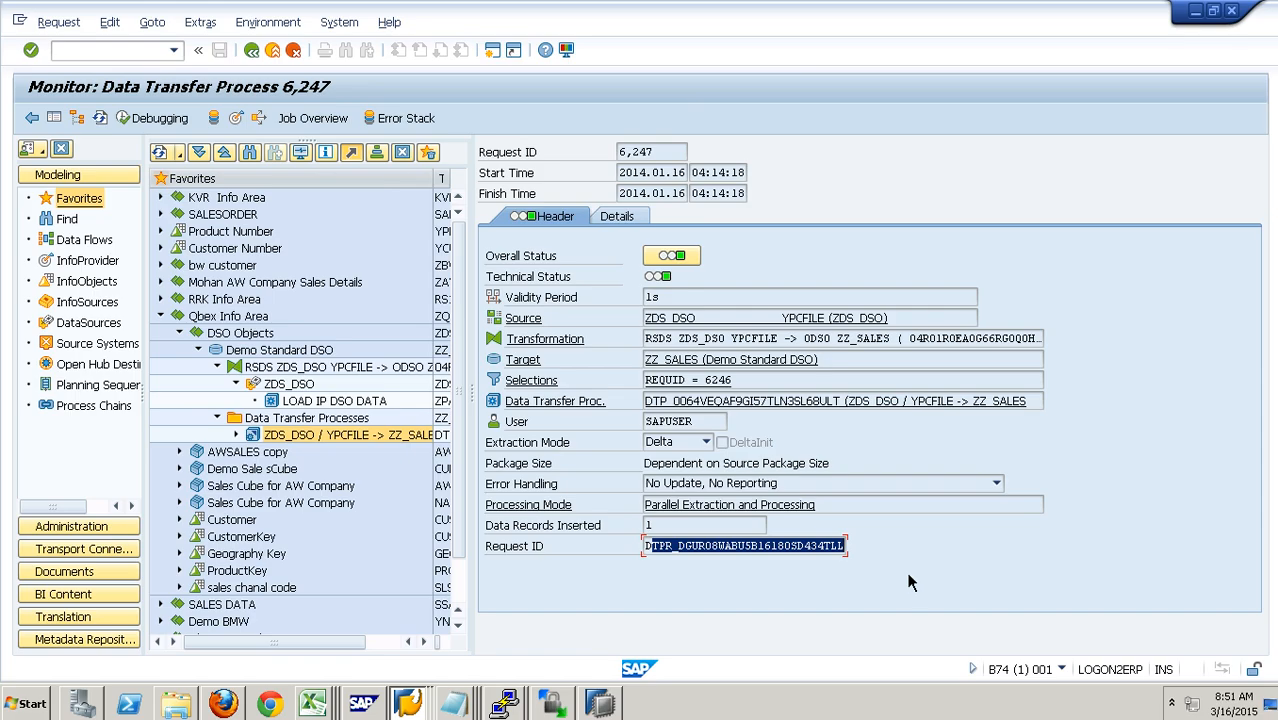
{"action": "left_click", "coordinate": [677, 158]}
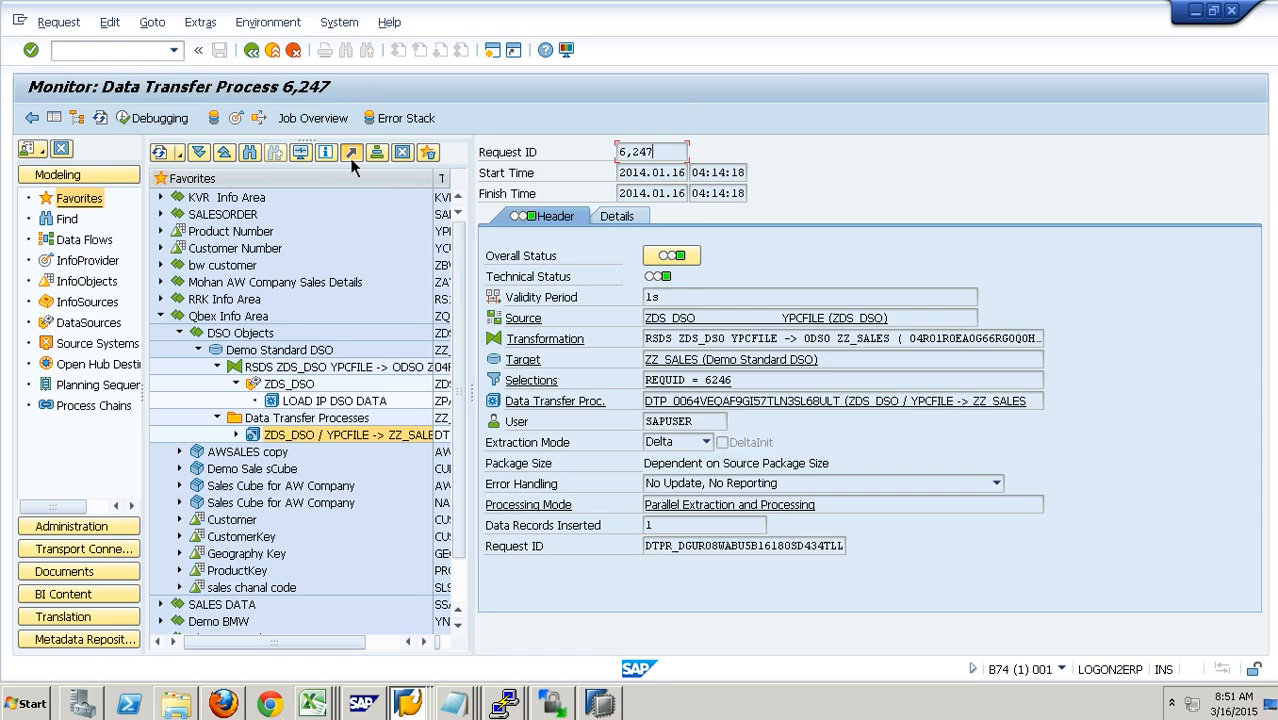
Step: Open the administration of the ZZ_SALES data target and check the newest request's ID and transferred records
{"action": "left_click", "coordinate": [247, 120]}
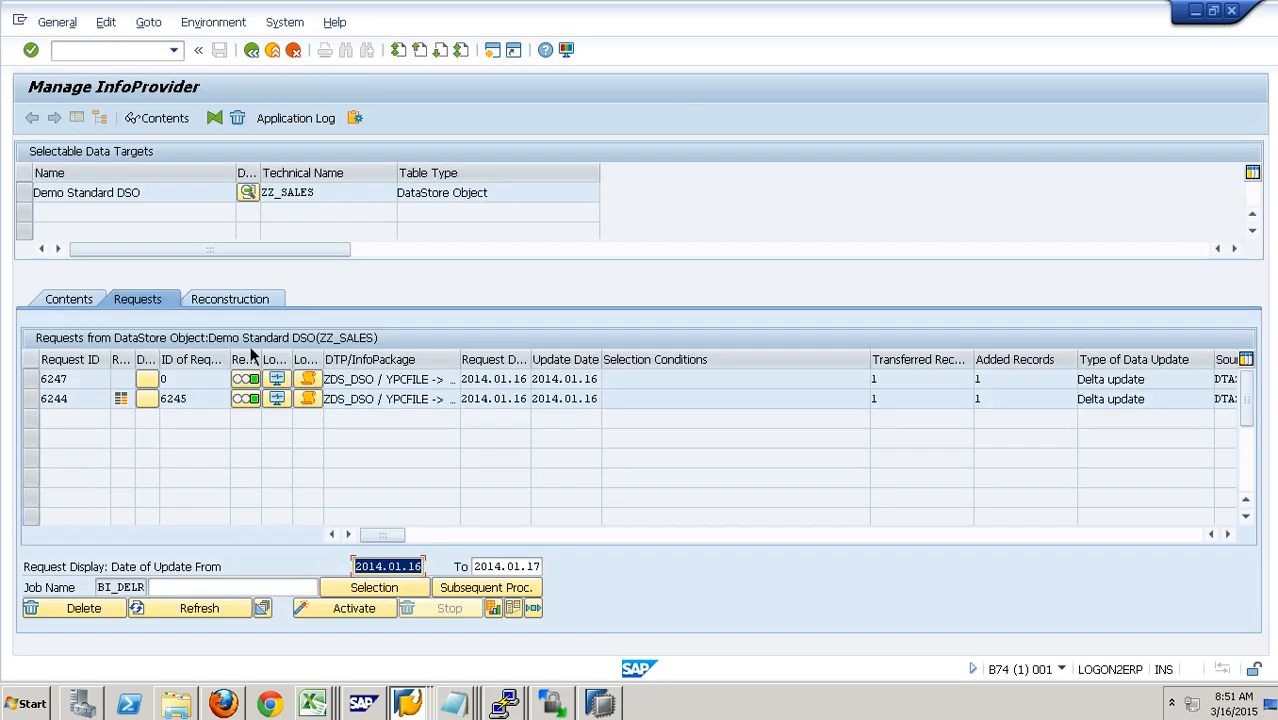
{"action": "double_click", "coordinate": [82, 383]}
{"action": "left_click", "coordinate": [72, 310]}
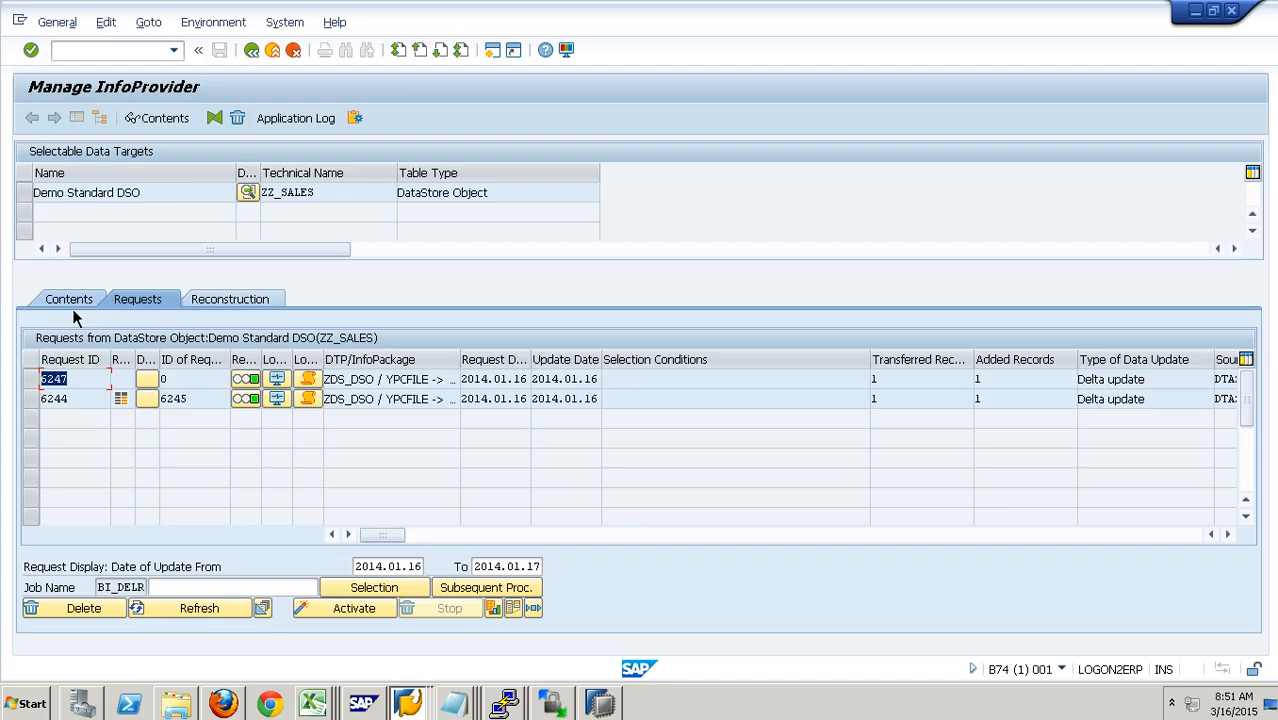
{"action": "left_click", "coordinate": [150, 304]}
{"action": "left_click", "coordinate": [874, 380]}
Step: Display all entries of the ZZ_SALES new data table, check the SID and CALMONTH columns, and return to the DSO contents
{"action": "left_click", "coordinate": [77, 303]}
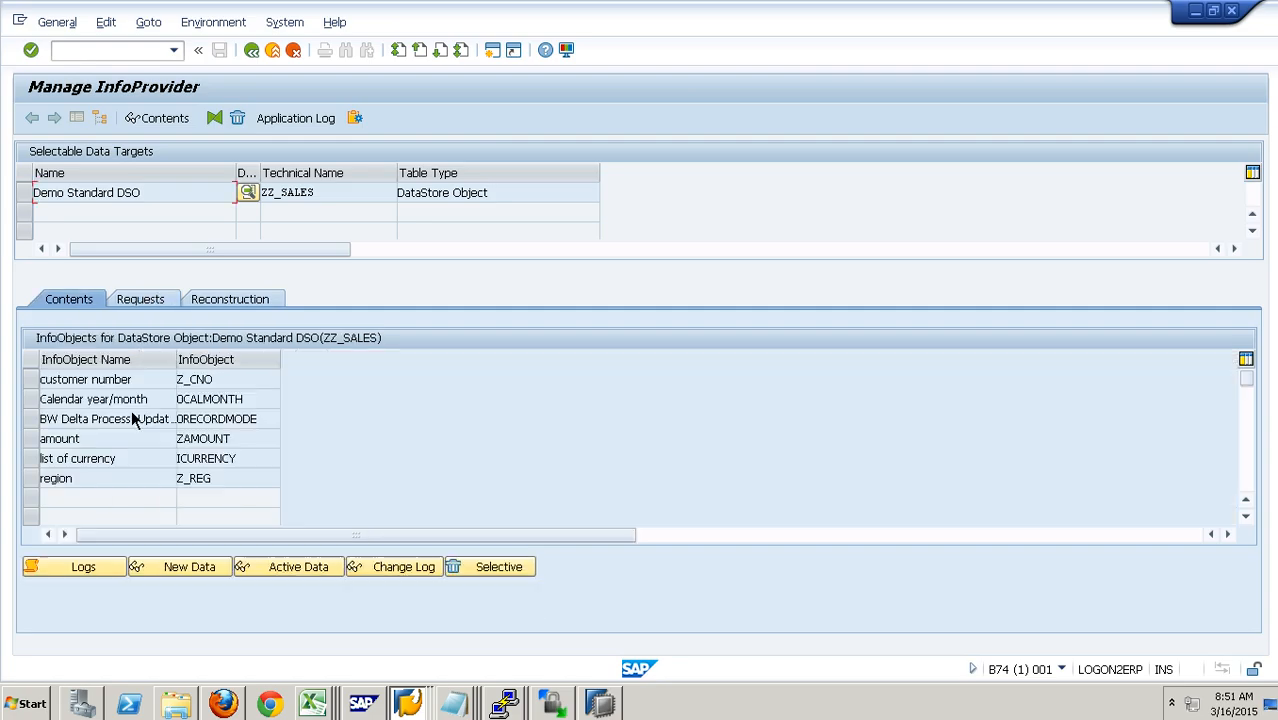
{"action": "left_click", "coordinate": [176, 573]}
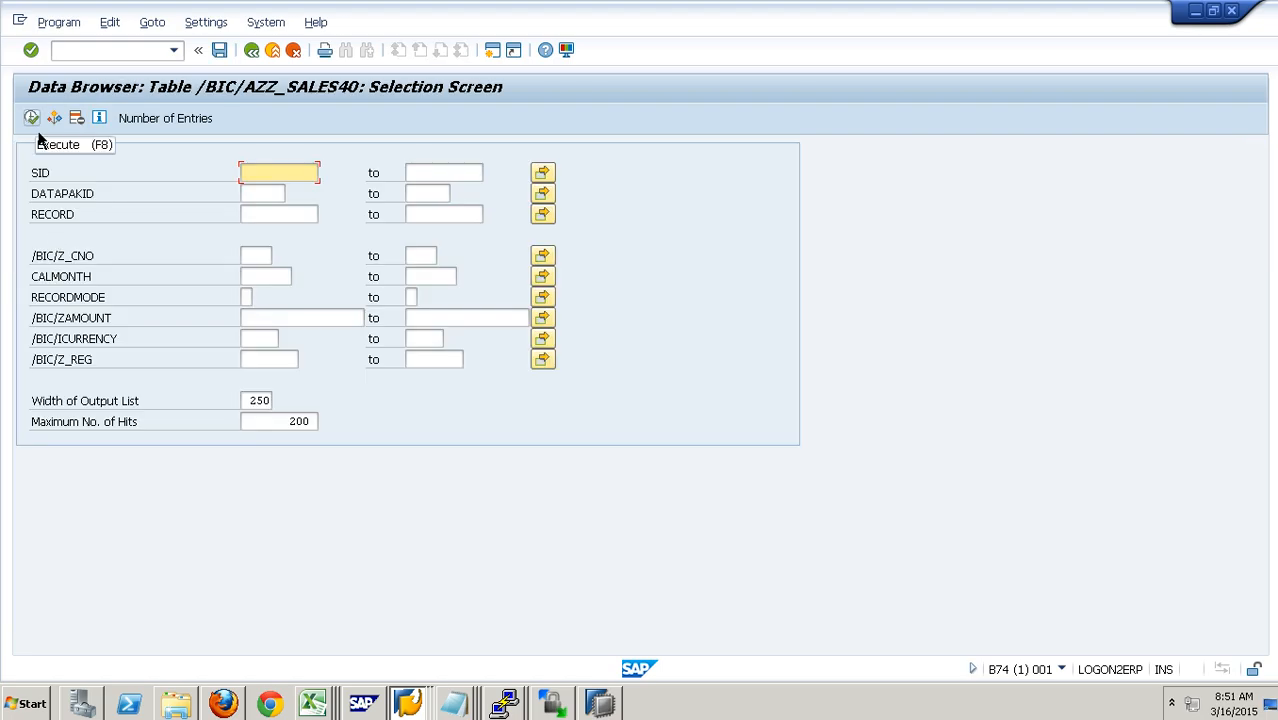
{"action": "left_click", "coordinate": [36, 128]}
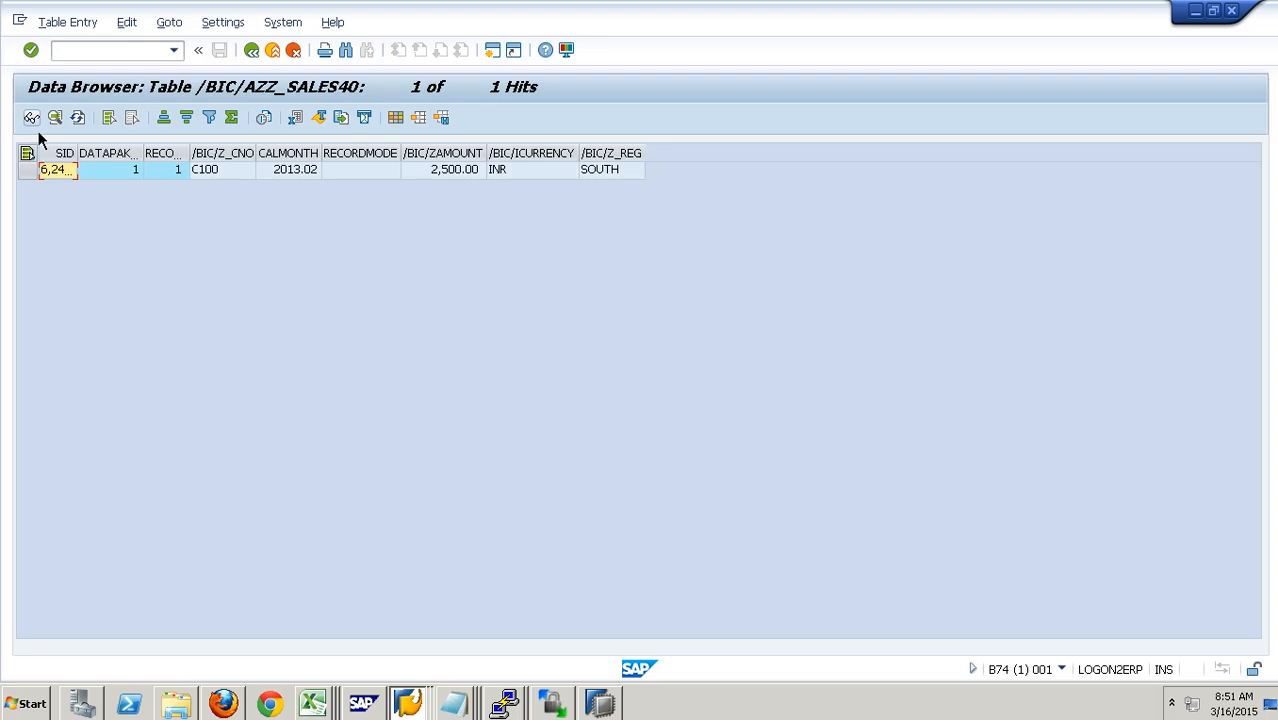
{"action": "double_click", "coordinate": [80, 158]}
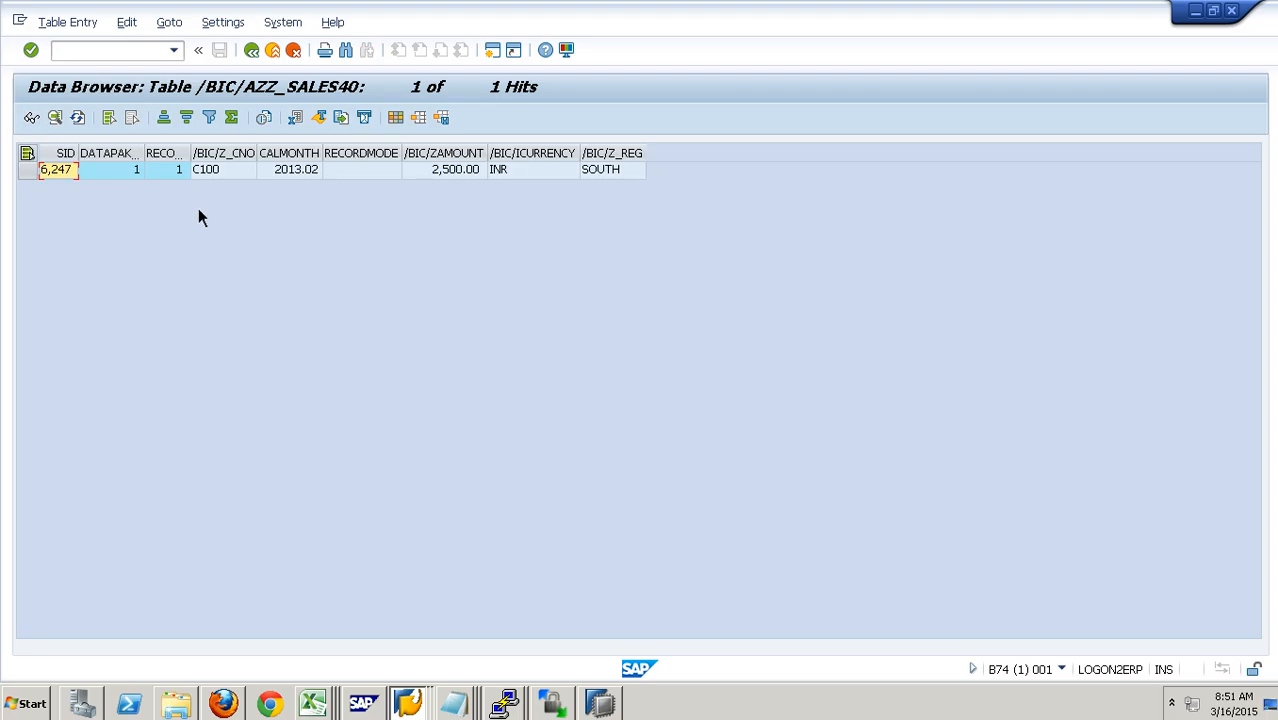
{"action": "left_click", "coordinate": [306, 169]}
{"action": "left_click", "coordinate": [273, 51]}
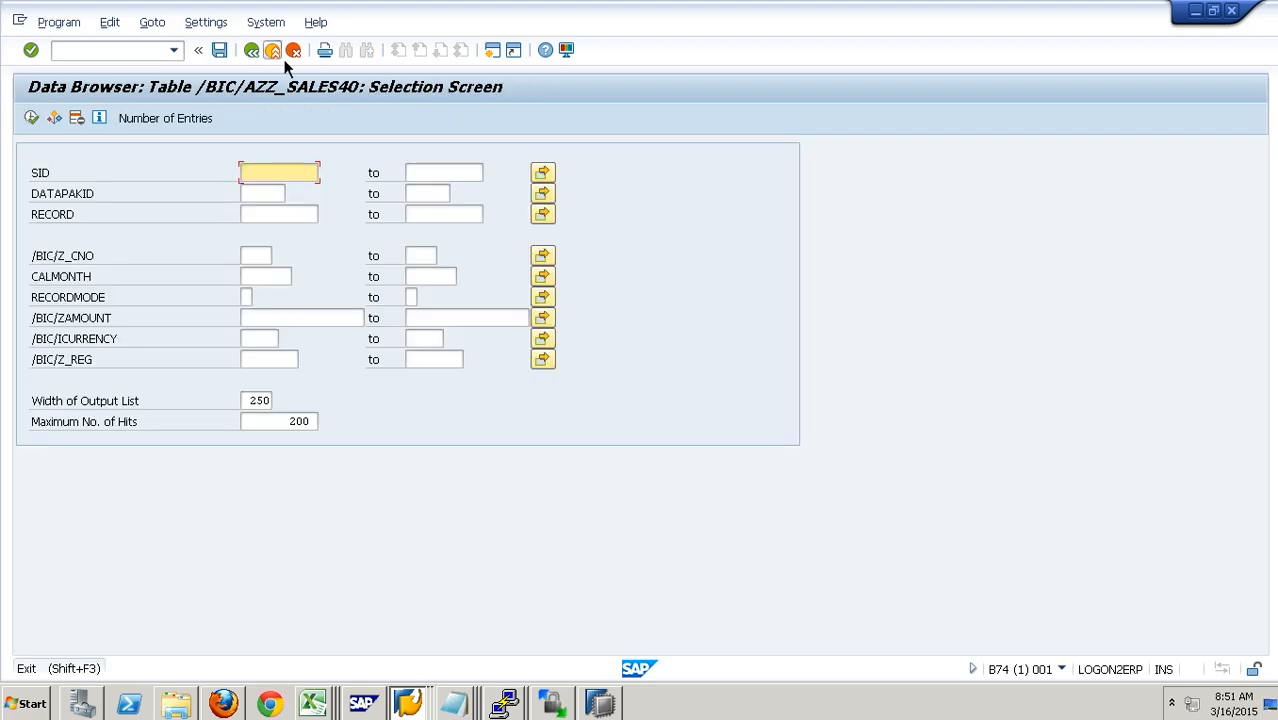
{"action": "left_click", "coordinate": [273, 51]}
Step: Display all entries of the ZZ_SALES active data table and return to the DSO contents
{"action": "left_click", "coordinate": [336, 568]}
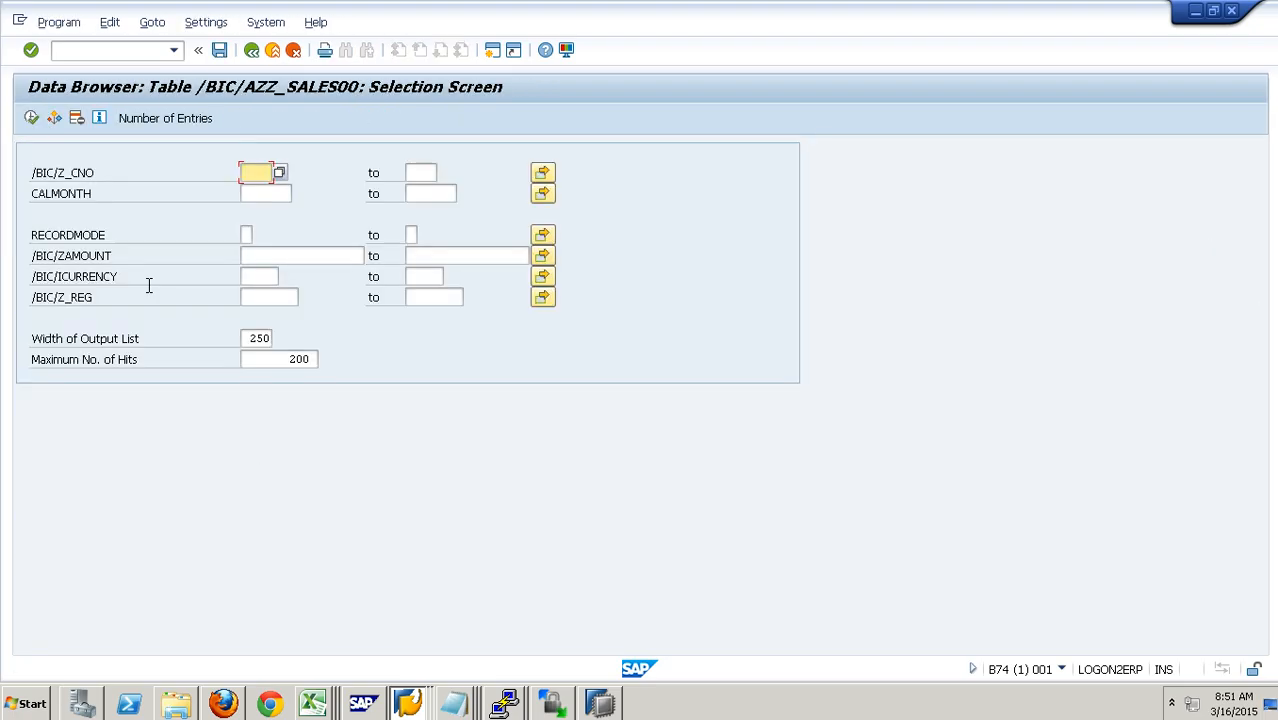
{"action": "left_click", "coordinate": [36, 121]}
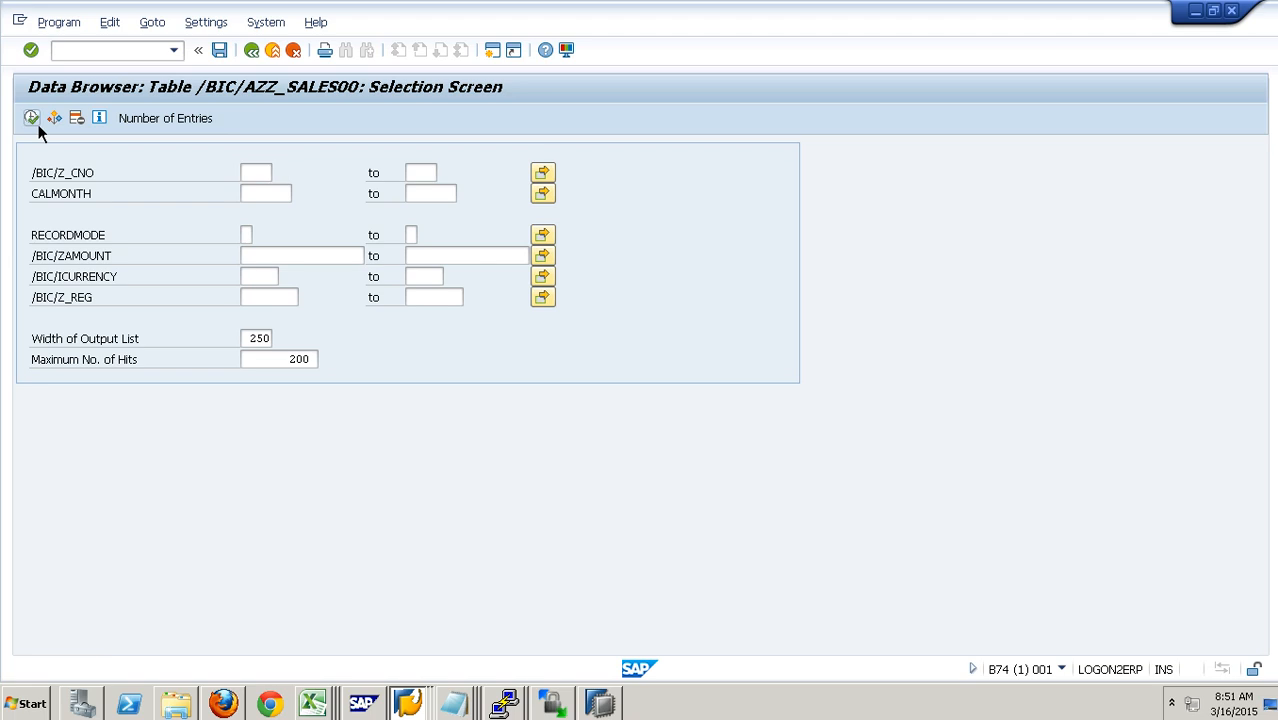
{"action": "left_click", "coordinate": [271, 52]}
{"action": "left_click", "coordinate": [271, 52]}
Step: Display all entries of the ZZ_SALES change log table and check the RECORDMODE and CALMONTH values
{"action": "left_click", "coordinate": [355, 568]}
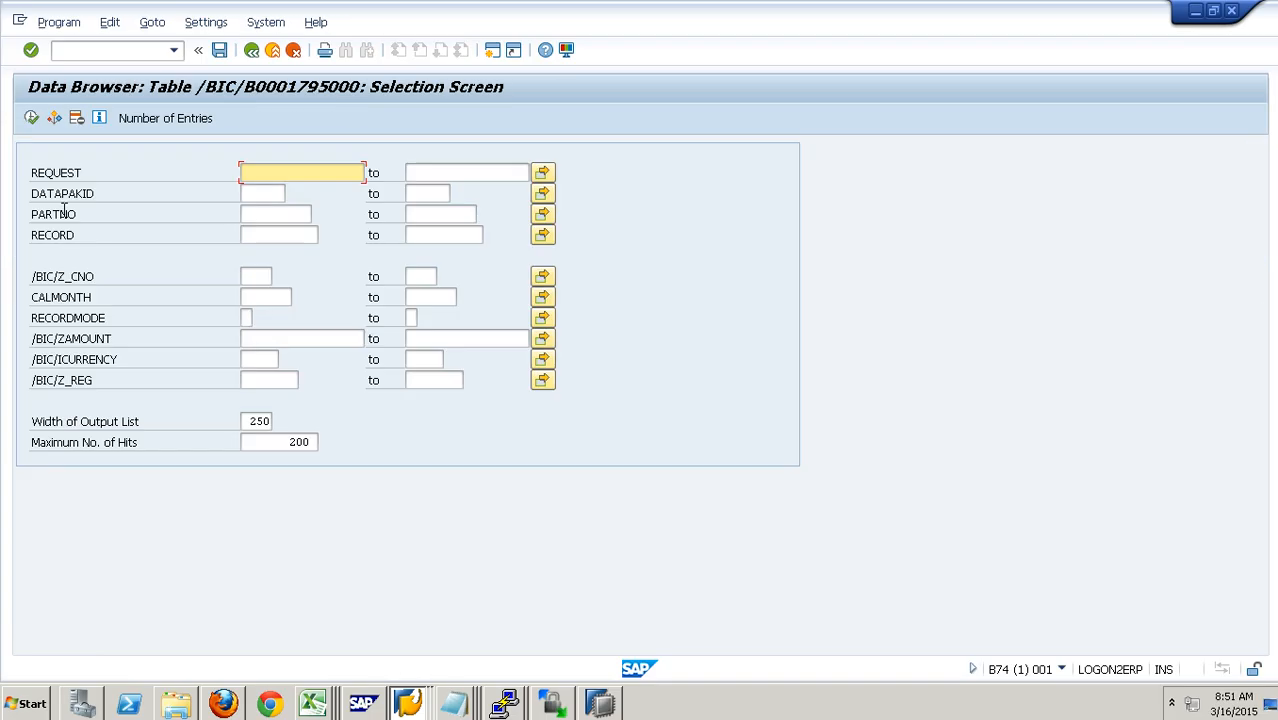
{"action": "left_click", "coordinate": [31, 118]}
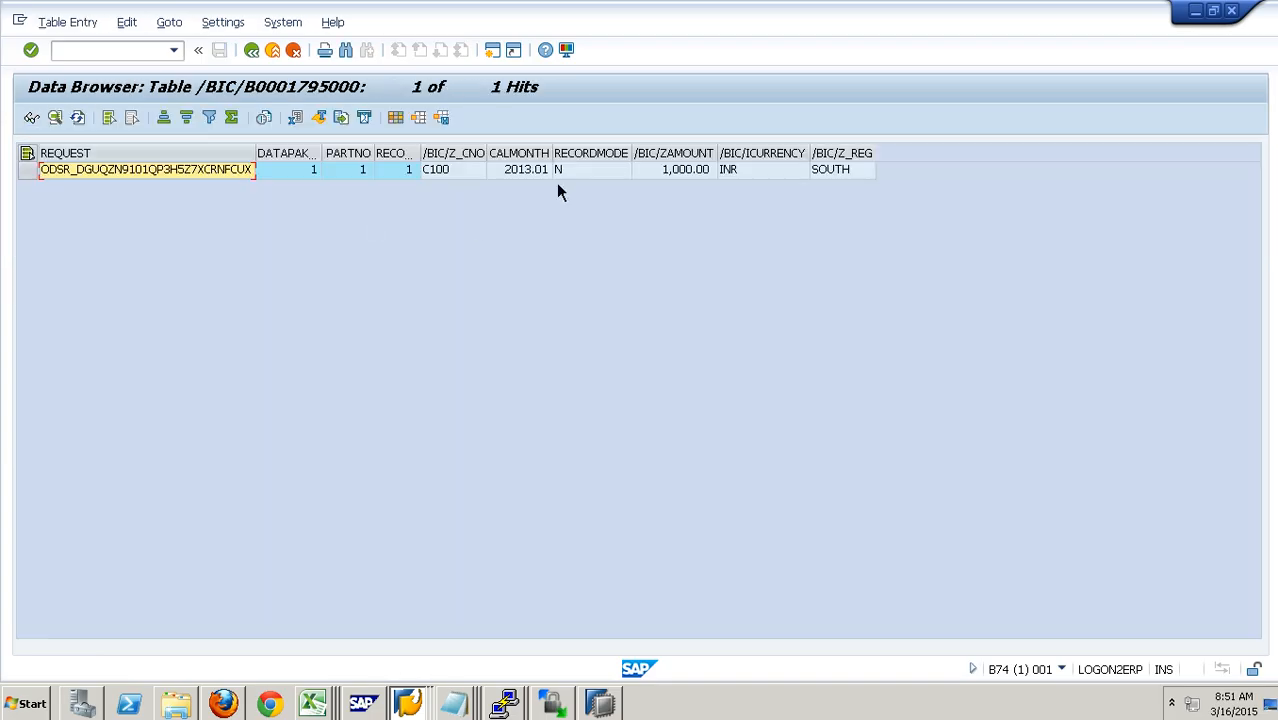
{"action": "left_click", "coordinate": [578, 177]}
{"action": "left_click", "coordinate": [527, 176]}
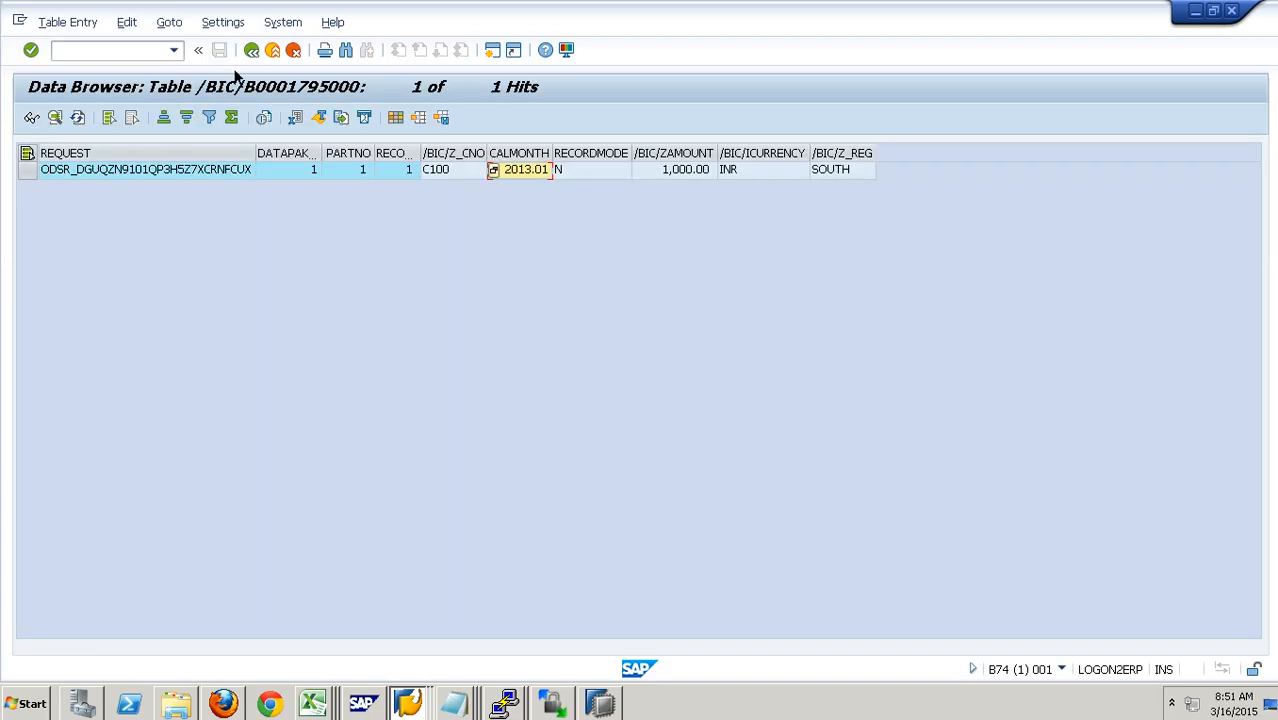
Step: Return to the ZZ_SALES requests, activate request 6247, close the activation dialog and refresh the request list
{"action": "left_click", "coordinate": [286, 52]}
{"action": "left_click", "coordinate": [286, 52]}
{"action": "left_click", "coordinate": [140, 299]}
{"action": "left_click", "coordinate": [42, 380]}
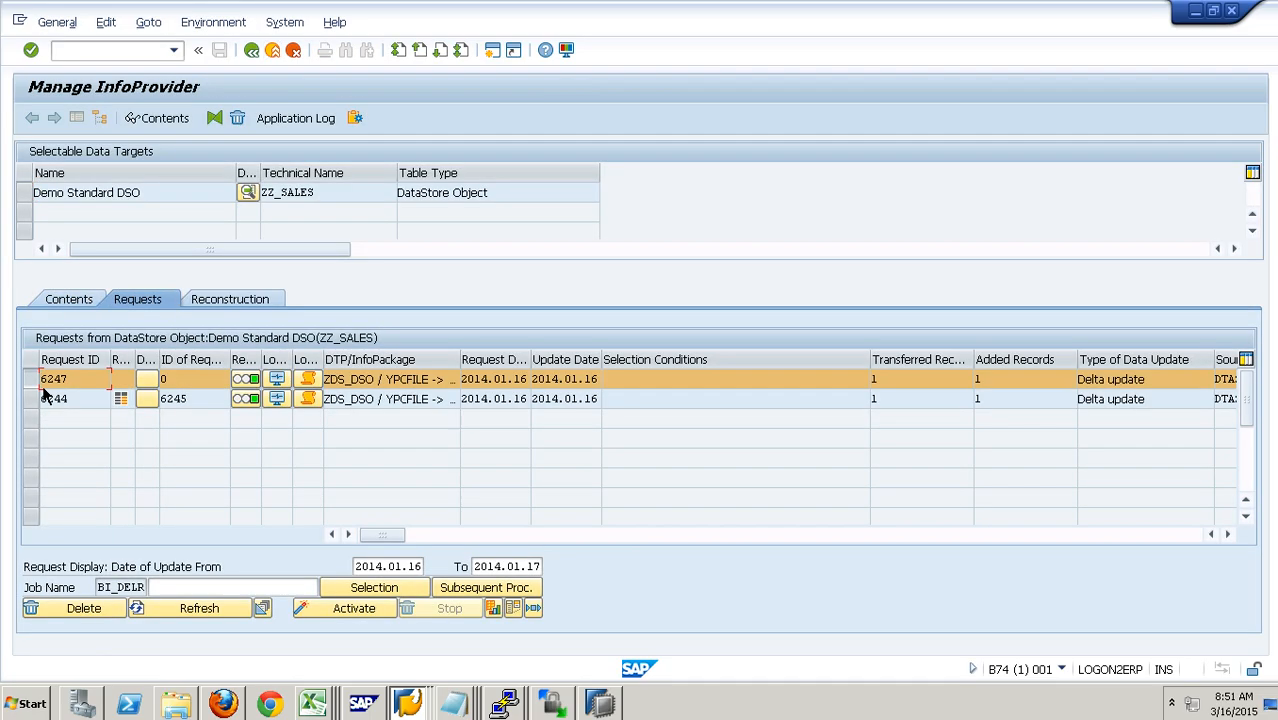
{"action": "left_click", "coordinate": [370, 614]}
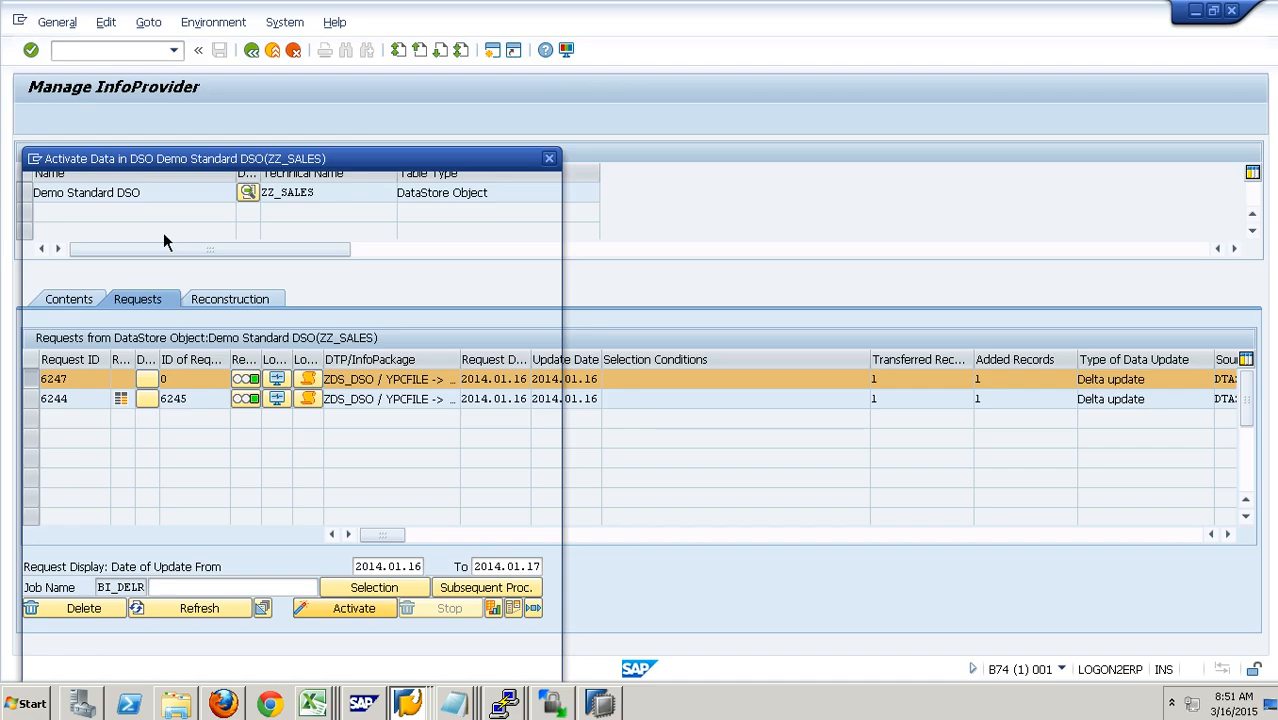
{"action": "left_click_drag", "start_coordinate": [200, 170], "coordinate": [320, 85]}
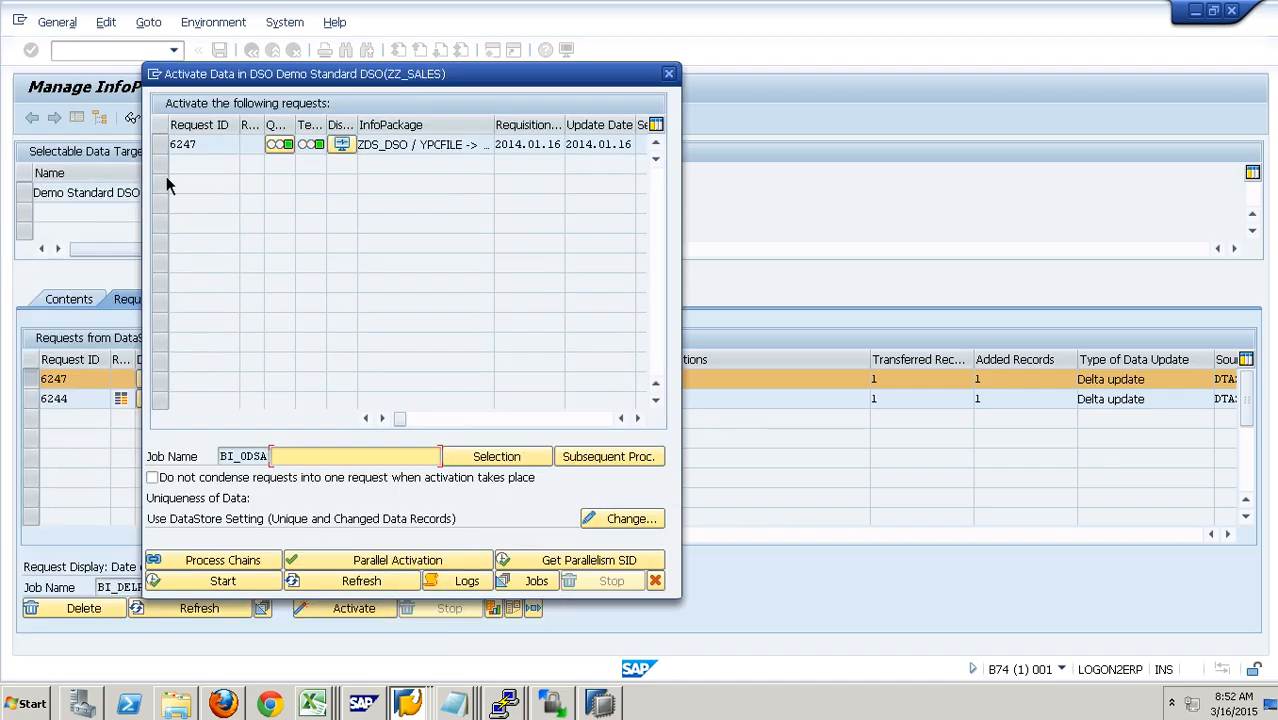
{"action": "left_click", "coordinate": [172, 148]}
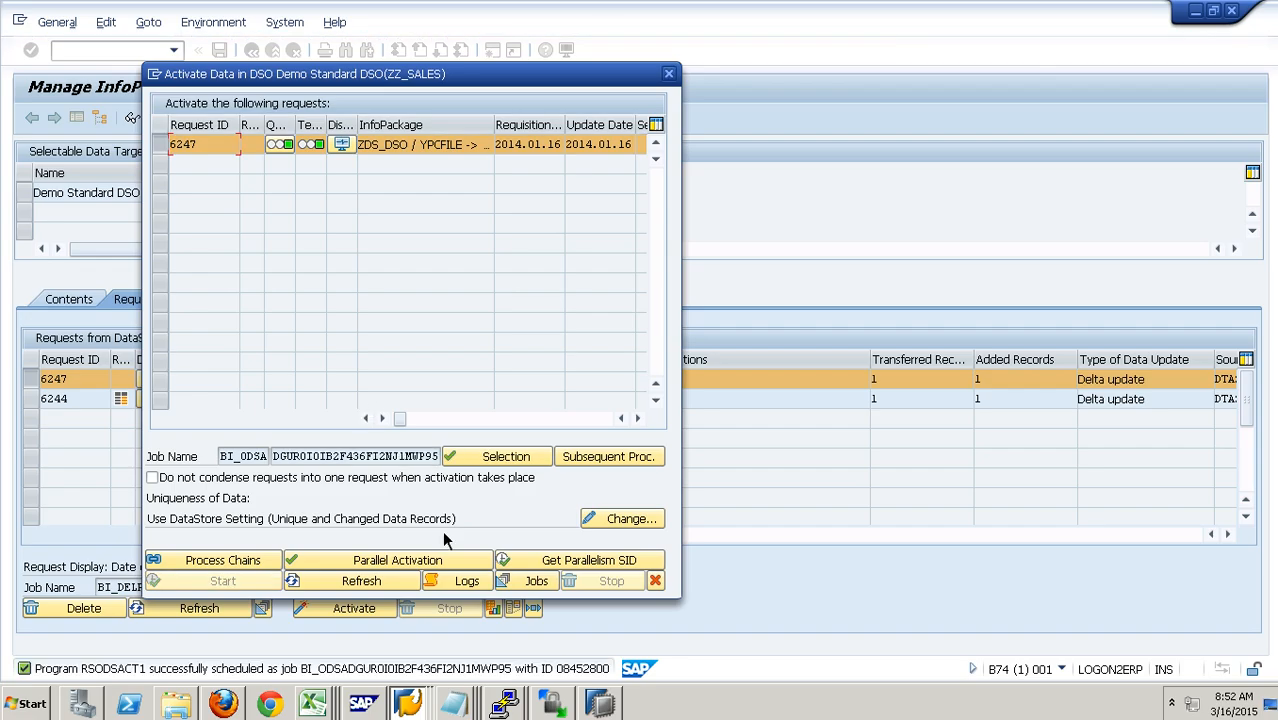
{"action": "left_click", "coordinate": [363, 582]}
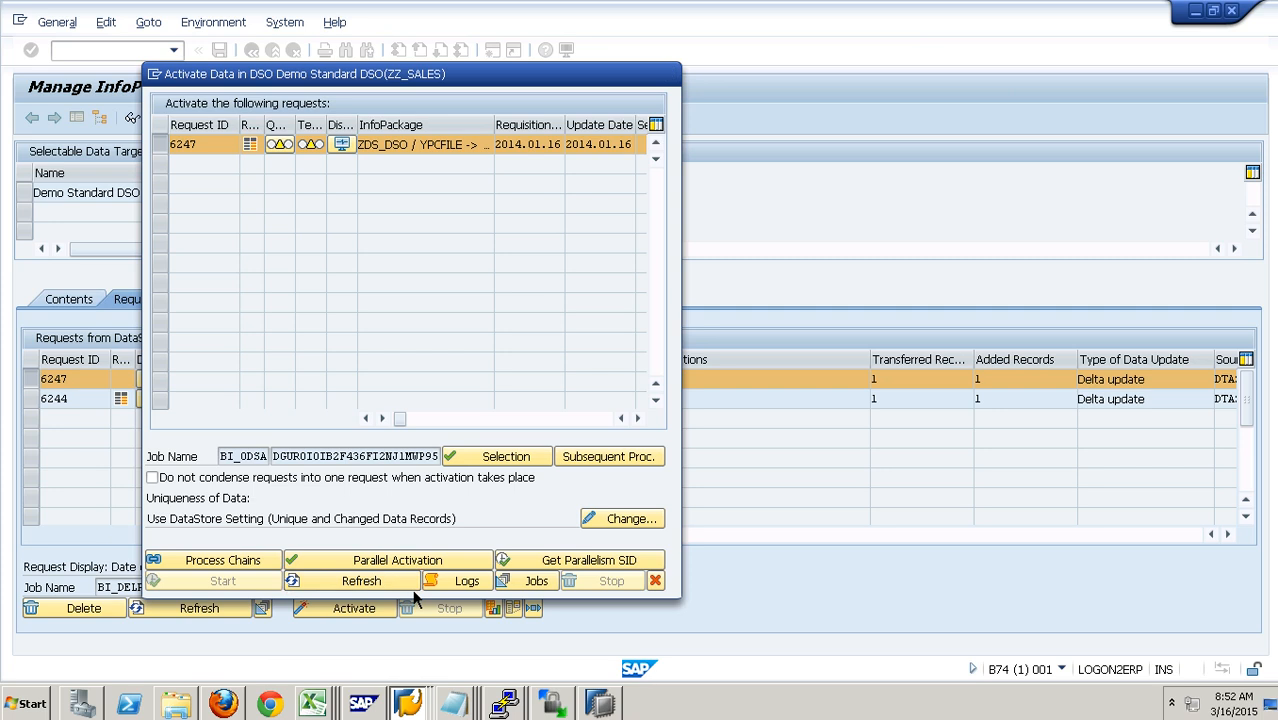
{"action": "left_click", "coordinate": [400, 581]}
{"action": "left_click", "coordinate": [655, 580]}
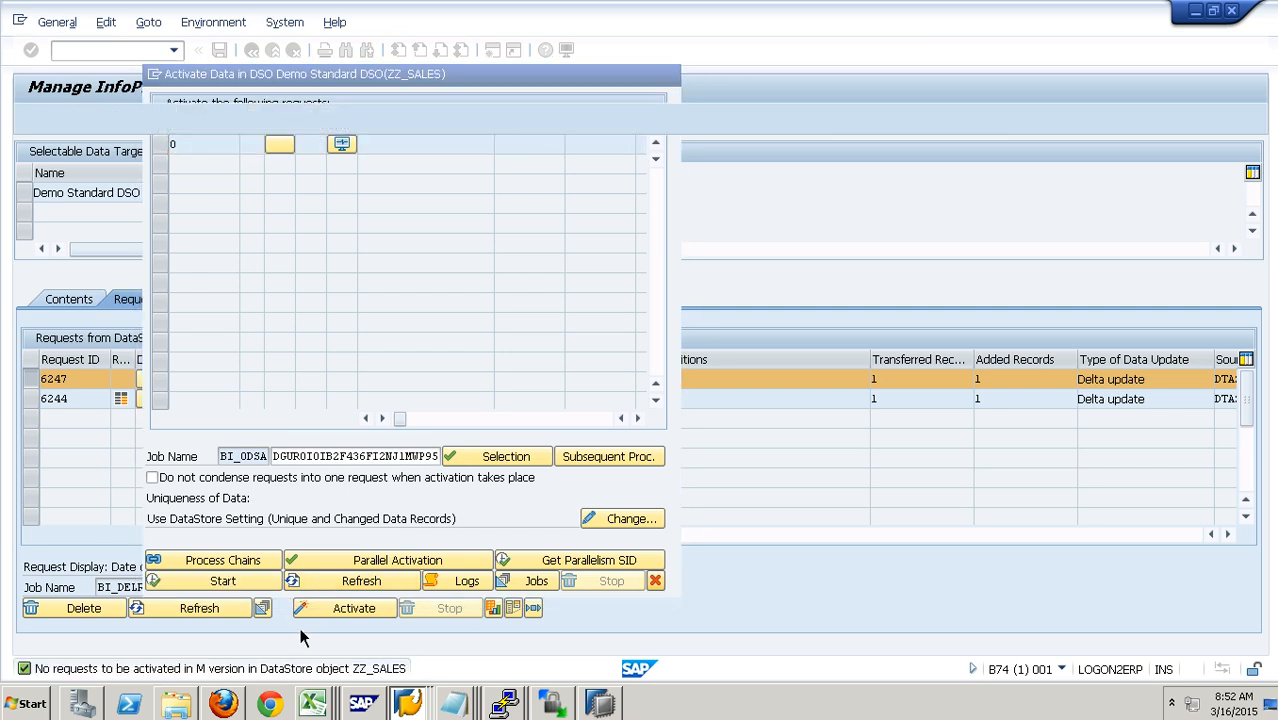
{"action": "left_click", "coordinate": [219, 617]}
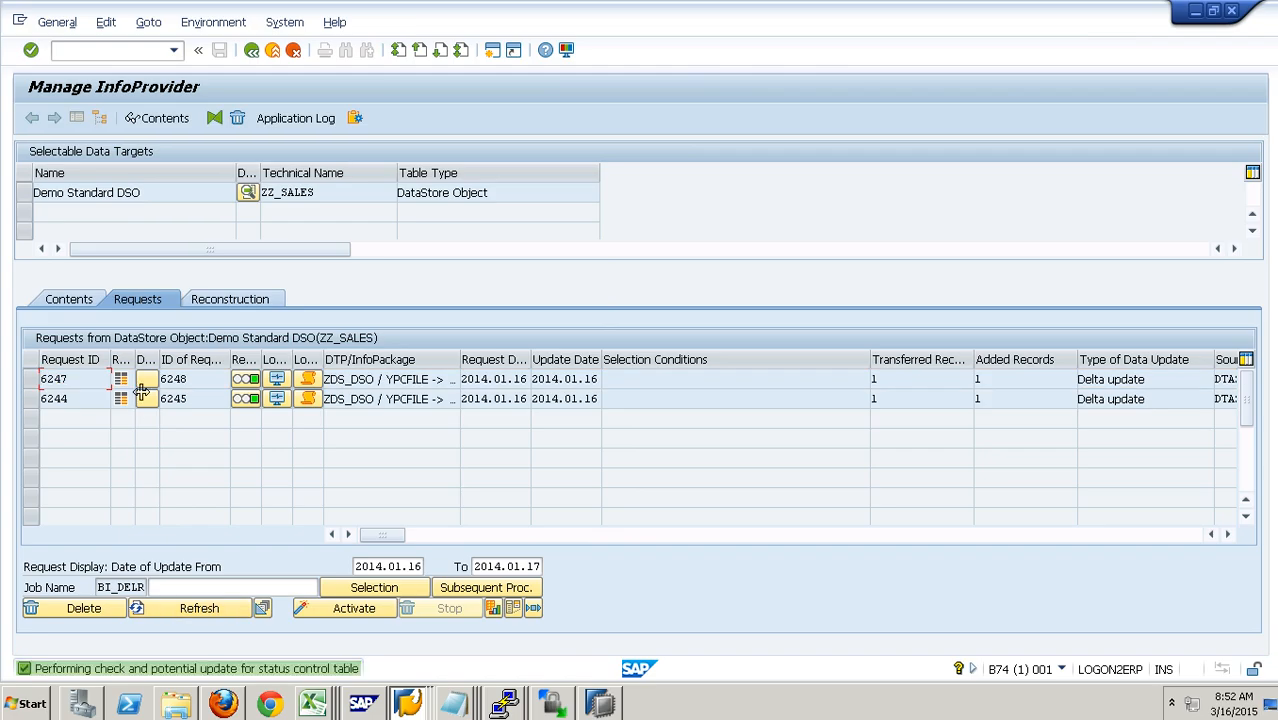
Step: Check the PSA request number generated for request 6247 in the ZZ_SALES request list
{"action": "left_click", "coordinate": [1181, 537]}
{"action": "left_click", "coordinate": [1211, 535]}
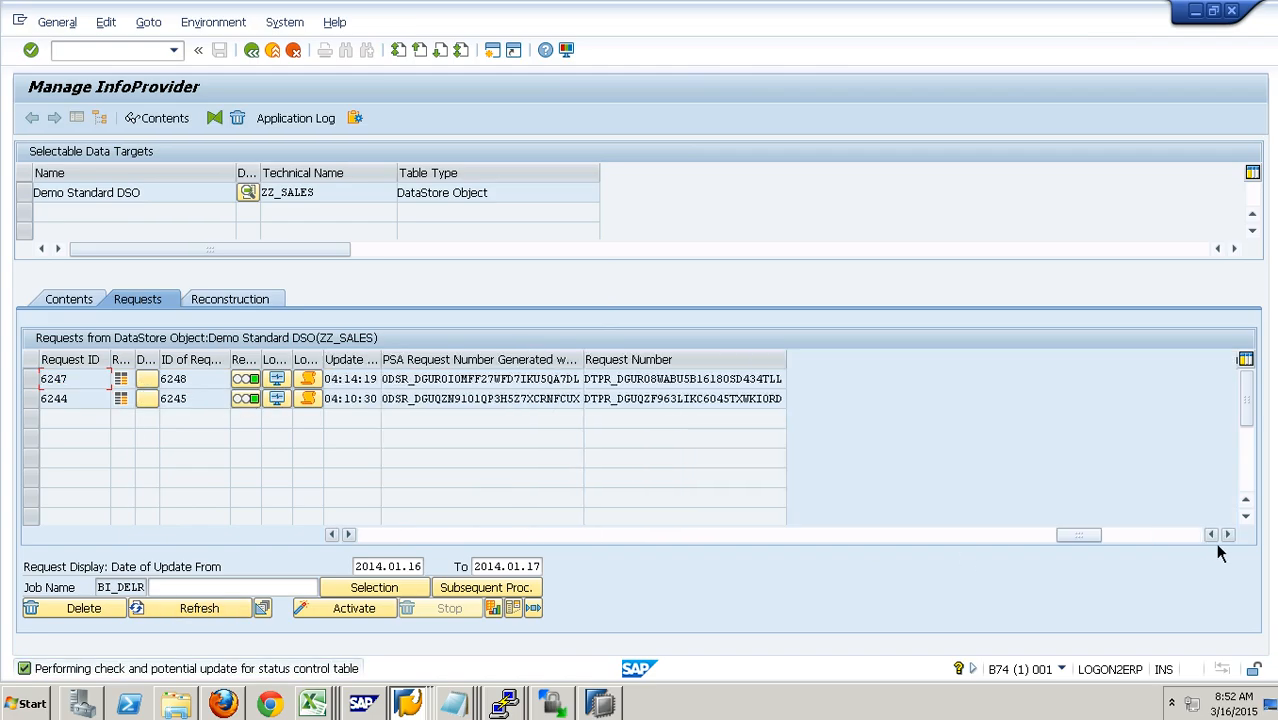
{"action": "left_click_drag", "start_coordinate": [599, 409], "coordinate": [590, 385]}
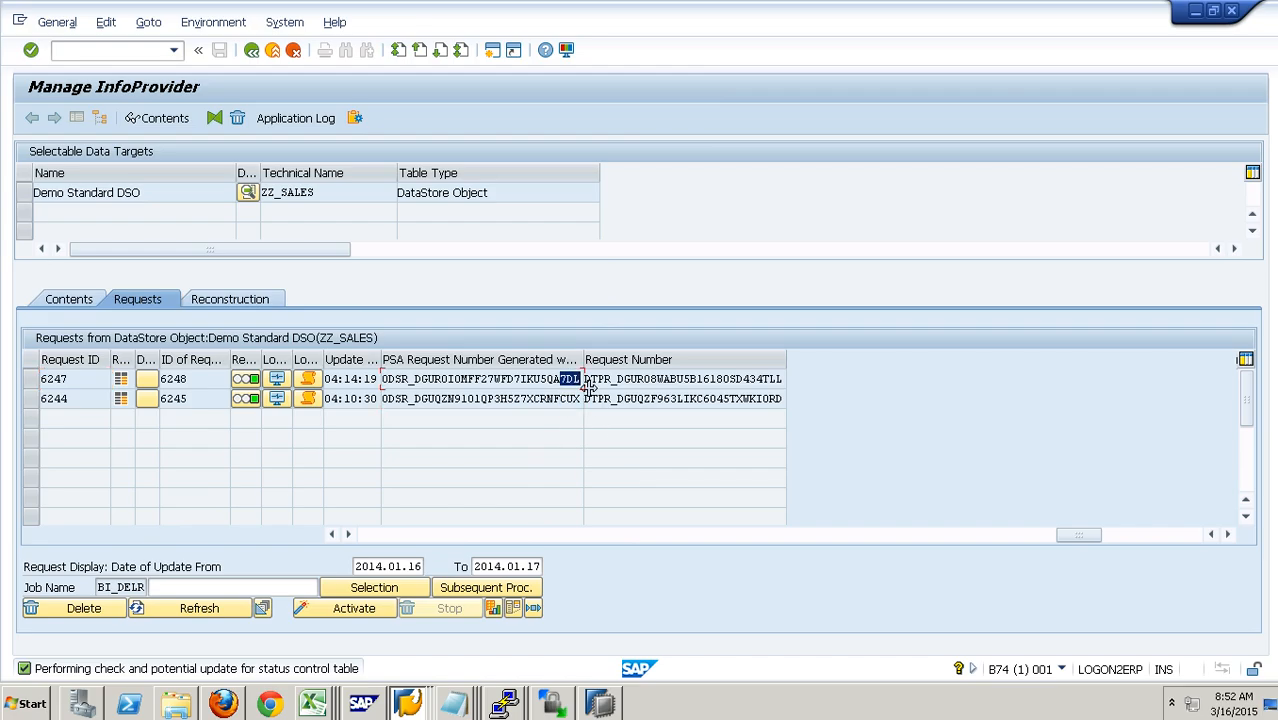
Step: Display the ZZ_SALES new data table from the DSO contents and return to the contents
{"action": "left_click", "coordinate": [55, 301]}
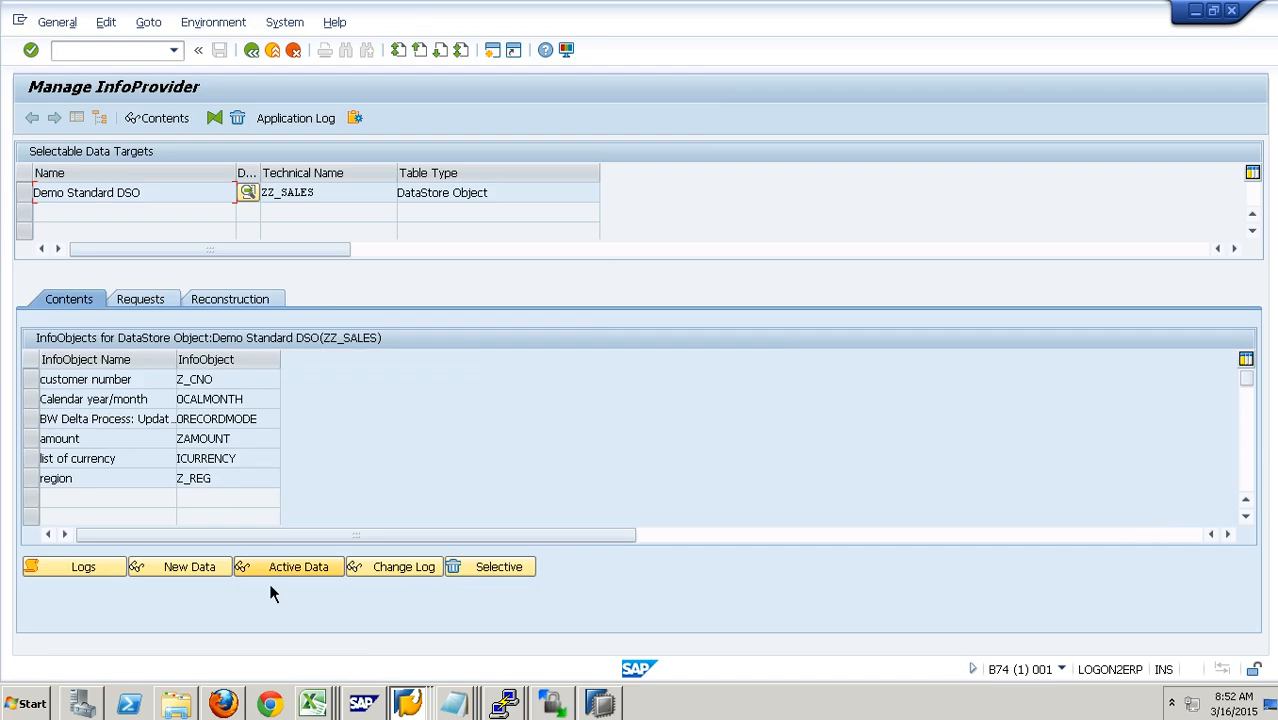
{"action": "left_click", "coordinate": [211, 574]}
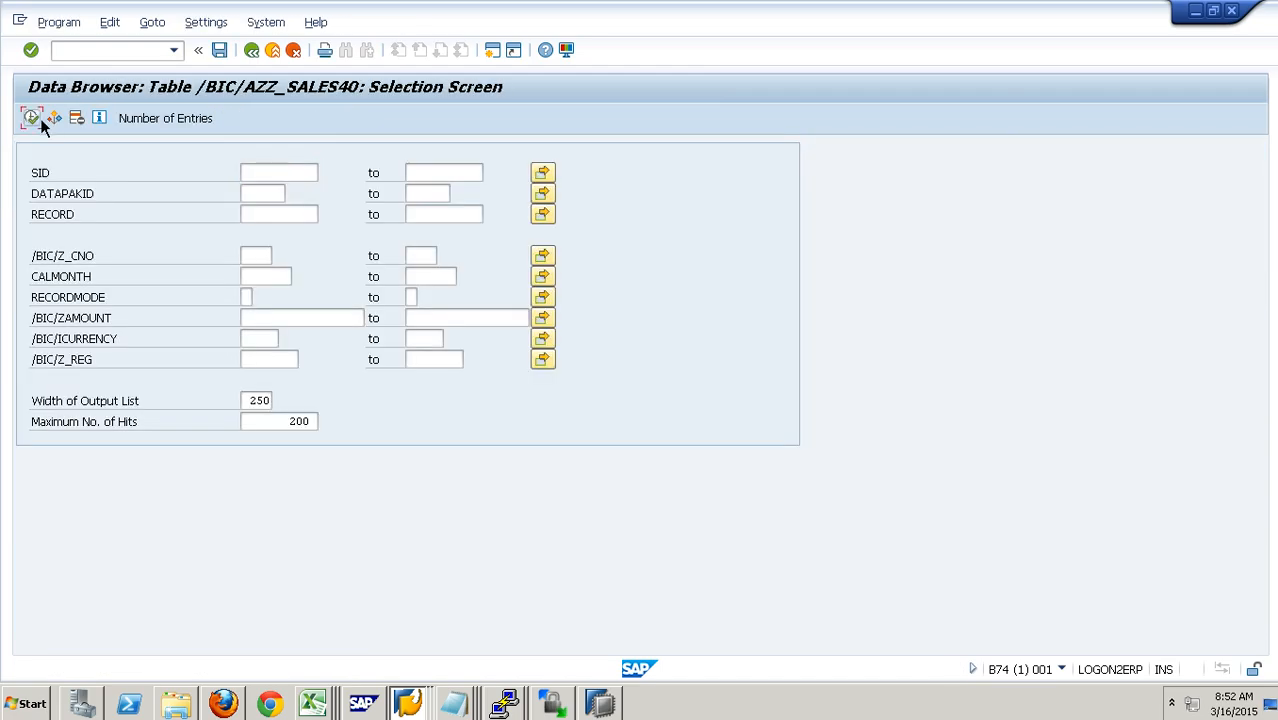
{"action": "left_click", "coordinate": [255, 52]}
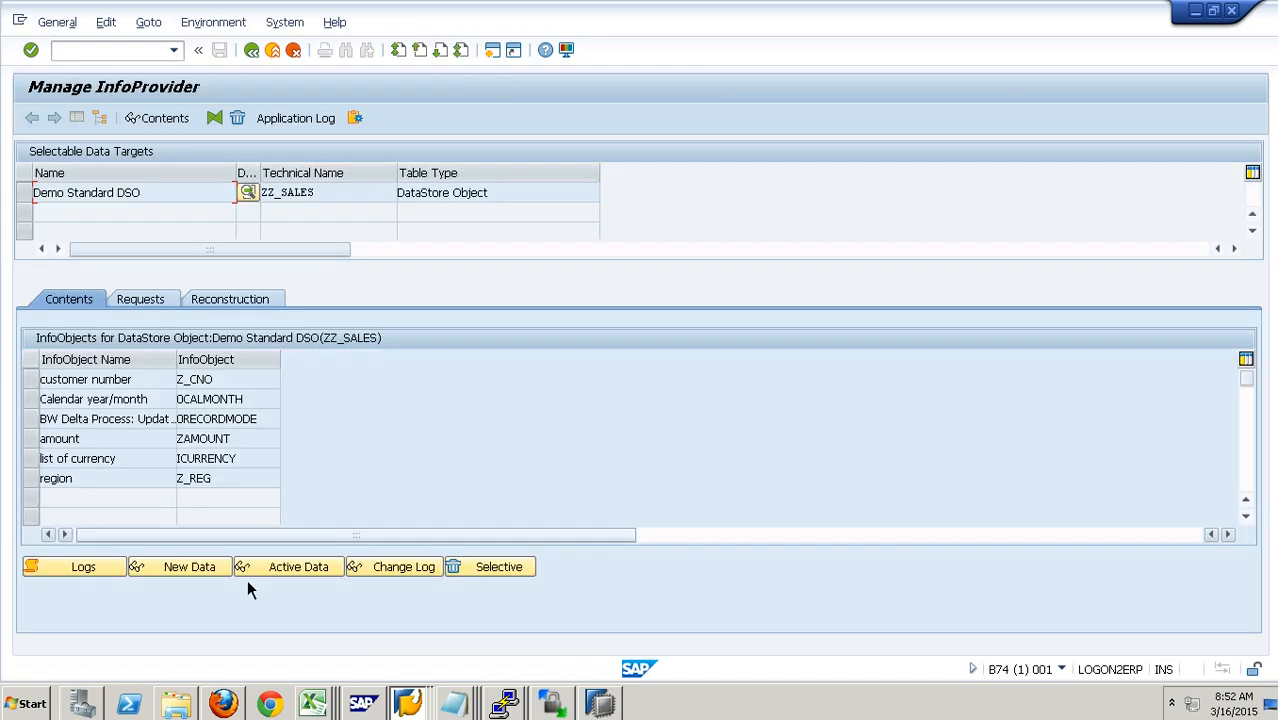
Step: Display all entries of the ZZ_SALES active data table, check the CALMONTH values, and return to the DSO contents
{"action": "left_click", "coordinate": [278, 575]}
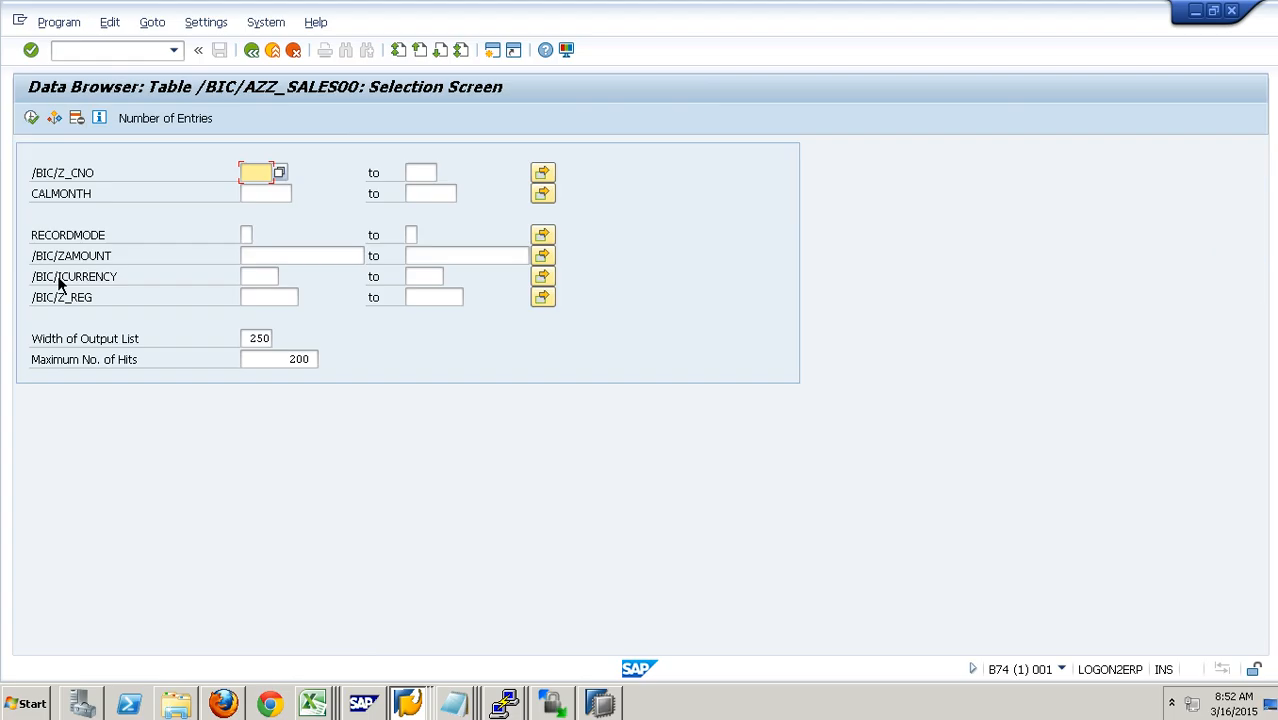
{"action": "left_click", "coordinate": [35, 120]}
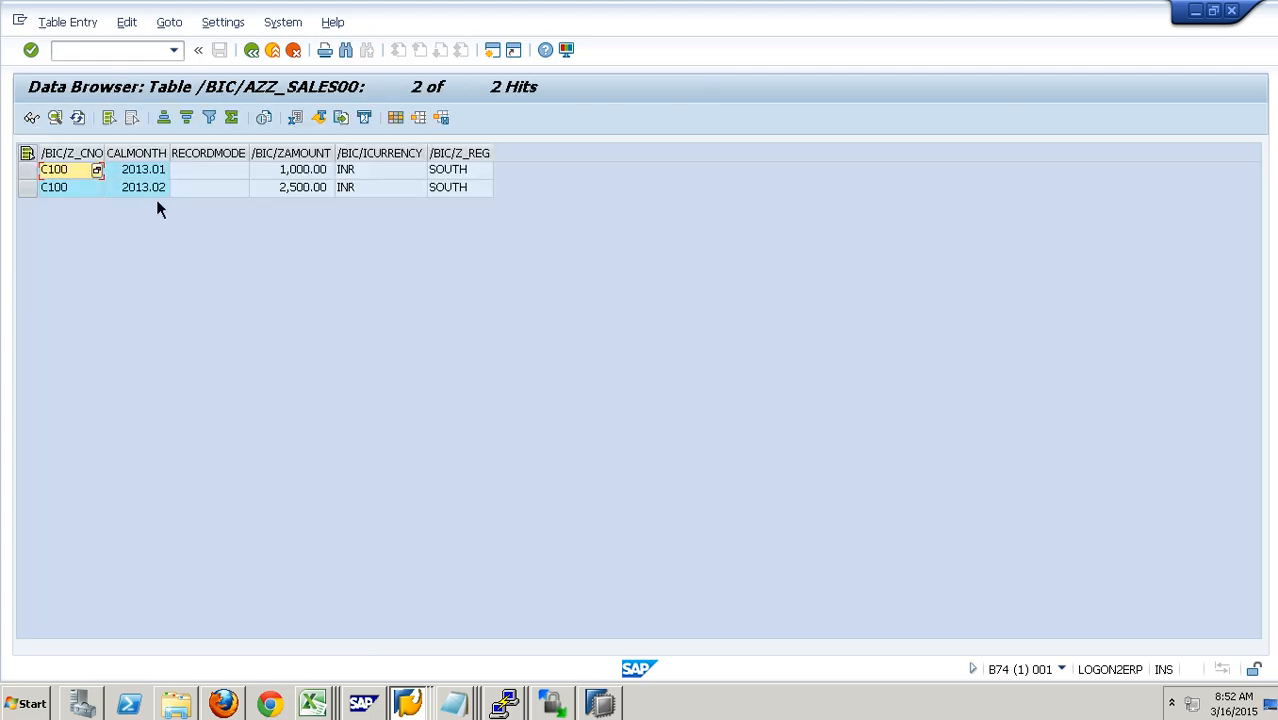
{"action": "left_click", "coordinate": [254, 56]}
{"action": "left_click", "coordinate": [252, 51]}
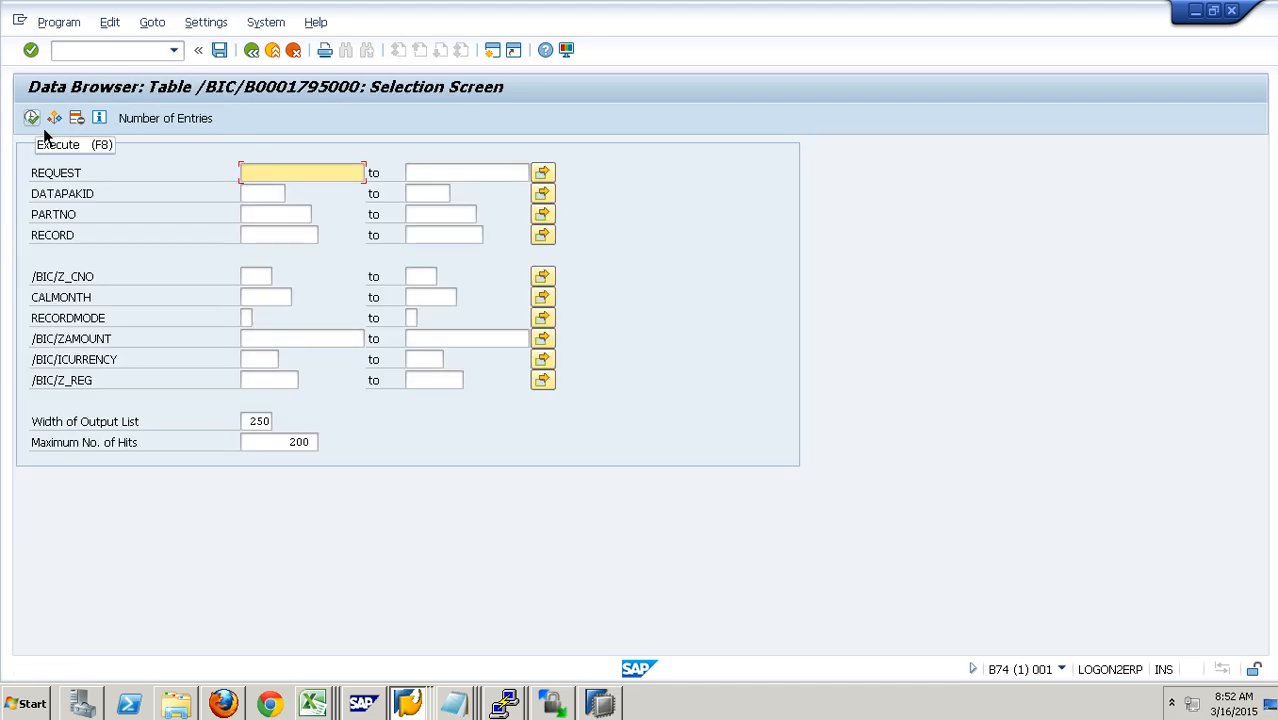
Step: Display all ZZ_SALES change log entries, check the newest record's REQUEST and RECORDMODE values, and leave the DSO administration
{"action": "left_click", "coordinate": [43, 128]}
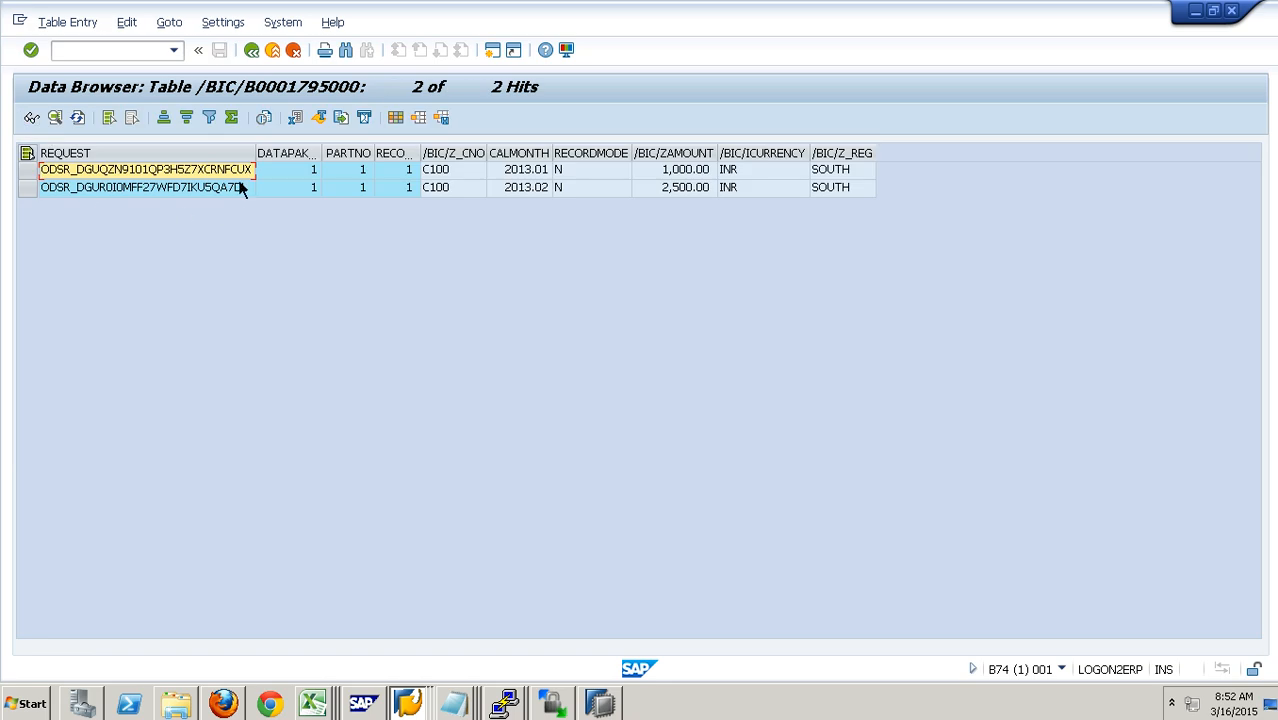
{"action": "key", "text": "Down"}
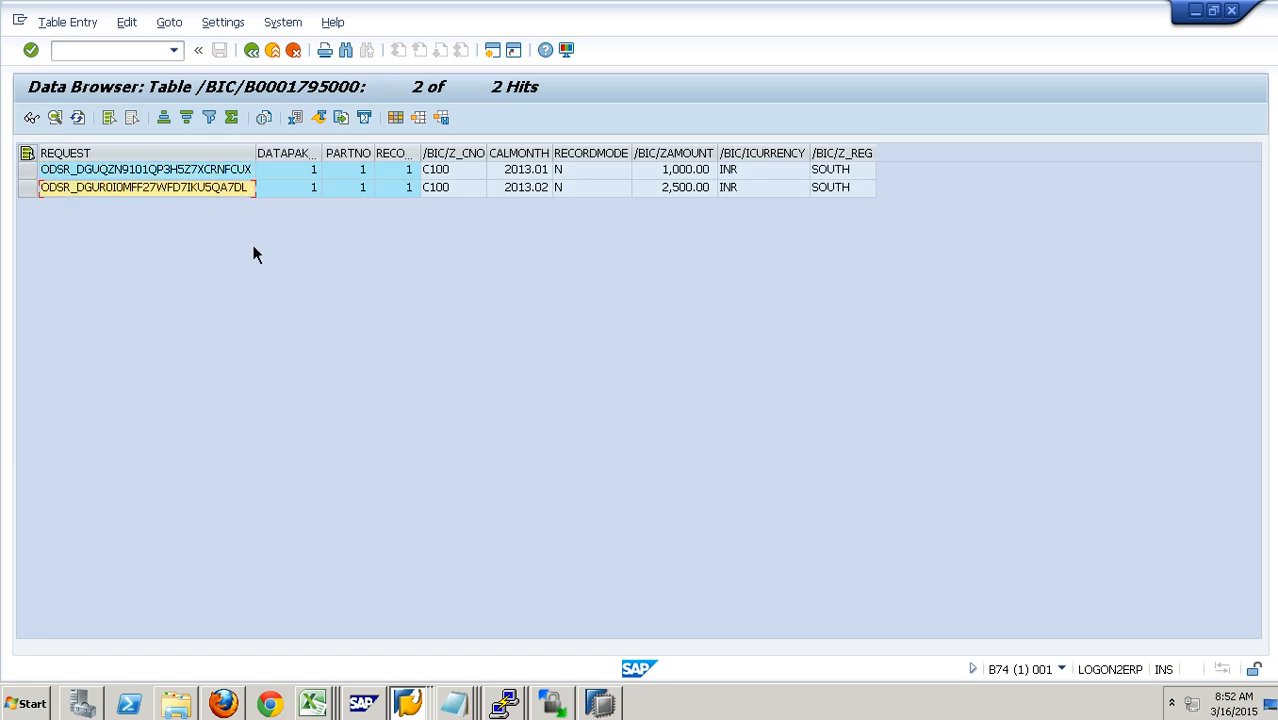
{"action": "left_click", "coordinate": [589, 179]}
{"action": "left_click", "coordinate": [590, 188]}
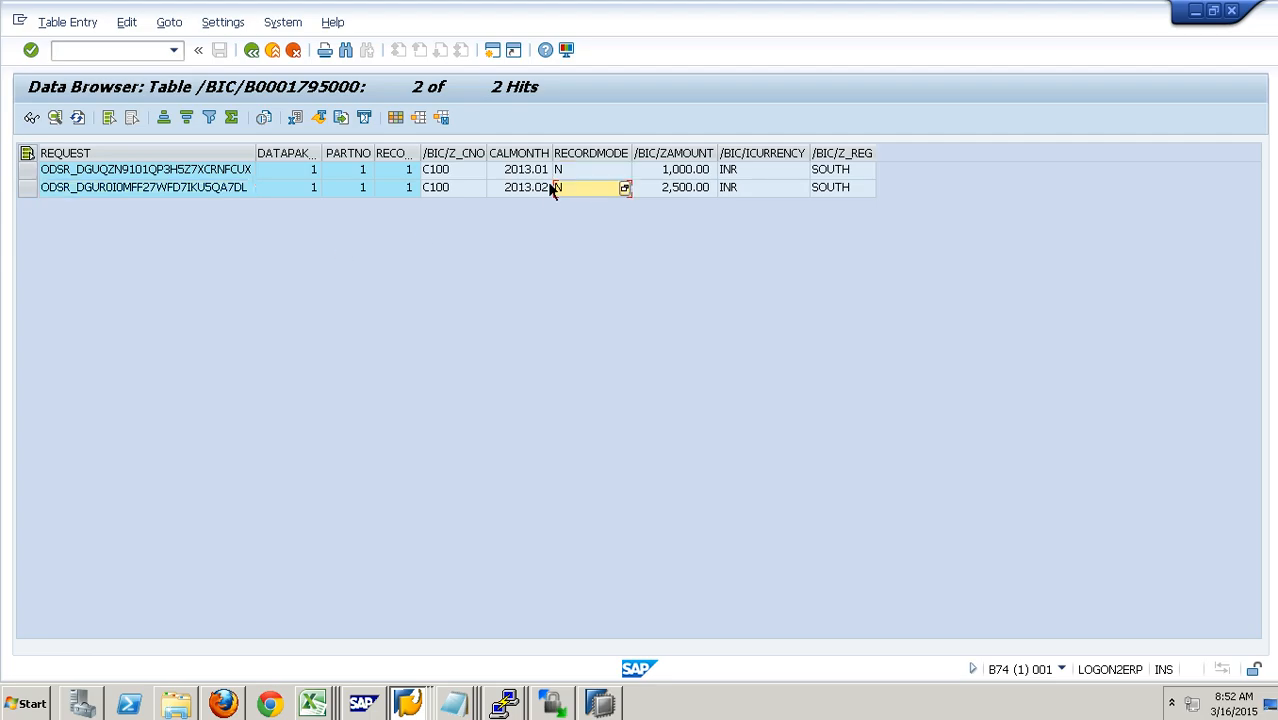
{"action": "left_click", "coordinate": [272, 51]}
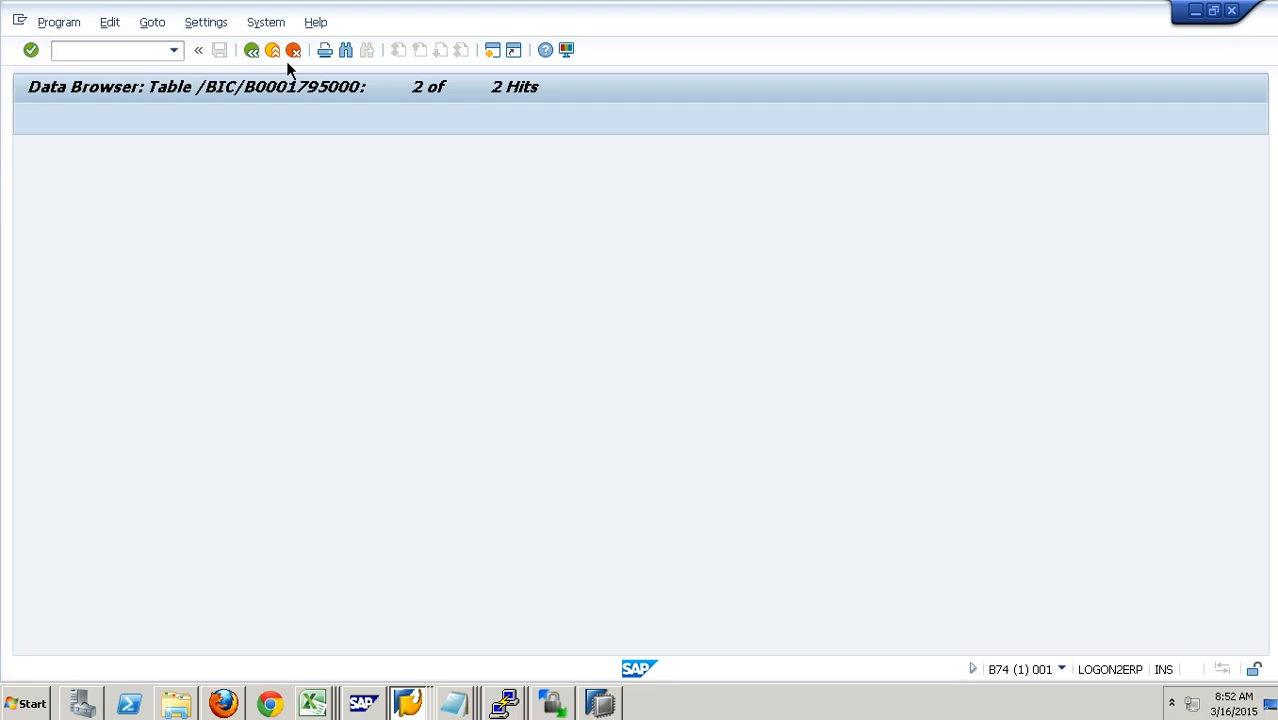
{"action": "left_click", "coordinate": [272, 51]}
{"action": "left_click", "coordinate": [273, 51]}
{"action": "left_click", "coordinate": [273, 51]}
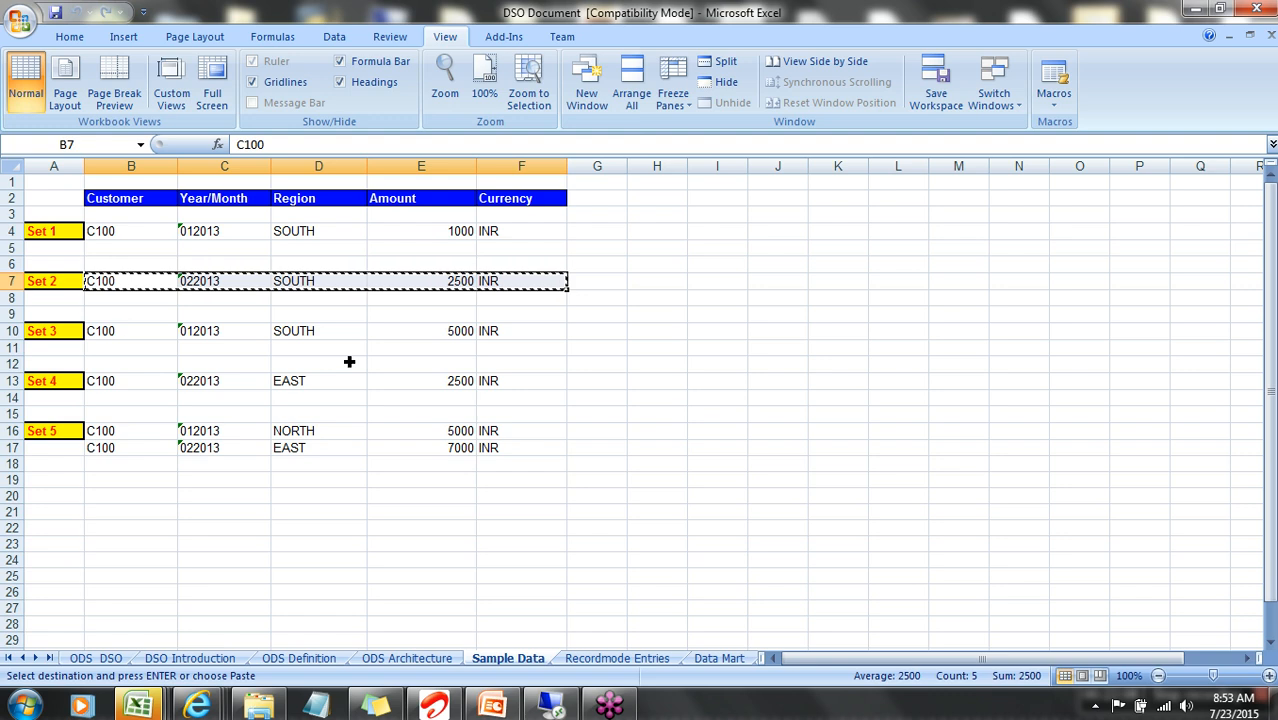
Step: Copy the Set 3 record from the Sample Data sheet and paste it into row 2 of DSODataFile in the Flat files folder
{"action": "left_click_drag", "start_coordinate": [122, 330], "coordinate": [507, 335]}
{"action": "key", "text": "ctrl+c"}
{"action": "left_click", "coordinate": [551, 707]}
{"action": "left_click", "coordinate": [186, 710]}
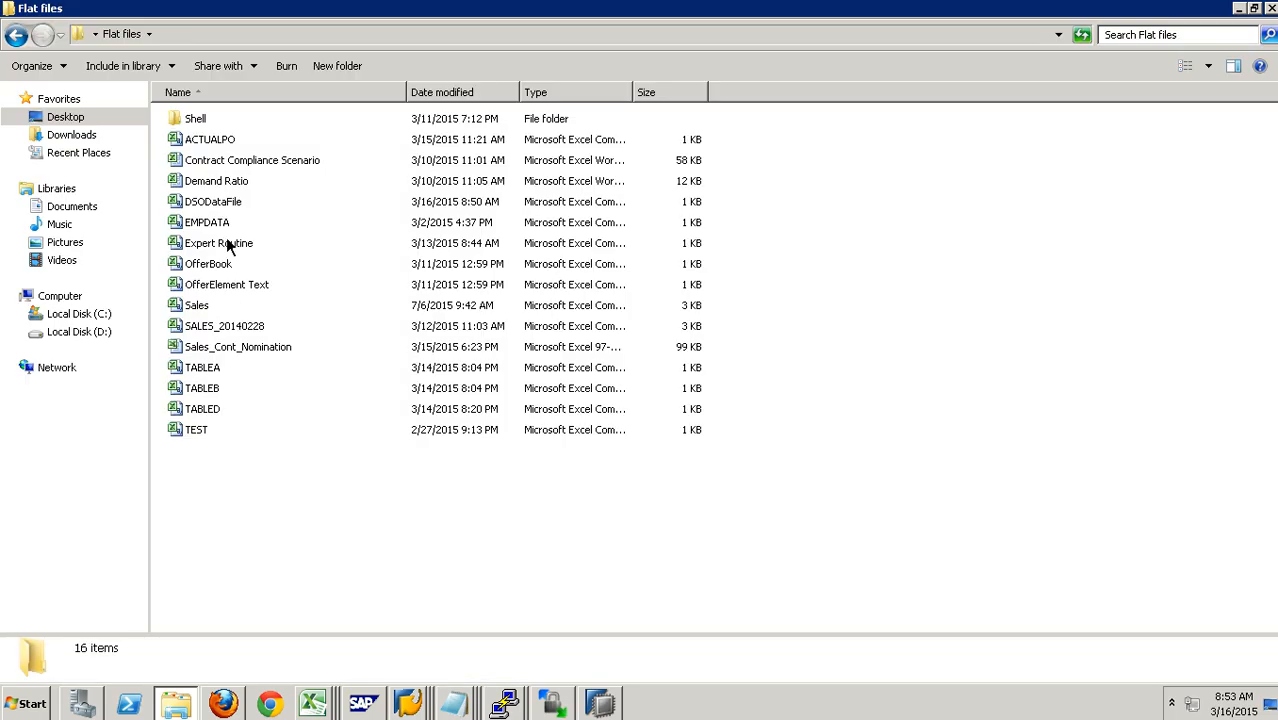
{"action": "left_click", "coordinate": [219, 205]}
{"action": "double_click", "coordinate": [219, 205]}
{"action": "left_click", "coordinate": [55, 226]}
{"action": "key", "text": "ctrl+v"}
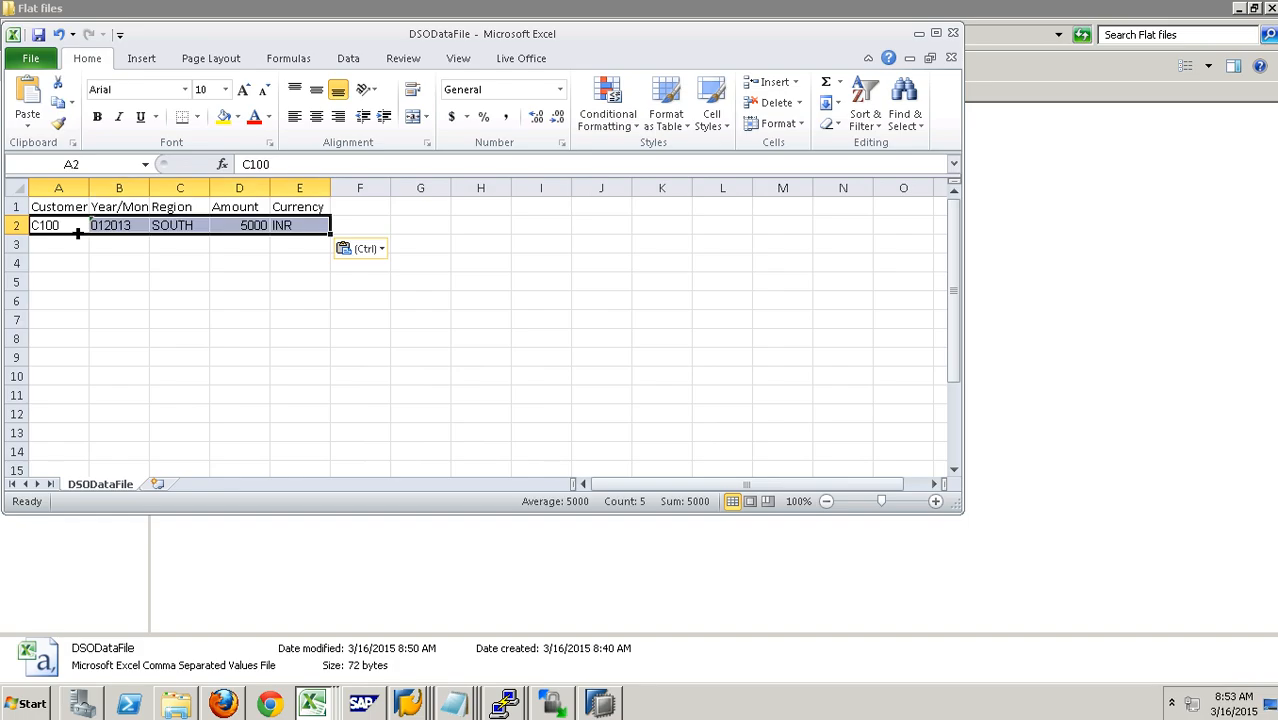
Step: Set the Year/Month in cell B2 to 201301, save DSODataFile in CSV format and close it
{"action": "left_click", "coordinate": [142, 233]}
{"action": "type", "text": "201301"}
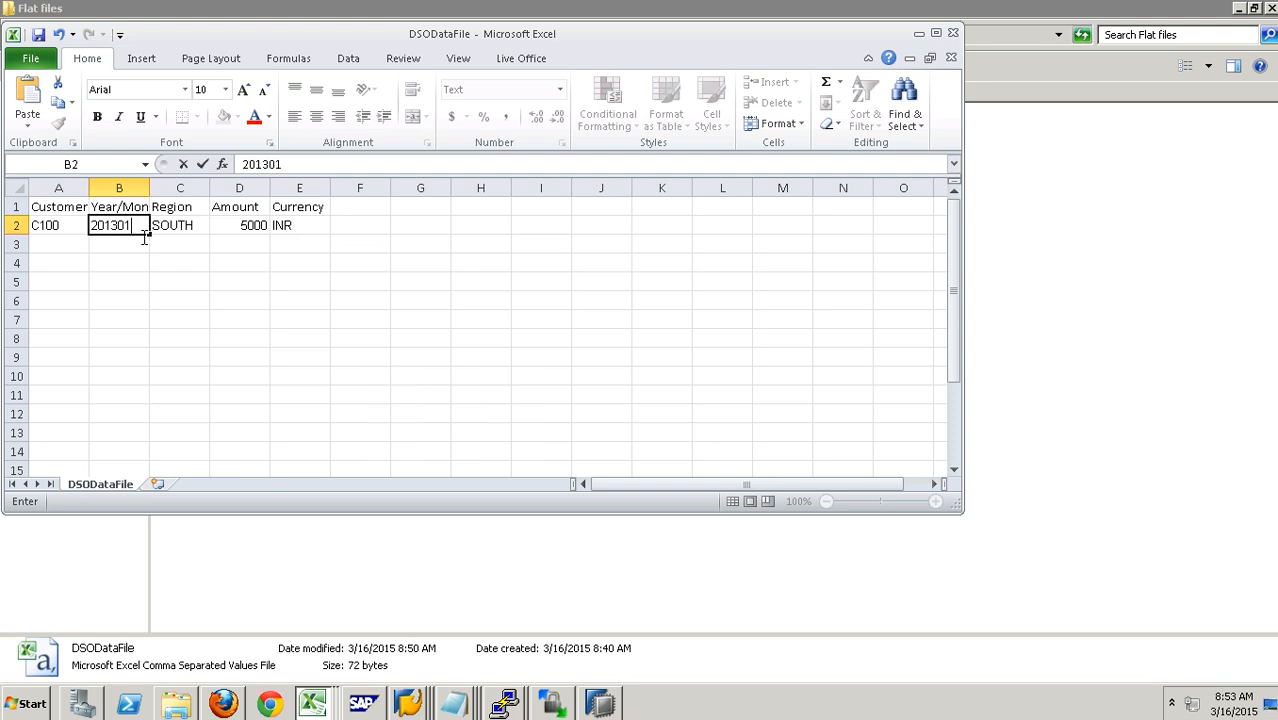
{"action": "left_click", "coordinate": [176, 233]}
{"action": "left_click", "coordinate": [38, 34]}
{"action": "left_click", "coordinate": [572, 414]}
{"action": "left_click", "coordinate": [953, 33]}
{"action": "left_click", "coordinate": [590, 376]}
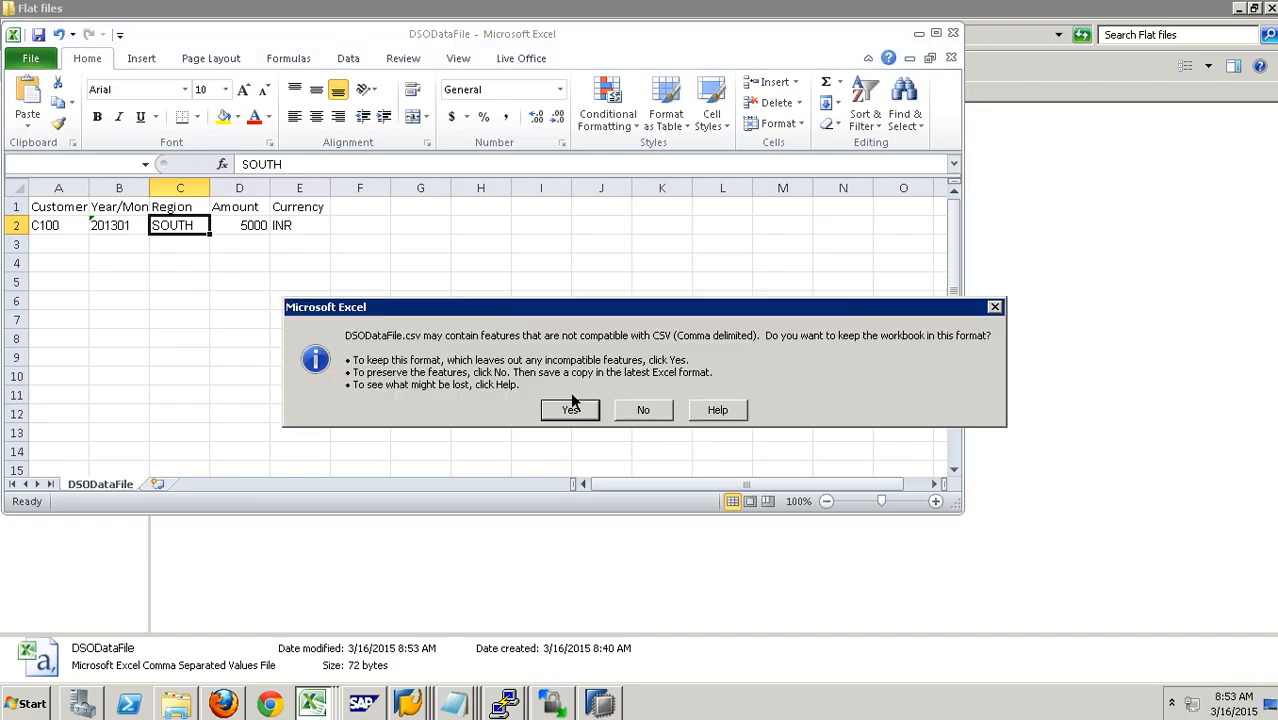
{"action": "left_click", "coordinate": [570, 414]}
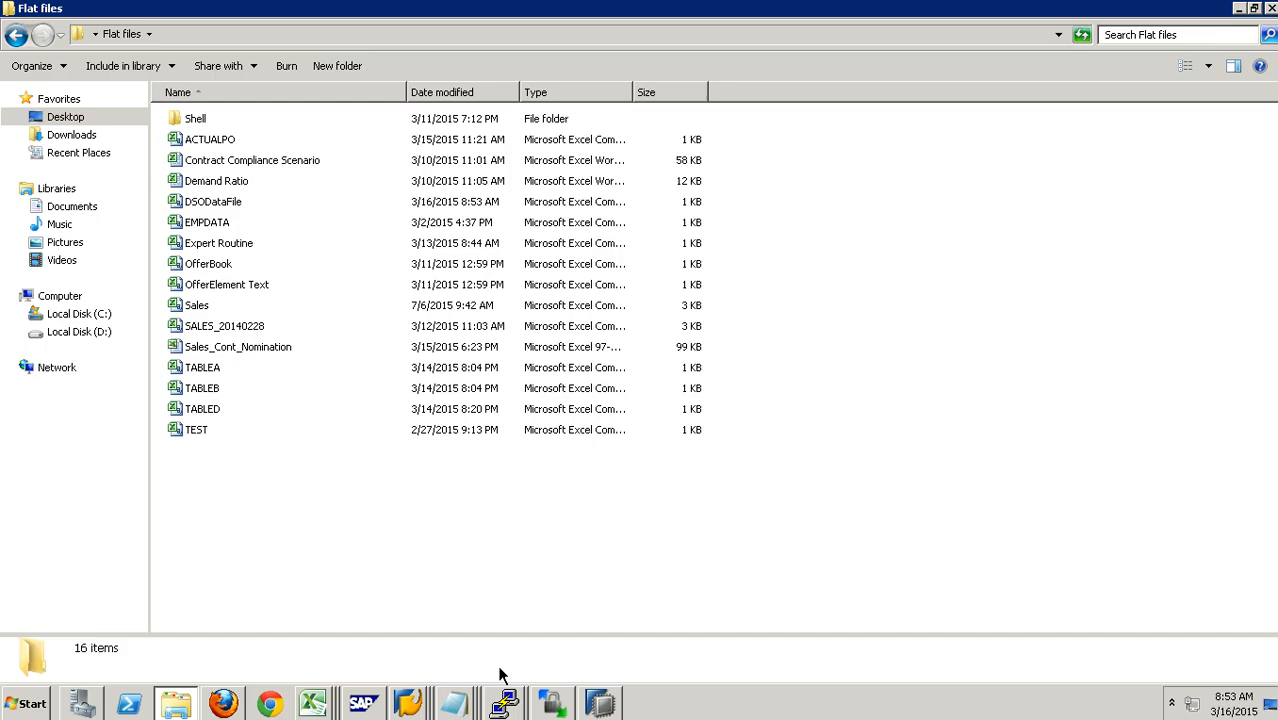
Step: Switch to SAP, run the LOAD IP DSO DATA InfoPackage immediately, and check the load in its monitor
{"action": "left_click", "coordinate": [414, 705]}
{"action": "left_click", "coordinate": [424, 598]}
{"action": "left_click", "coordinate": [272, 50]}
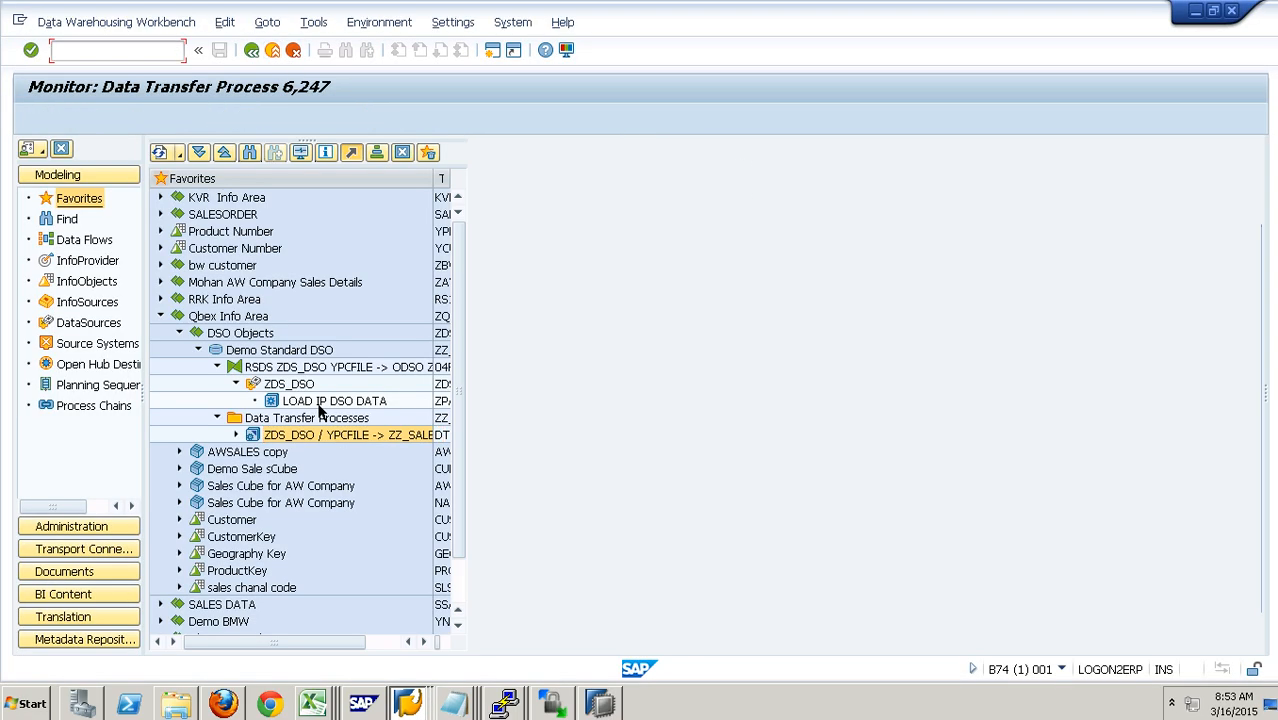
{"action": "double_click", "coordinate": [330, 401]}
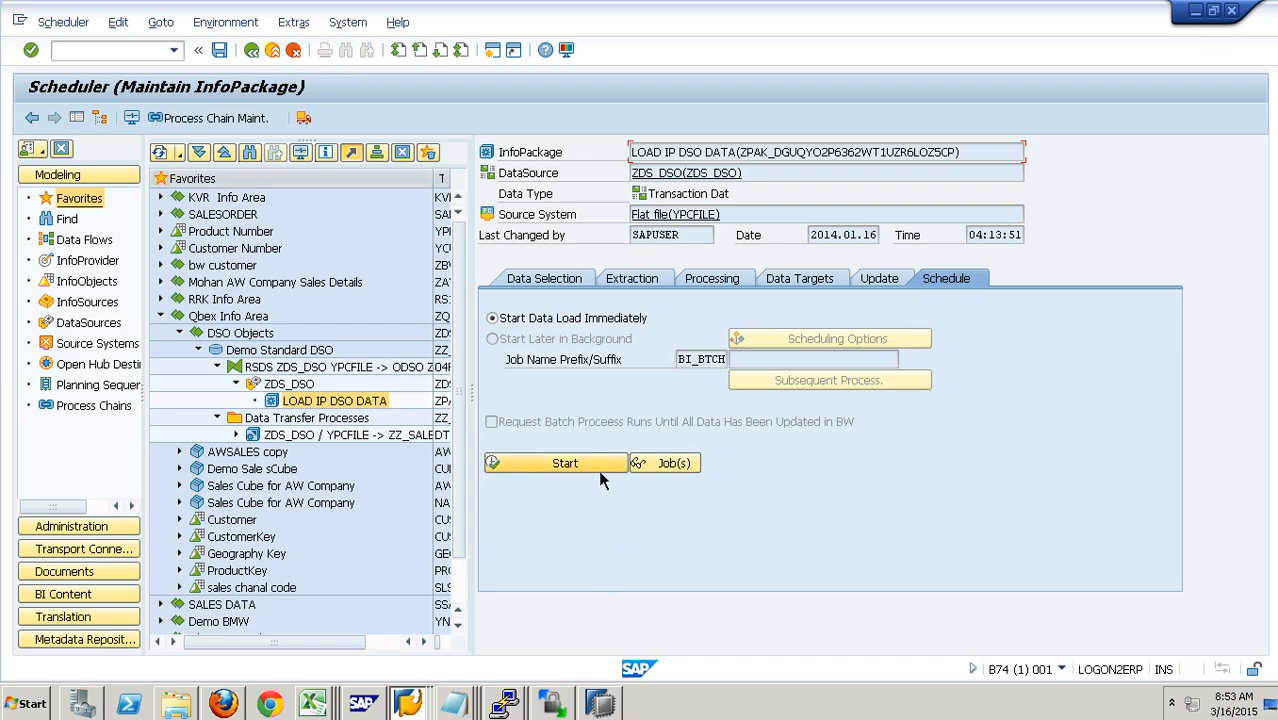
{"action": "left_click", "coordinate": [598, 469]}
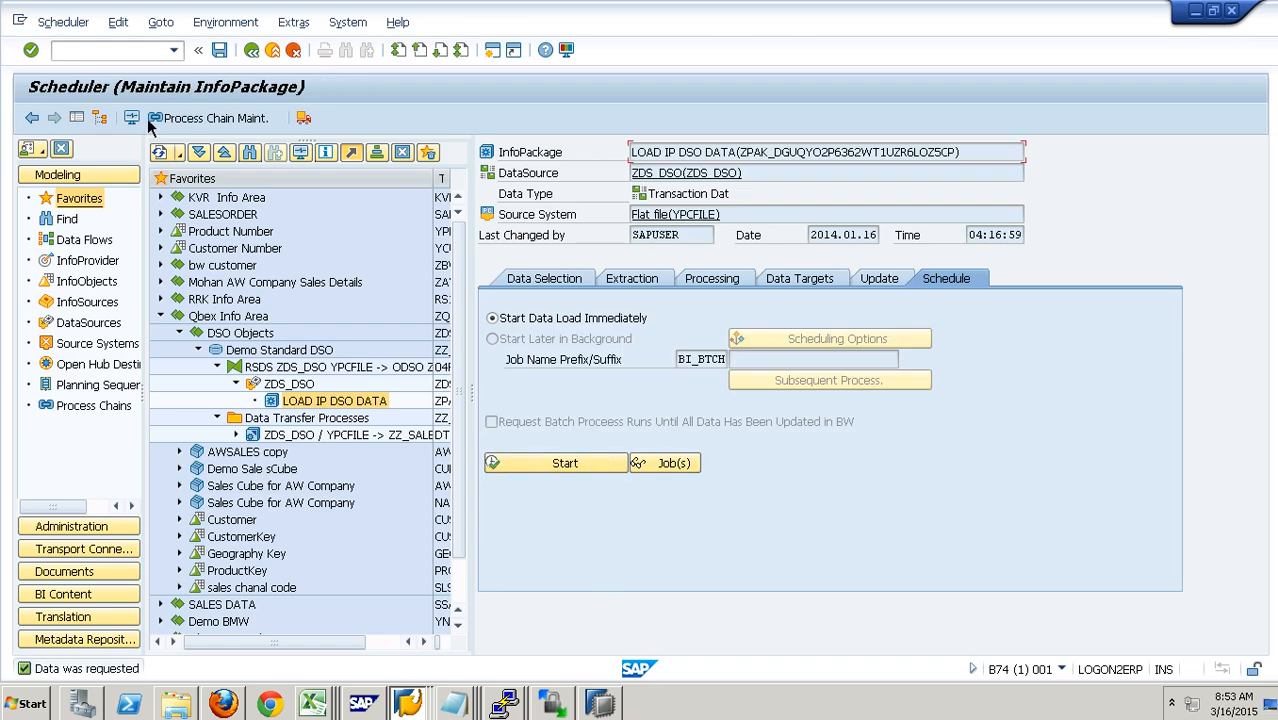
{"action": "left_click", "coordinate": [143, 119]}
{"action": "left_click", "coordinate": [248, 286]}
{"action": "left_click", "coordinate": [273, 52]}
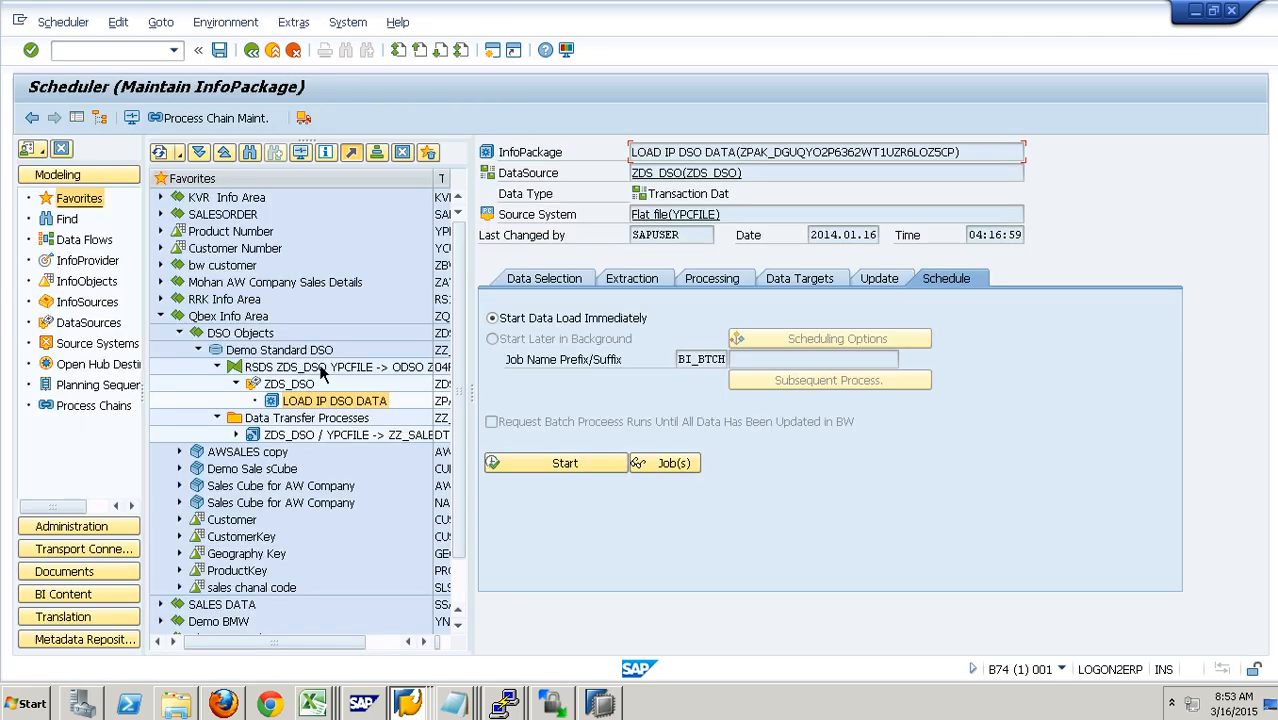
Step: Display the ZDS_DSO PSA records for request 6249, check the loaded record's values, and close the PSA request list
{"action": "right_click", "coordinate": [305, 385]}
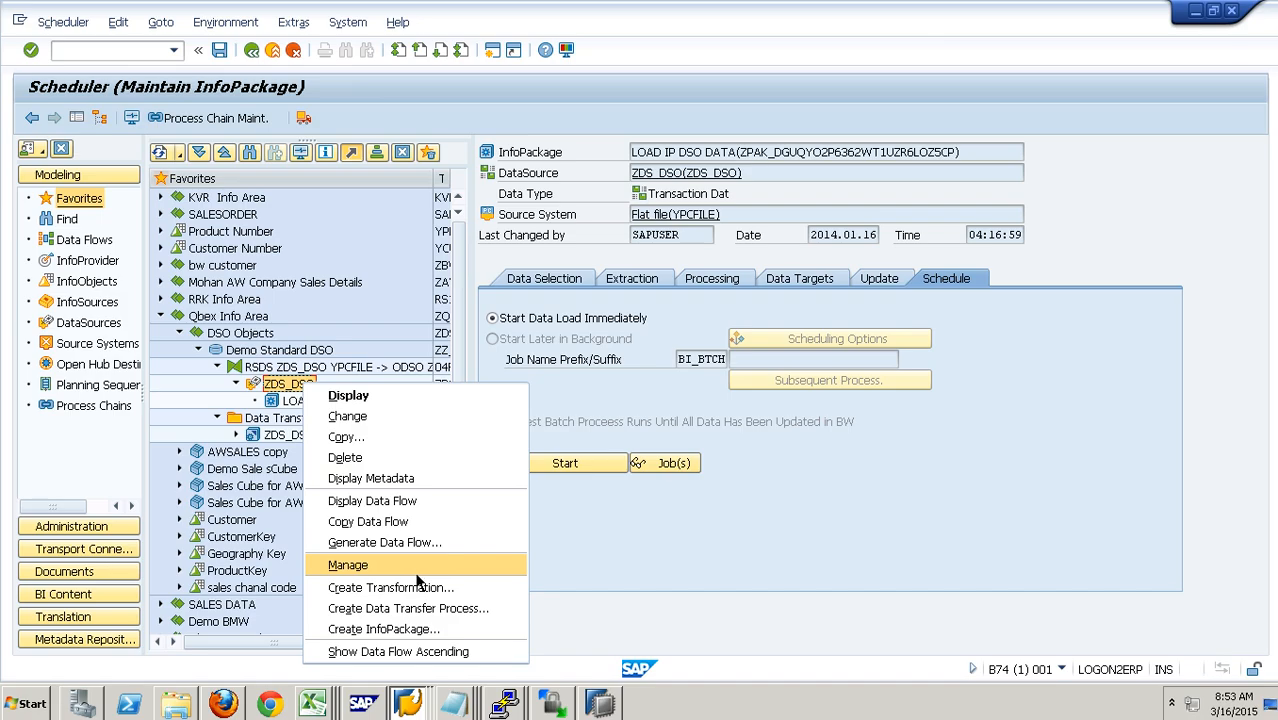
{"action": "left_click", "coordinate": [412, 570]}
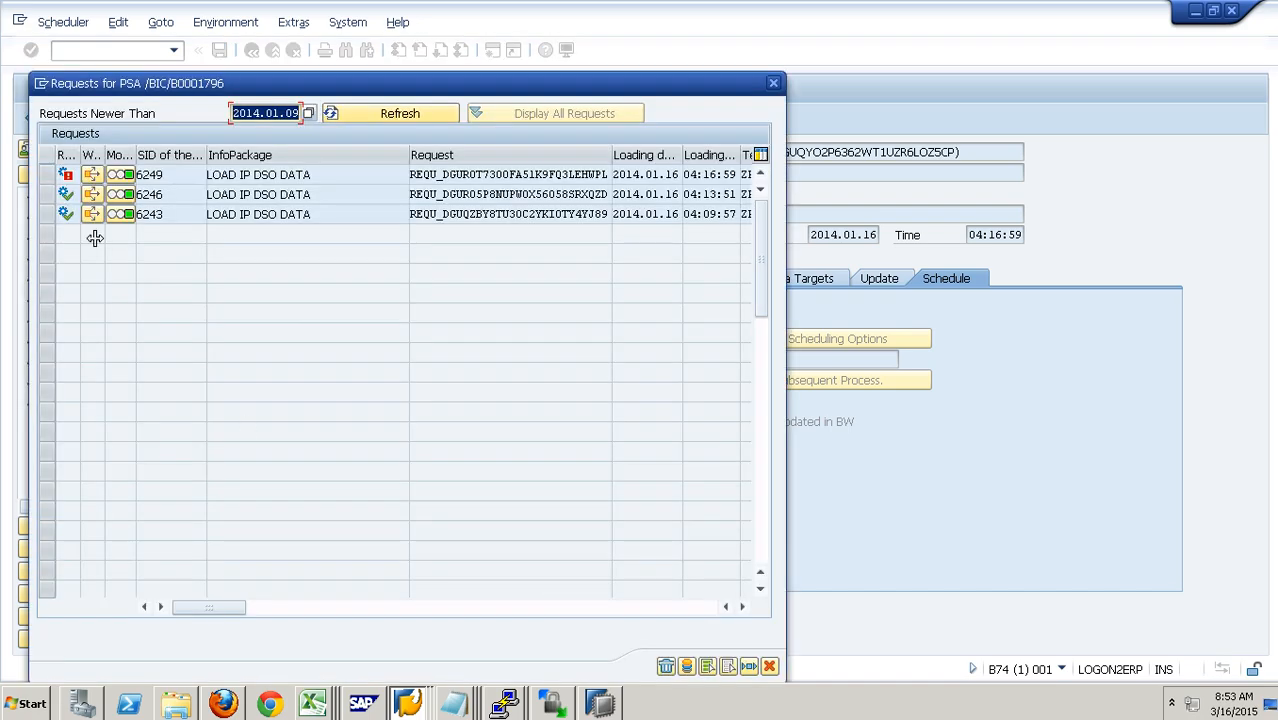
{"action": "left_click", "coordinate": [52, 176]}
{"action": "left_click", "coordinate": [690, 668]}
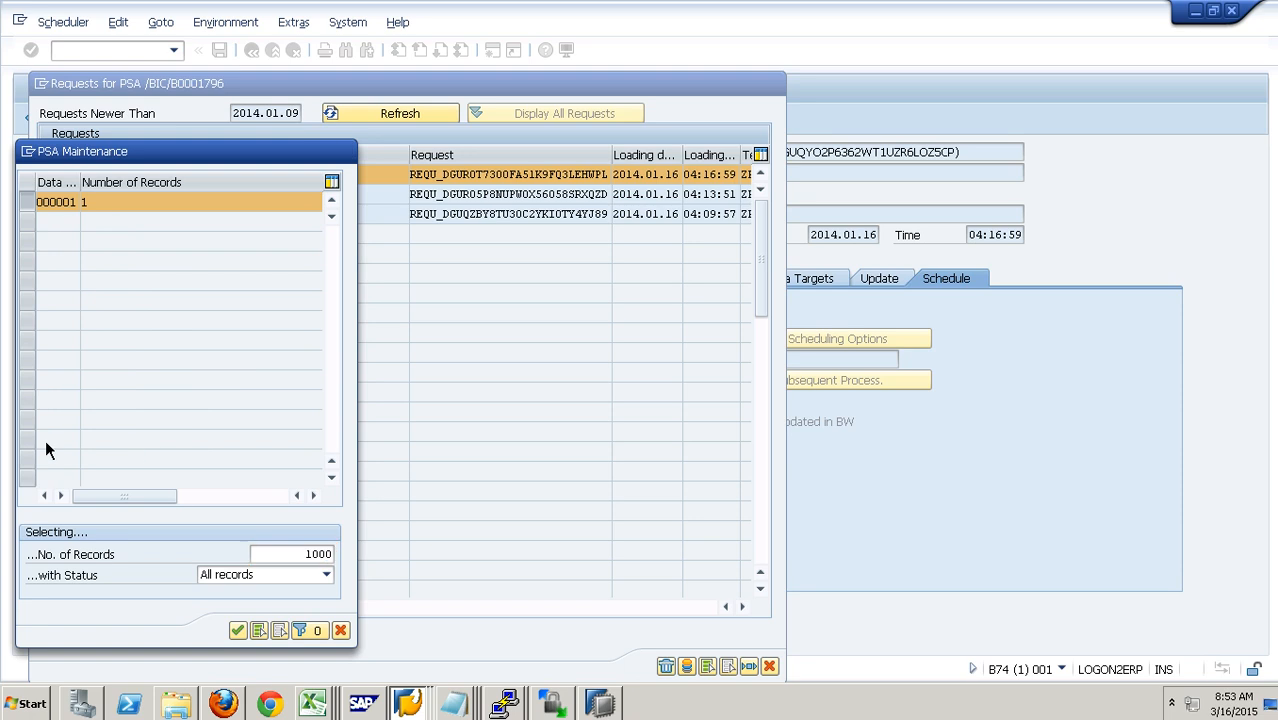
{"action": "key", "text": "Return"}
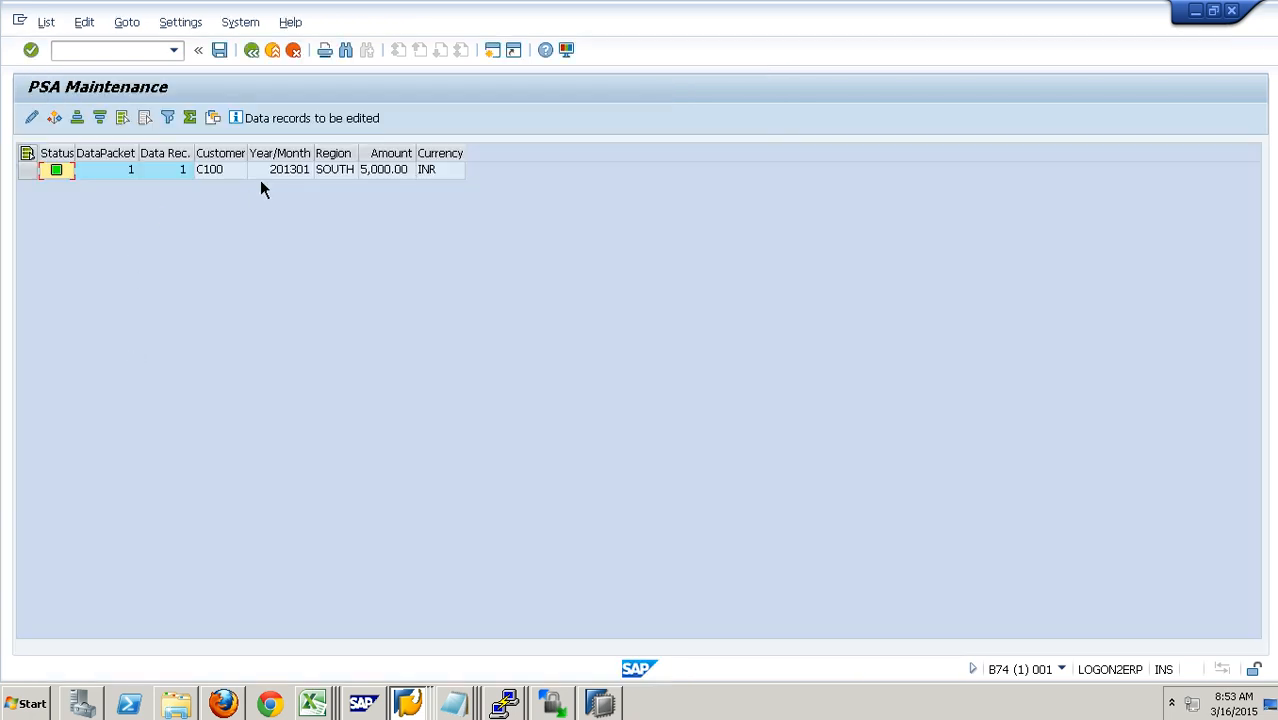
{"action": "key", "text": "Tab"}
{"action": "key", "text": "Tab"}
{"action": "key", "text": "Tab"}
{"action": "left_click", "coordinate": [284, 60]}
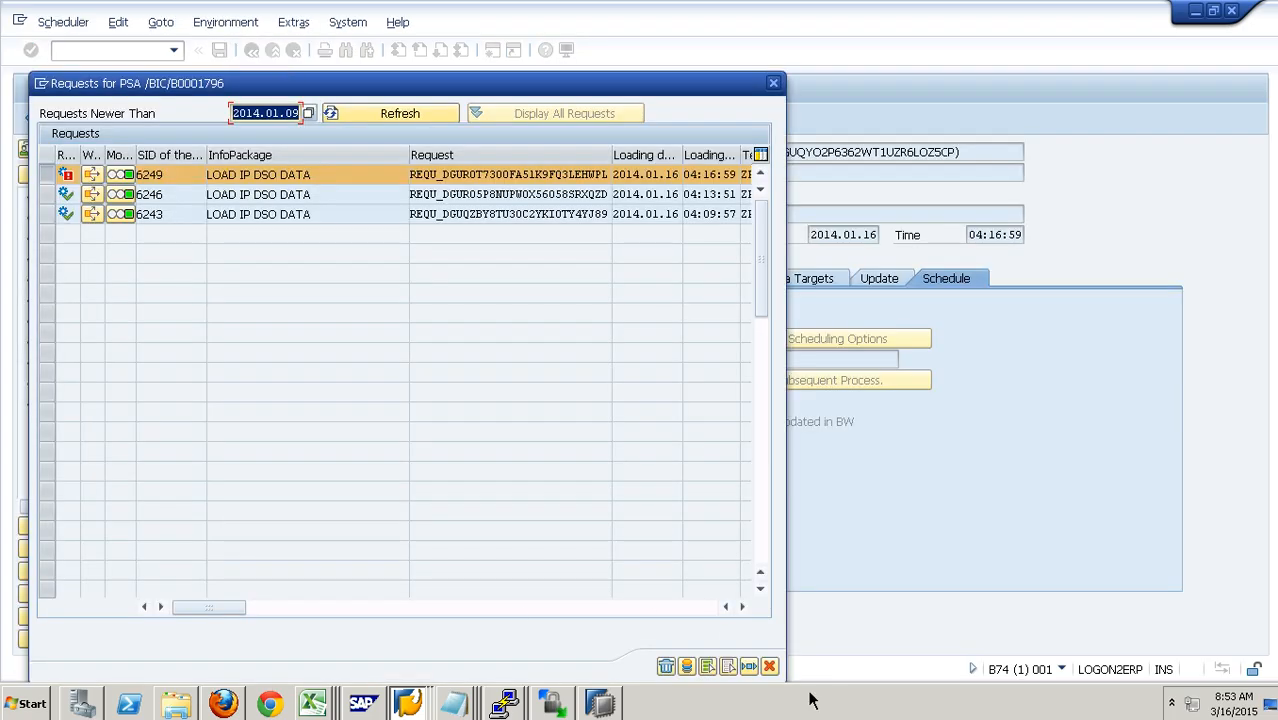
{"action": "left_click", "coordinate": [771, 667]}
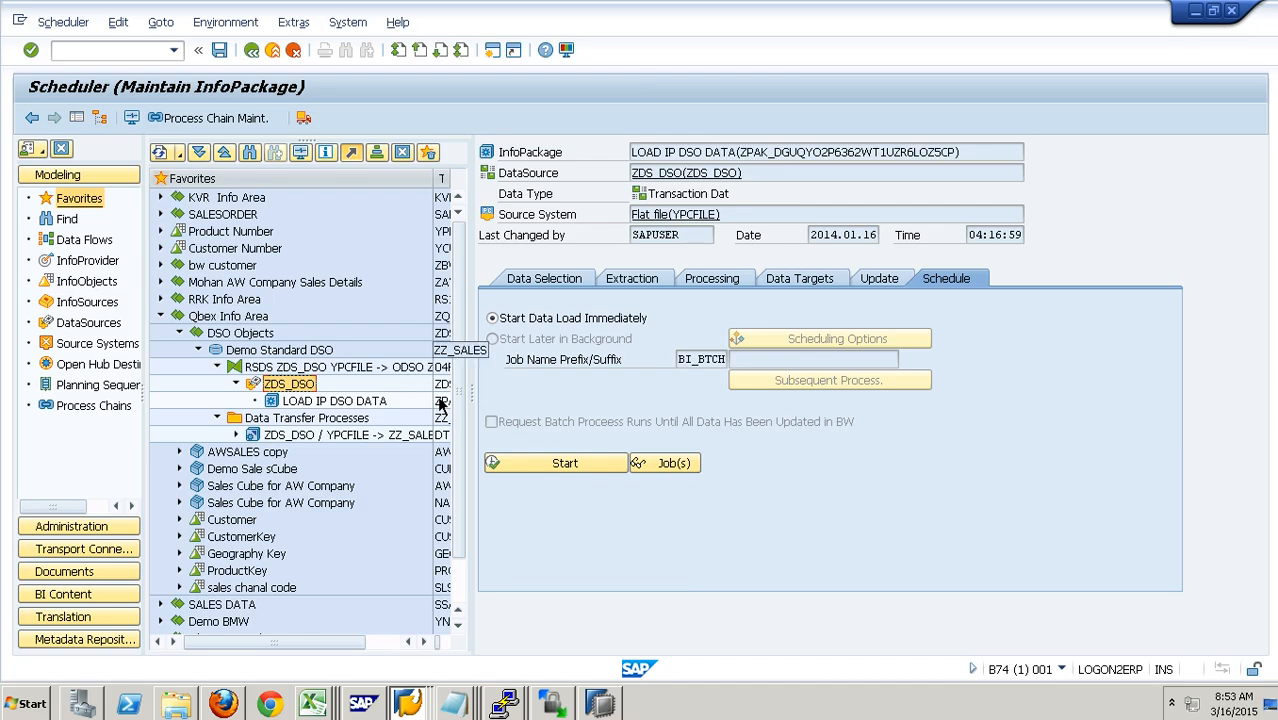
Step: Execute the ZDS_DSO / YPCFILE -> ZZ_SALES data transfer process, open its request monitor, and go to the management of ZZ_SALES
{"action": "double_click", "coordinate": [397, 445]}
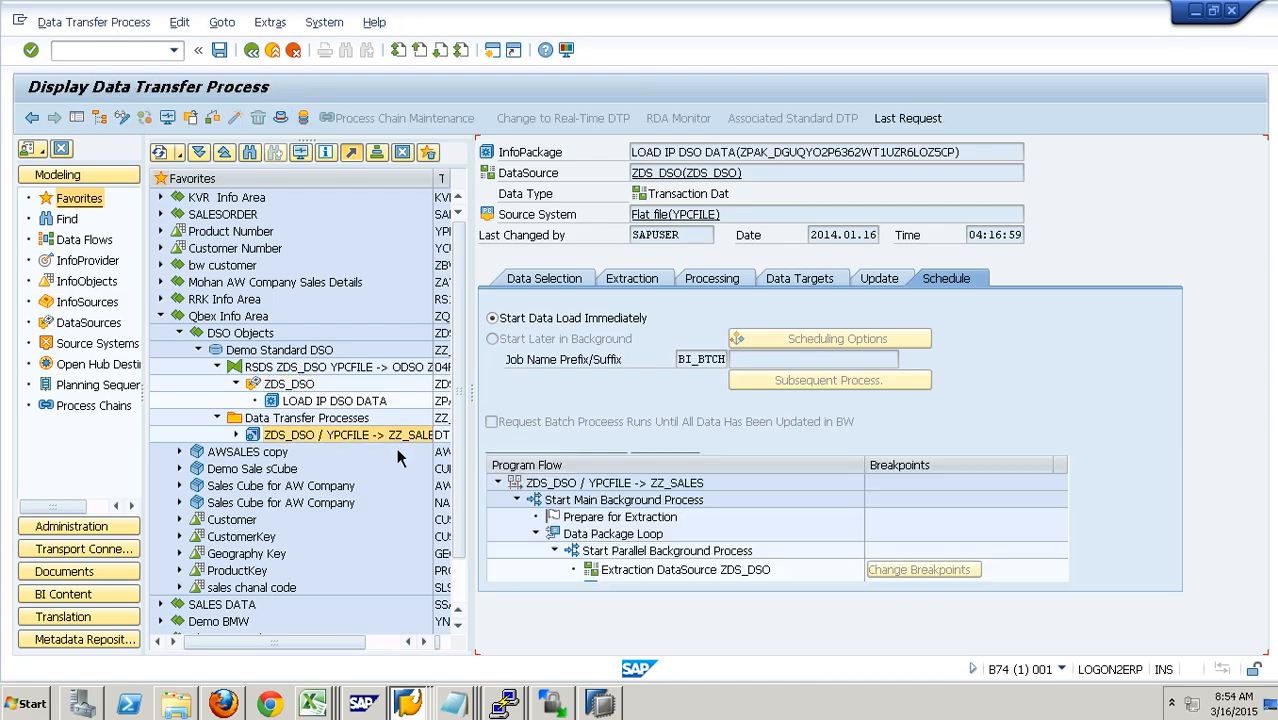
{"action": "left_click", "coordinate": [970, 450]}
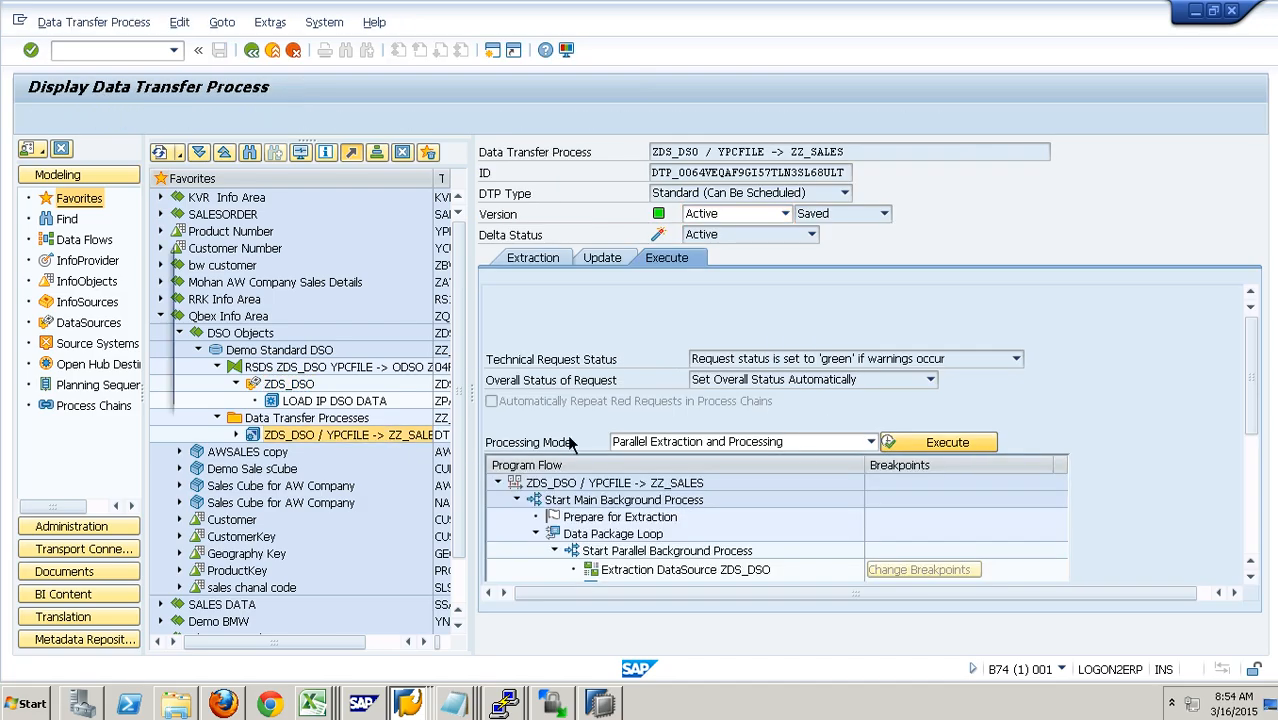
{"action": "left_click", "coordinate": [294, 393]}
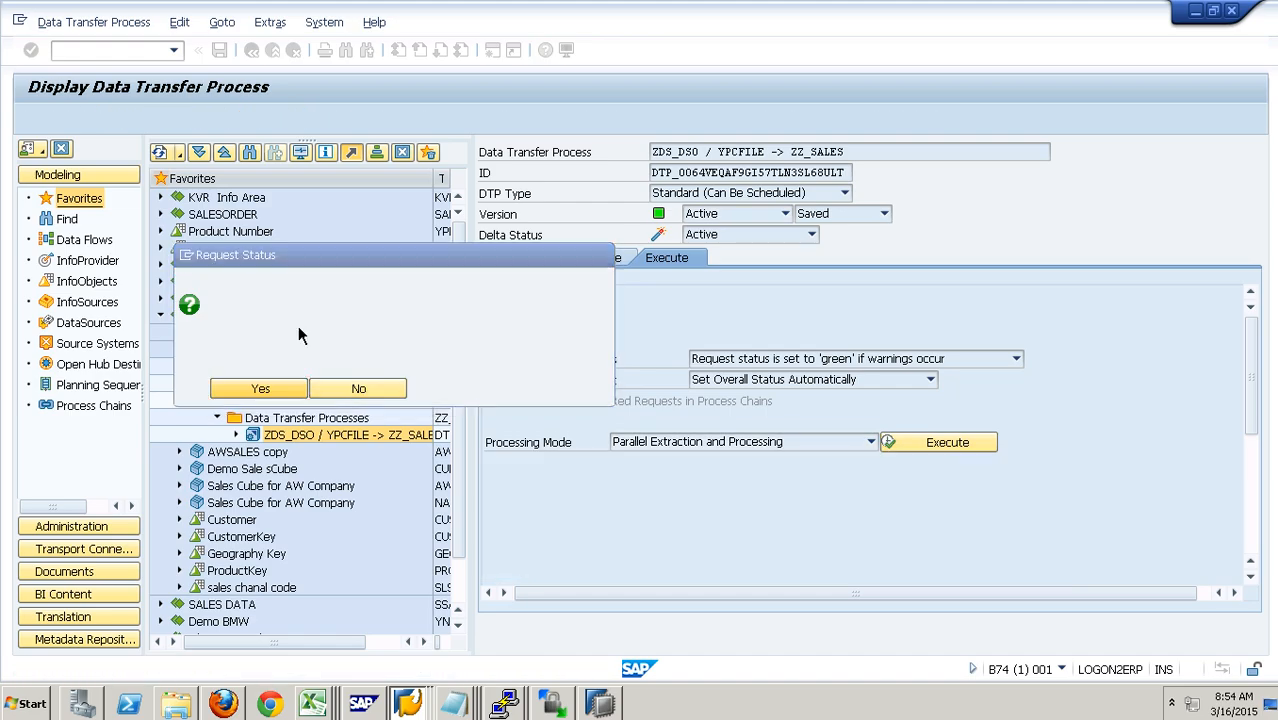
{"action": "left_click", "coordinate": [240, 124]}
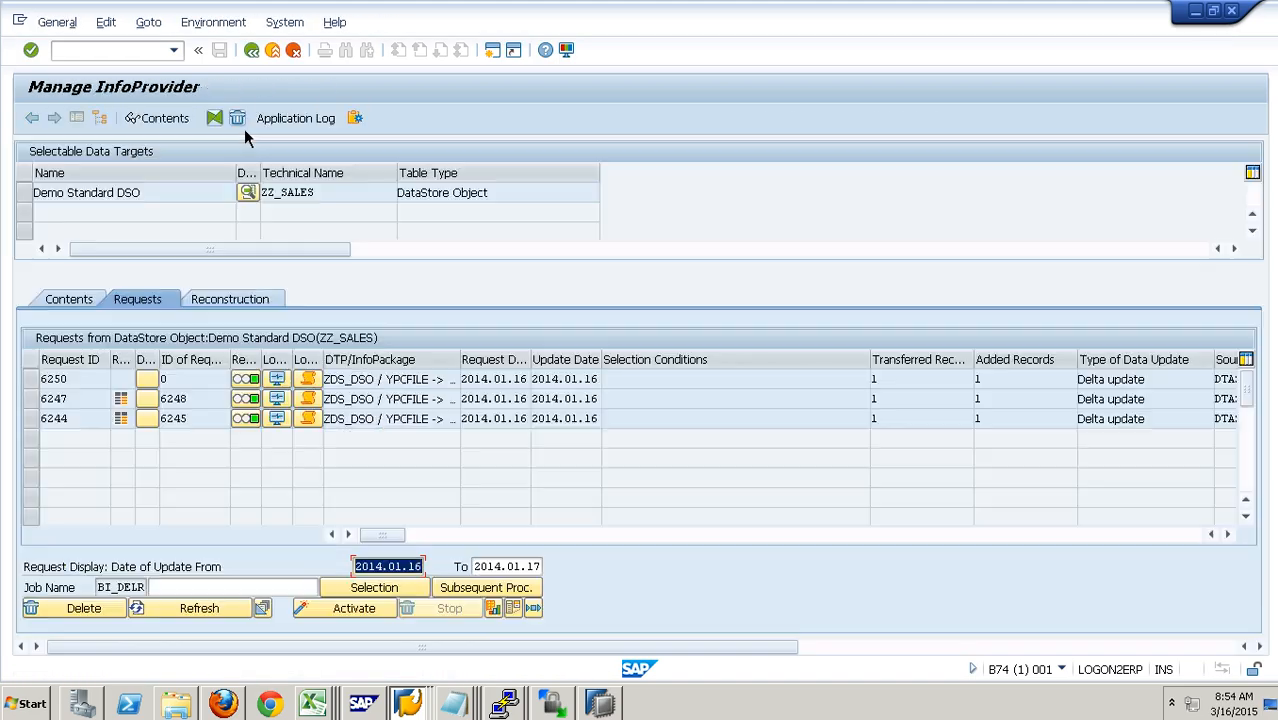
Step: Examine request 6250 in the ZZ_SALES request list, comparing its request number with its generated PSA request number field
{"action": "left_click", "coordinate": [87, 379]}
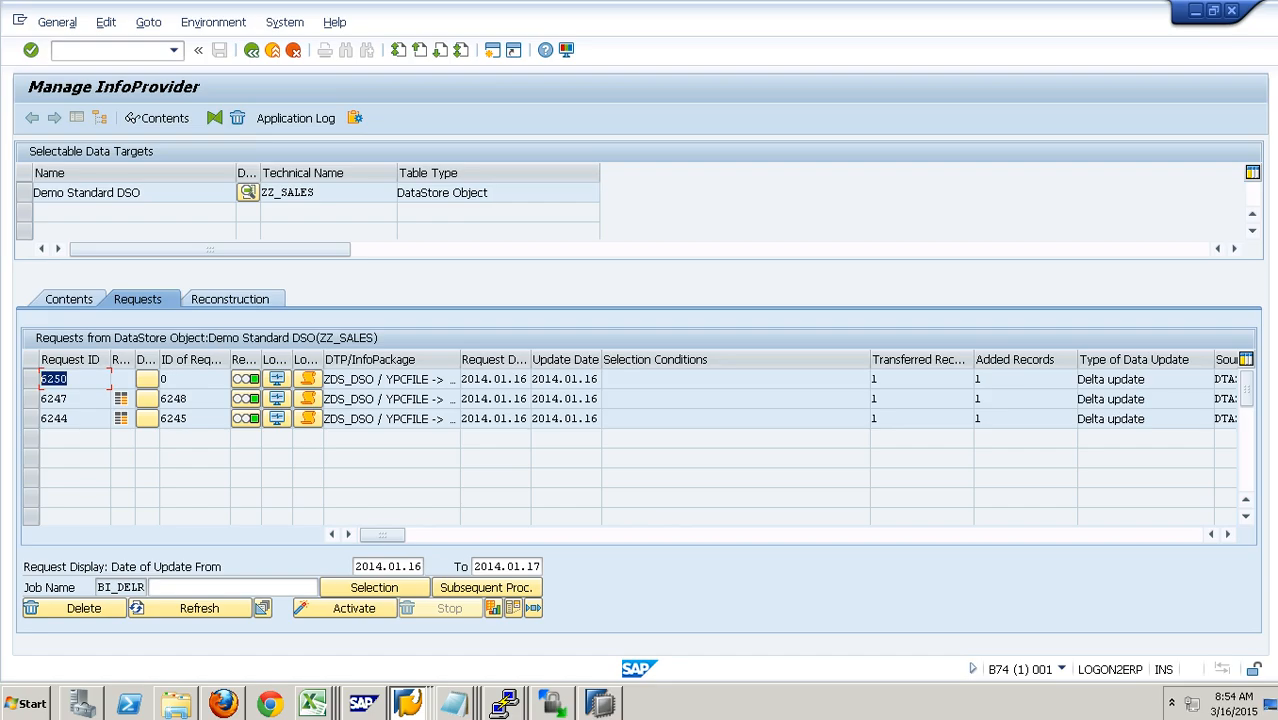
{"action": "left_click", "coordinate": [1229, 535]}
{"action": "left_click", "coordinate": [1229, 535]}
{"action": "left_click", "coordinate": [1229, 535]}
{"action": "left_click", "coordinate": [1229, 535]}
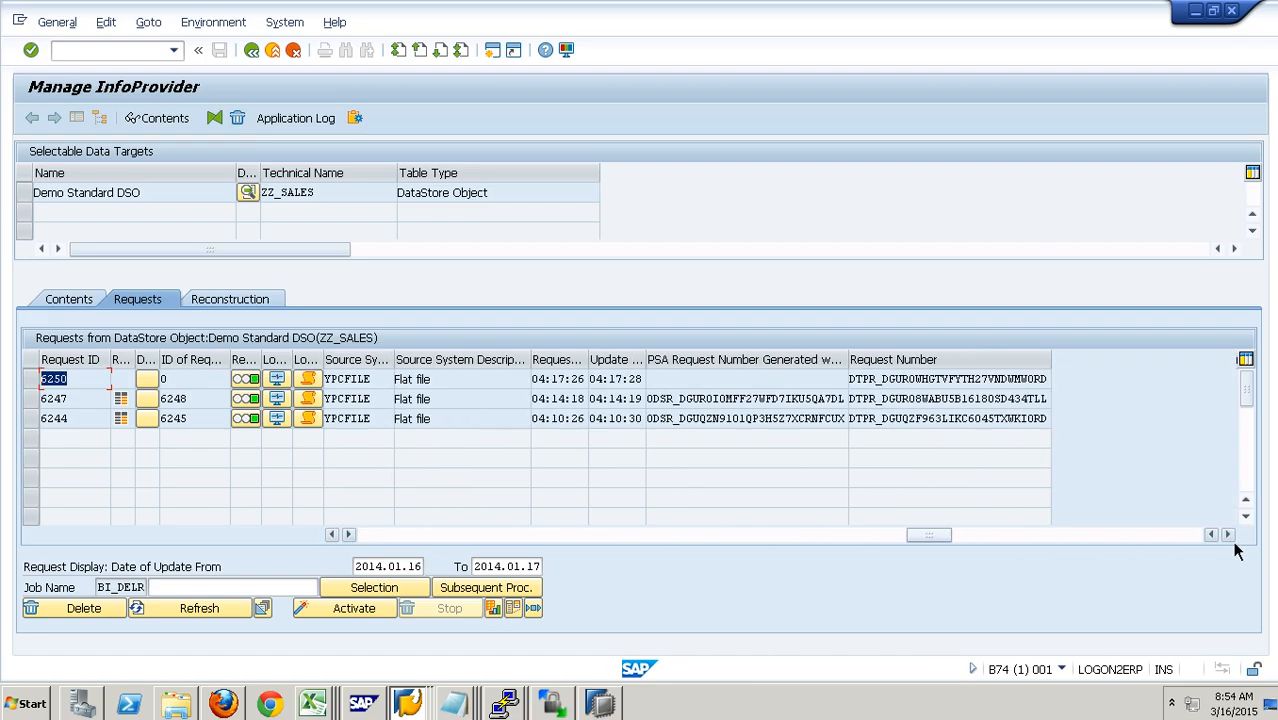
{"action": "left_click", "coordinate": [1229, 535]}
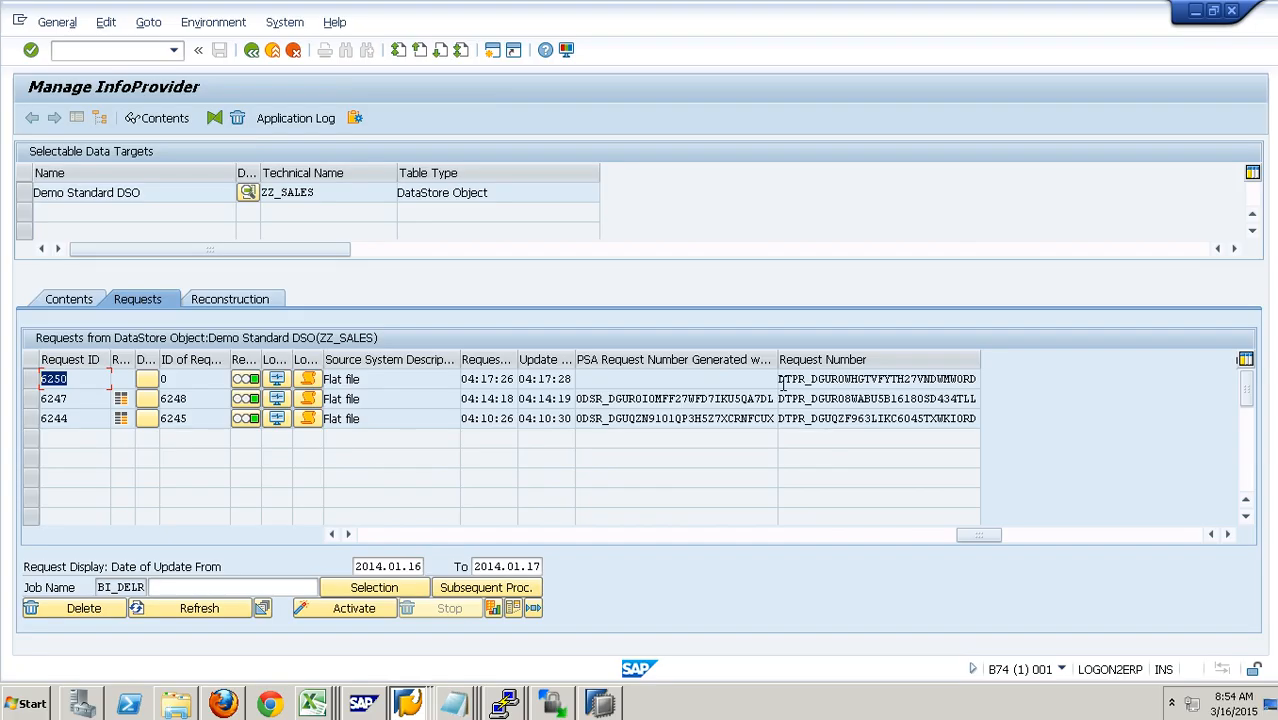
{"action": "left_click_drag", "start_coordinate": [792, 387], "coordinate": [1001, 388]}
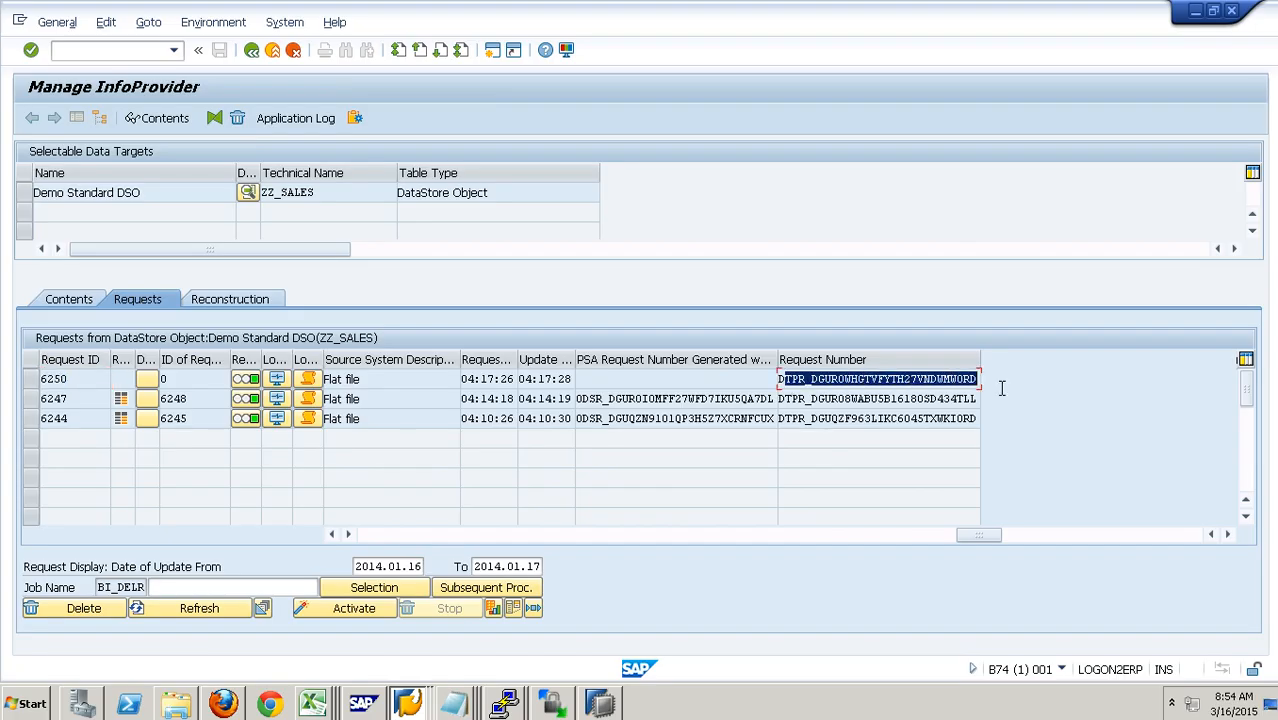
{"action": "double_click", "coordinate": [82, 383]}
{"action": "left_click", "coordinate": [606, 383]}
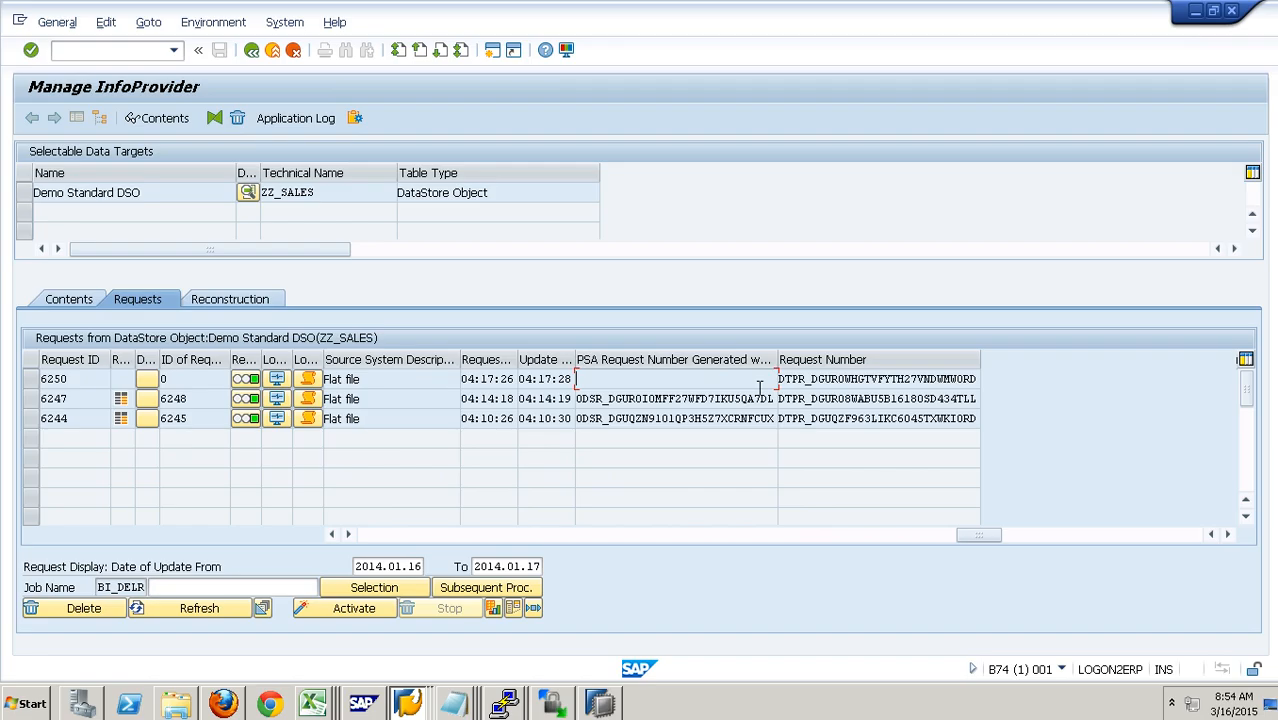
Step: Display the new data table of ZZ_SALES, check the loaded record's calendar month and amount, and return to the DSO contents
{"action": "left_click", "coordinate": [80, 304]}
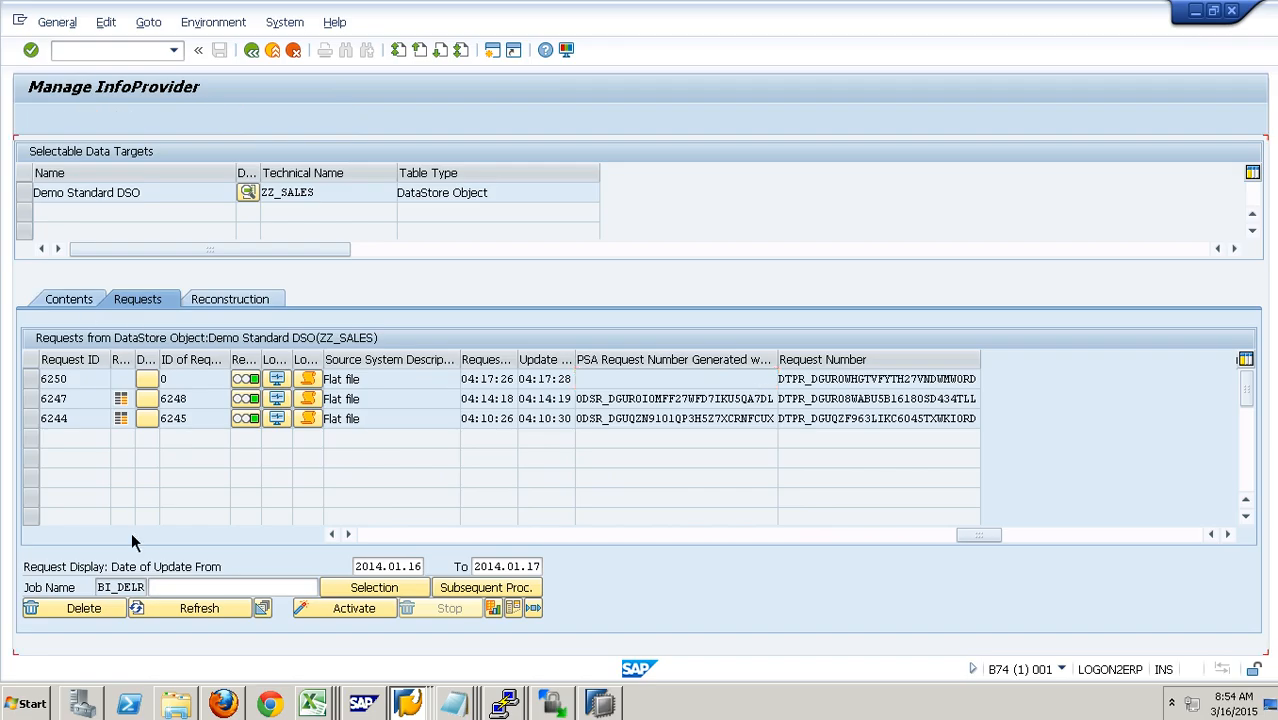
{"action": "left_click", "coordinate": [212, 558]}
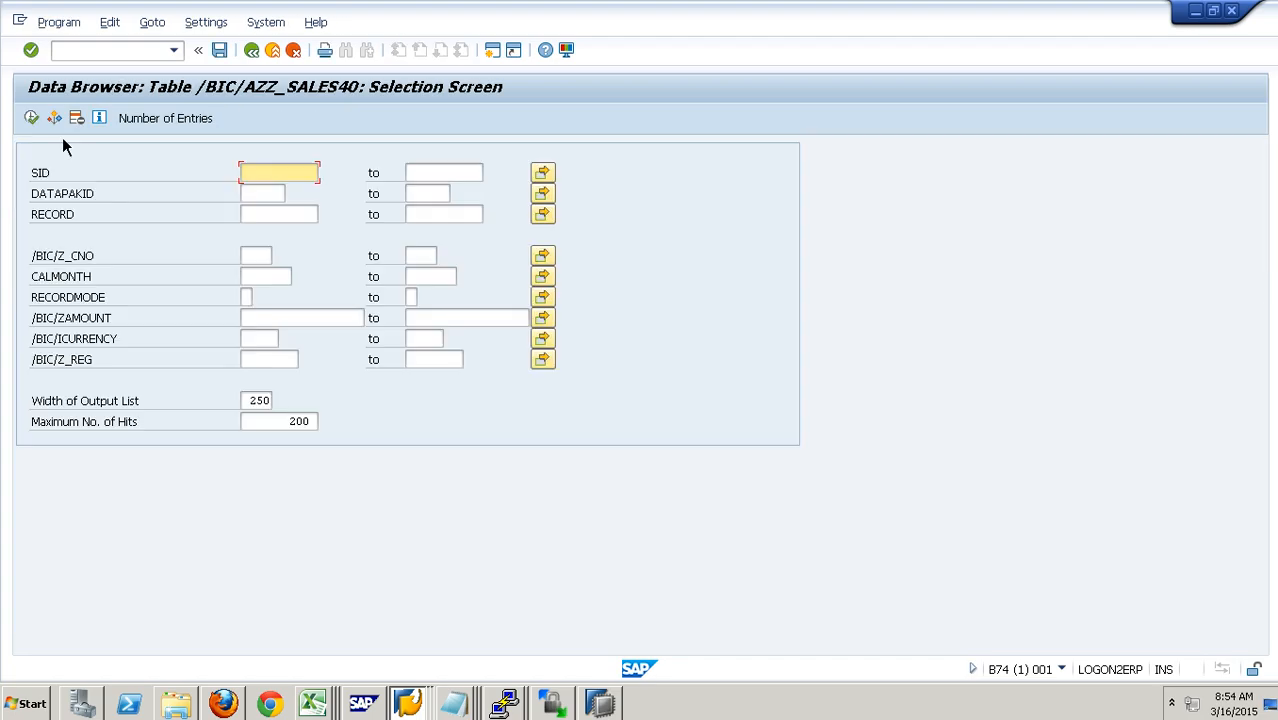
{"action": "left_click", "coordinate": [44, 119]}
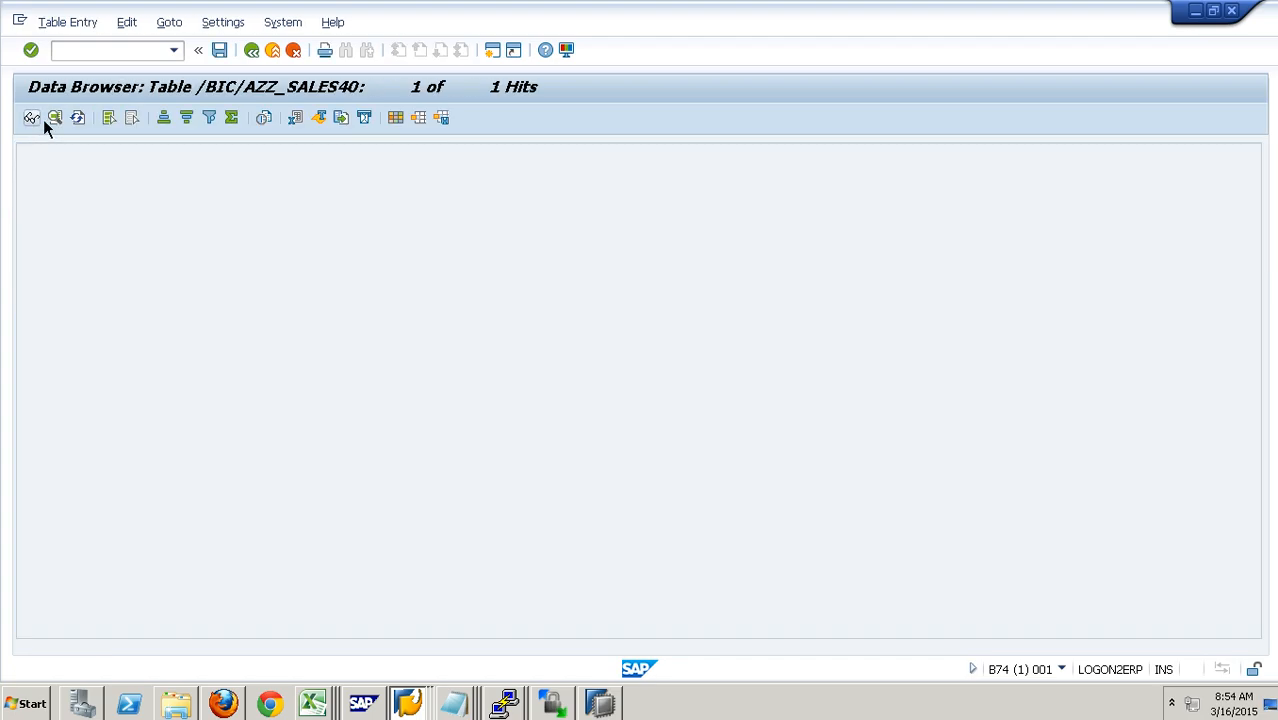
{"action": "left_click", "coordinate": [298, 172]}
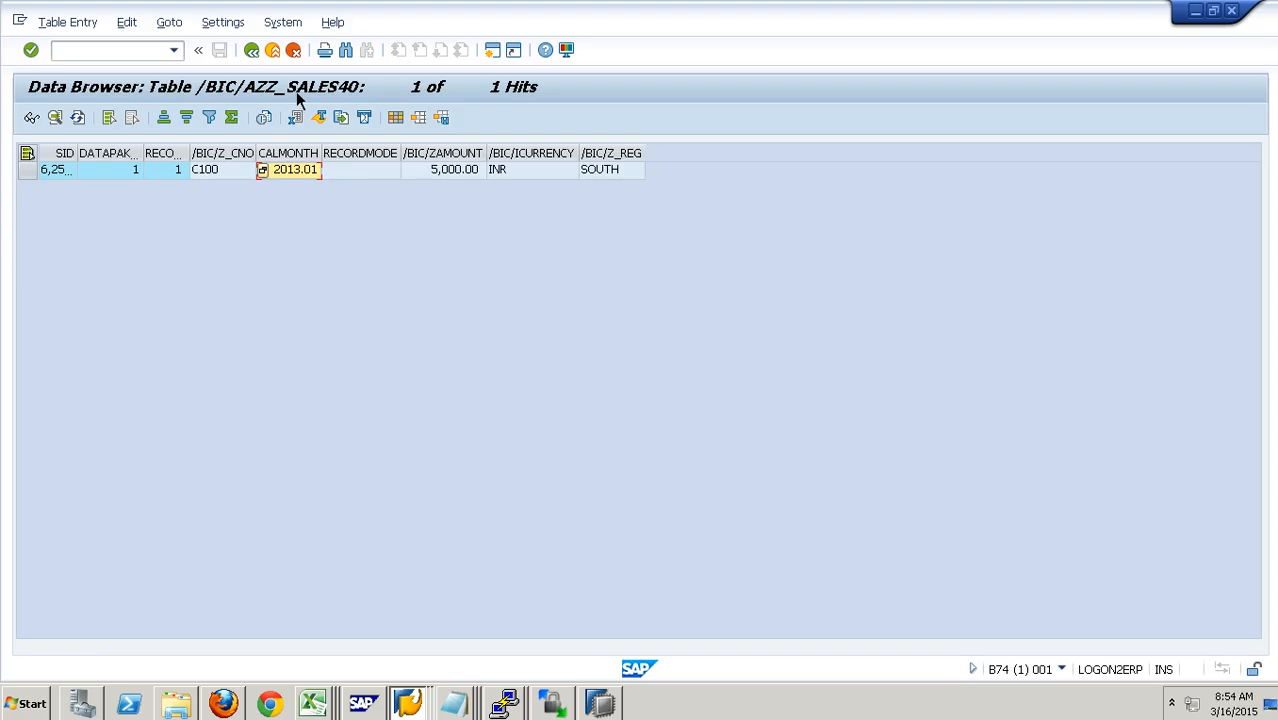
{"action": "left_click", "coordinate": [276, 54]}
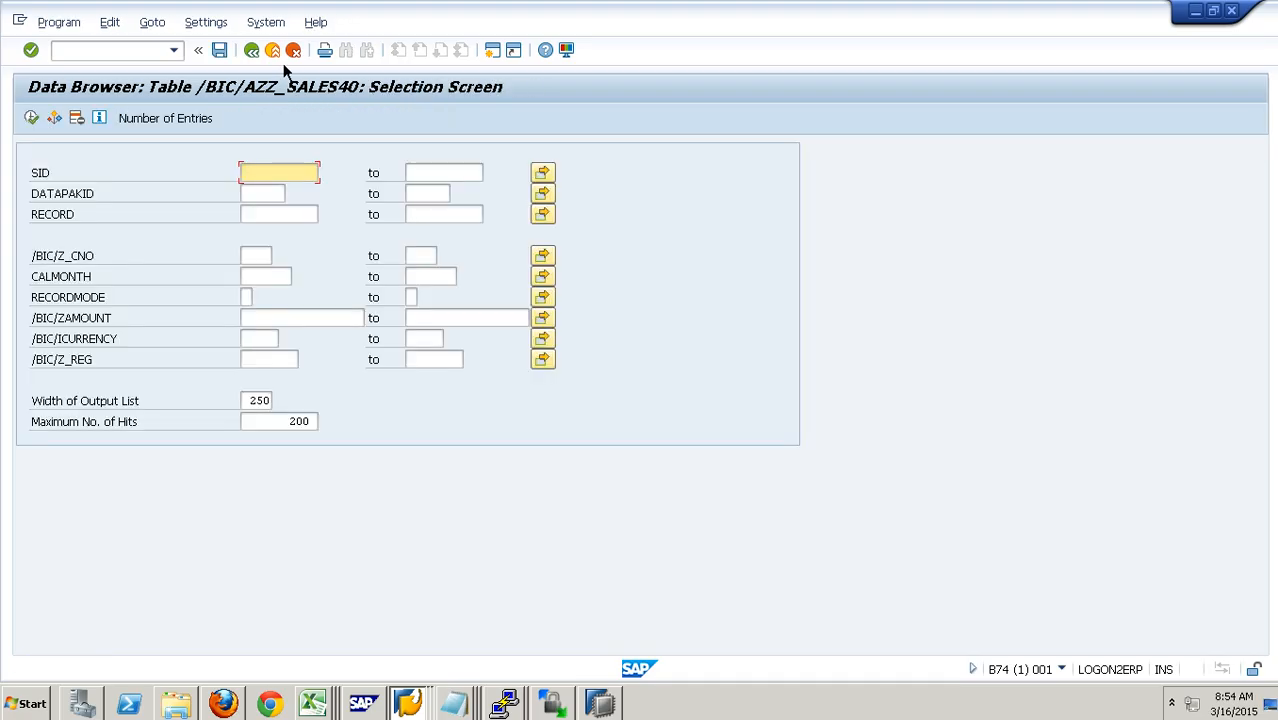
{"action": "left_click", "coordinate": [273, 51]}
Step: Display the active data table of ZZ_SALES, check the amounts held before activation, and return to the DSO contents
{"action": "left_click", "coordinate": [298, 567]}
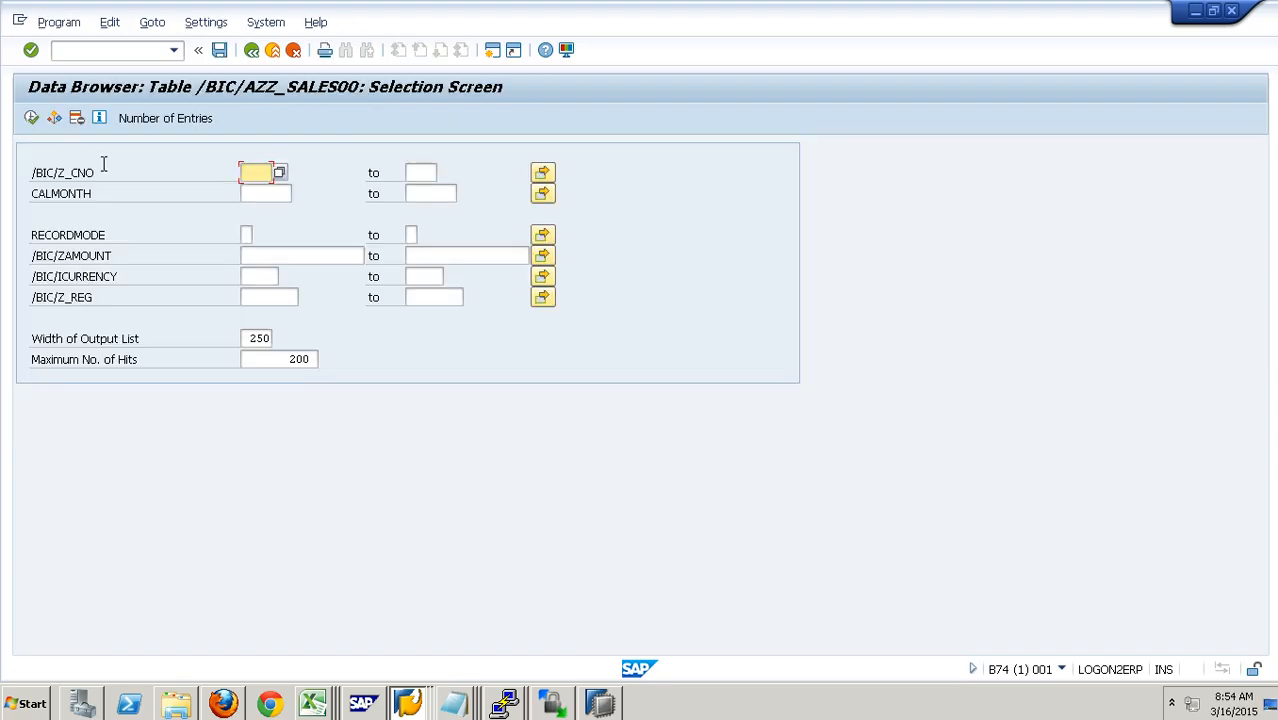
{"action": "left_click", "coordinate": [32, 119]}
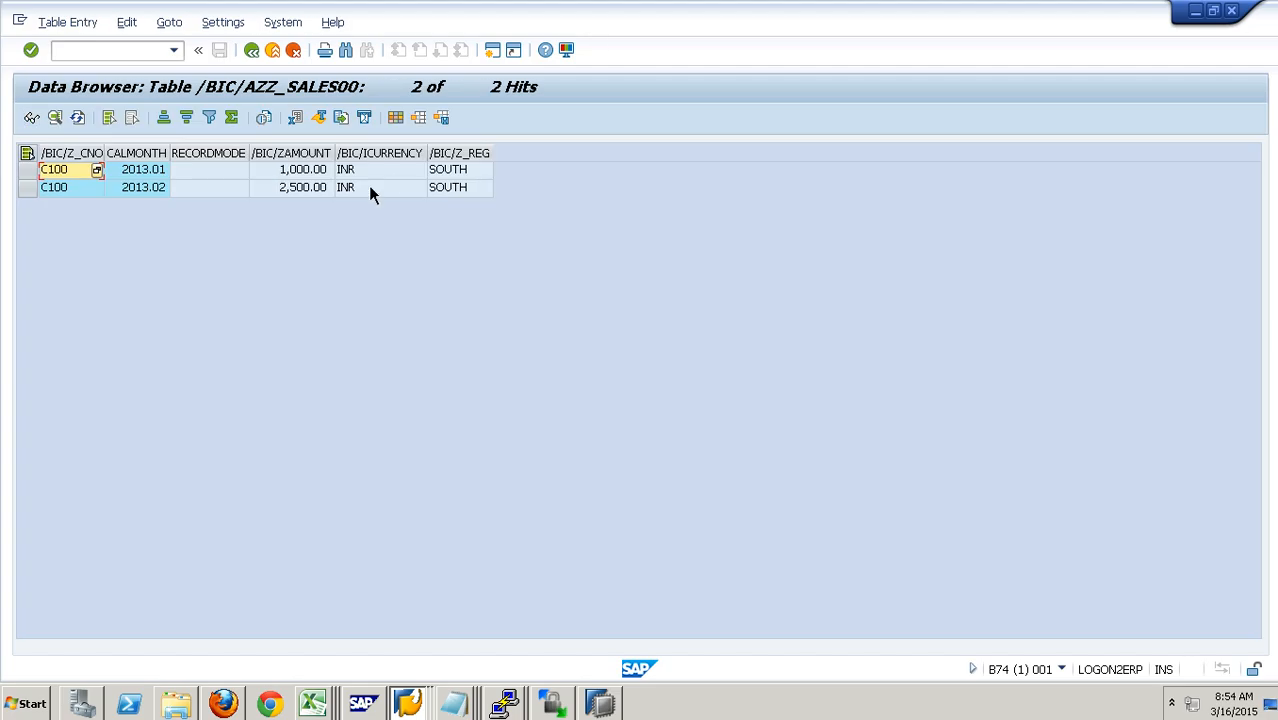
{"action": "left_click", "coordinate": [273, 50]}
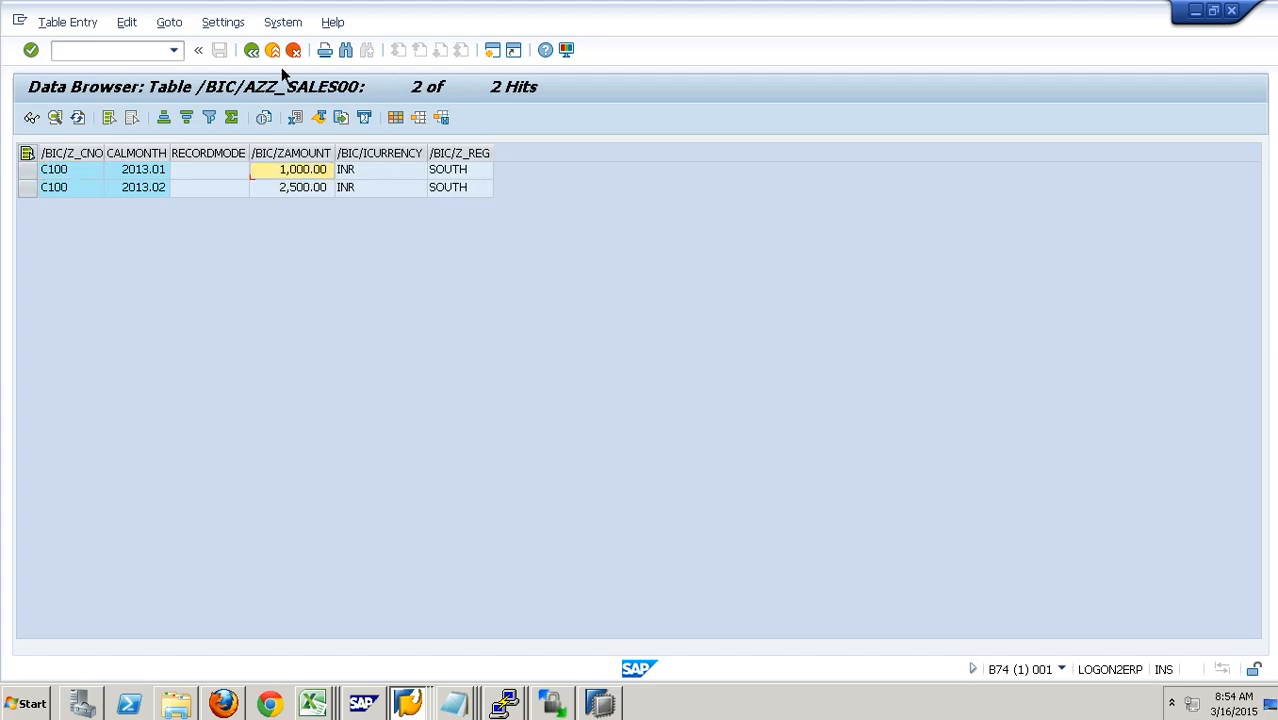
{"action": "left_click", "coordinate": [274, 52]}
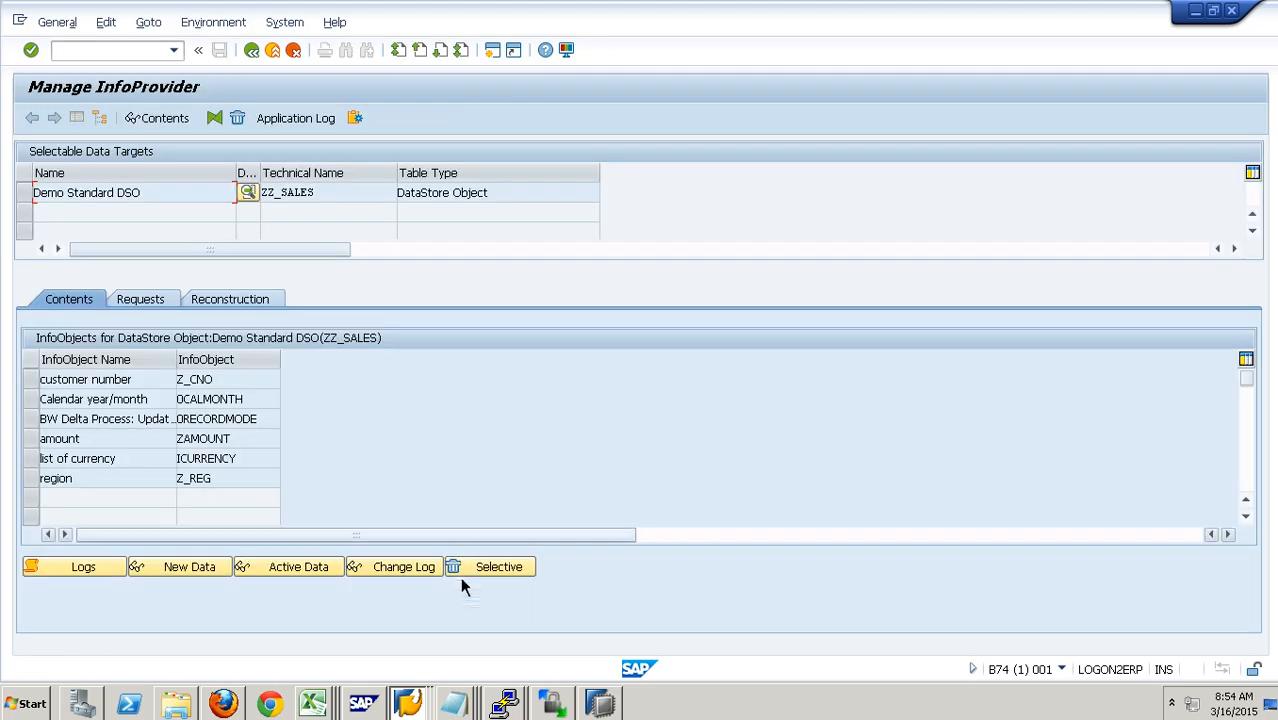
Step: Display the change log table entries of ZZ_SALES before activation and return to the DSO contents
{"action": "left_click", "coordinate": [424, 585]}
{"action": "left_click", "coordinate": [34, 120]}
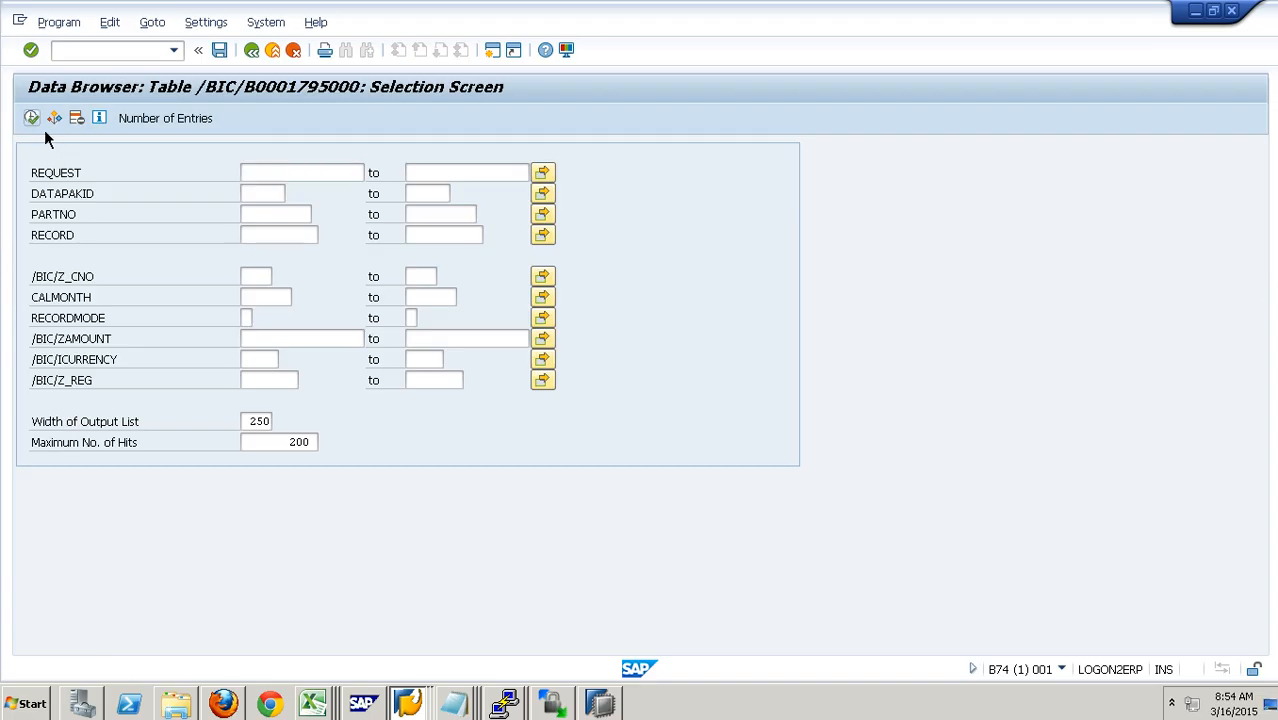
{"action": "left_click", "coordinate": [291, 64]}
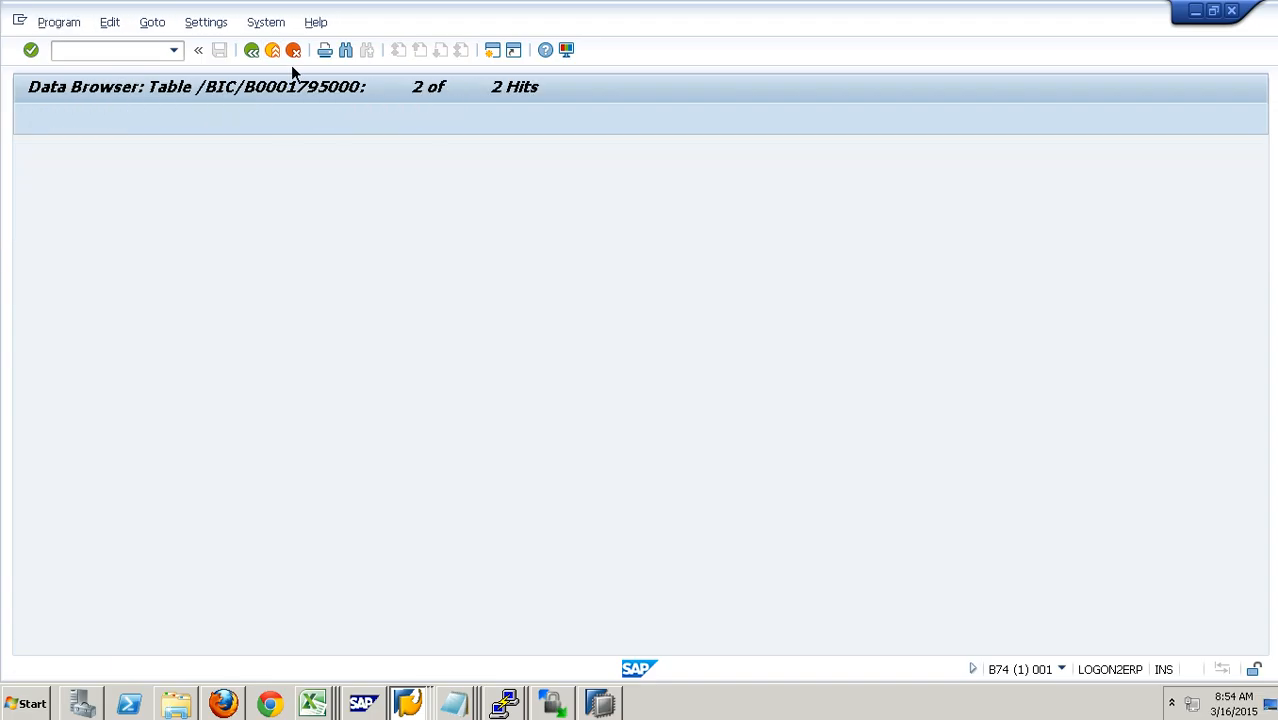
{"action": "left_click", "coordinate": [291, 64]}
Step: Activate request 6250 in ZZ_SALES, refresh the activation status, close the activation dialog, and refresh the request list
{"action": "left_click", "coordinate": [145, 302]}
{"action": "left_click", "coordinate": [44, 381]}
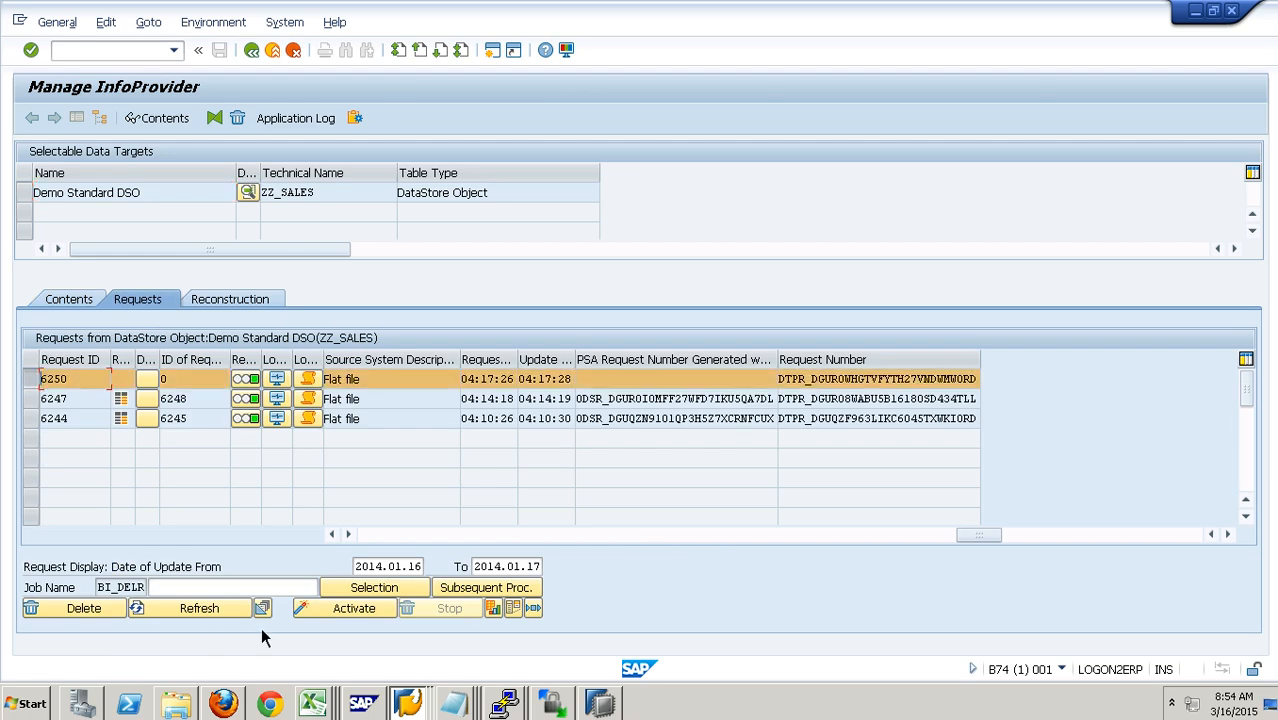
{"action": "left_click", "coordinate": [321, 609]}
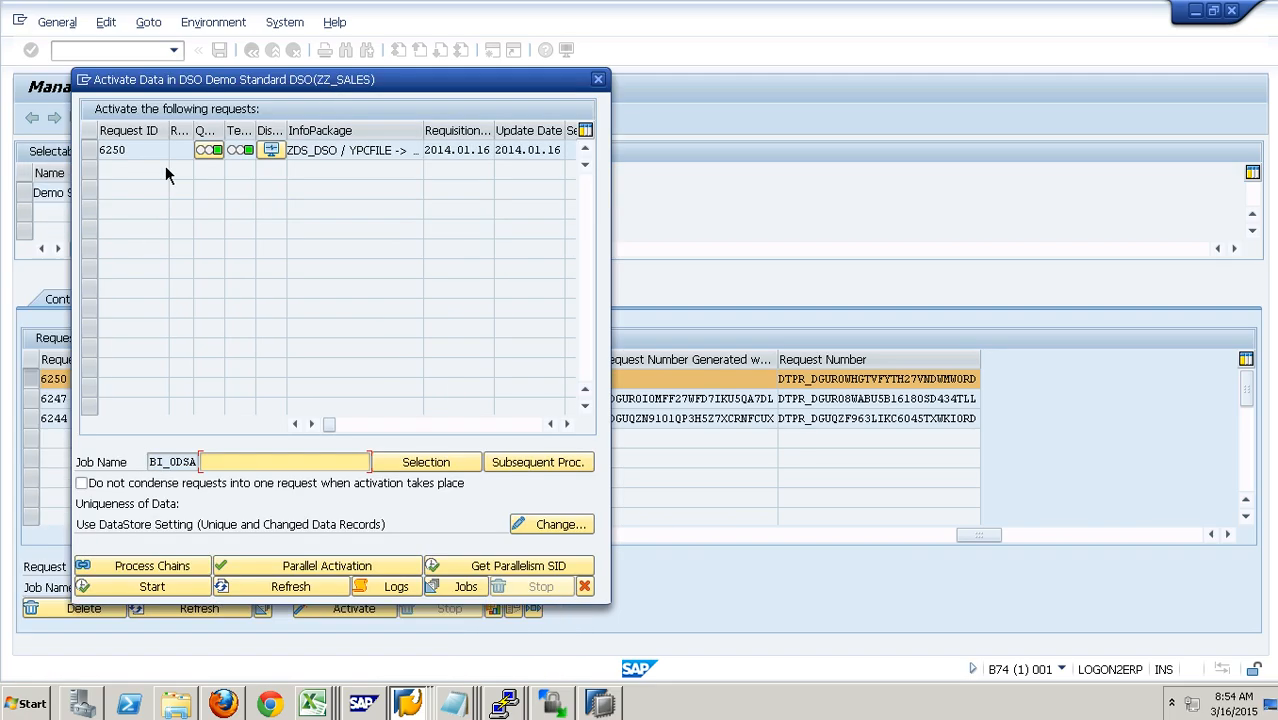
{"action": "left_click", "coordinate": [102, 152]}
{"action": "left_click", "coordinate": [154, 594]}
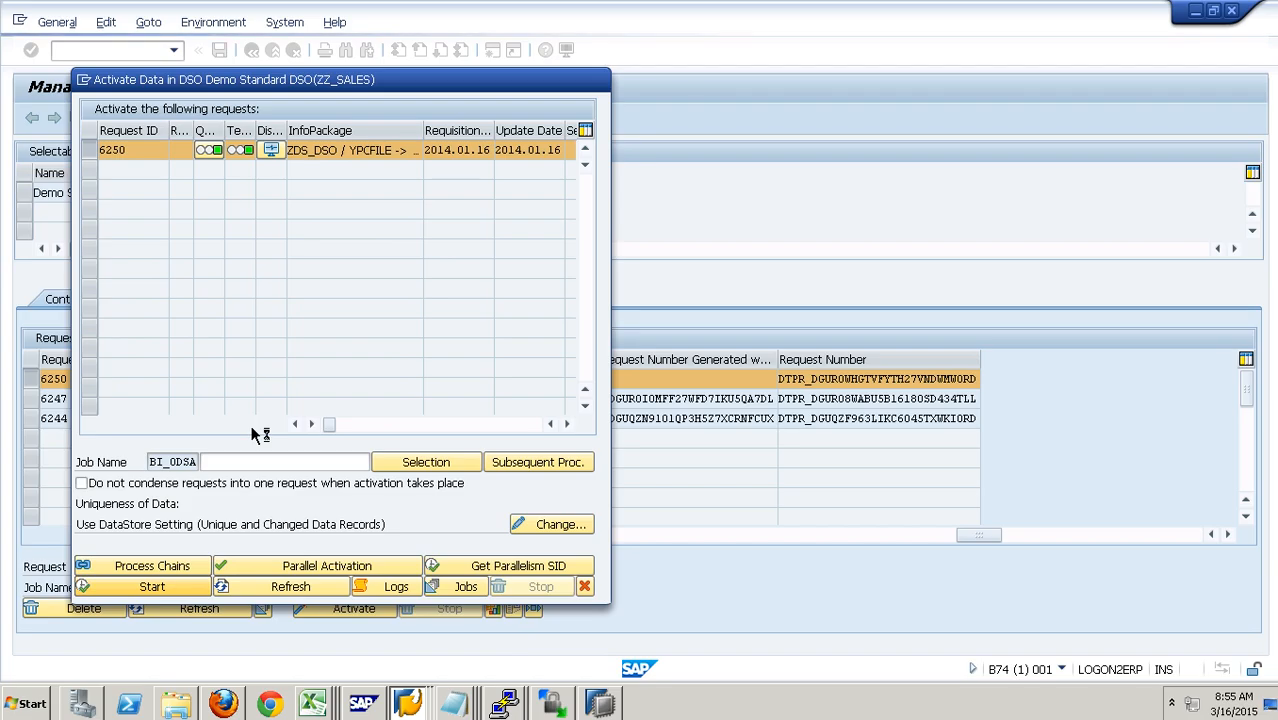
{"action": "left_click", "coordinate": [291, 590]}
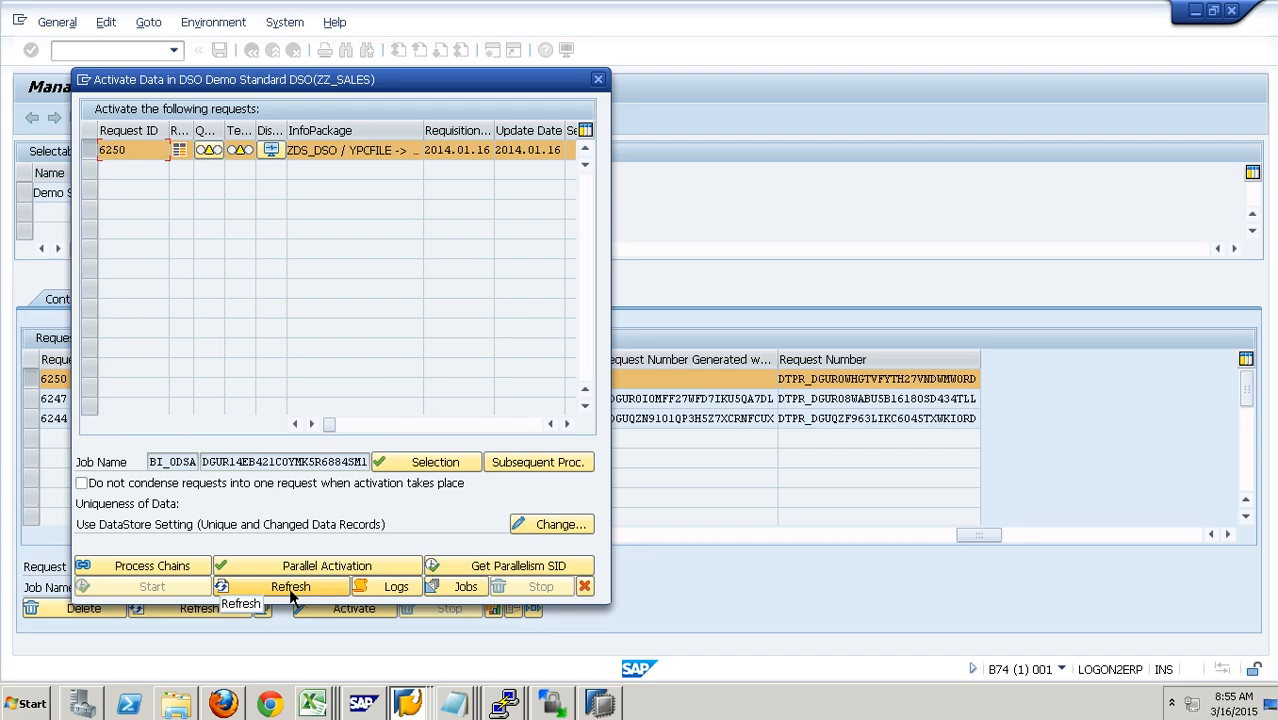
{"action": "left_click", "coordinate": [310, 594]}
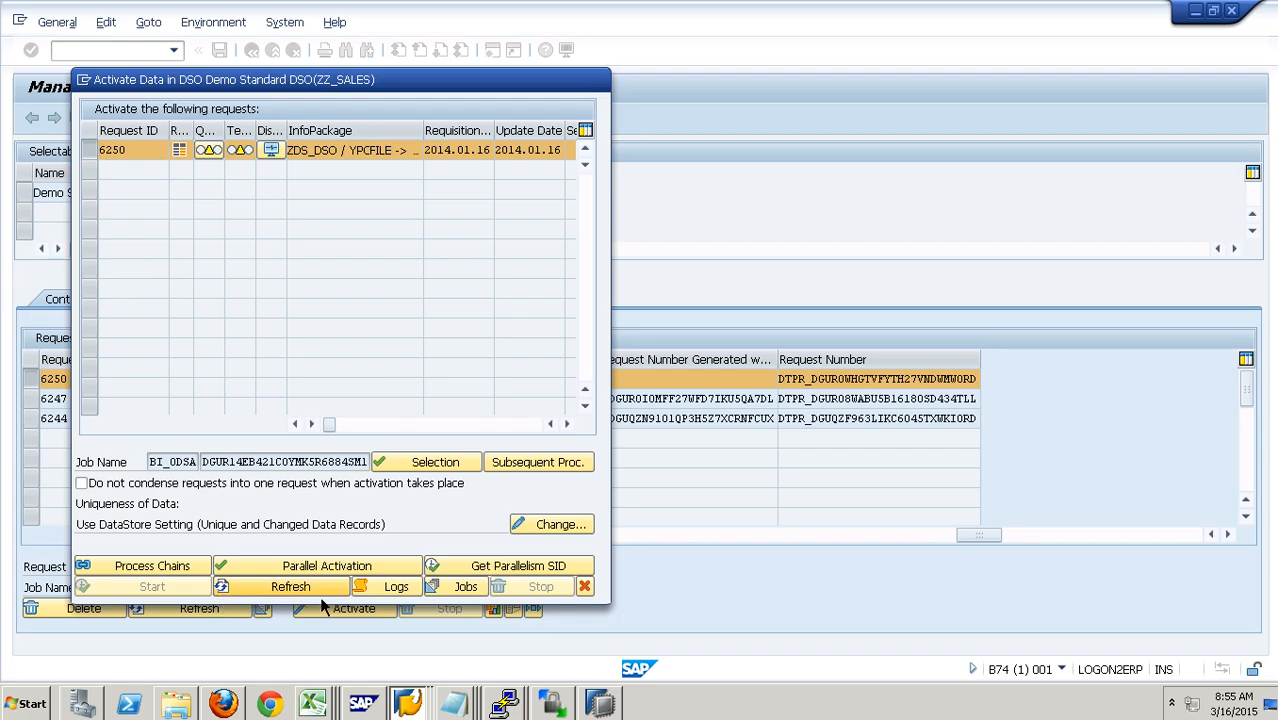
{"action": "left_click", "coordinate": [586, 590]}
{"action": "left_click", "coordinate": [218, 618]}
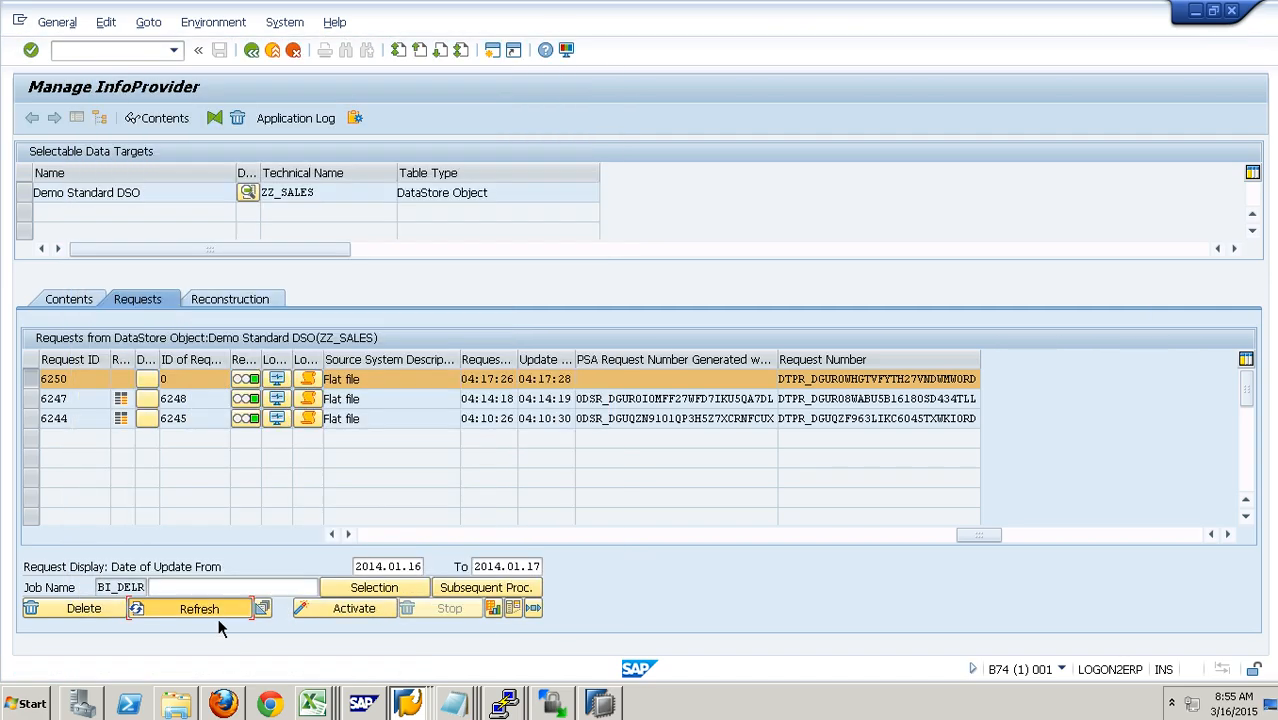
Step: Open the new data table of ZZ_SALES following the activation and return to the DSO contents
{"action": "left_click", "coordinate": [85, 300]}
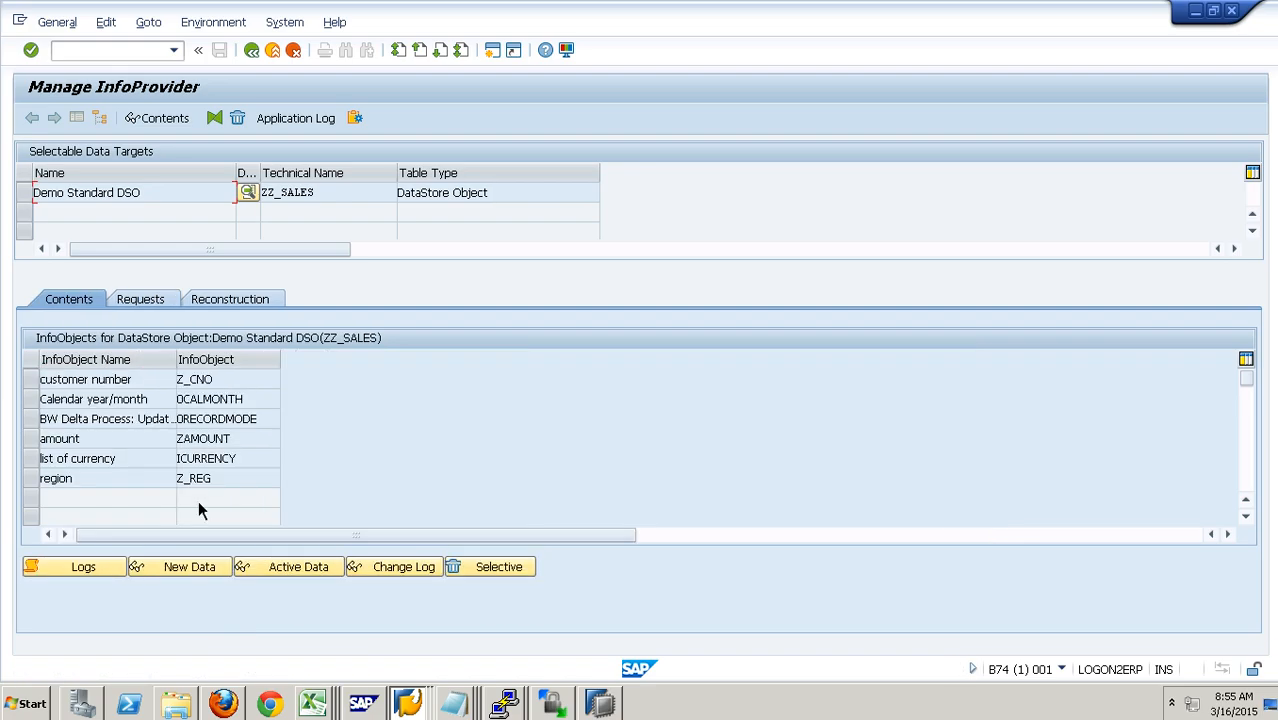
{"action": "left_click", "coordinate": [210, 570]}
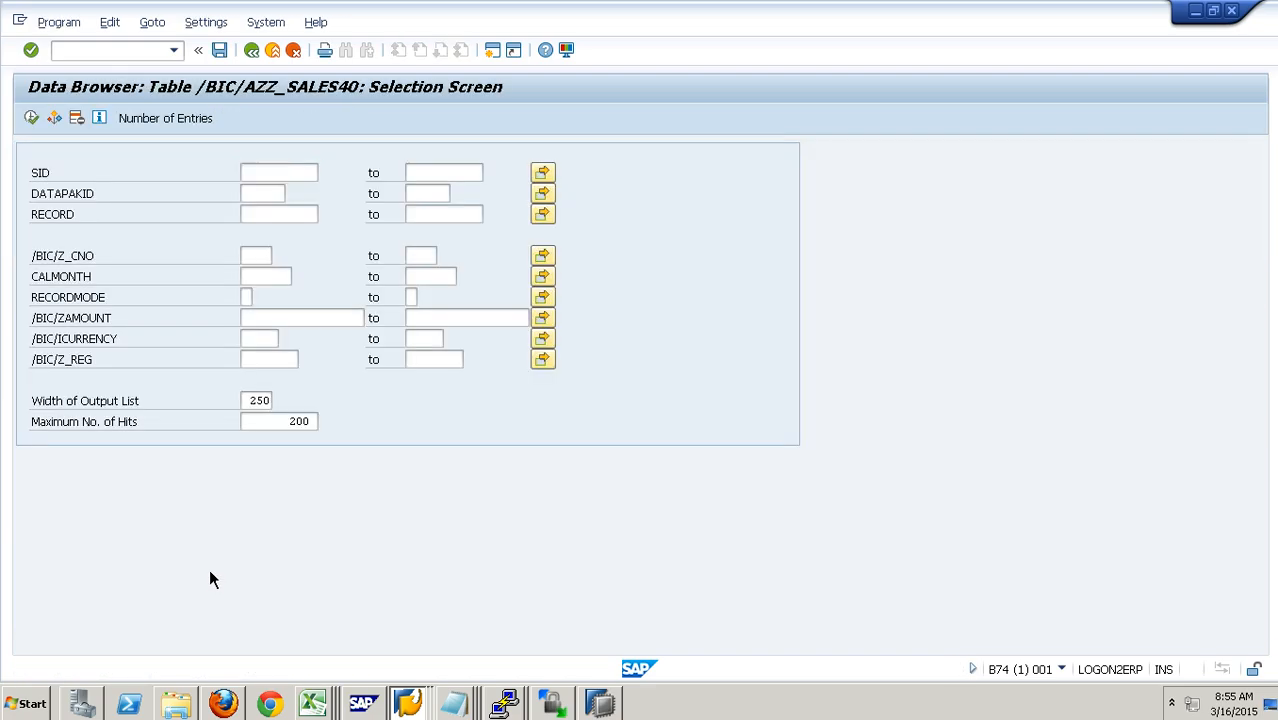
{"action": "left_click", "coordinate": [254, 55]}
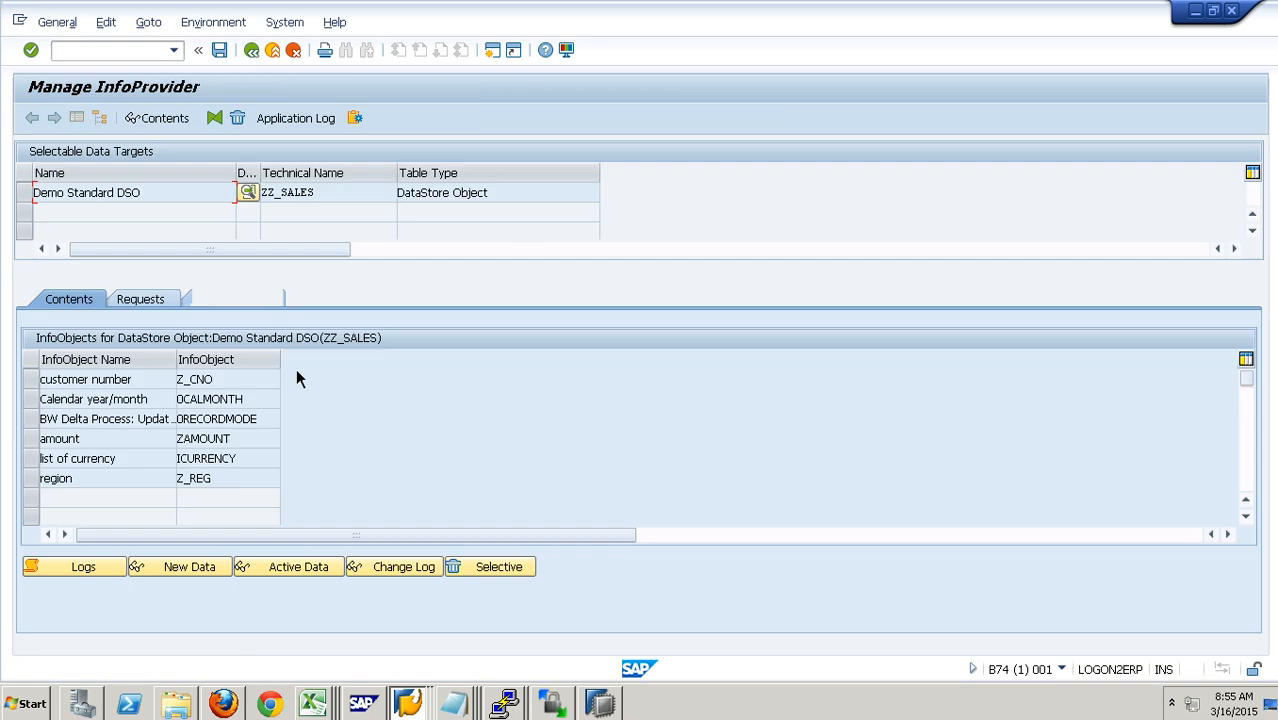
Step: Display the active data table of ZZ_SALES, check the amount for 2013.01 after activation, and leave the table
{"action": "left_click", "coordinate": [328, 571]}
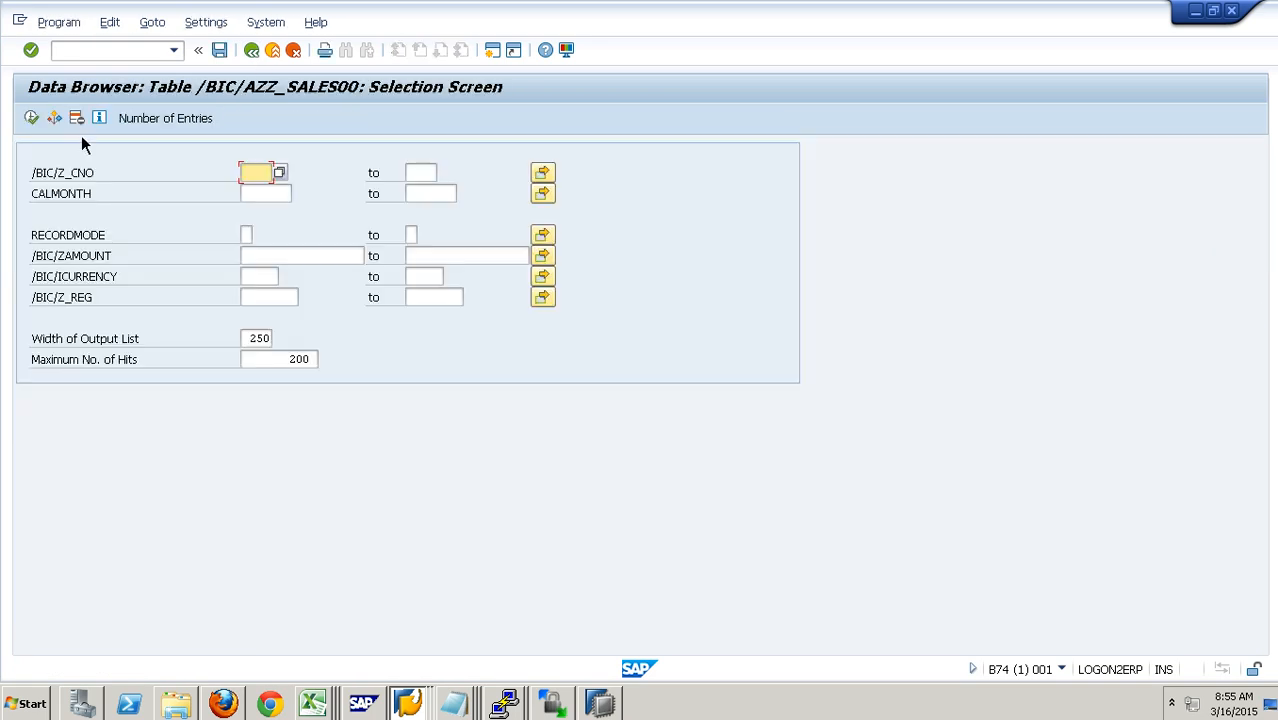
{"action": "left_click", "coordinate": [33, 120]}
{"action": "left_click", "coordinate": [326, 176]}
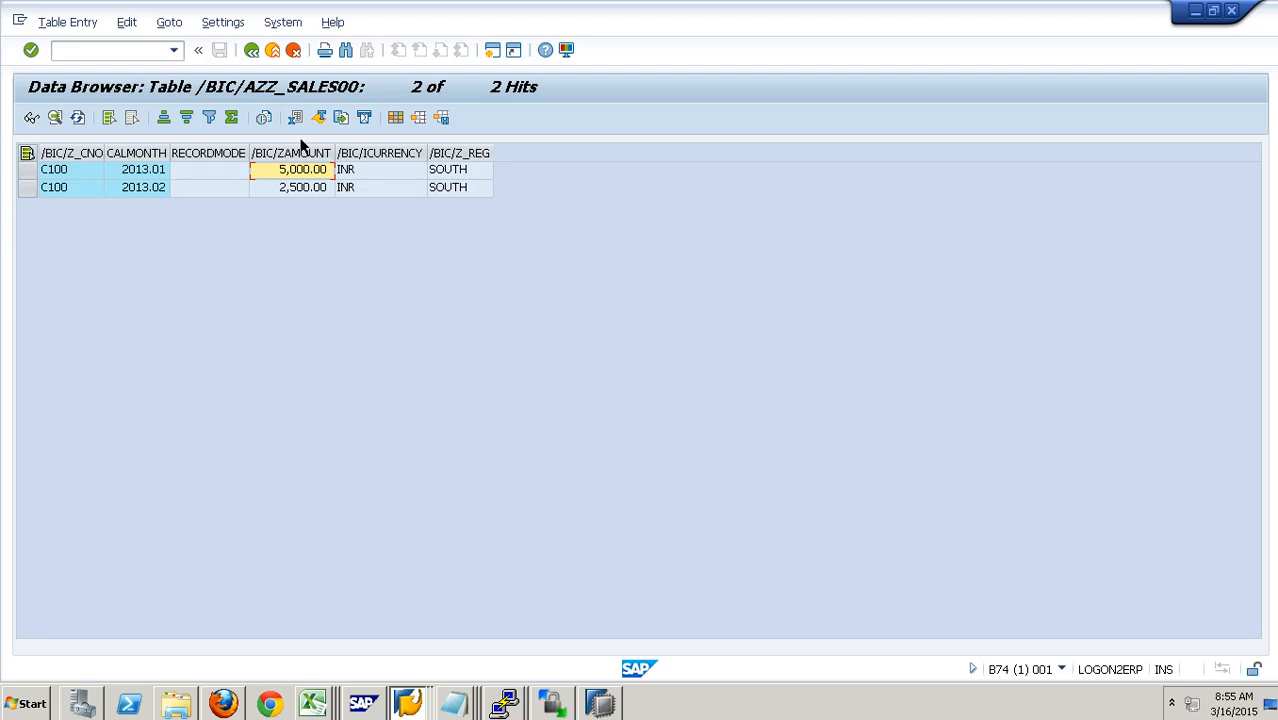
{"action": "key", "text": "shift+F3"}
{"action": "key", "text": "shift+F3"}
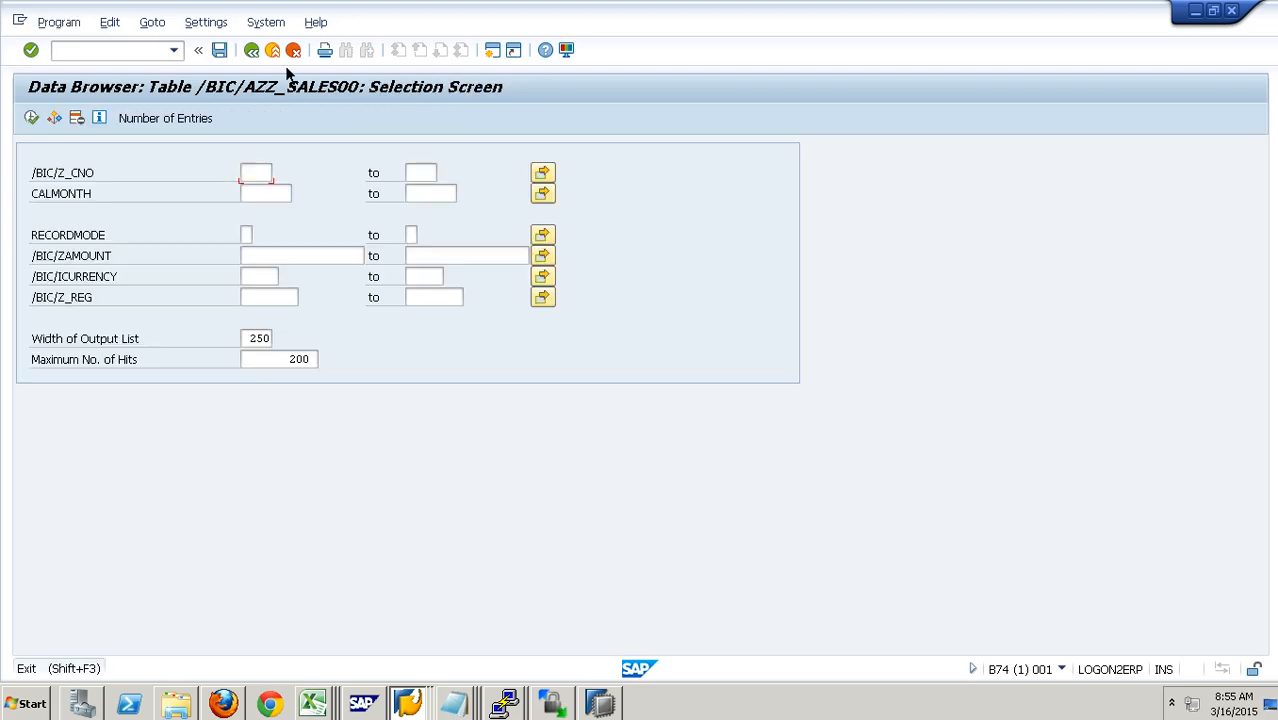
Step: Open the change log table's selection screen, leave it, and check the PSA request numbers generated for the ZZ_SALES requests
{"action": "left_click", "coordinate": [420, 581]}
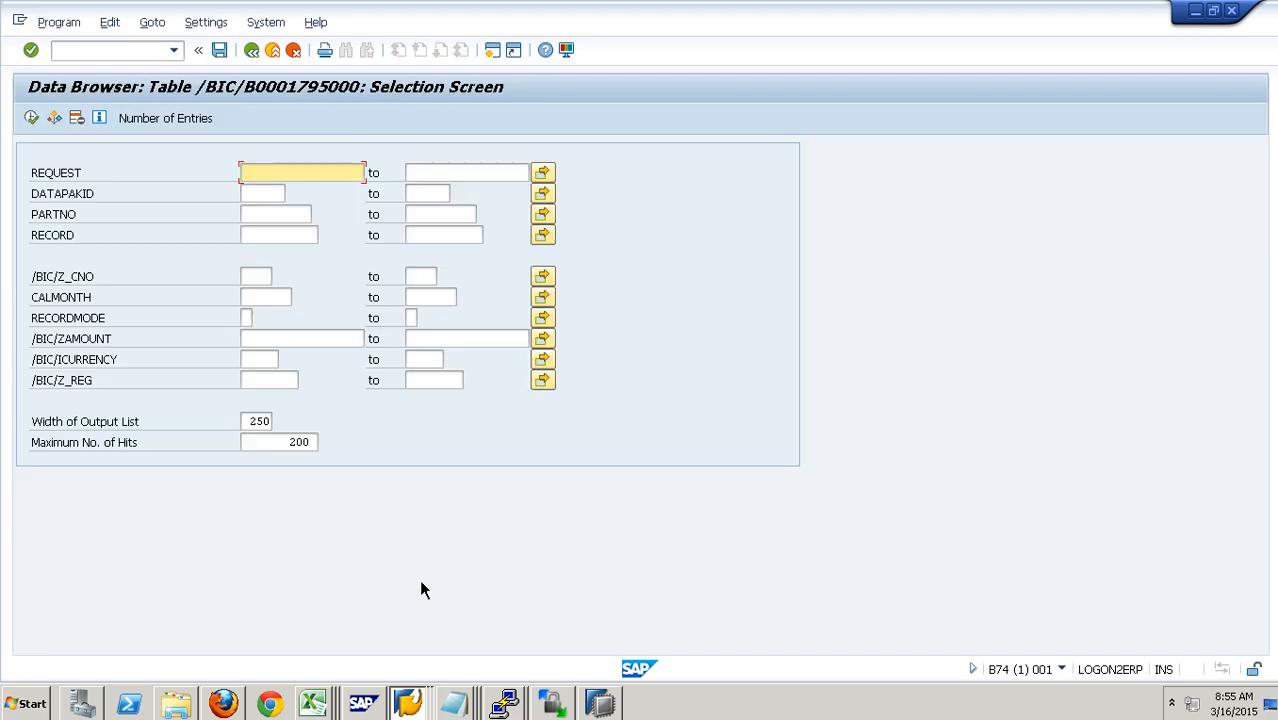
{"action": "left_click", "coordinate": [276, 54]}
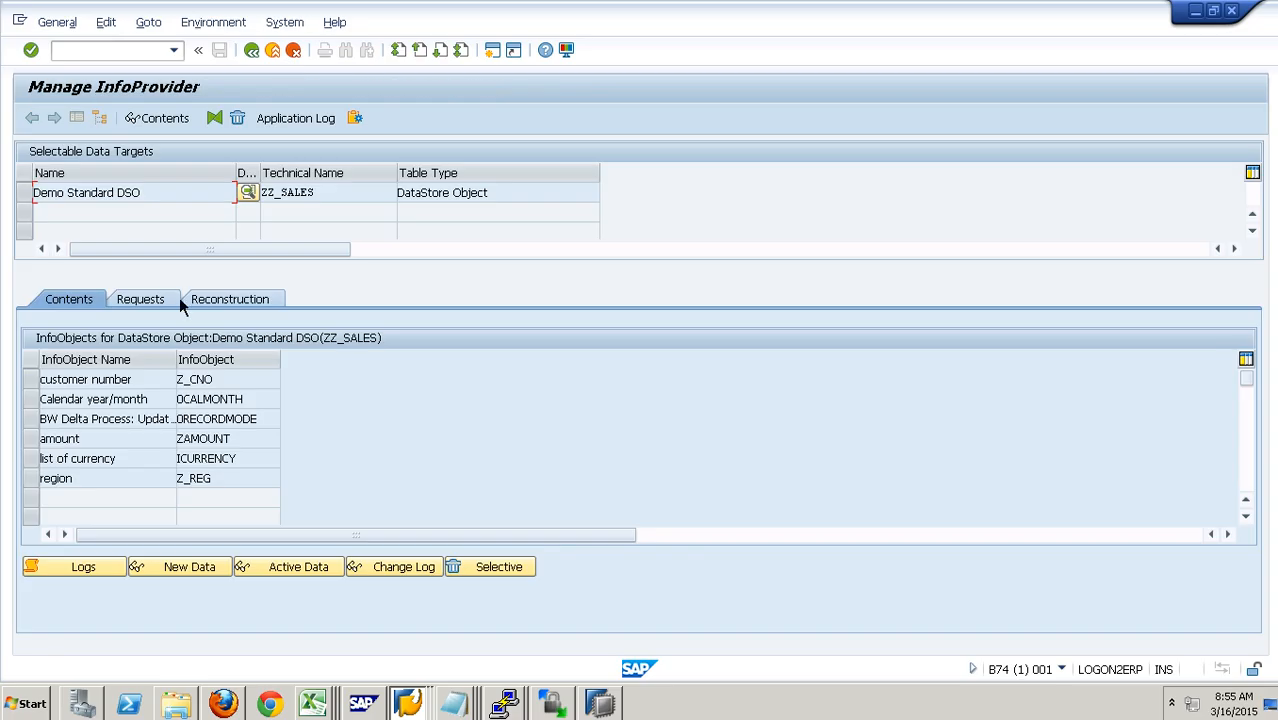
{"action": "left_click", "coordinate": [141, 300]}
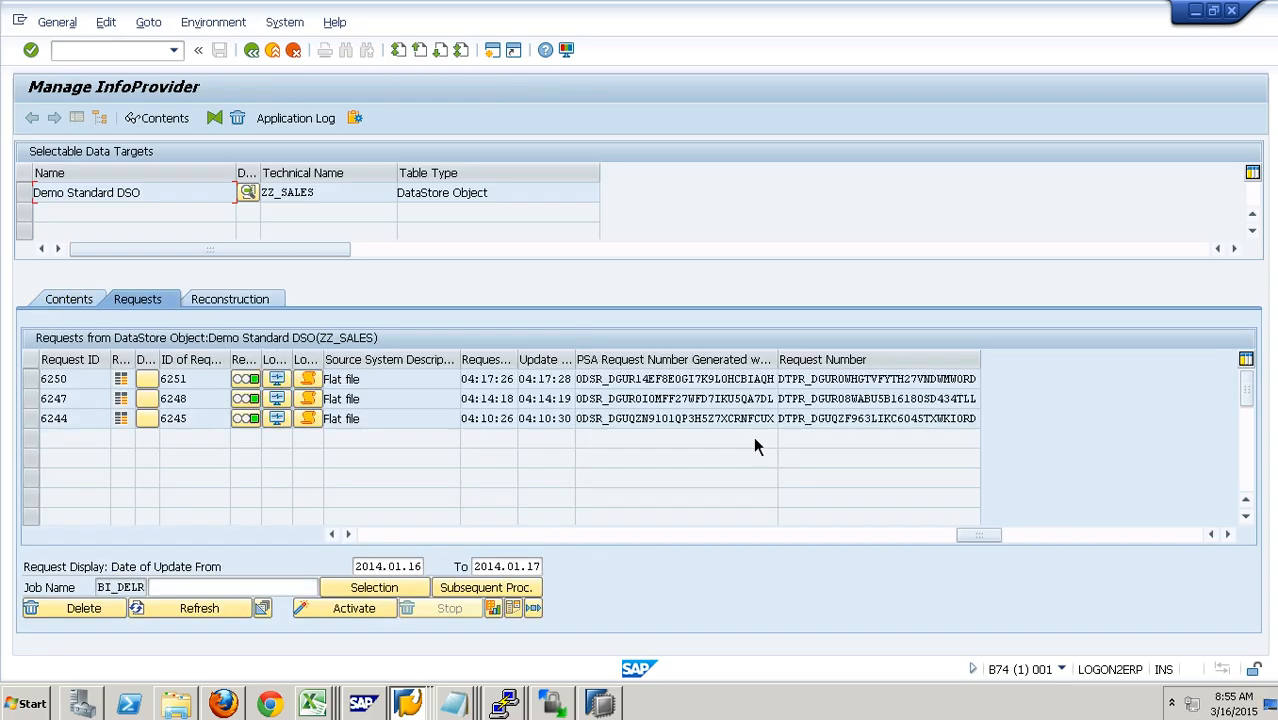
Step: Display the change log table of ZZ_SALES and compare its request entries row by row with the generated PSA request numbers
{"action": "left_click_drag", "start_coordinate": [741, 433], "coordinate": [776, 380]}
{"action": "left_click", "coordinate": [87, 309]}
{"action": "left_click", "coordinate": [431, 574]}
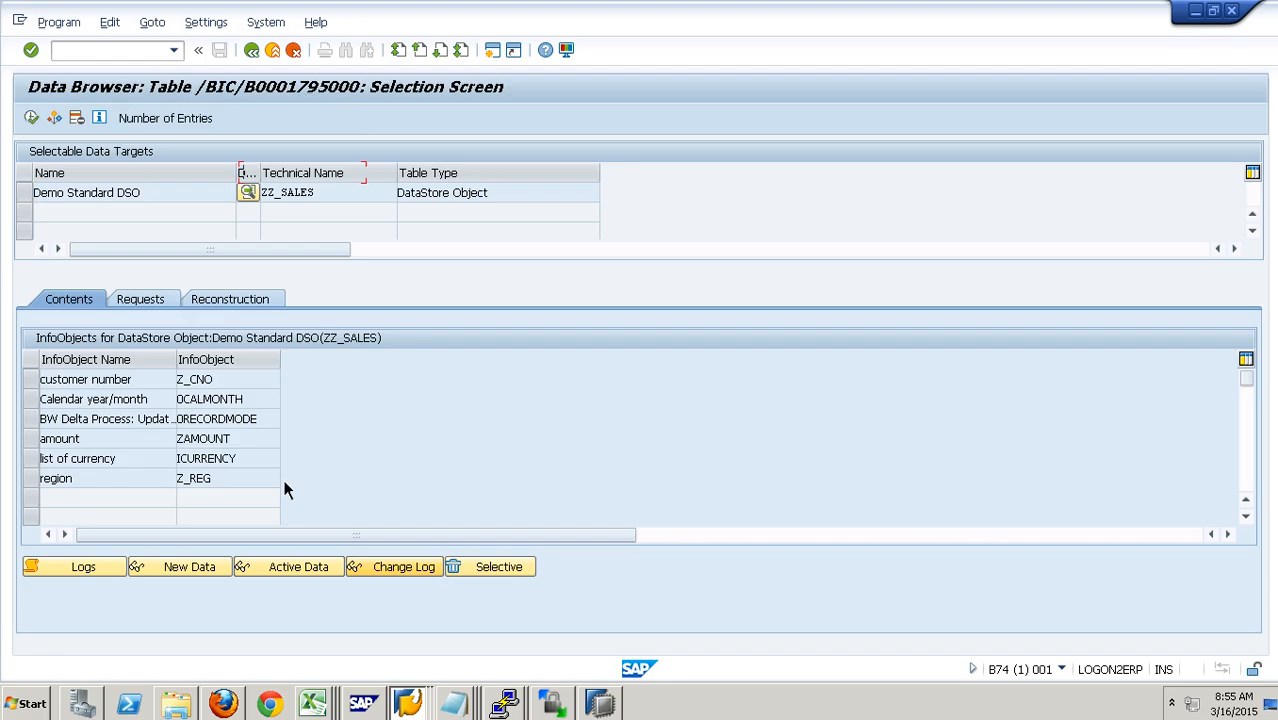
{"action": "left_click", "coordinate": [33, 120]}
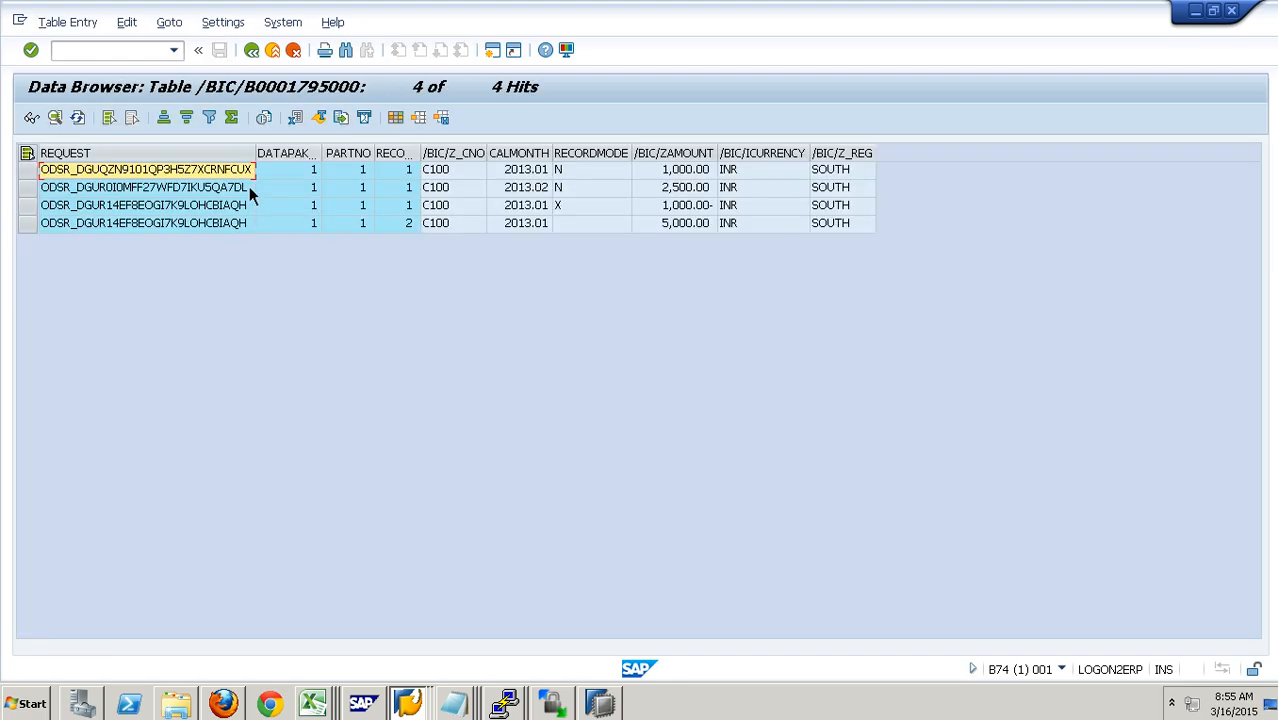
{"action": "key", "text": "Down"}
{"action": "key", "text": "Down"}
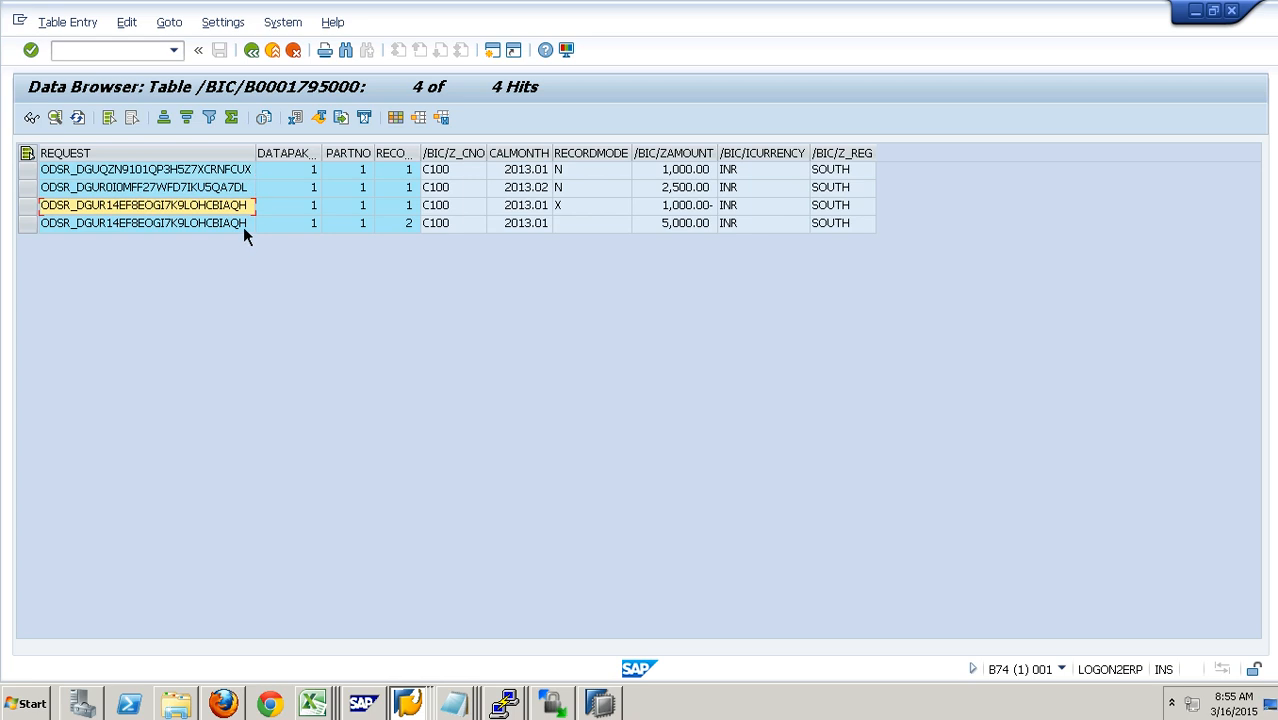
{"action": "key", "text": "Down"}
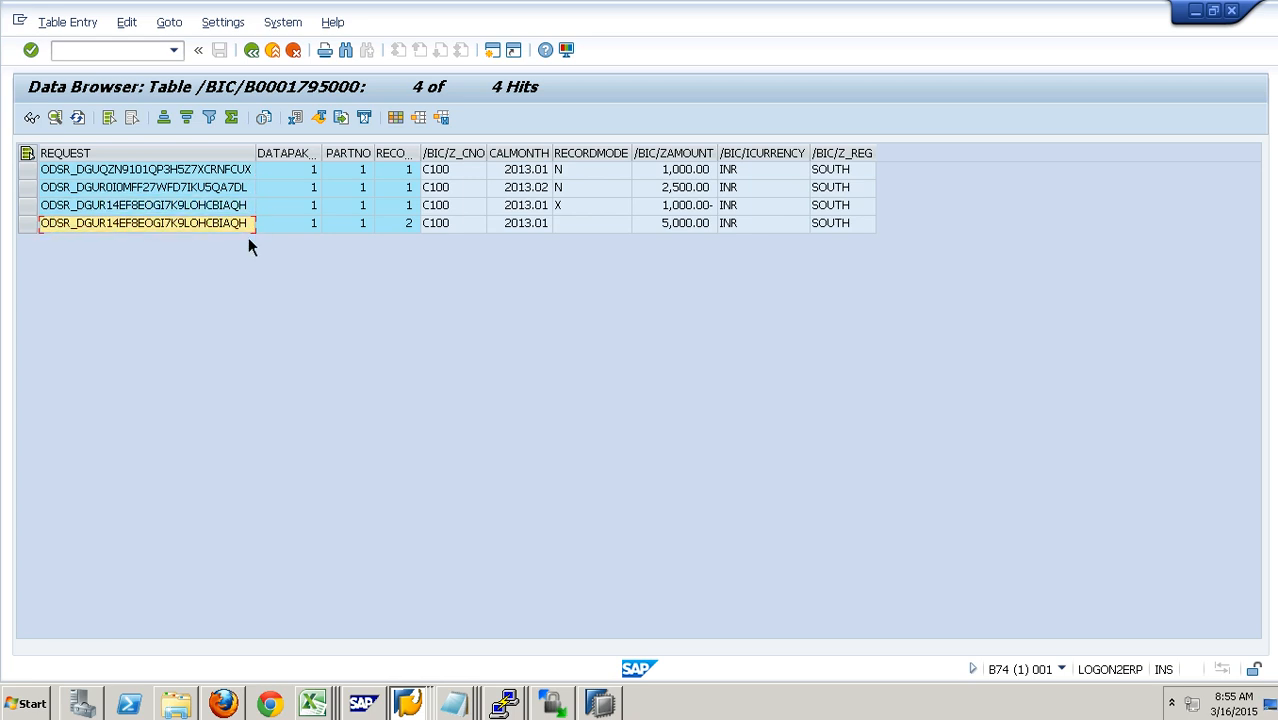
Step: Check the record modes and amount of the last request's two change log rows, and return to the data transfer process monitor
{"action": "left_click", "coordinate": [601, 213]}
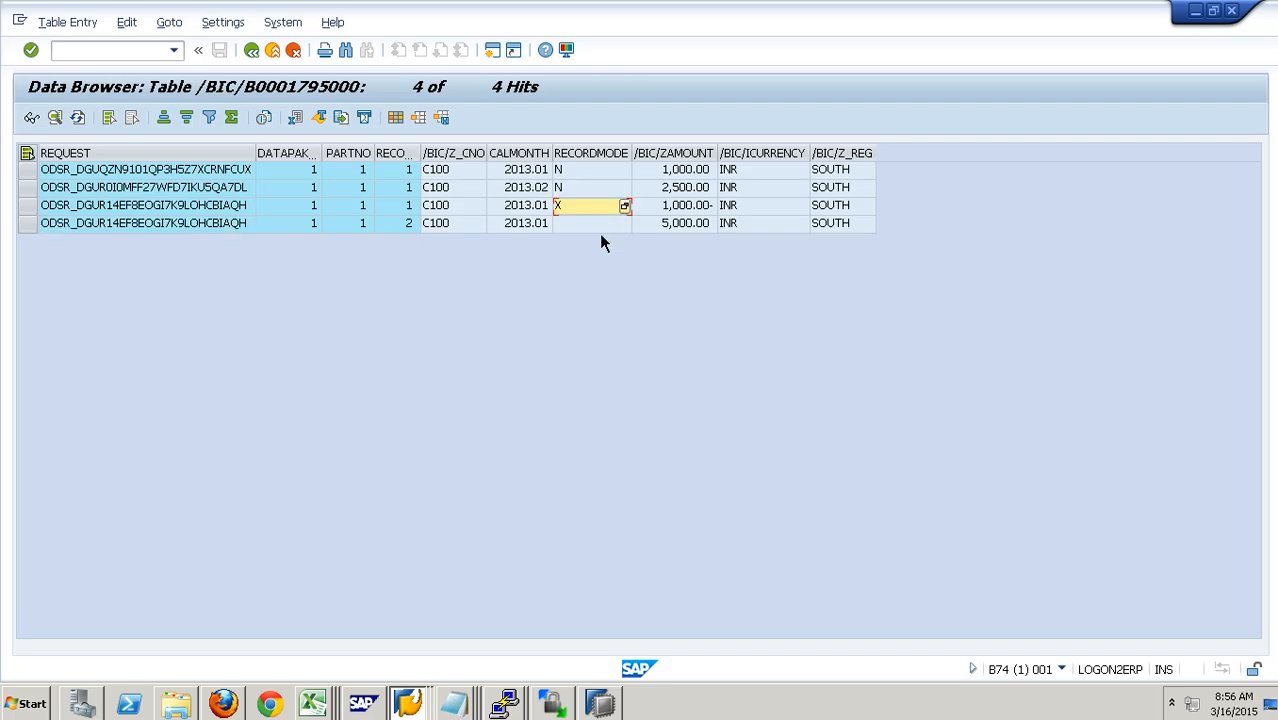
{"action": "left_click", "coordinate": [601, 228]}
{"action": "left_click", "coordinate": [607, 212]}
{"action": "key", "text": "Right"}
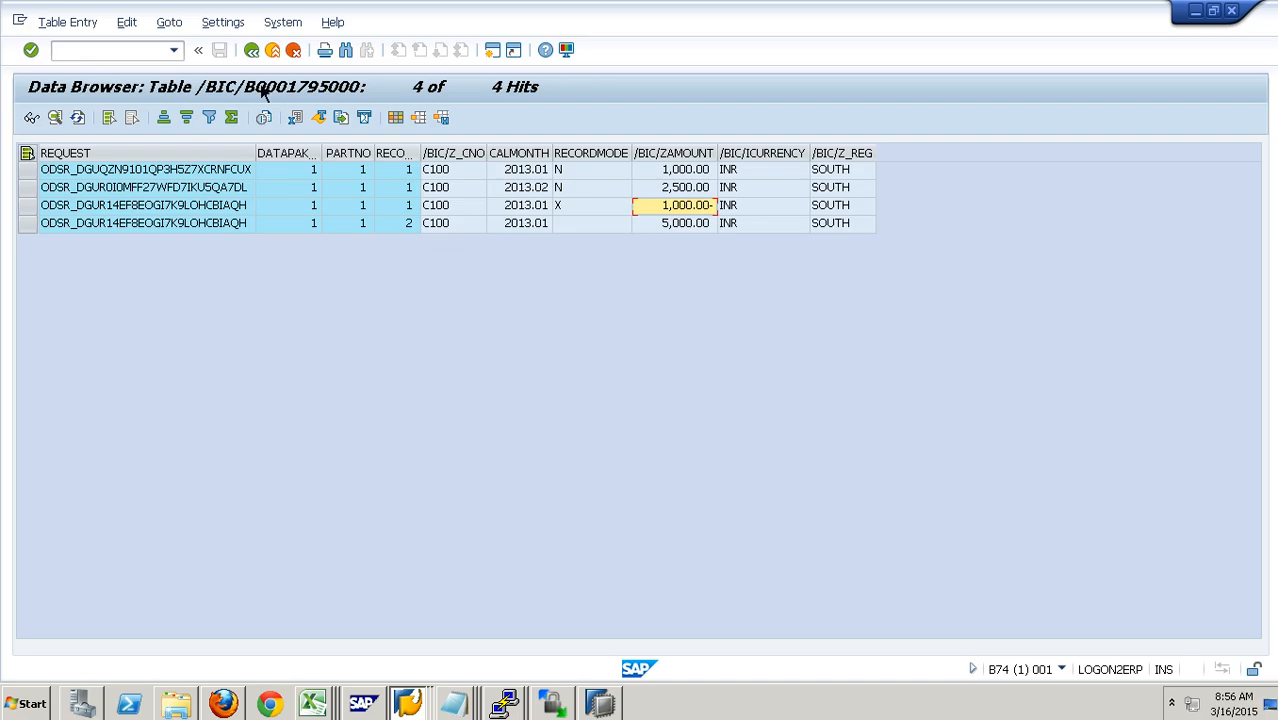
{"action": "left_click", "coordinate": [273, 51]}
{"action": "left_click", "coordinate": [273, 51]}
{"action": "left_click", "coordinate": [290, 56]}
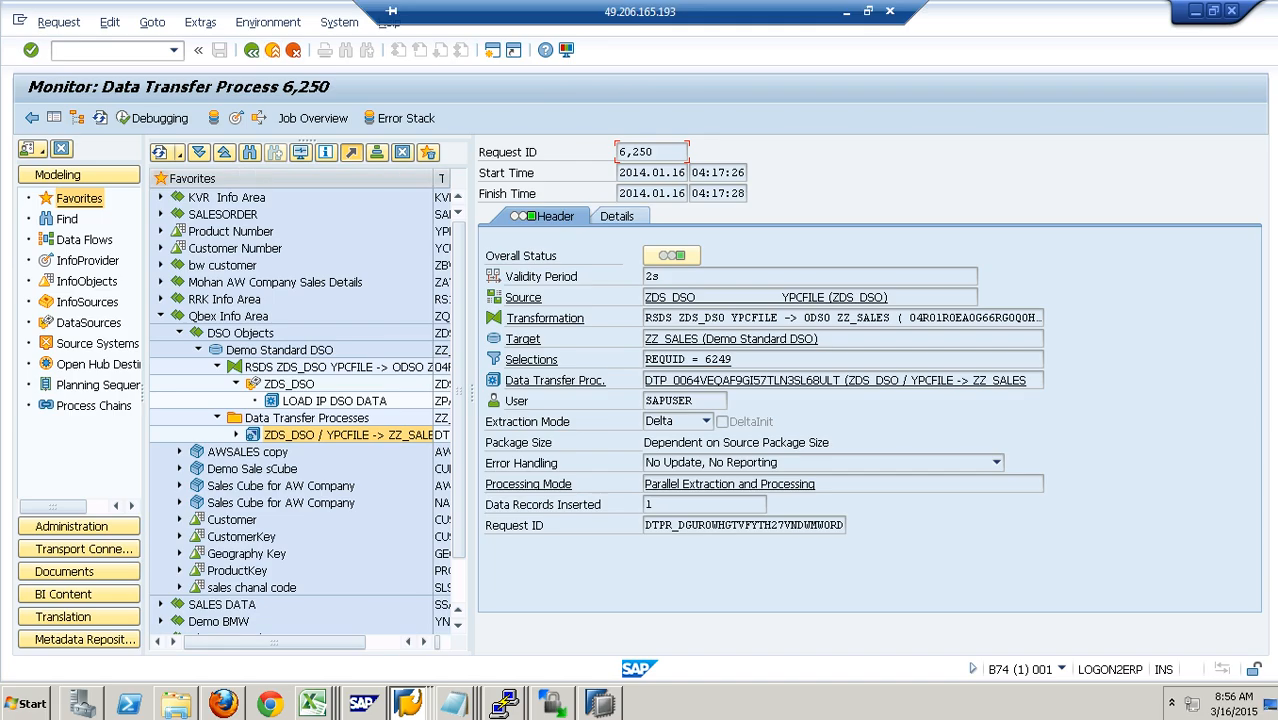
Step: Switch to the local DSO Document workbook and copy the Set 4 record: C100, 022013, EAST, 2500, INR
{"action": "left_click", "coordinate": [846, 11]}
{"action": "left_click_drag", "start_coordinate": [140, 386], "coordinate": [518, 383]}
{"action": "key", "text": "ctrl+c"}
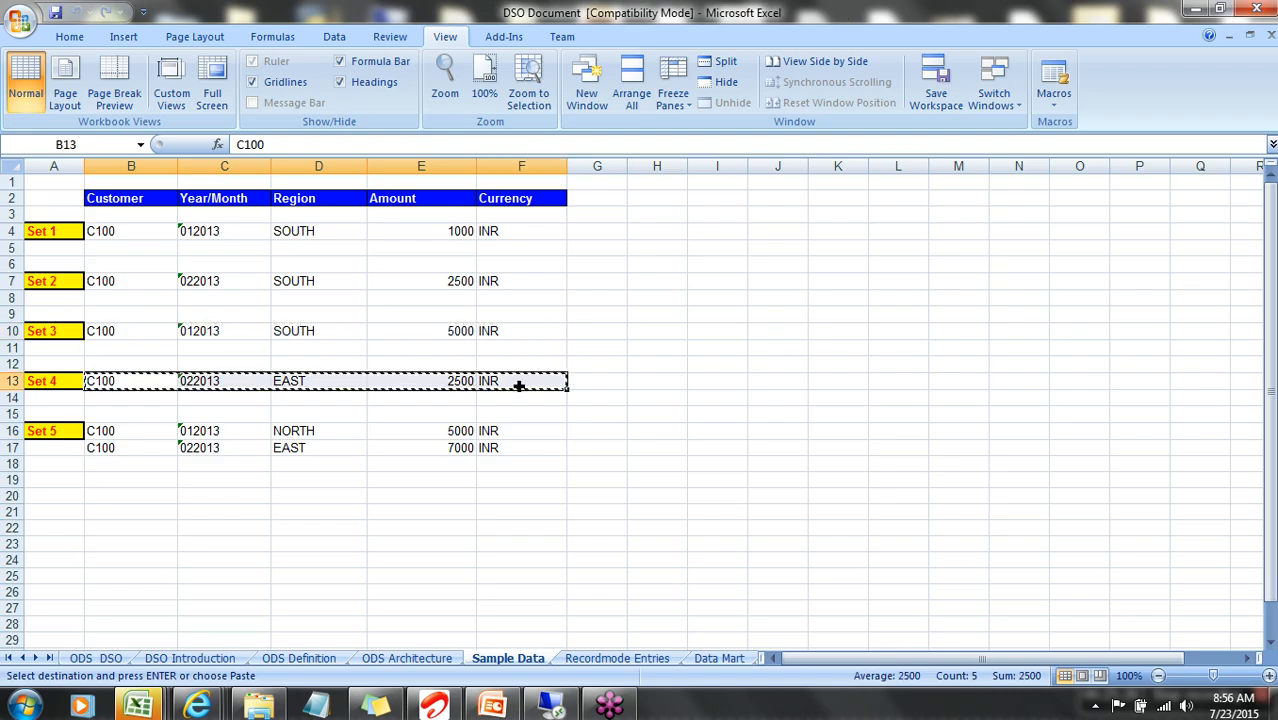
Step: In the remote session's DSODataFile, paste the copied record into row 2 and set its Year/Month to 201302
{"action": "left_click", "coordinate": [550, 705]}
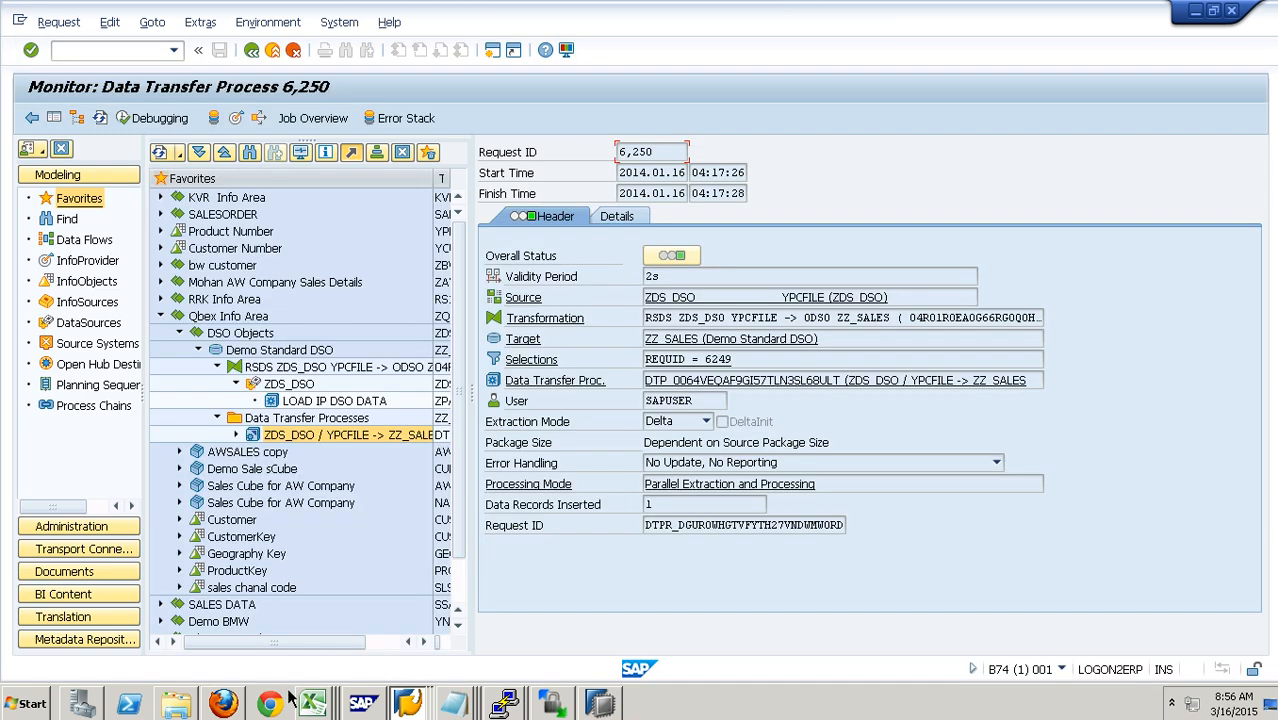
{"action": "left_click", "coordinate": [182, 706]}
{"action": "double_click", "coordinate": [243, 208]}
{"action": "left_click", "coordinate": [84, 232]}
{"action": "key", "text": "ctrl+v"}
{"action": "left_click", "coordinate": [120, 228]}
{"action": "type", "text": "2013"}
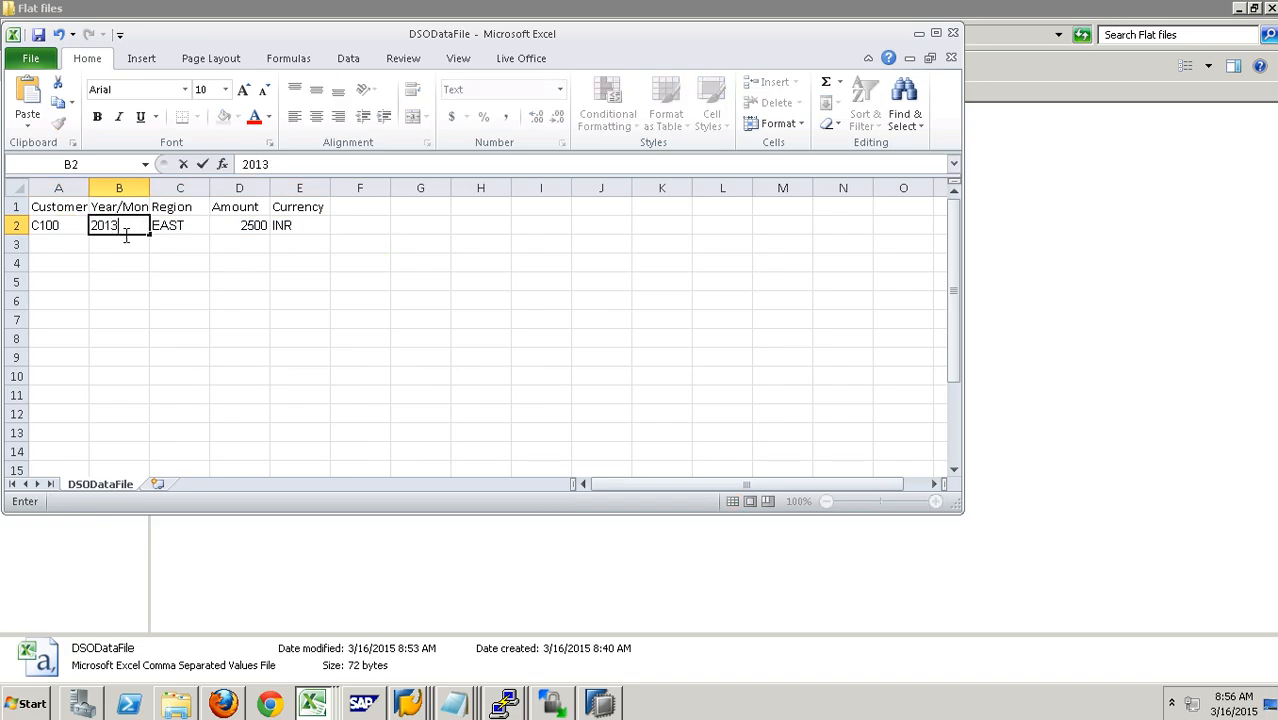
{"action": "type", "text": "02"}
{"action": "left_click", "coordinate": [181, 230]}
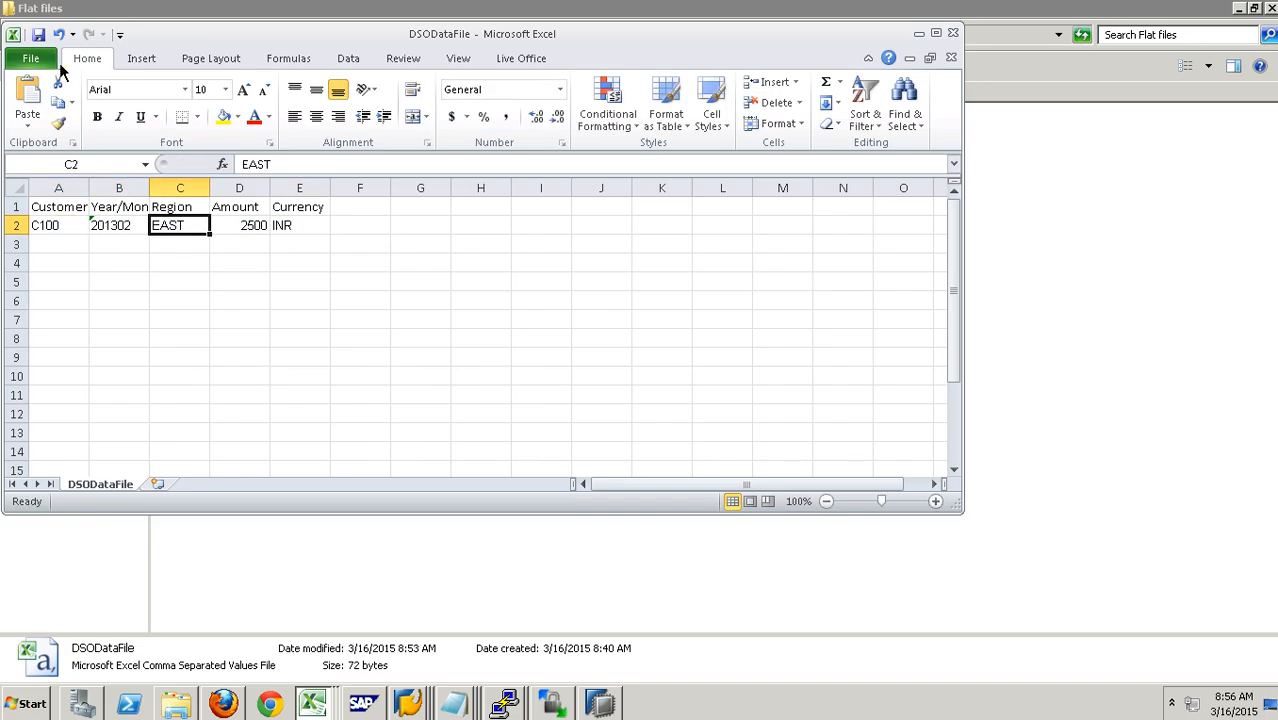
Step: Save DSODataFile keeping the CSV format, close it, and switch back to the SAP window
{"action": "left_click", "coordinate": [38, 34]}
{"action": "left_click", "coordinate": [570, 410]}
{"action": "left_click", "coordinate": [952, 33]}
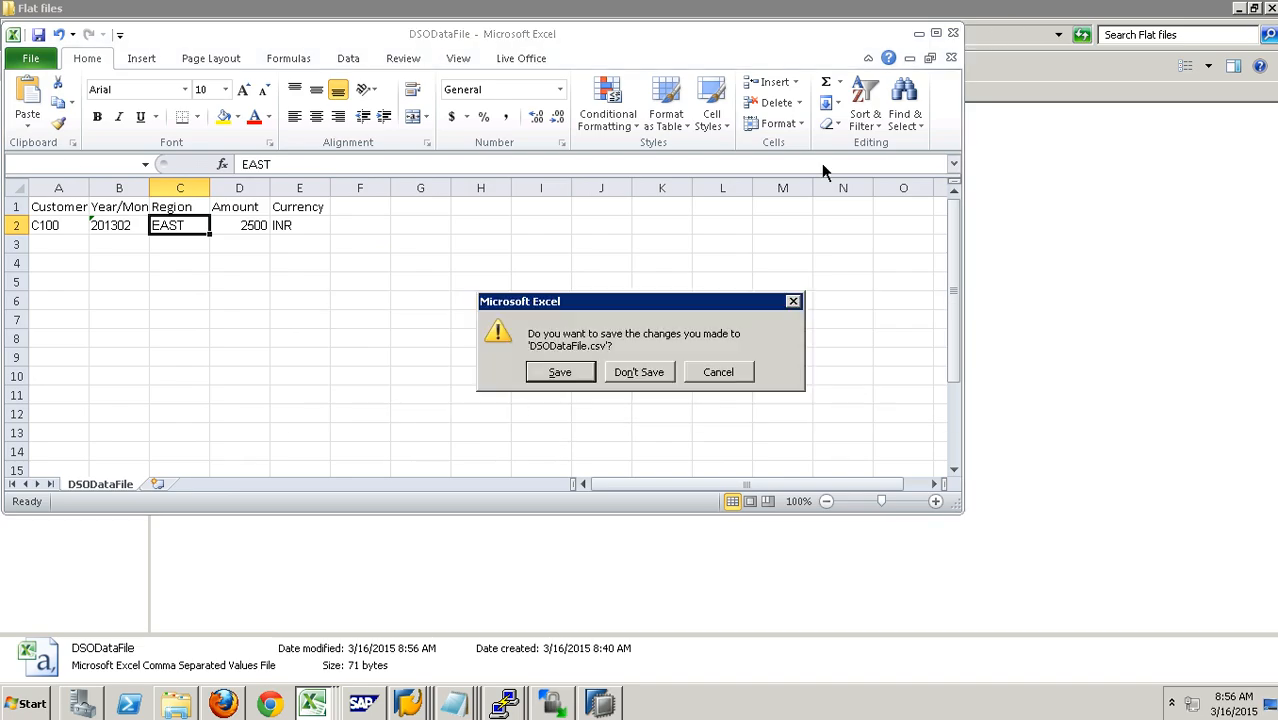
{"action": "left_click", "coordinate": [558, 375]}
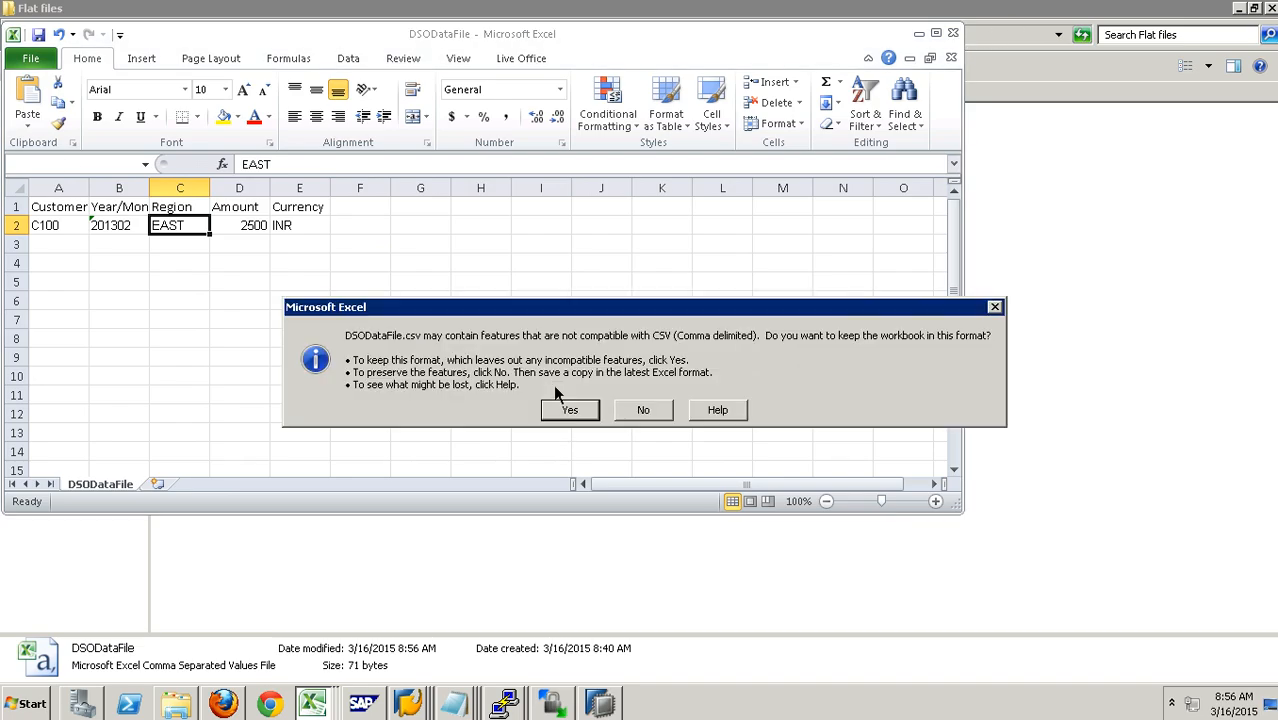
{"action": "left_click", "coordinate": [570, 410]}
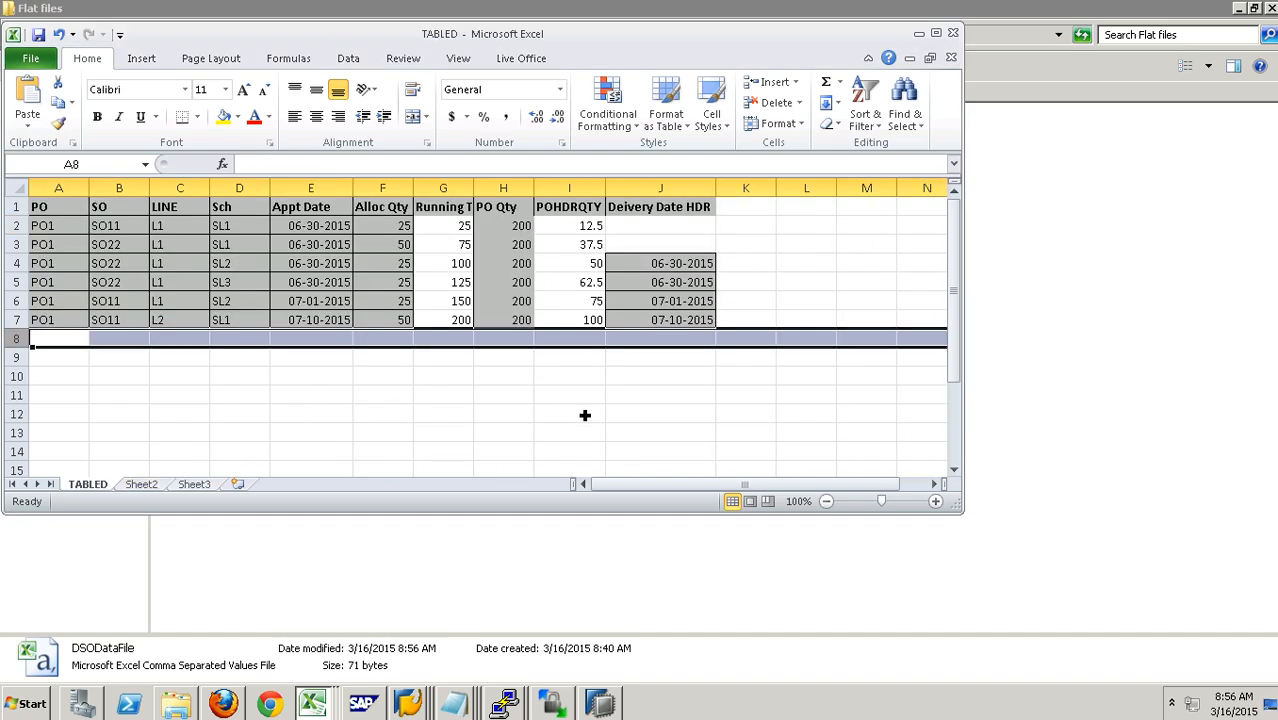
{"action": "left_click", "coordinate": [409, 702]}
{"action": "left_click", "coordinate": [404, 597]}
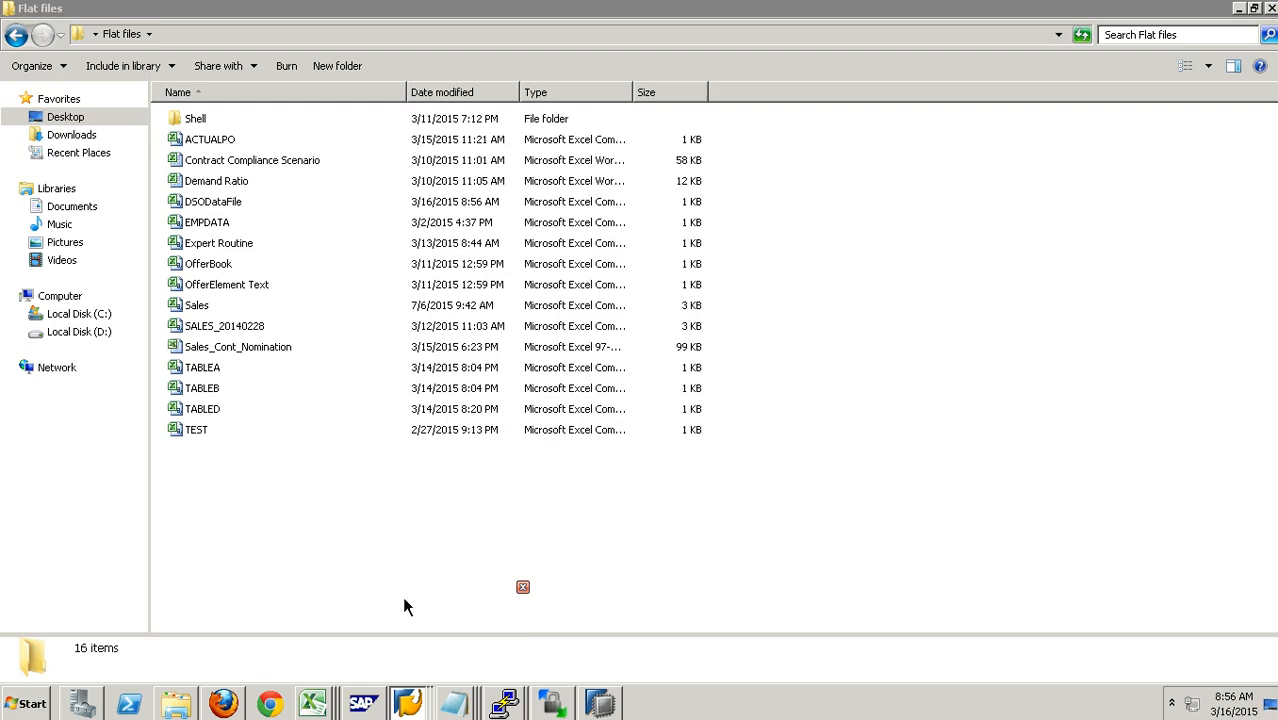
Step: Start the LOAD IP DSO DATA InfoPackage immediately, check its latest load in the monitor, and return to the Modeling tree
{"action": "left_click", "coordinate": [276, 54]}
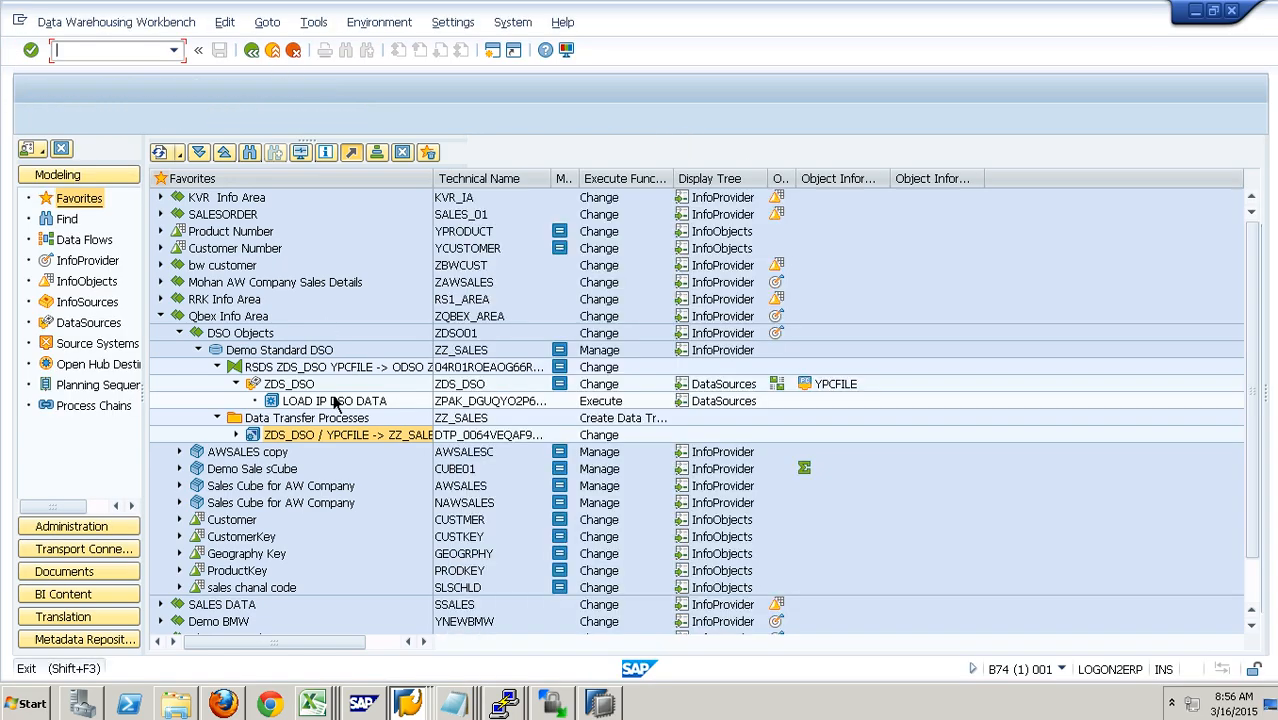
{"action": "double_click", "coordinate": [337, 401]}
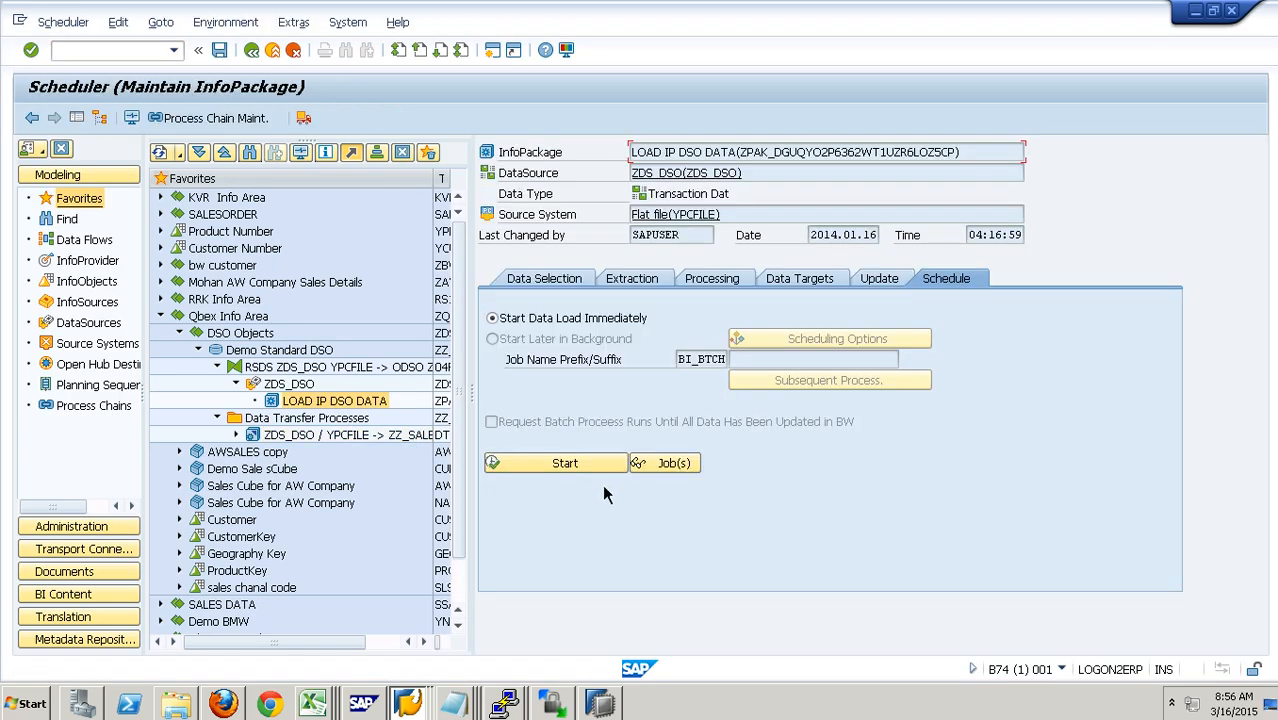
{"action": "left_click", "coordinate": [597, 470]}
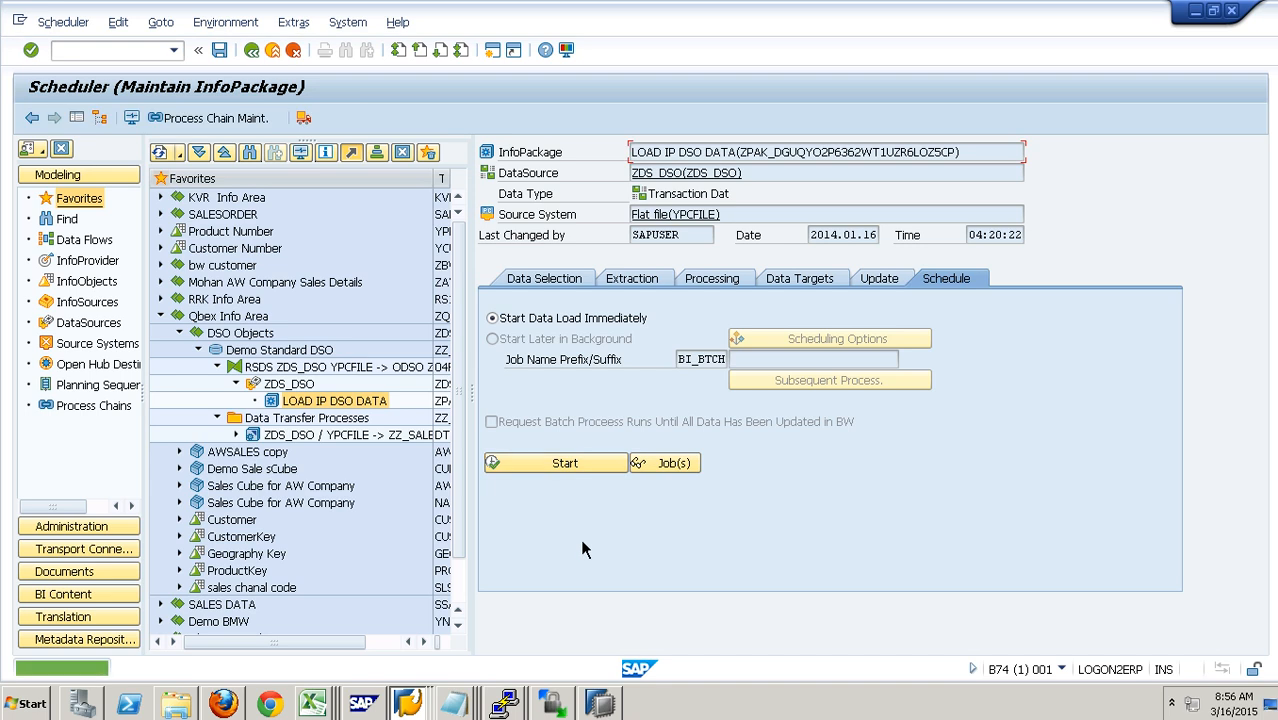
{"action": "left_click", "coordinate": [131, 118]}
{"action": "left_click", "coordinate": [276, 305]}
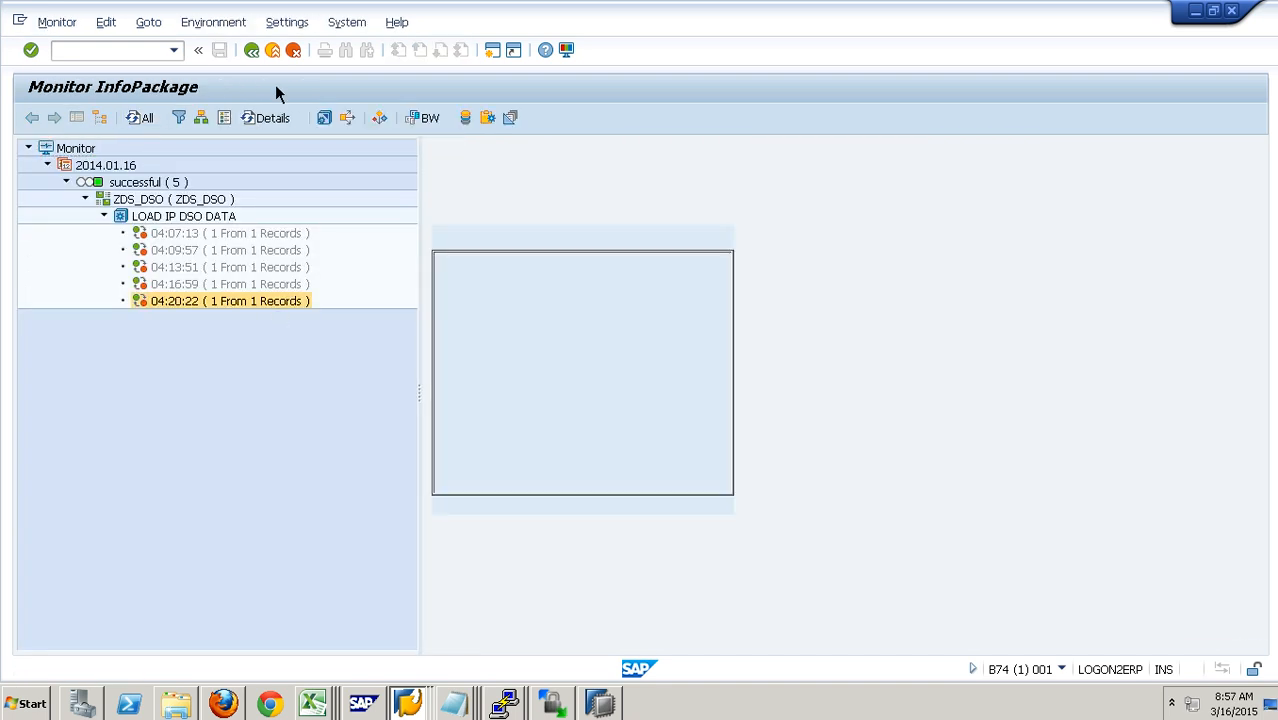
{"action": "left_click", "coordinate": [275, 55]}
{"action": "left_click", "coordinate": [277, 60]}
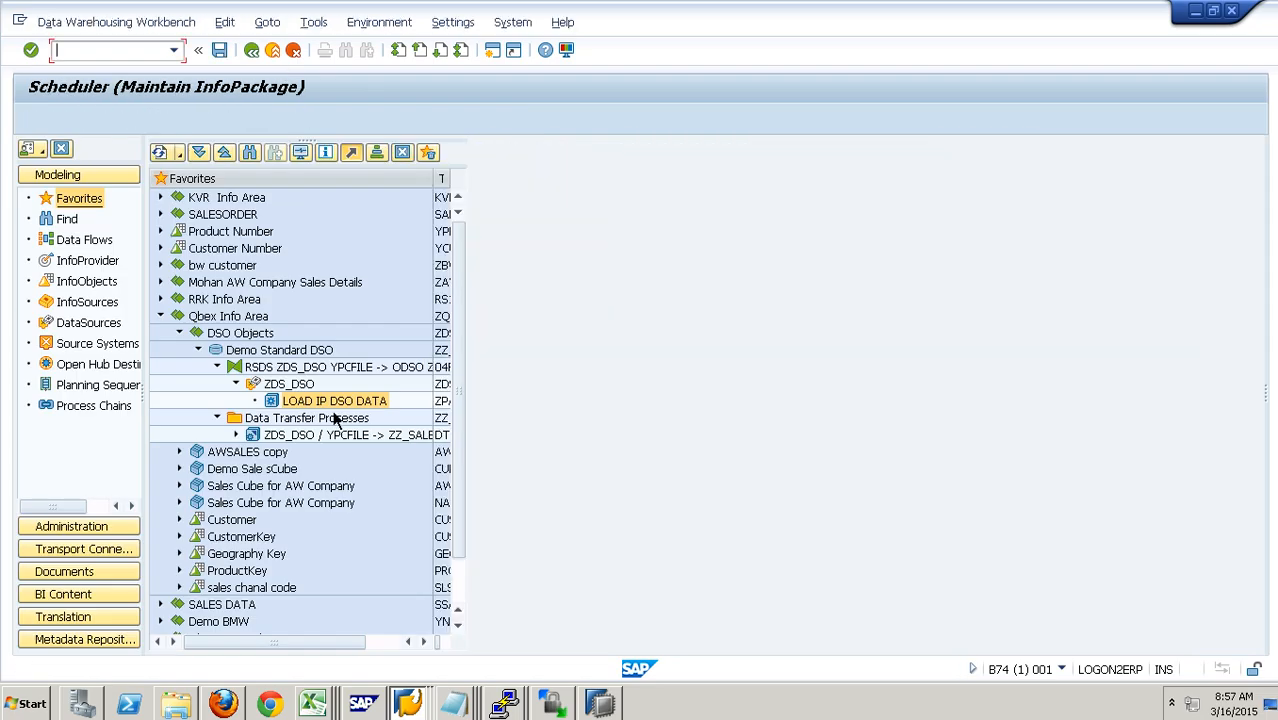
Step: Display the PSA data of request 6252 for DataSource ZDS_DSO, check the record's region, and close the PSA request list
{"action": "right_click", "coordinate": [304, 384]}
{"action": "left_click", "coordinate": [391, 562]}
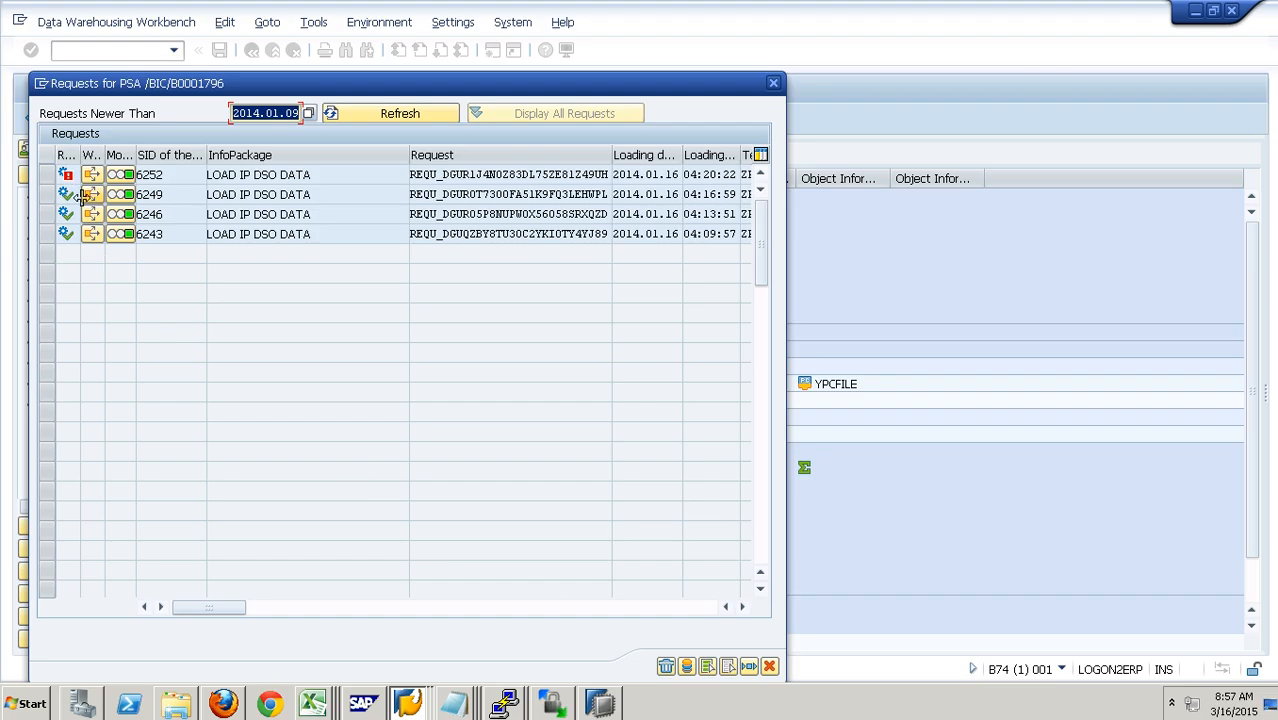
{"action": "left_click", "coordinate": [64, 186]}
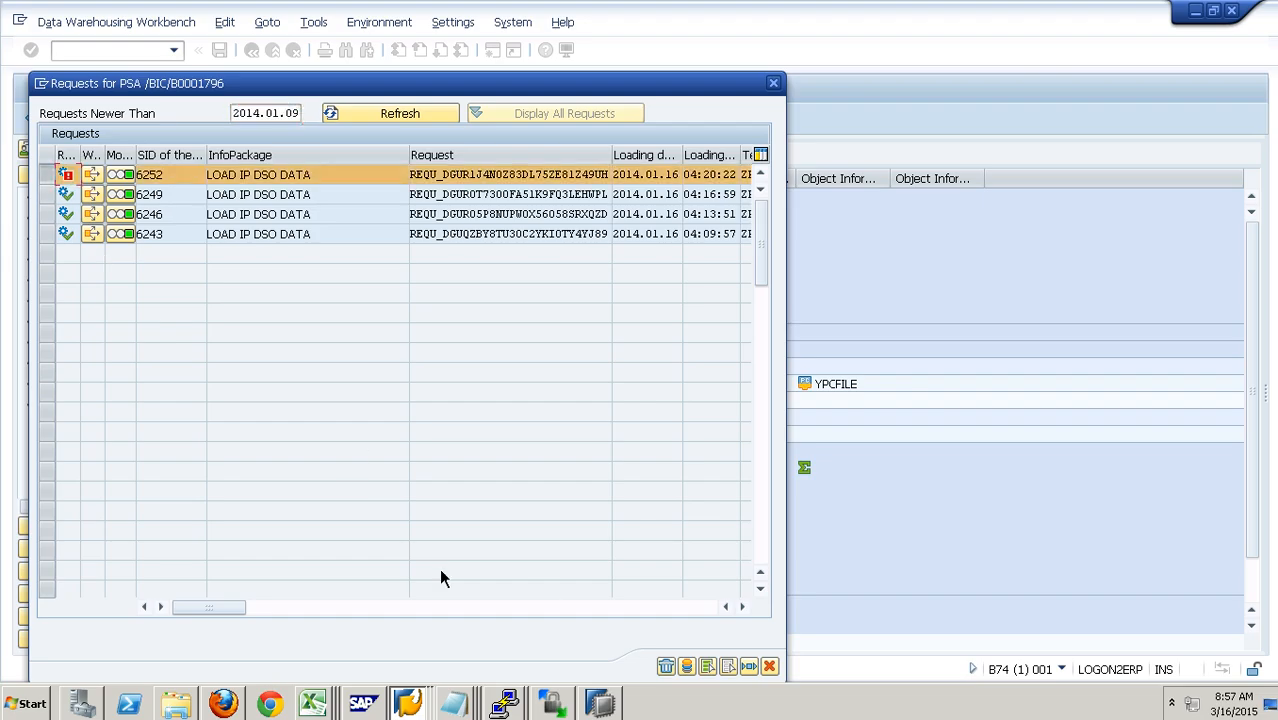
{"action": "left_click", "coordinate": [688, 668]}
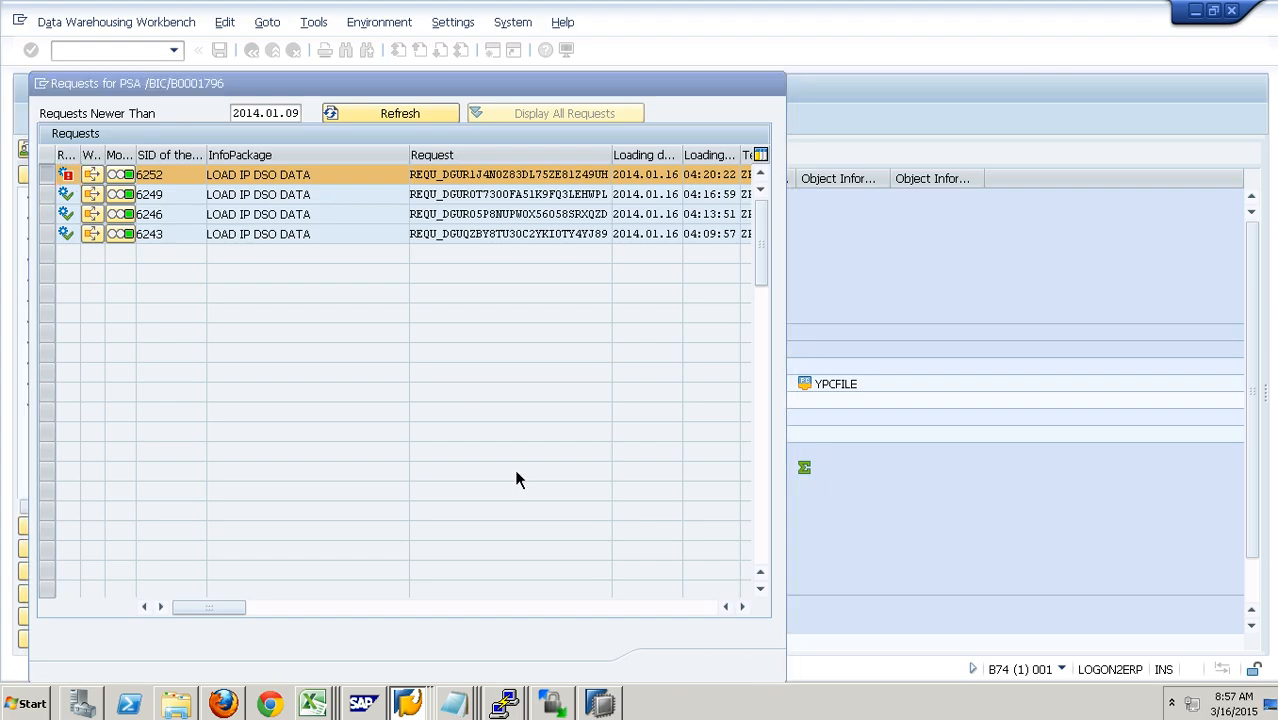
{"action": "key", "text": "Return"}
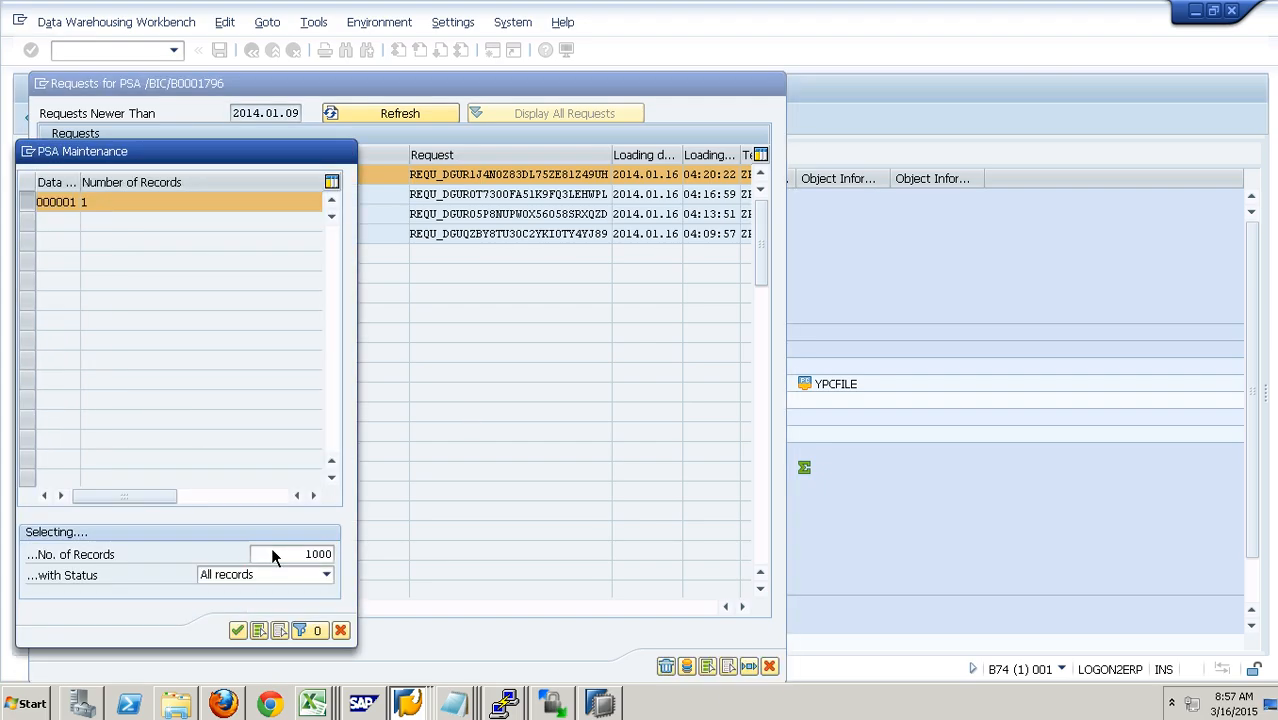
{"action": "left_click", "coordinate": [384, 180]}
{"action": "left_click", "coordinate": [350, 181]}
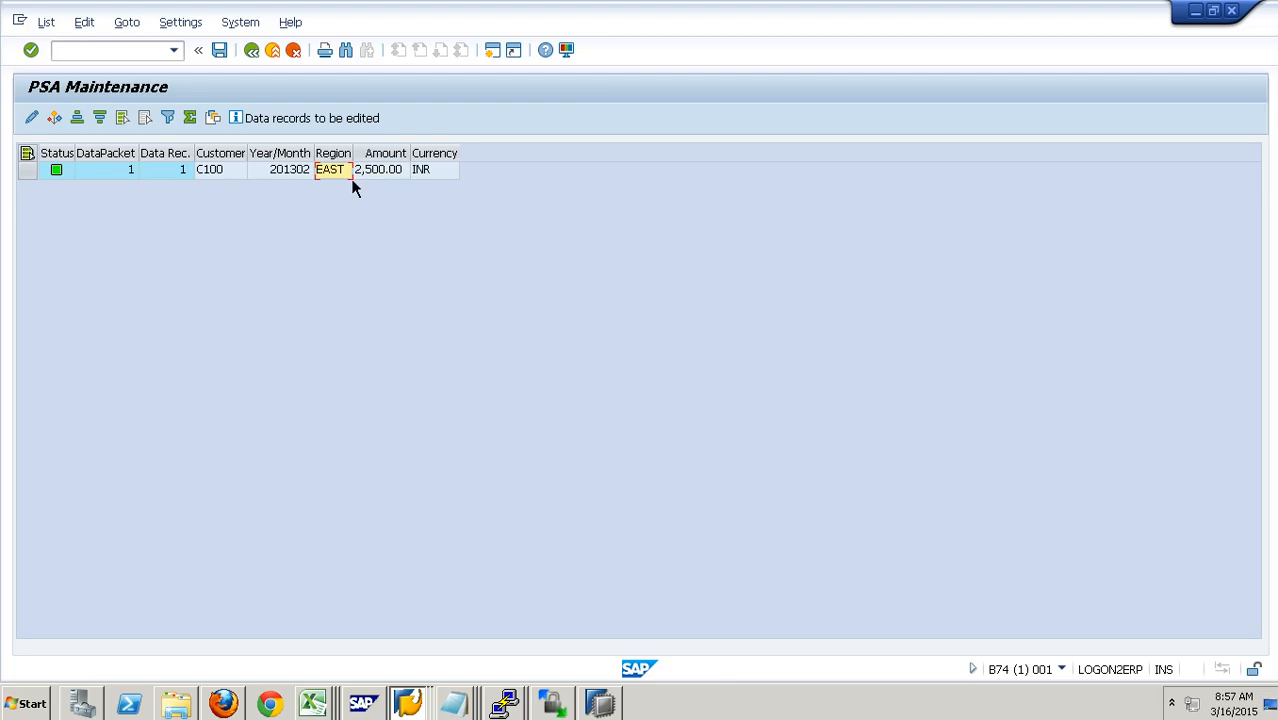
{"action": "left_click", "coordinate": [273, 50]}
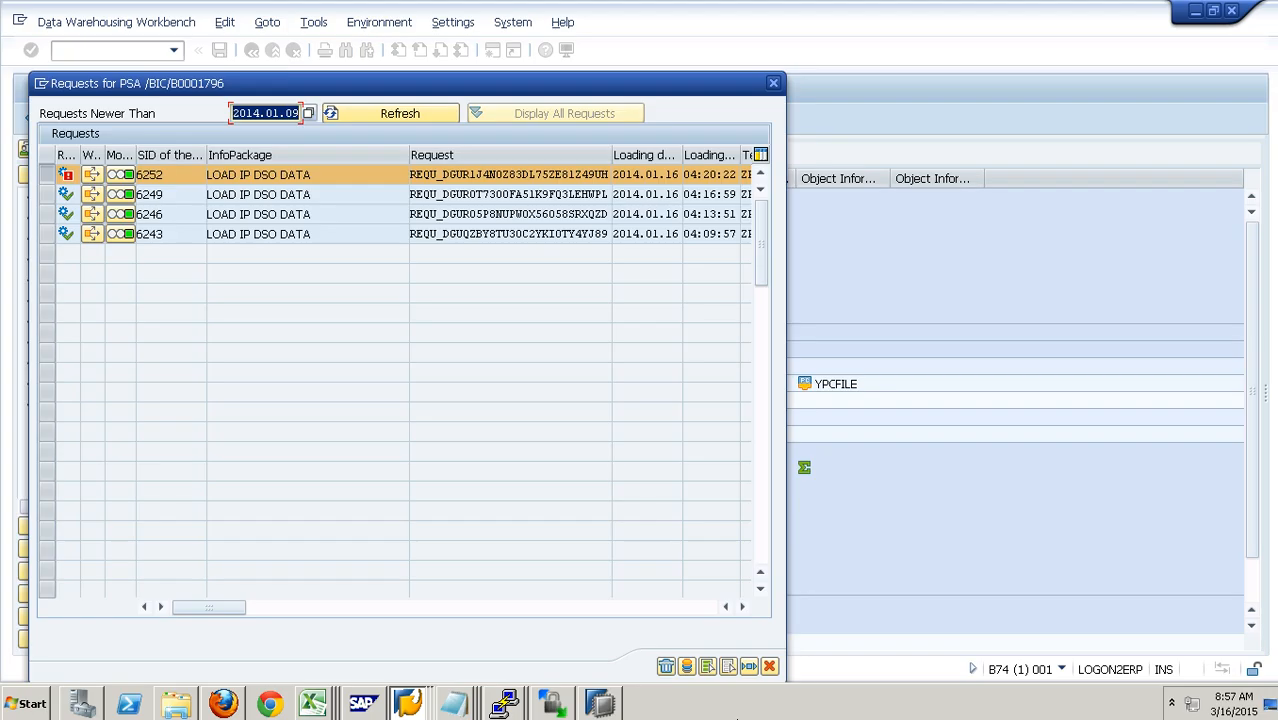
{"action": "left_click", "coordinate": [769, 666]}
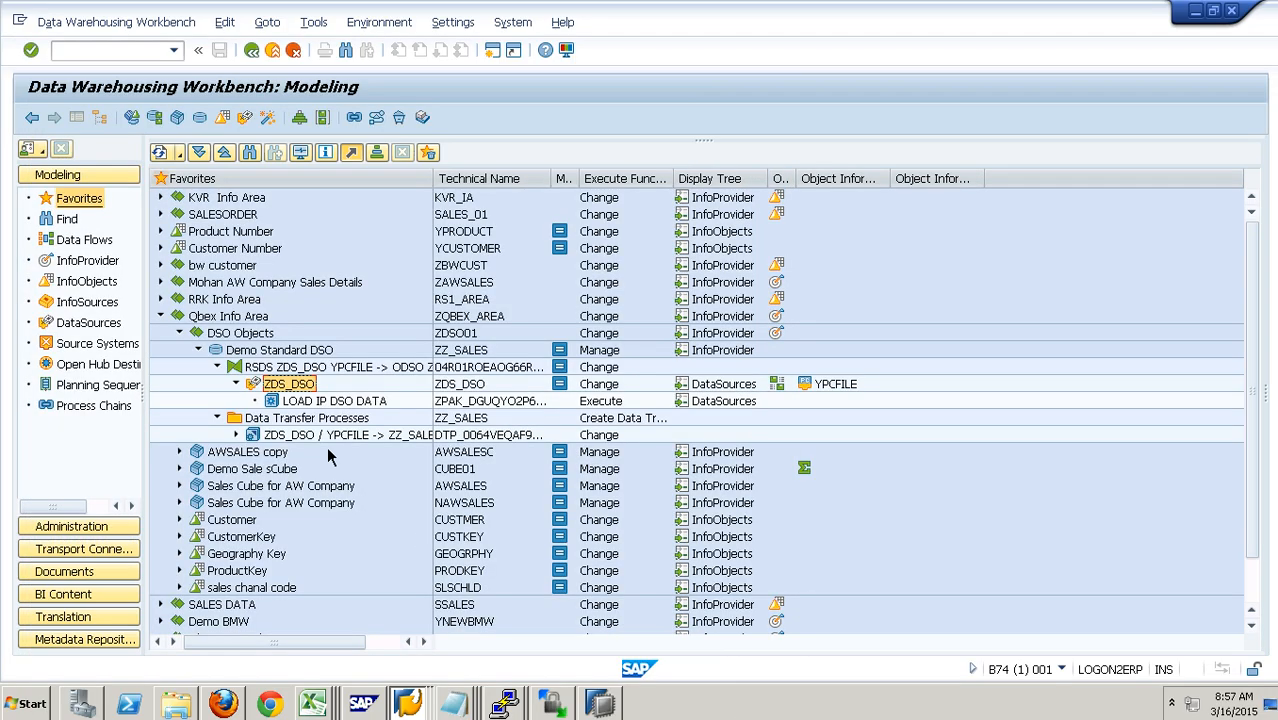
Step: Execute the data transfer process ZDS_DSO / YPCFILE -> ZZ_SALES and display its request monitor
{"action": "double_click", "coordinate": [326, 438]}
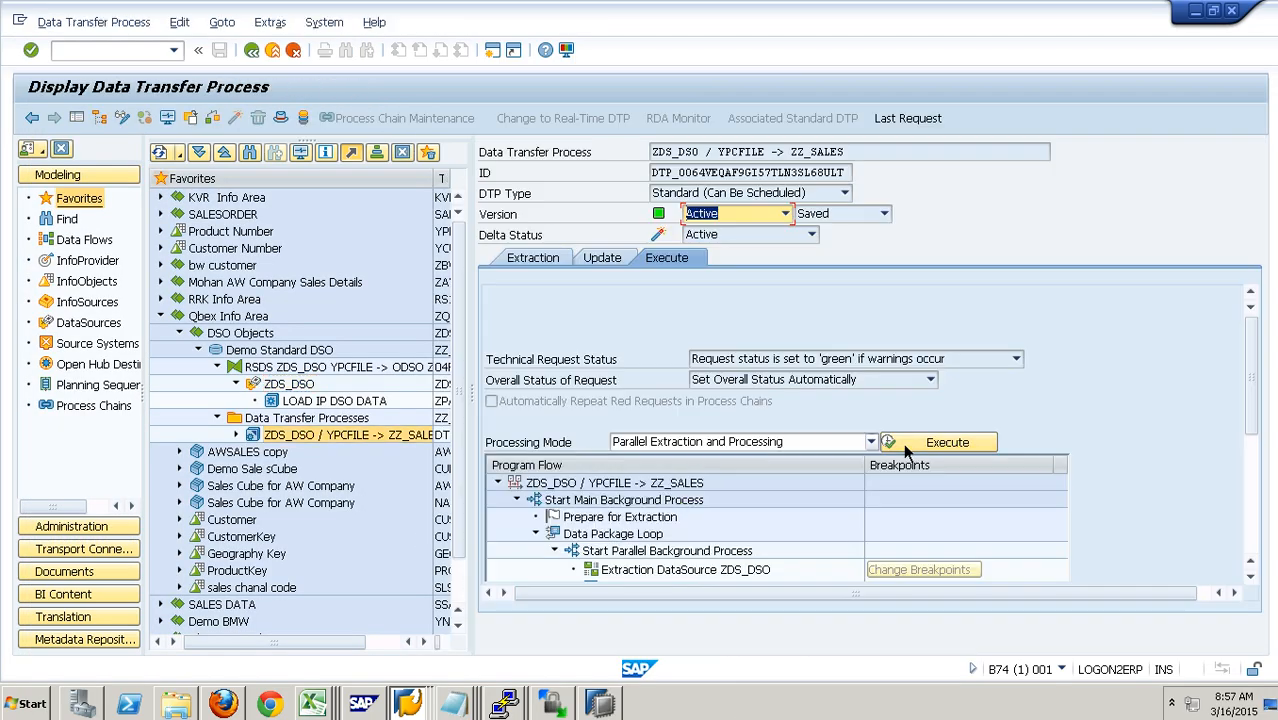
{"action": "left_click", "coordinate": [932, 448]}
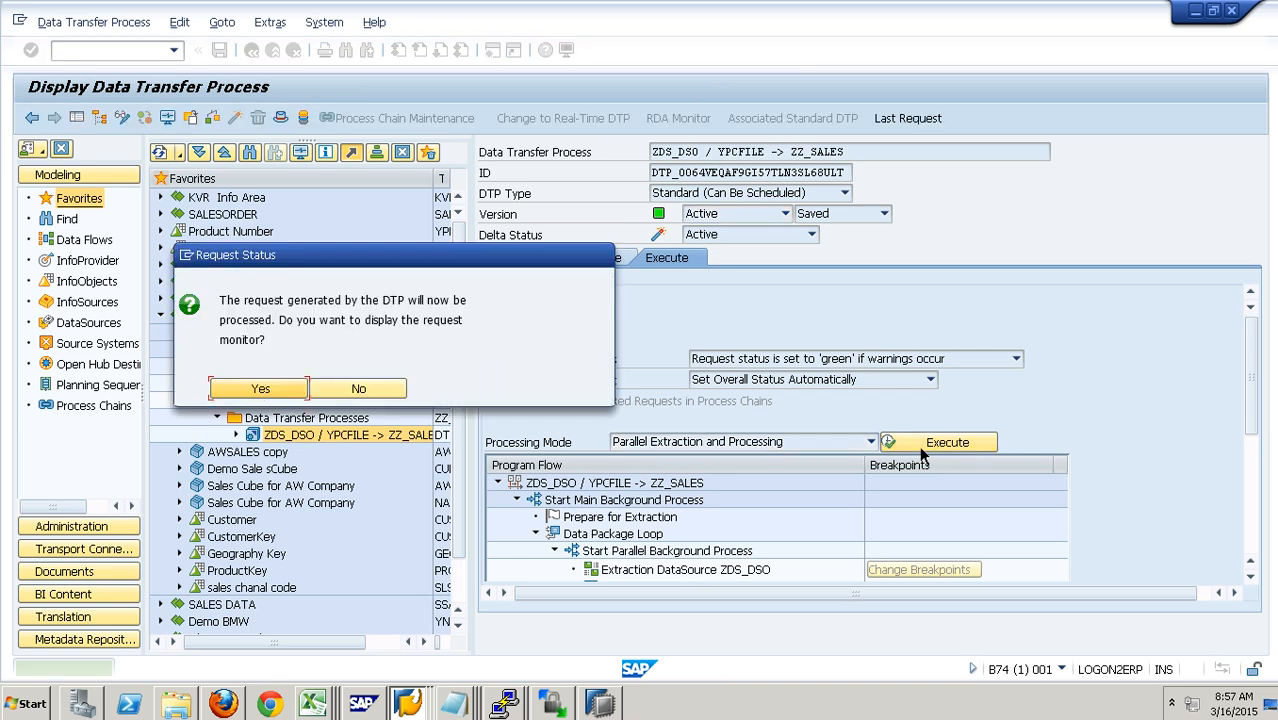
{"action": "left_click", "coordinate": [262, 388]}
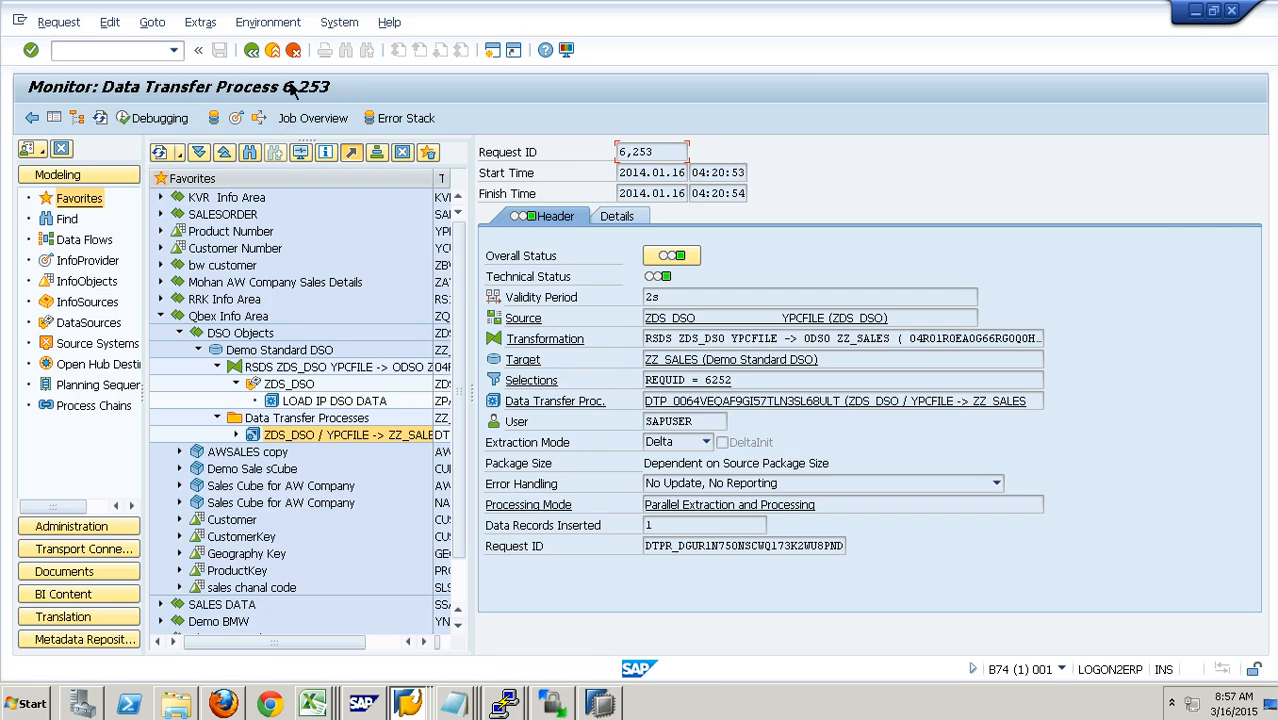
Step: Open the management of ZZ_SALES and check request 6253 for an activation ID and a generated PSA request number
{"action": "left_click", "coordinate": [243, 118]}
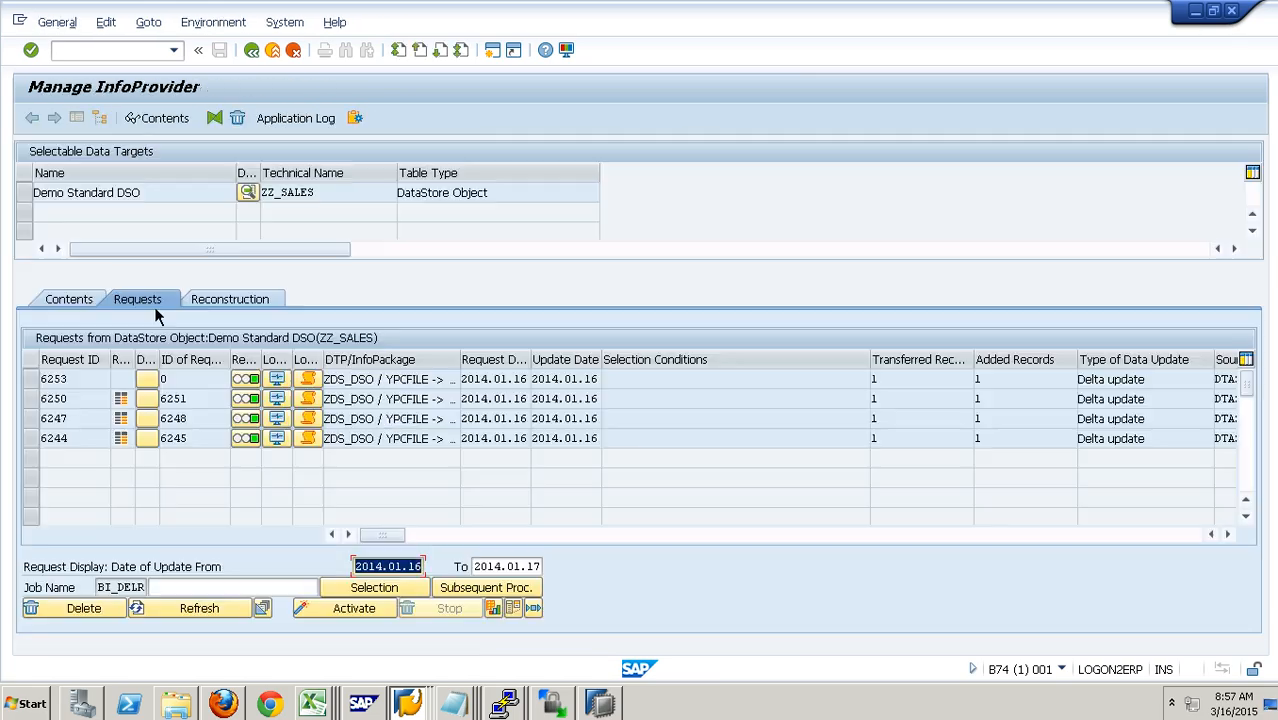
{"action": "left_click", "coordinate": [98, 380]}
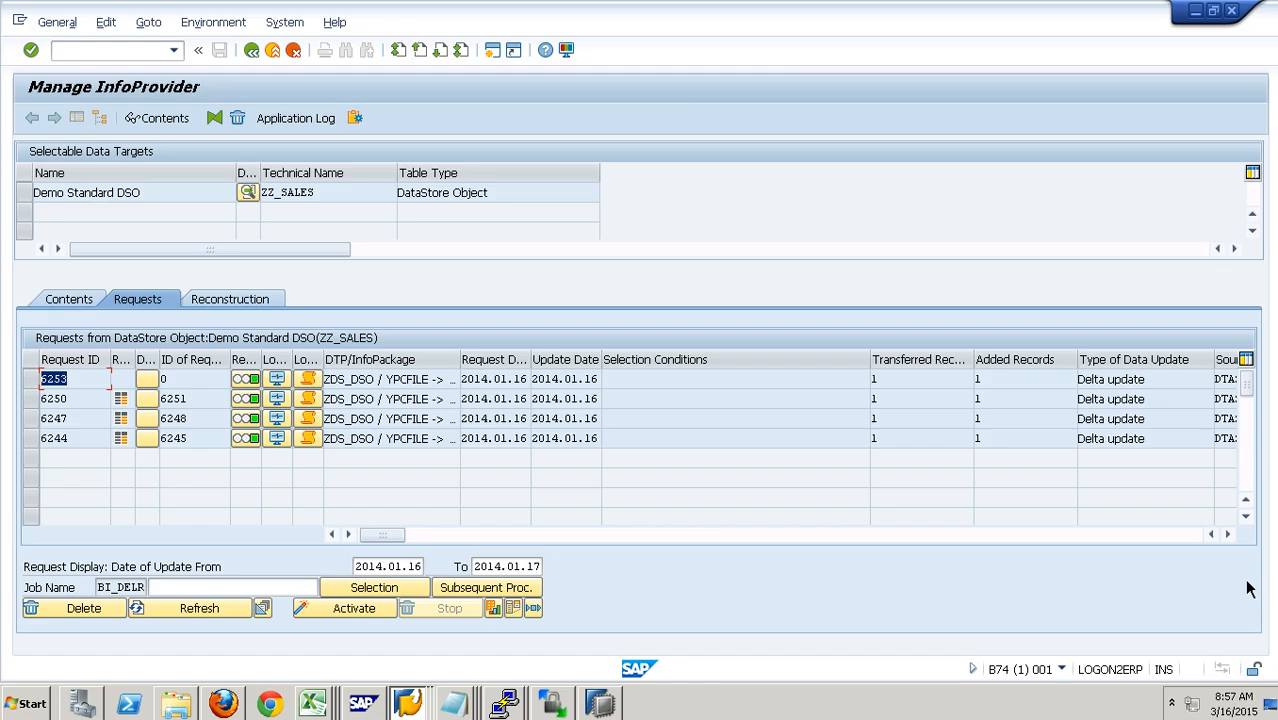
{"action": "left_click", "coordinate": [1229, 535]}
{"action": "left_click", "coordinate": [1229, 535]}
{"action": "left_click_drag", "start_coordinate": [1238, 545], "coordinate": [1199, 550]}
{"action": "left_click", "coordinate": [1213, 537]}
{"action": "left_click", "coordinate": [1213, 537]}
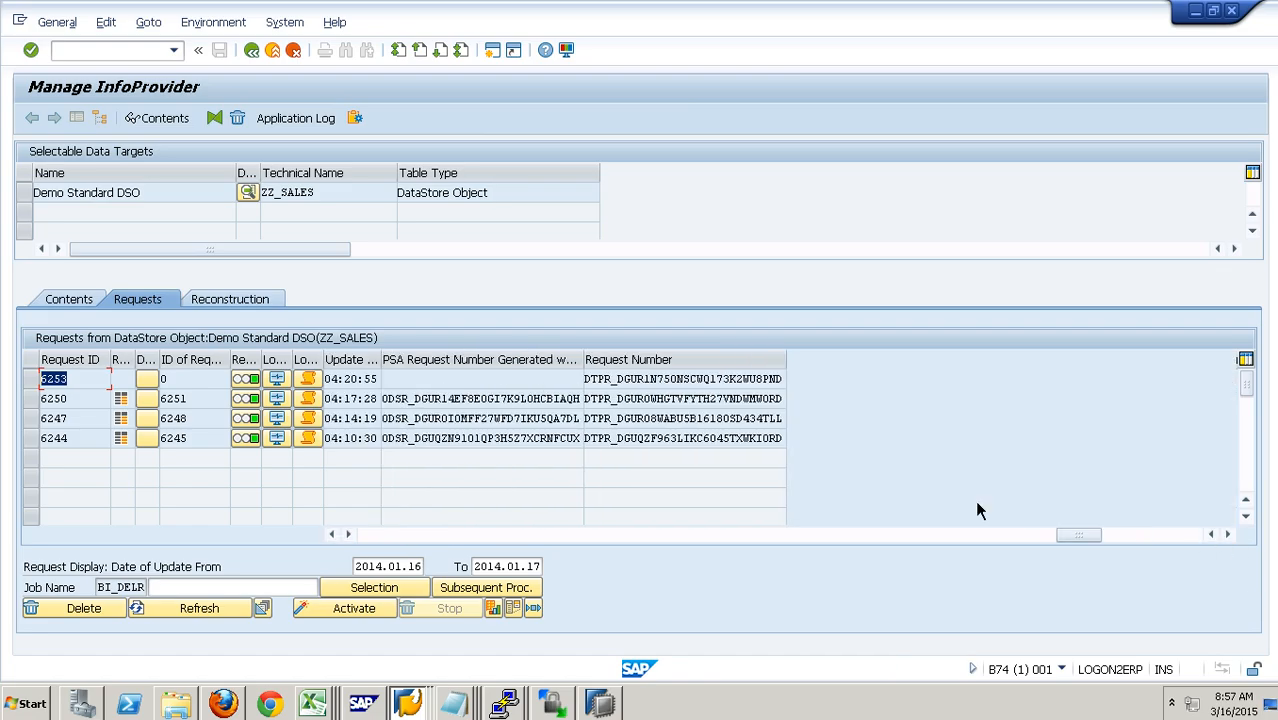
{"action": "left_click", "coordinate": [519, 386]}
{"action": "left_click", "coordinate": [170, 382]}
{"action": "left_click", "coordinate": [502, 380]}
{"action": "left_click", "coordinate": [186, 400]}
{"action": "left_click", "coordinate": [187, 387]}
Step: Display the new data table of ZZ_SALES with the record of request 6253 and return to the DSO contents
{"action": "left_click", "coordinate": [90, 302]}
{"action": "left_click", "coordinate": [189, 567]}
{"action": "key", "text": "F8"}
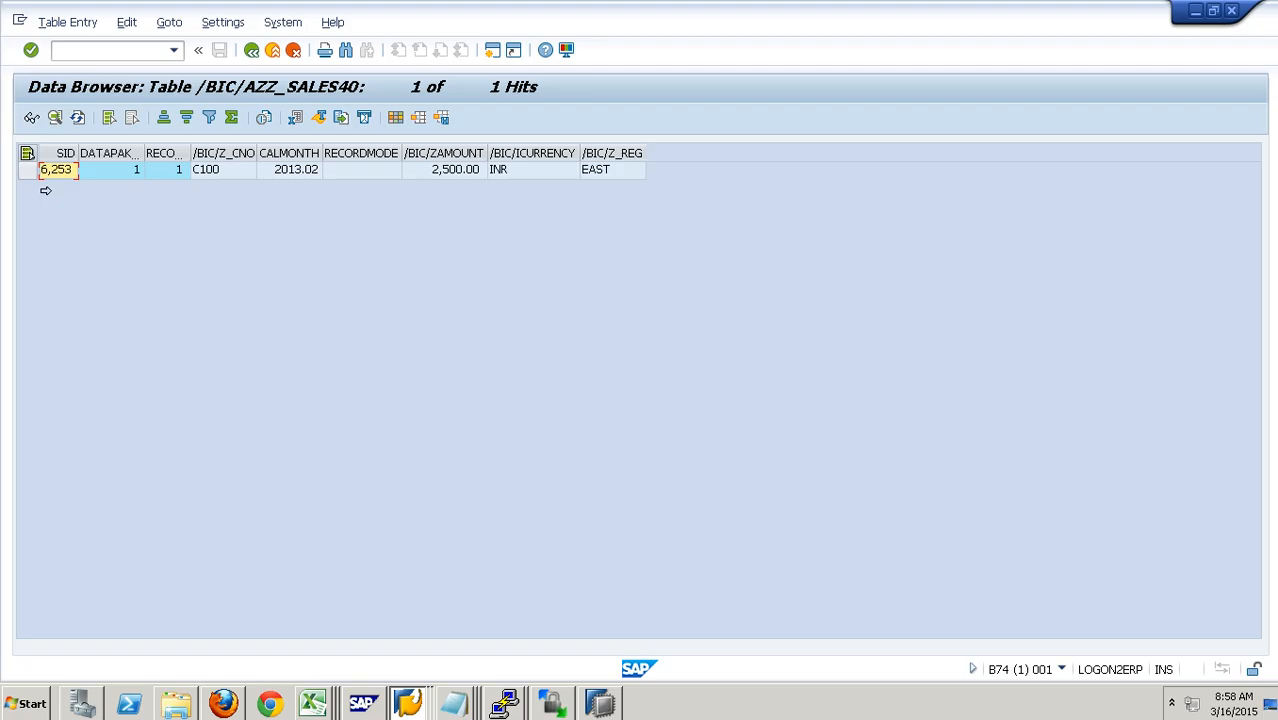
{"action": "left_click", "coordinate": [281, 60]}
{"action": "left_click", "coordinate": [281, 60]}
Step: Display the active data table of ZZ_SALES, check the region of the 2013.02 record, and return to the DSO contents
{"action": "left_click", "coordinate": [335, 573]}
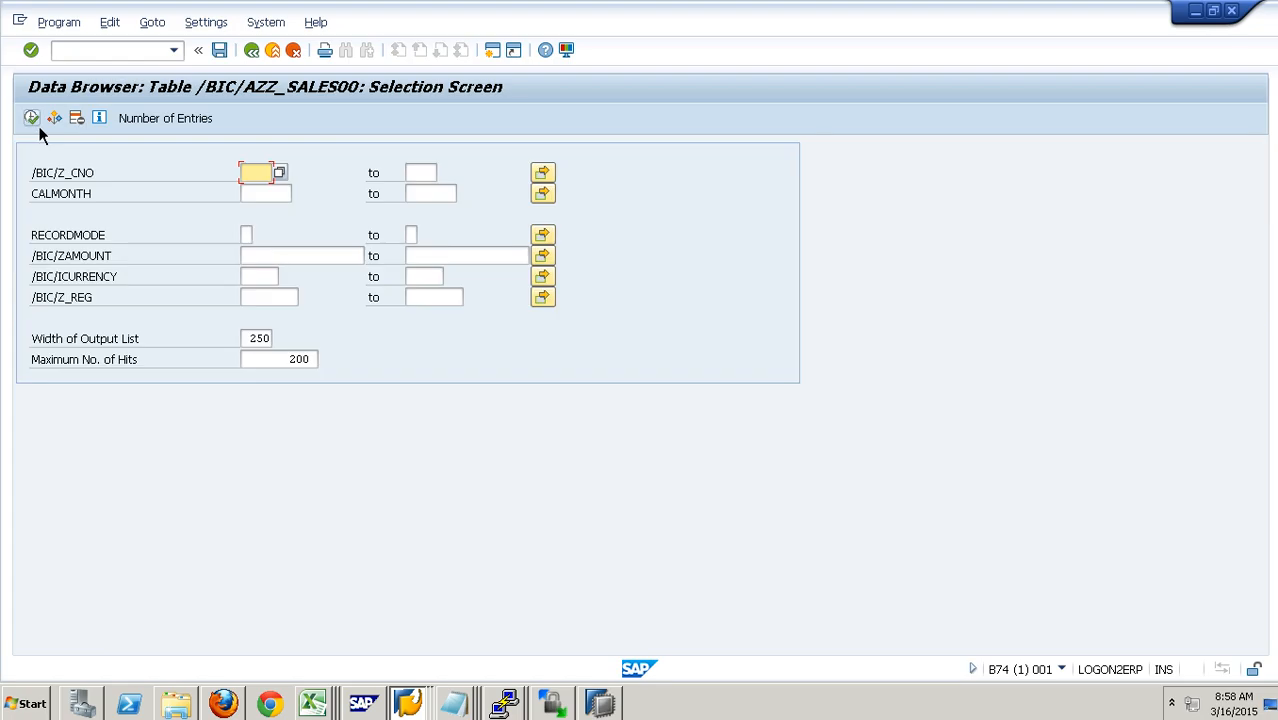
{"action": "left_click", "coordinate": [32, 118]}
{"action": "left_click", "coordinate": [464, 190]}
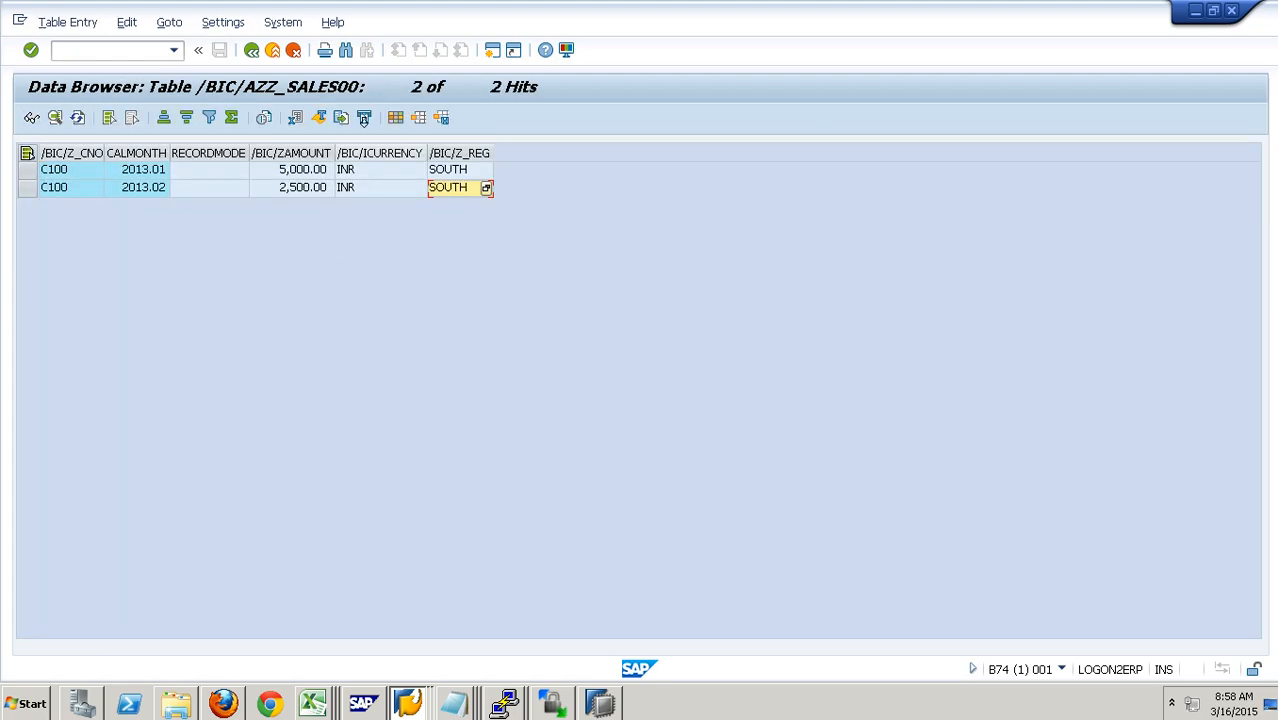
{"action": "left_click", "coordinate": [286, 66]}
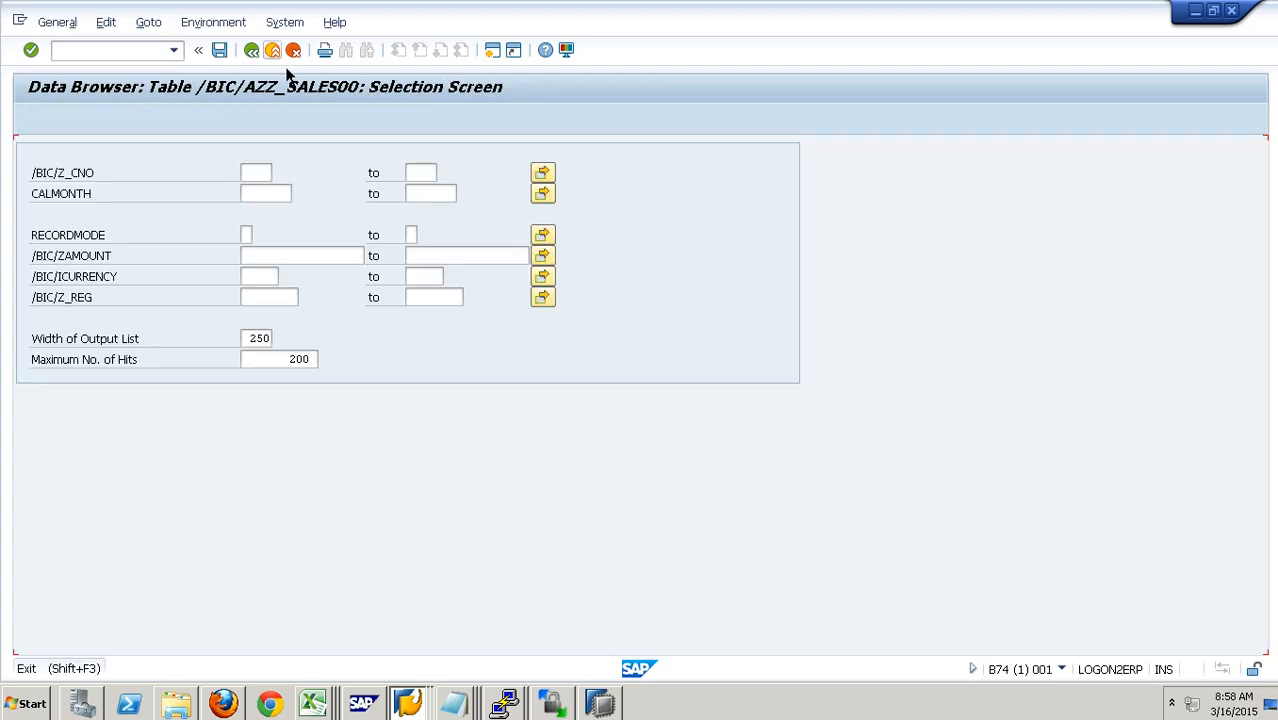
{"action": "left_click", "coordinate": [286, 66]}
Step: Display the change log table entries of ZZ_SALES and return to the DSO contents
{"action": "left_click", "coordinate": [423, 570]}
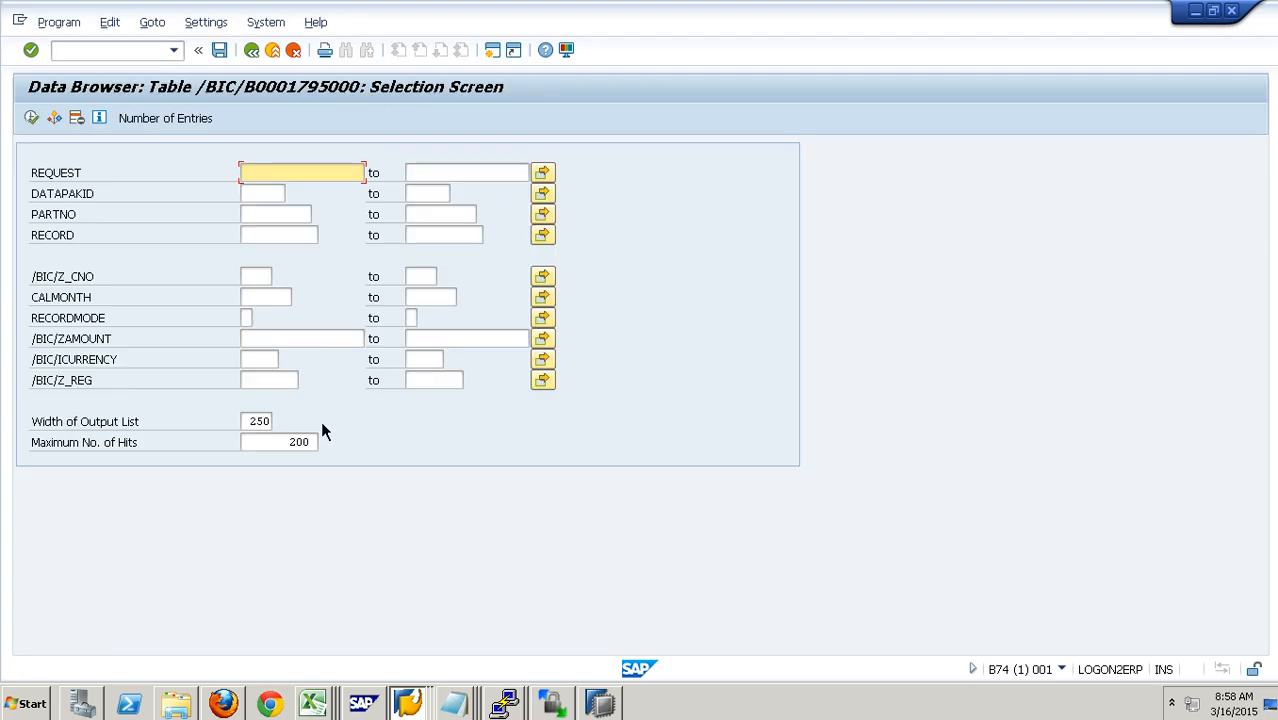
{"action": "key", "text": "F8"}
{"action": "left_click", "coordinate": [287, 58]}
{"action": "left_click", "coordinate": [286, 57]}
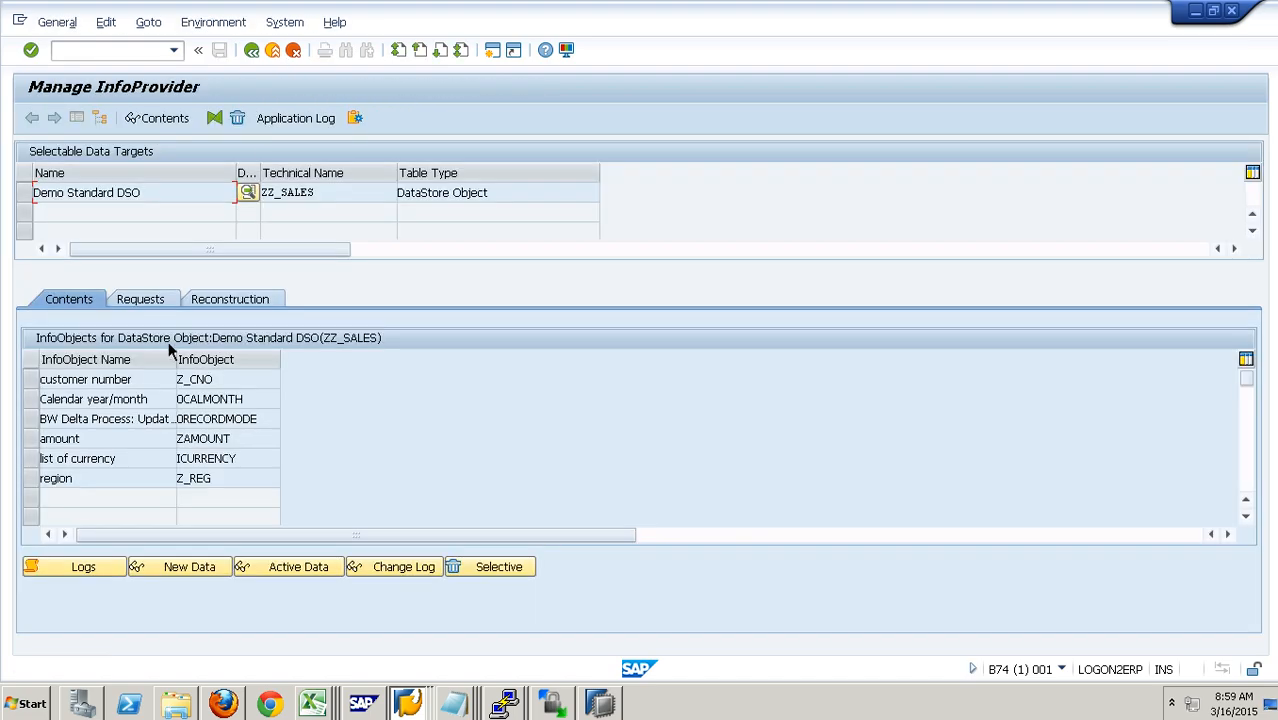
Step: Select request 6253 of ZZ_SALES and start its activation
{"action": "left_click", "coordinate": [155, 299]}
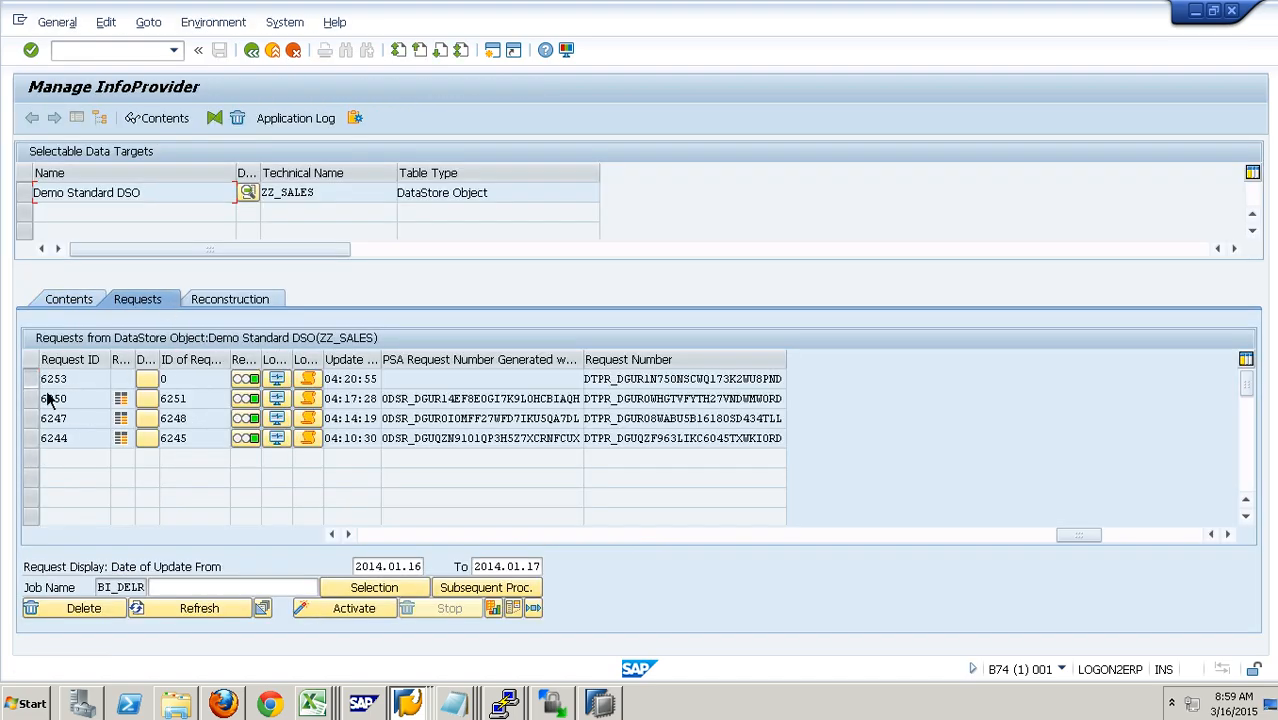
{"action": "left_click", "coordinate": [52, 380]}
{"action": "left_click", "coordinate": [316, 611]}
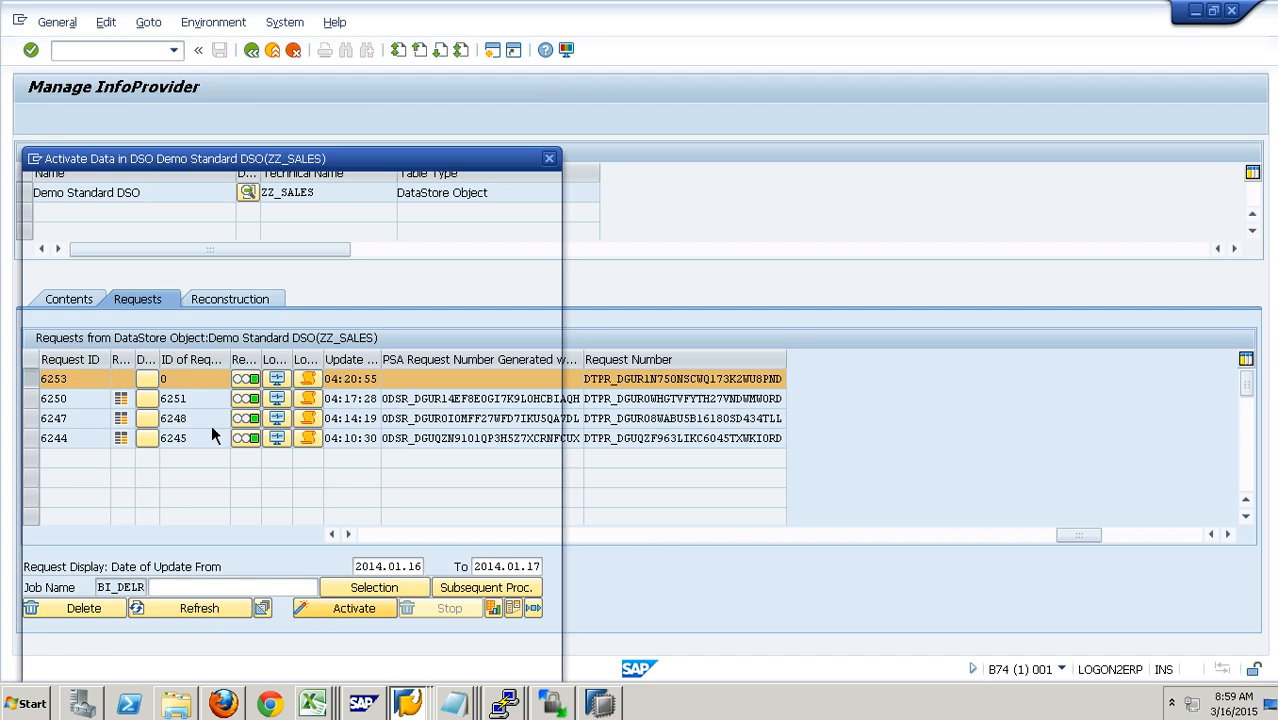
{"action": "left_click_drag", "start_coordinate": [224, 158], "coordinate": [275, 85]}
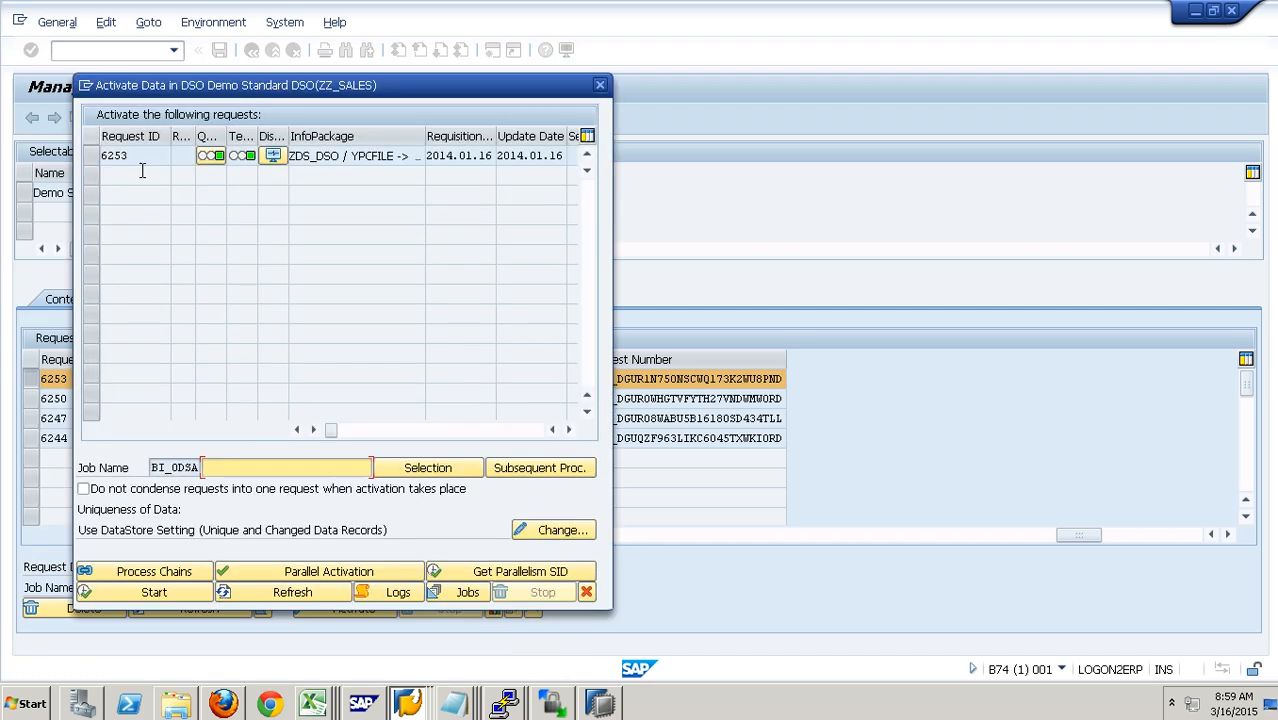
{"action": "left_click", "coordinate": [112, 160]}
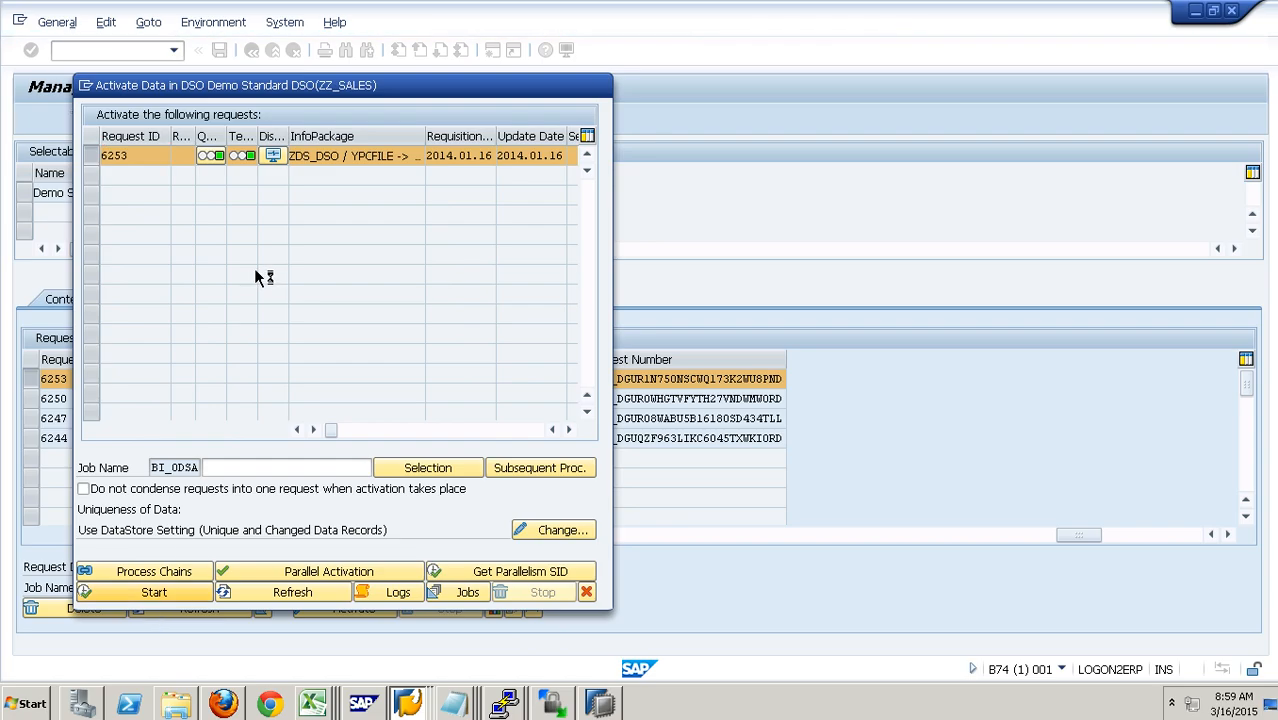
Step: Refresh the activation status, close the activation dialog, and update the request list to check request 6253's generated PSA request number
{"action": "left_click", "coordinate": [280, 592]}
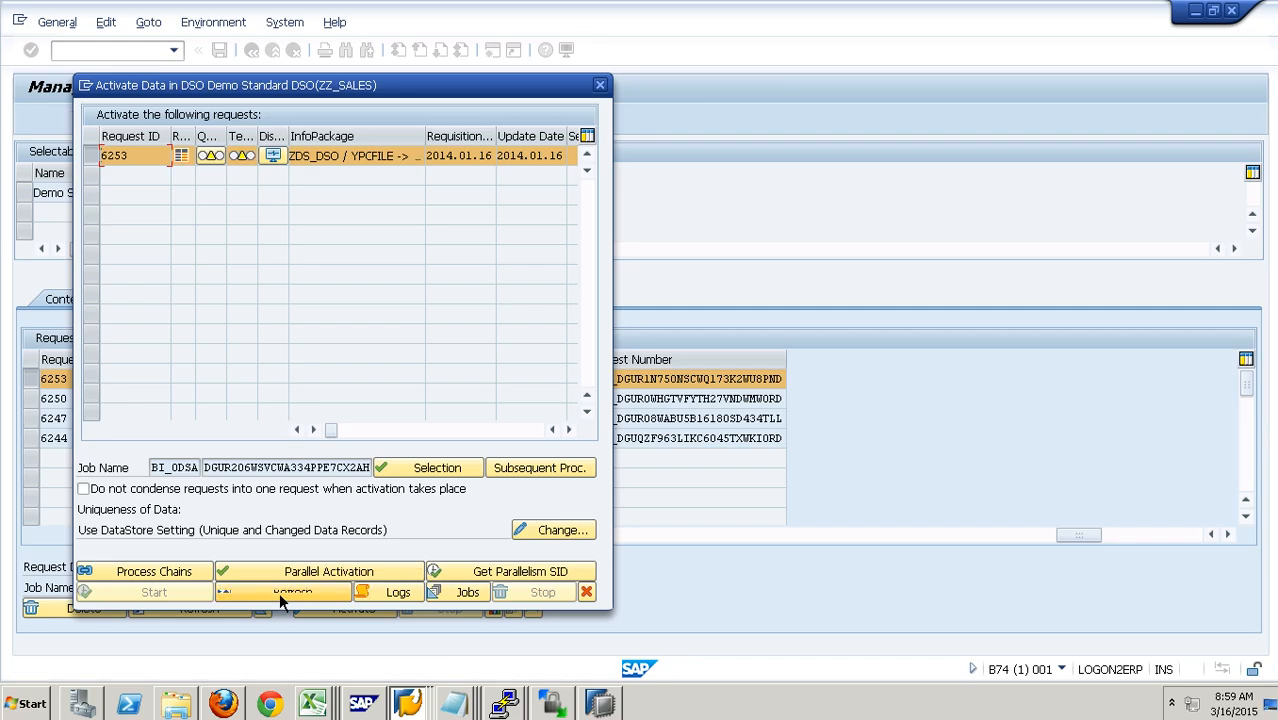
{"action": "left_click", "coordinate": [292, 594]}
{"action": "left_click", "coordinate": [300, 598]}
{"action": "left_click", "coordinate": [300, 592]}
{"action": "left_click", "coordinate": [586, 592]}
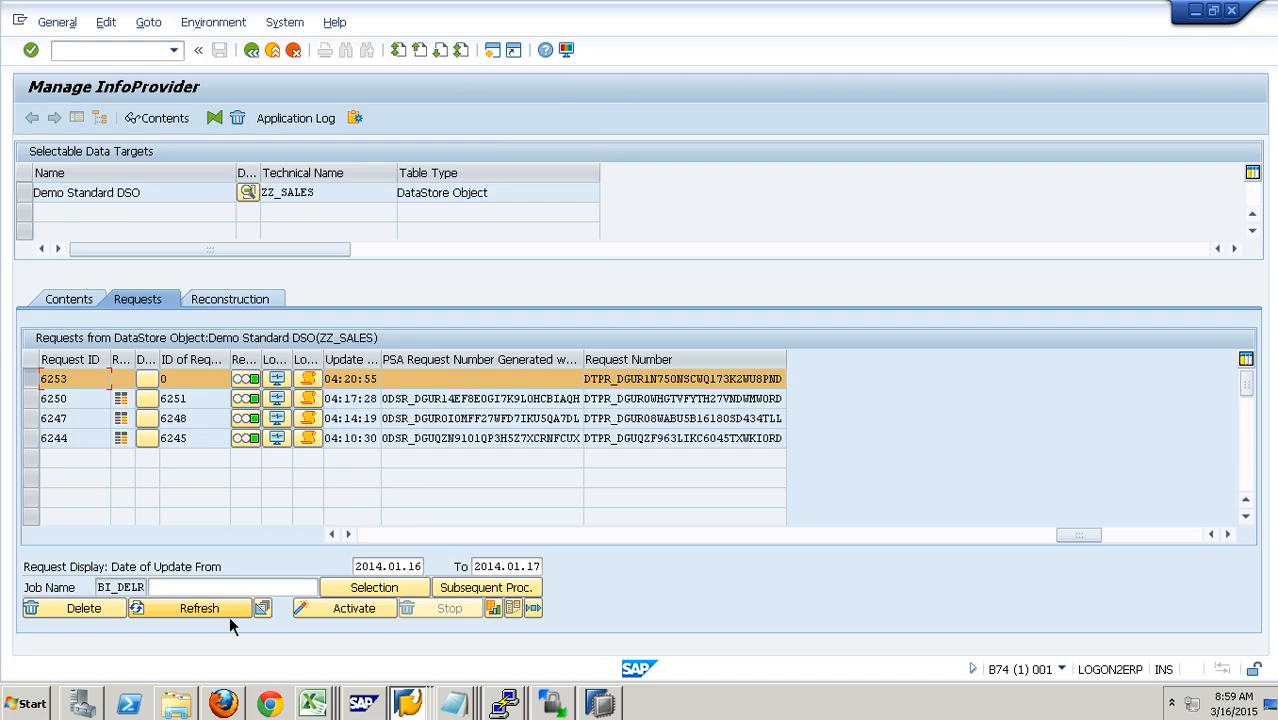
{"action": "left_click", "coordinate": [229, 615]}
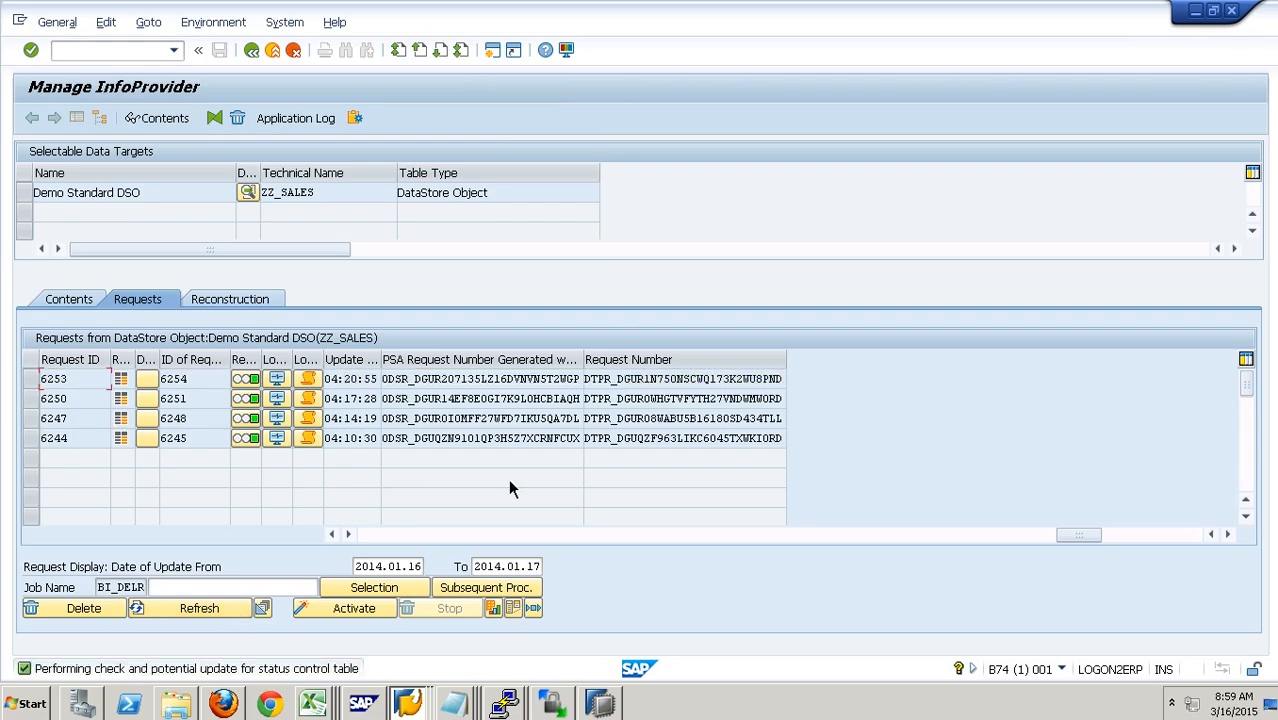
{"action": "left_click_drag", "start_coordinate": [562, 386], "coordinate": [595, 388]}
Step: Check the new data table of ZZ_SALES after the activation and return to the DSO contents
{"action": "left_click", "coordinate": [70, 300]}
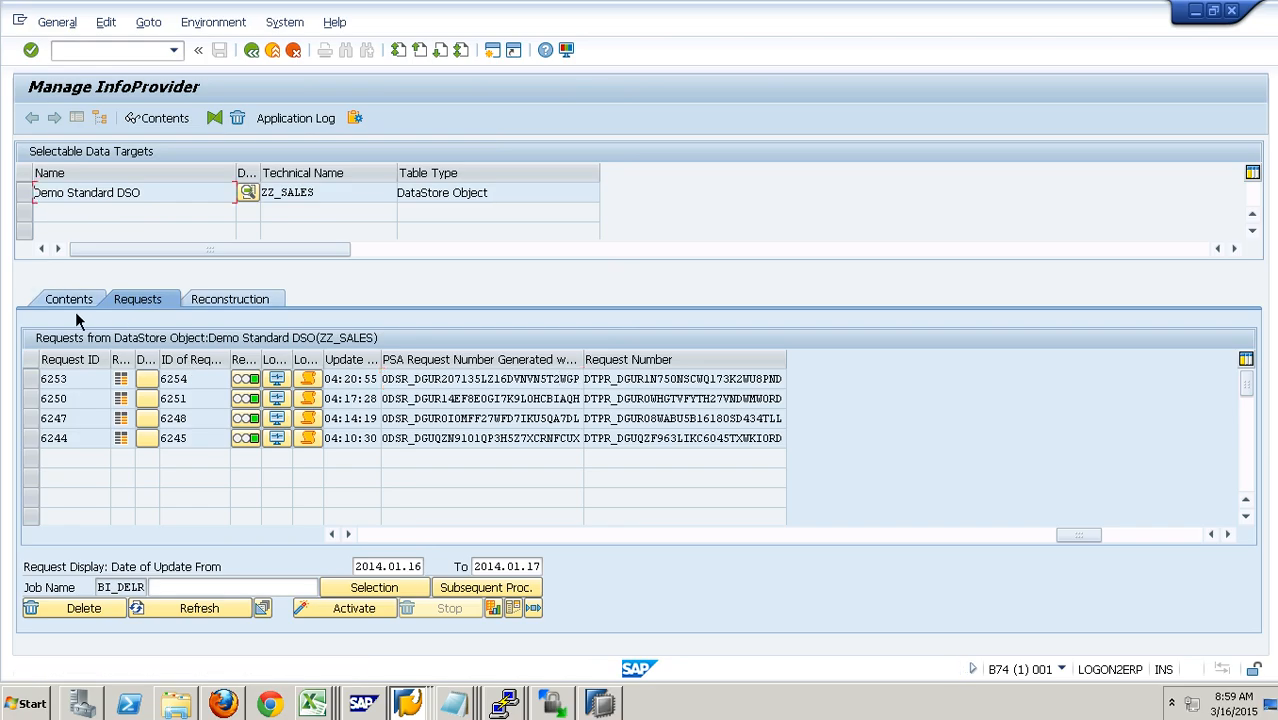
{"action": "left_click", "coordinate": [189, 567]}
{"action": "key", "text": "F8"}
{"action": "left_click", "coordinate": [252, 51]}
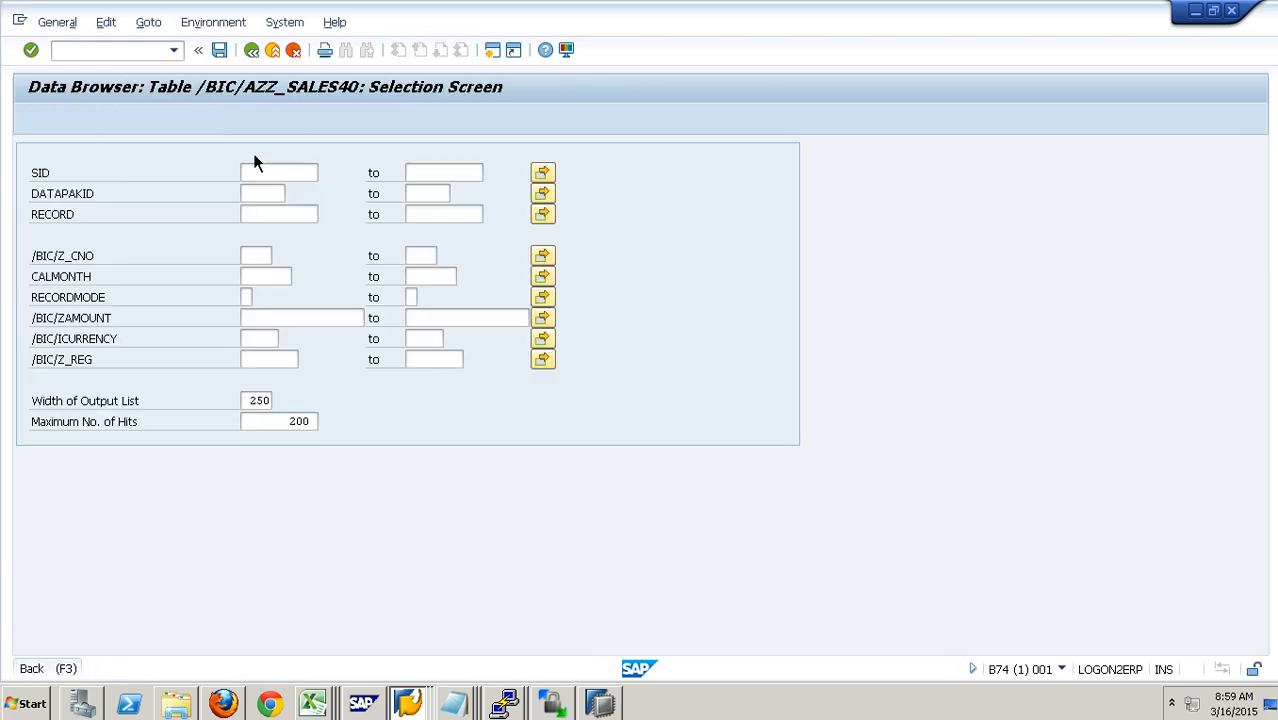
Step: Display the active data of ZZ_SALES after activation, check the 2013.02 record's region, and return to the DSO contents
{"action": "left_click", "coordinate": [301, 576]}
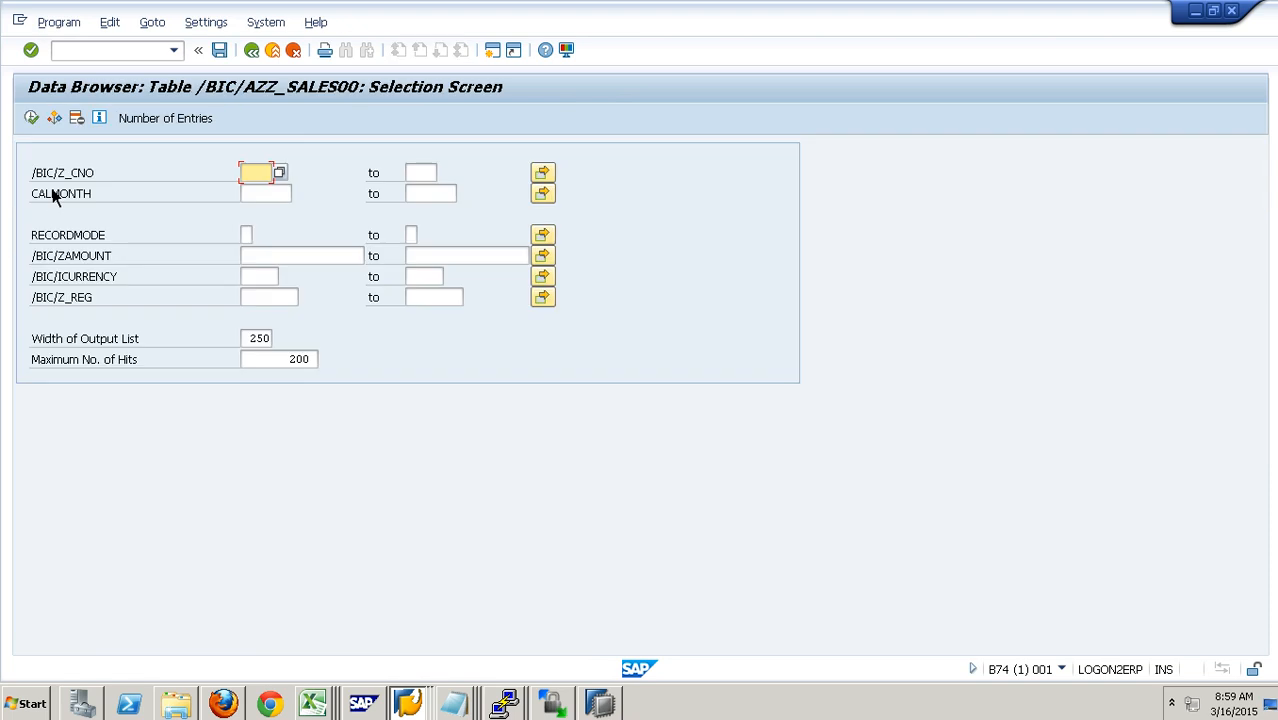
{"action": "left_click", "coordinate": [38, 124]}
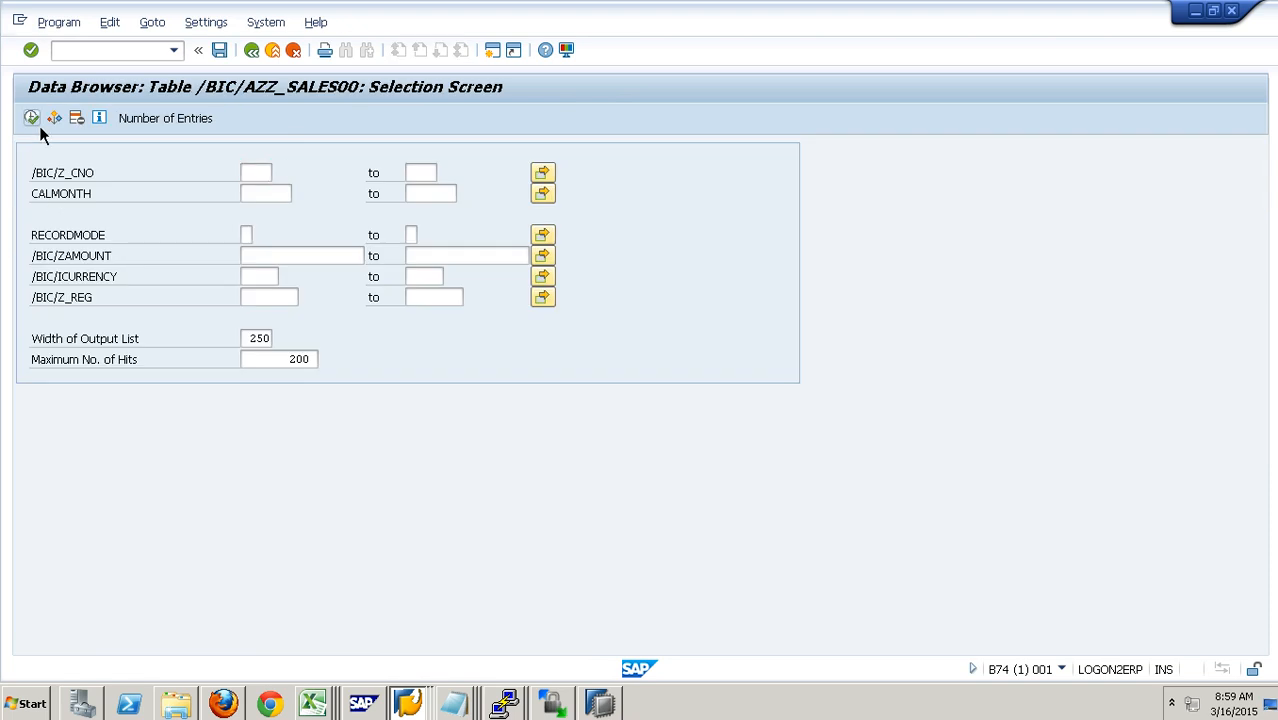
{"action": "left_click", "coordinate": [467, 192]}
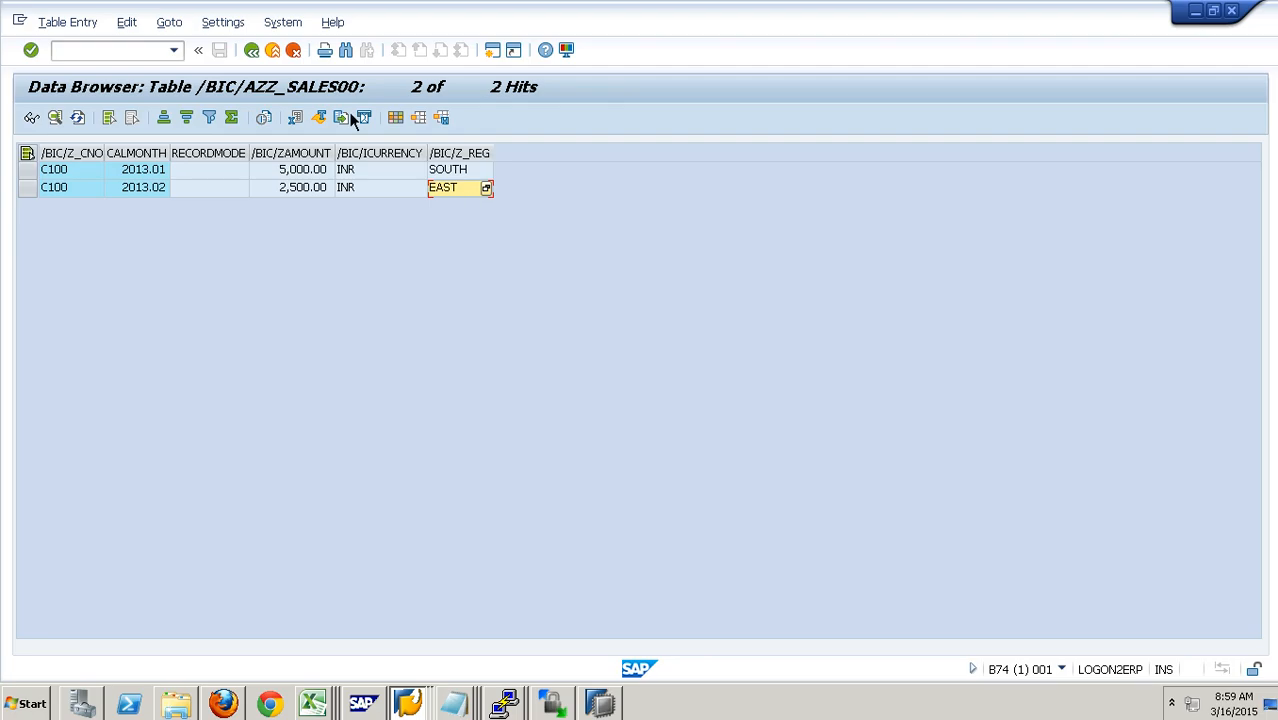
{"action": "left_click", "coordinate": [258, 62]}
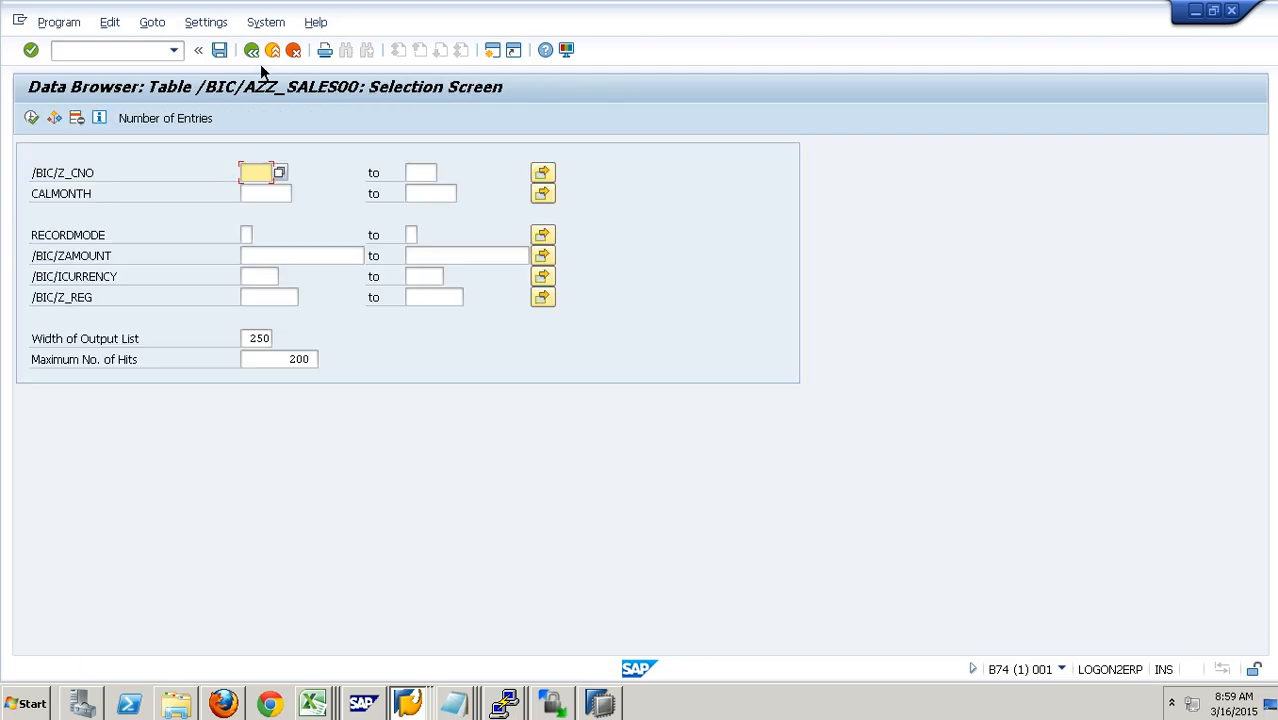
{"action": "left_click", "coordinate": [254, 54]}
Step: Display all change log entries of ZZ_SALES and fit the REQUEST column to its full contents
{"action": "left_click", "coordinate": [396, 572]}
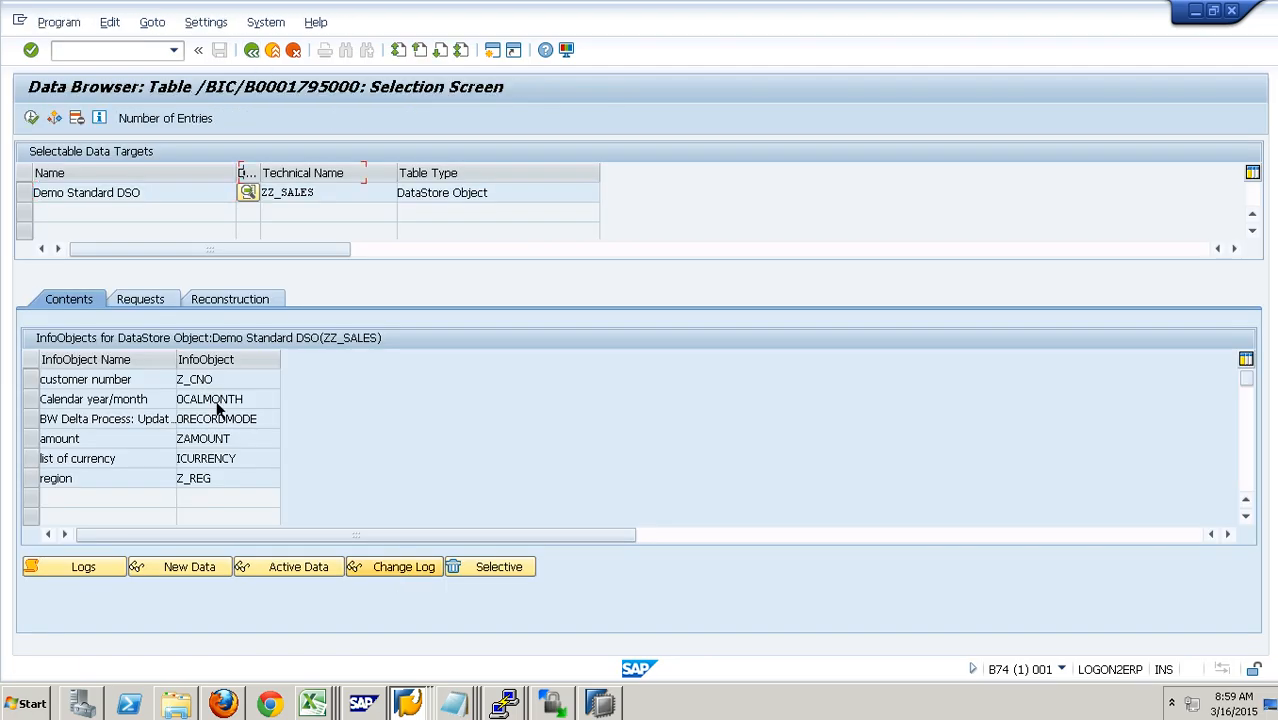
{"action": "left_click", "coordinate": [32, 119]}
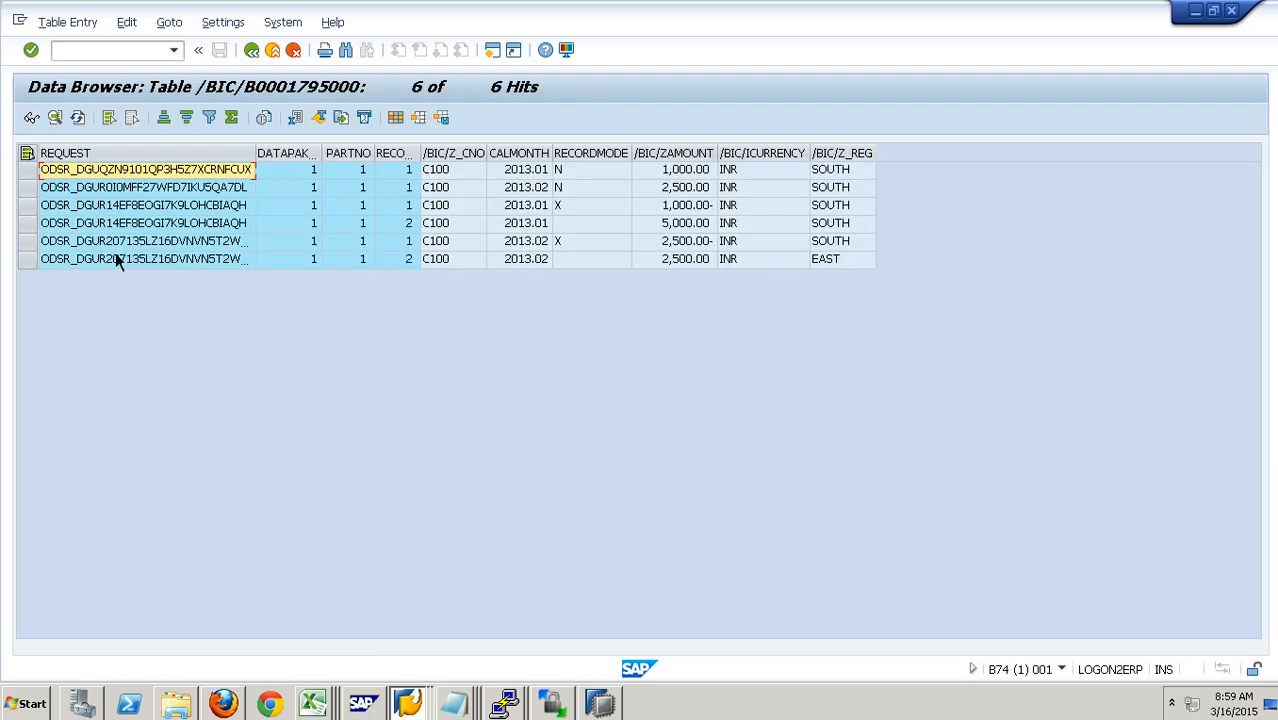
{"action": "double_click", "coordinate": [257, 154]}
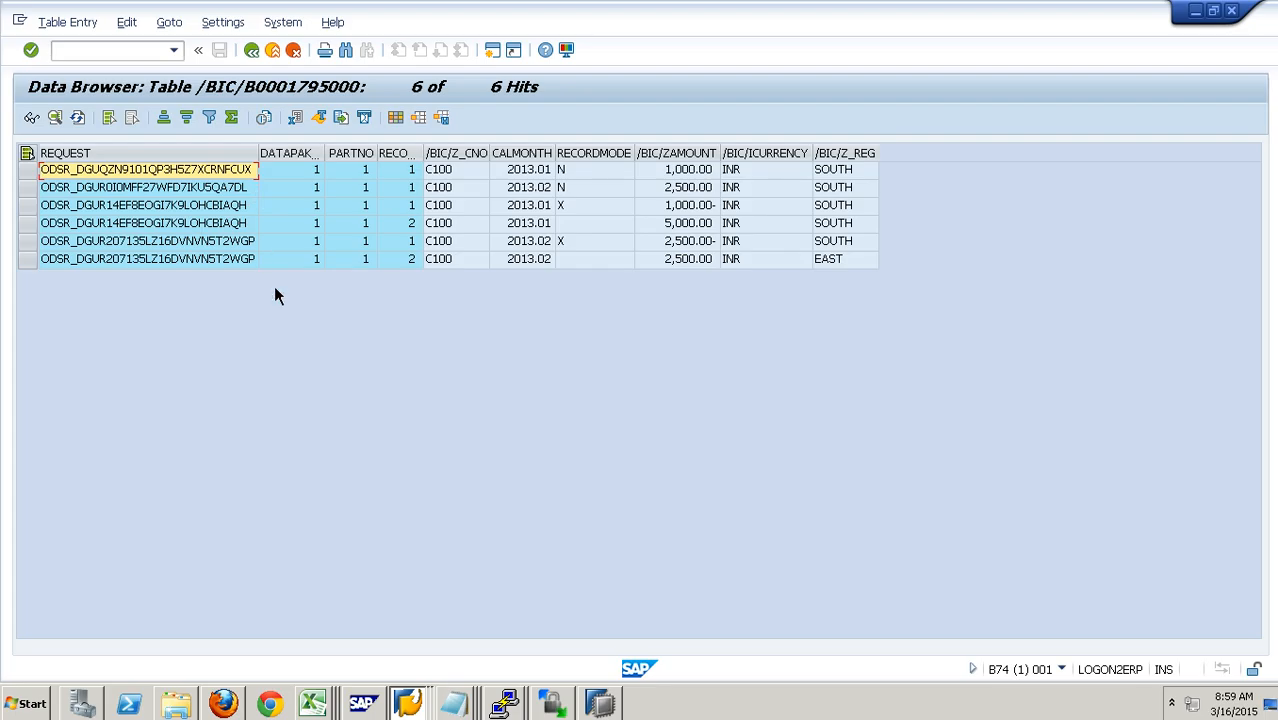
Step: Compare record mode, region and amount of the last two change log rows, and return to the Data Warehousing Workbench
{"action": "left_click", "coordinate": [588, 241]}
{"action": "left_click", "coordinate": [846, 252]}
{"action": "left_click", "coordinate": [712, 252]}
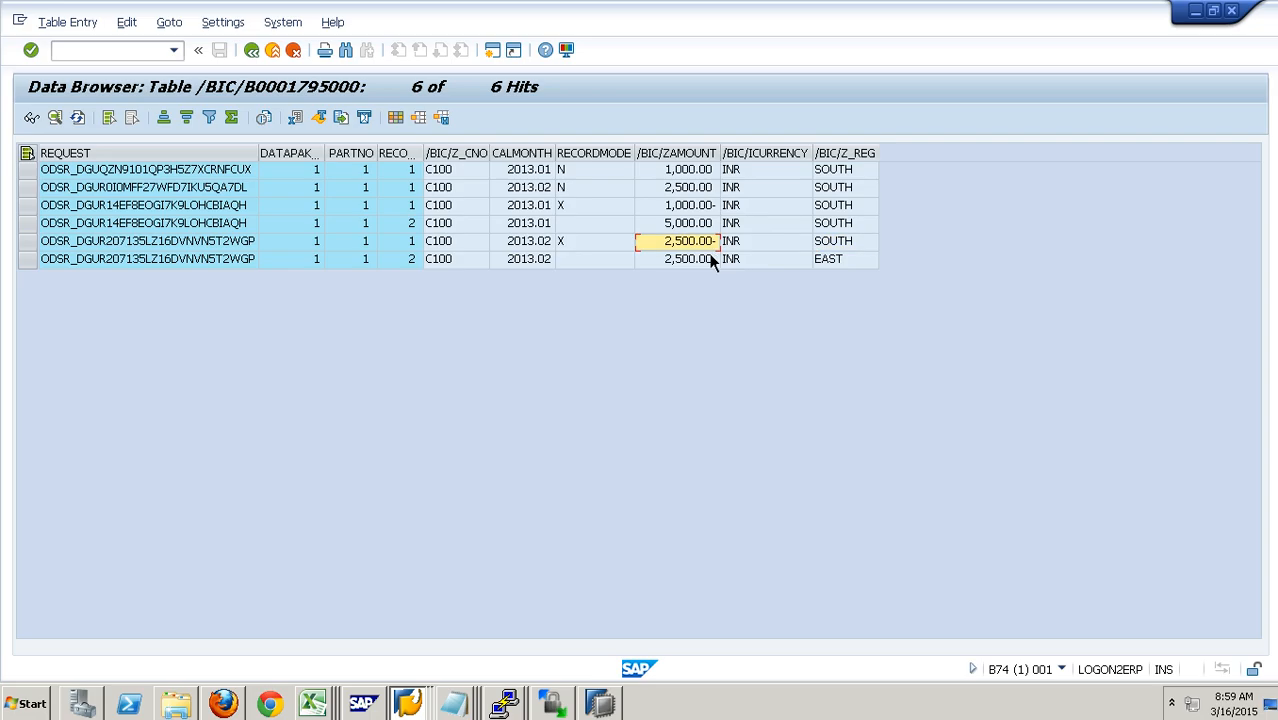
{"action": "left_click", "coordinate": [605, 260]}
{"action": "left_click", "coordinate": [830, 264]}
{"action": "left_click", "coordinate": [702, 264]}
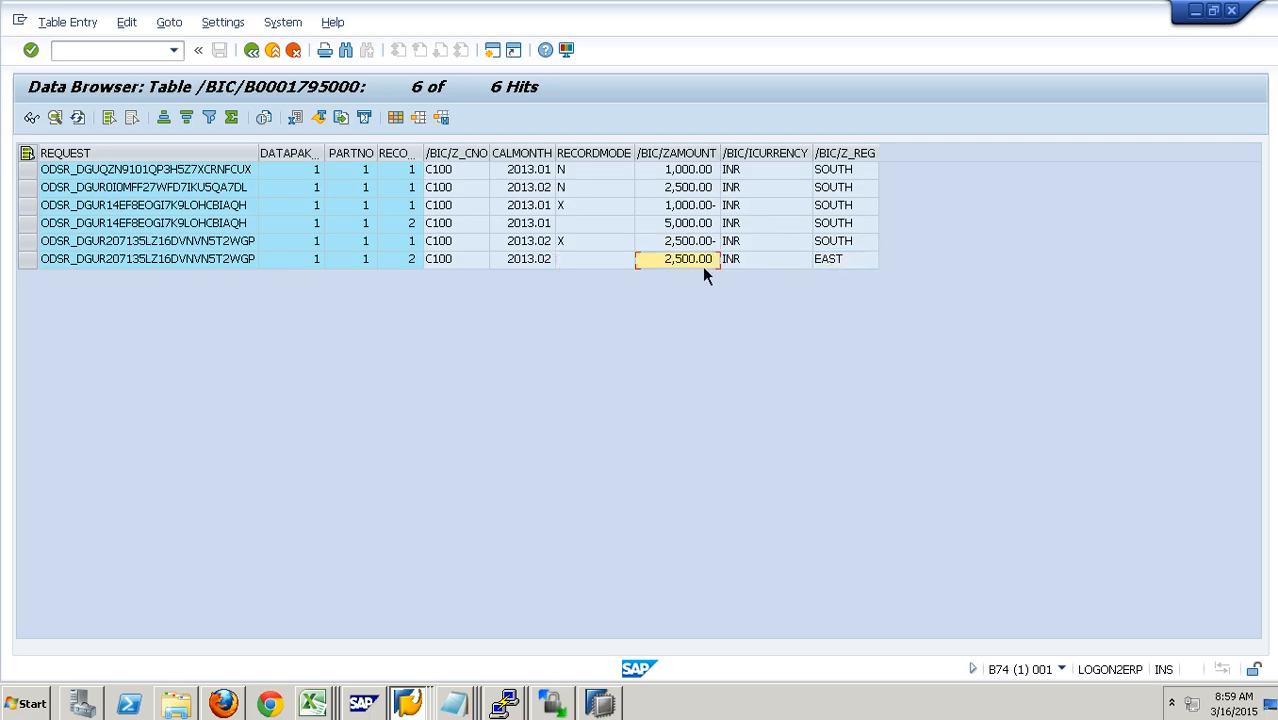
{"action": "left_click", "coordinate": [280, 61]}
{"action": "left_click", "coordinate": [280, 61]}
{"action": "left_click", "coordinate": [280, 61]}
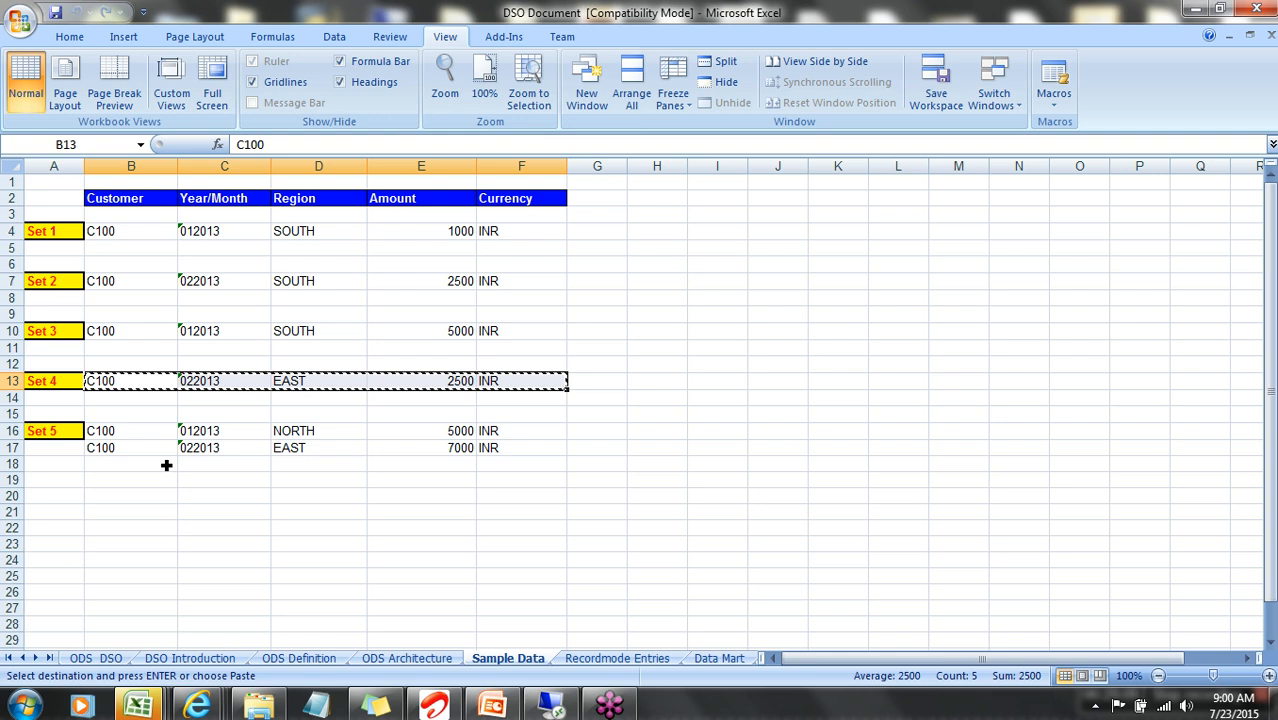
Step: Copy the two Set 5 records from the Sample Data sheet of DSO Document and switch to the remote desktop session
{"action": "left_click_drag", "start_coordinate": [150, 436], "coordinate": [498, 449]}
{"action": "key", "text": "ctrl+c"}
{"action": "left_click", "coordinate": [558, 706]}
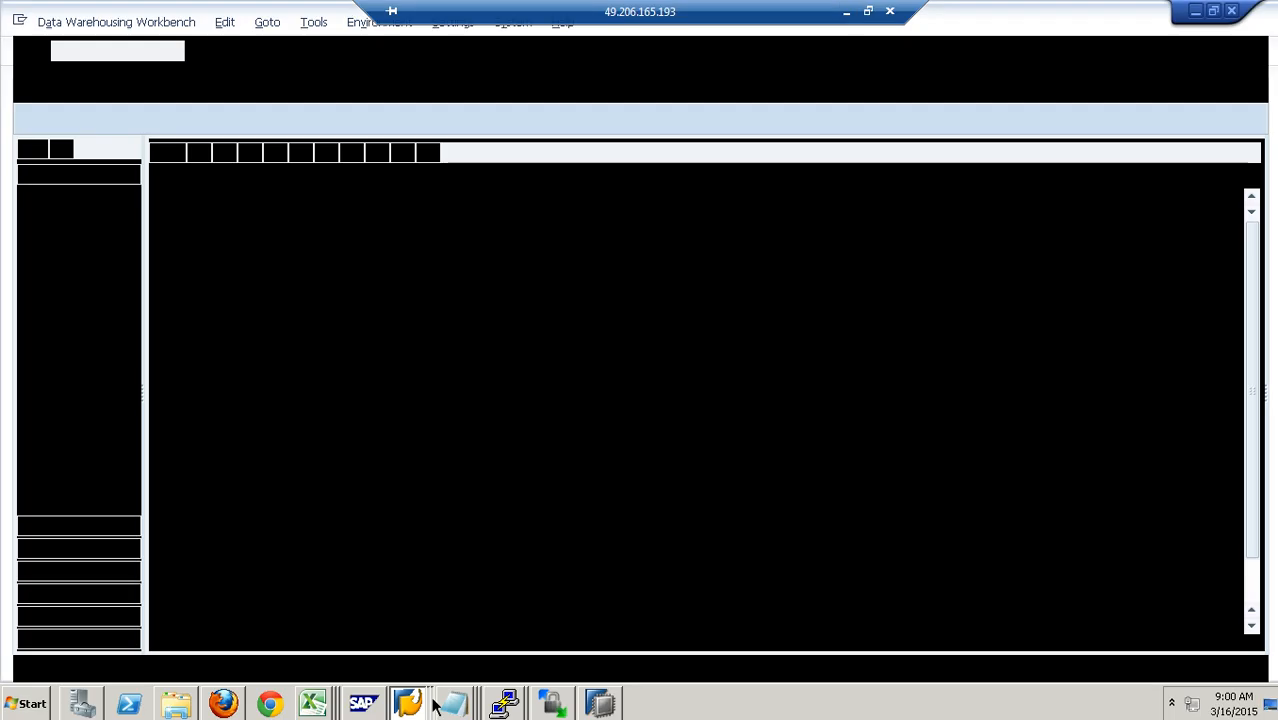
Step: Open DSODataFile from the Flat files folder in Excel and paste the copied Set 5 records starting at cell A2
{"action": "mouse_move", "coordinate": [318, 710]}
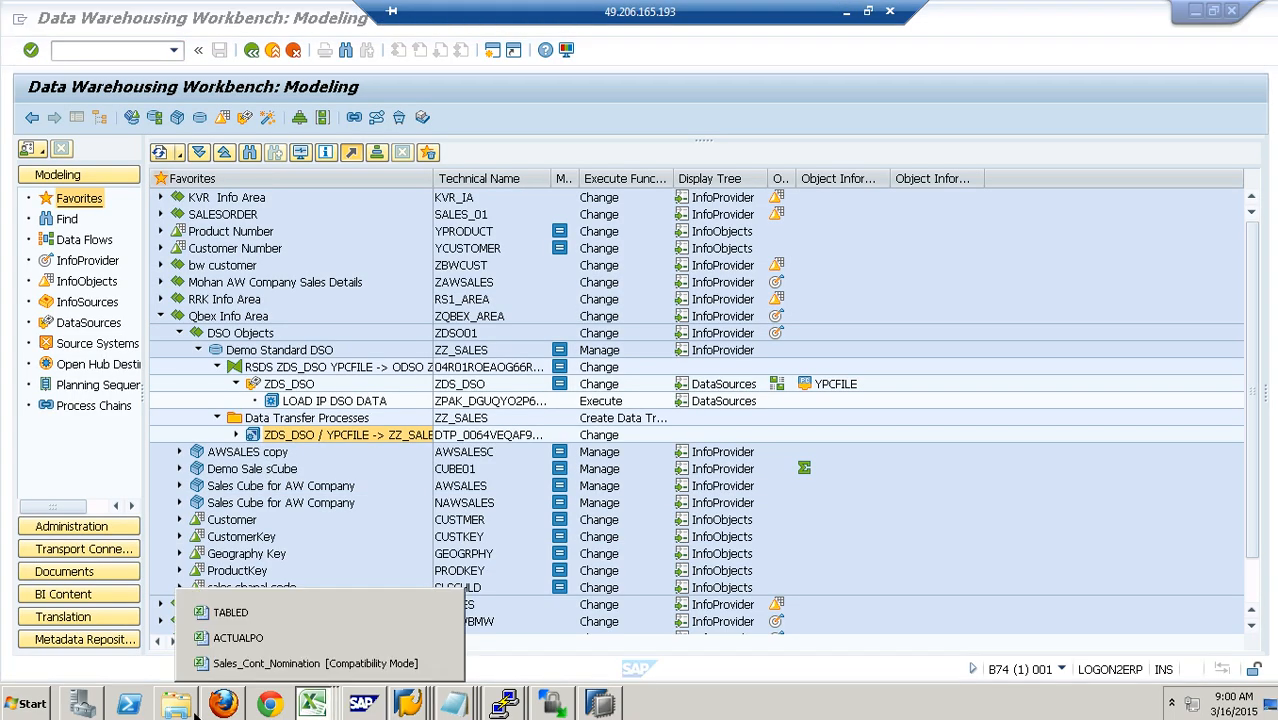
{"action": "left_click", "coordinate": [194, 705]}
{"action": "double_click", "coordinate": [212, 203]}
{"action": "left_click", "coordinate": [68, 229]}
{"action": "key", "text": "ctrl+v"}
Step: Set the Year/Month values to 201301 in cell B2 and 201302 in cell B3
{"action": "left_click", "coordinate": [110, 232]}
{"action": "type", "text": "201301"}
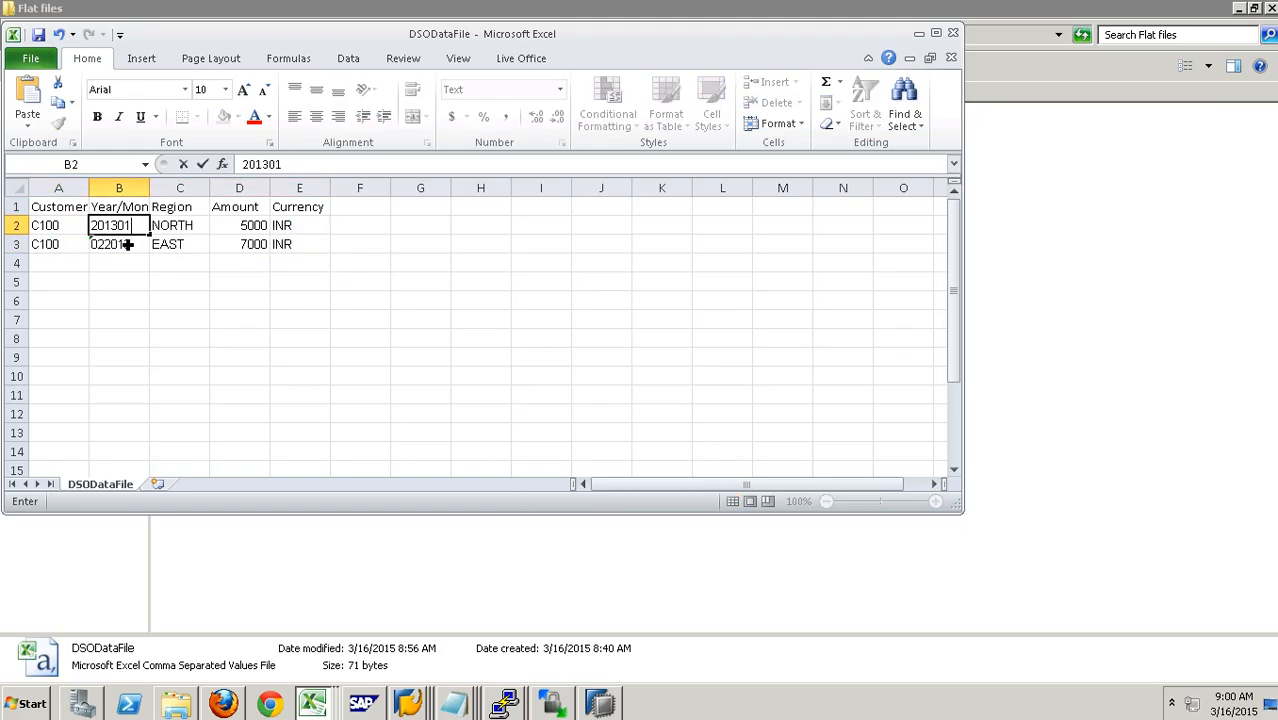
{"action": "left_click", "coordinate": [122, 244]}
{"action": "type", "text": "201302"}
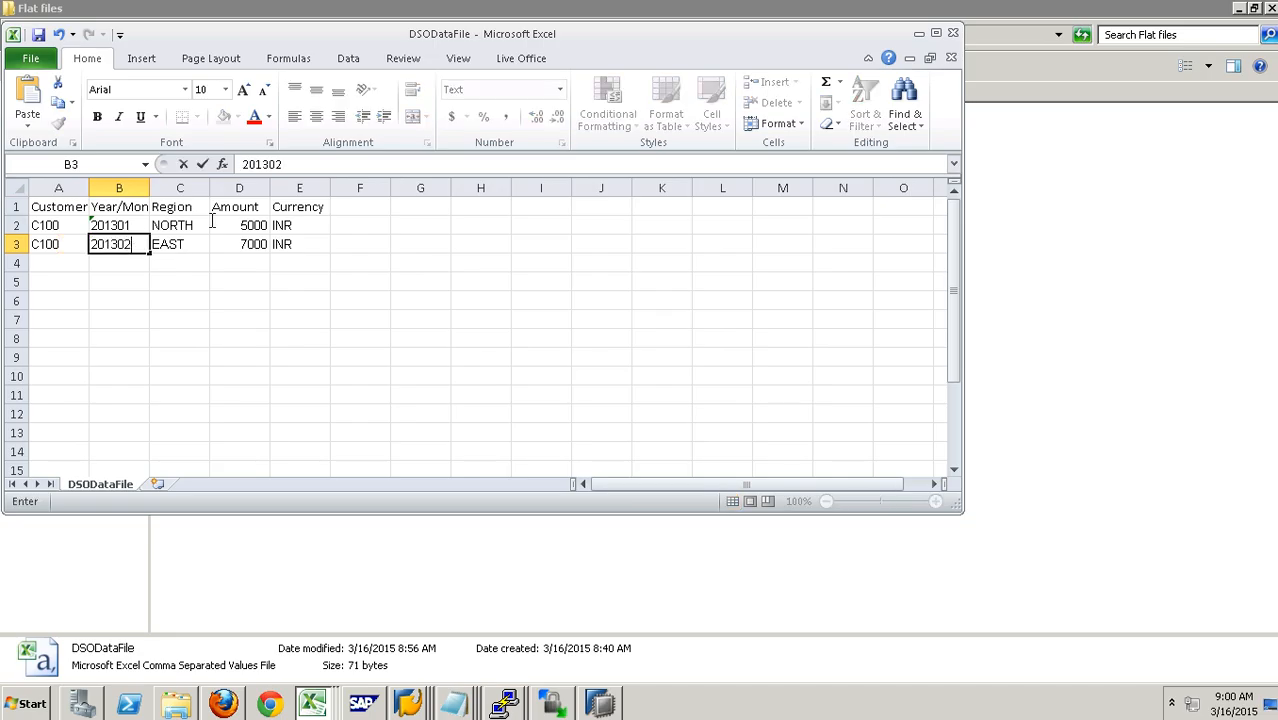
{"action": "left_click", "coordinate": [196, 228]}
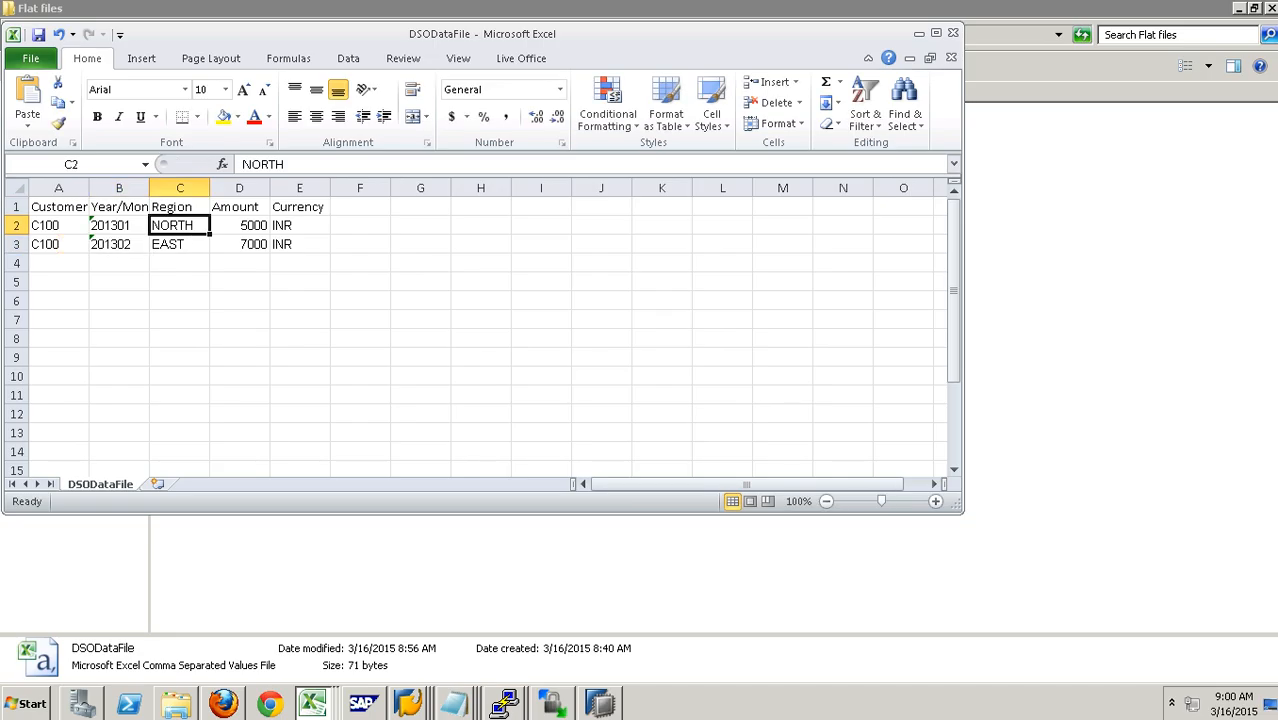
Step: Save DSODataFile, keeping the CSV format, and close the workbook
{"action": "left_click", "coordinate": [44, 39]}
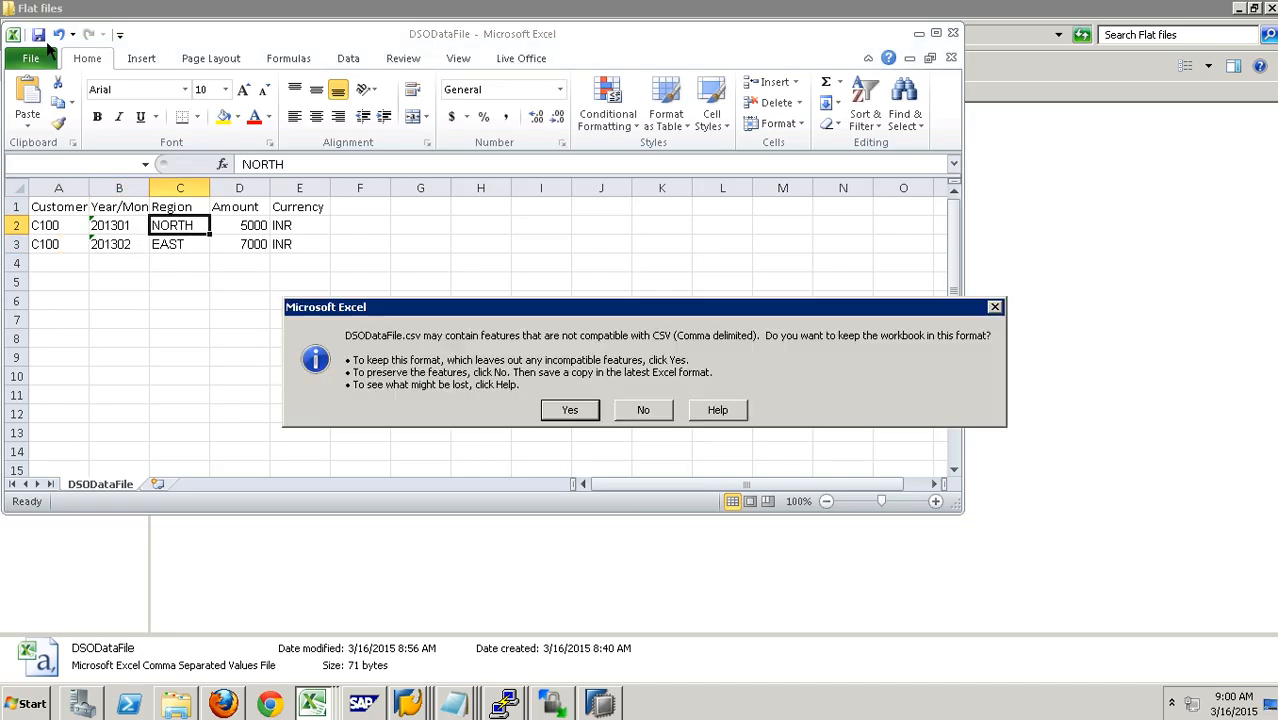
{"action": "left_click", "coordinate": [594, 418]}
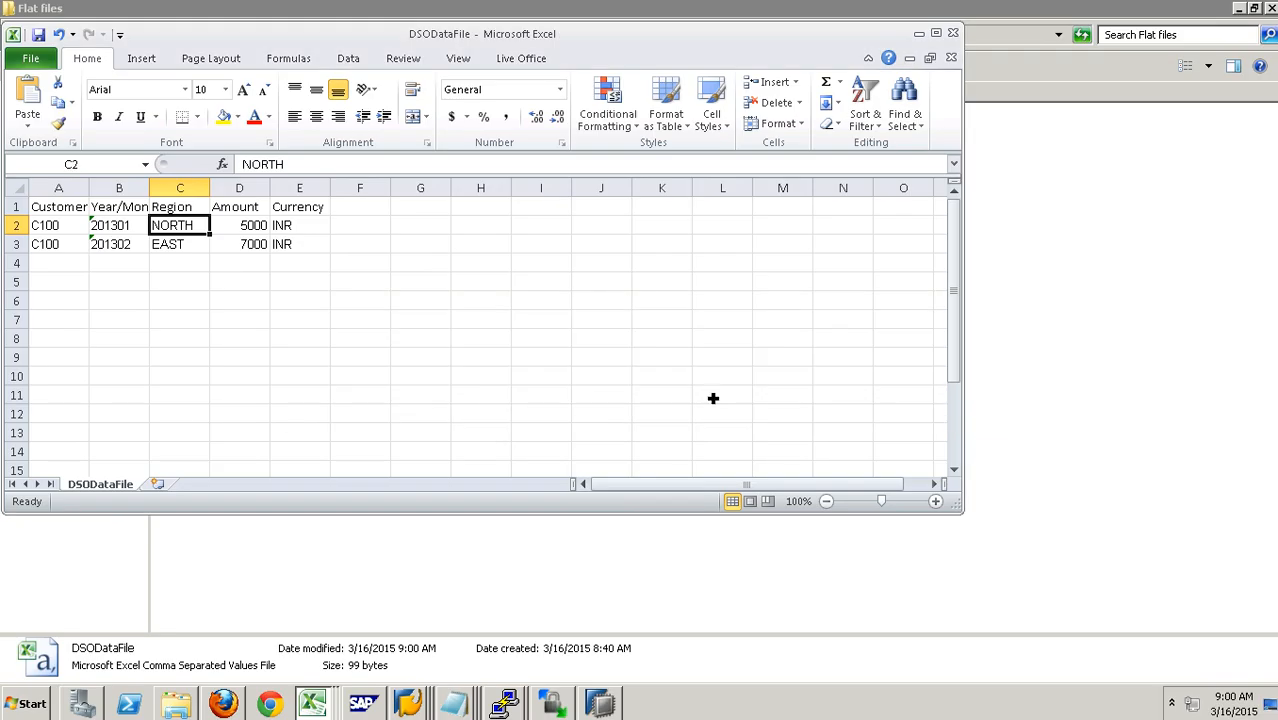
{"action": "left_click", "coordinate": [954, 38]}
{"action": "left_click", "coordinate": [573, 368]}
{"action": "left_click", "coordinate": [569, 410]}
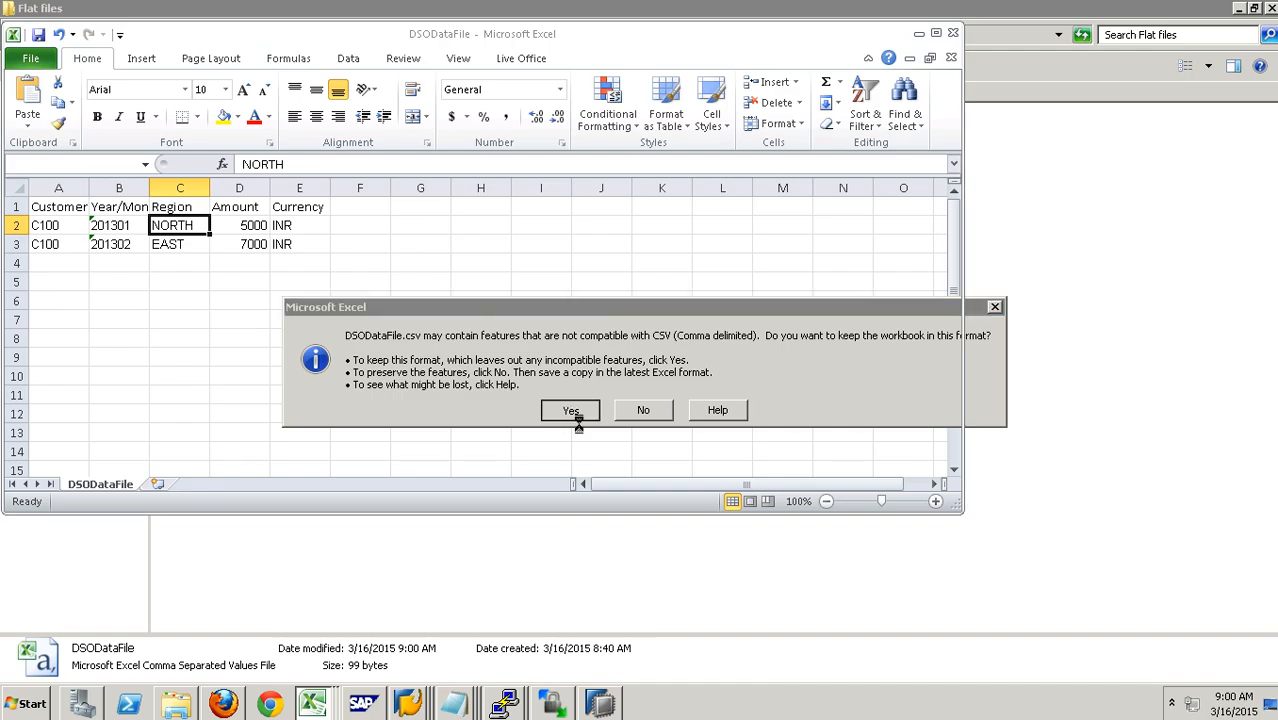
Step: Switch to the SAP workbench, run the InfoPackage LOAD IP DSO DATA immediately, and display its newest request in the monitor
{"action": "left_click", "coordinate": [418, 706]}
{"action": "left_click", "coordinate": [408, 612]}
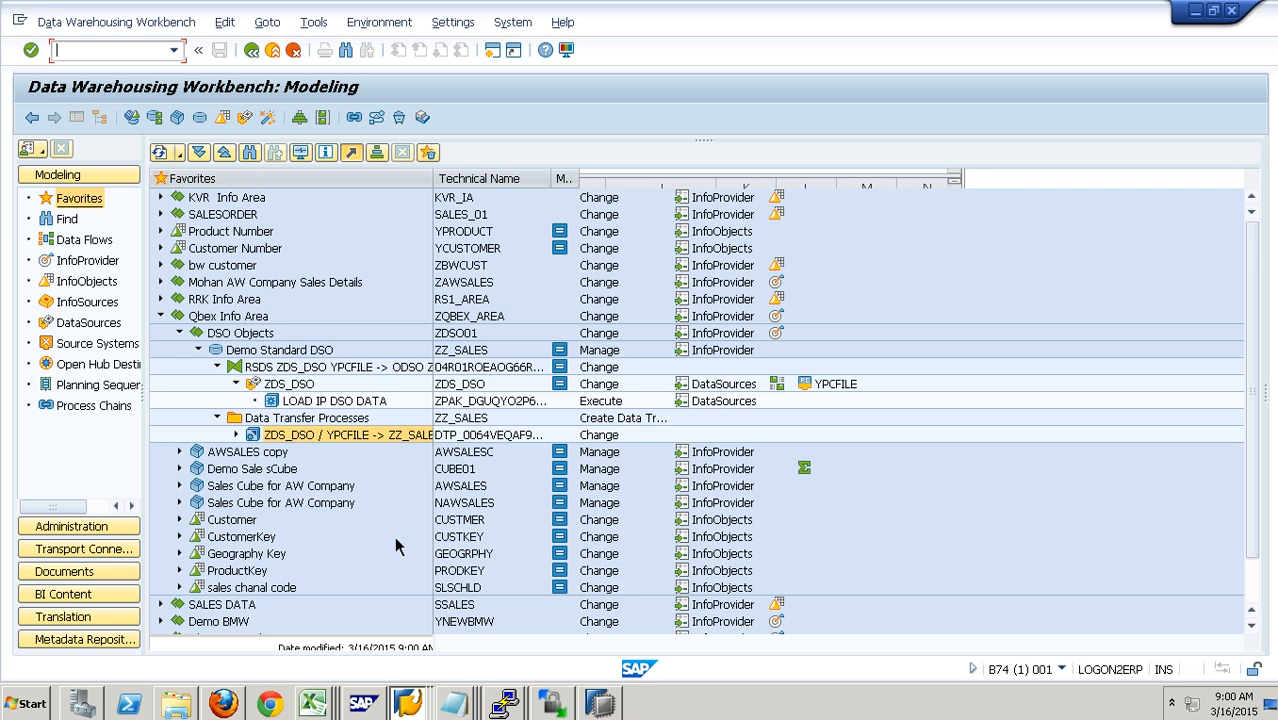
{"action": "double_click", "coordinate": [312, 402]}
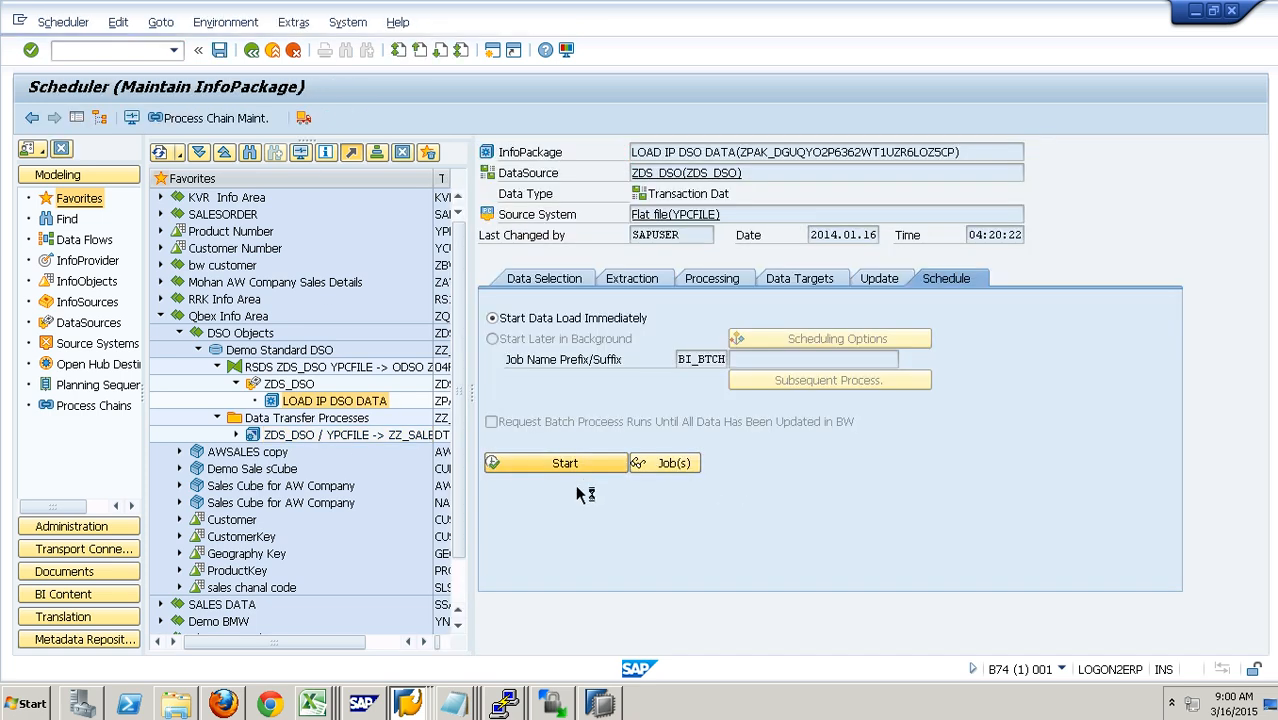
{"action": "left_click", "coordinate": [134, 118]}
{"action": "left_click", "coordinate": [257, 322]}
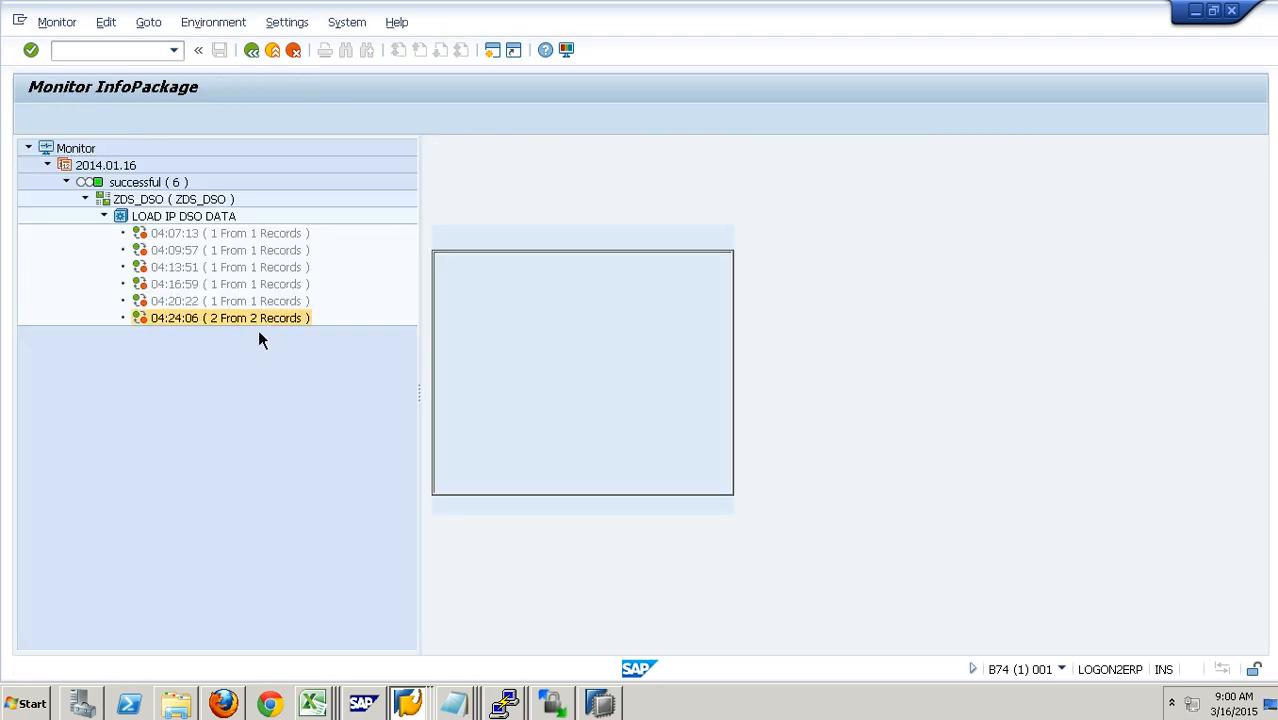
Step: Leave the monitor and InfoPackage and display the PSA records of DataSource ZDS_DSO's newest request
{"action": "left_click", "coordinate": [282, 54]}
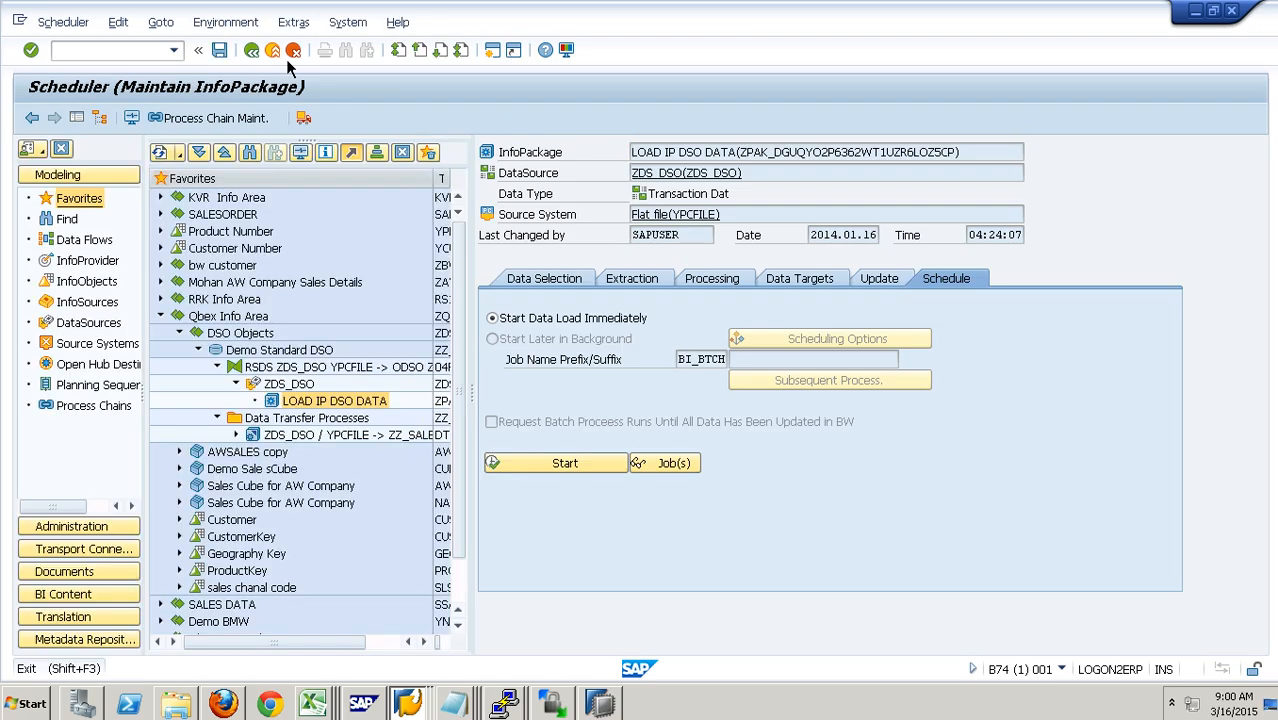
{"action": "left_click", "coordinate": [282, 54]}
{"action": "right_click", "coordinate": [268, 380]}
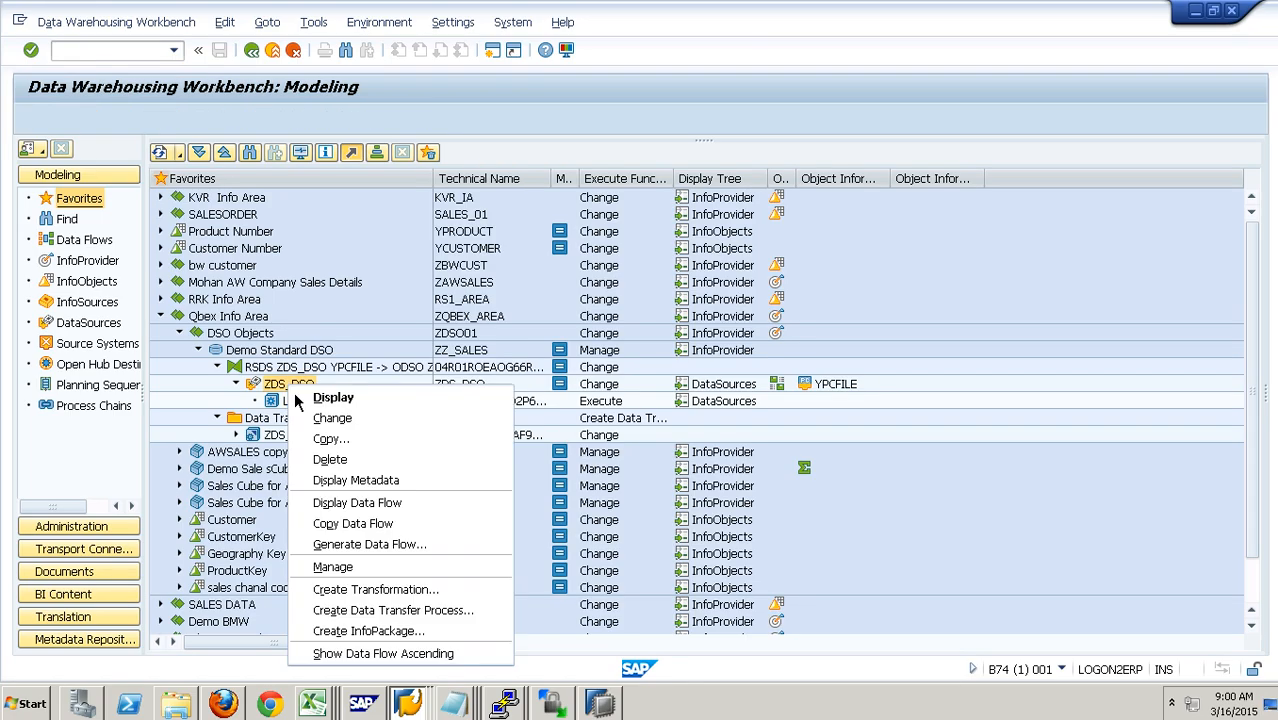
{"action": "left_click", "coordinate": [386, 570]}
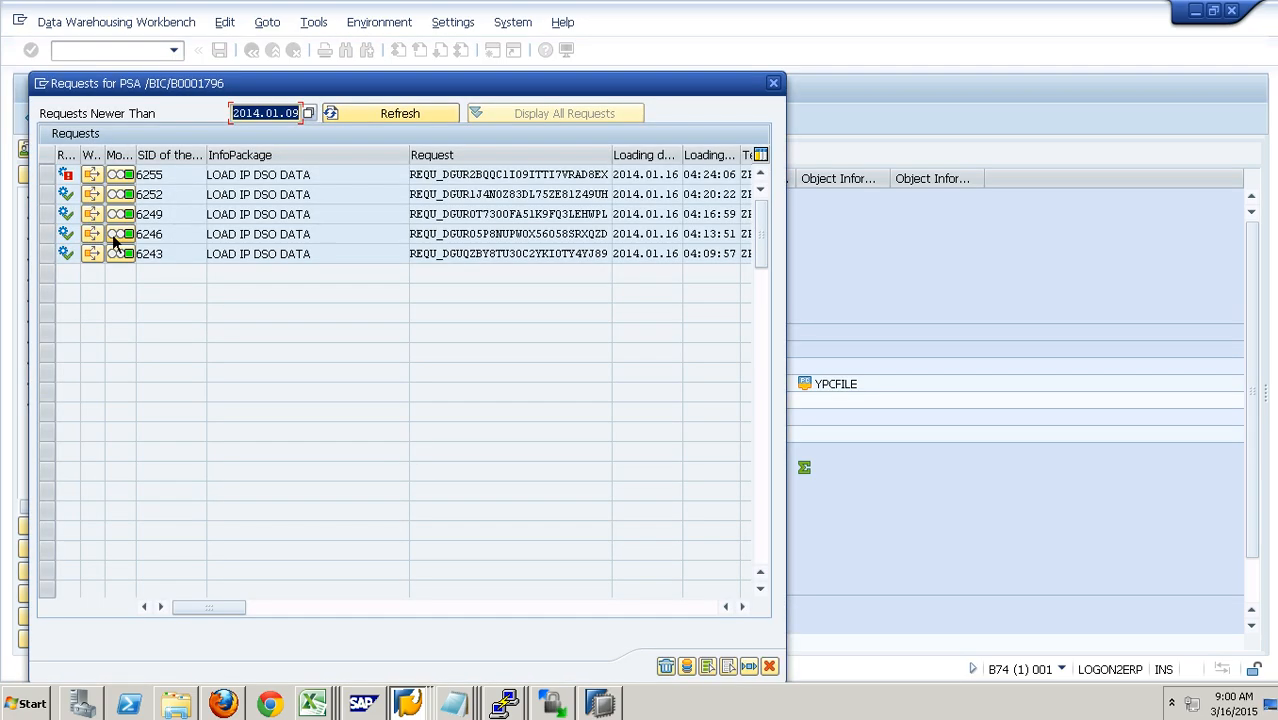
{"action": "left_click", "coordinate": [48, 176]}
{"action": "left_click", "coordinate": [692, 673]}
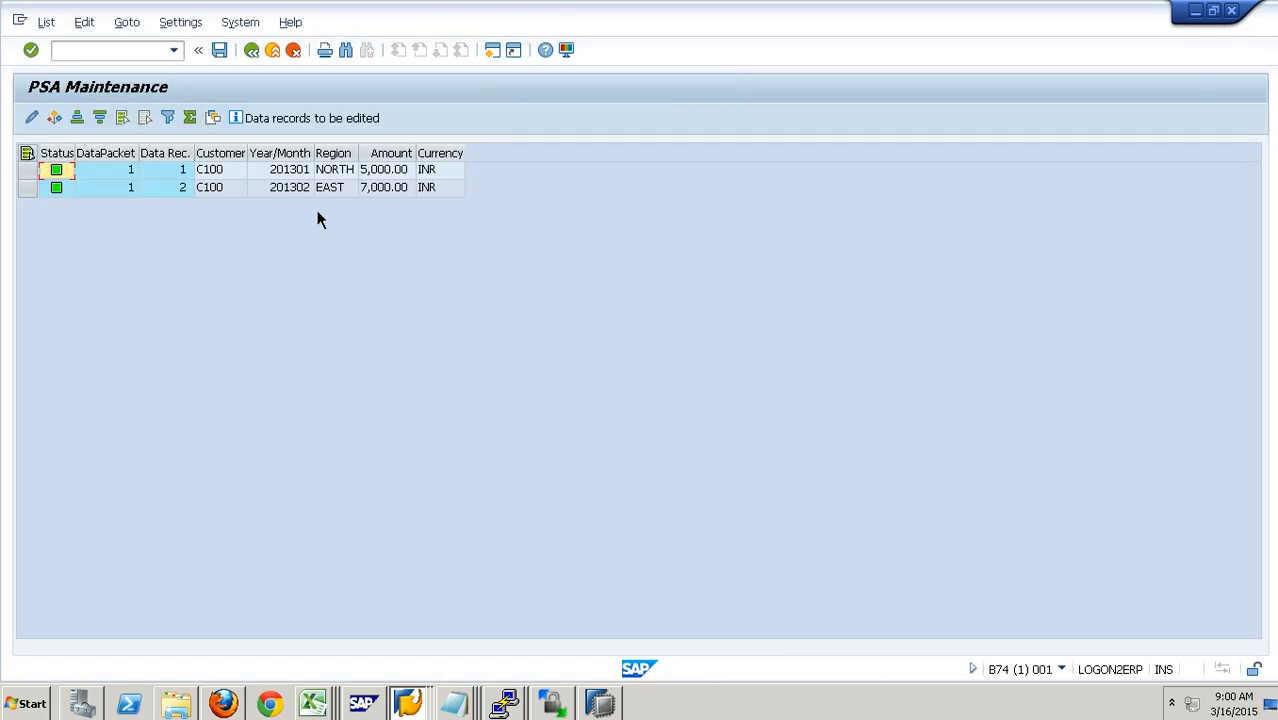
Step: Examine the Year/Month, Region and Amount values of both PSA records and close the PSA request list
{"action": "left_click", "coordinate": [306, 172]}
{"action": "left_click", "coordinate": [308, 192]}
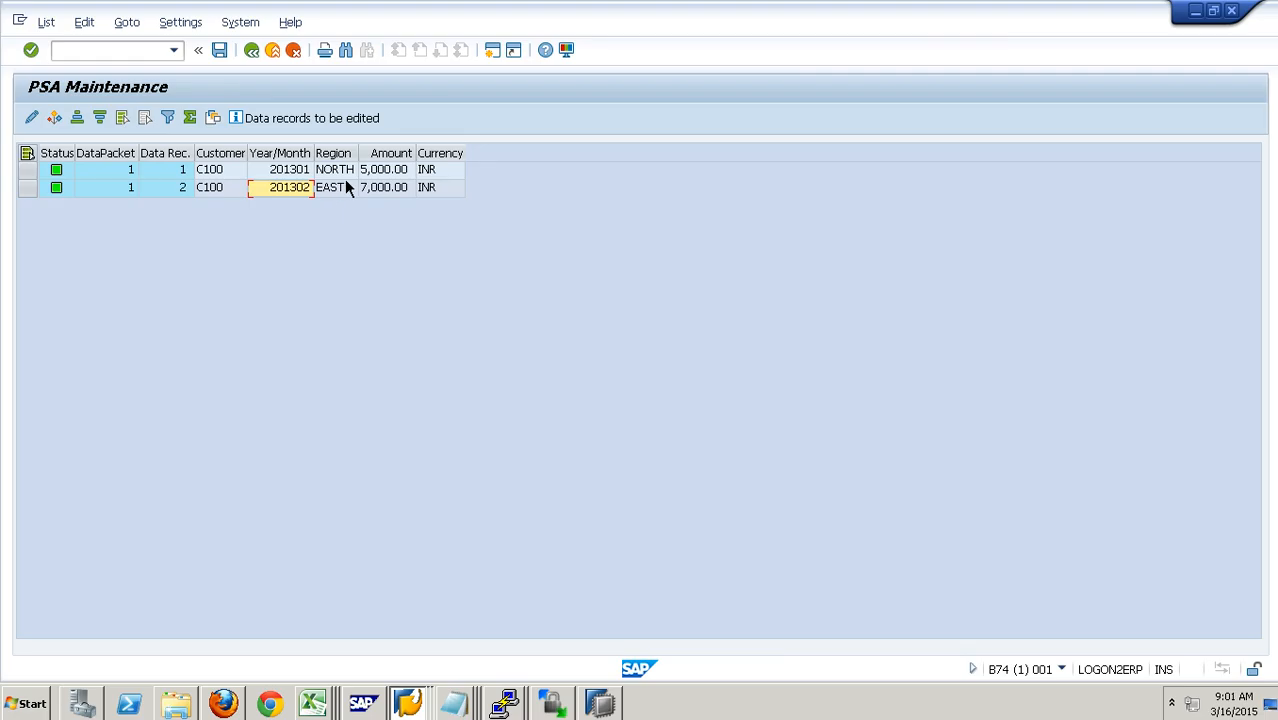
{"action": "left_click", "coordinate": [384, 174]}
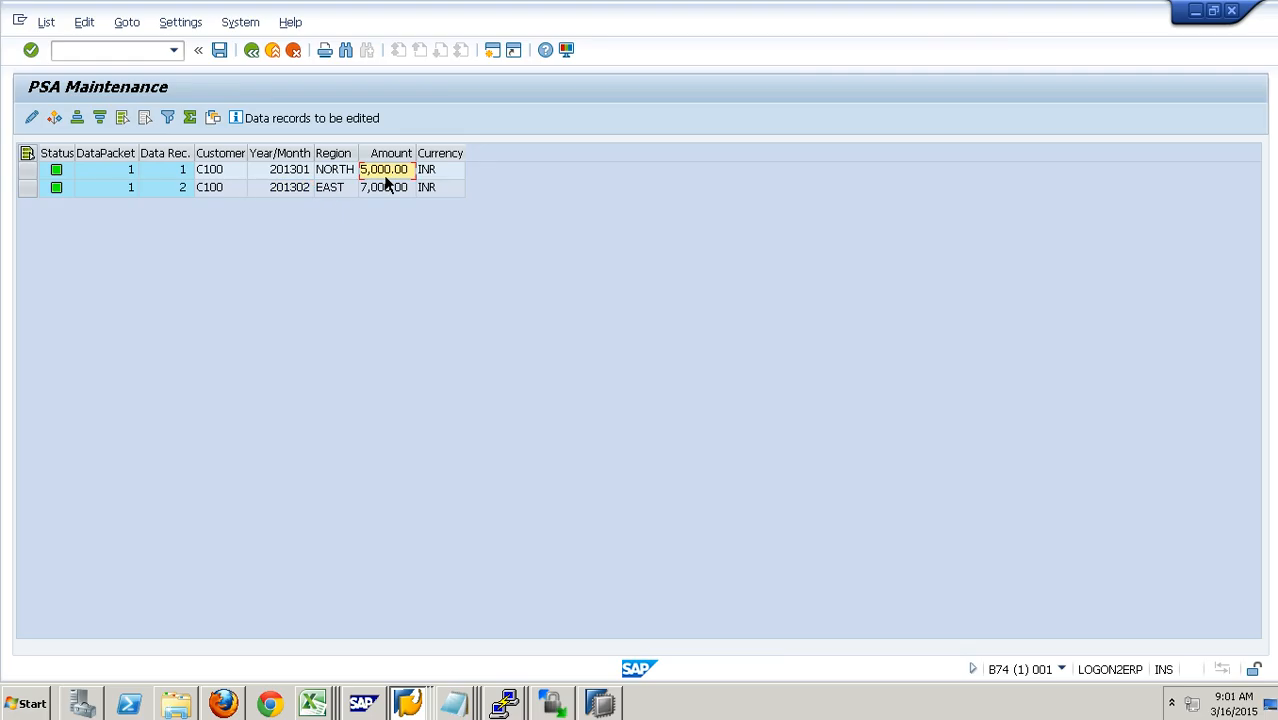
{"action": "left_click", "coordinate": [346, 178]}
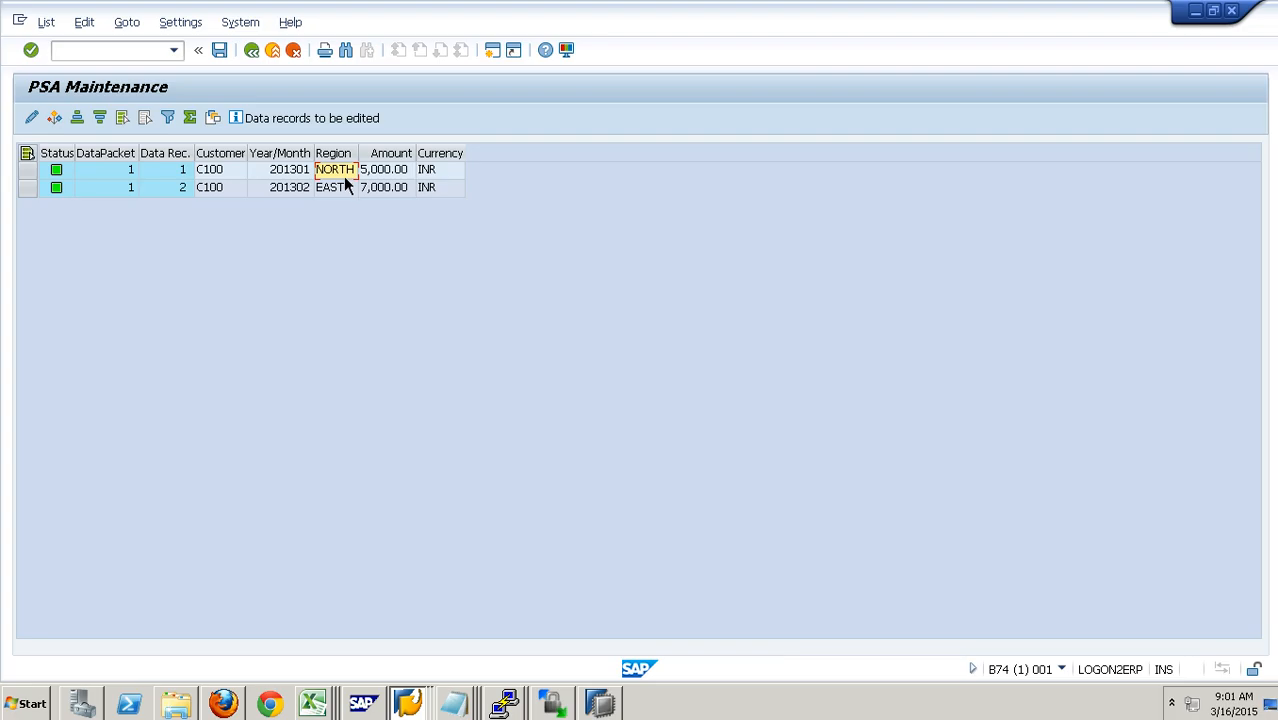
{"action": "left_click", "coordinate": [399, 195]}
{"action": "key", "text": "F3"}
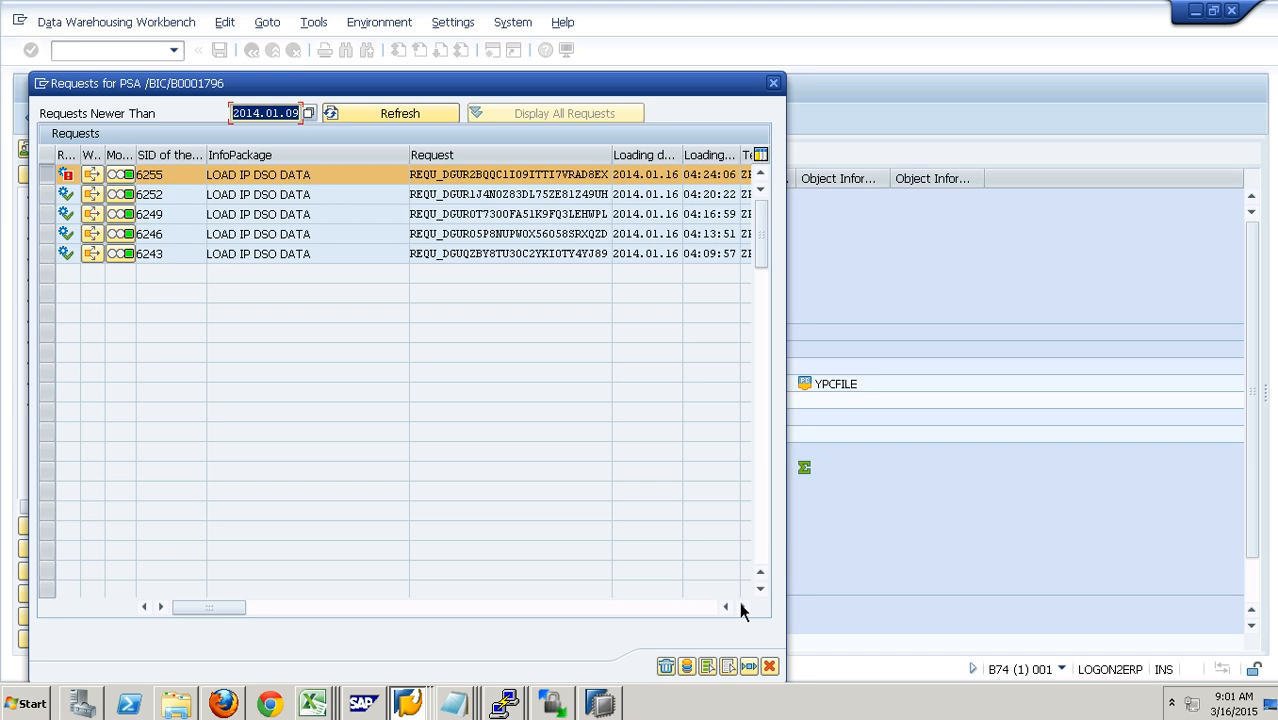
{"action": "left_click", "coordinate": [769, 666]}
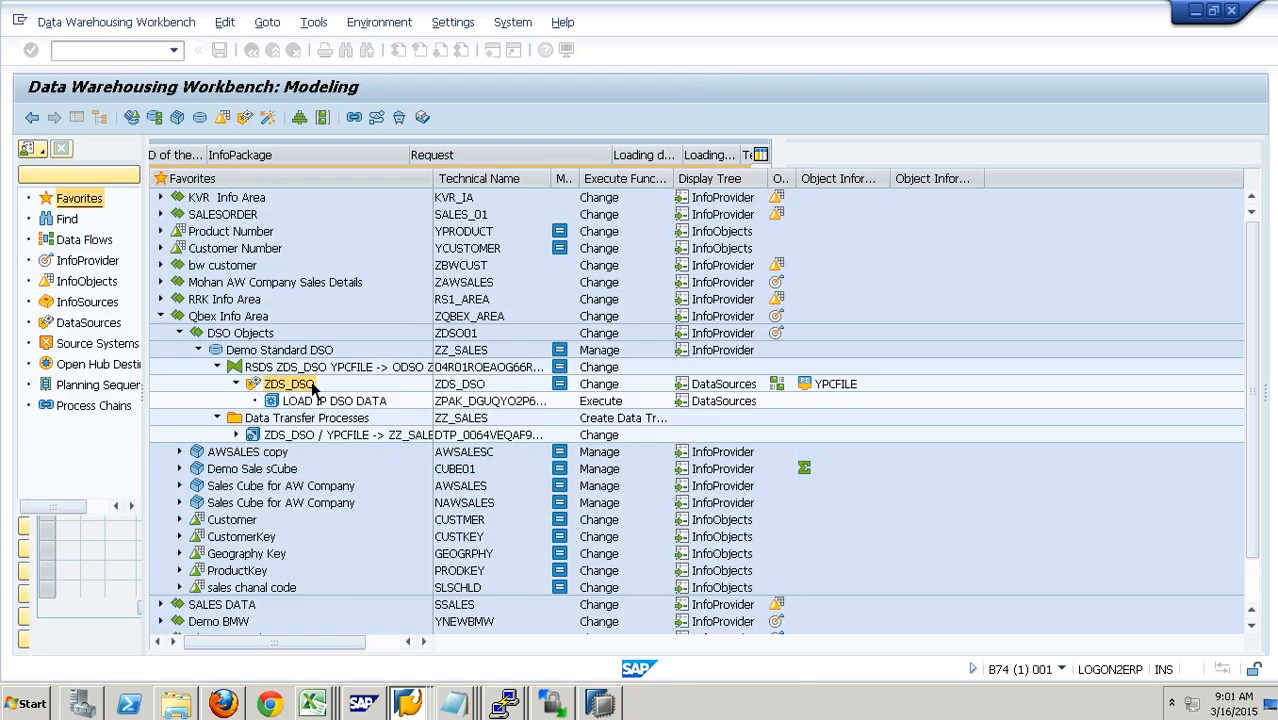
Step: Execute the data transfer process ZDS_DSO / YPCFILE -> ZZ_SALES with its request monitor, and open the management view of Demo Standard DSO
{"action": "double_click", "coordinate": [320, 436]}
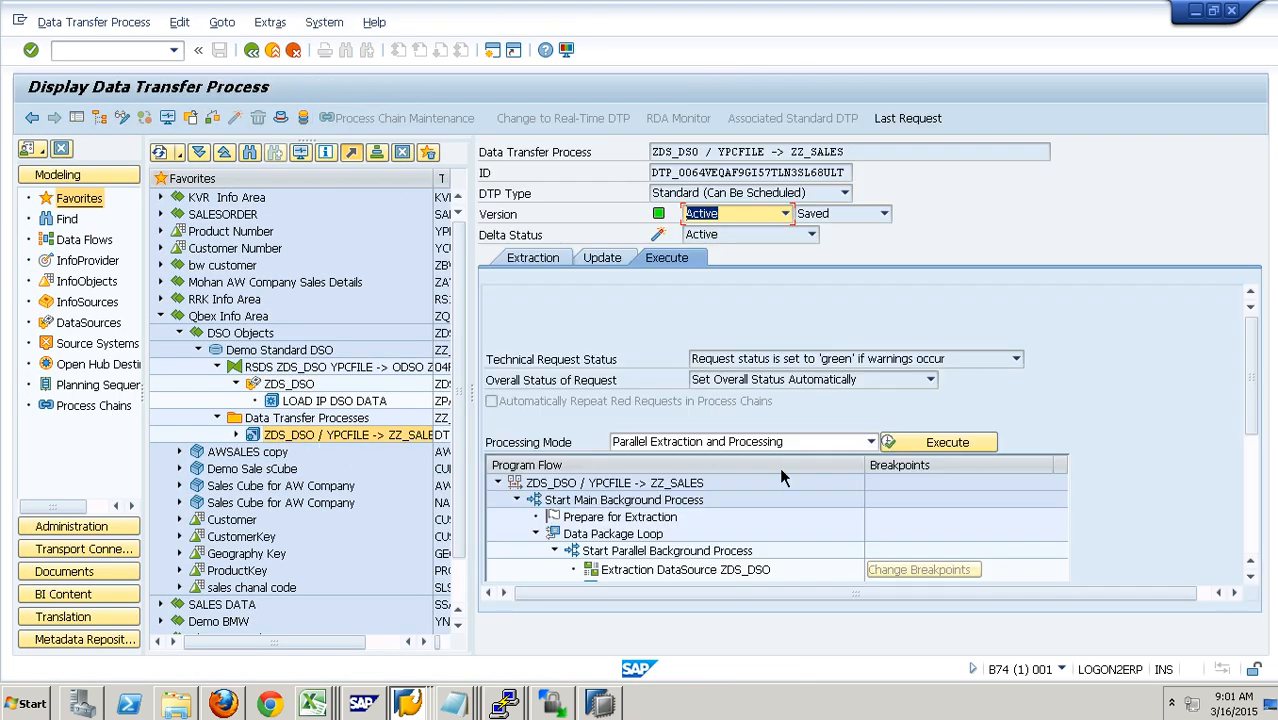
{"action": "left_click", "coordinate": [936, 442]}
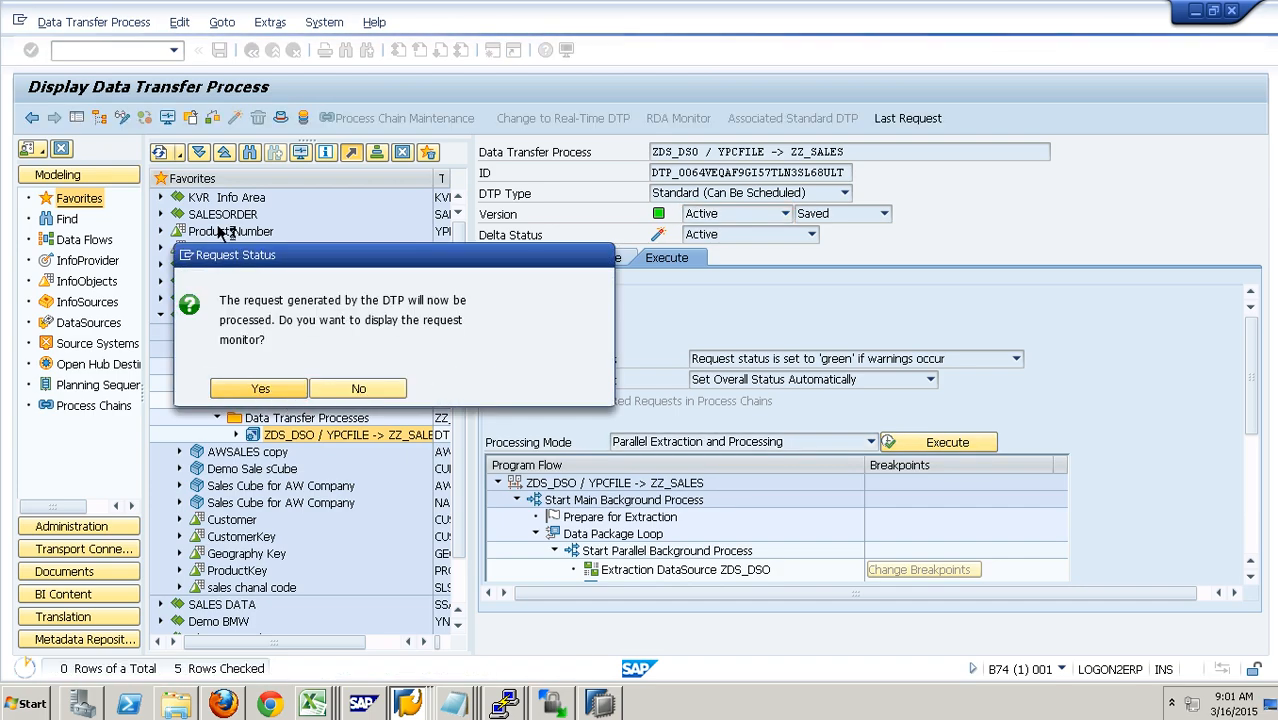
{"action": "key", "text": "Return"}
{"action": "left_click", "coordinate": [236, 120]}
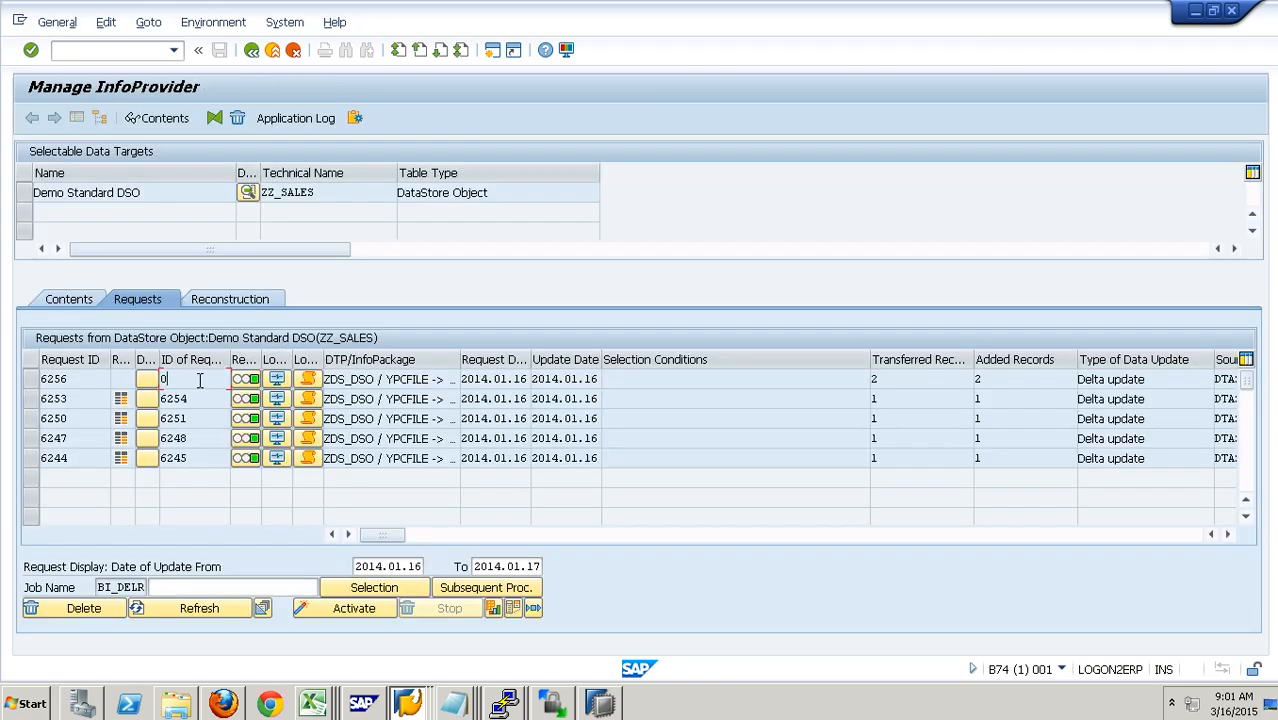
Step: Start the activation of the newest, not yet activated request in Demo Standard DSO
{"action": "left_click", "coordinate": [64, 305]}
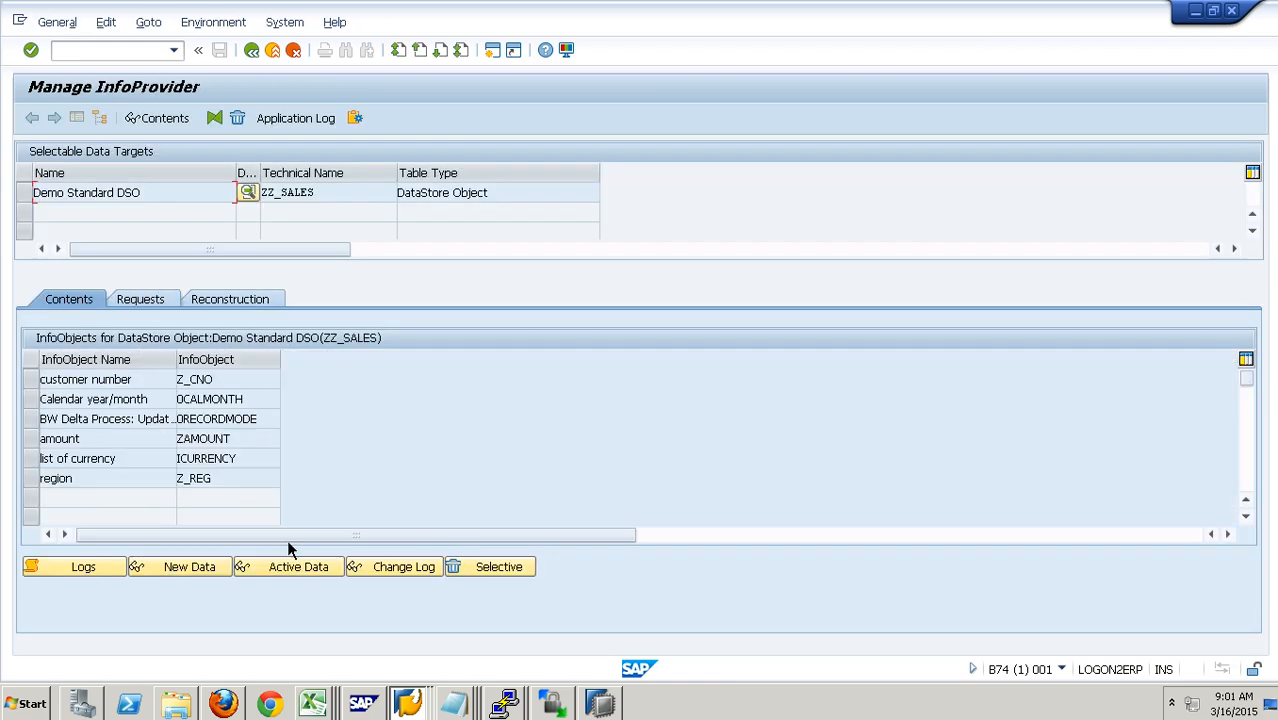
{"action": "left_click", "coordinate": [142, 300]}
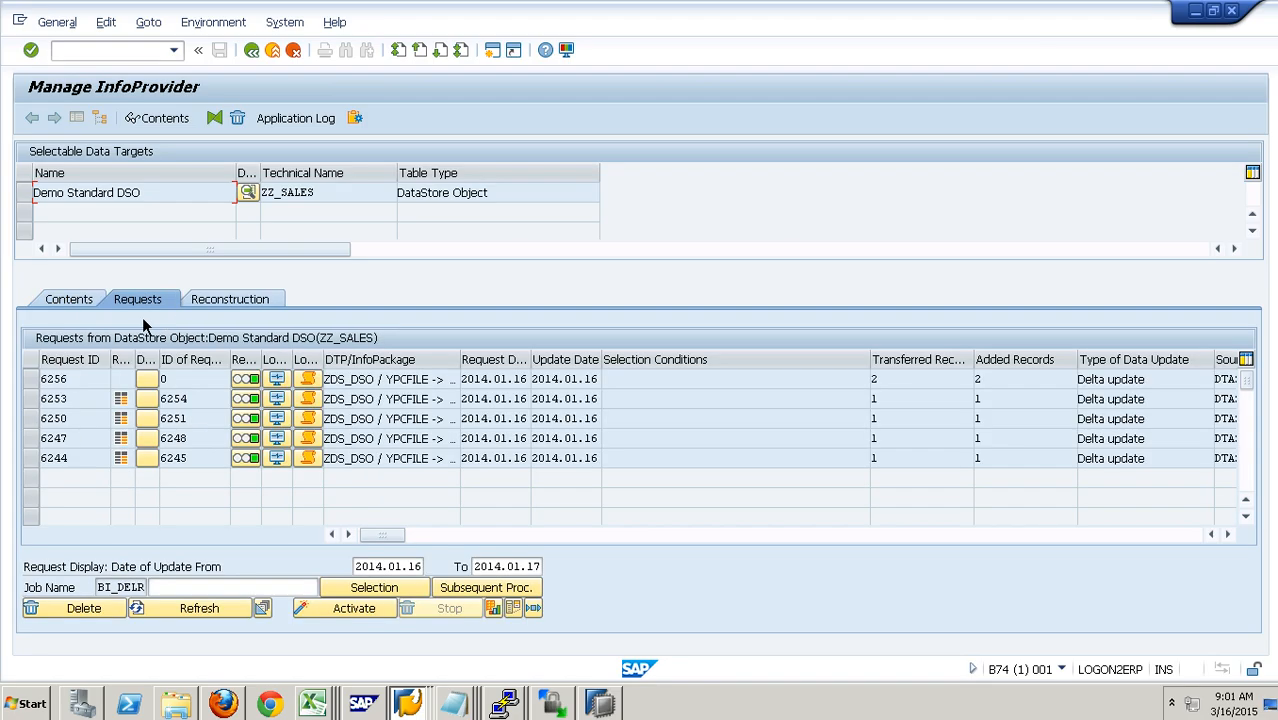
{"action": "left_click", "coordinate": [30, 379]}
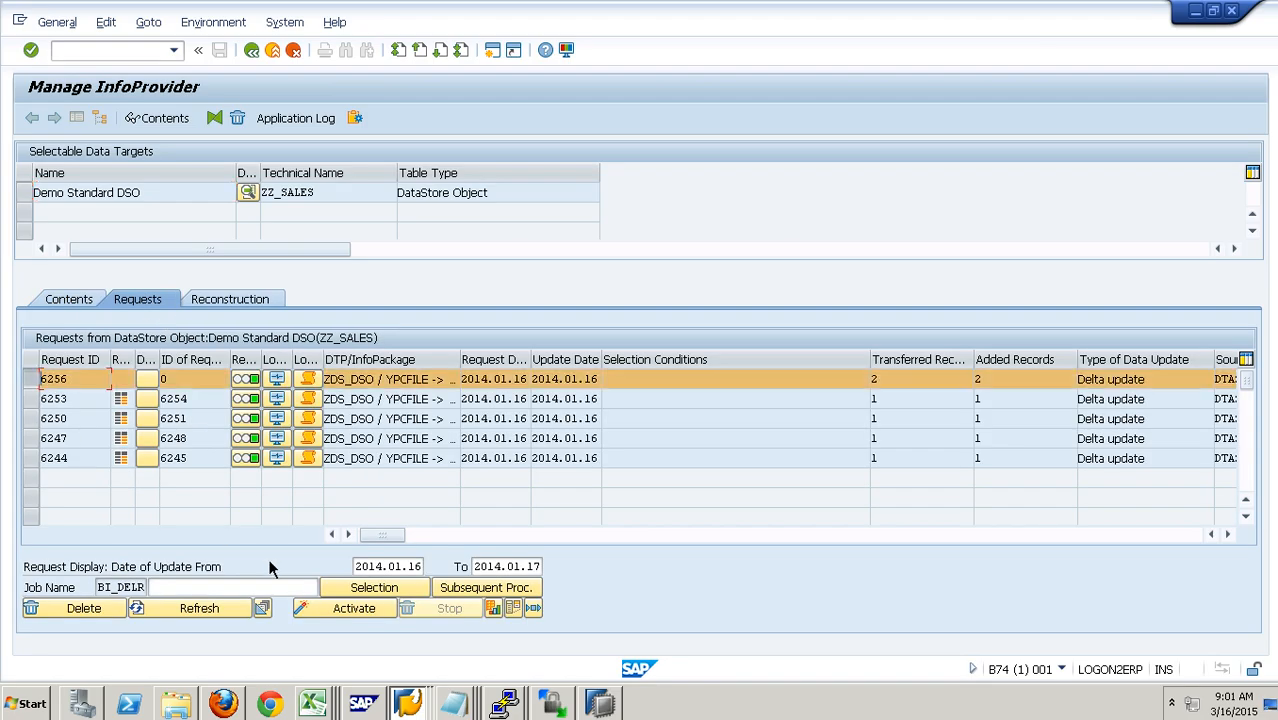
{"action": "left_click", "coordinate": [337, 607]}
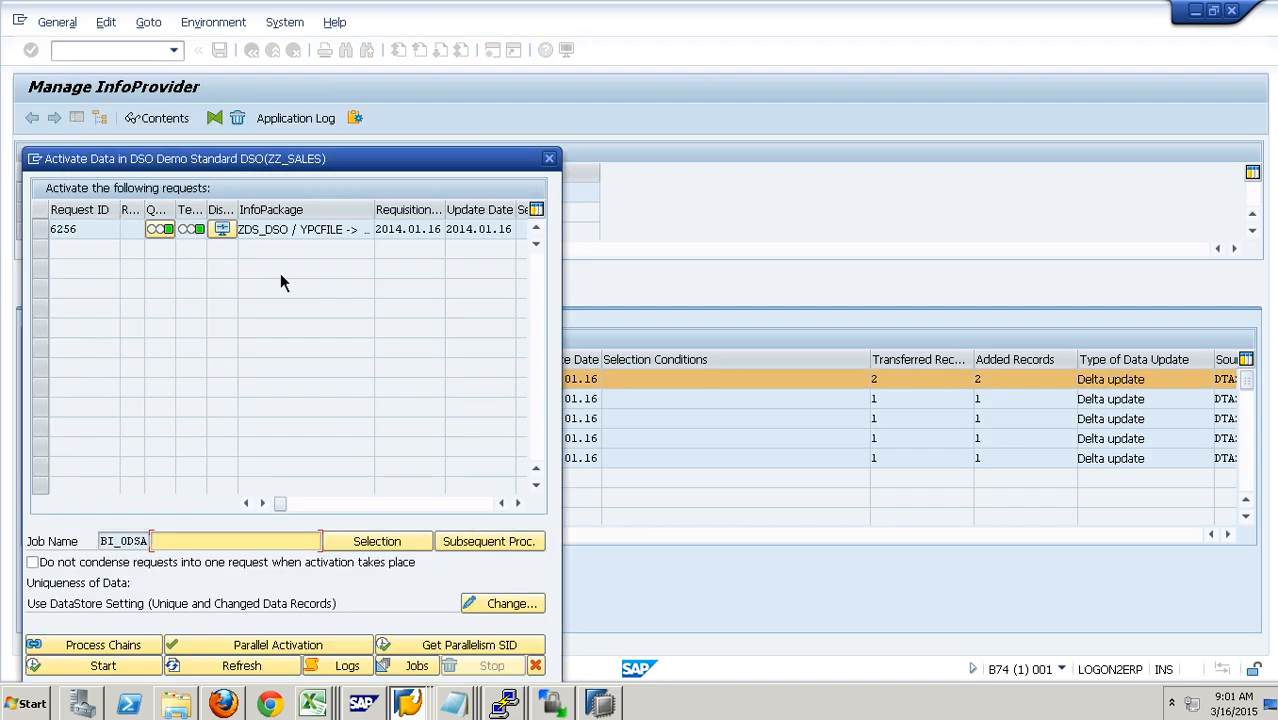
{"action": "left_click_drag", "start_coordinate": [297, 170], "coordinate": [347, 107]}
{"action": "left_click", "coordinate": [92, 170]}
{"action": "left_click", "coordinate": [165, 601]}
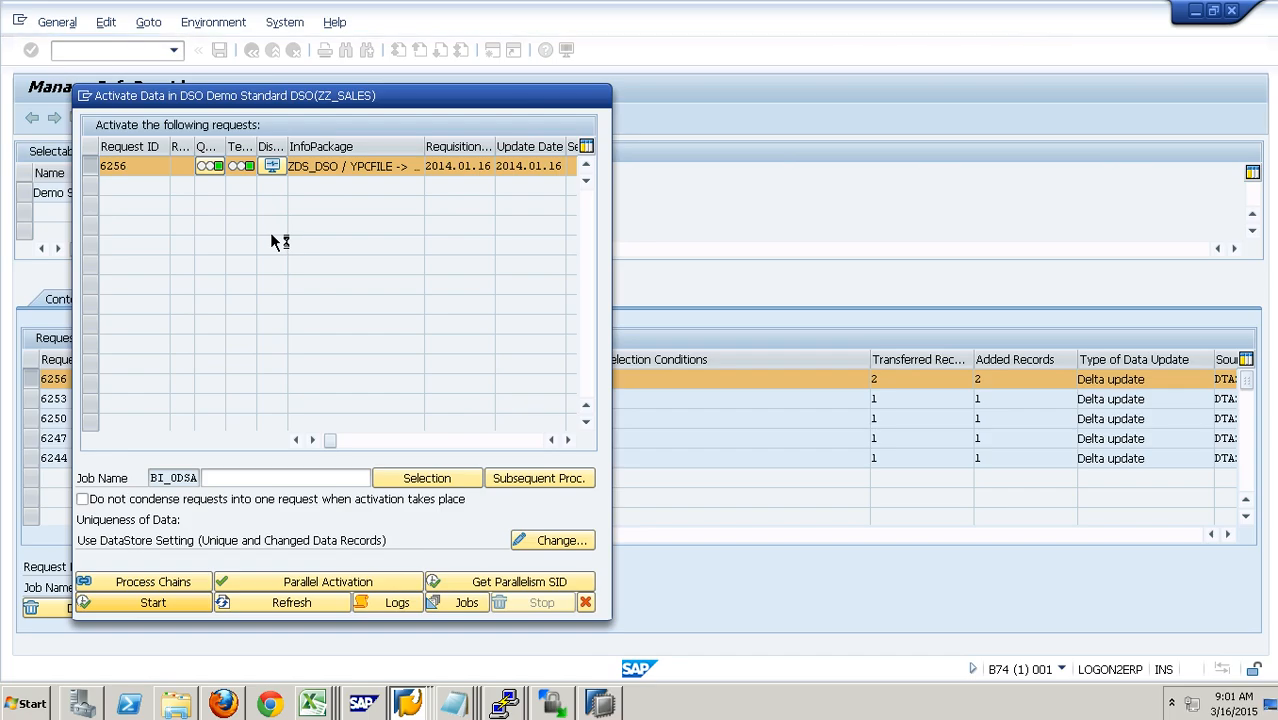
Step: Refresh the activation dialog until the request leaves the list, close it, and refresh the DSO's request overview
{"action": "left_click", "coordinate": [312, 604]}
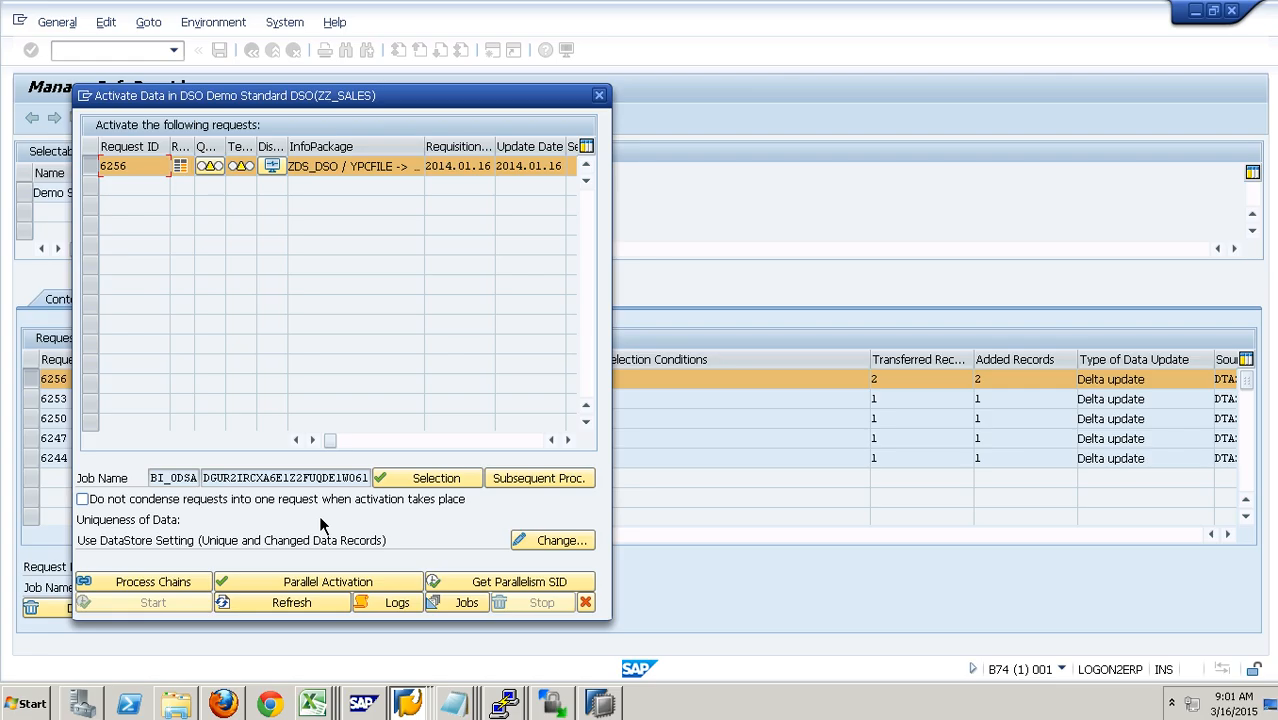
{"action": "left_click", "coordinate": [302, 609]}
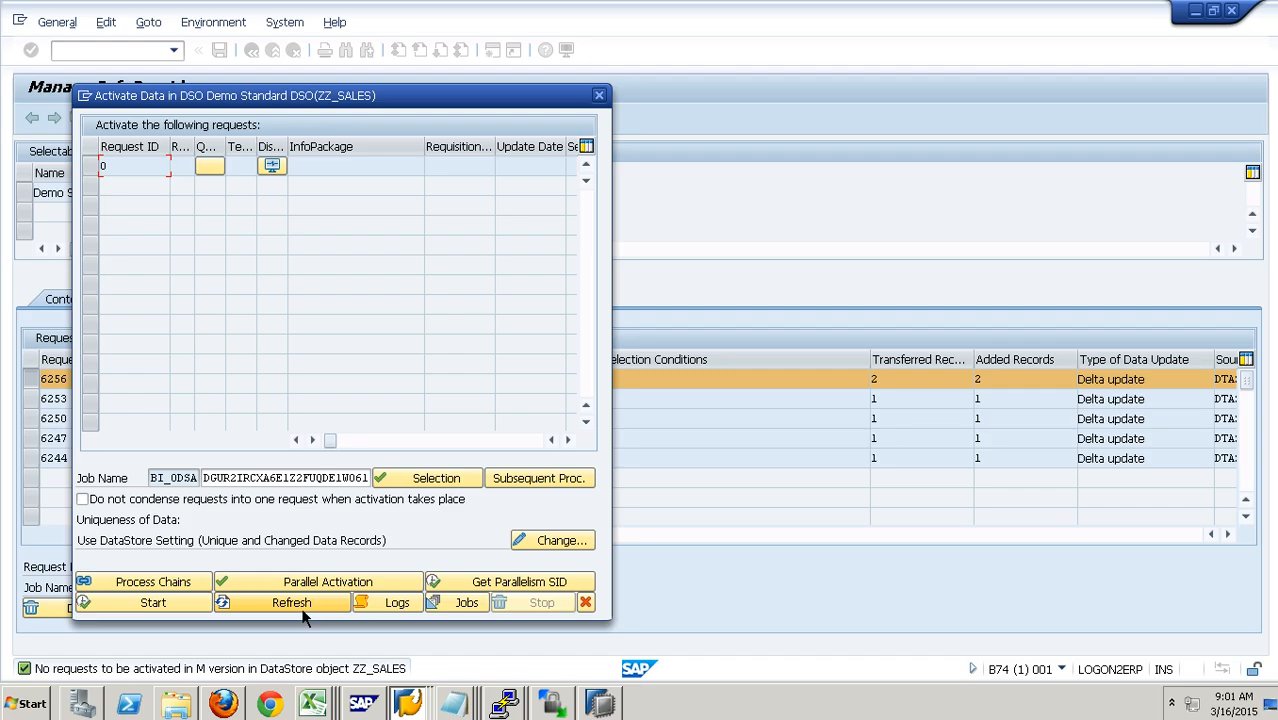
{"action": "left_click", "coordinate": [585, 603]}
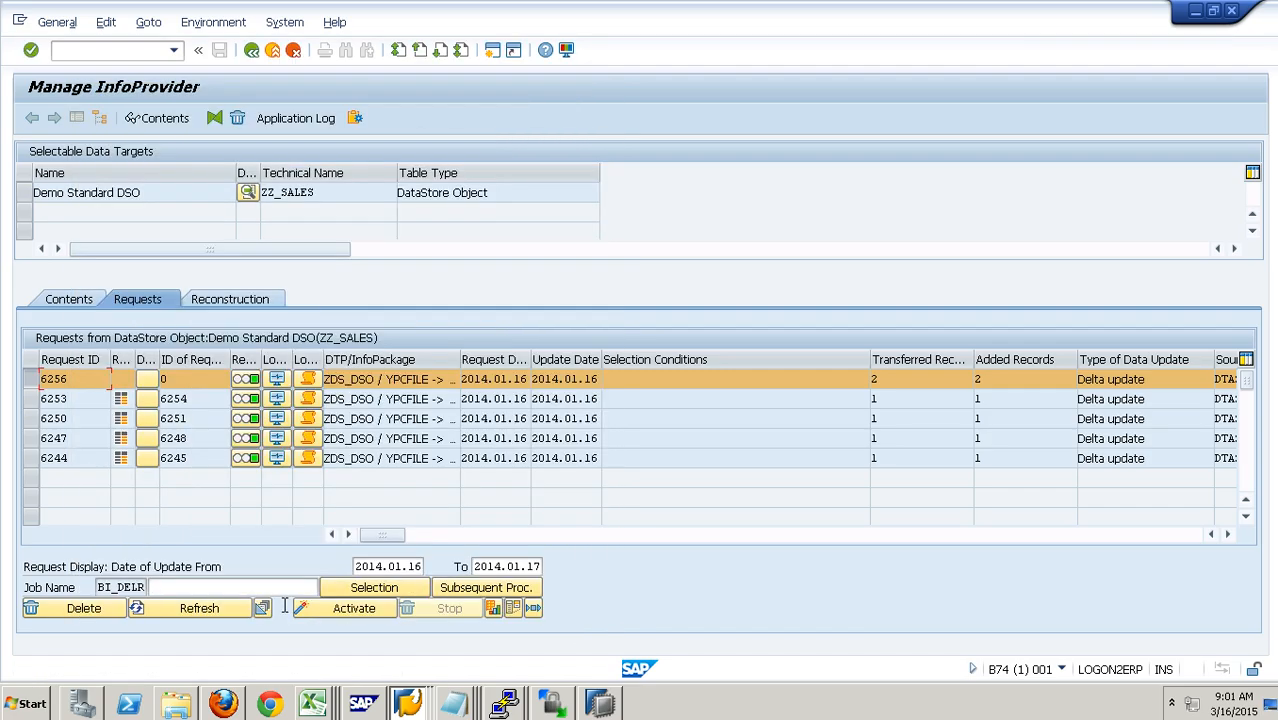
{"action": "left_click", "coordinate": [225, 614]}
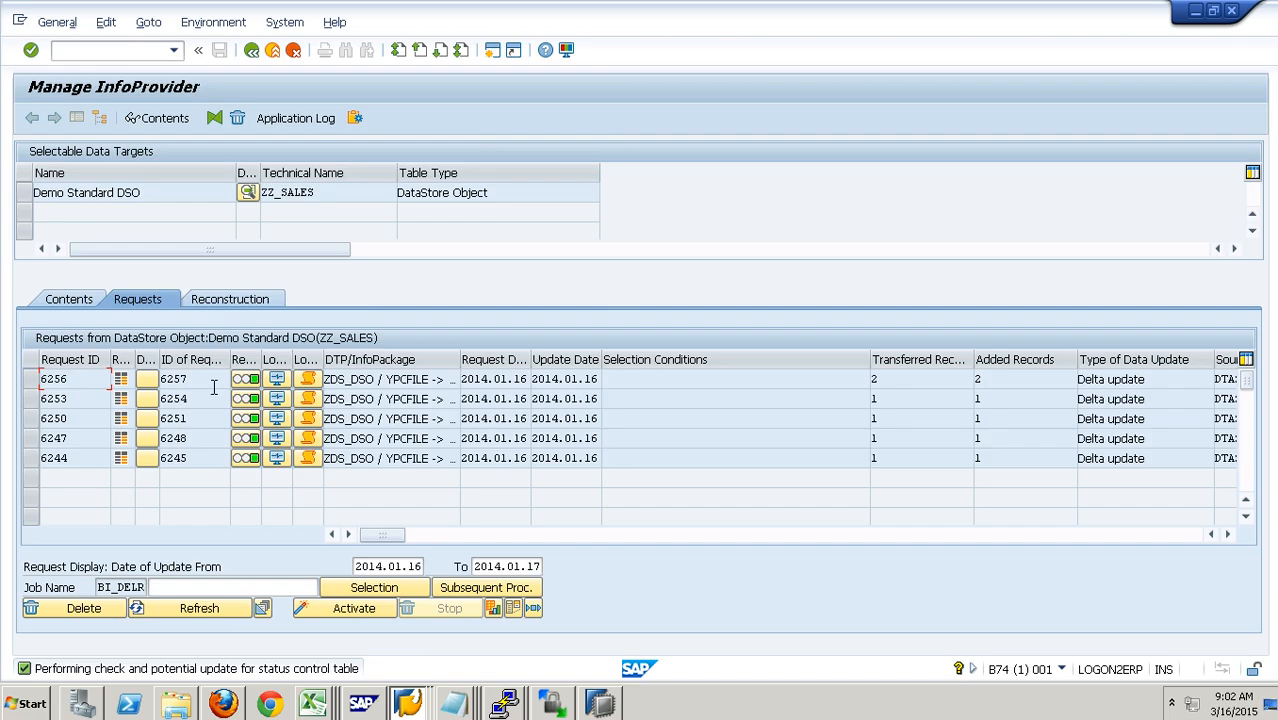
Step: Check the newest request's activation ID and the PSA request number generated for the change log
{"action": "double_click", "coordinate": [173, 379]}
{"action": "left_click", "coordinate": [1212, 540]}
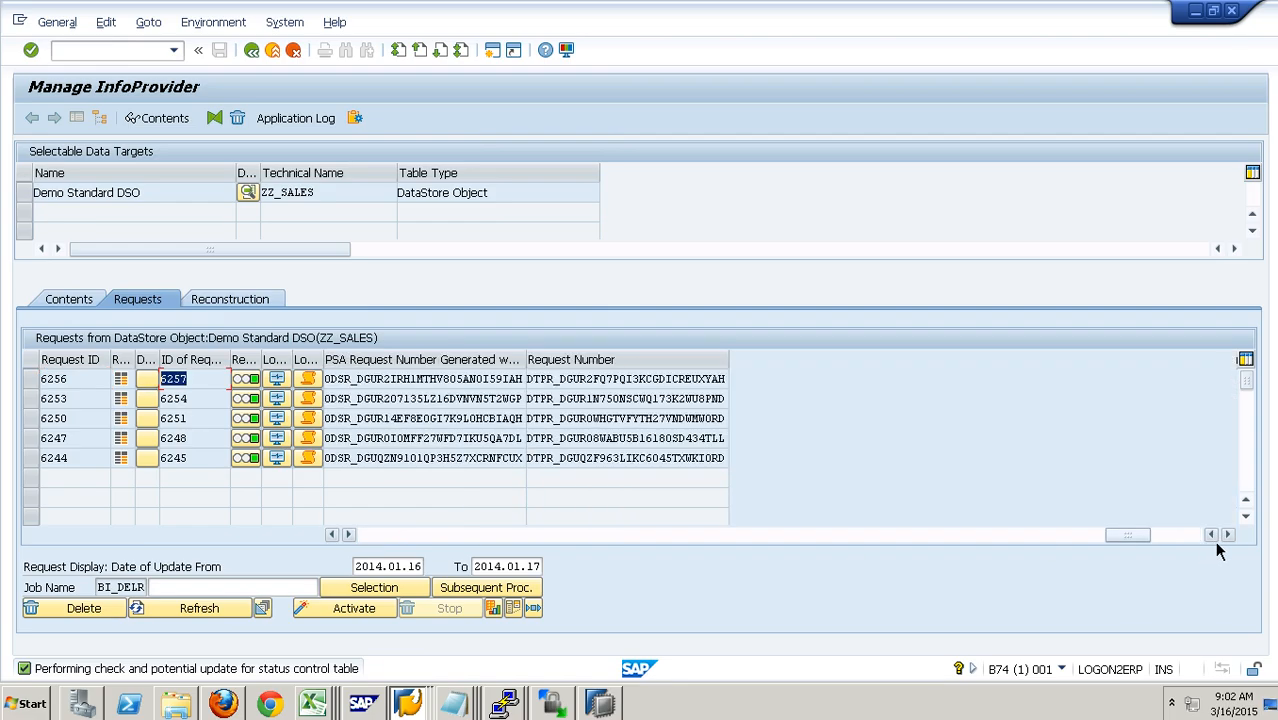
{"action": "left_click_drag", "start_coordinate": [522, 379], "coordinate": [495, 379]}
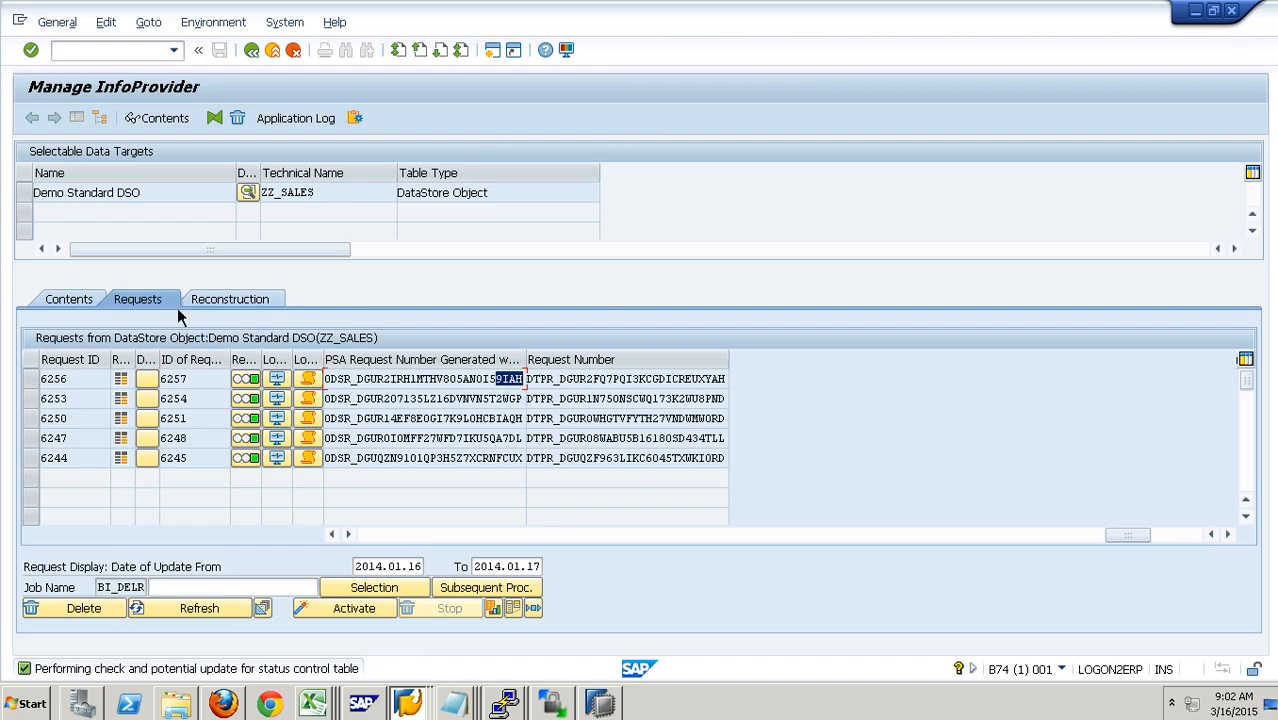
Step: Display the DSO's active data table without restrictions and check the amounts and regions of its records
{"action": "left_click", "coordinate": [70, 299]}
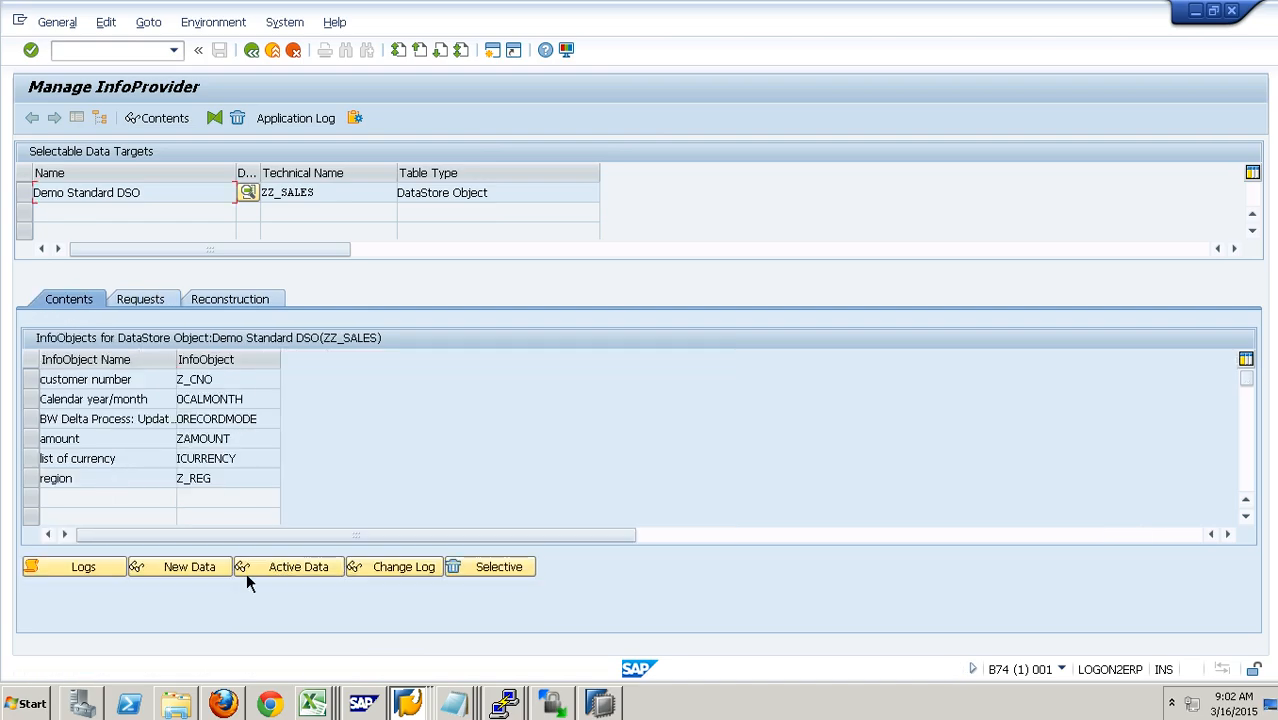
{"action": "left_click", "coordinate": [278, 572]}
{"action": "left_click", "coordinate": [37, 119]}
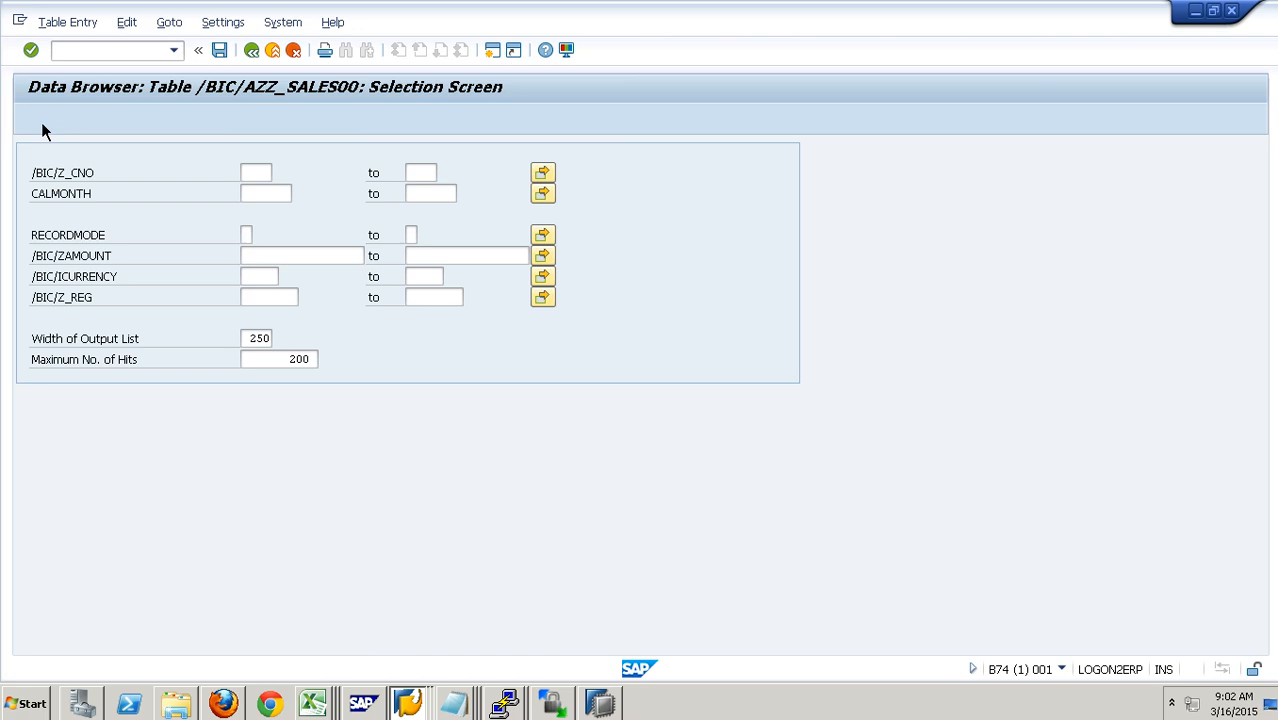
{"action": "left_click", "coordinate": [310, 197]}
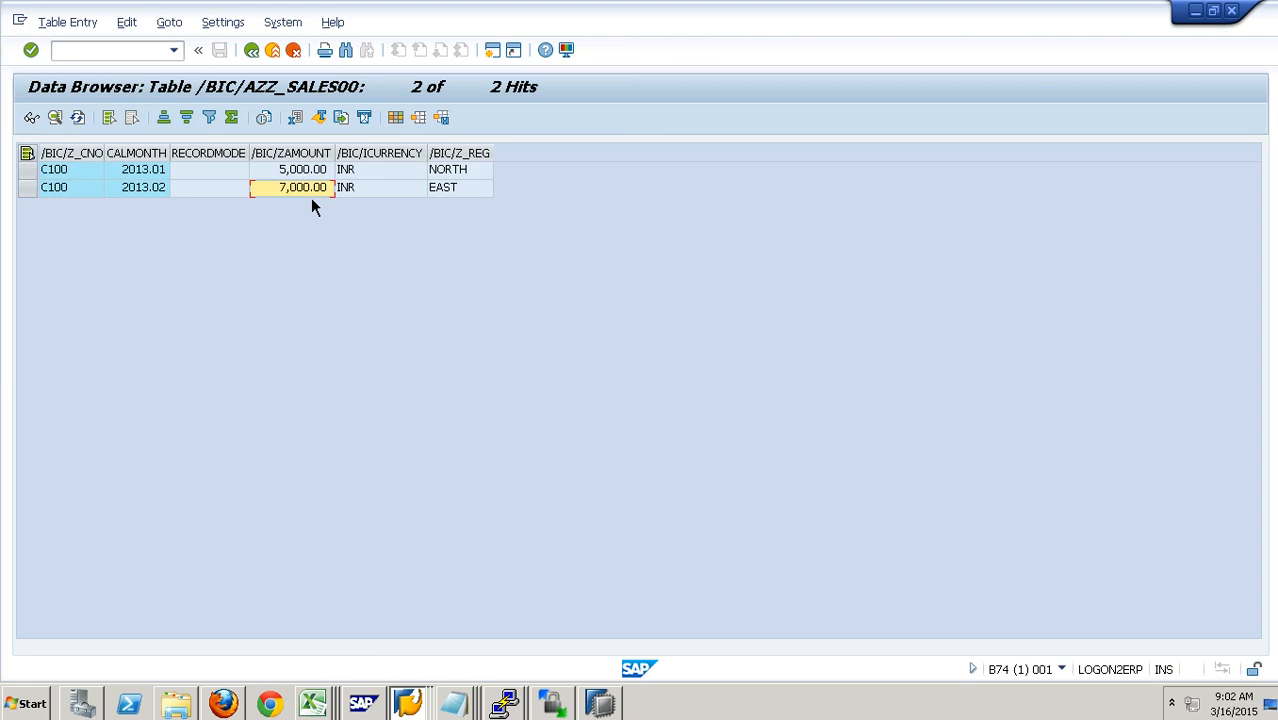
{"action": "left_click", "coordinate": [466, 178]}
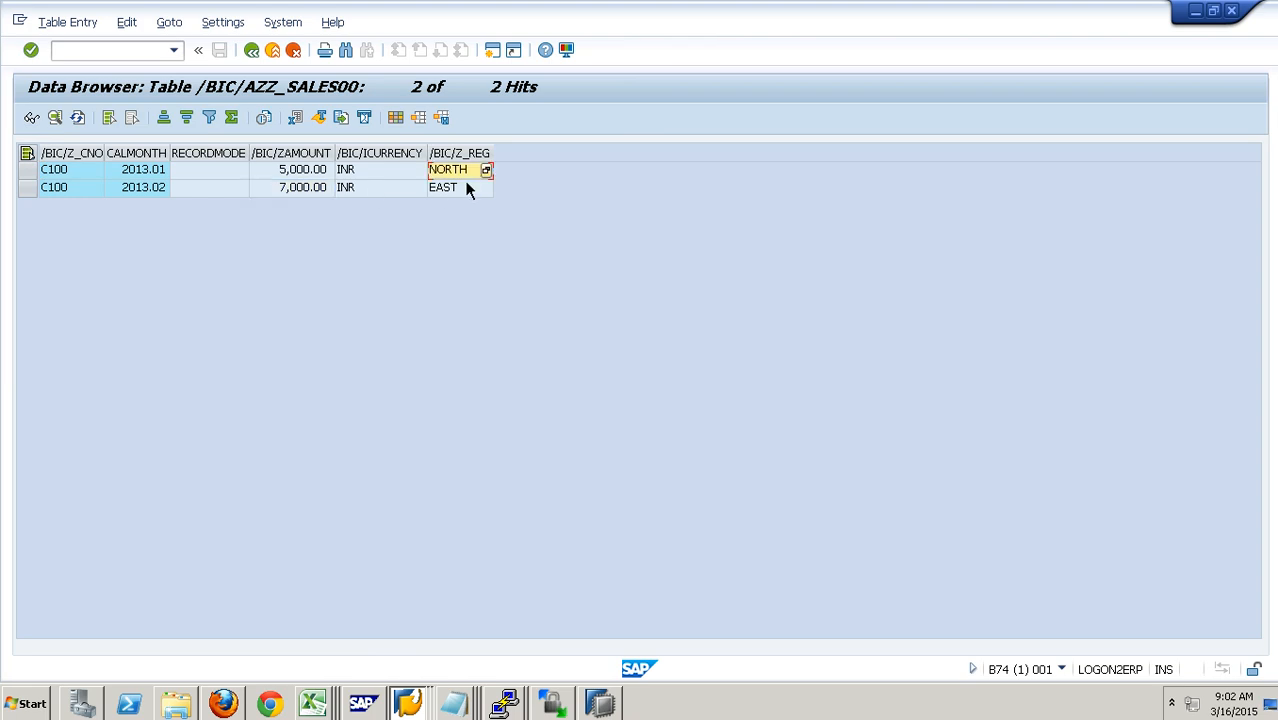
Step: Leave the active data, display all change log entries of the DSO, and widen the REQUEST column to fit its contents
{"action": "left_click", "coordinate": [293, 52]}
{"action": "left_click", "coordinate": [293, 50]}
{"action": "left_click", "coordinate": [424, 566]}
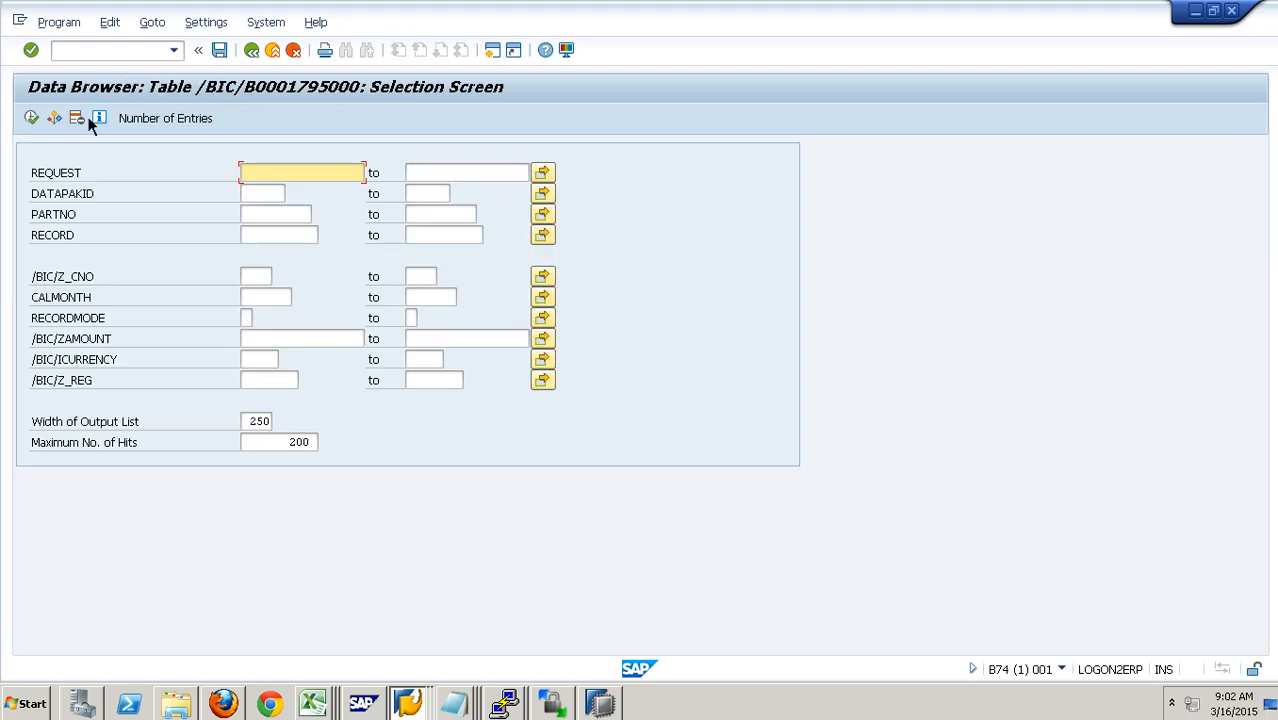
{"action": "left_click", "coordinate": [32, 118]}
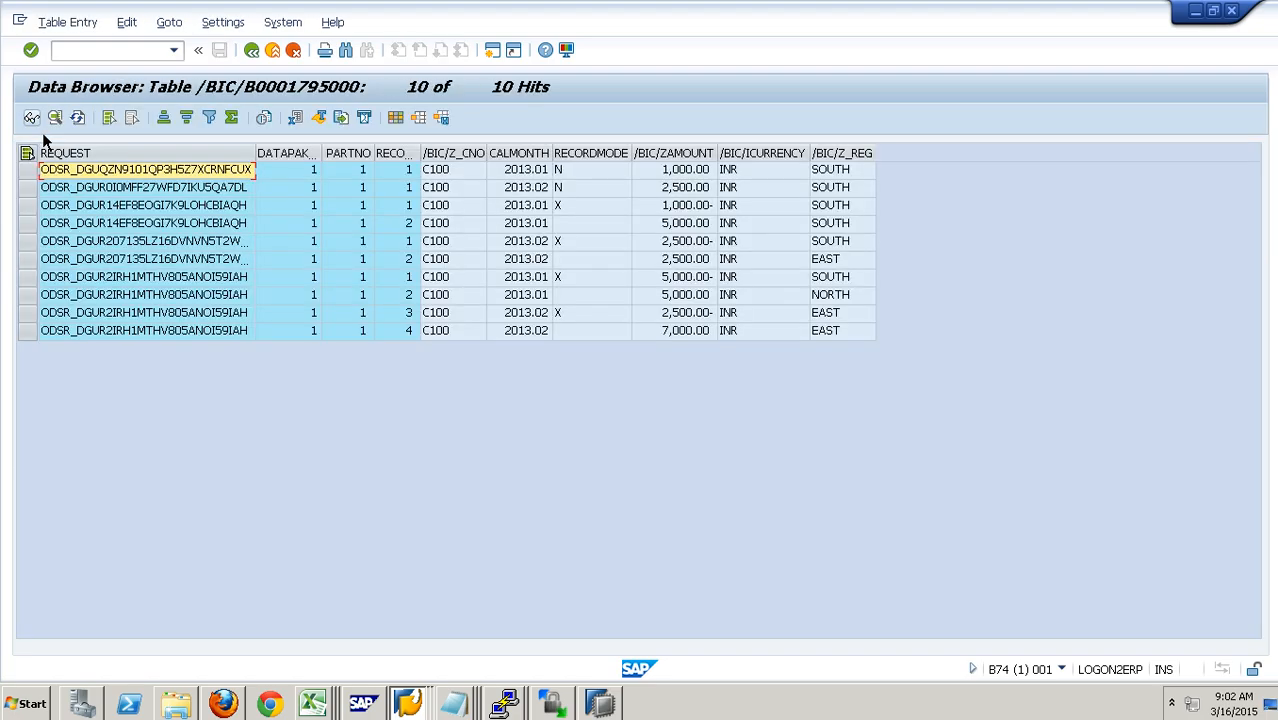
{"action": "left_click", "coordinate": [268, 160]}
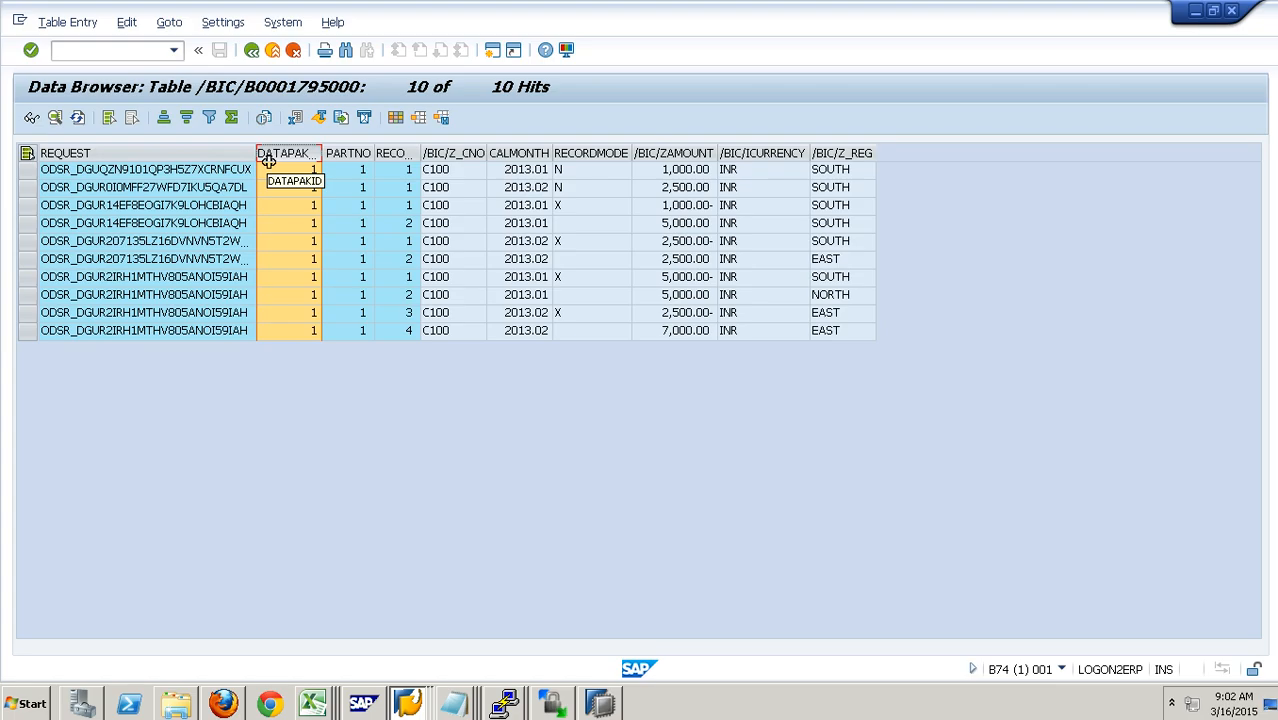
{"action": "double_click", "coordinate": [268, 158]}
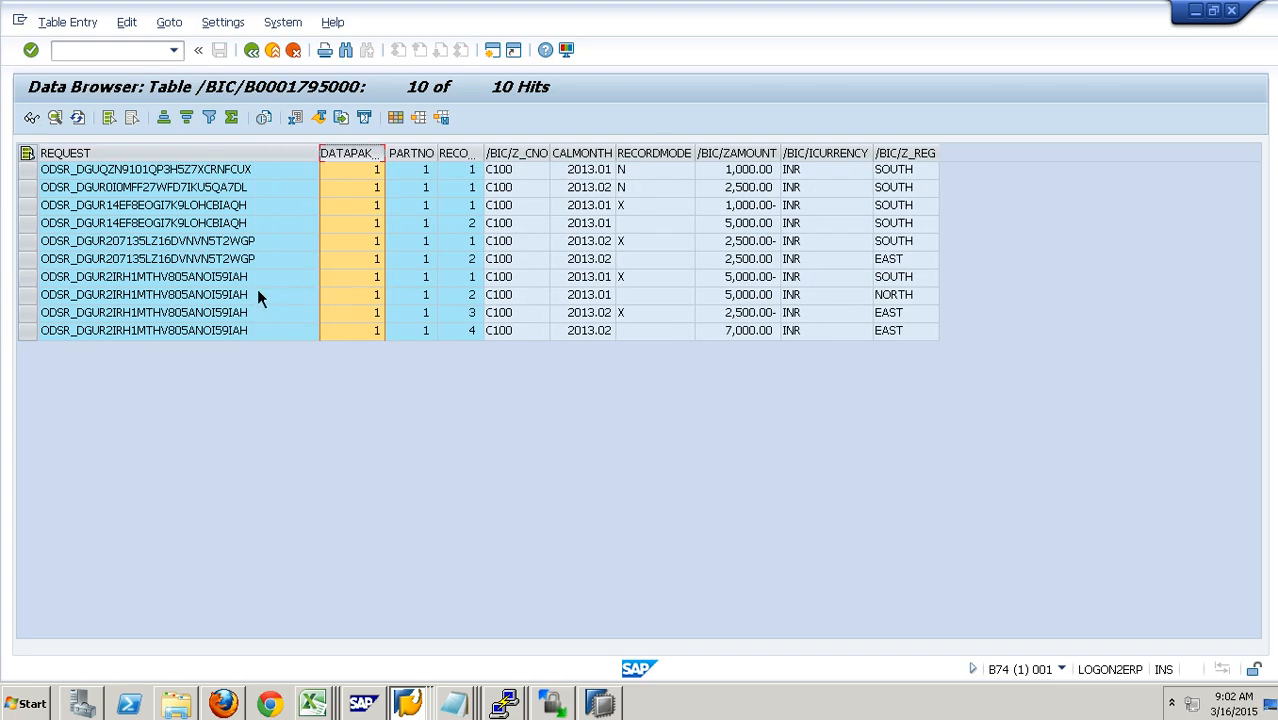
Step: Examine the record mode, amount and region of the four change log entries belonging to the newest request
{"action": "left_click", "coordinate": [257, 287]}
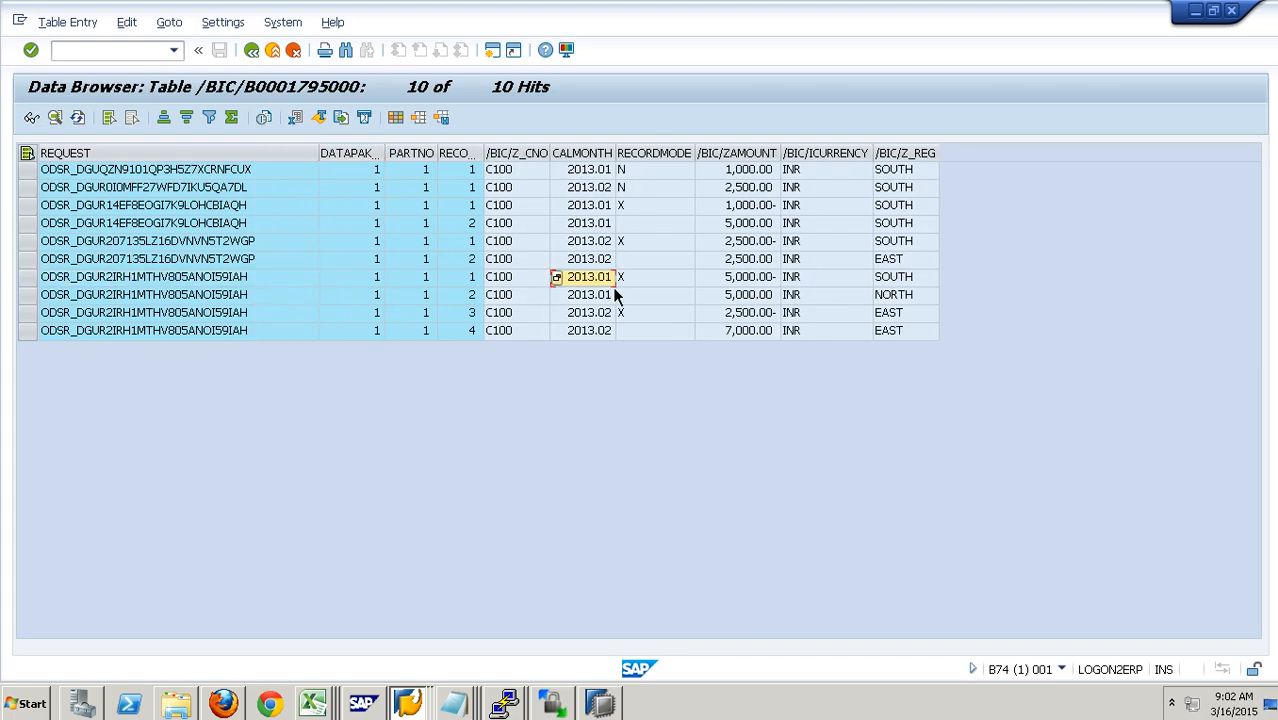
{"action": "left_click", "coordinate": [645, 284]}
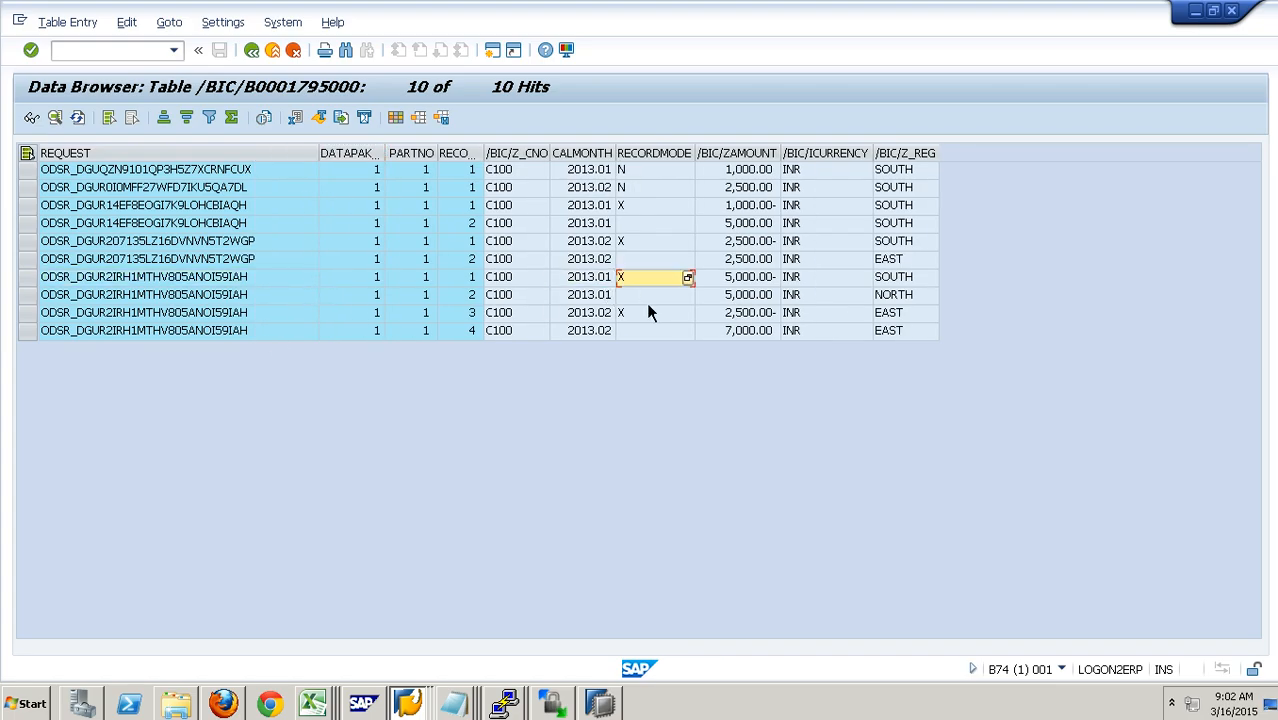
{"action": "left_click", "coordinate": [886, 295]}
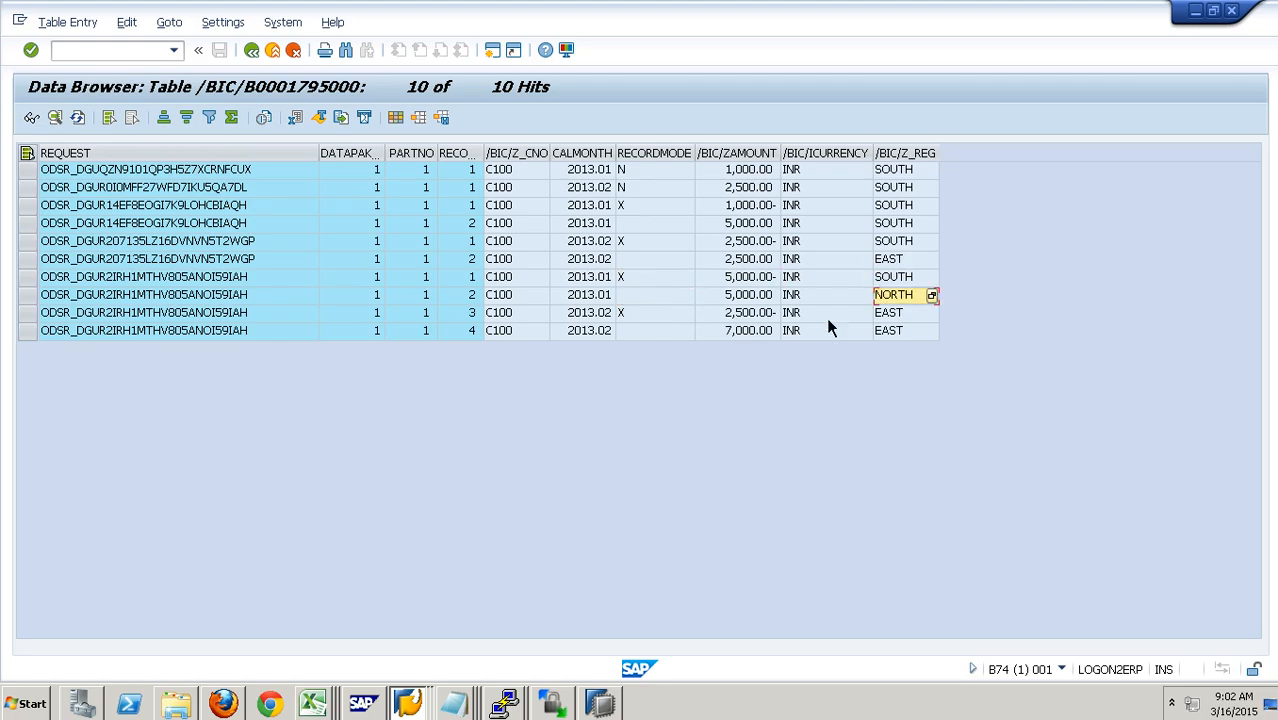
{"action": "left_click", "coordinate": [641, 318]}
{"action": "left_click", "coordinate": [779, 316]}
{"action": "left_click", "coordinate": [760, 331]}
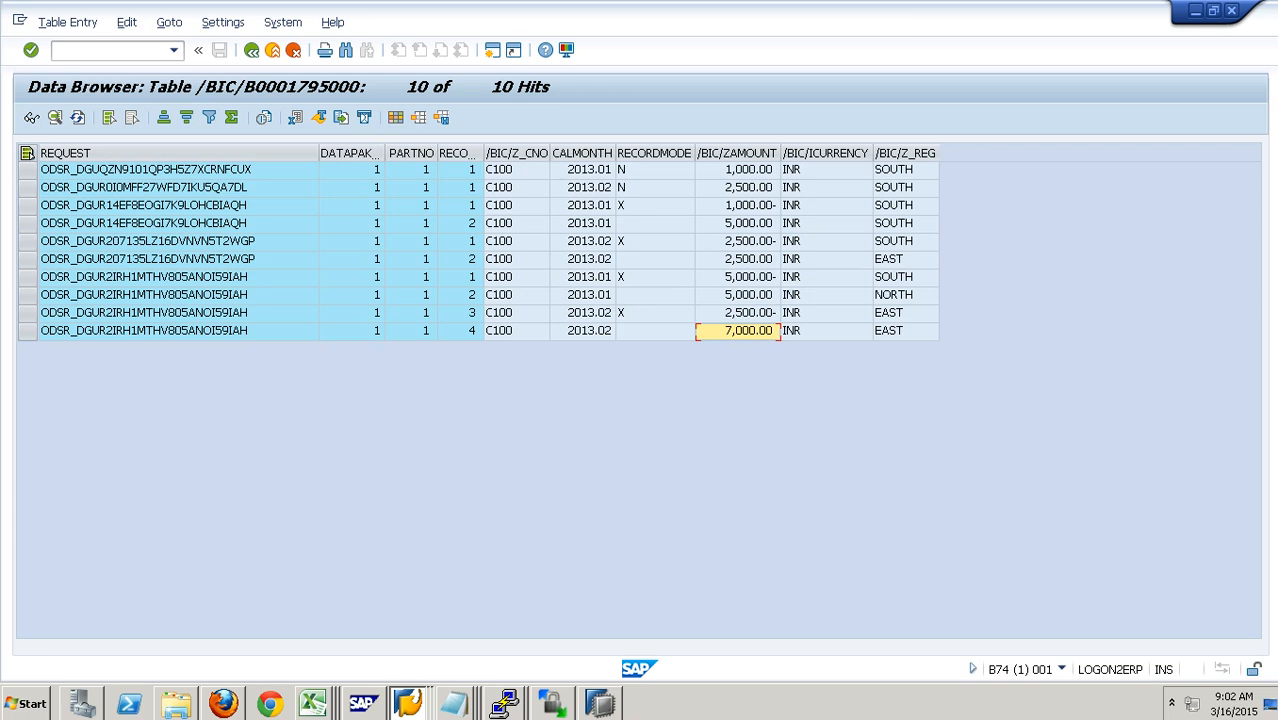
Step: Minimize the remote desktop session and the DSO Document workbook
{"action": "left_click", "coordinate": [855, 12]}
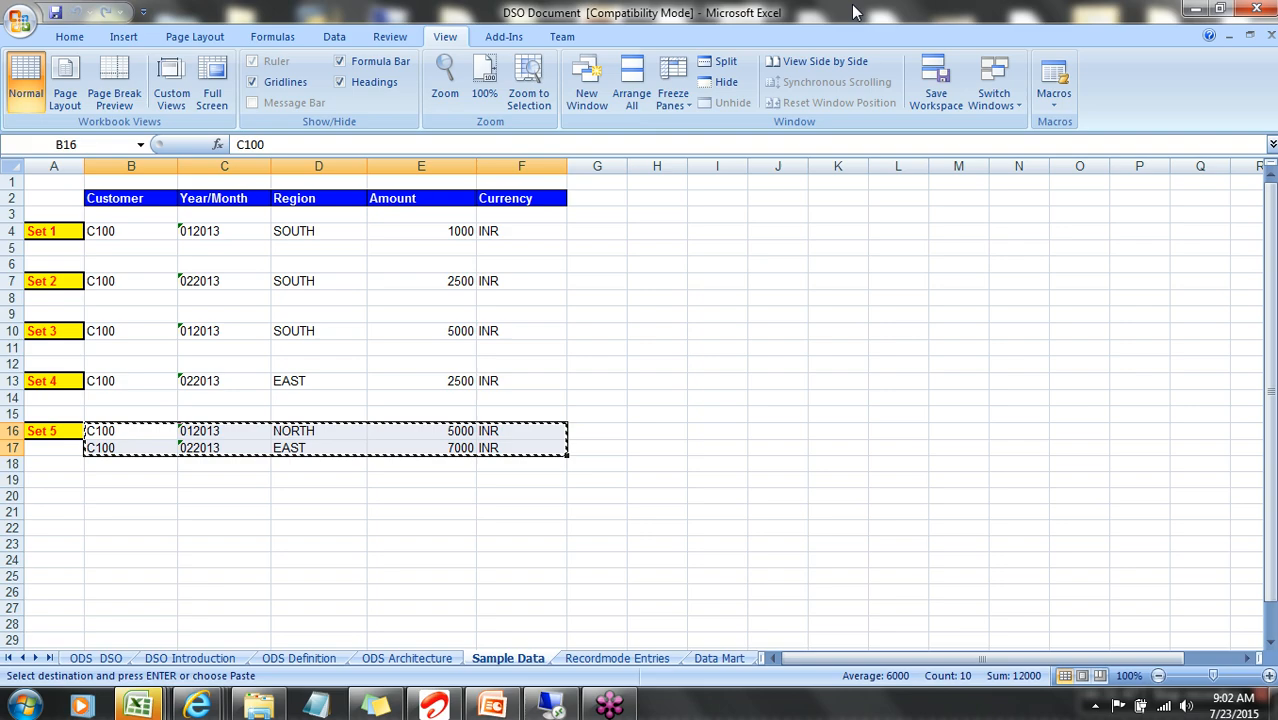
{"action": "left_click", "coordinate": [1193, 11]}
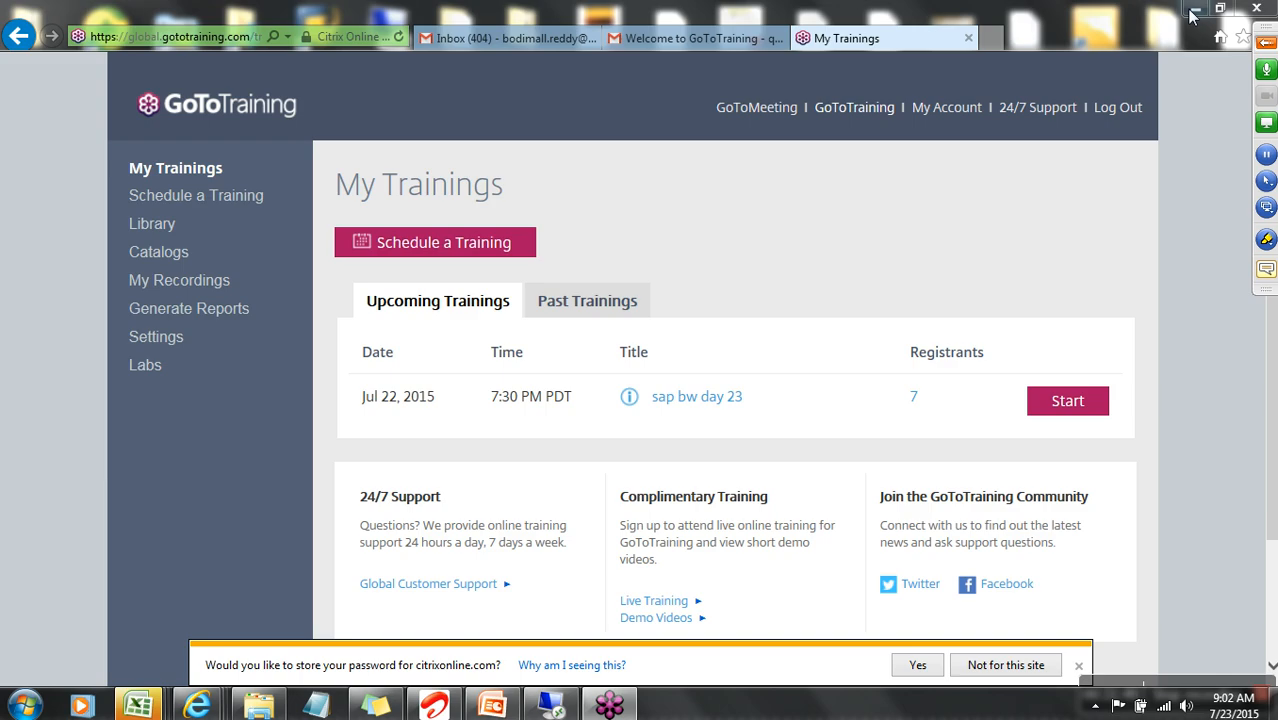
{"action": "mouse_move", "coordinate": [1203, 687]}
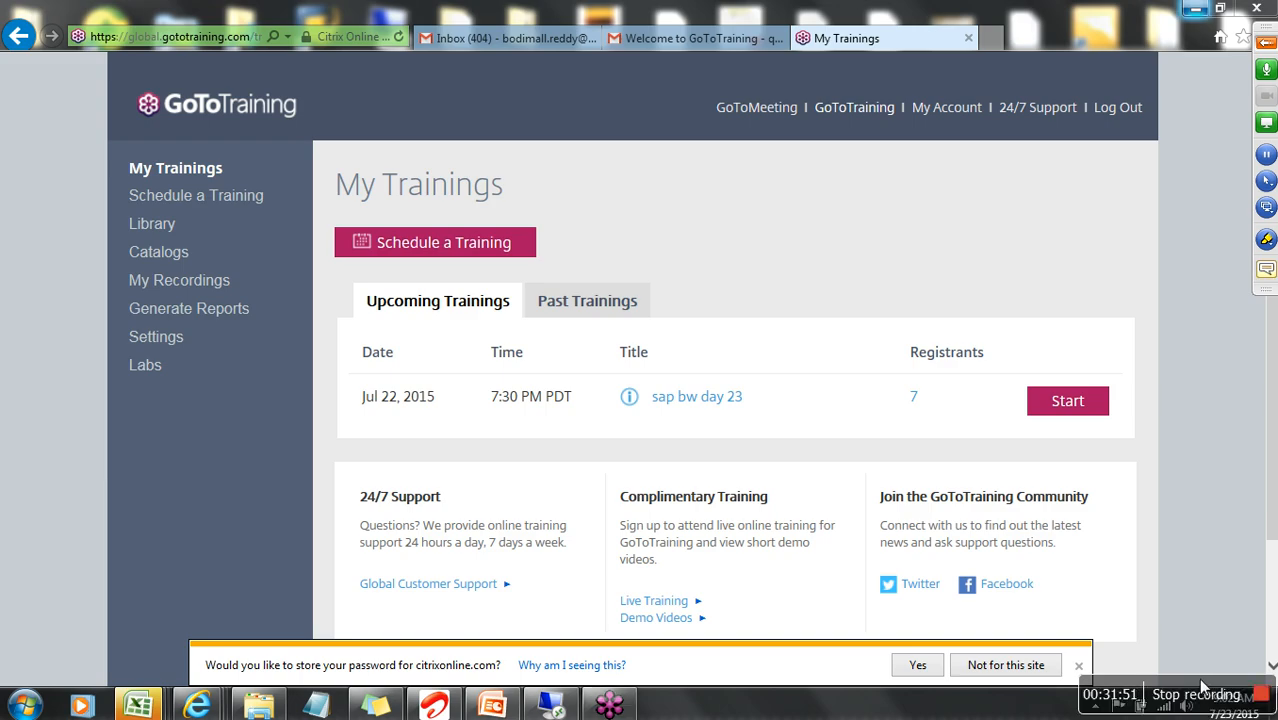